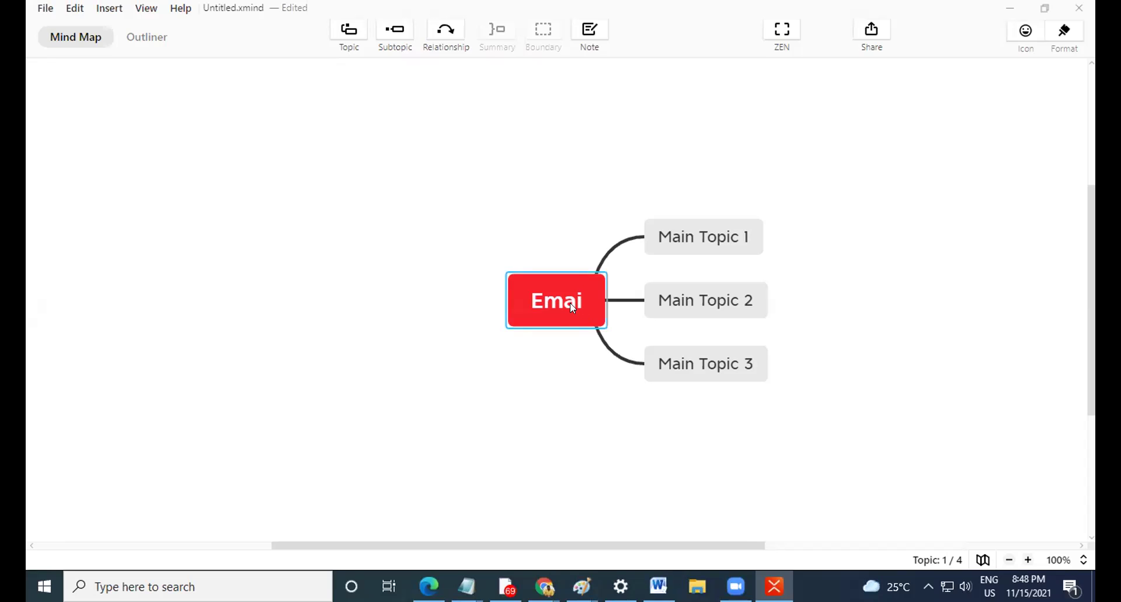
Change the red central topic's text to read 'Email Automation'.
double_click(570, 302)
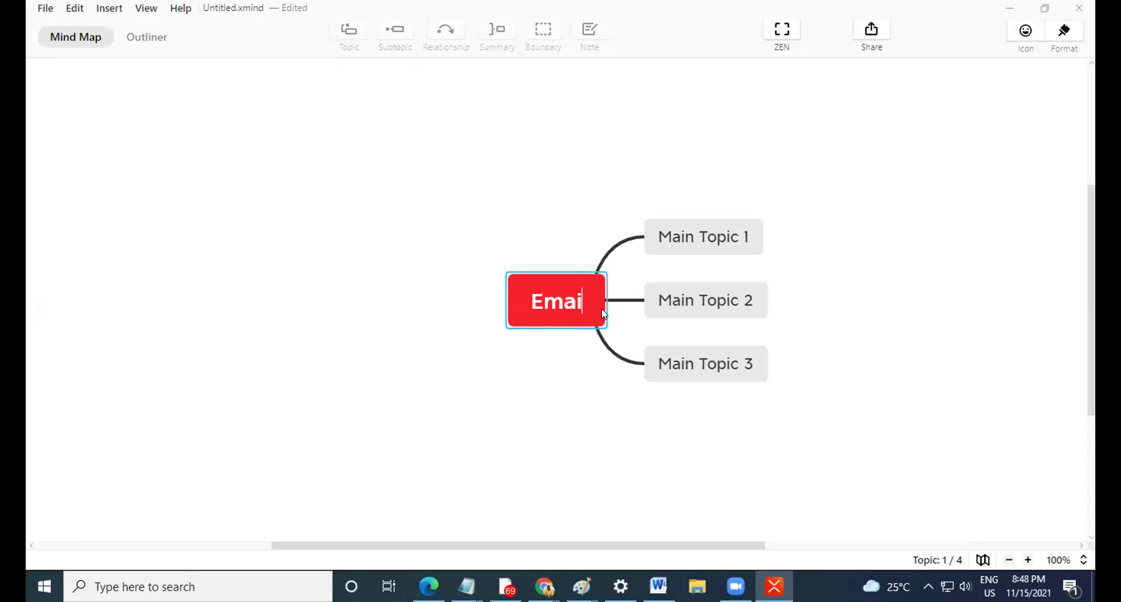
type("l A")
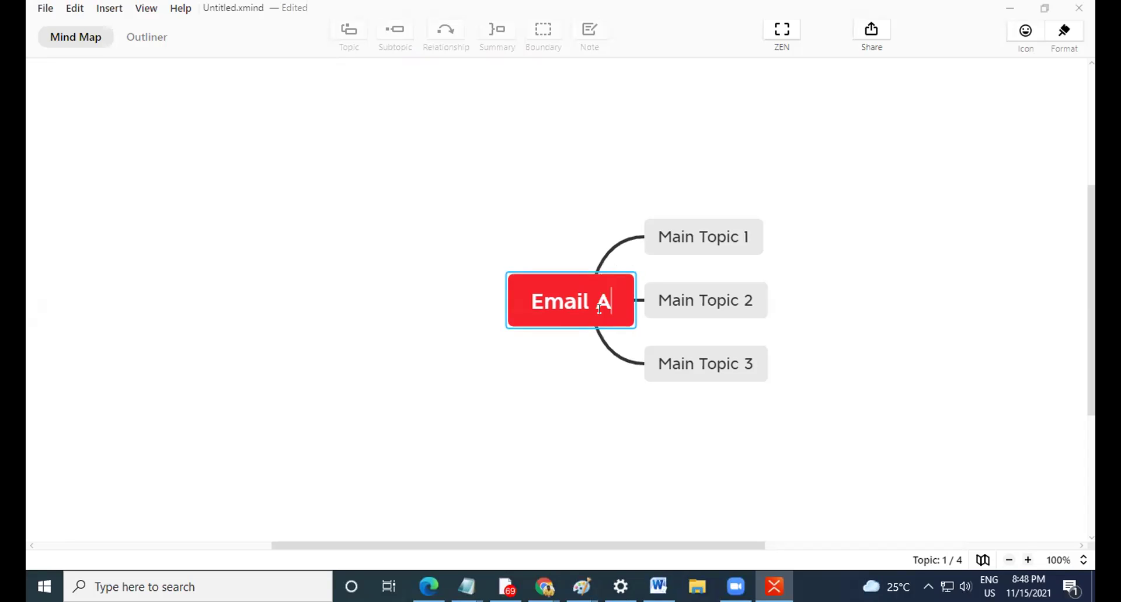
type("utomation")
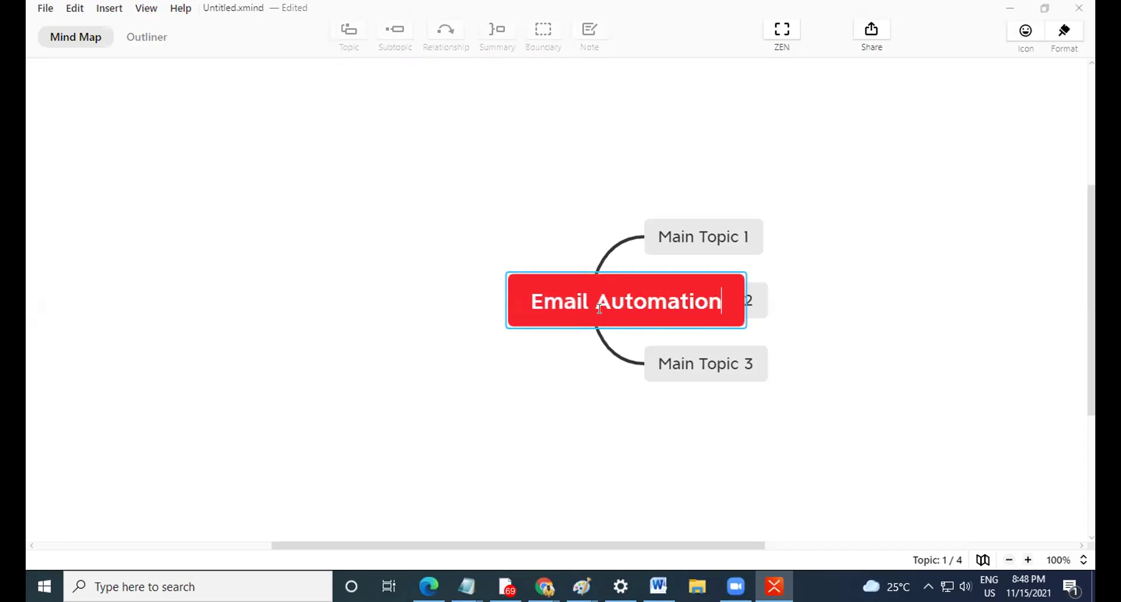
left_click(583, 385)
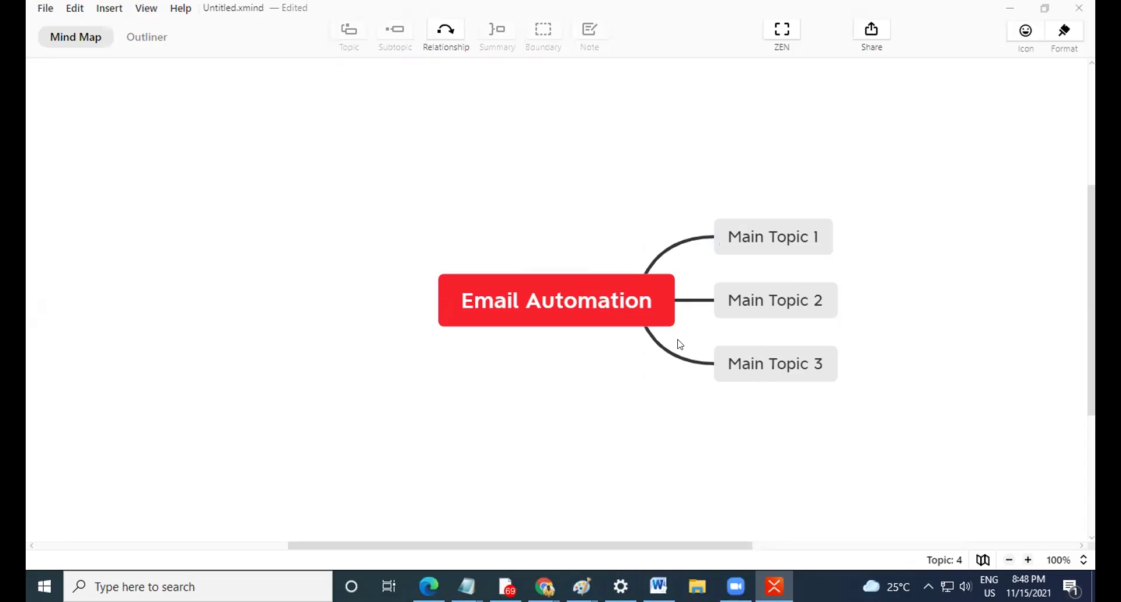
Relabel Main Topics 1, 2 and 3 as LMS, CRM and Email Sequence.
left_click_drag(736, 545, 837, 544)
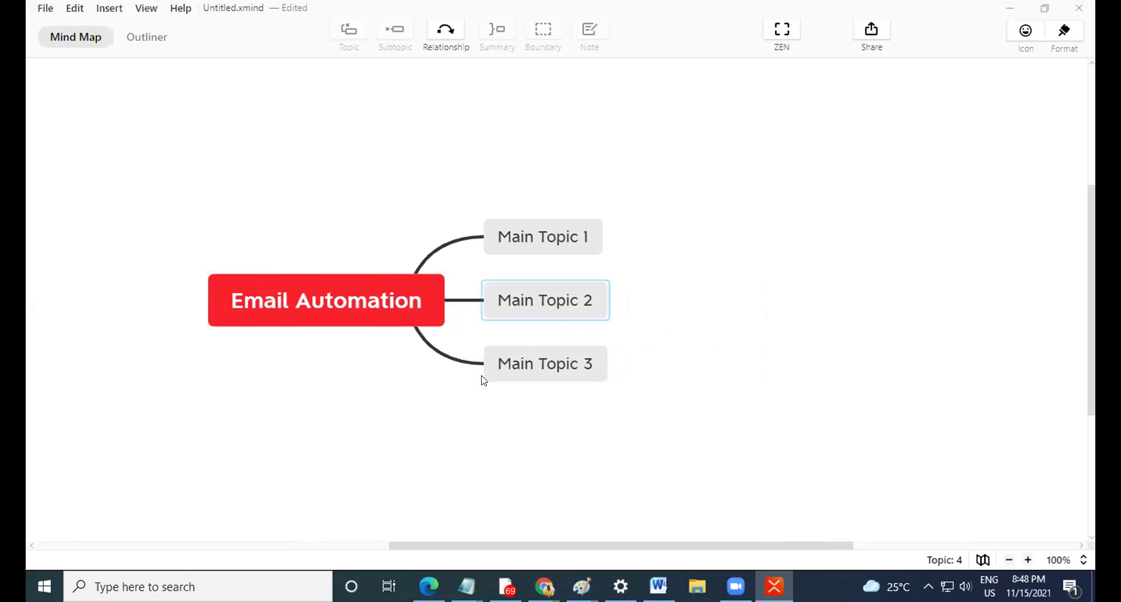
double_click(558, 235)
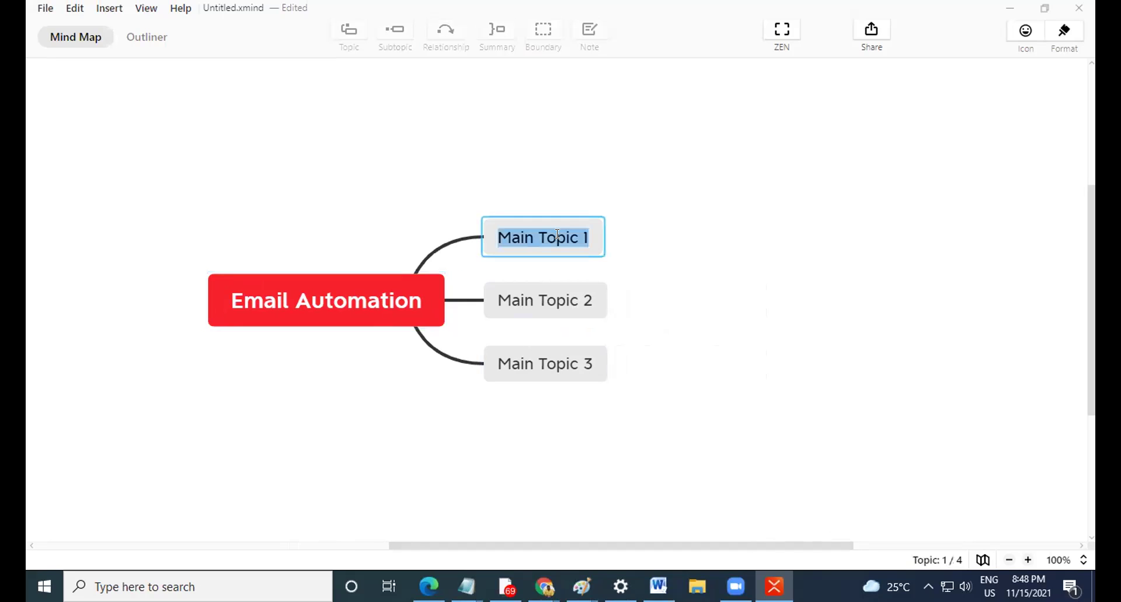
type("LMS")
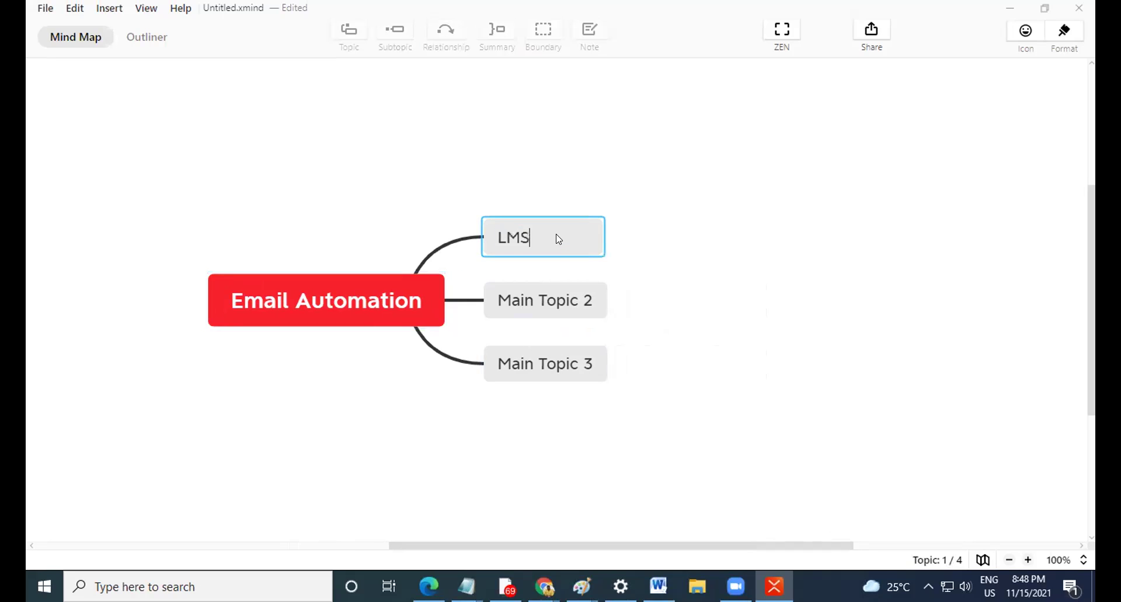
double_click(563, 298)
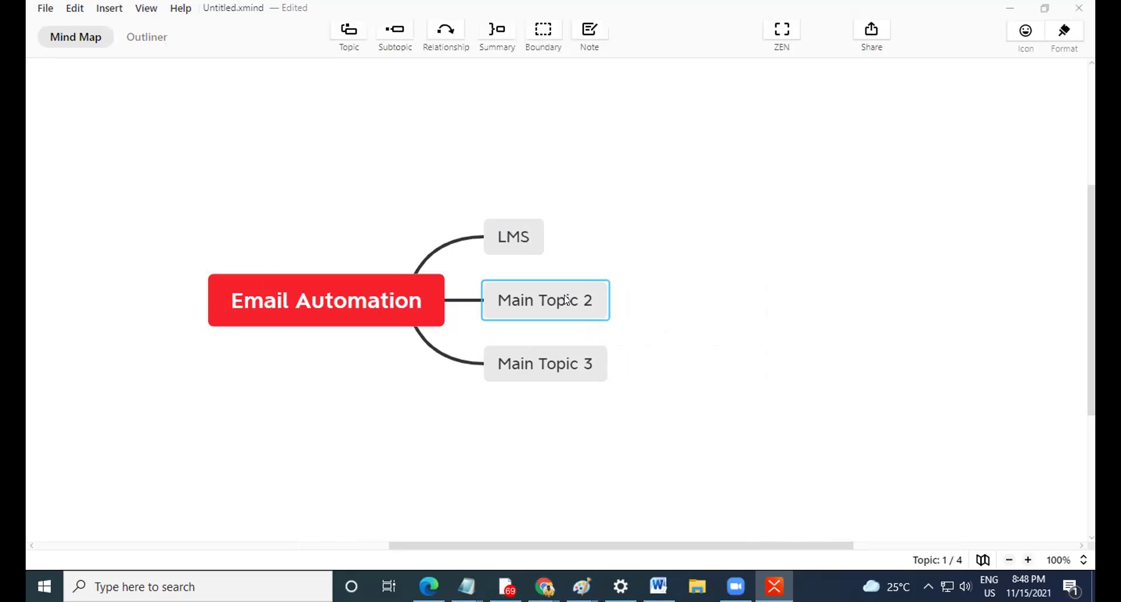
type("CRM")
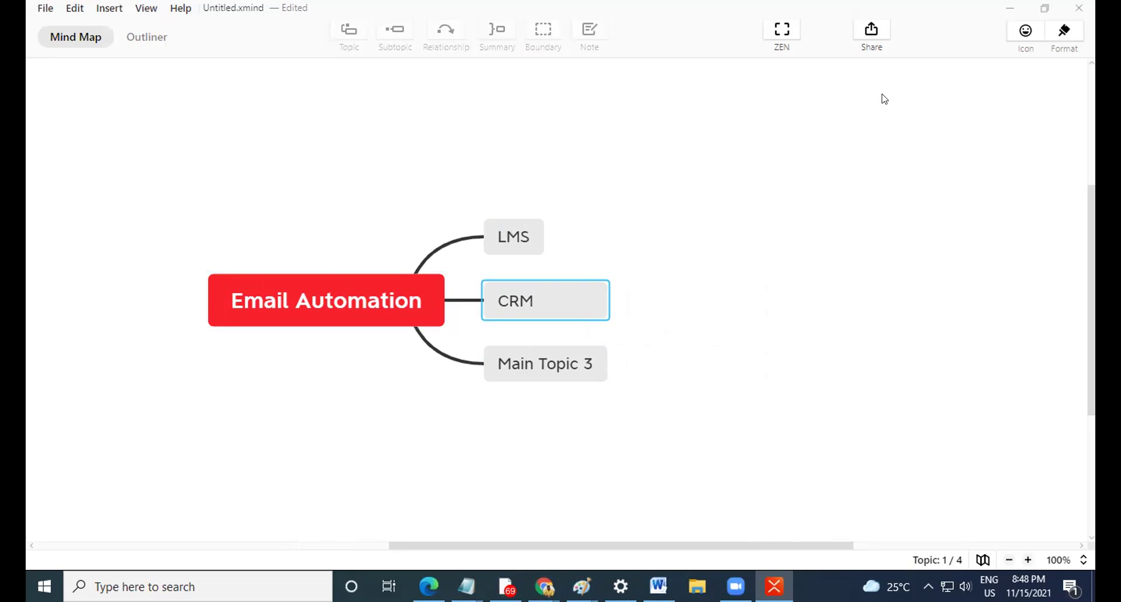
double_click(532, 351)
type("E")
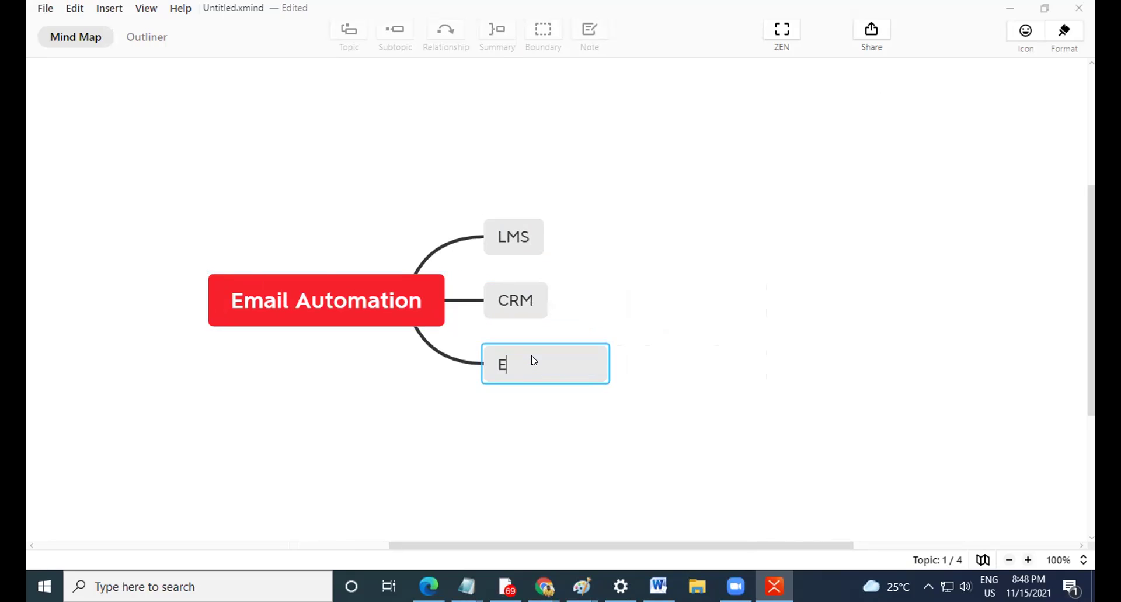
type("mail Sequence")
left_click(645, 441)
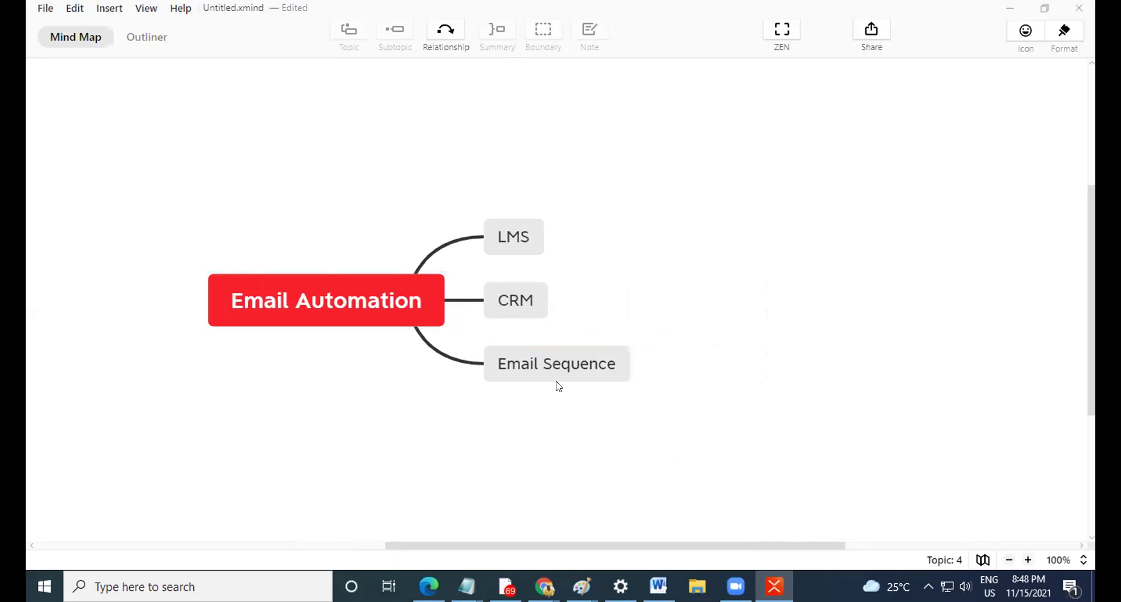
left_click(543, 364)
Add Main Topic 4 and apply a logic chart structure to the selected topic.
key("Return")
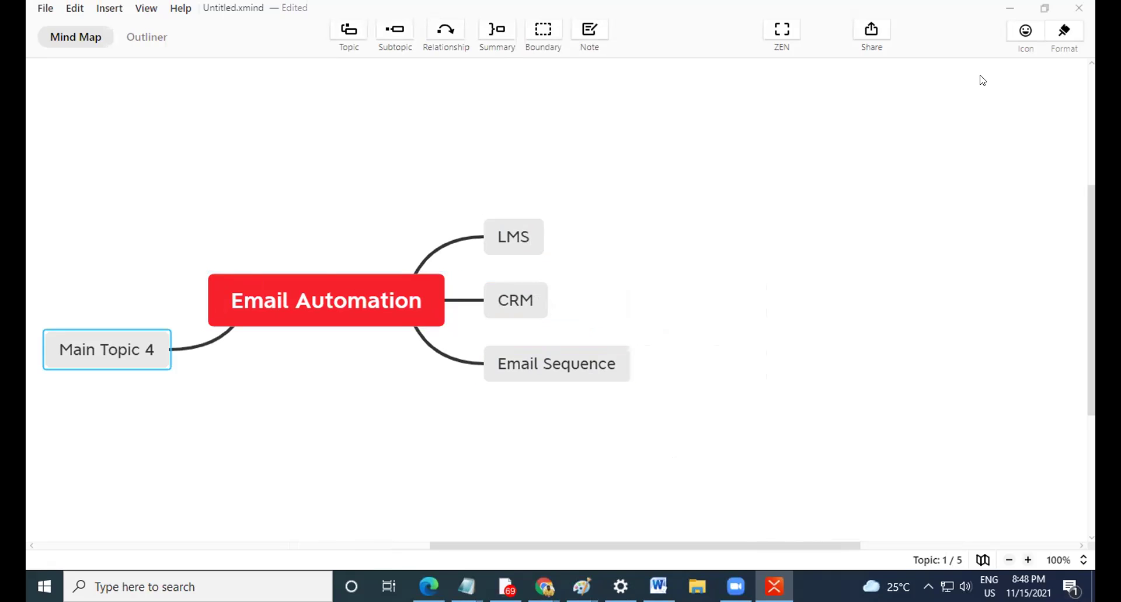
left_click(1065, 33)
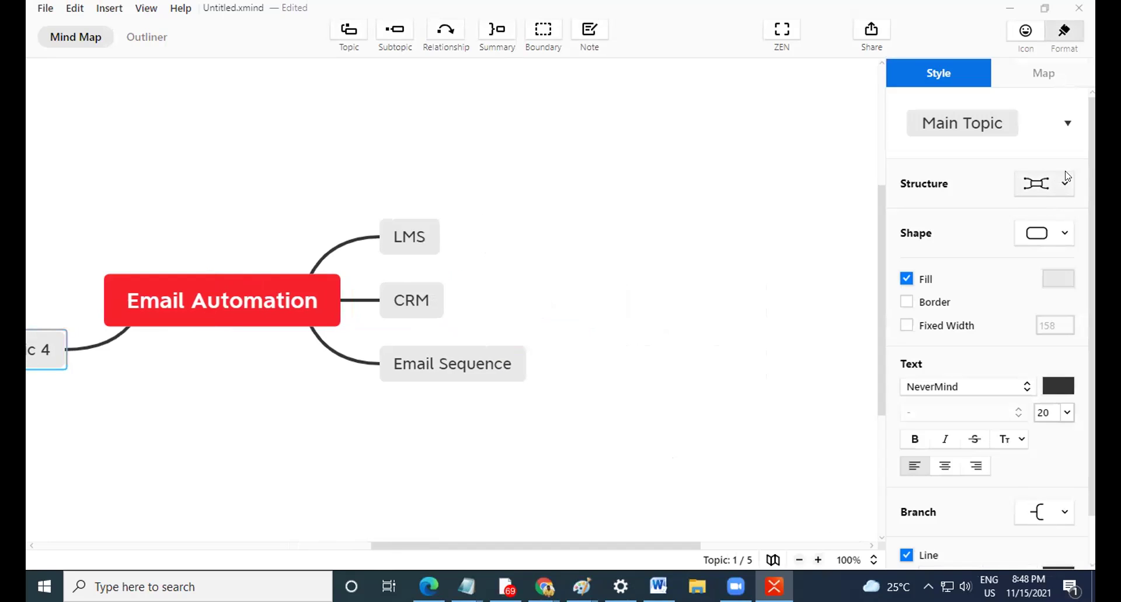
left_click(1046, 183)
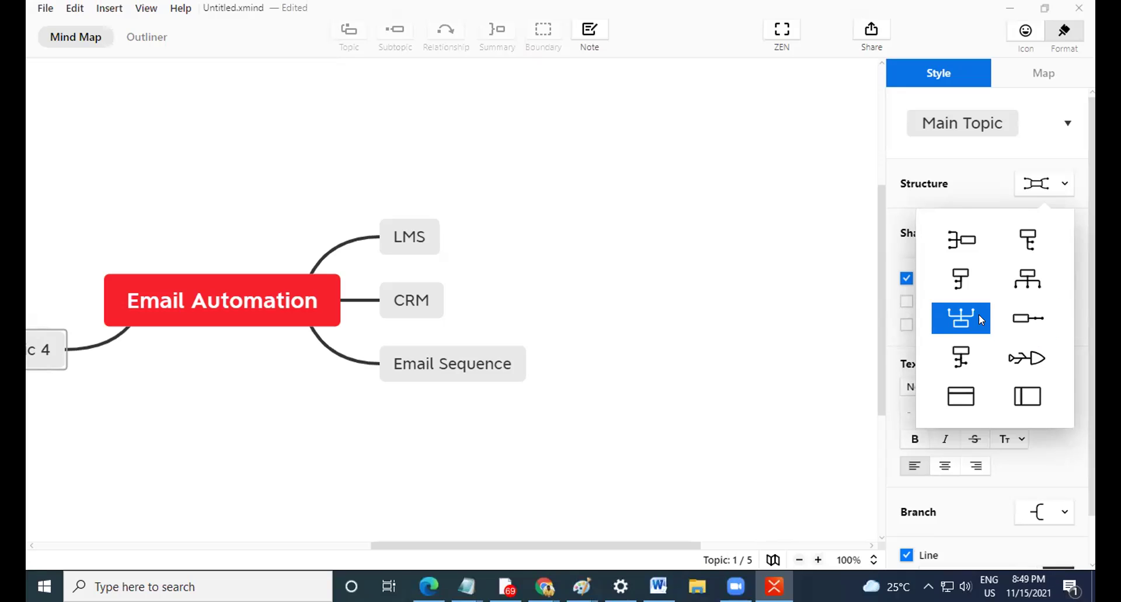
left_click(1036, 185)
left_click(1036, 186)
left_click(1036, 185)
left_click(1036, 186)
left_click(964, 239)
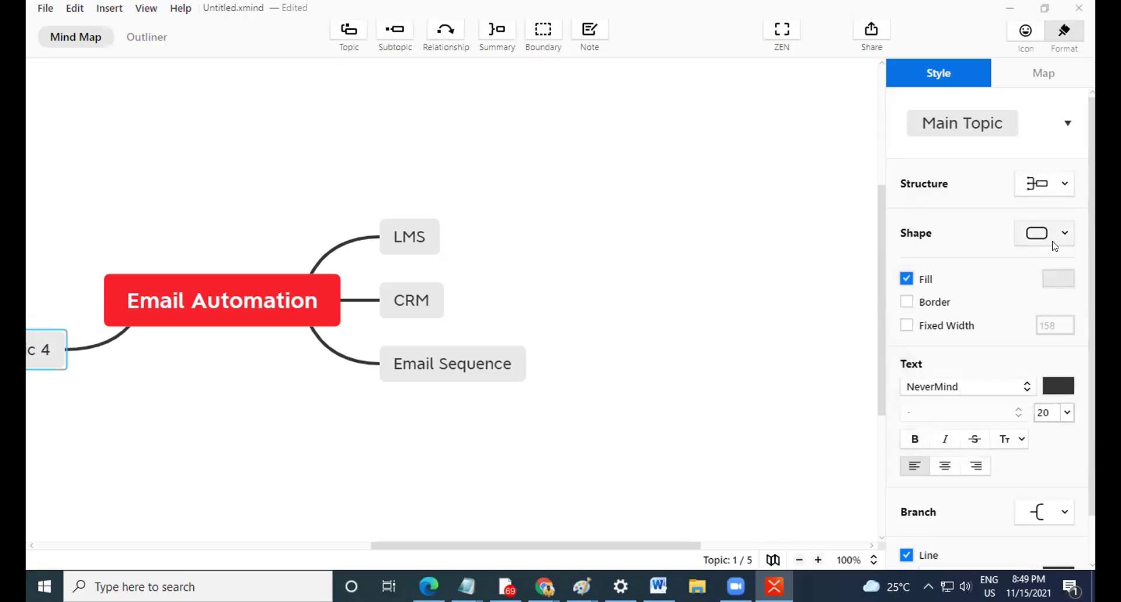
Give the topic squared-off branch lines and a downward tree structure.
left_click(1068, 513)
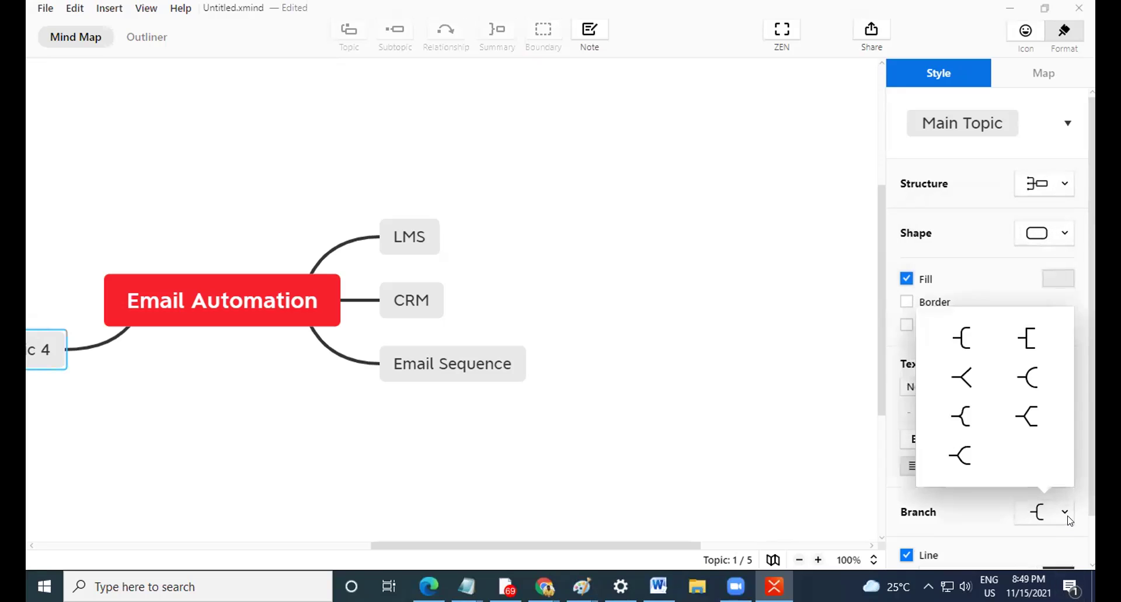
left_click(1030, 338)
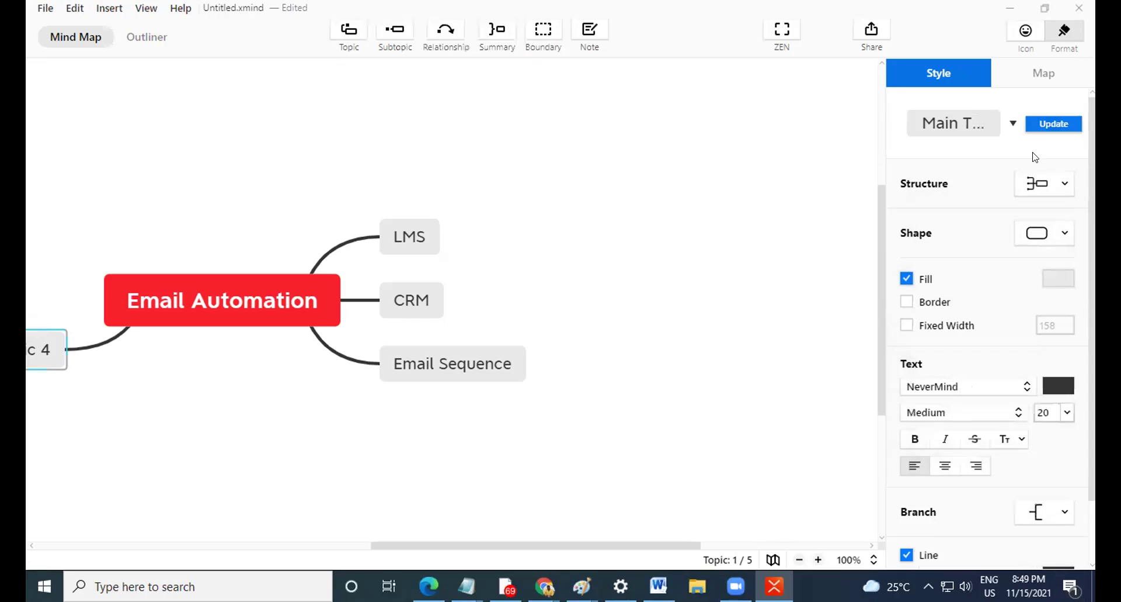
left_click(1066, 183)
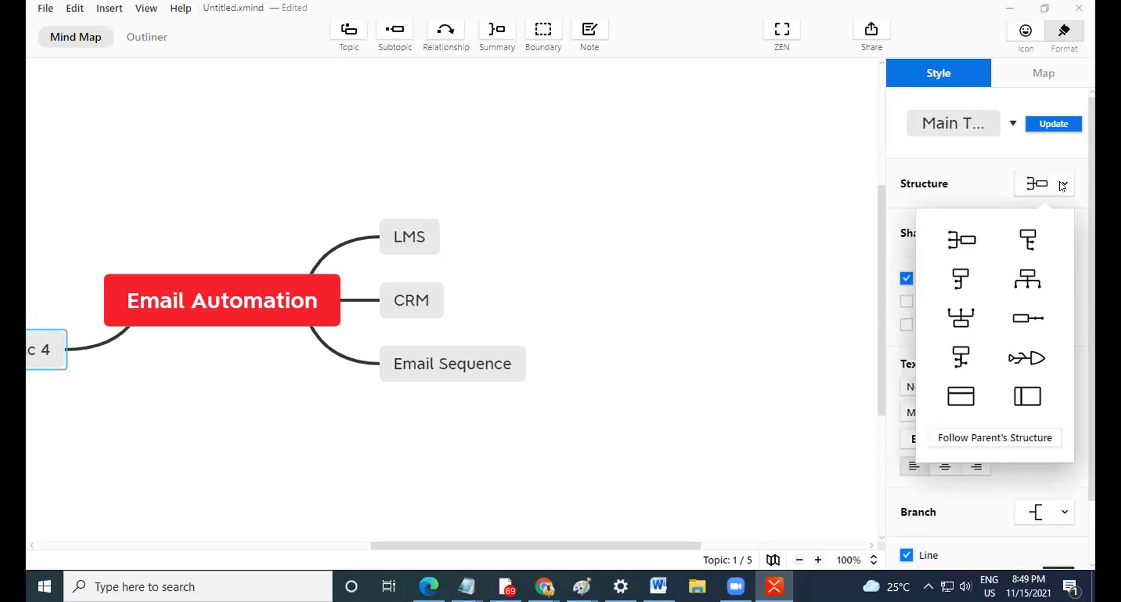
left_click(1031, 244)
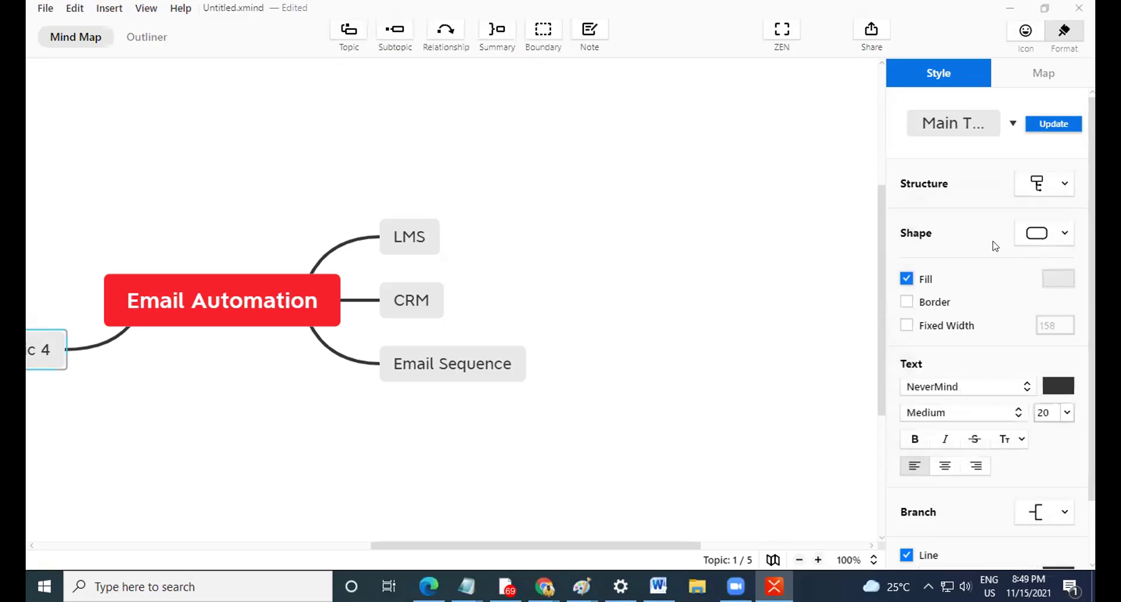
Set the whole map's structure to Logic Chart (right).
left_click(774, 280)
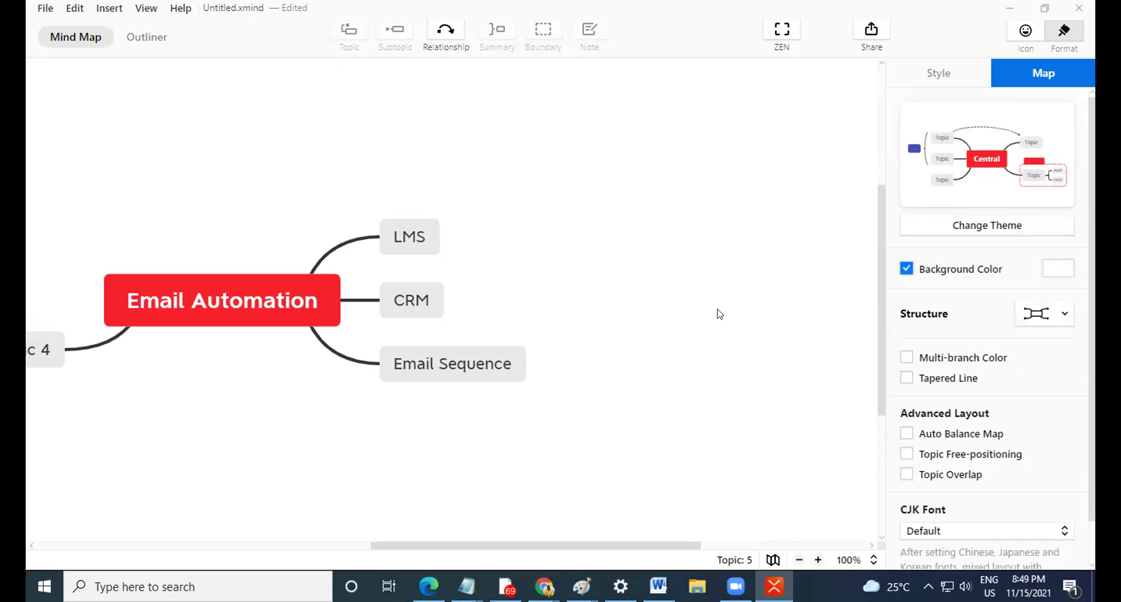
scroll(681, 298, "down", 5)
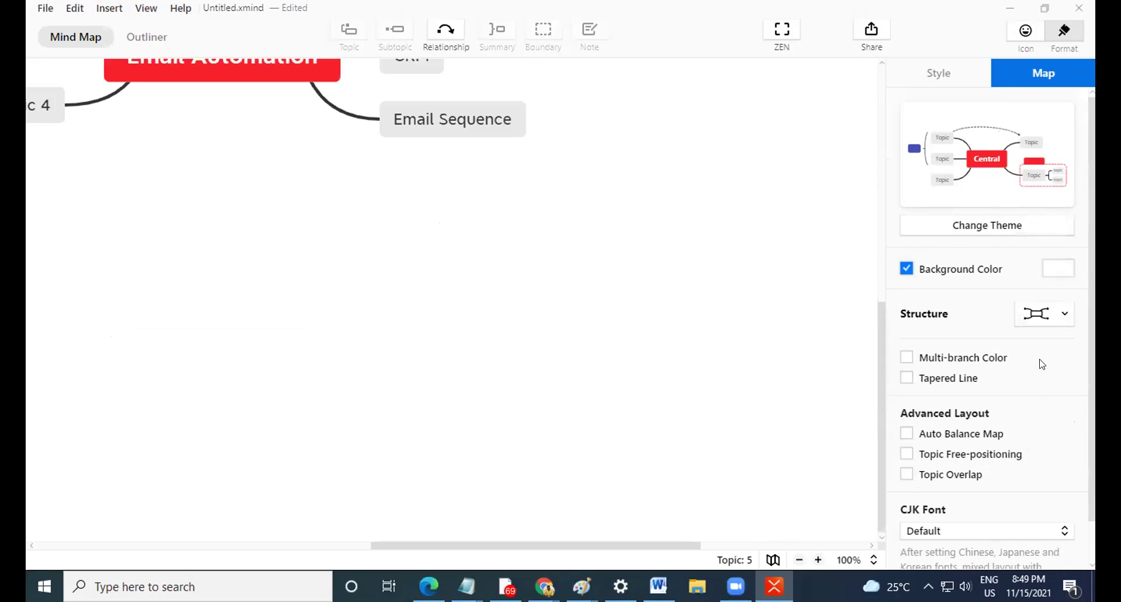
left_click(1032, 316)
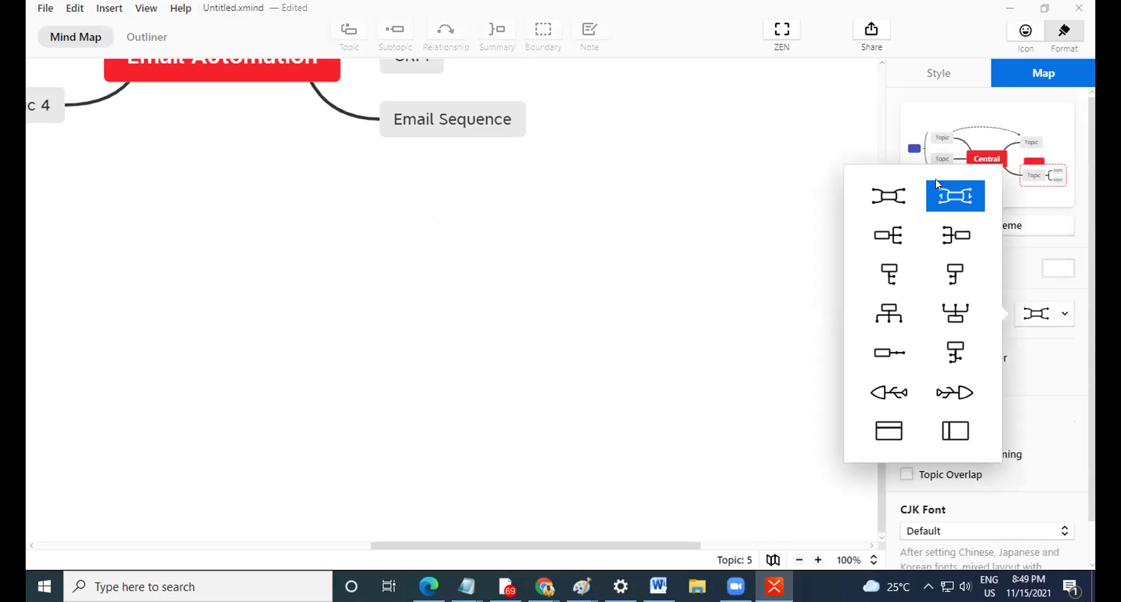
left_click(898, 238)
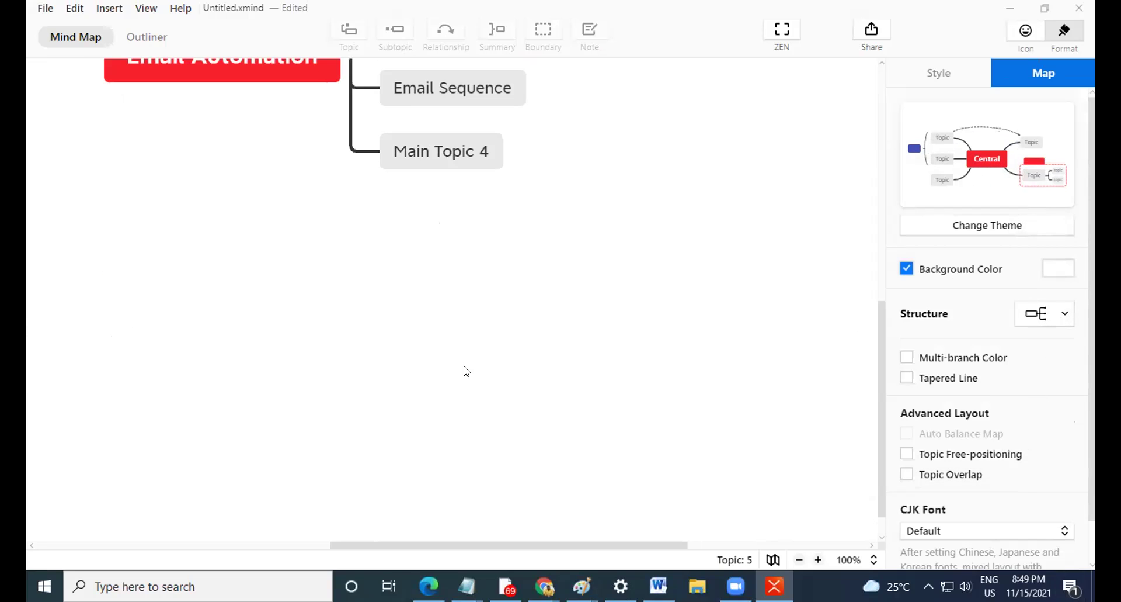
scroll(464, 380, "up", 5)
Add an 'Email Sequence' subtopic under CRM.
double_click(446, 463)
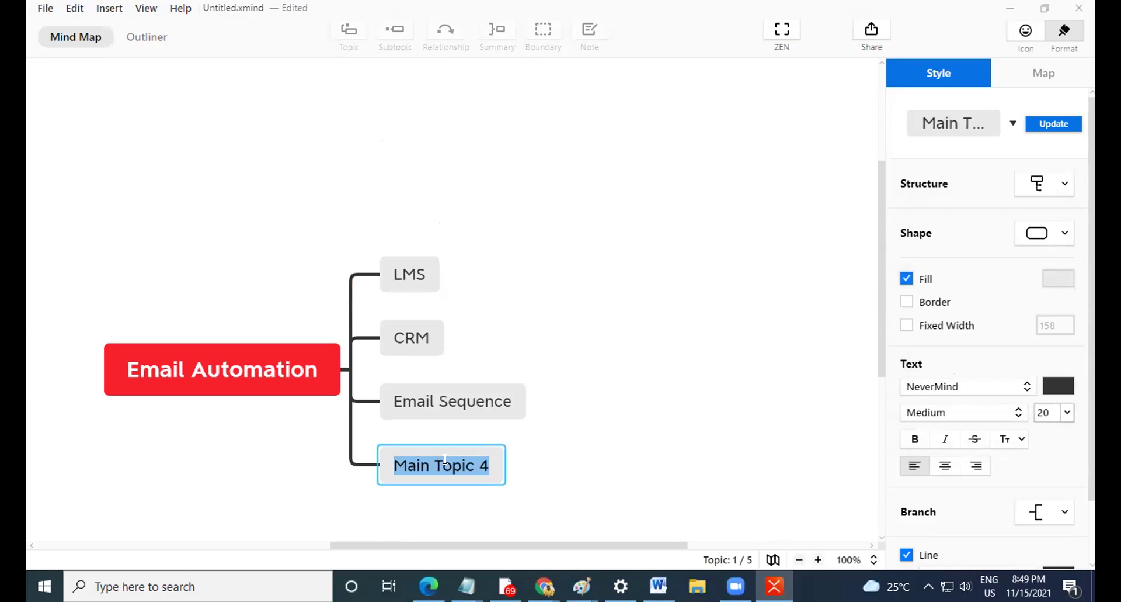
left_click(442, 345)
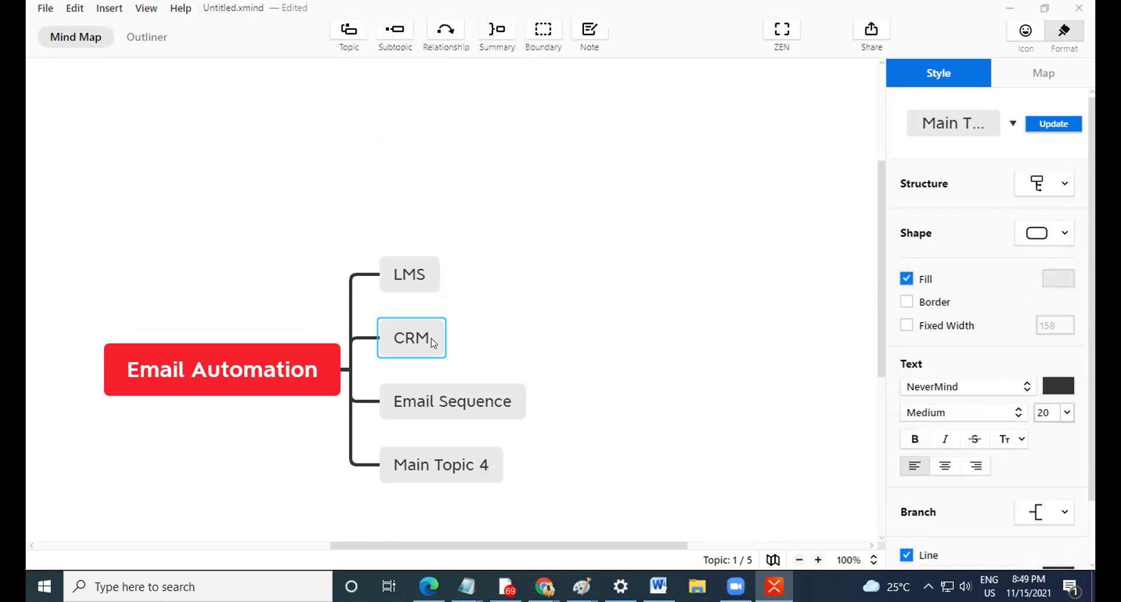
key("Tab")
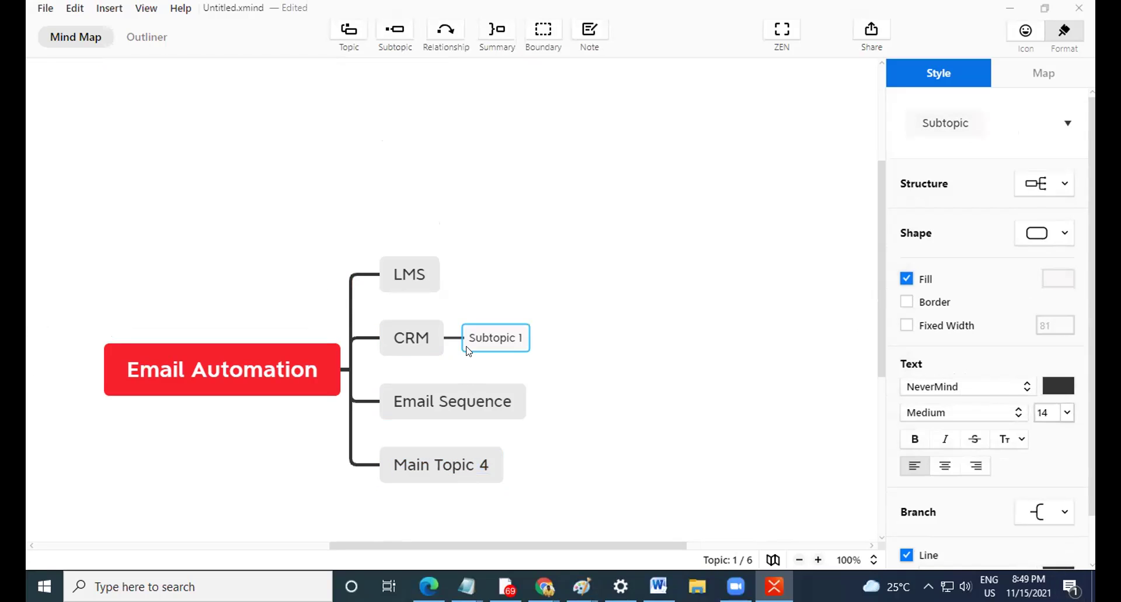
type("E")
type("mail")
type(" Sequ")
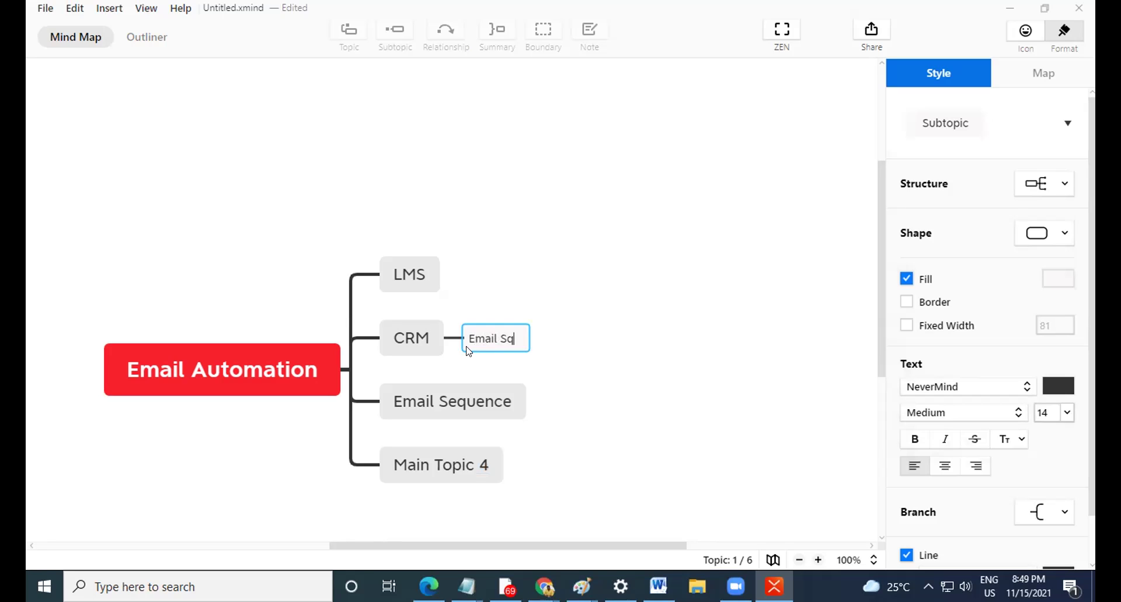
key("BackSpace")
key("BackSpace")
key("BackSpace")
type("equence")
key("Return")
key("Return")
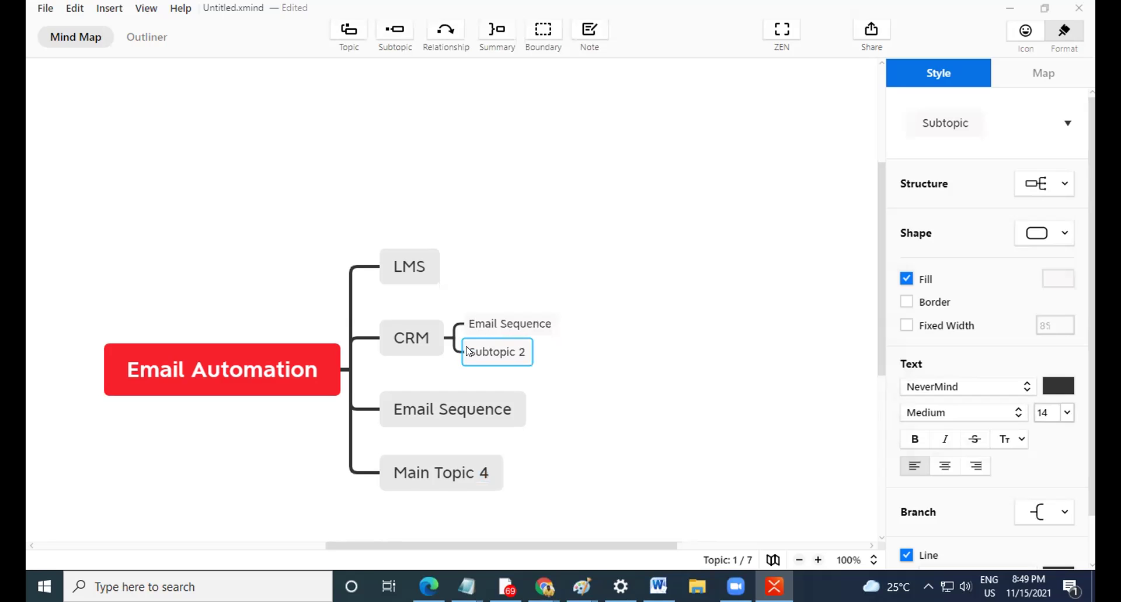
Add a 'Campaingn' subtopic below it and delete the leftover Main Topic 4 branch.
type("Campain")
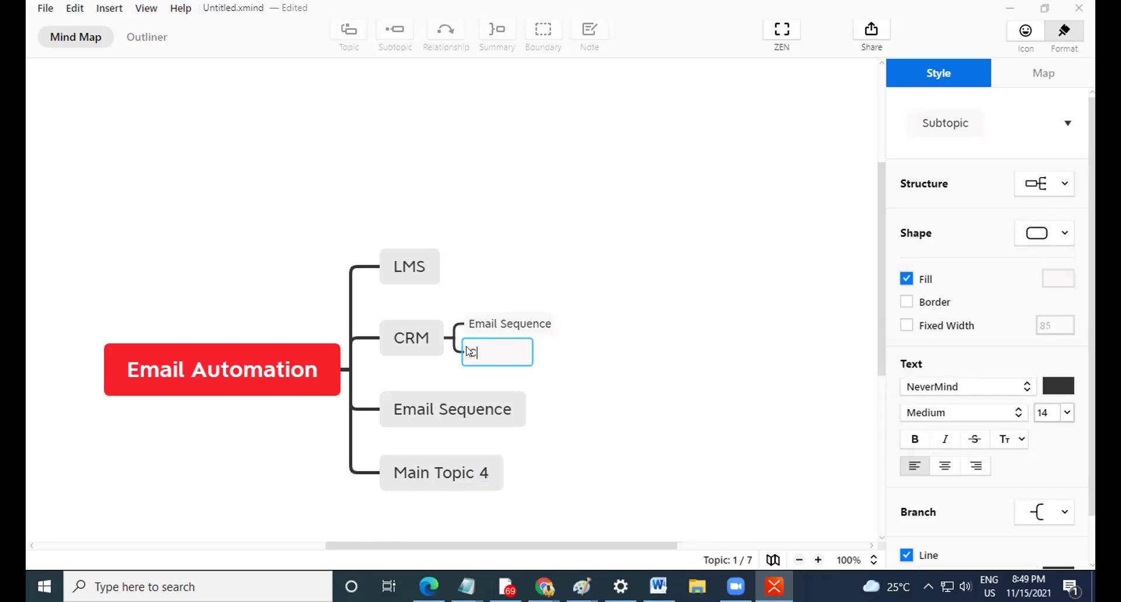
type("gn")
left_click(451, 416)
left_click(441, 472)
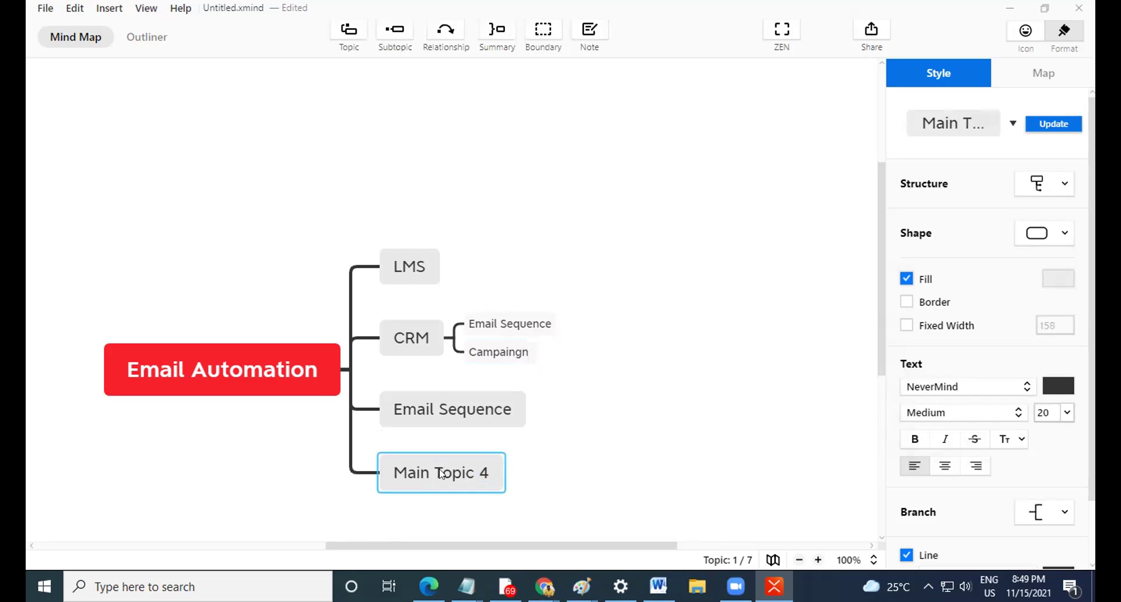
key("Delete")
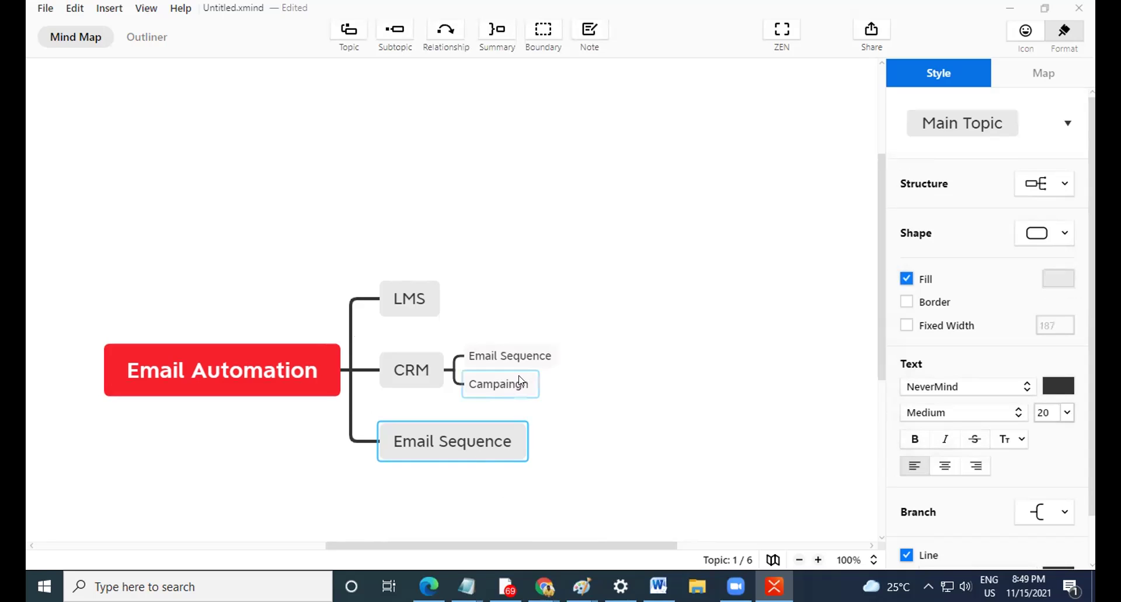
Replace the third main topic's text 'Email Sequence' with 'Automator'.
left_click(522, 380)
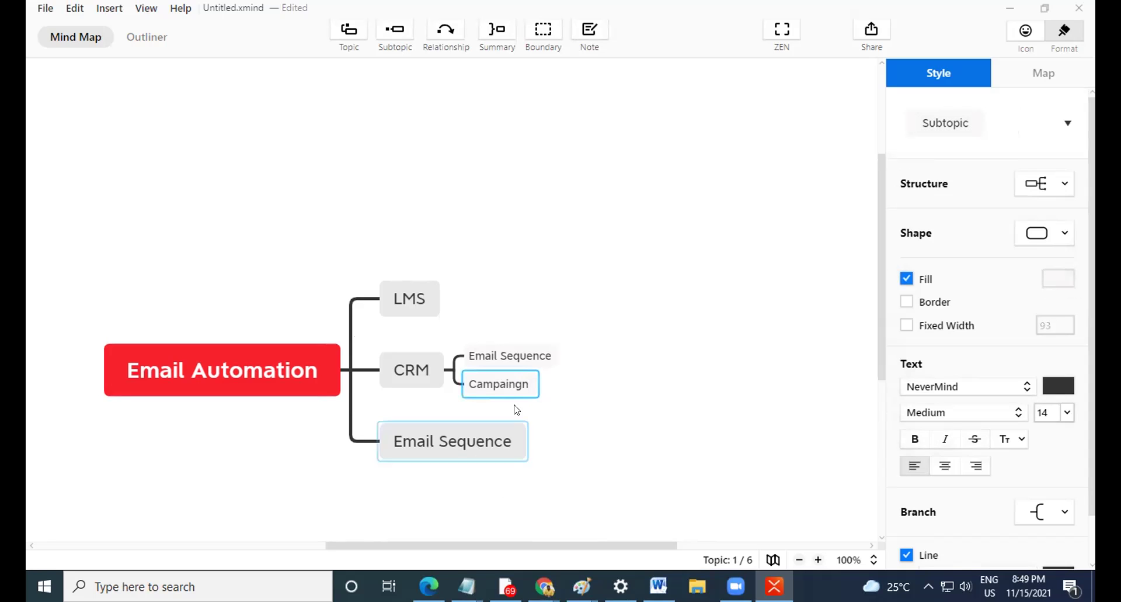
left_click(418, 381)
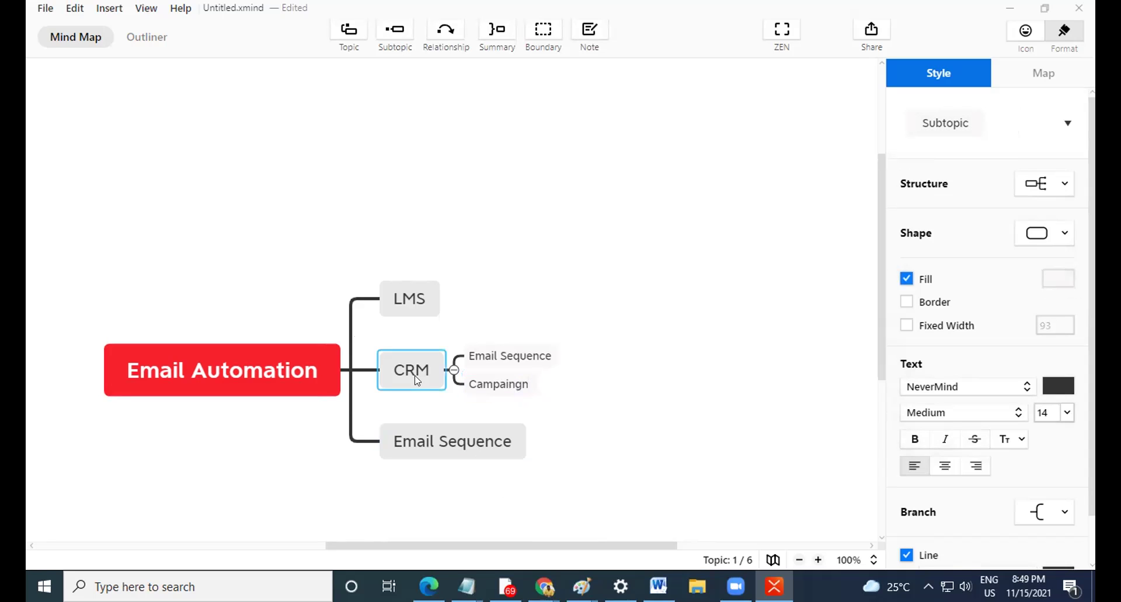
double_click(449, 440)
triple_click(448, 441)
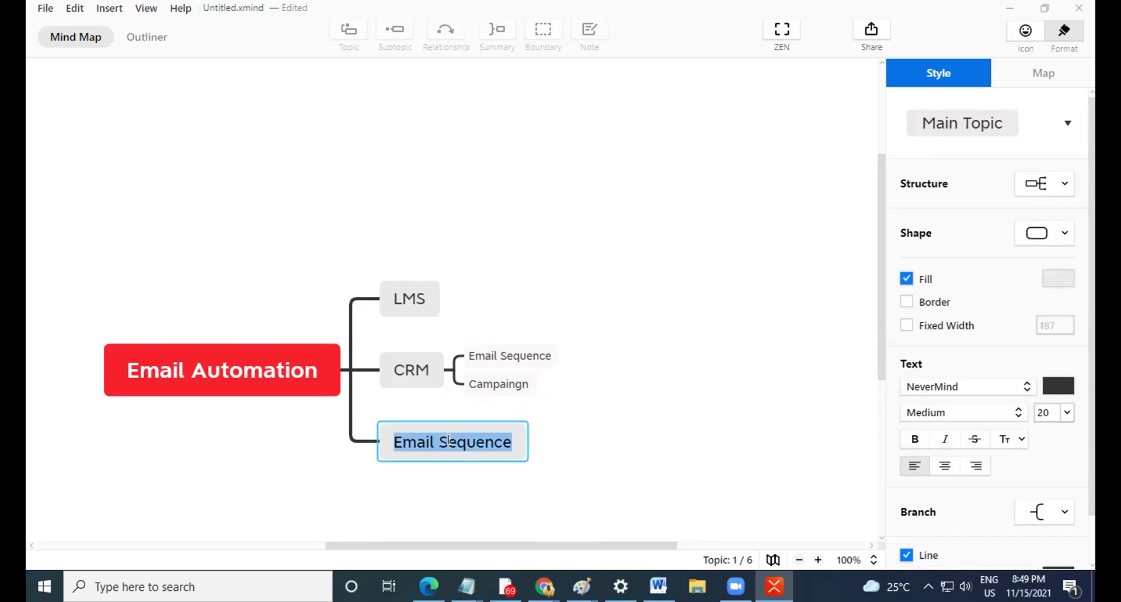
type("Au")
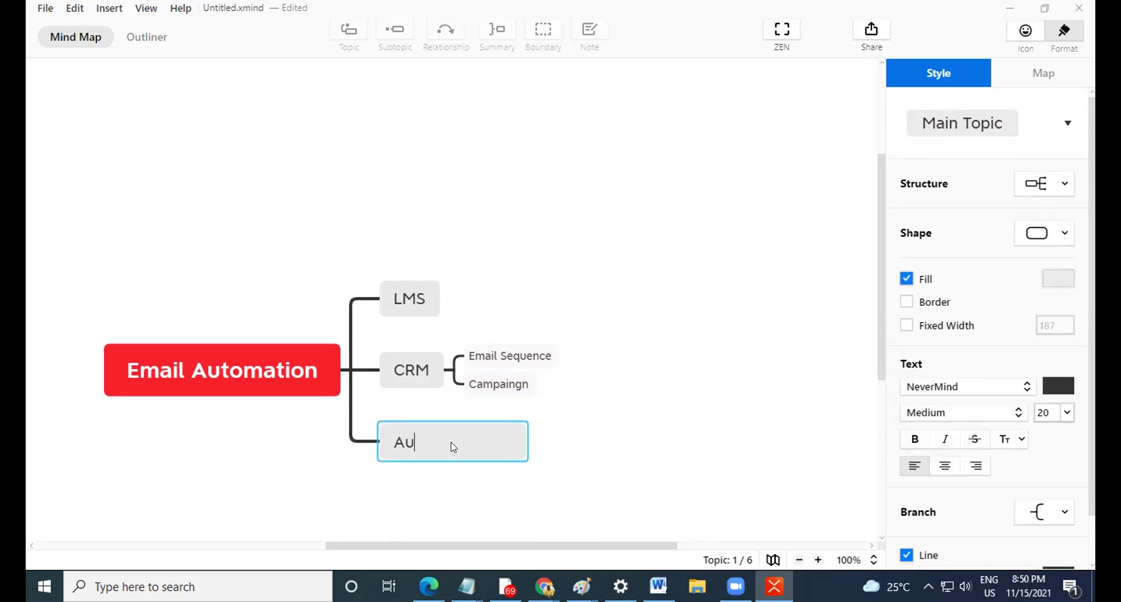
type("tomator")
left_click(672, 421)
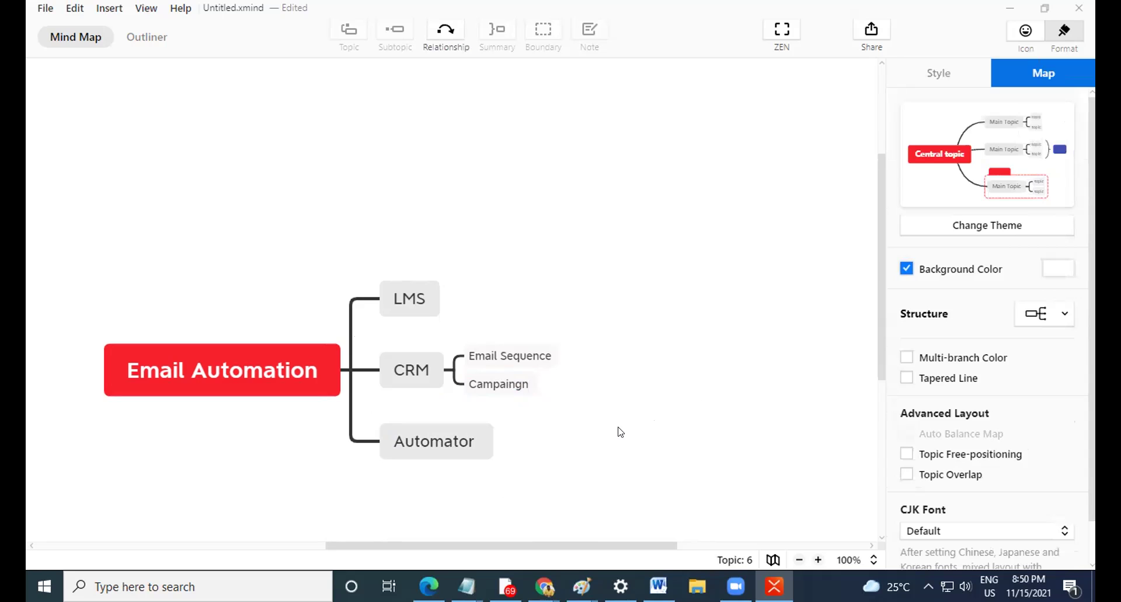
left_click(447, 432)
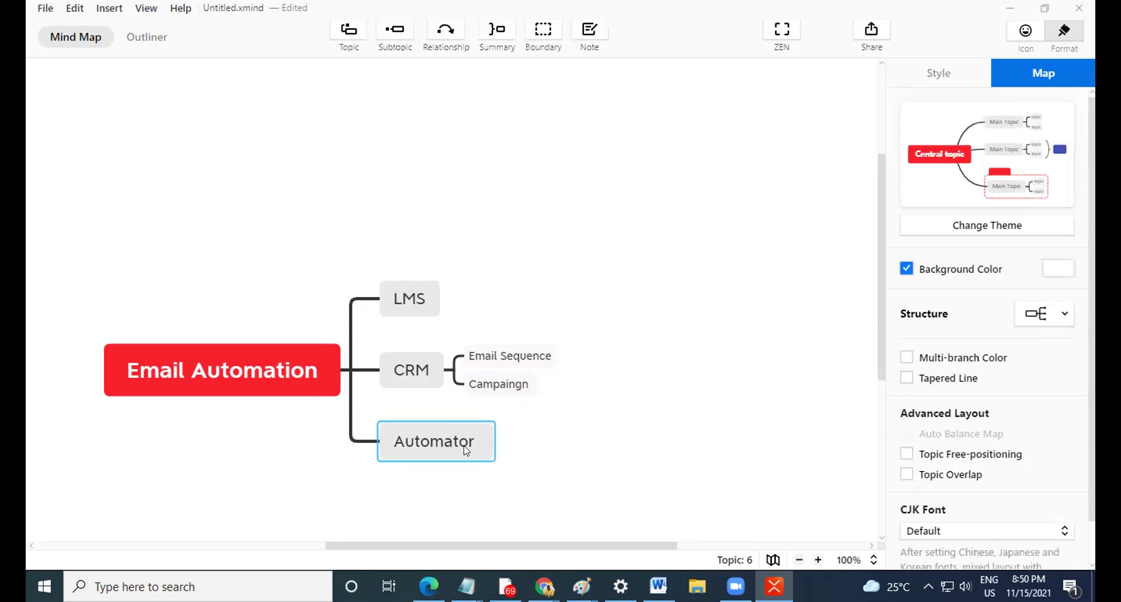
left_click(408, 306)
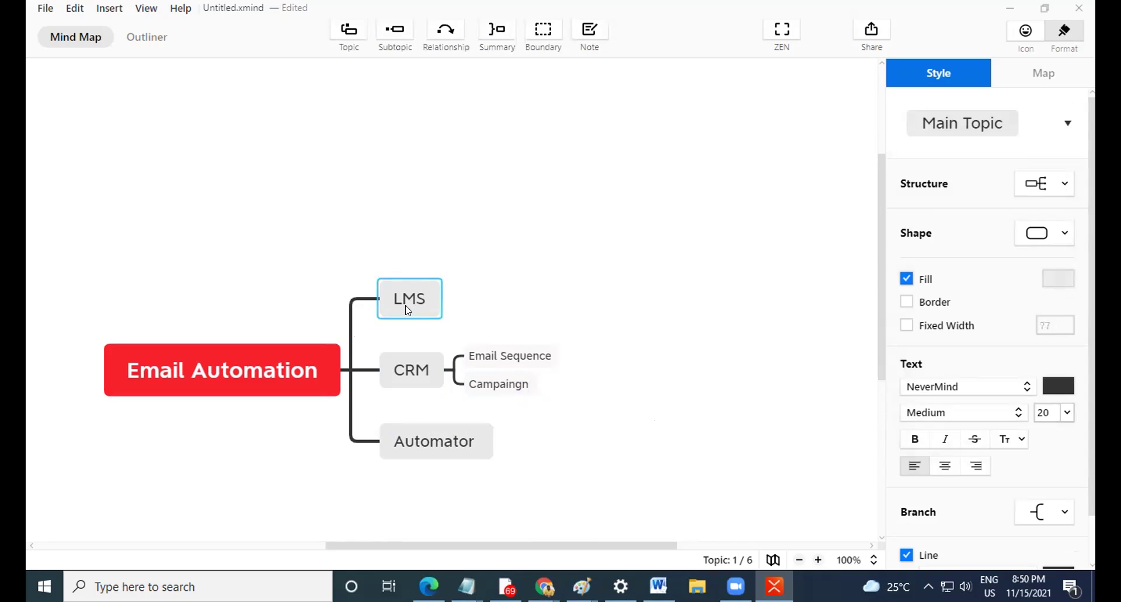
Insert a new main topic, labelling the upper one 'Landing Page' and the lower 'LMS'.
key("Return")
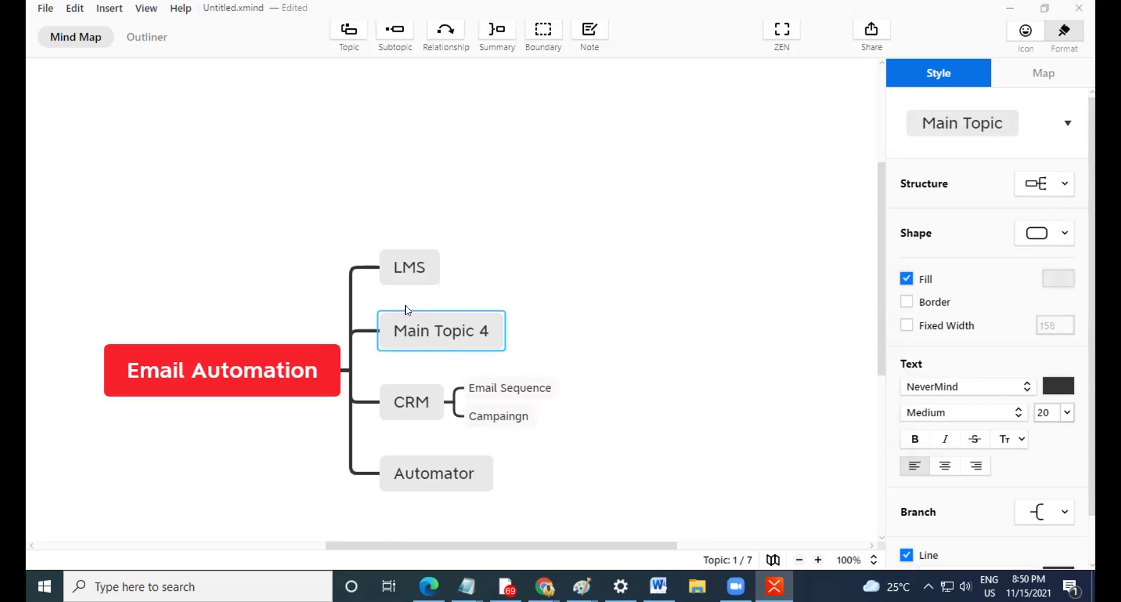
double_click(407, 322)
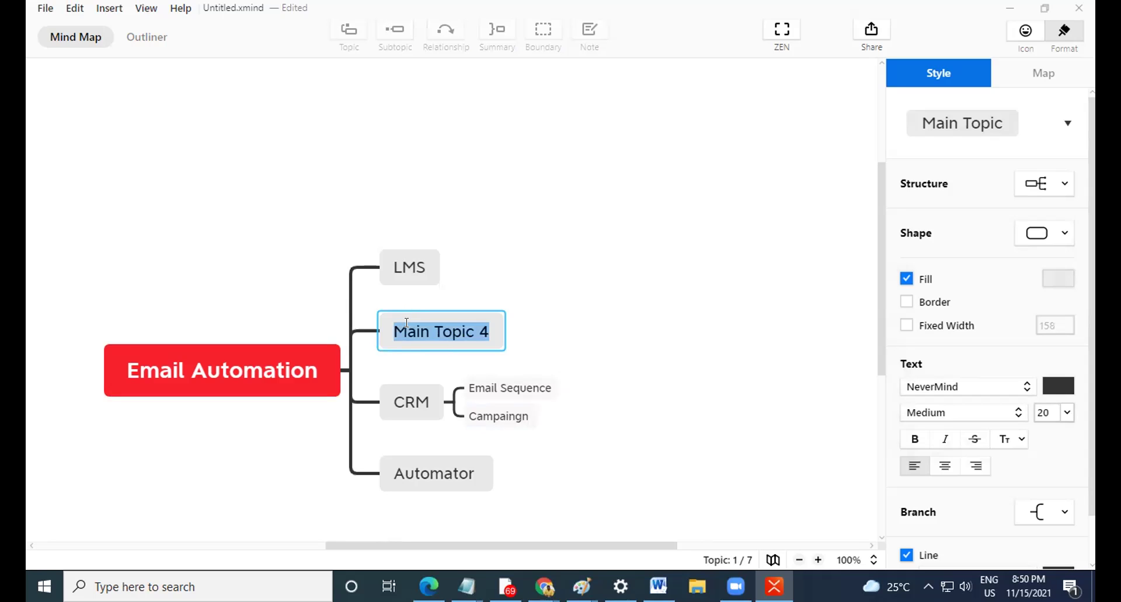
type("LMS")
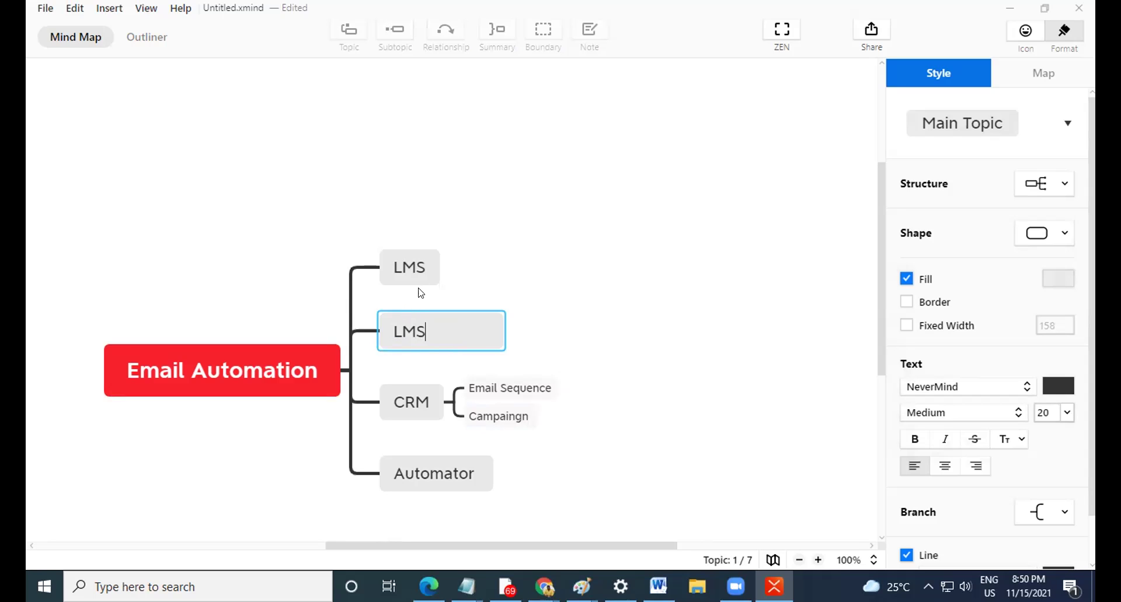
left_click(430, 262)
key("BackSpace")
key("BackSpace")
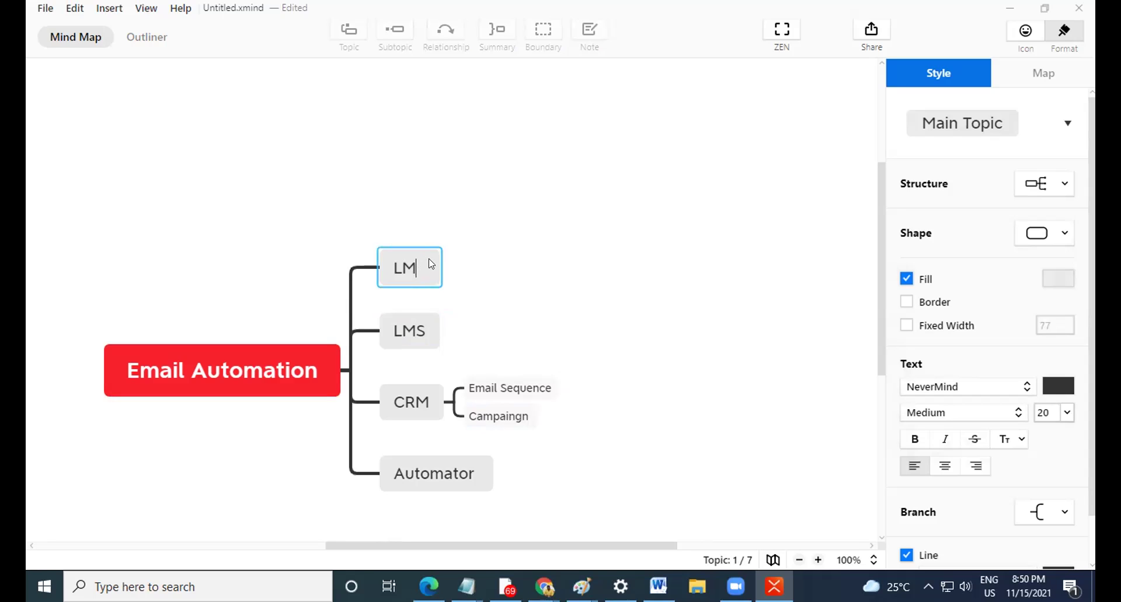
type("anding Page")
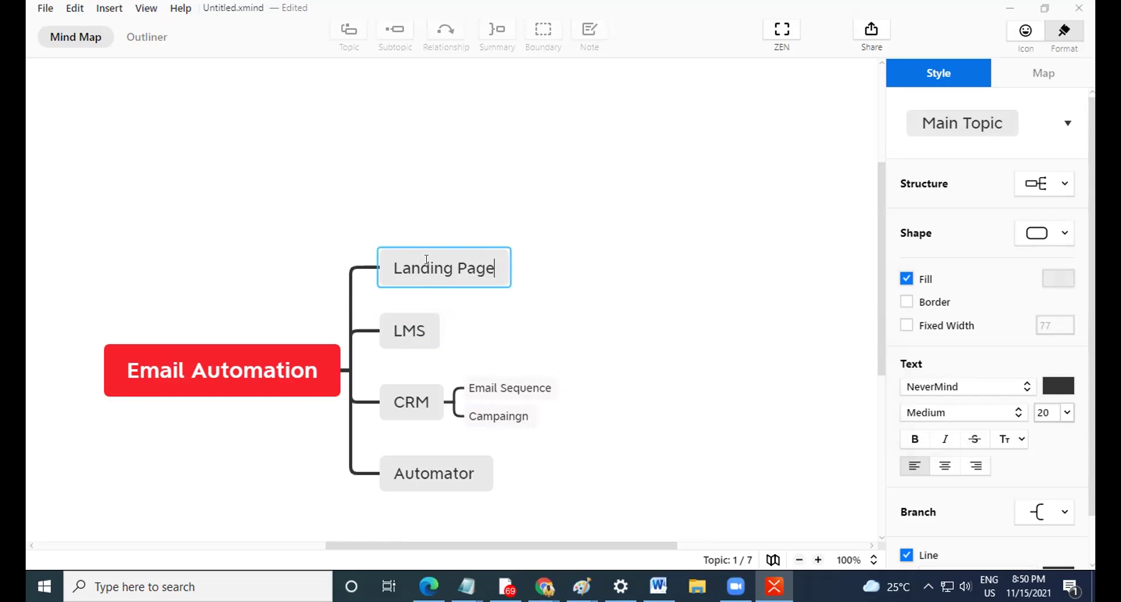
left_click(543, 330)
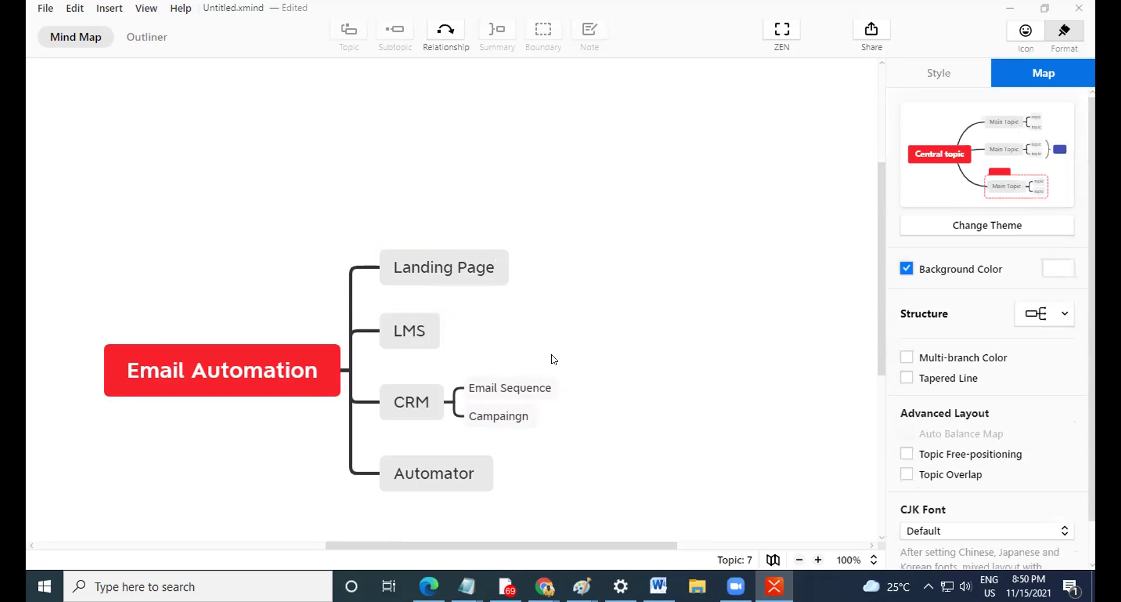
Drag CRM up so it sits between Landing Page and LMS.
left_click(461, 270)
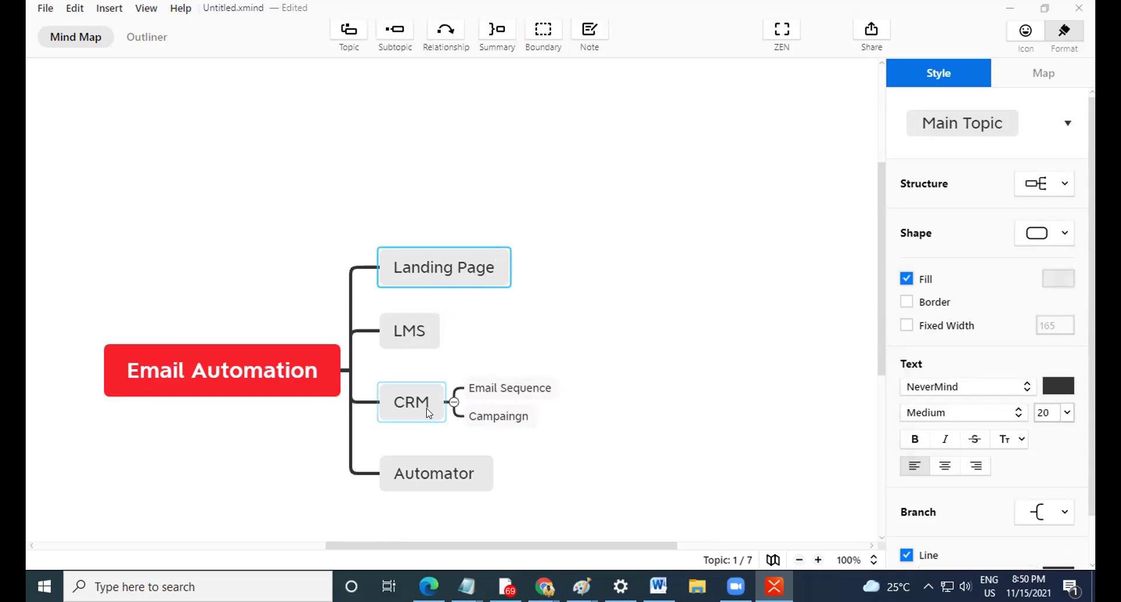
left_click_drag(429, 413, 426, 345)
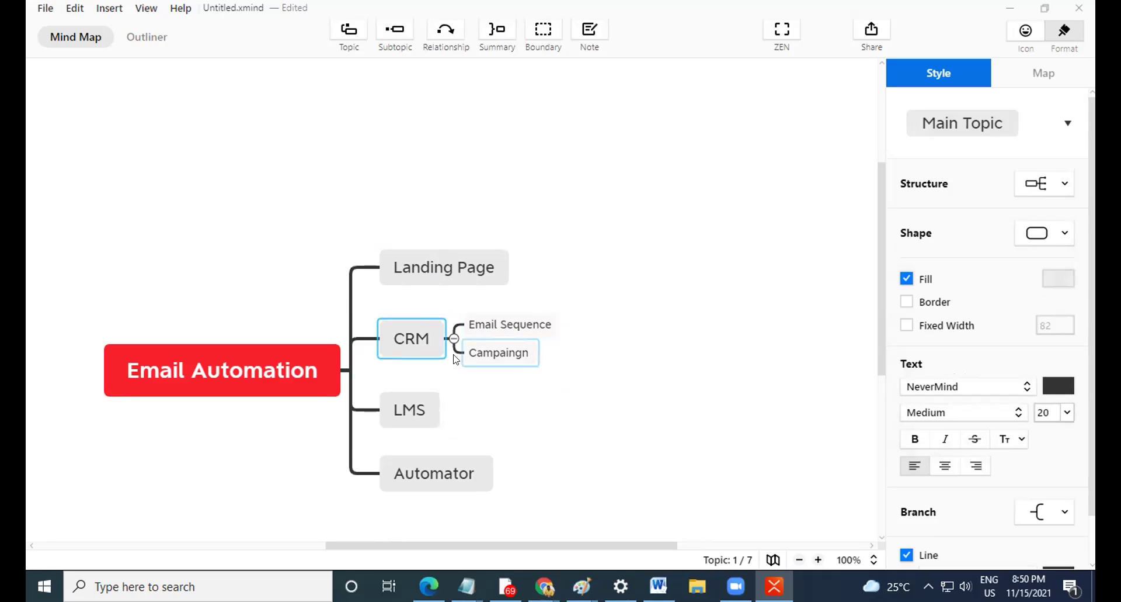
left_click(509, 325)
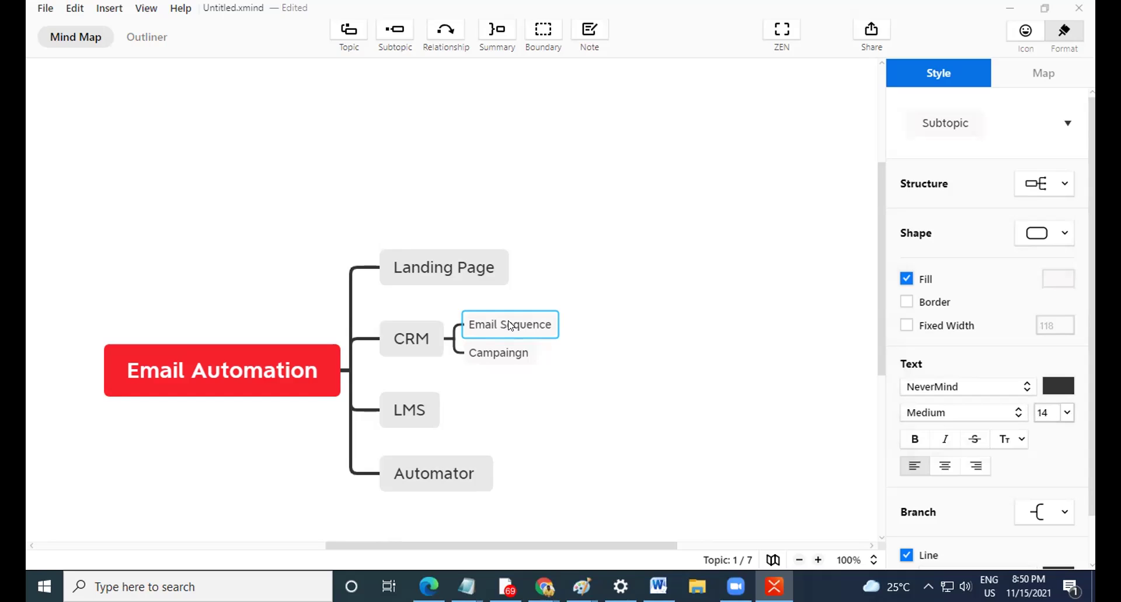
Add an 'Email Automation' subtopic directly below Email Sequence under CRM.
key("Tab")
key("Return")
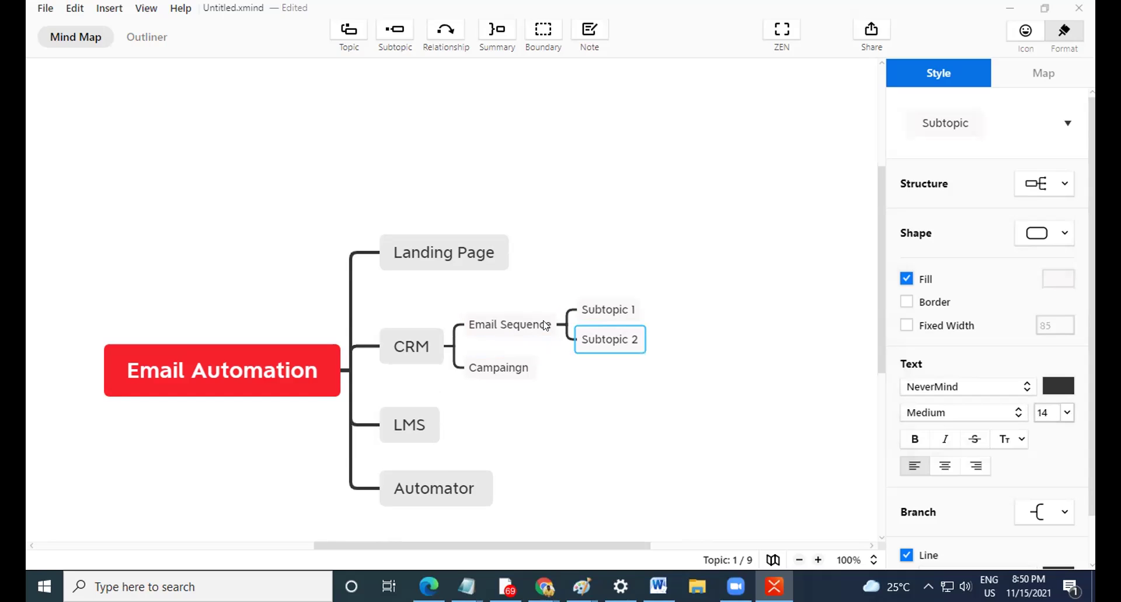
key("ctrl+z")
key("ctrl+z")
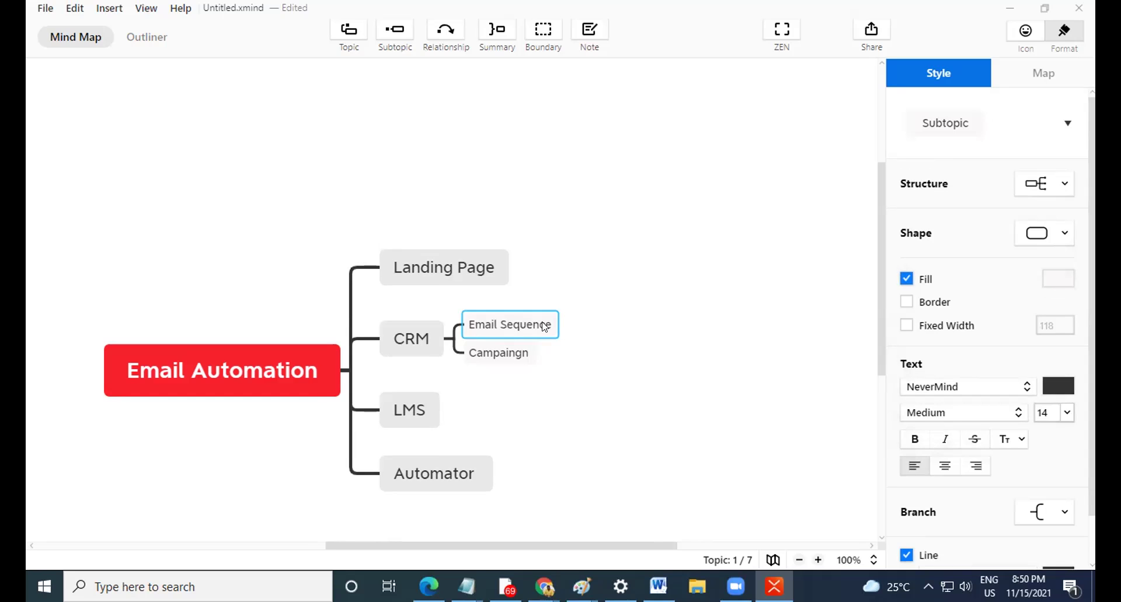
key("Return")
type("E")
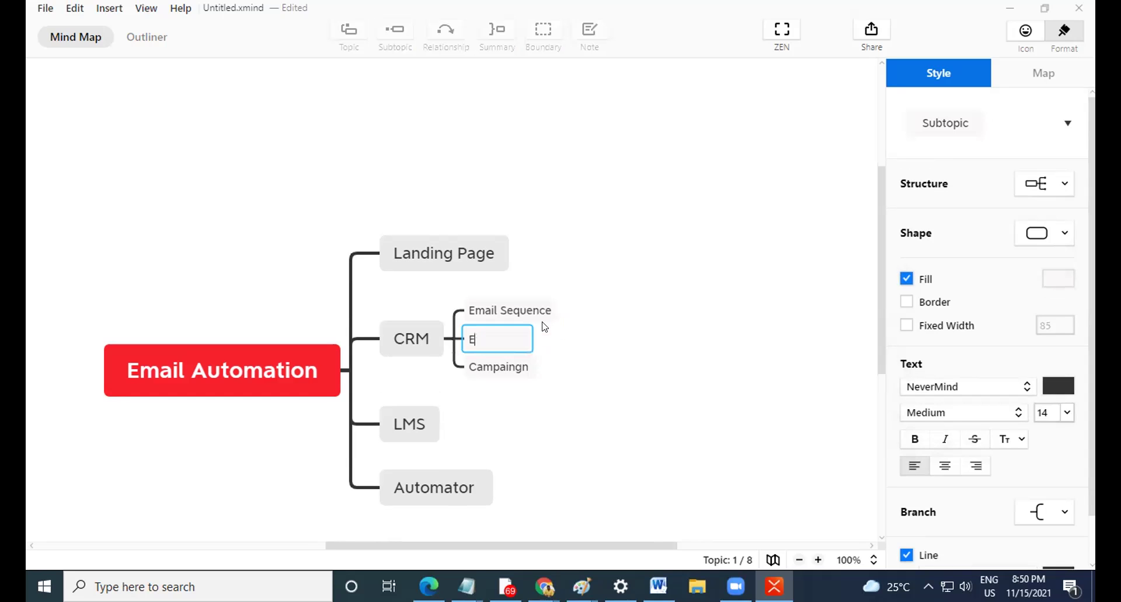
type("mail Automation")
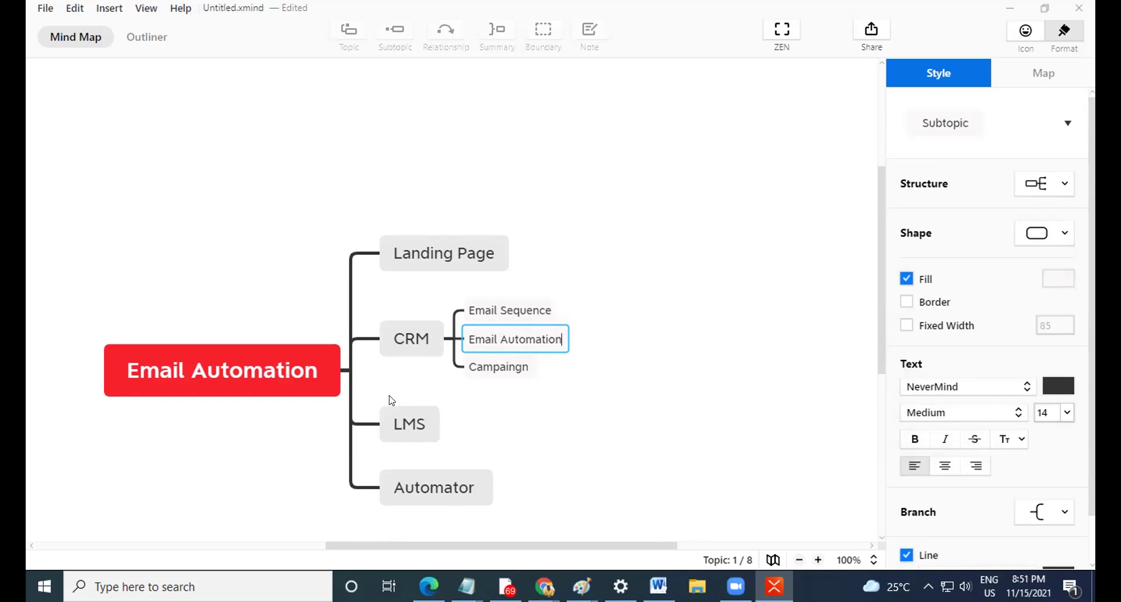
left_click(591, 380)
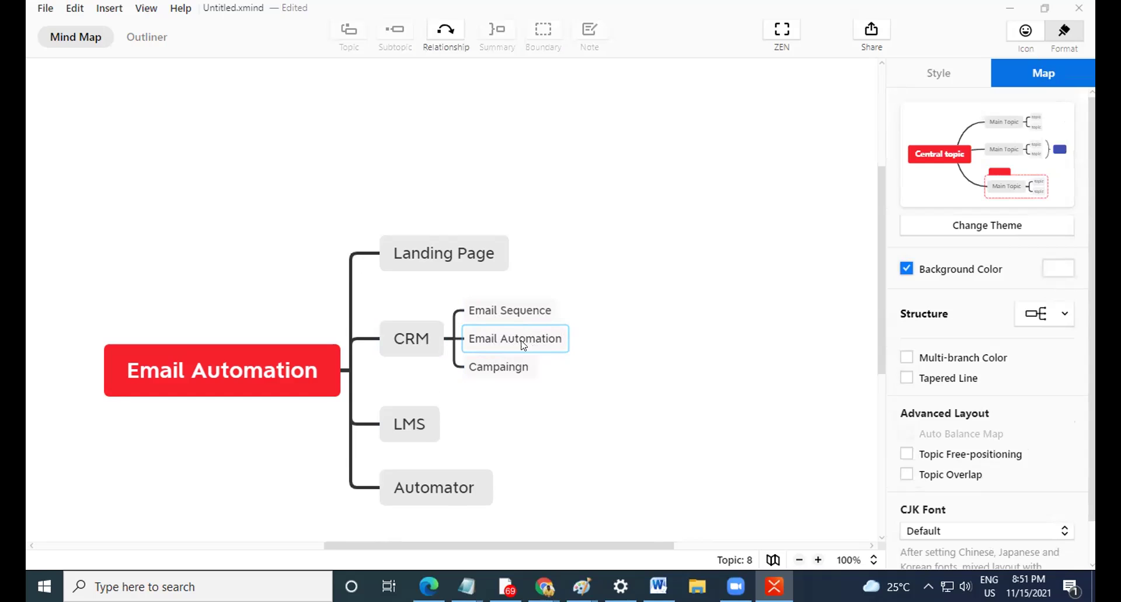
left_click(424, 433)
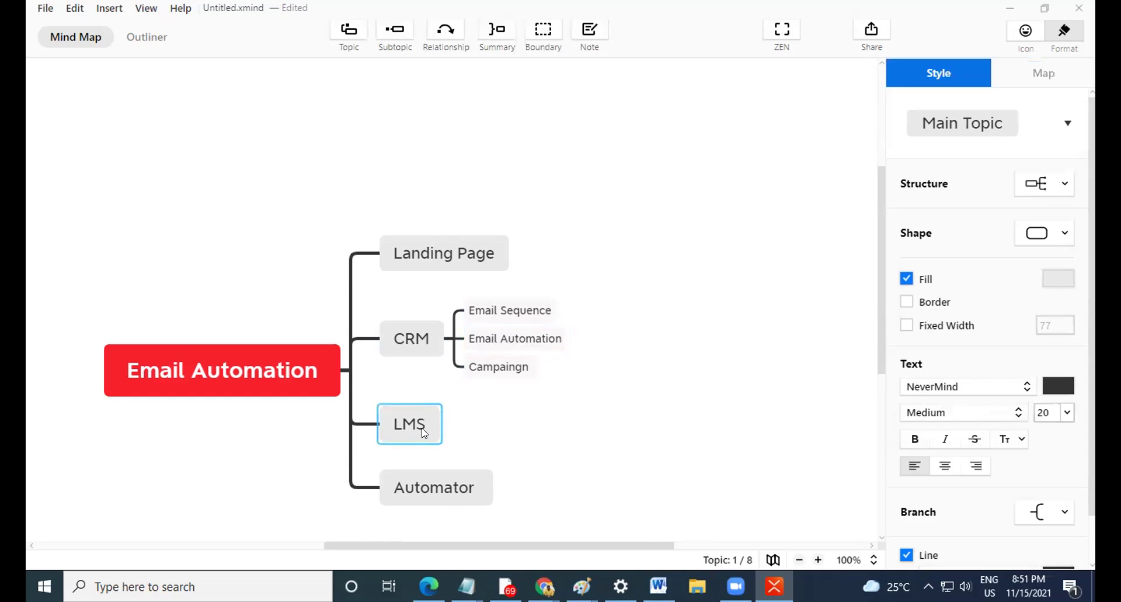
key("Tab")
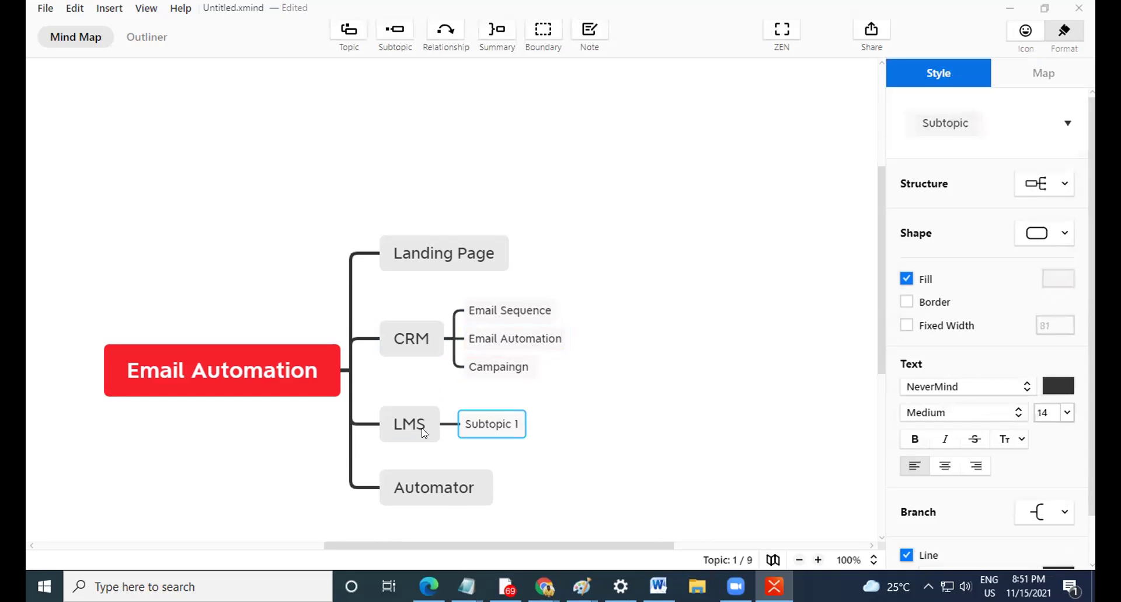
type("Course")
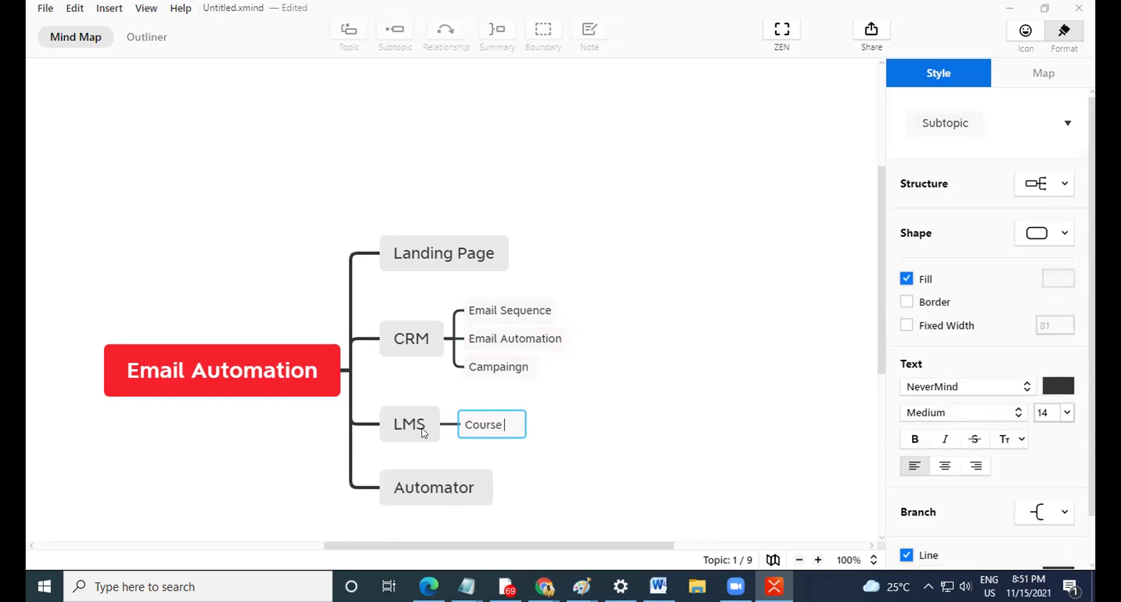
key("Return")
key("Return")
type("Ebook")
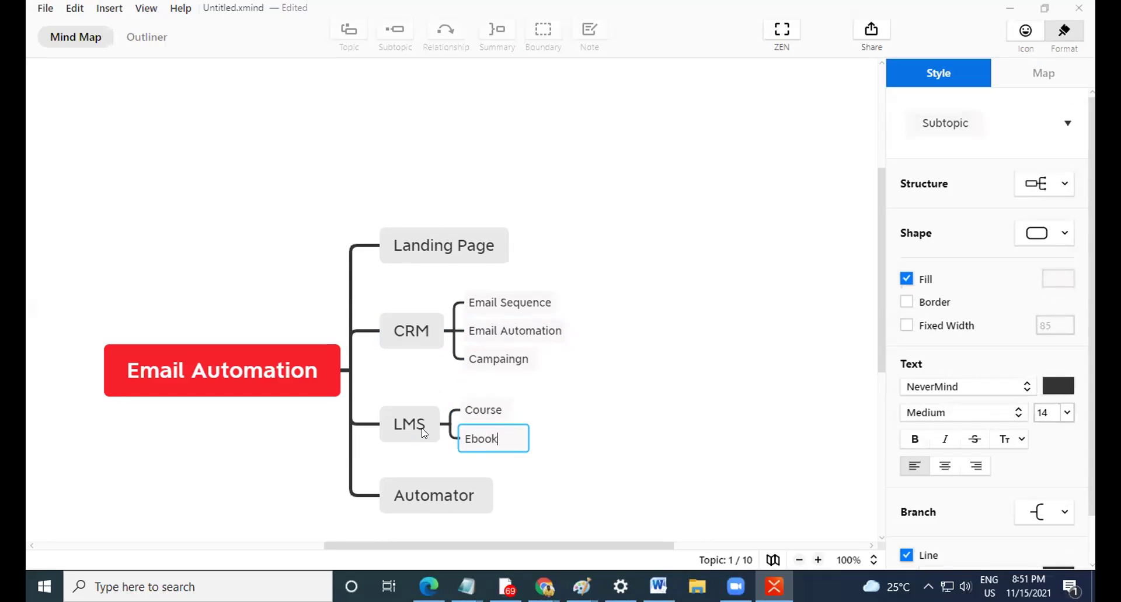
key("Return")
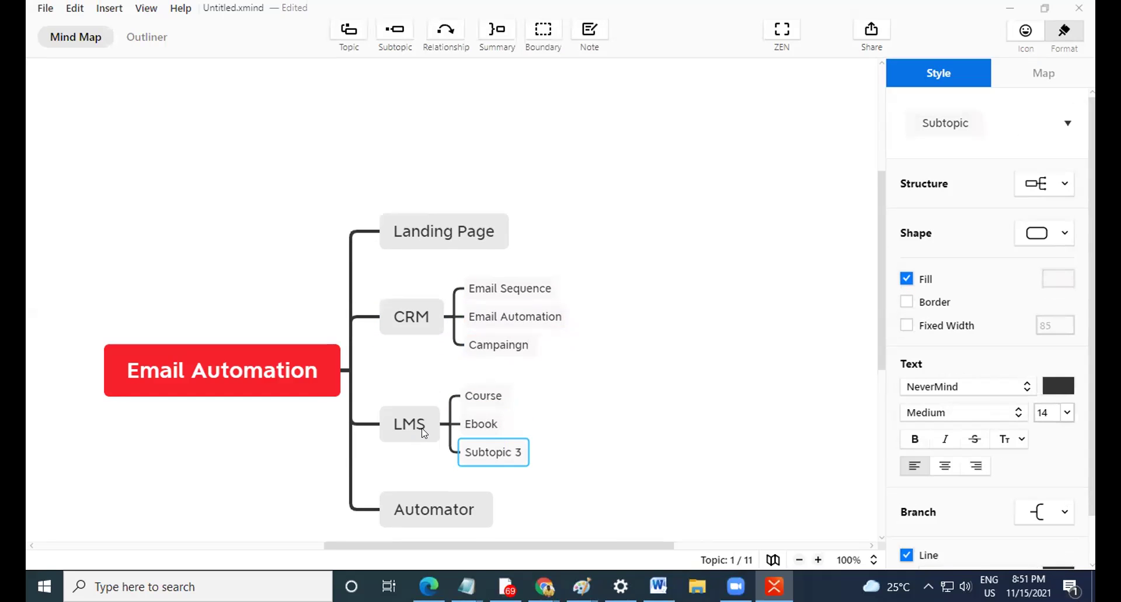
type("Paged")
key("BackSpace")
key("BackSpace")
key("BackSpace")
type("ckages")
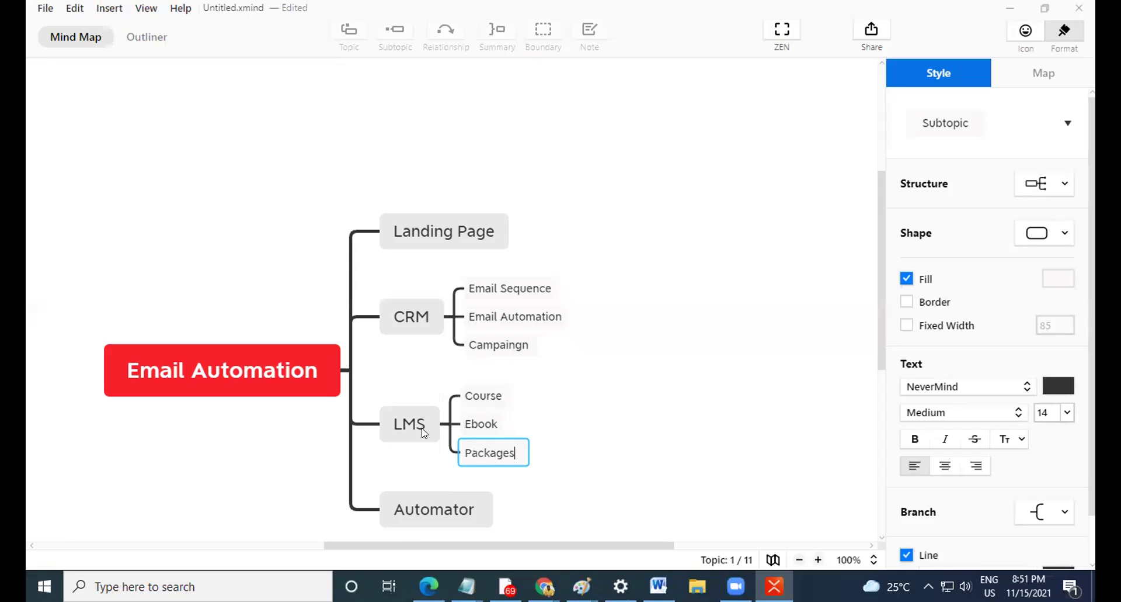
key("Return")
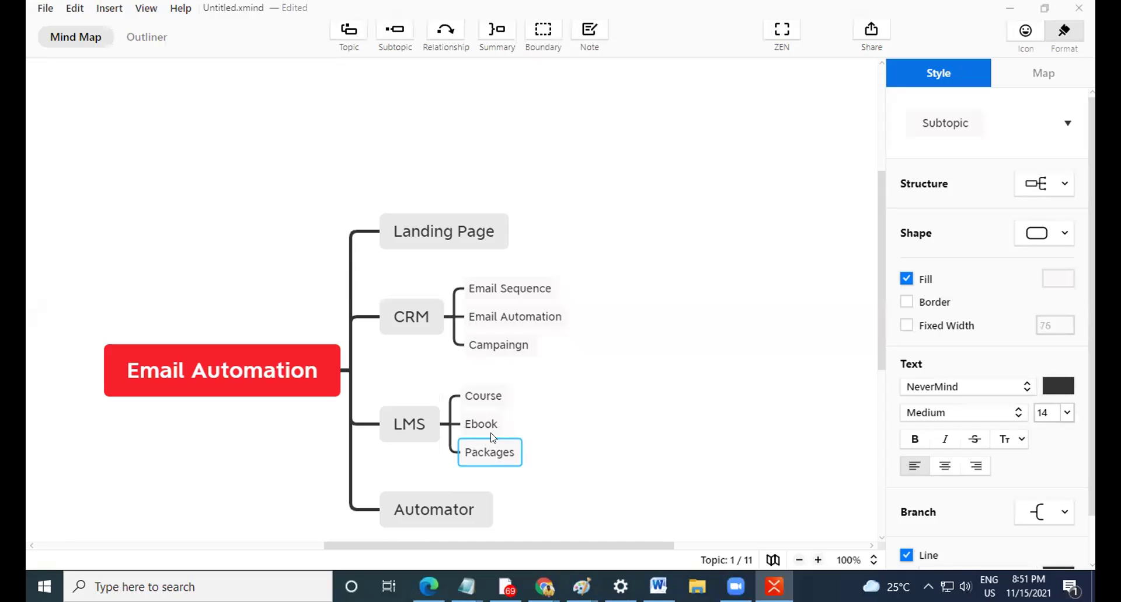
scroll(465, 494, "down", 3)
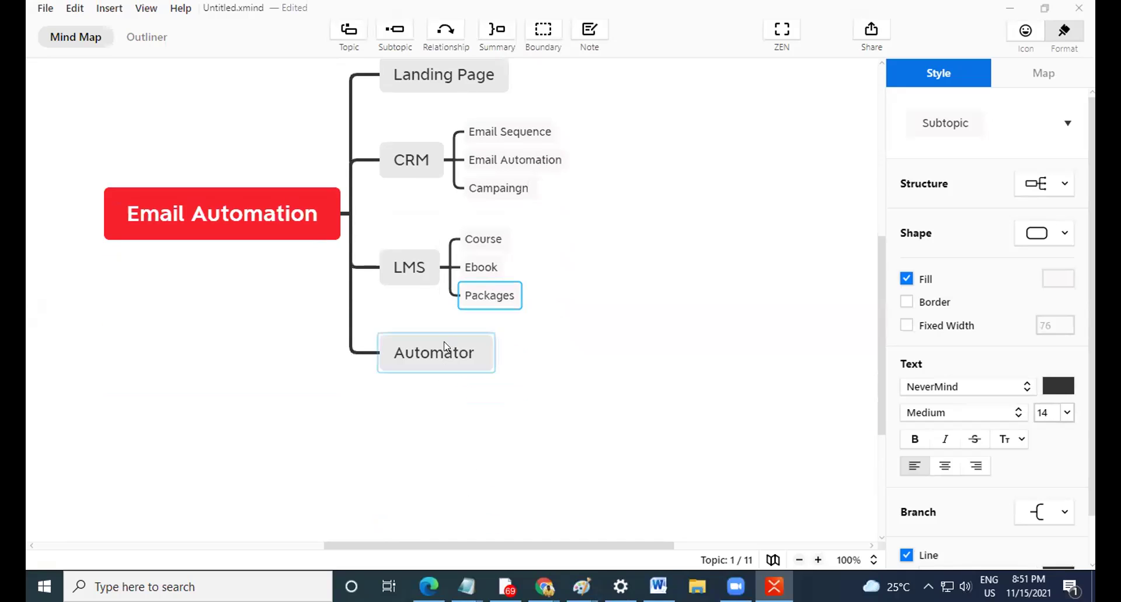
left_click(434, 367)
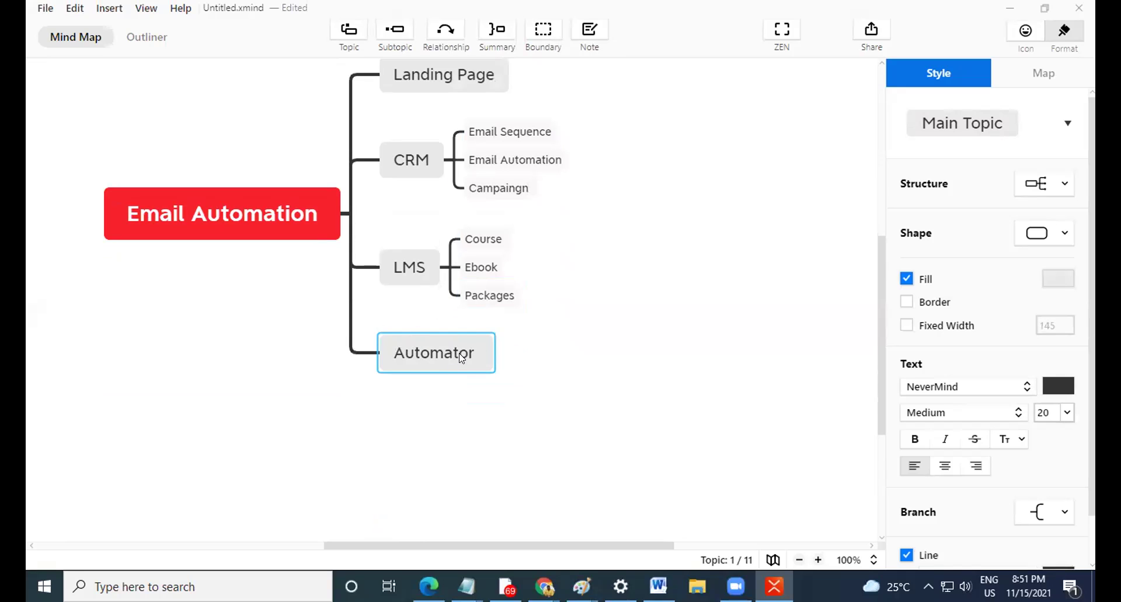
scroll(459, 389, "up", 2)
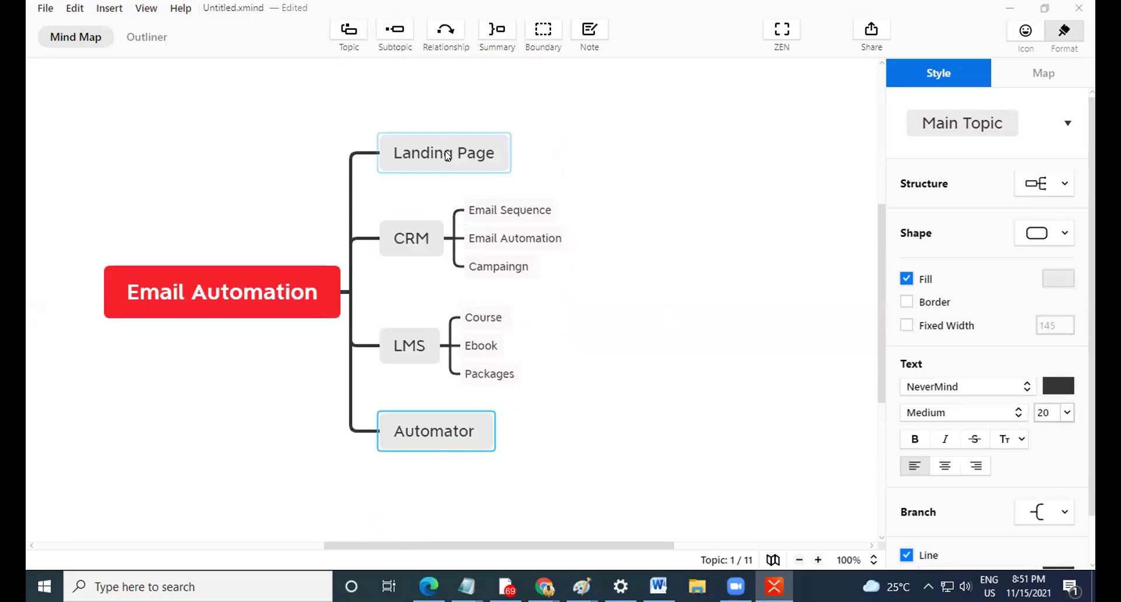
Add a 'Product' subtopic under Landing Page.
left_click(459, 156)
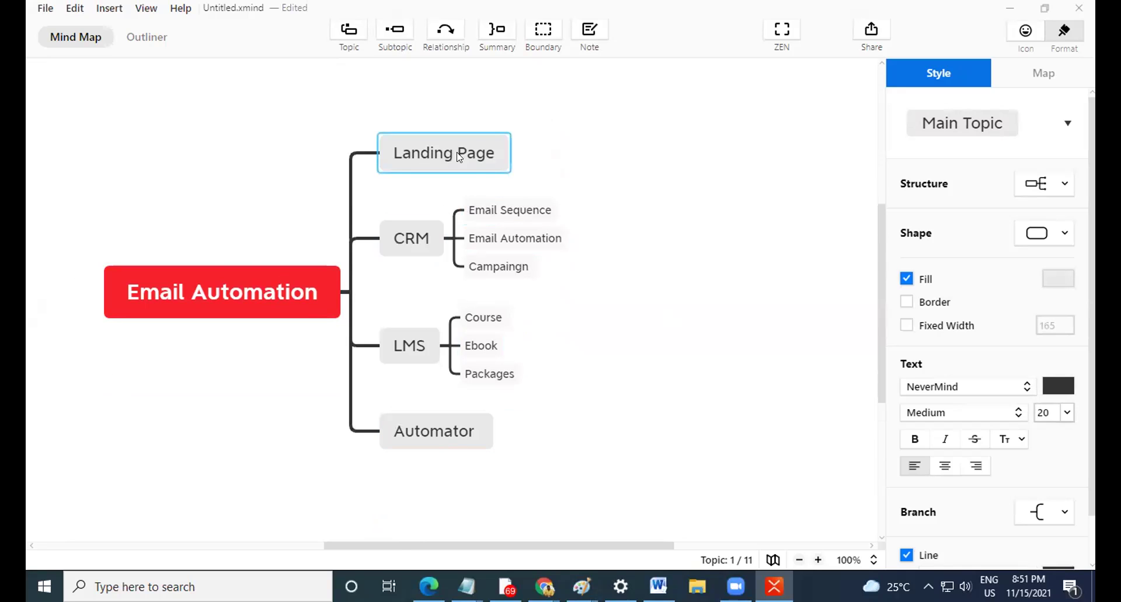
key("Tab")
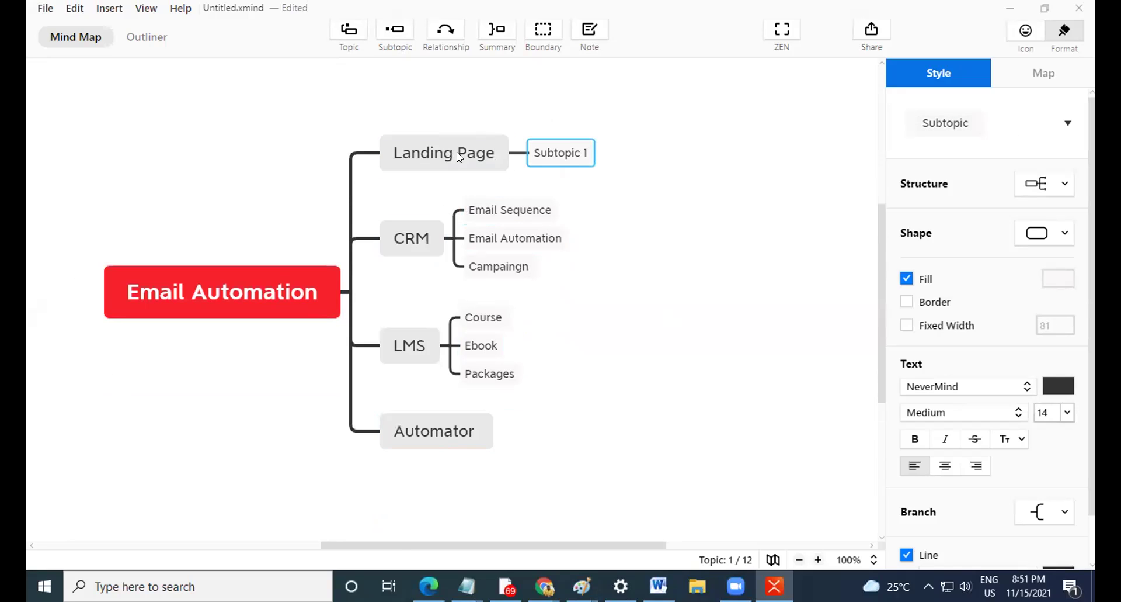
type("Production")
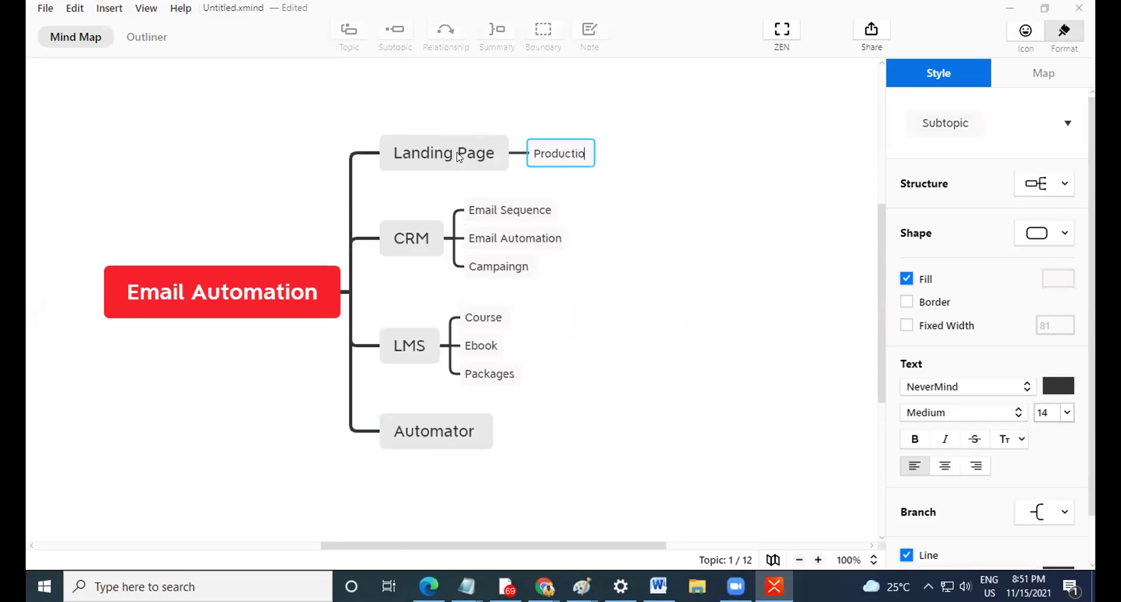
key("Return")
key("BackSpace")
key("BackSpace")
key("BackSpace")
key("Return")
Add a 'Course Pricing' topic branching from Product.
key("Tab")
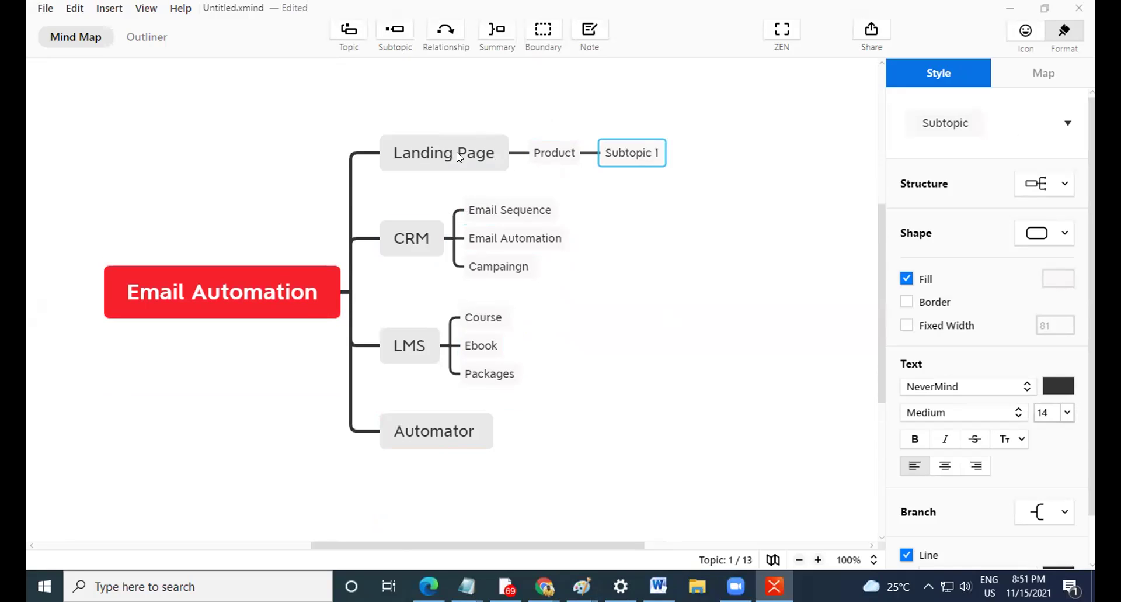
type("Course")
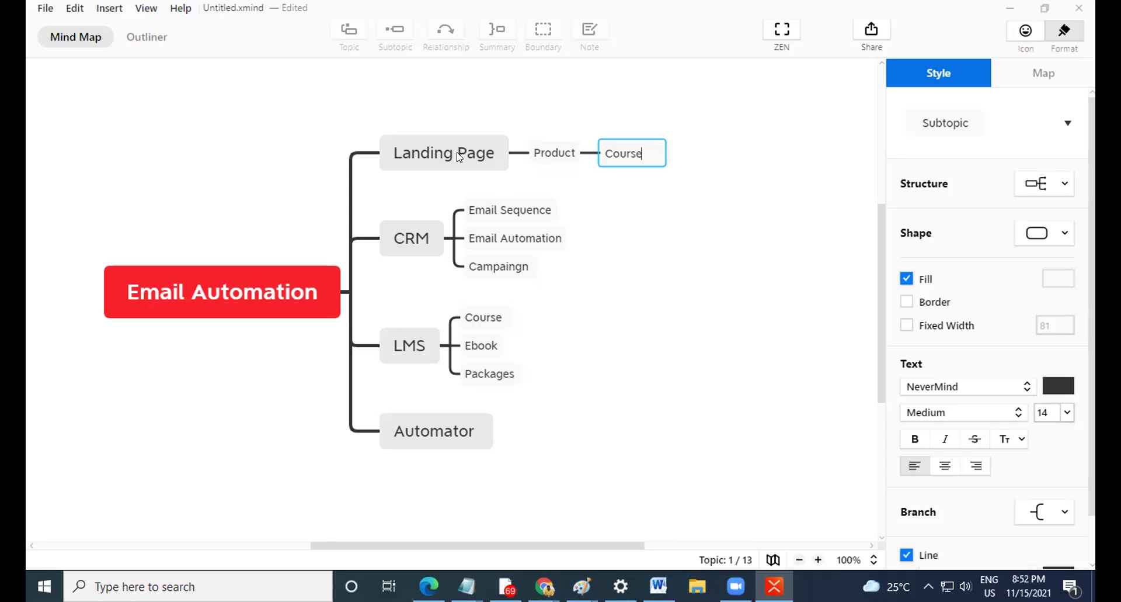
type(" Prio")
type("ing")
key("Return")
scroll(446, 248, "up", 1)
scroll(571, 281, "down", 1)
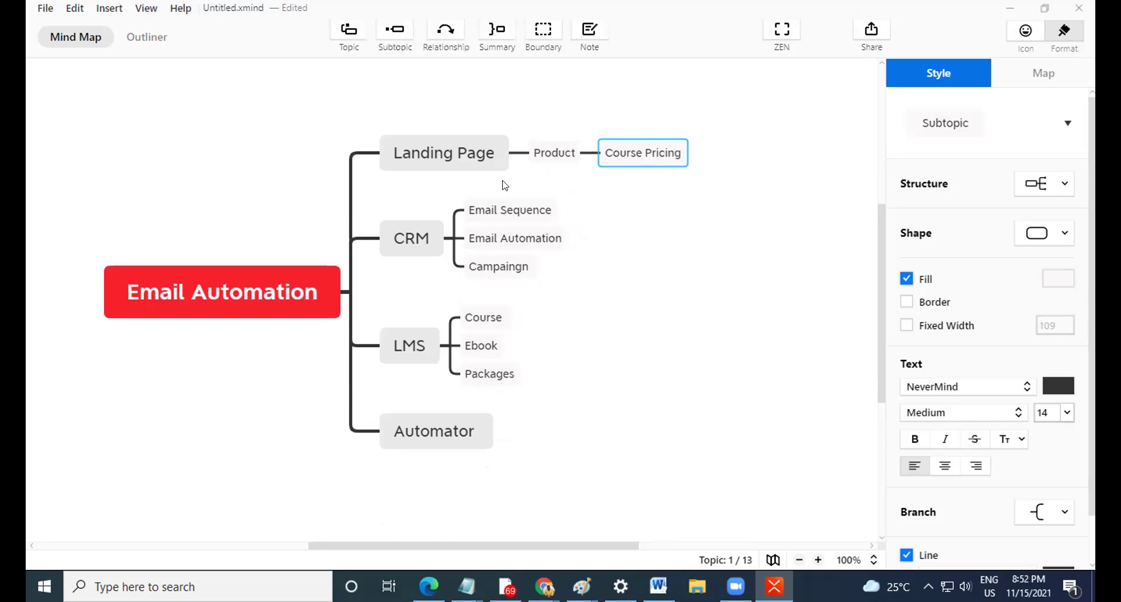
left_click(647, 208)
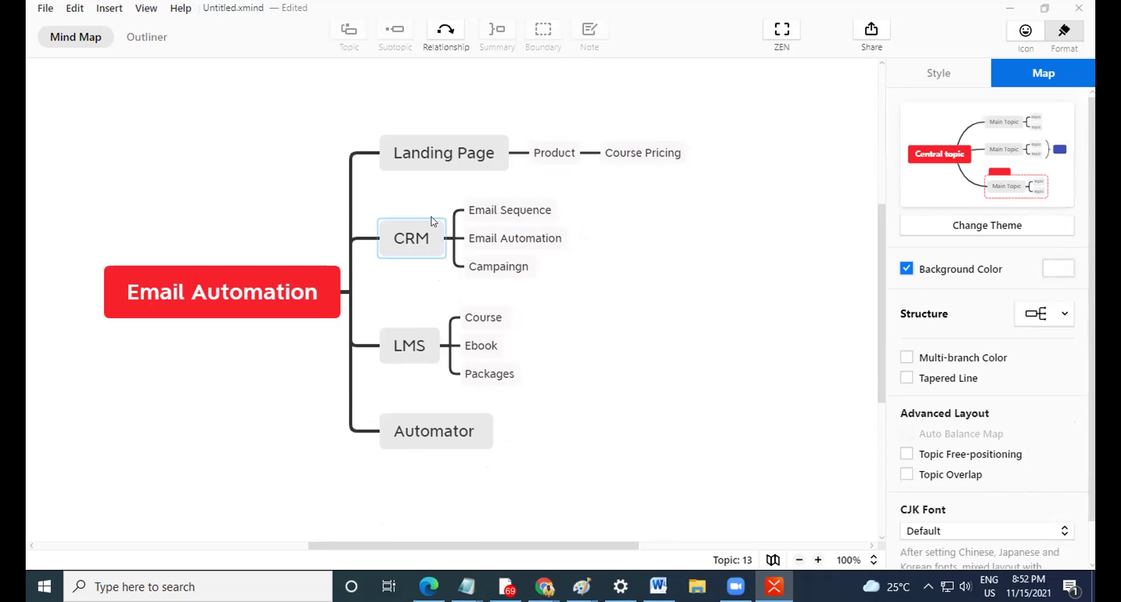
Add a 'Pays the Product' subtopic under Automator.
left_click(454, 447)
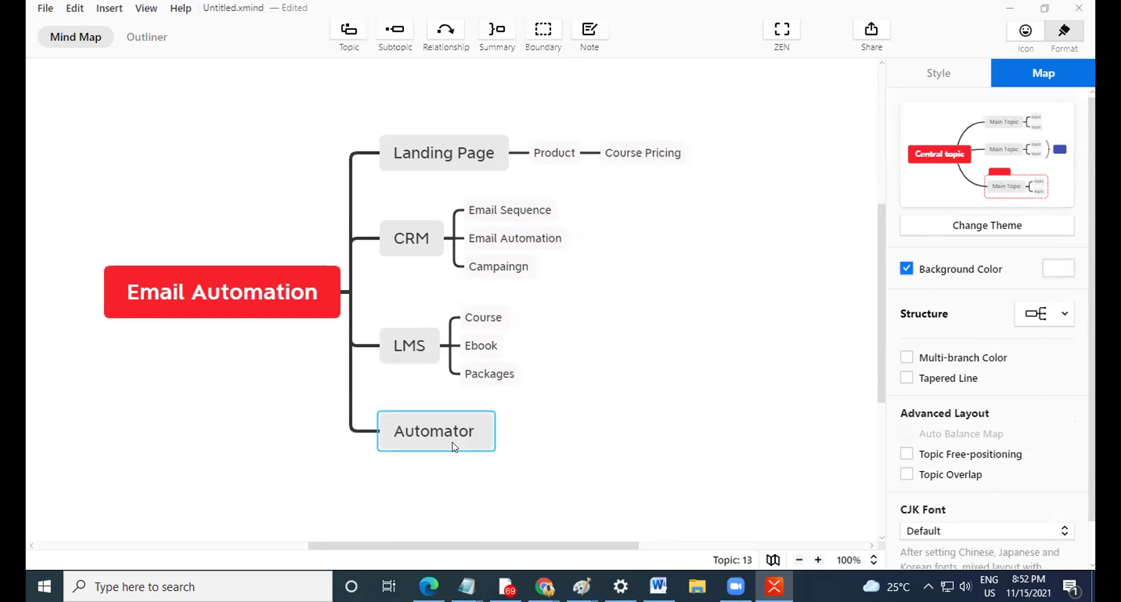
key("Tab")
type("L")
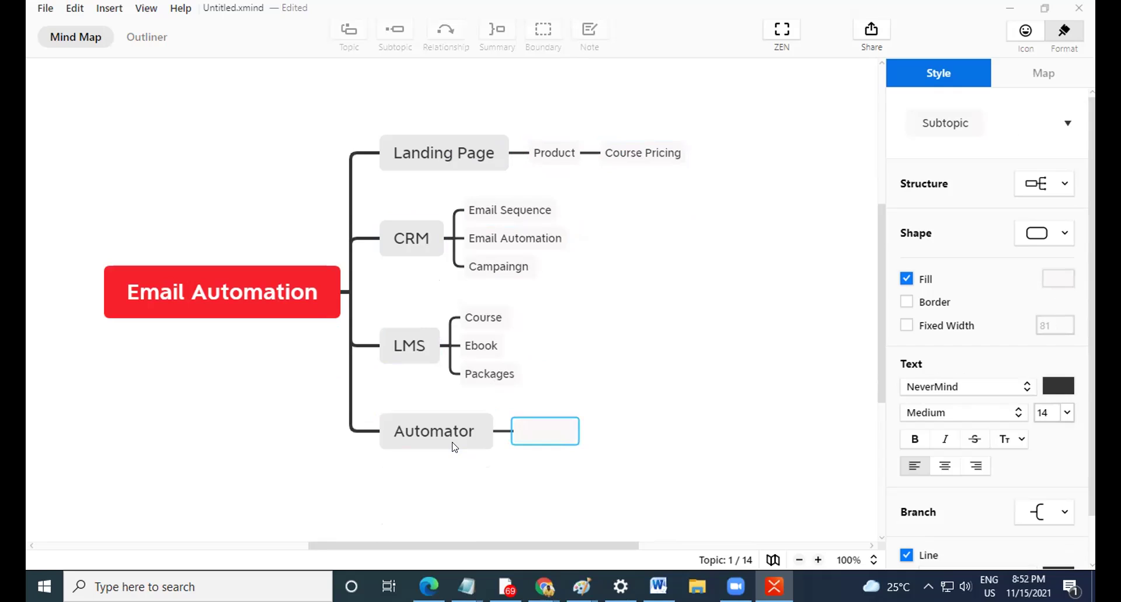
type("Pays the Product")
key("Return")
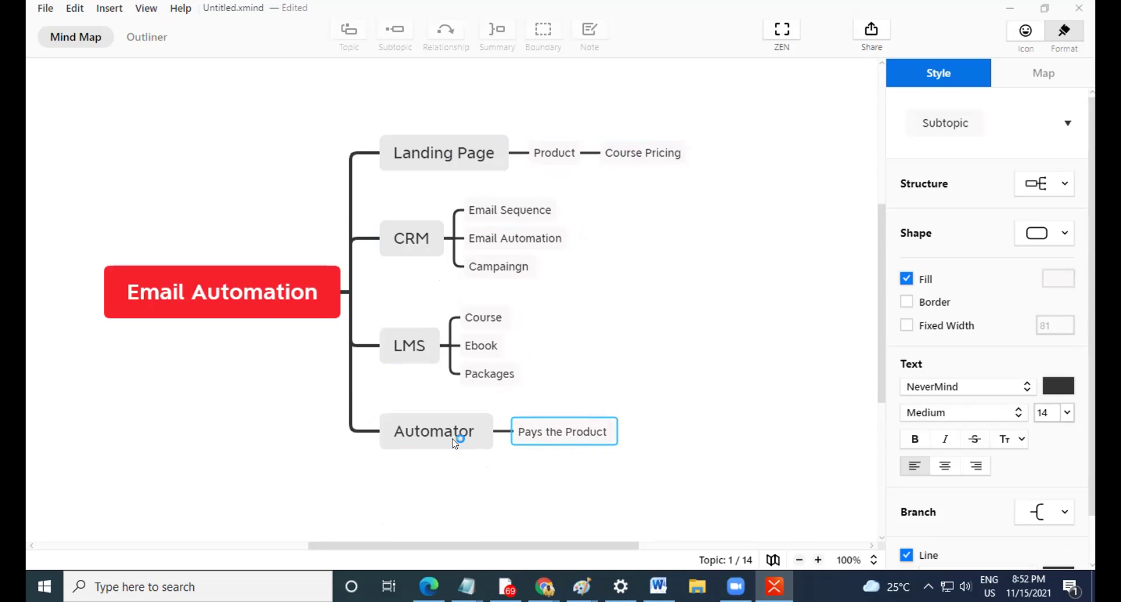
Add 'Via the Landing Page' and 'Collect Data' subtopics beneath it under Automator.
key("Return")
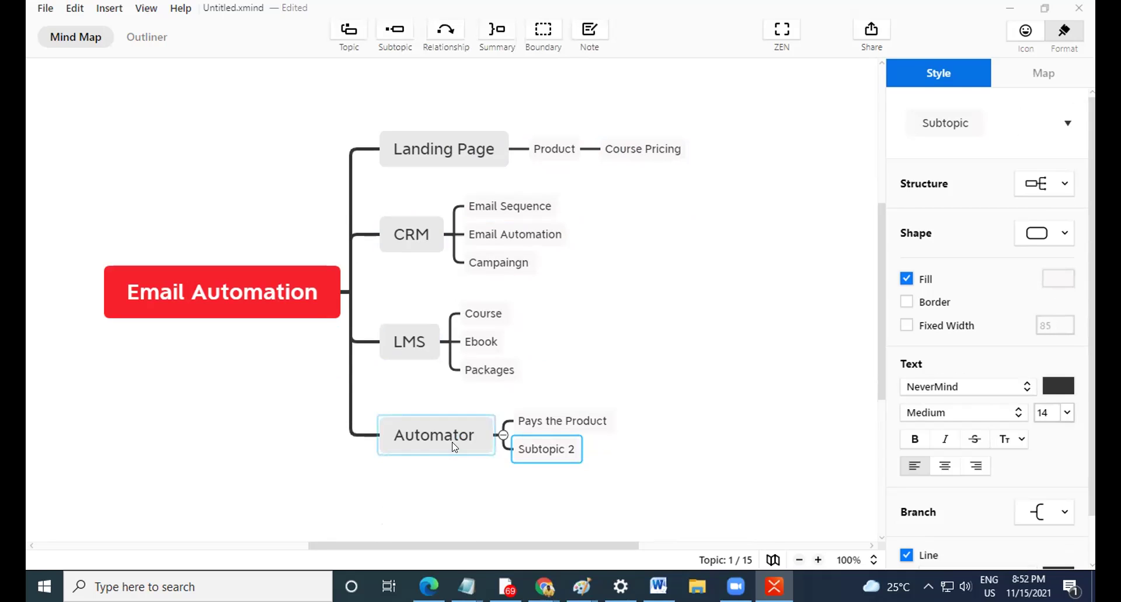
type("Via ")
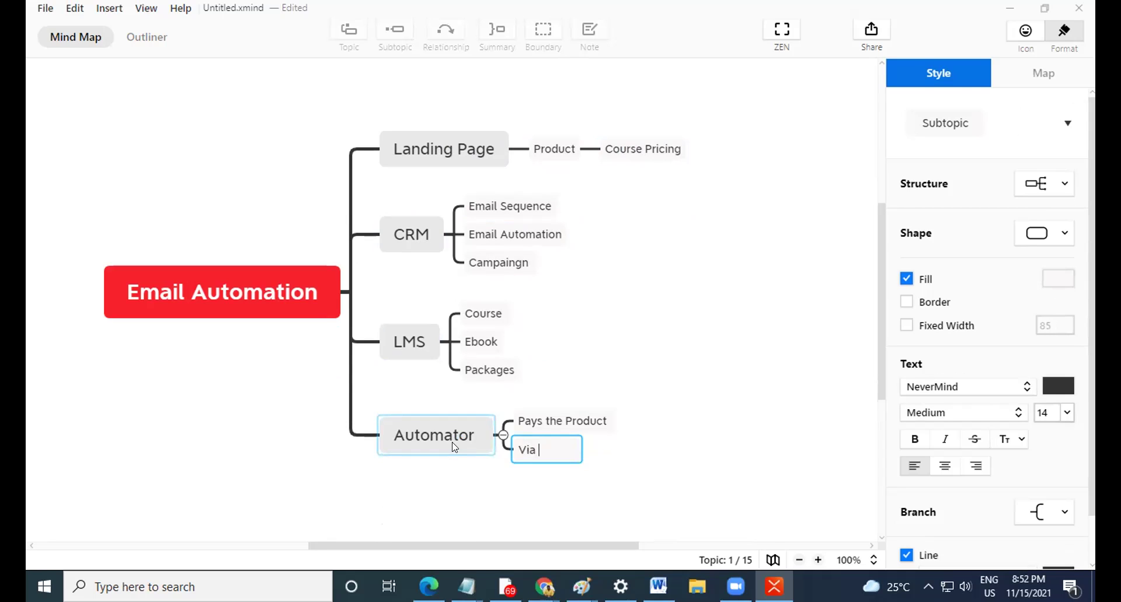
type("the Landing Page")
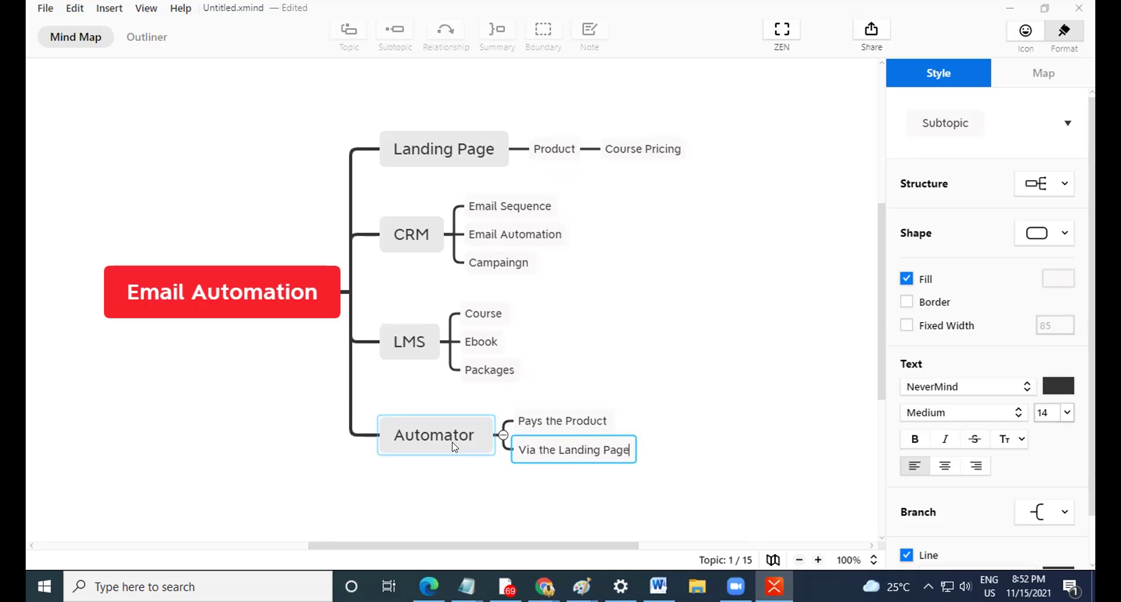
key("Return")
key("Return")
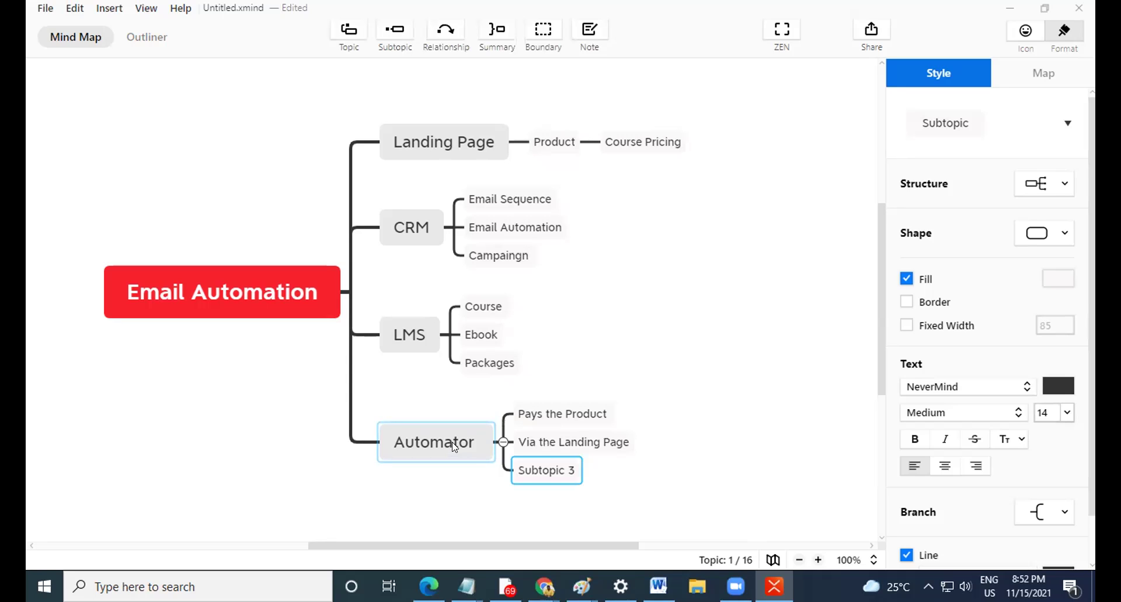
type("Collect Data")
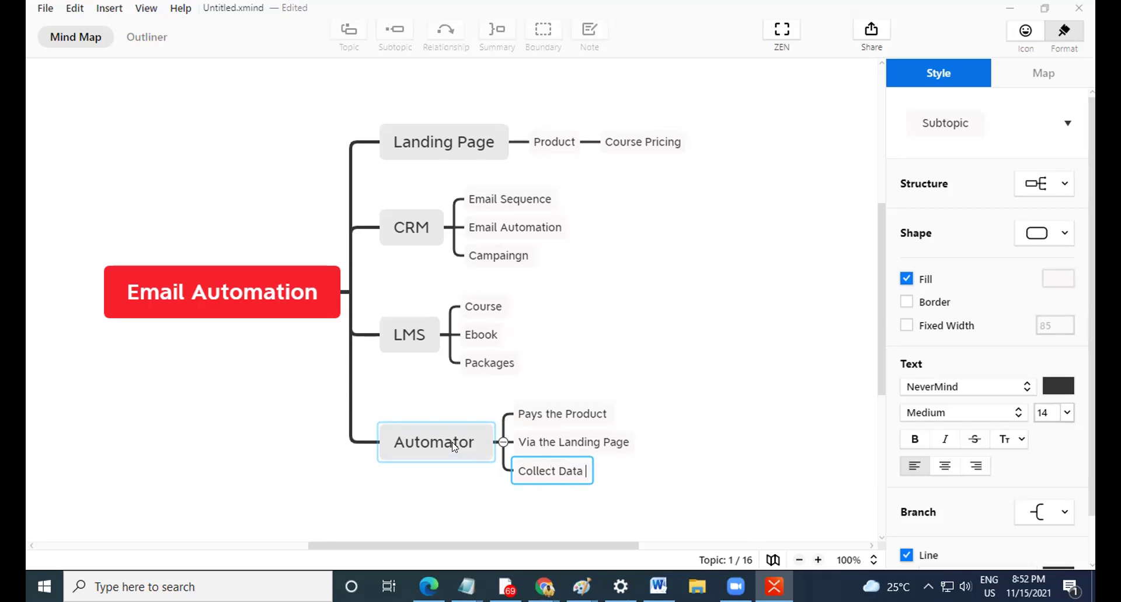
key("Return")
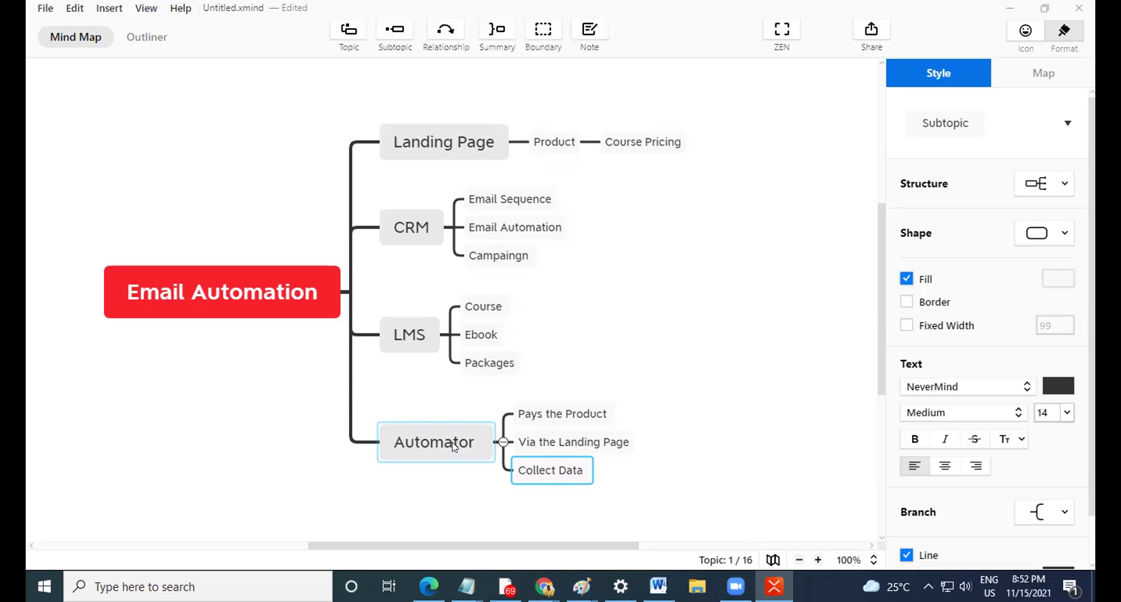
key("Tab")
Chain 'Woo Commerce' and then 'Paygate Gateway' topics after Collect Data.
type("Woo")
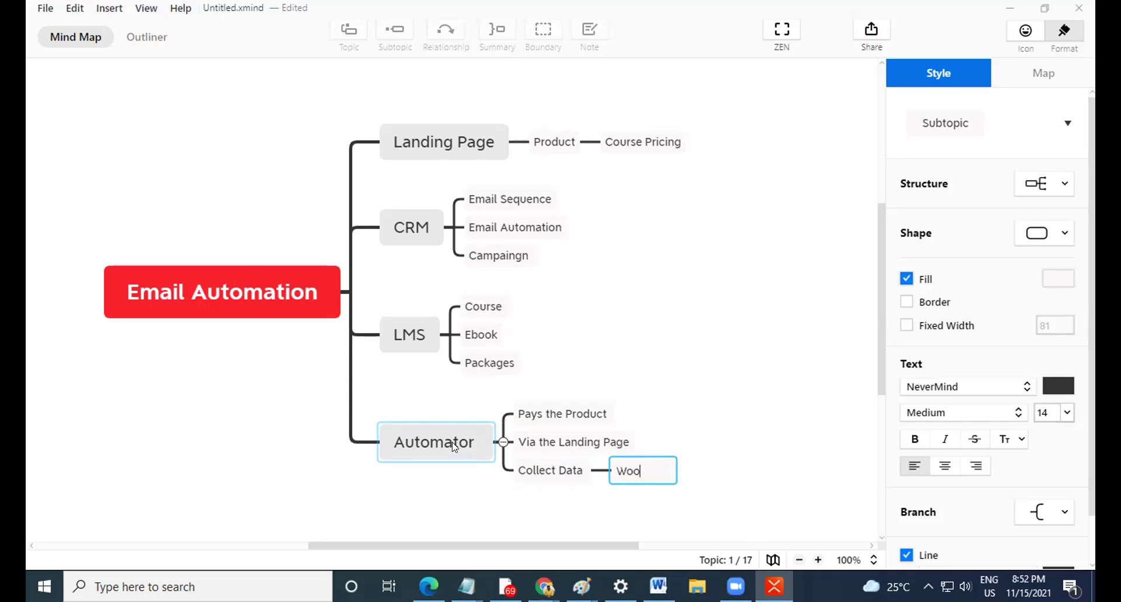
type(" Commerce")
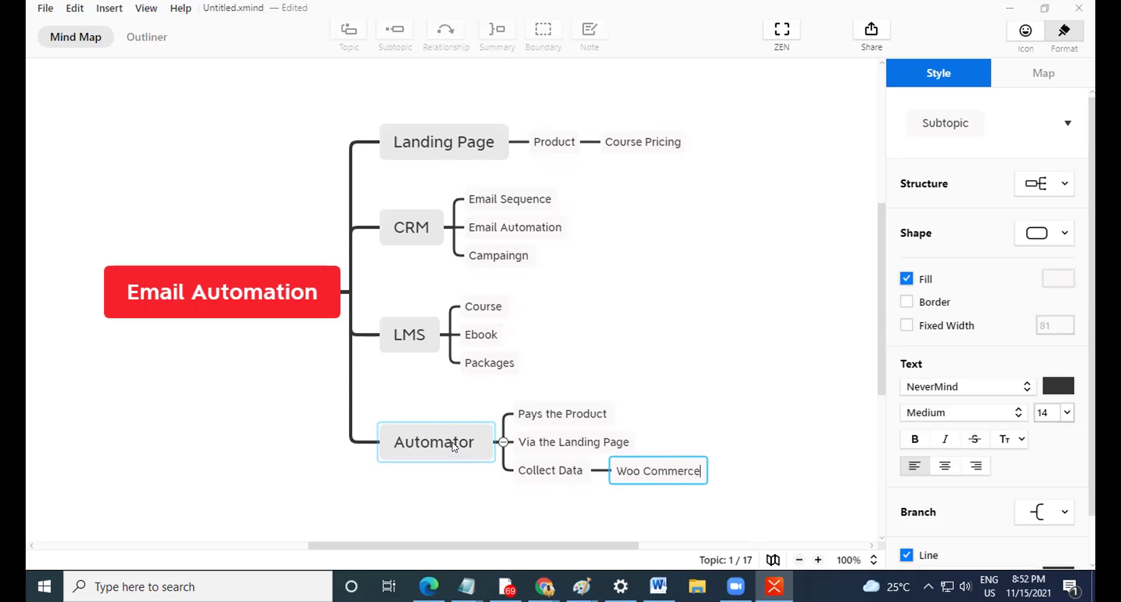
key("Return")
key("Return")
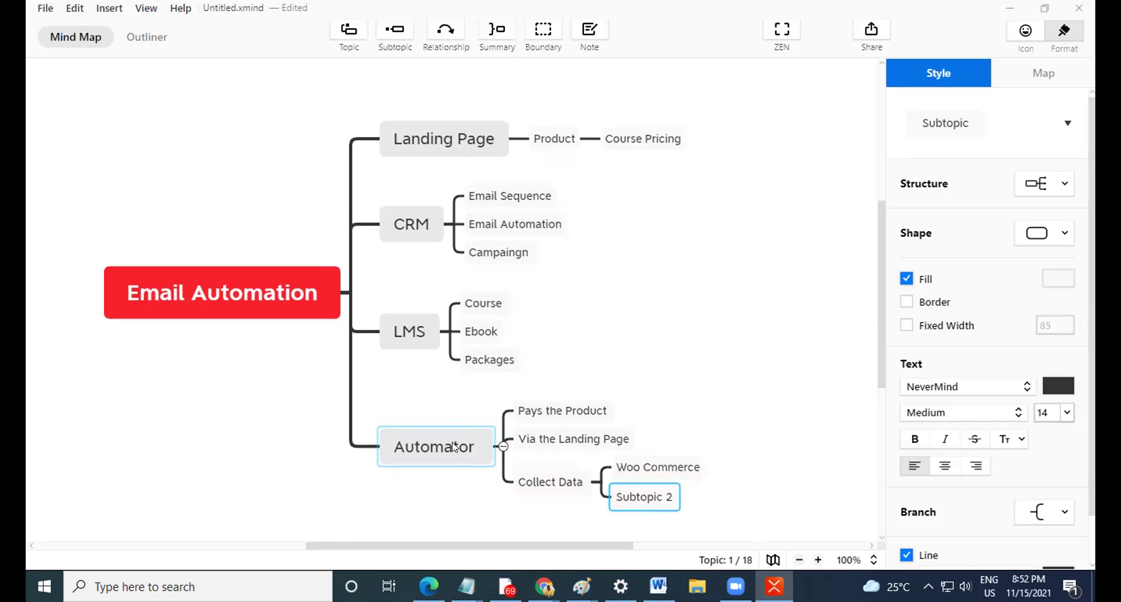
key("Delete")
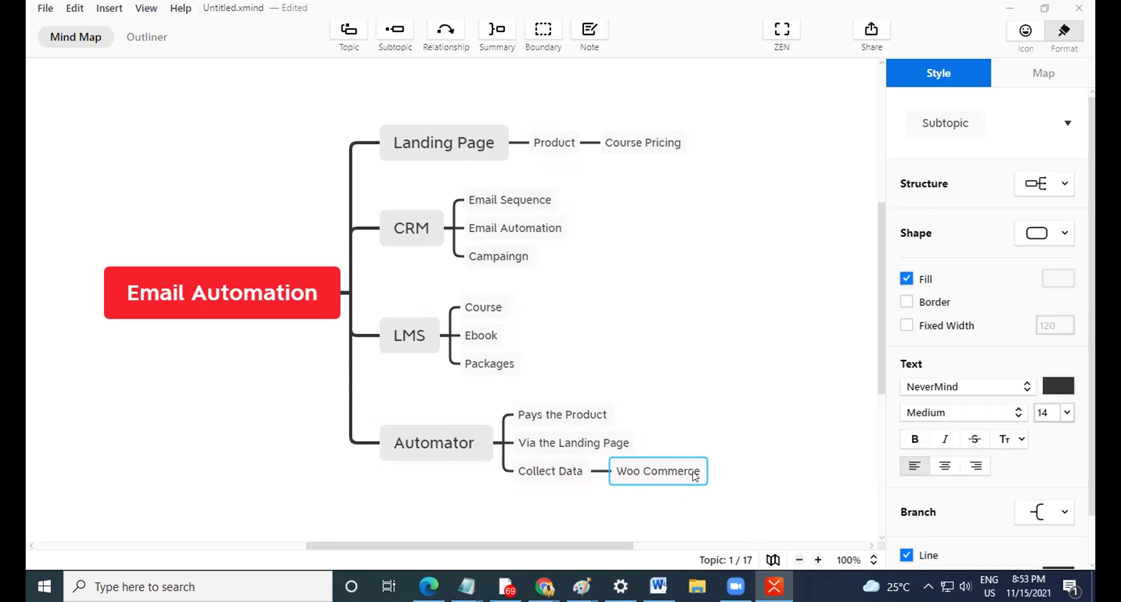
key("Tab")
type("Pa")
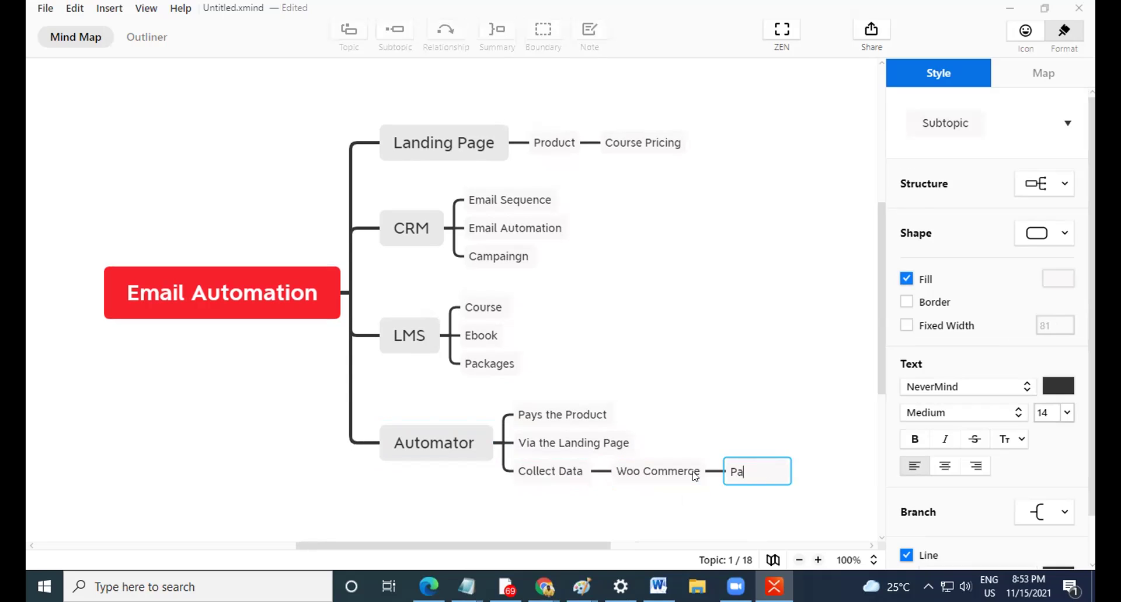
type("ygate Gateway")
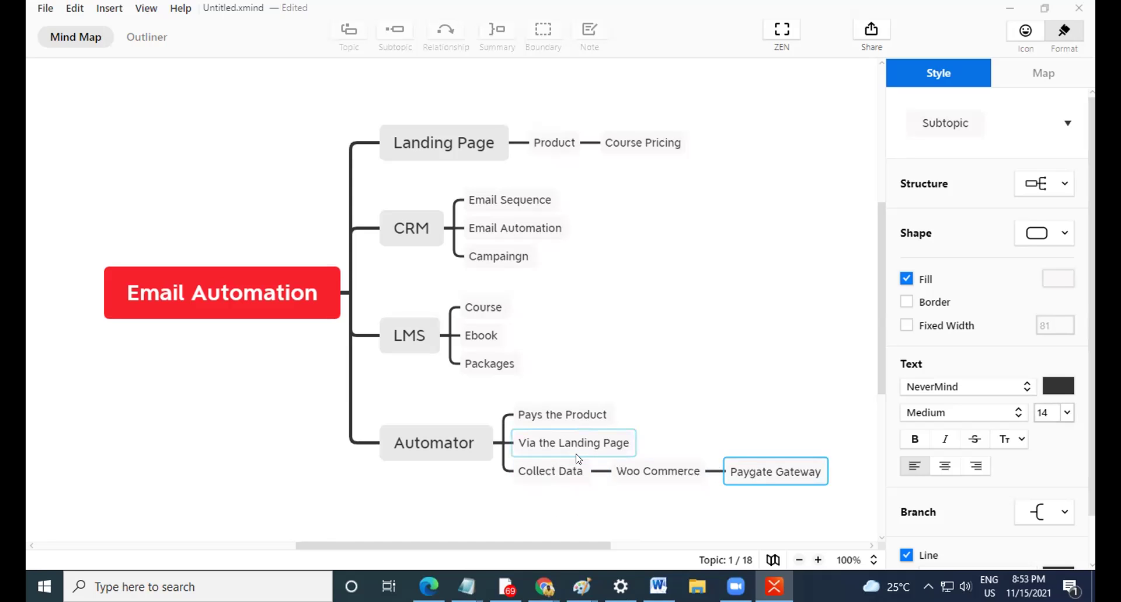
Add a 'Create User' subtopic under Automator below Collect Data.
left_click(578, 472)
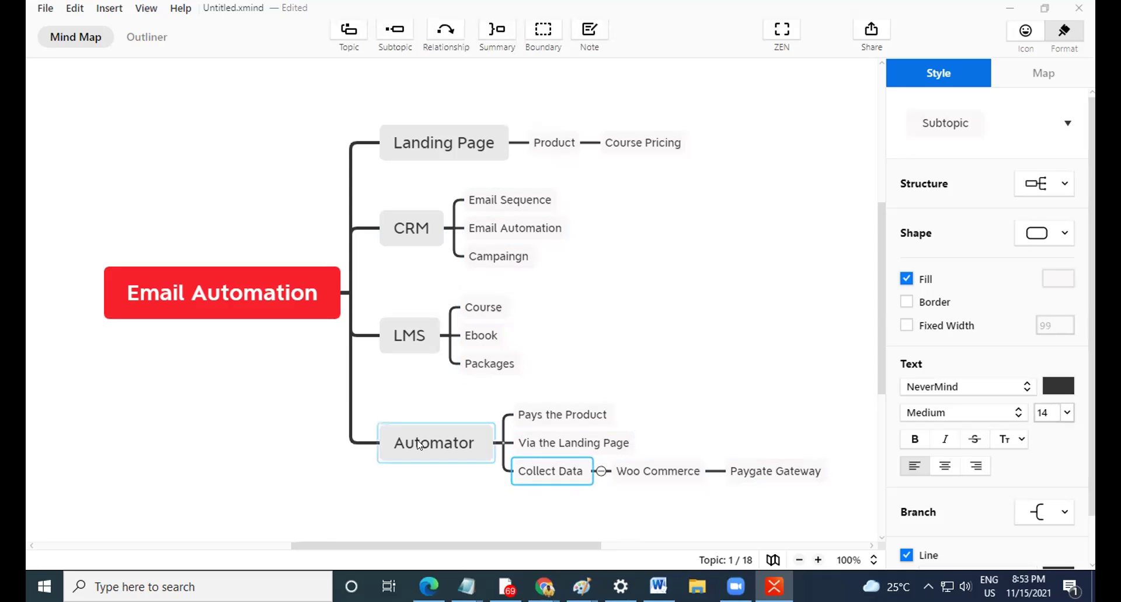
key("Return")
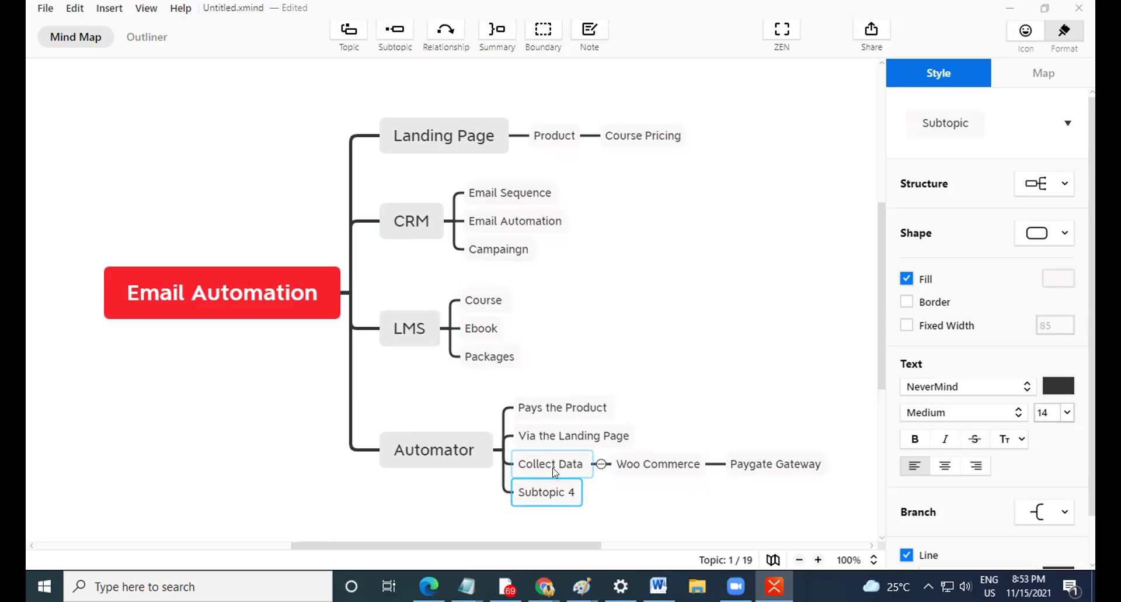
type("Word")
key("BackSpace")
key("BackSpace")
key("BackSpace")
key("BackSpace")
type("Us")
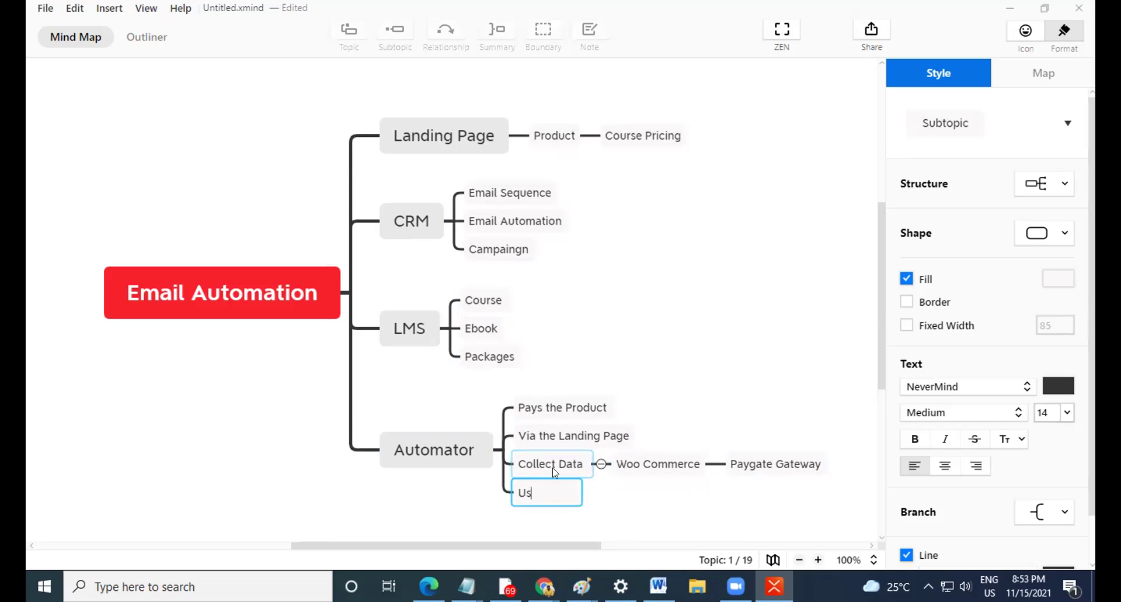
type("er")
key("Home")
type("Create")
Add a new topic below Create User labelled 'Access'.
left_click(608, 496)
left_click(570, 496)
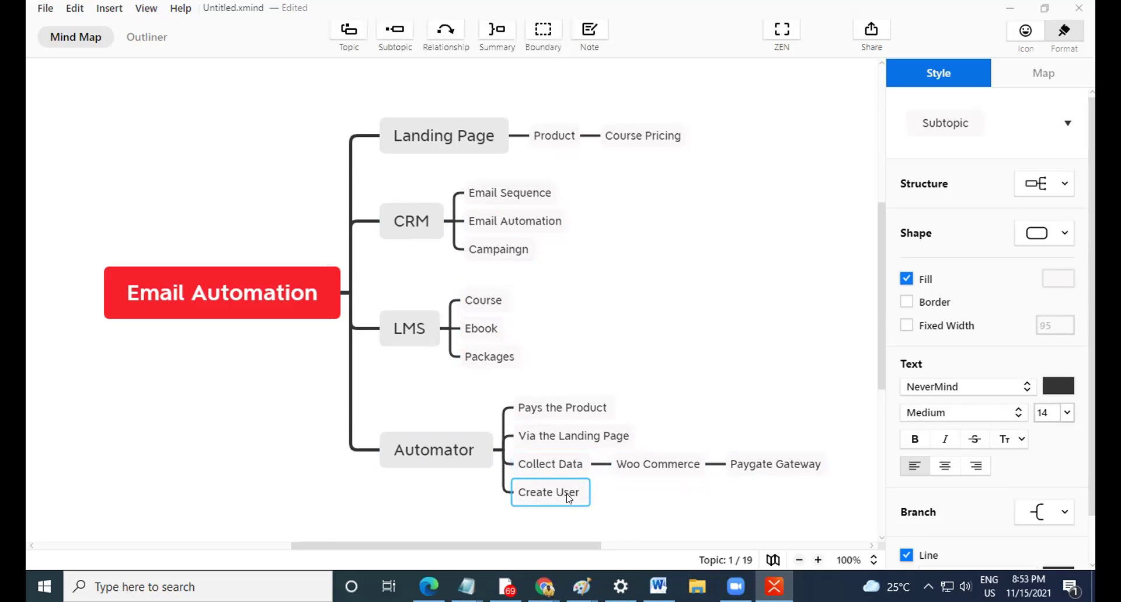
key("Return")
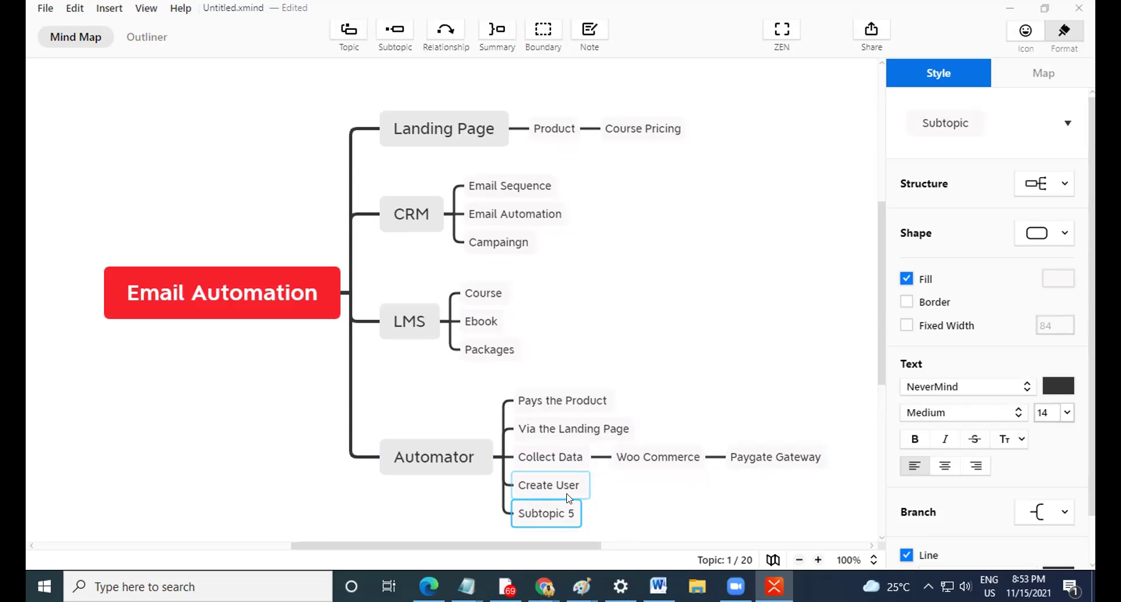
double_click(535, 514)
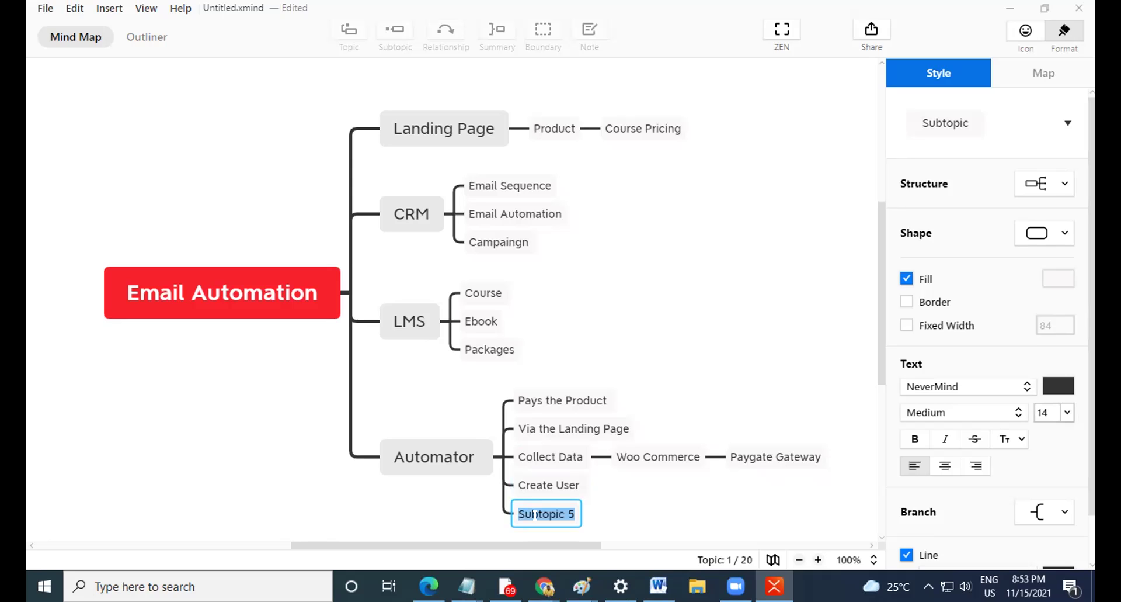
type("Access to the C")
key("BackSpace")
key("BackSpace")
key("BackSpace")
key("BackSpace")
key("BackSpace")
key("BackSpace")
key("BackSpace")
key("BackSpace")
left_click(664, 493)
Give Access three child topics: Course, Product and Service.
scroll(594, 494, "down", 3)
left_click(543, 356)
key("Tab")
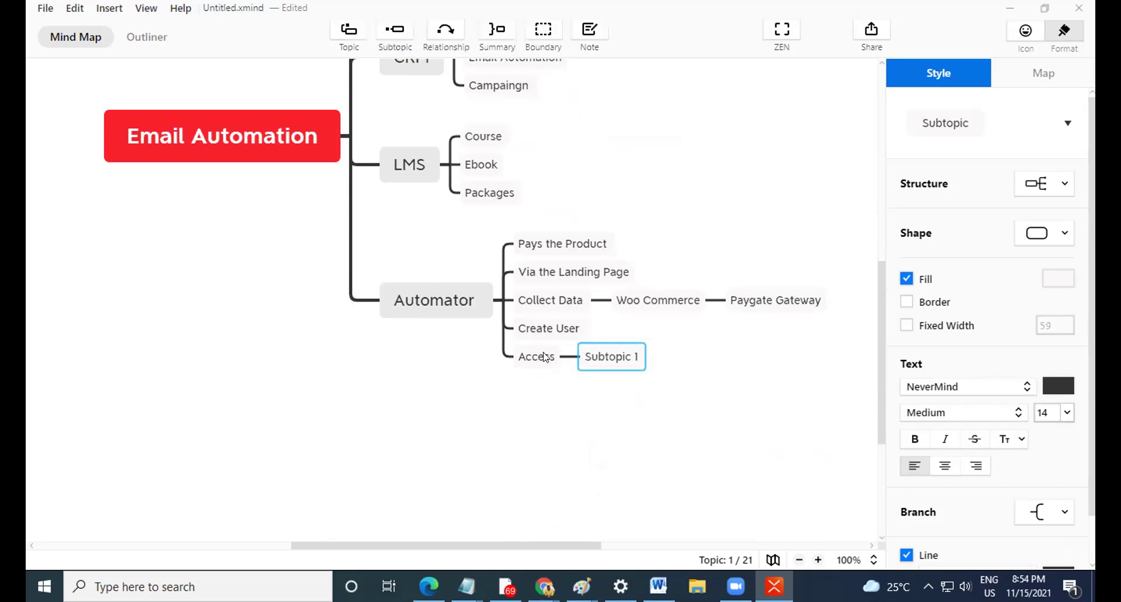
double_click(607, 361)
type("Course")
key("Return")
key("Return")
type("Proud")
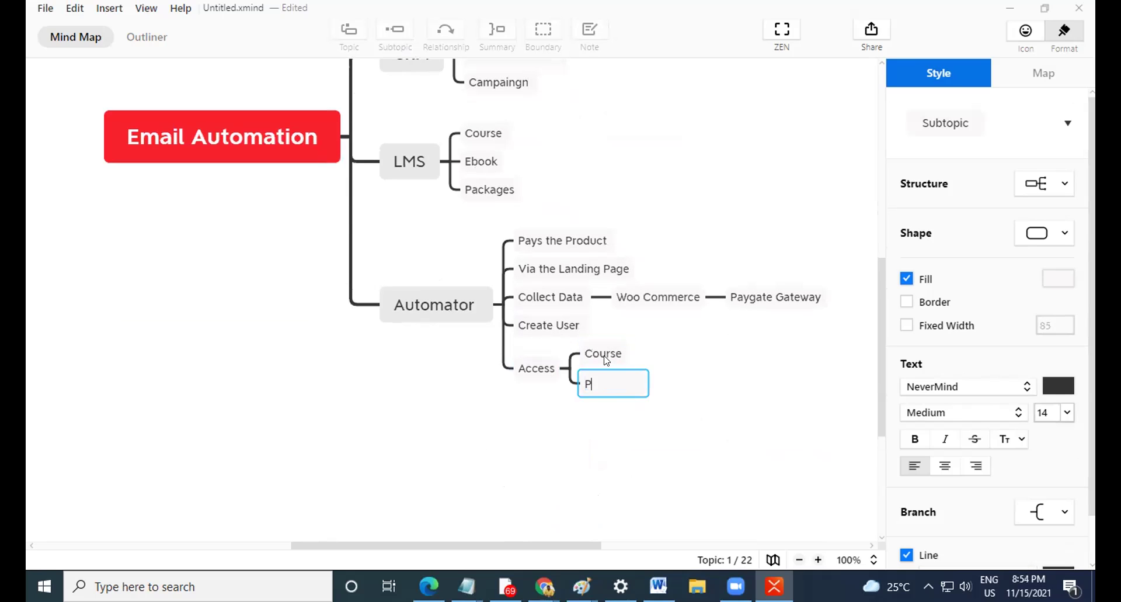
key("BackSpace")
key("BackSpace")
type("duct")
key("Return")
key("Return")
type("Service")
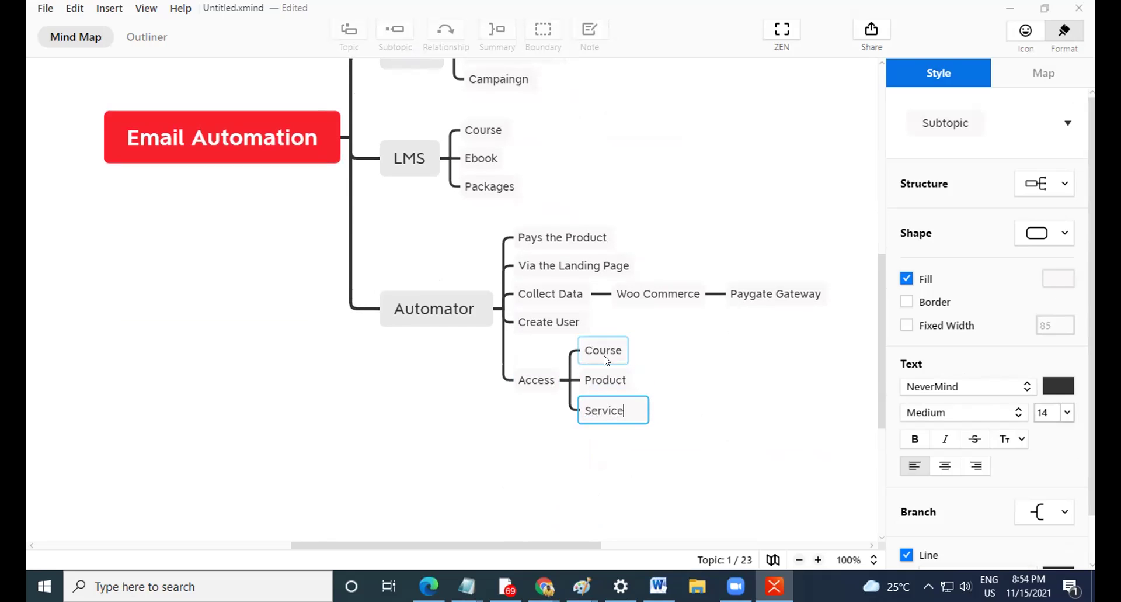
key("Return")
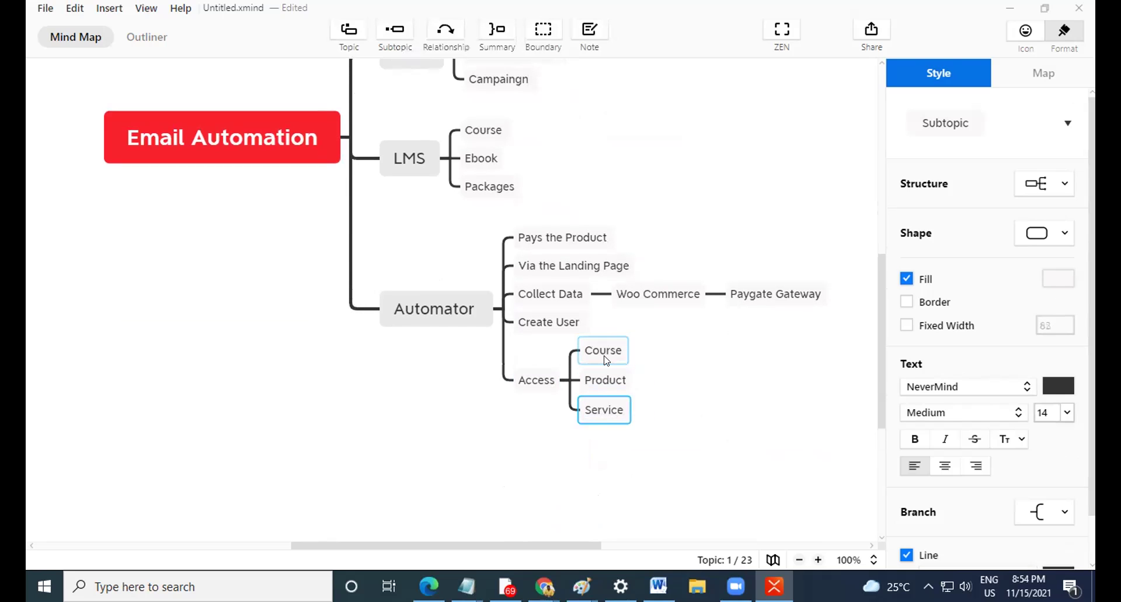
Rename Access to 'Access LMS' and add an empty sibling topic below it.
double_click(526, 379)
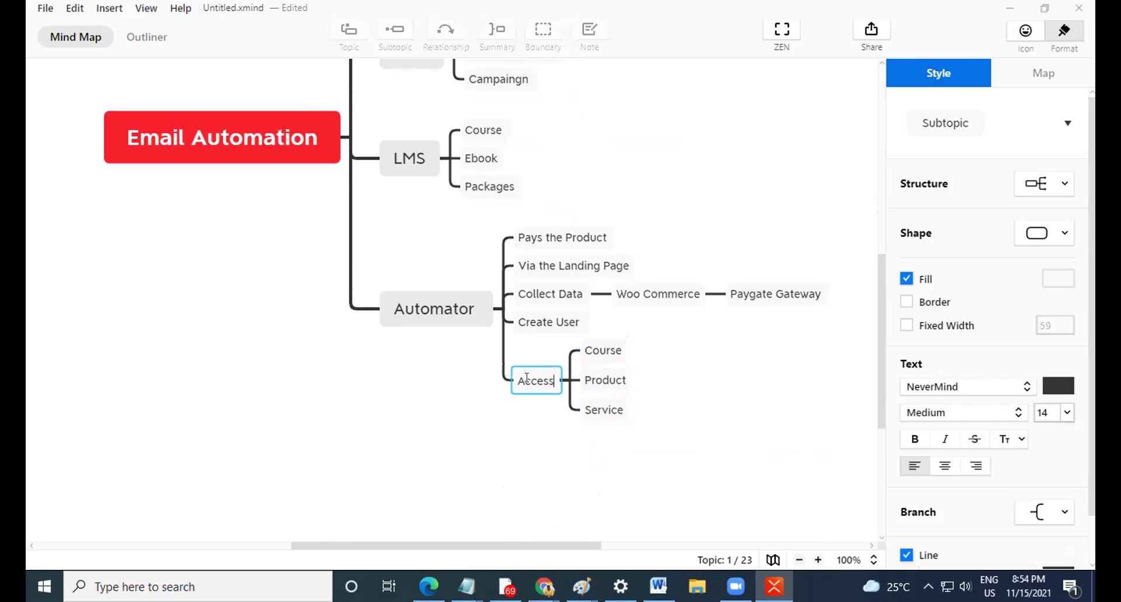
type("LMS")
left_click(573, 457)
left_click(557, 384)
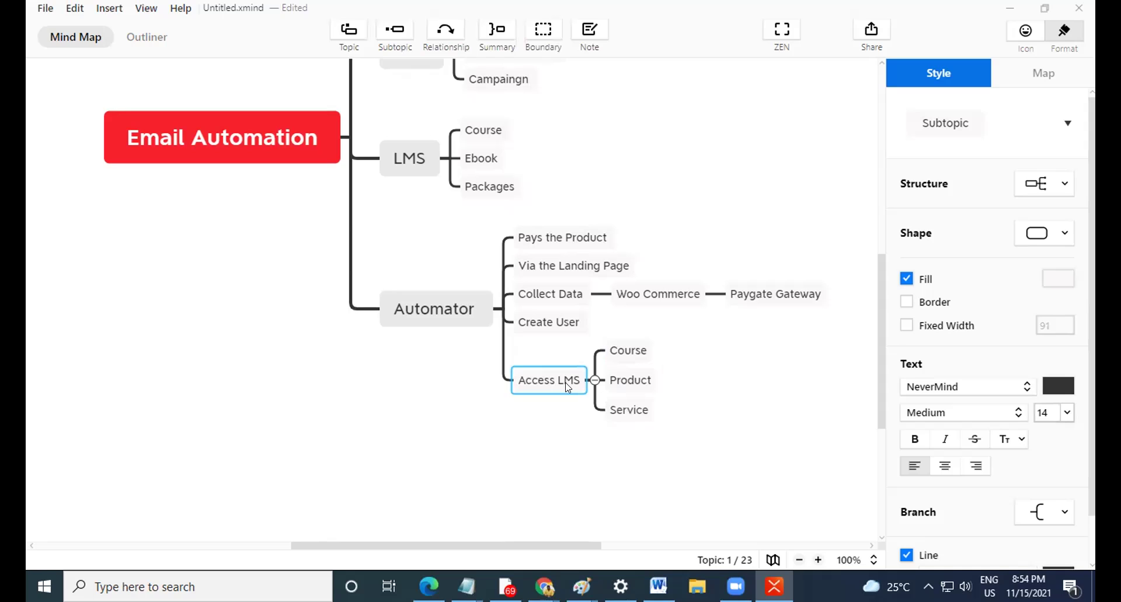
key("Return")
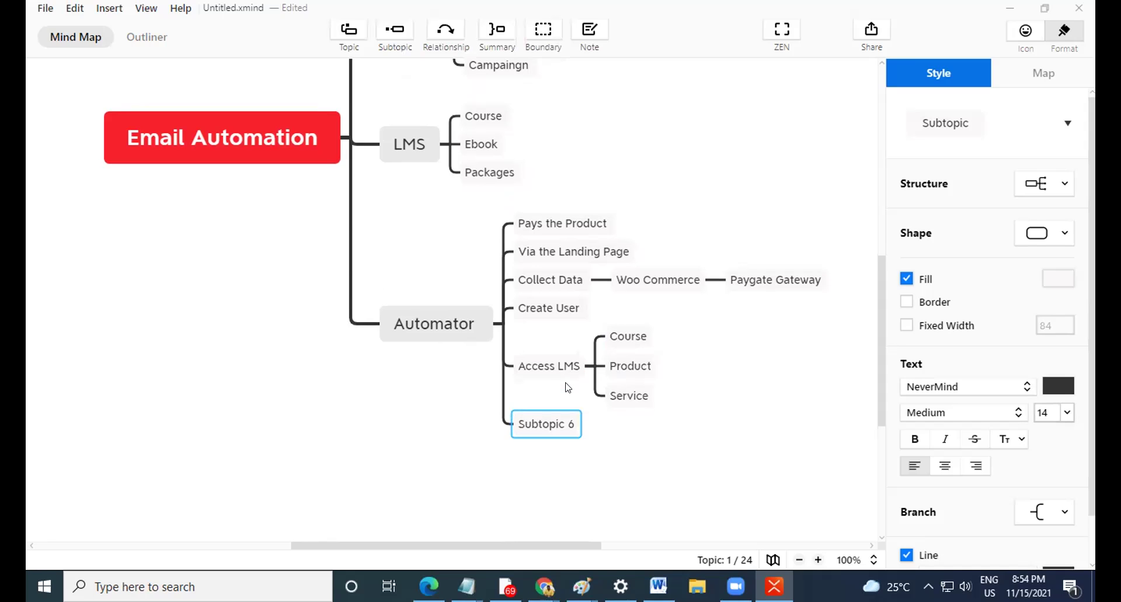
Name the new Automator topic 'Push Data to CRM'.
type("D")
key("BackSpace")
type("OP")
key("BackSpace")
key("BackSpace")
type("Push Data to CRM")
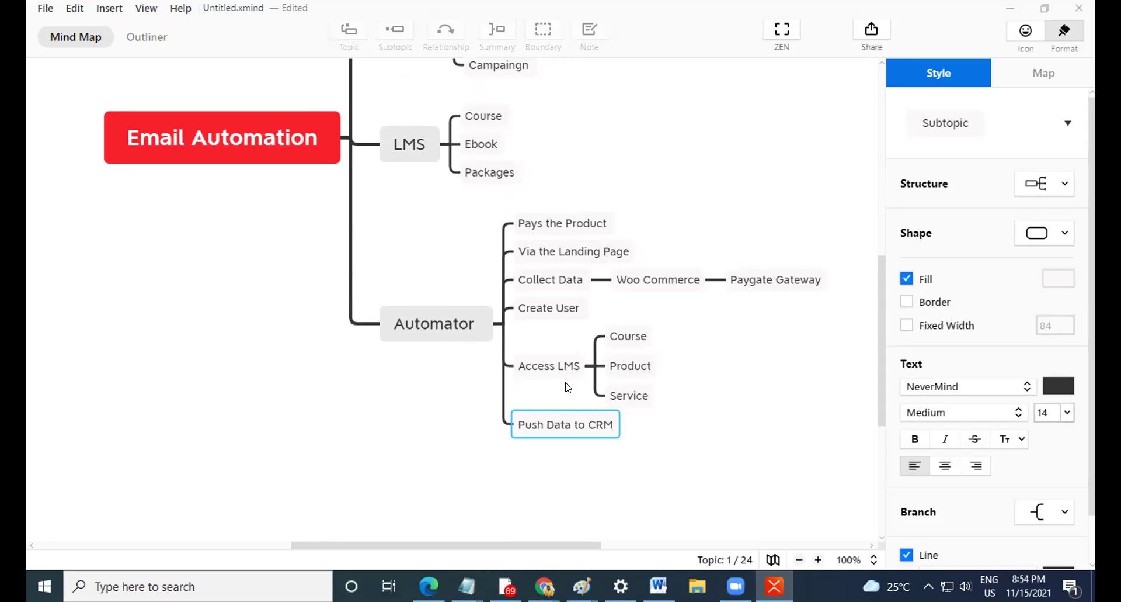
key("Return")
Add 'Tag in CRM' and 'List in CRM' as its child topics.
key("Tab")
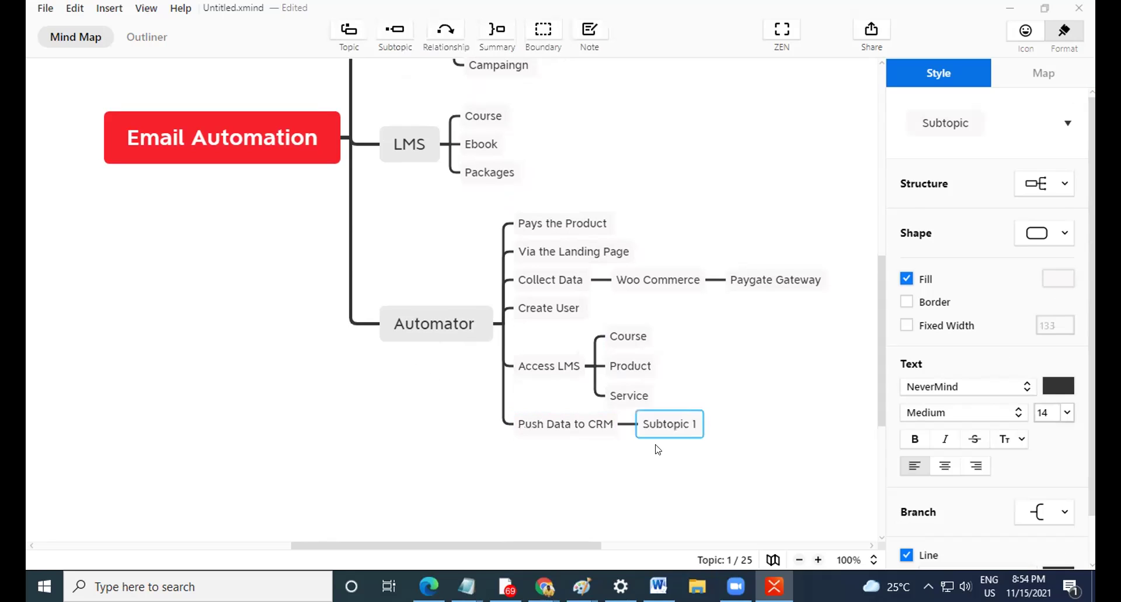
double_click(669, 421)
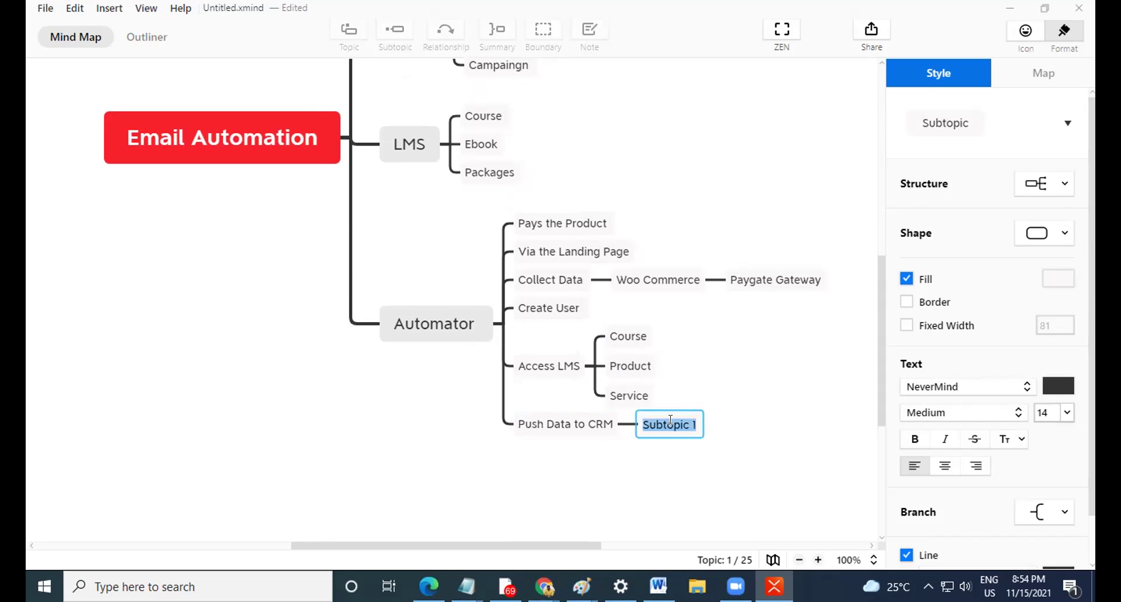
type("Tag in CRM")
key("Return")
key("Return")
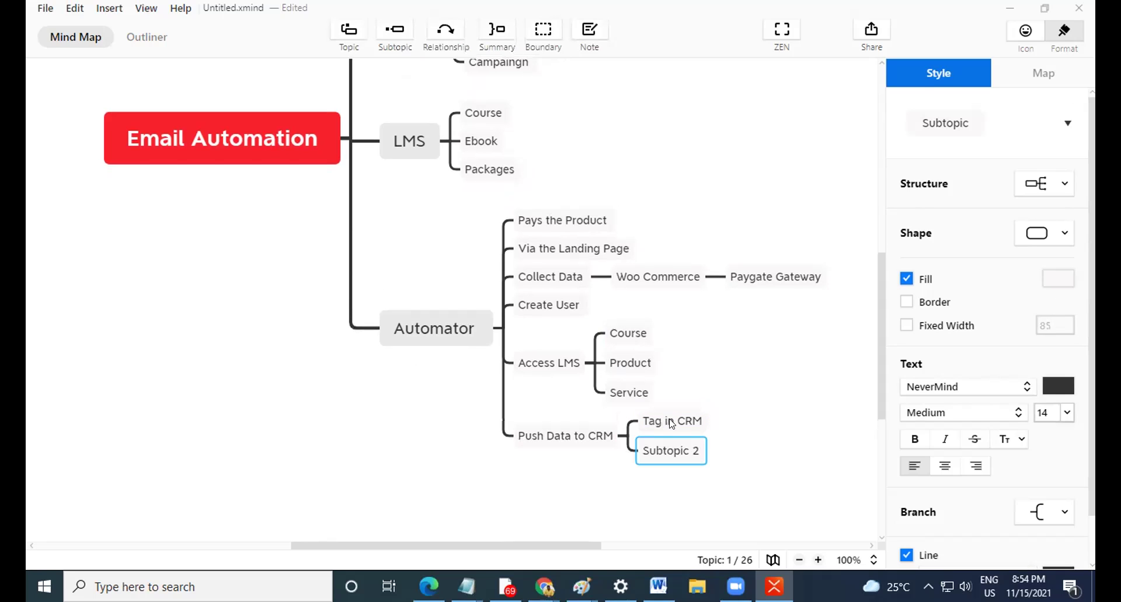
type("List in CRM")
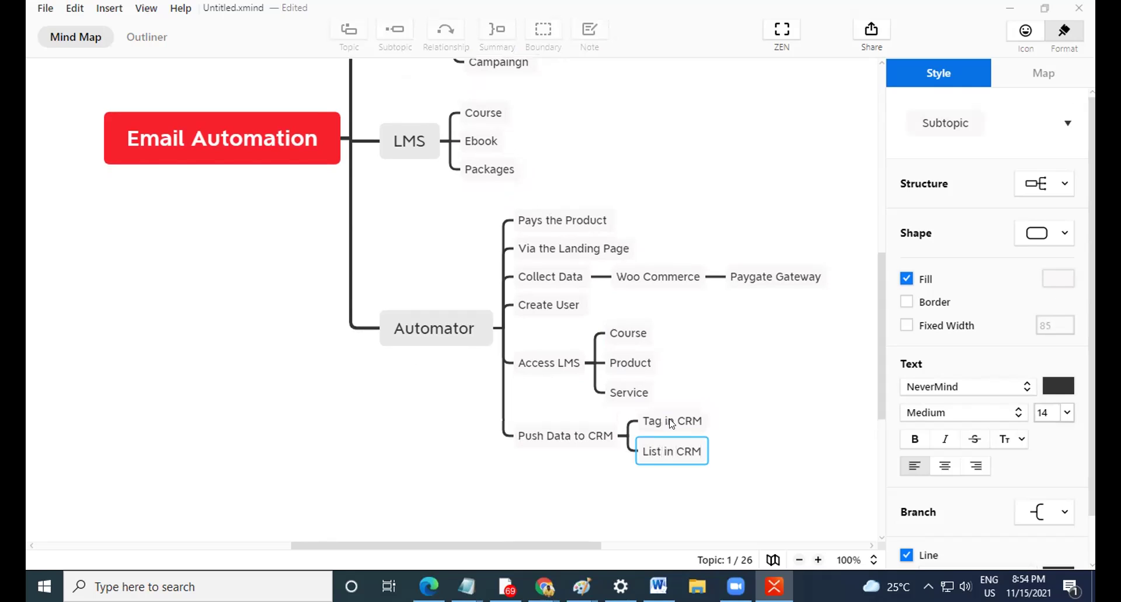
left_click(604, 474)
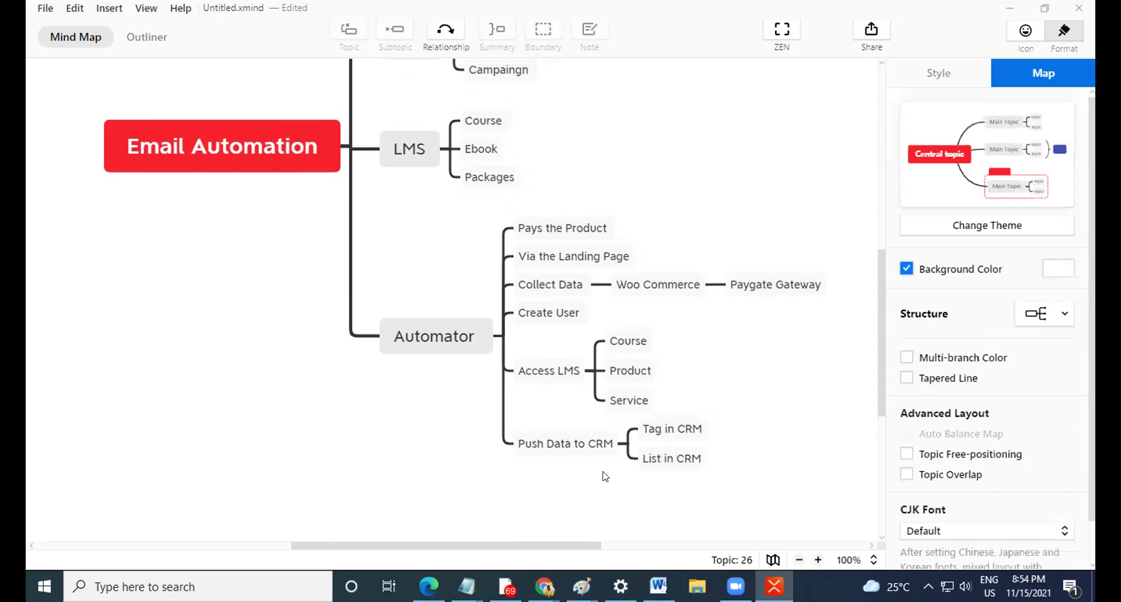
scroll(605, 474, "up", 4)
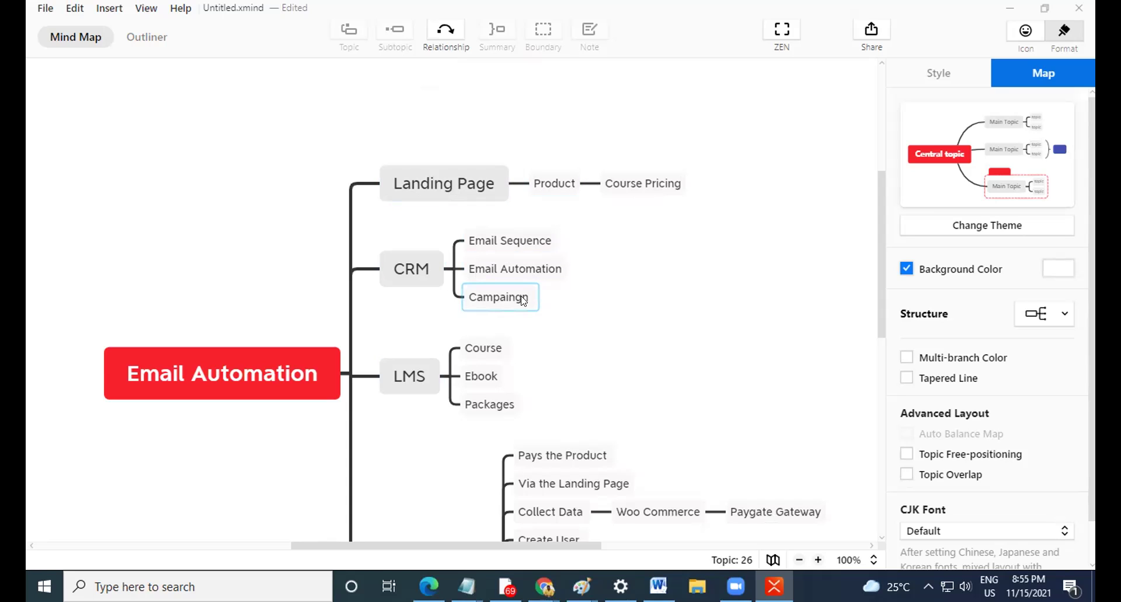
scroll(507, 344, "down", 1)
scroll(508, 344, "down", 1)
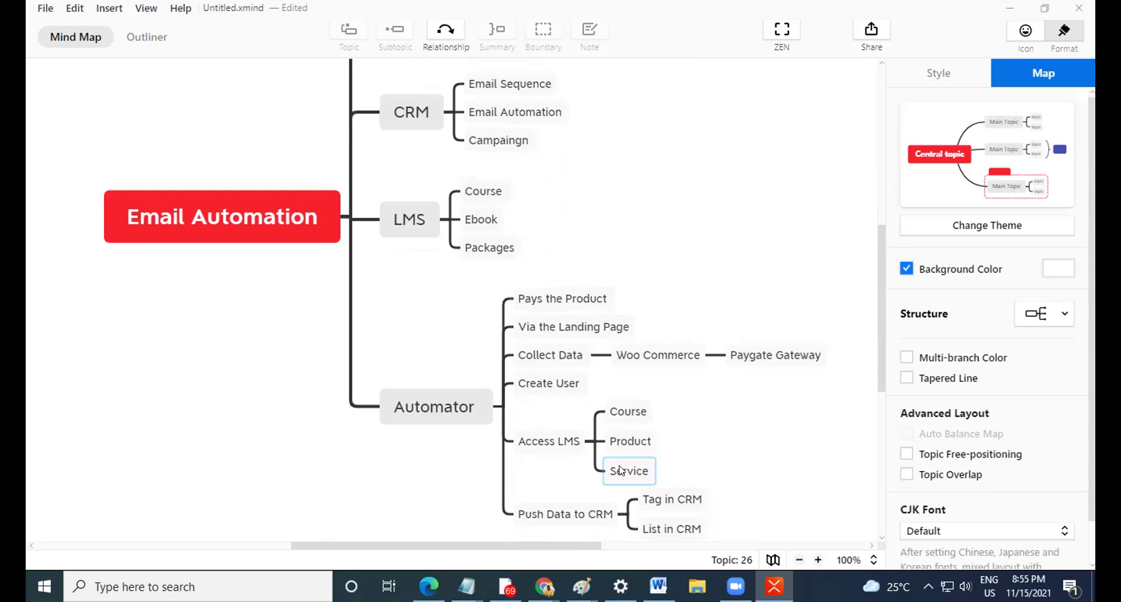
scroll(584, 339, "down", 1)
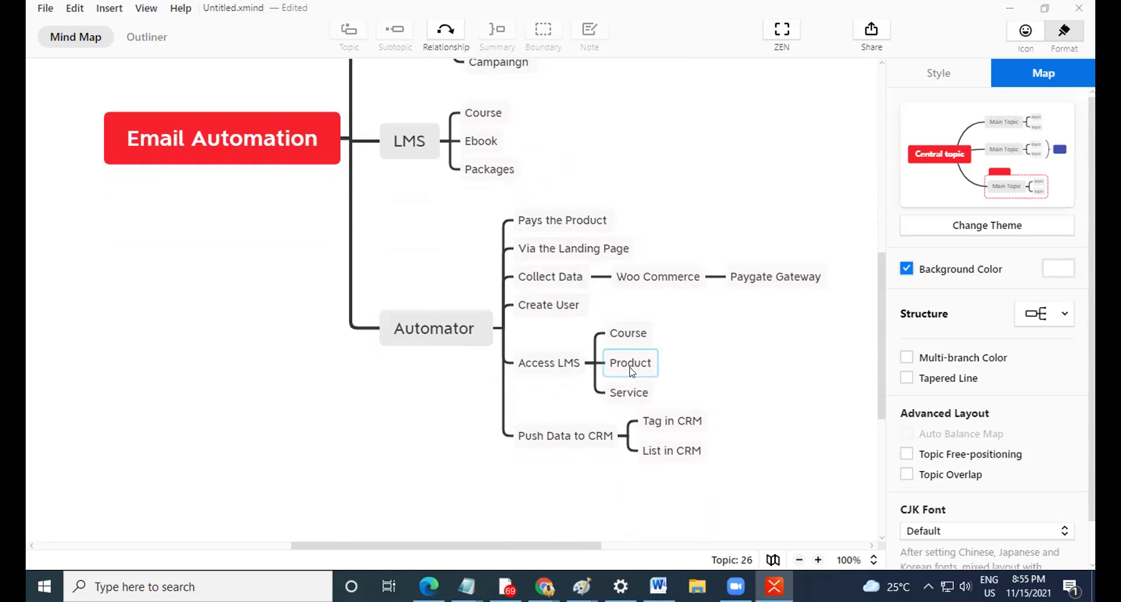
left_click(546, 437)
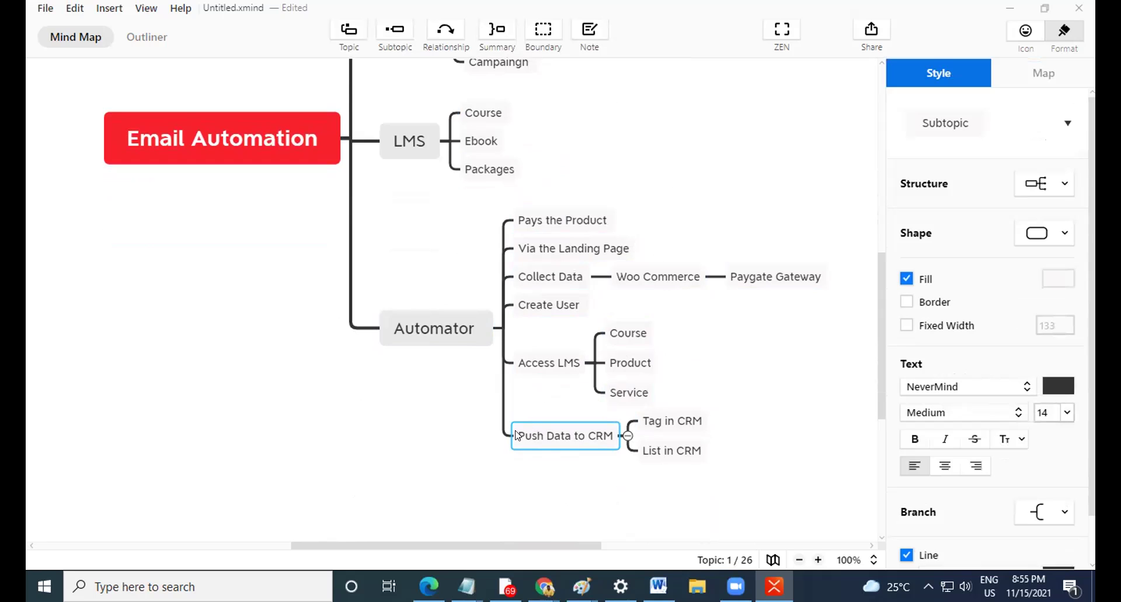
scroll(468, 397, "up", 5)
scroll(438, 376, "down", 7)
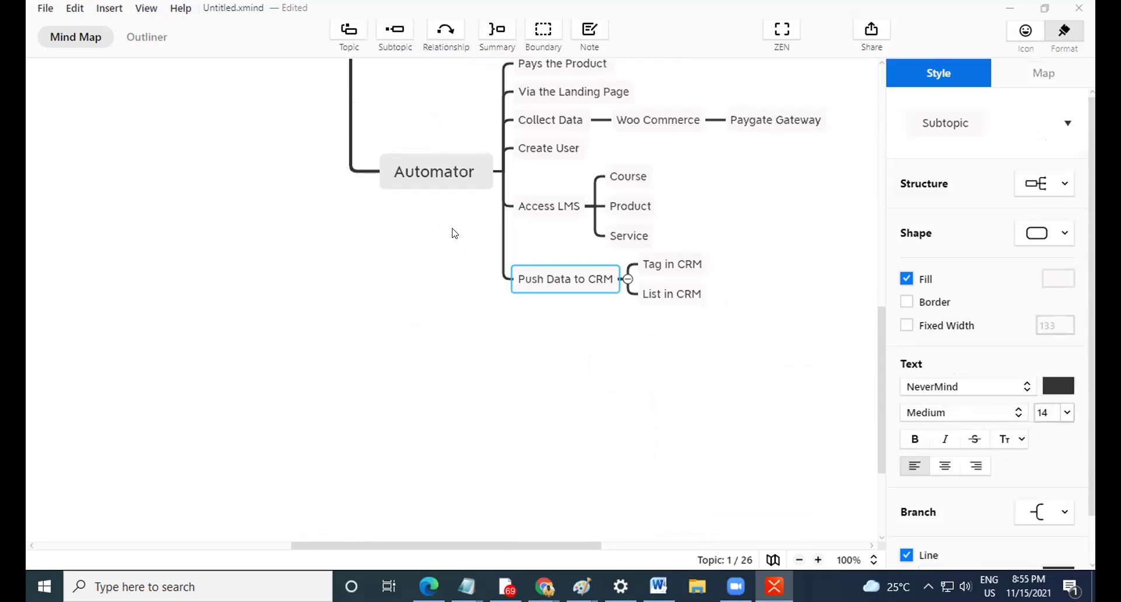
scroll(595, 336, "up", 3)
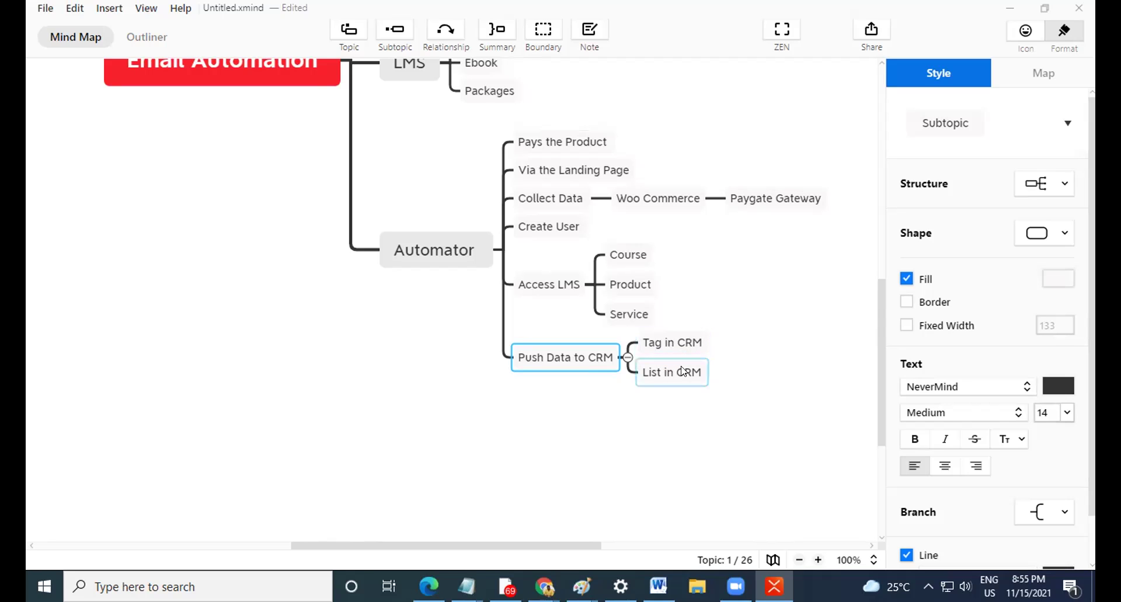
scroll(672, 373, "up", 10)
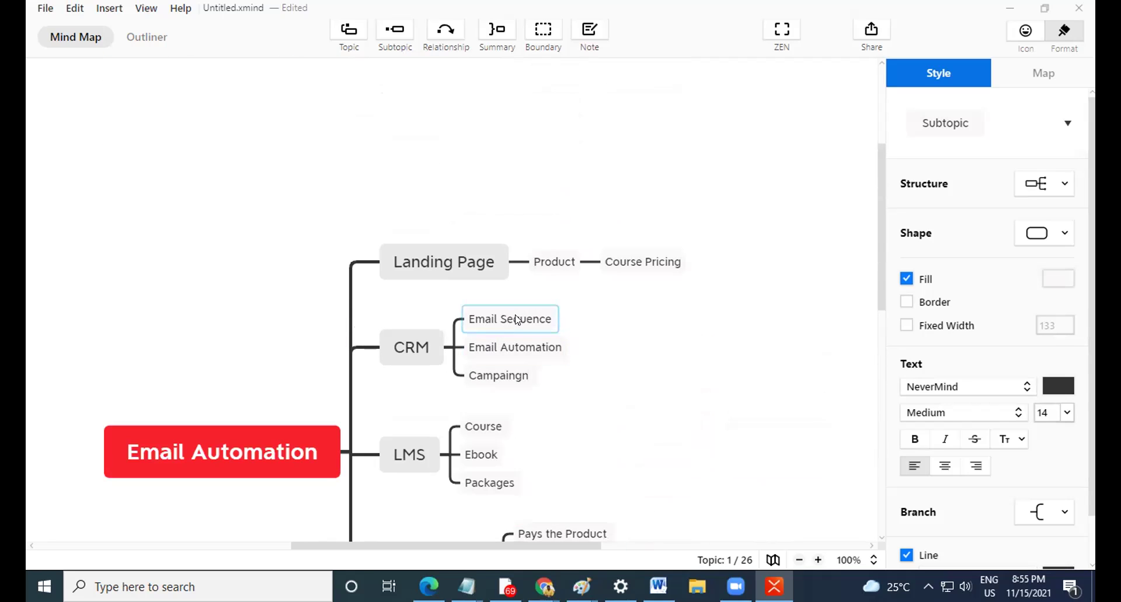
Add 'Tag to Contact' and 'Contact moves in a List' under Email Automation.
left_click(518, 348)
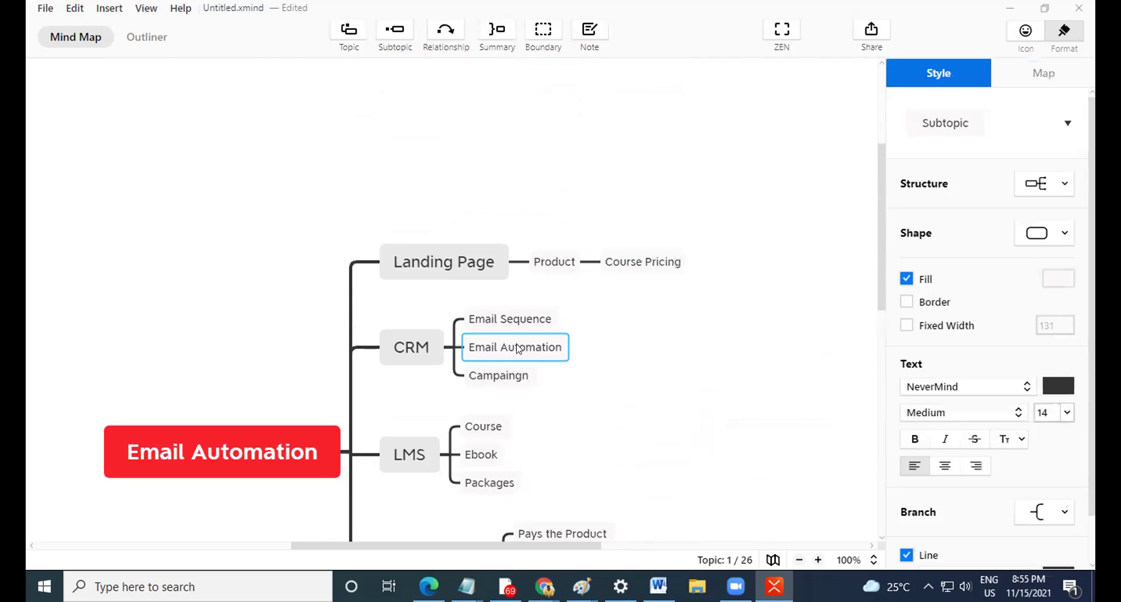
key("Tab")
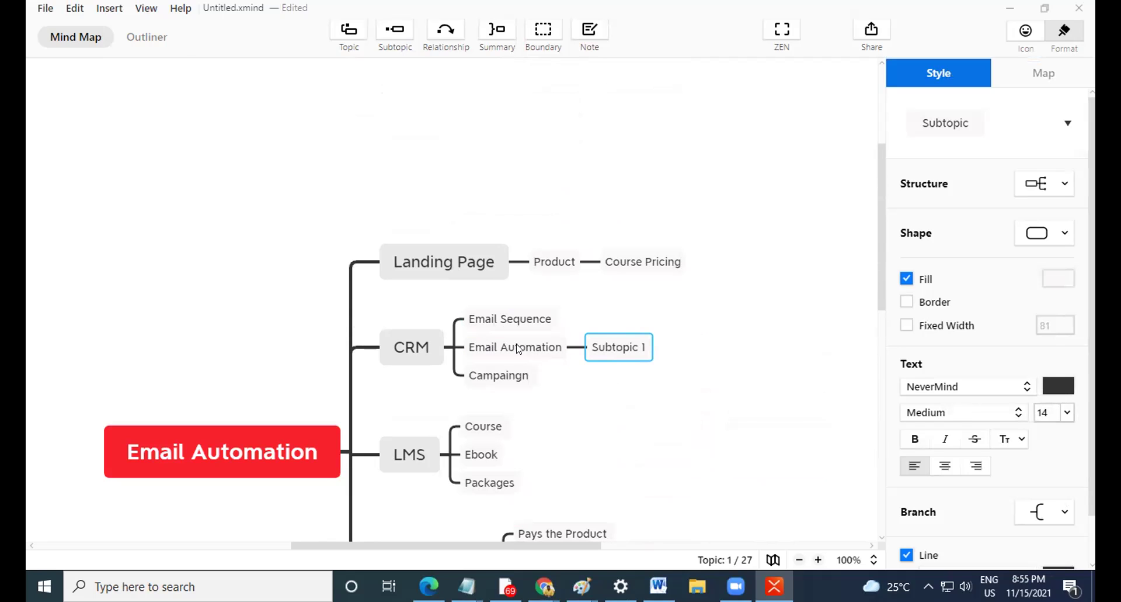
type("Tag to Contact")
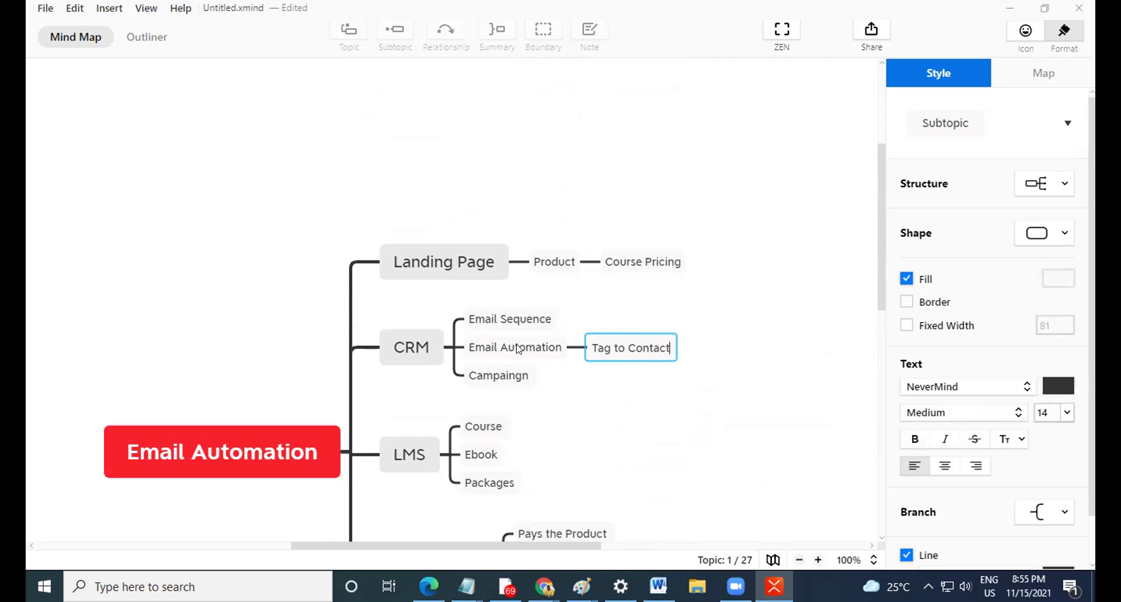
key("Return")
key("Return")
type("Contac")
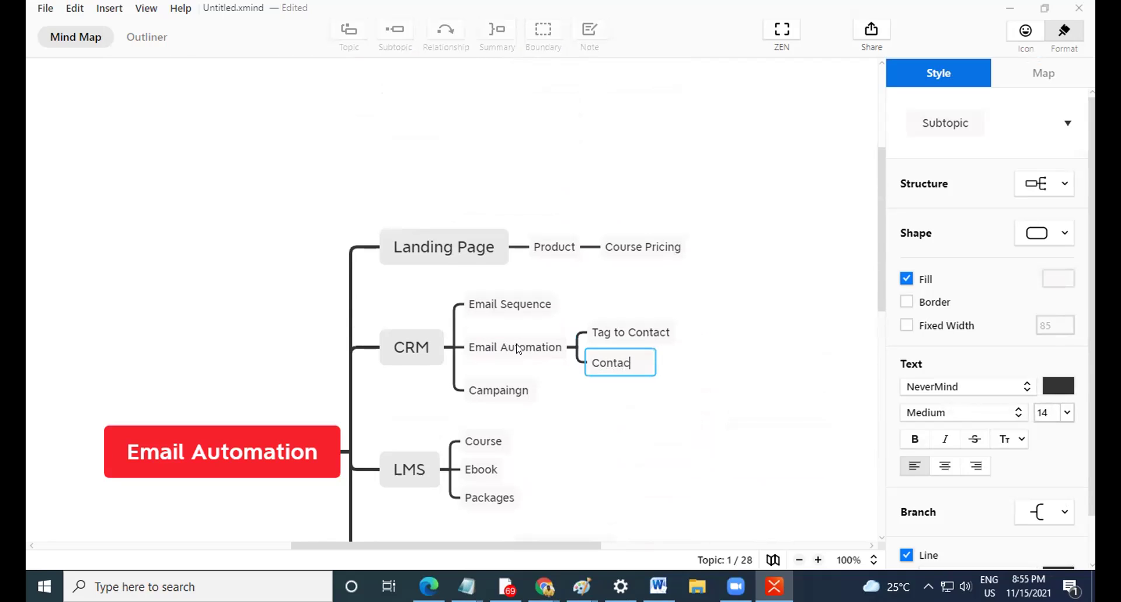
type("t moves")
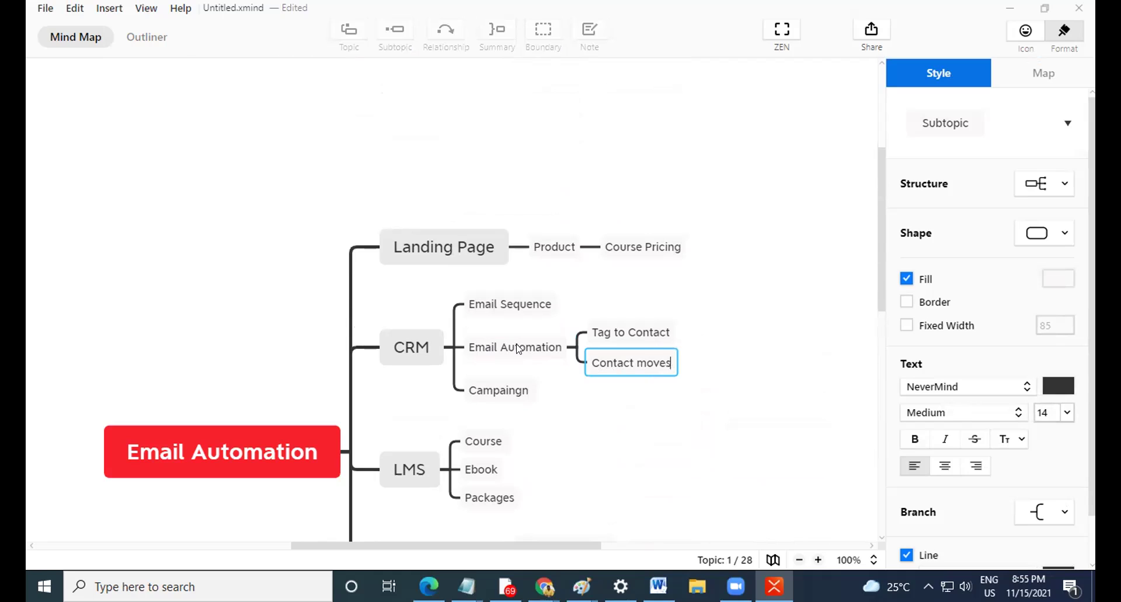
type(" in a List")
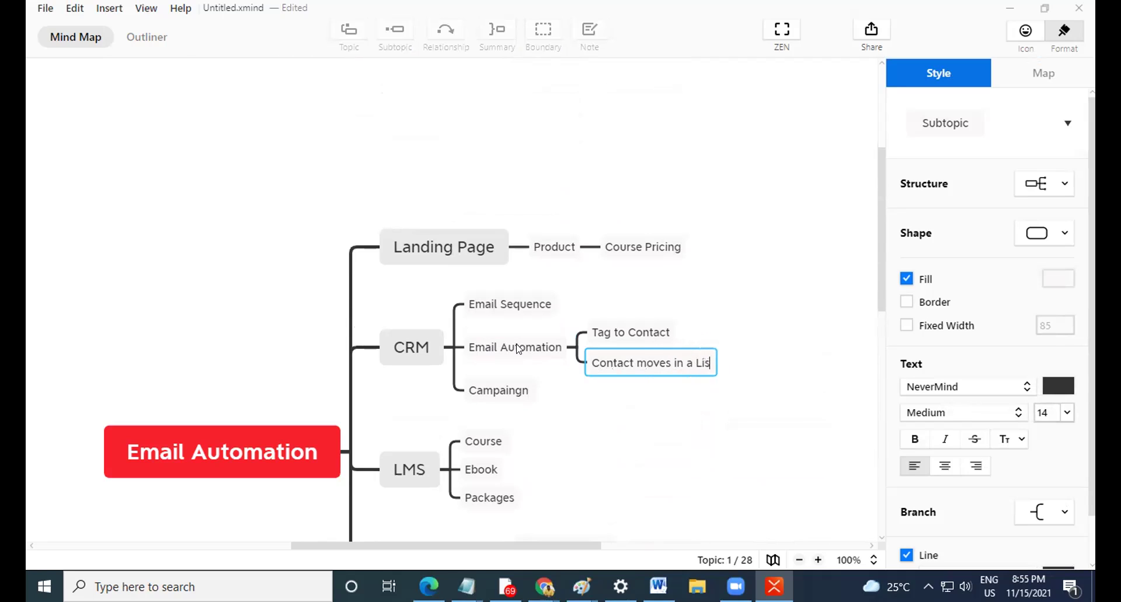
key("Return")
key("Return")
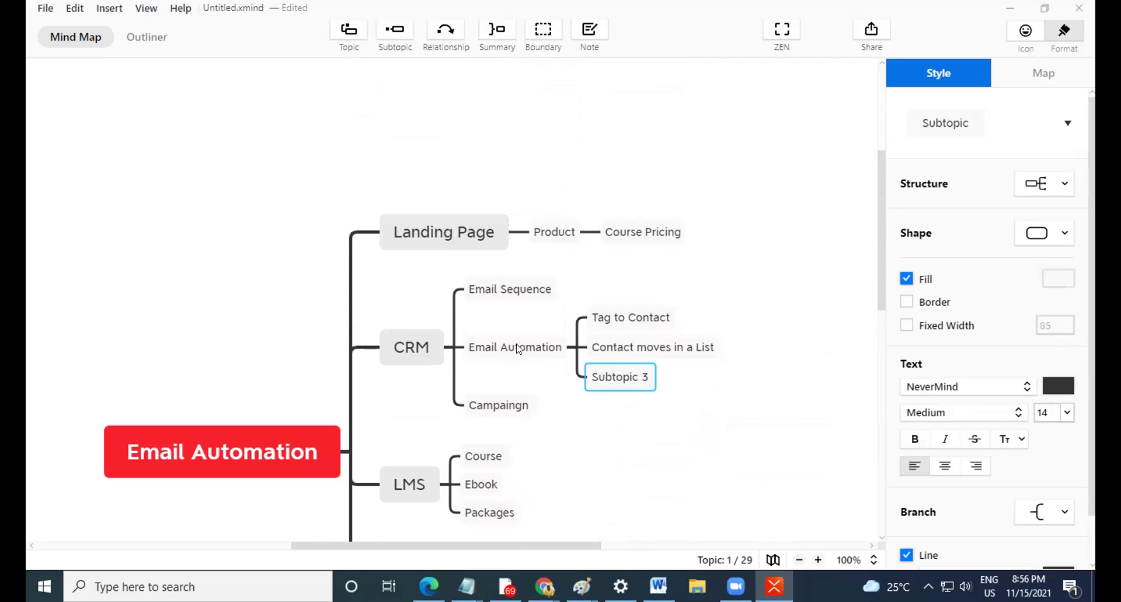
Delete the leftover empty Subtopic 3.
left_click(688, 421)
left_click(636, 383)
key("Delete")
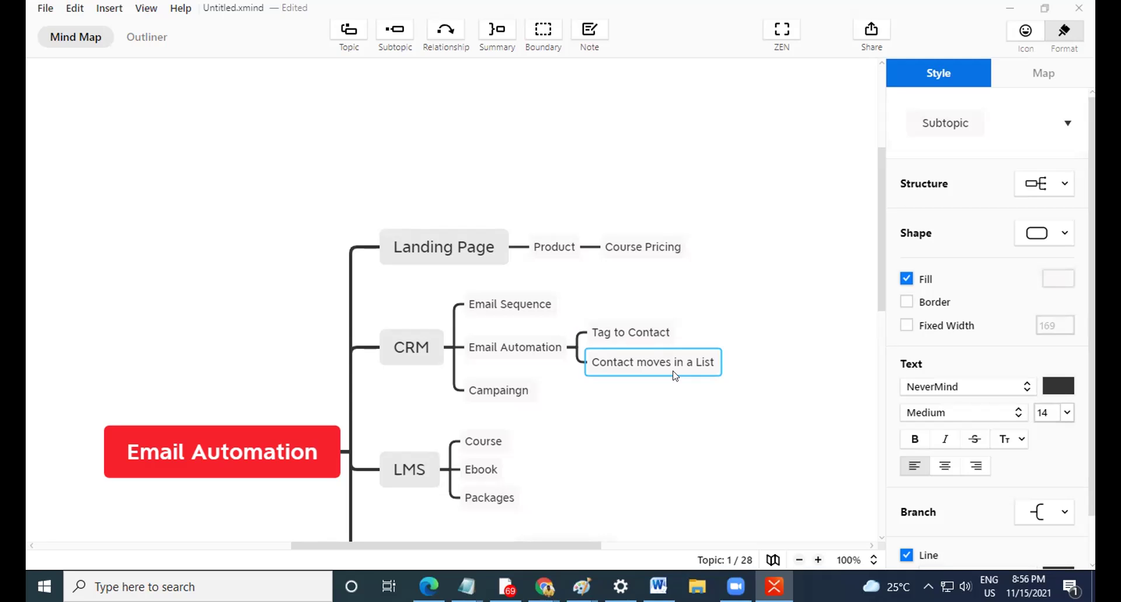
Scroll the map and inspect the Tag to Contact, LMS and Woo Commerce topics.
left_click(649, 332)
scroll(706, 420, "down", 7)
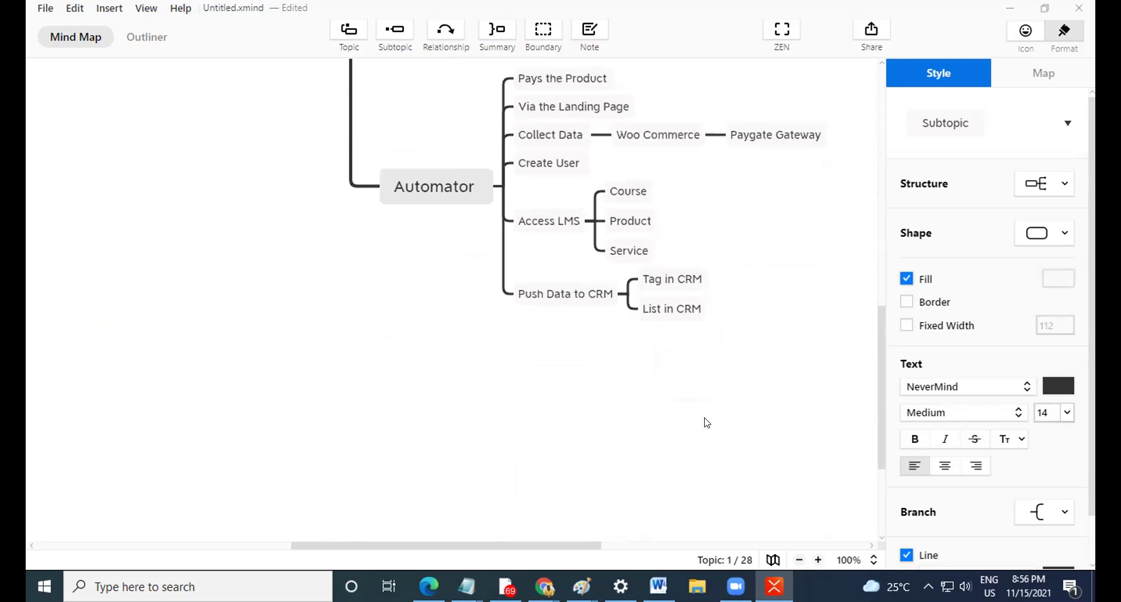
scroll(634, 394, "up", 3)
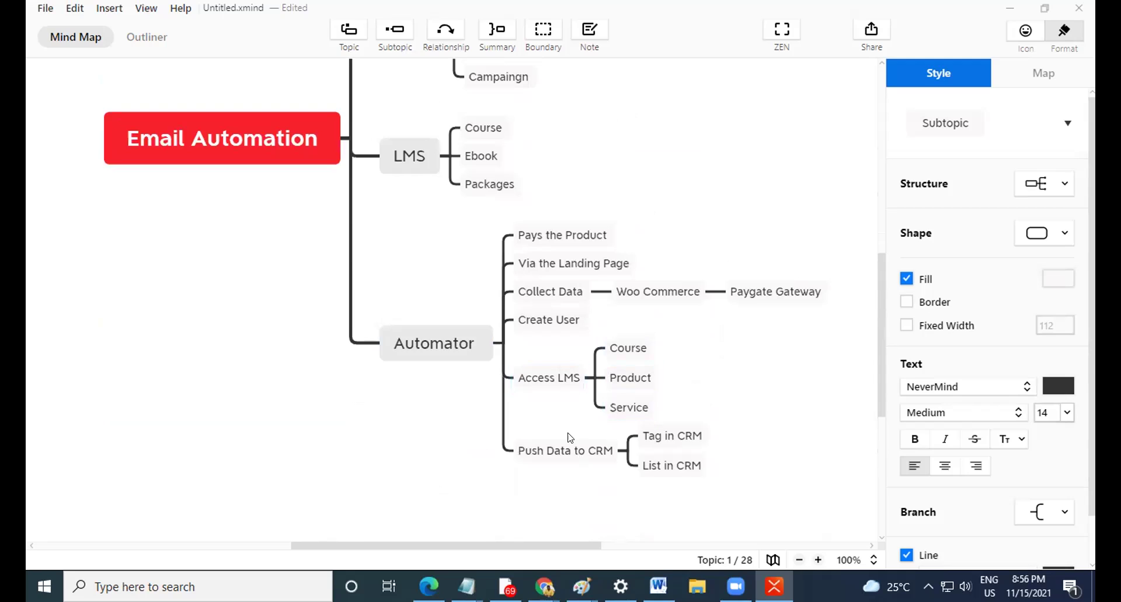
scroll(566, 432, "up", 6)
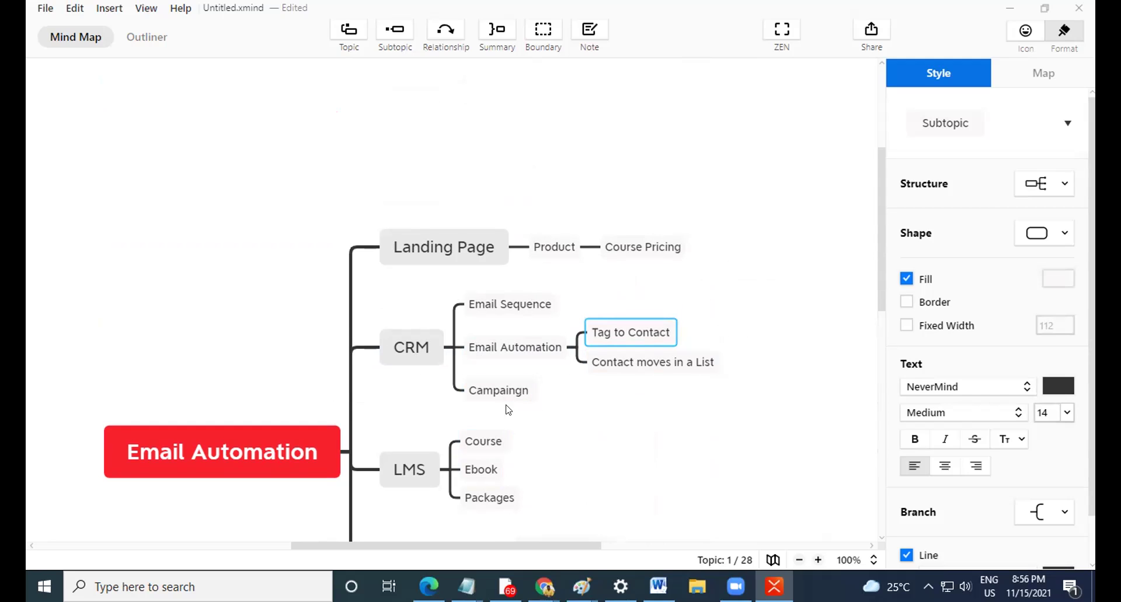
scroll(456, 420, "down", 2)
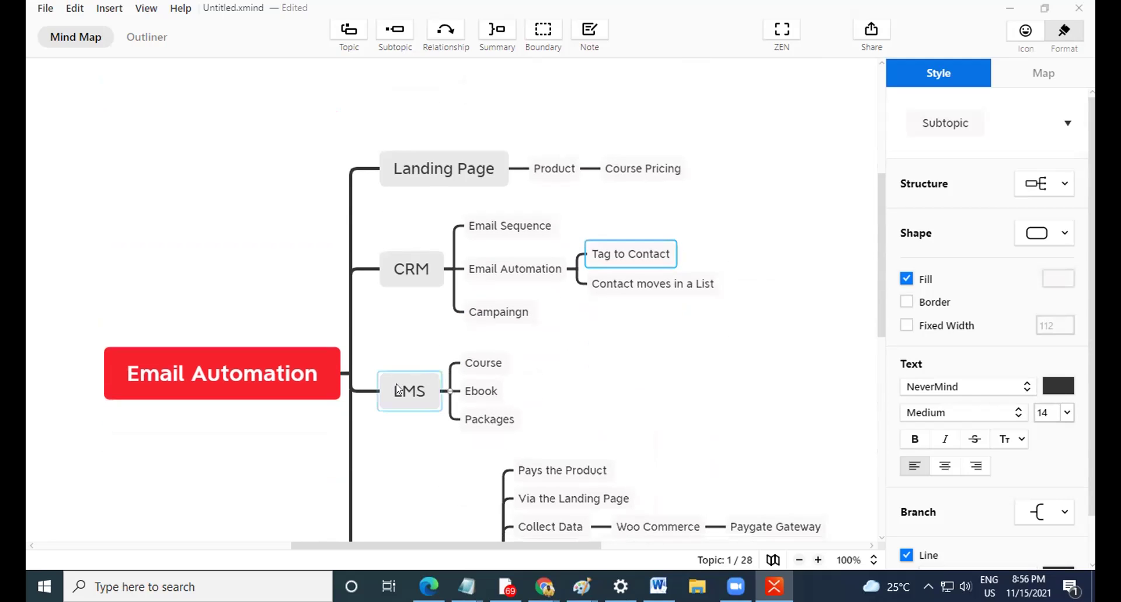
left_click(397, 390)
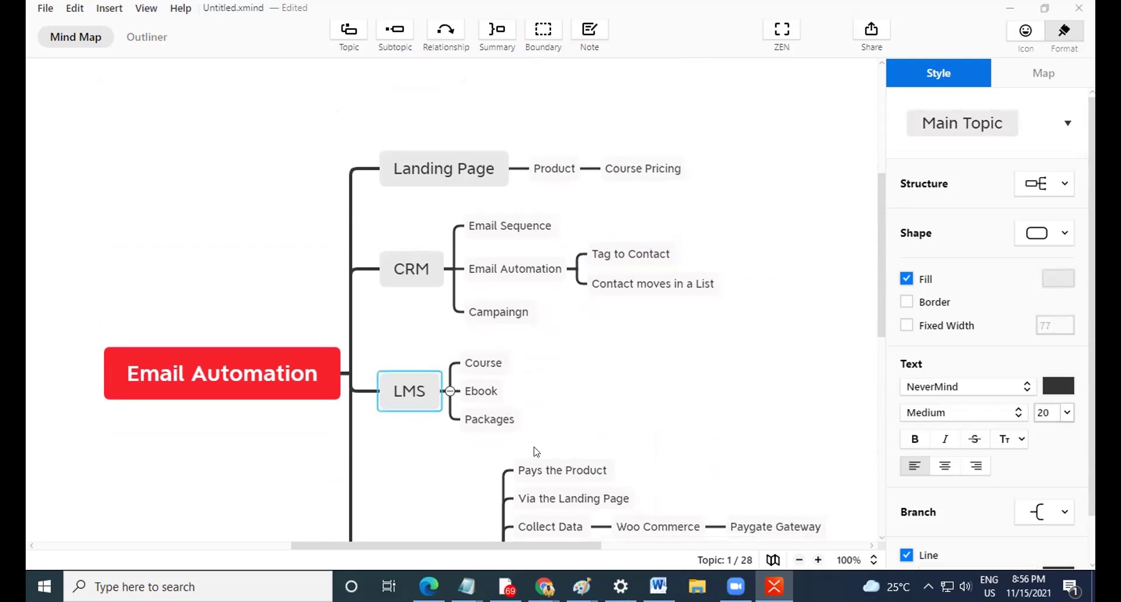
scroll(536, 451, "down", 4)
left_click(636, 383)
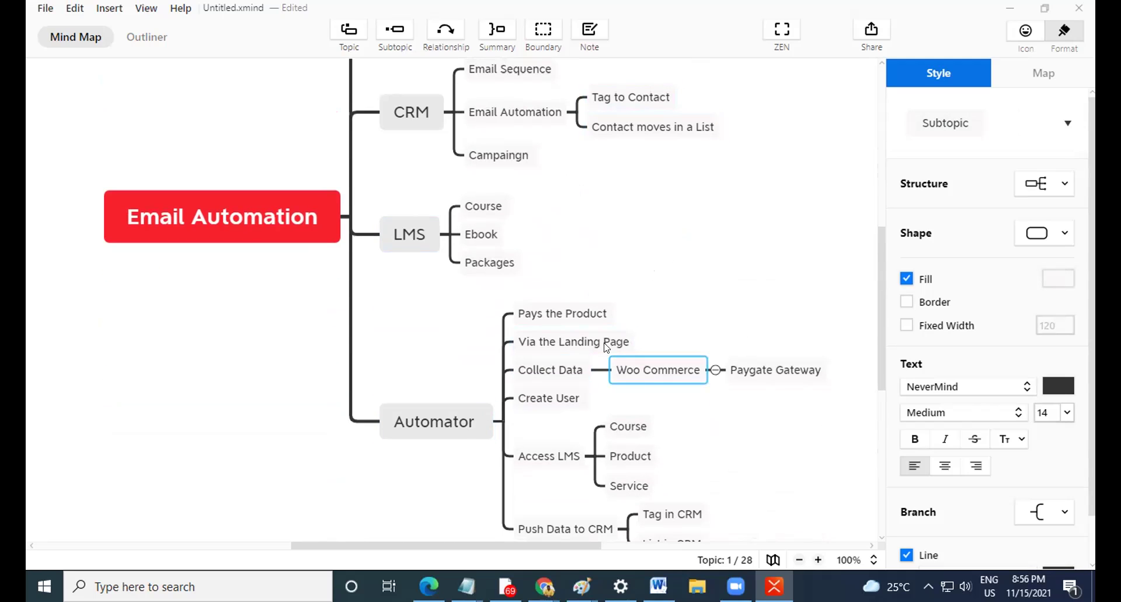
scroll(630, 379, "up", 4)
scroll(643, 393, "down", 6)
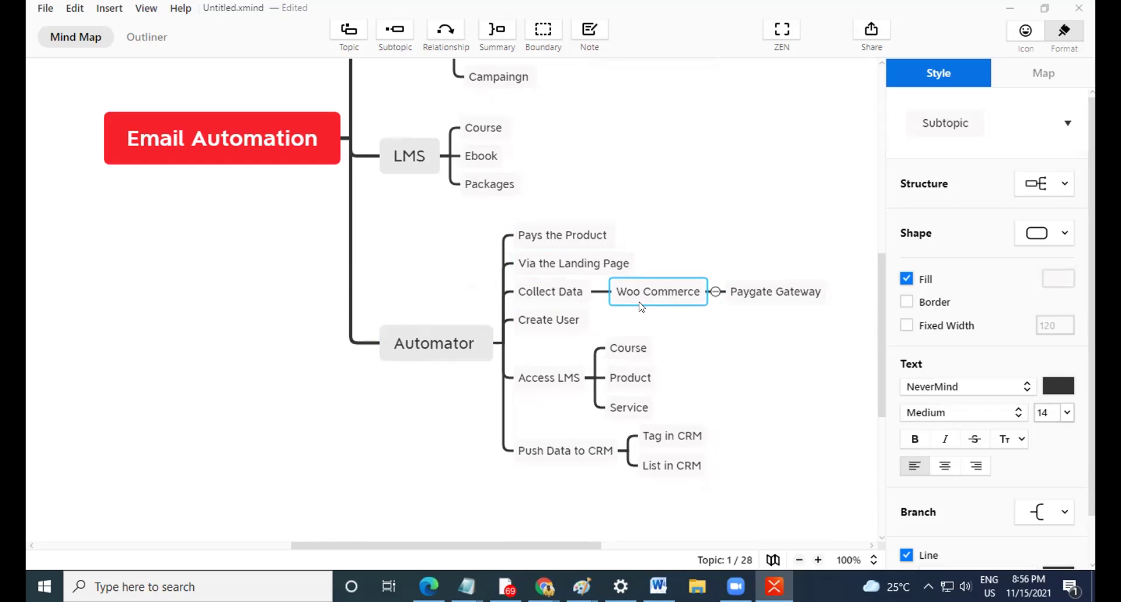
scroll(671, 301, "up", 2)
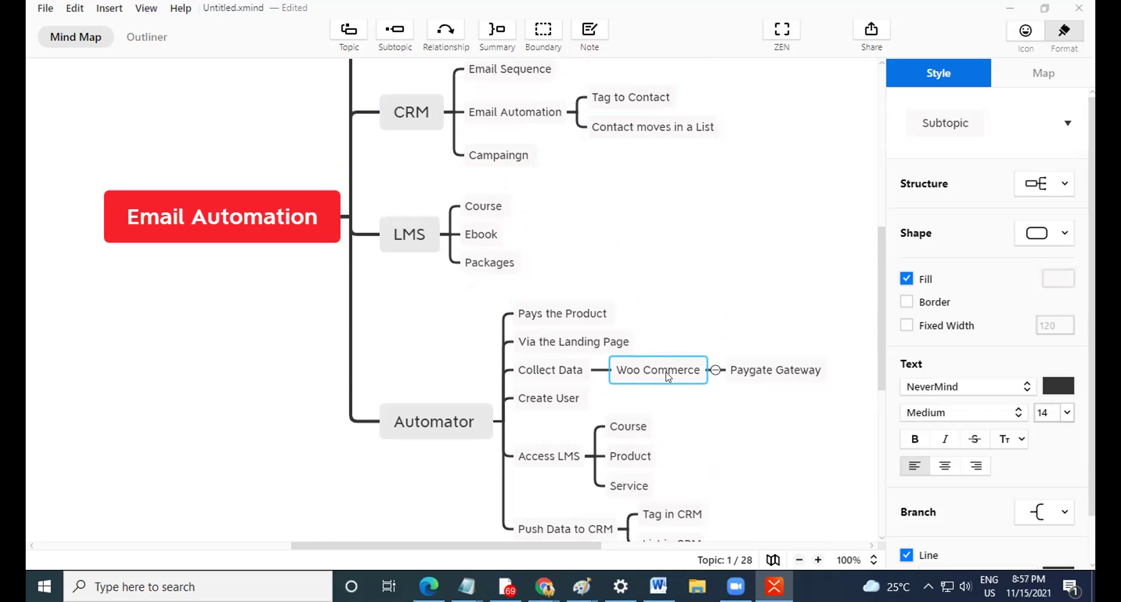
Inspect the Access LMS, Course and Tag to Contact topics.
left_click(546, 456)
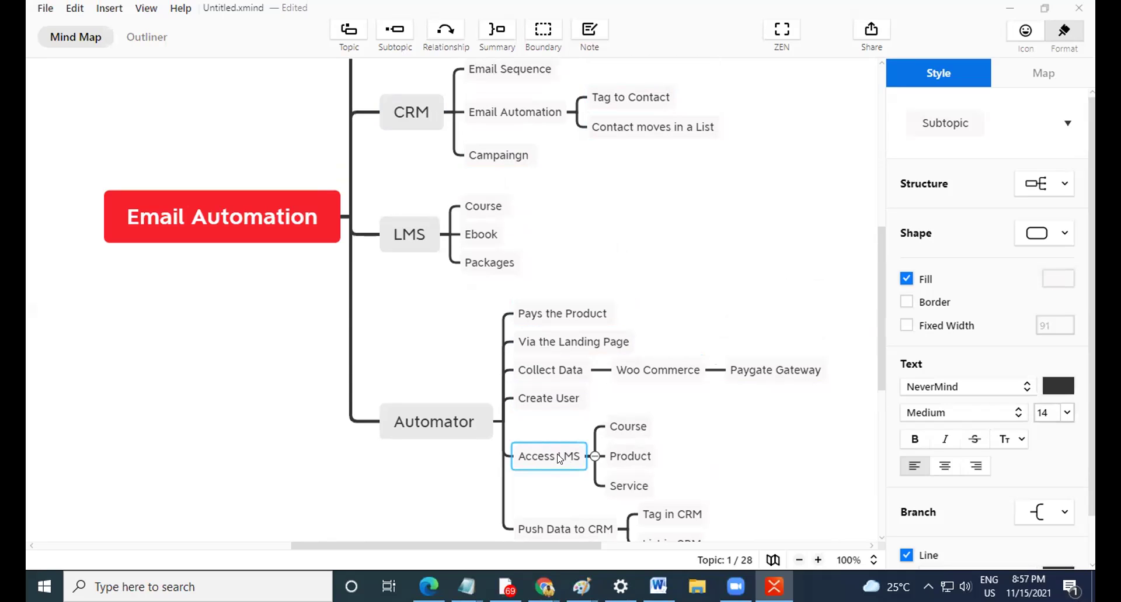
left_click(624, 424)
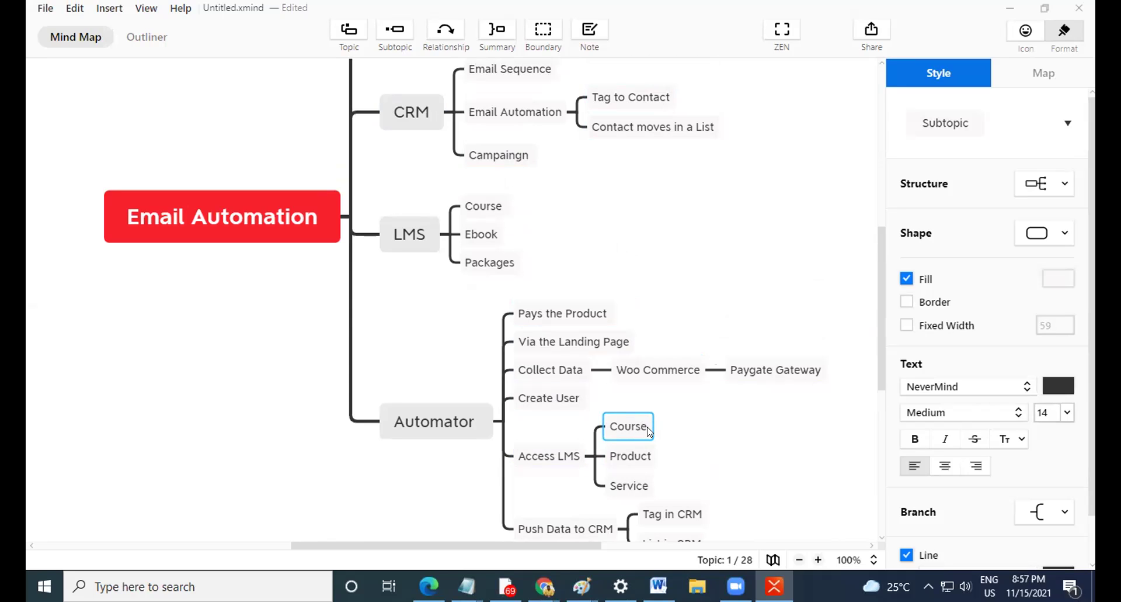
left_click(630, 97)
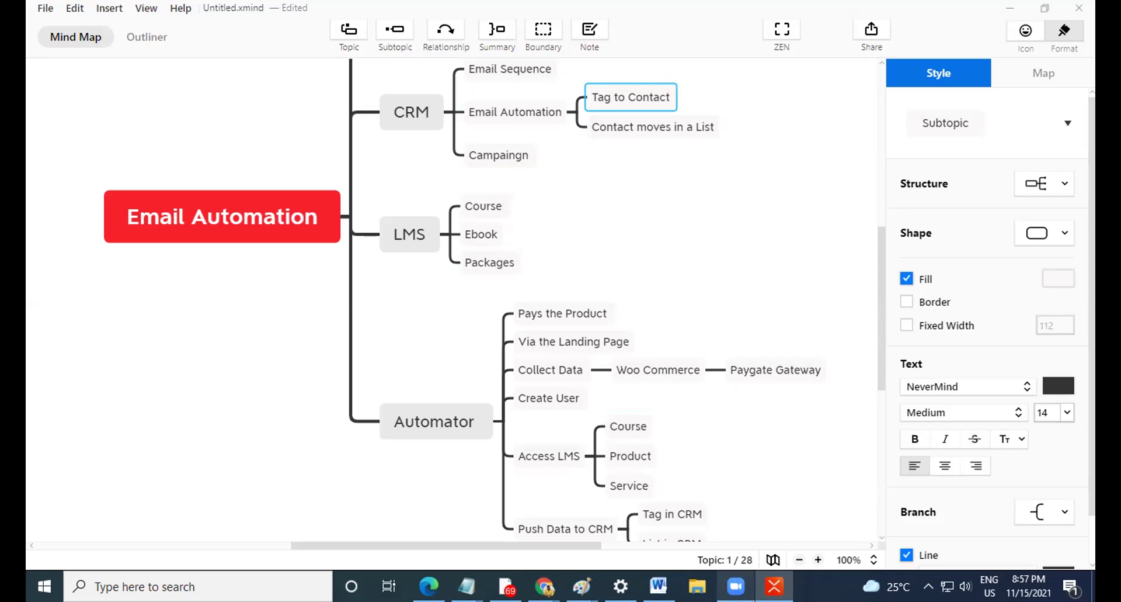
scroll(728, 343, "up", 5)
scroll(695, 341, "down", 3)
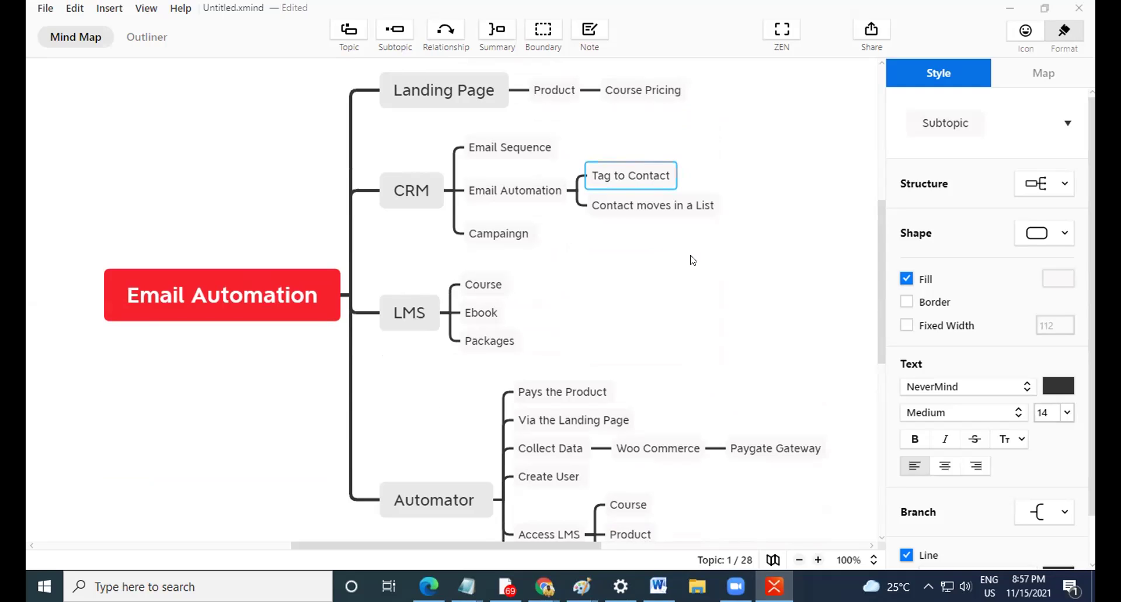
scroll(654, 261, "up", 2)
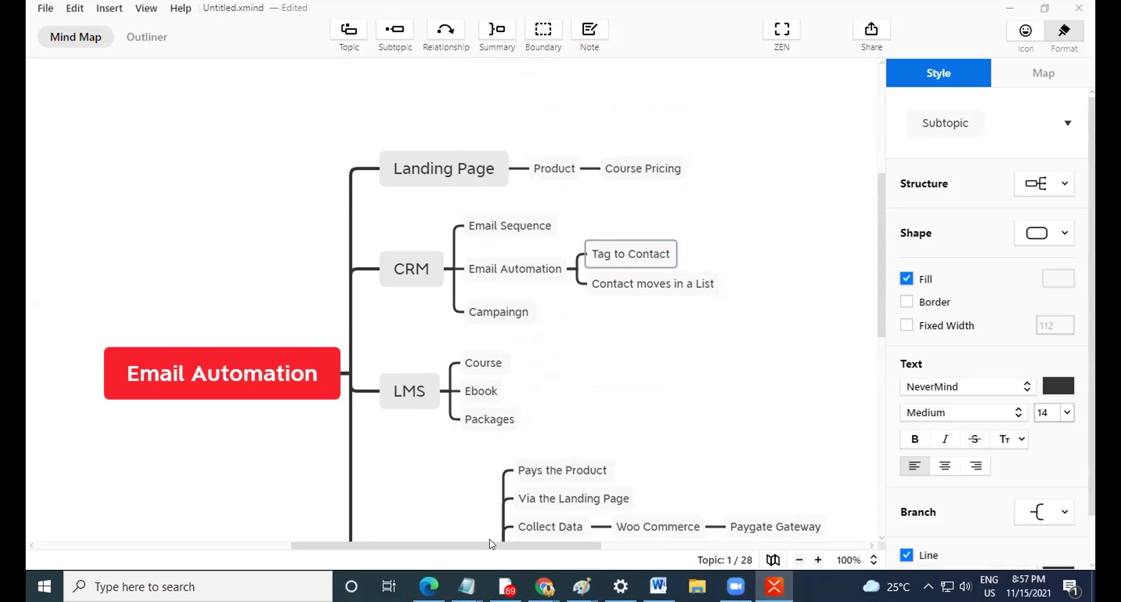
Clear the selection and switch to the WordPress dashboard in Chrome.
left_click(744, 346)
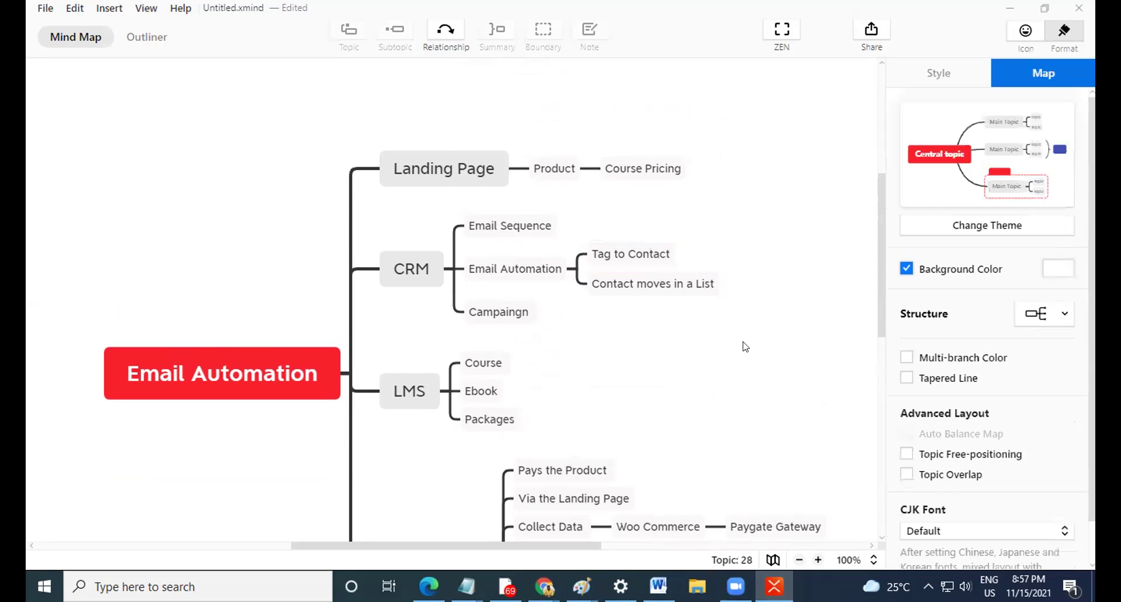
scroll(743, 345, "down", 1)
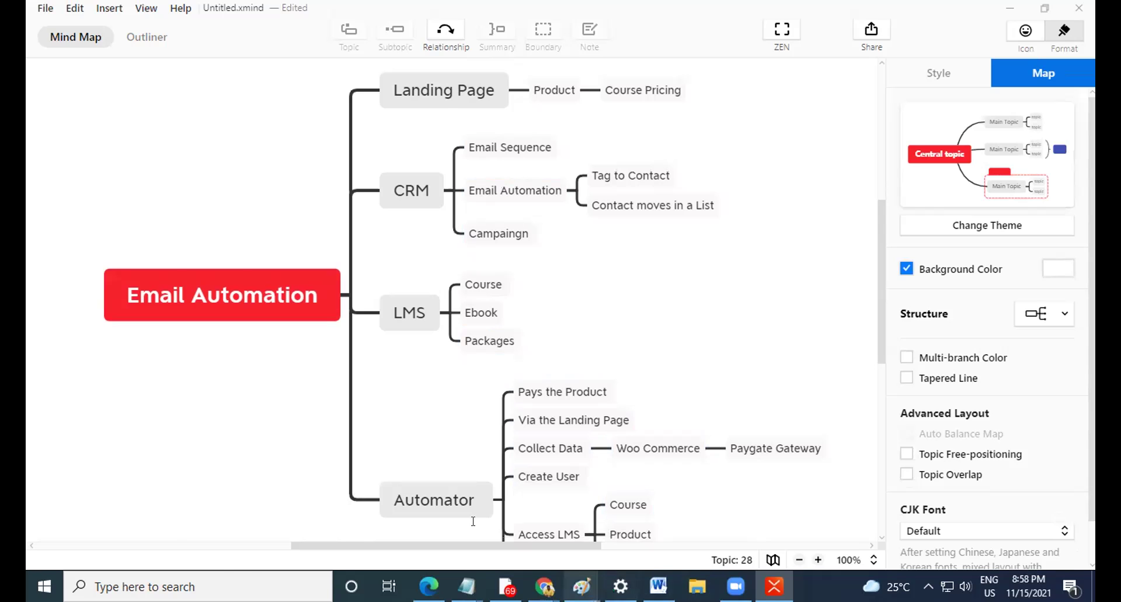
key("alt+Tab")
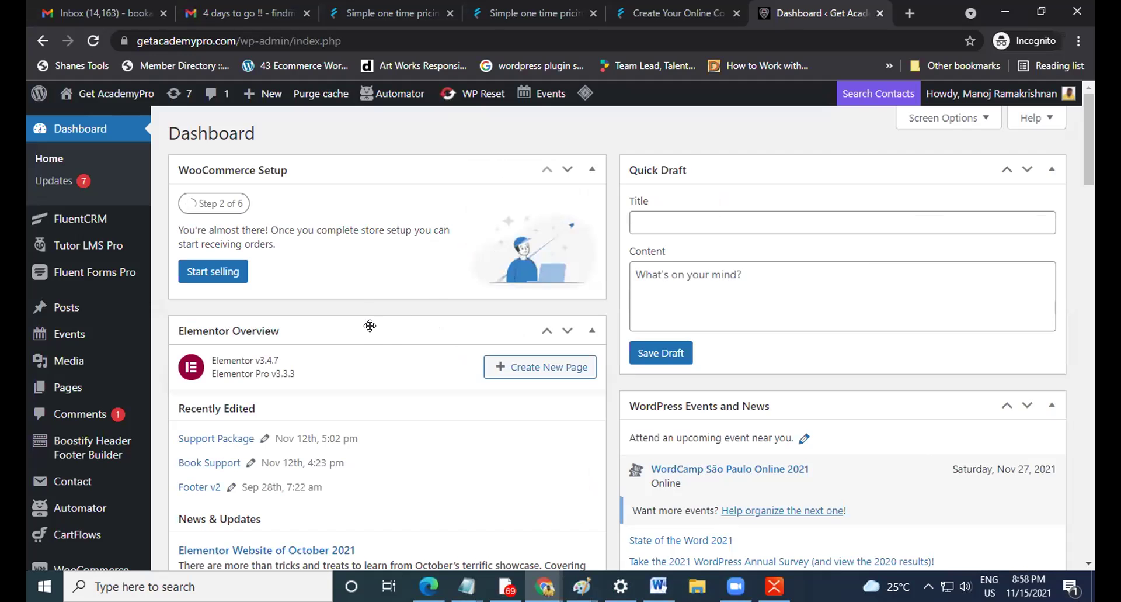
Open the Uncanny Automator recipes list from the WordPress admin sidebar.
scroll(390, 351, "down", 7)
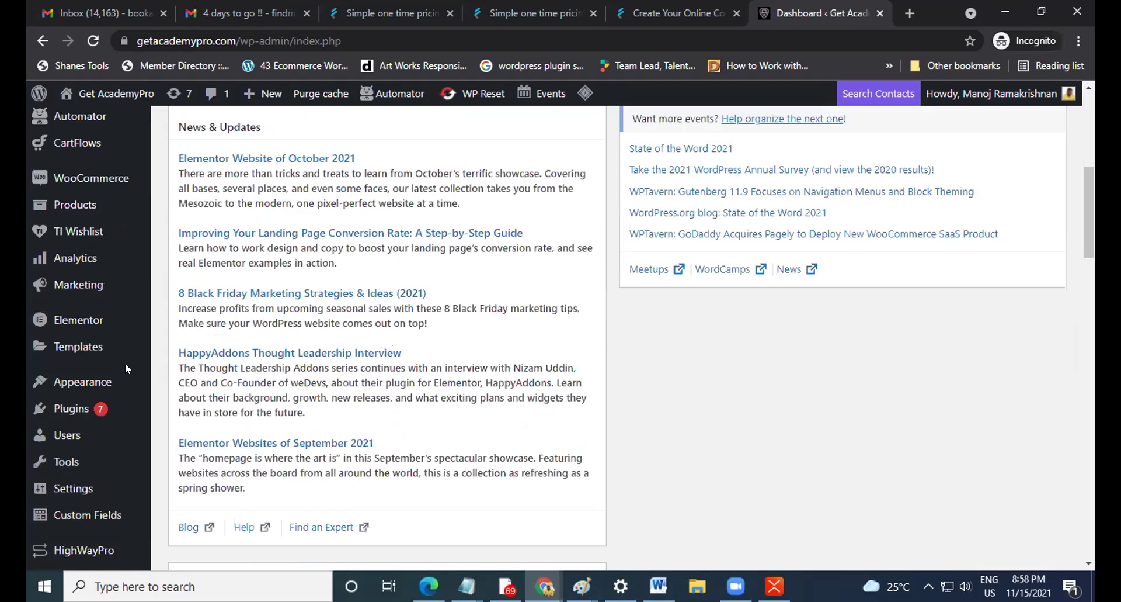
scroll(134, 383, "up", 3)
mouse_move(158, 272)
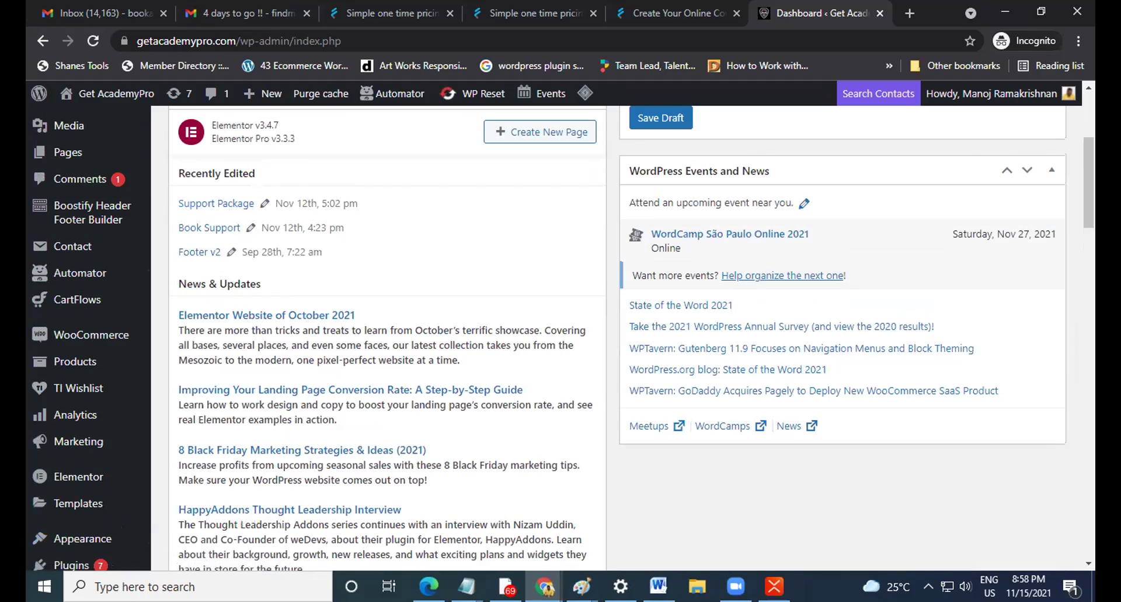
key("alt+Tab")
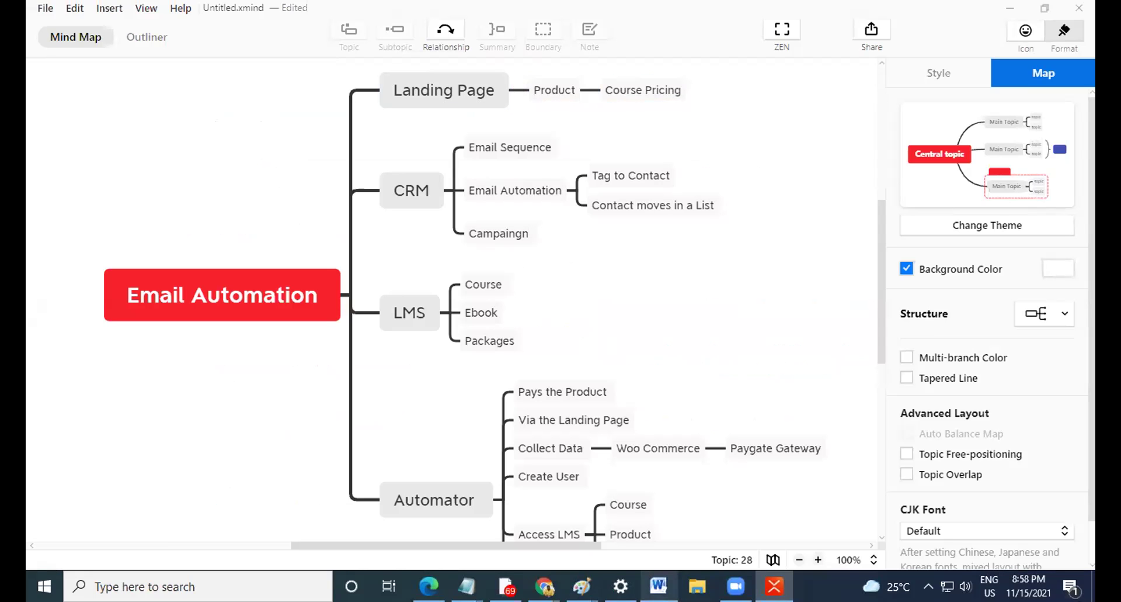
left_click(542, 581)
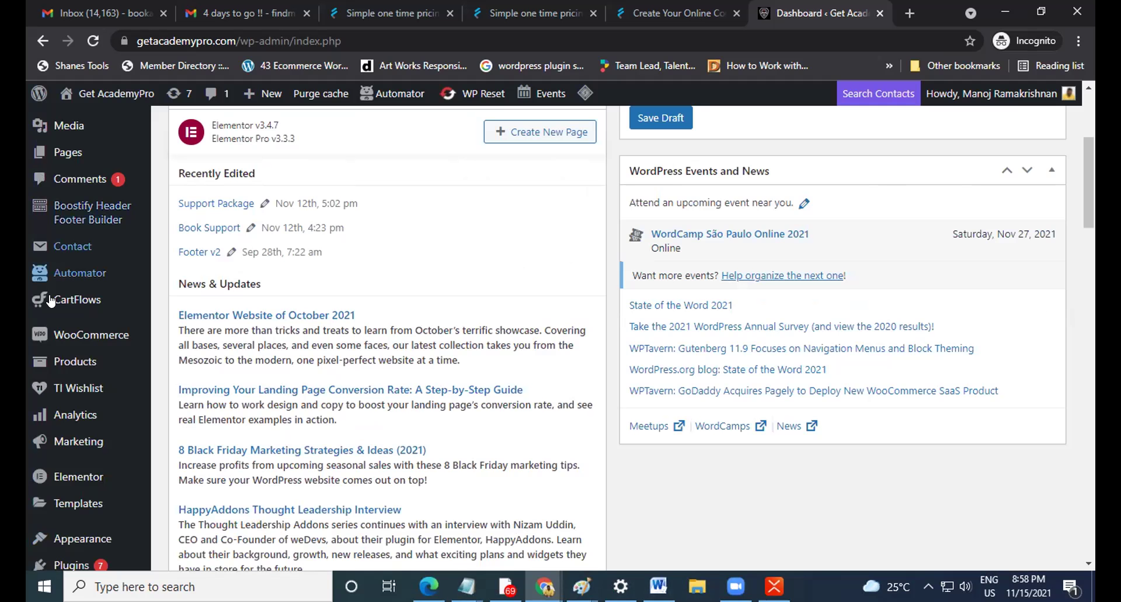
left_click(80, 272)
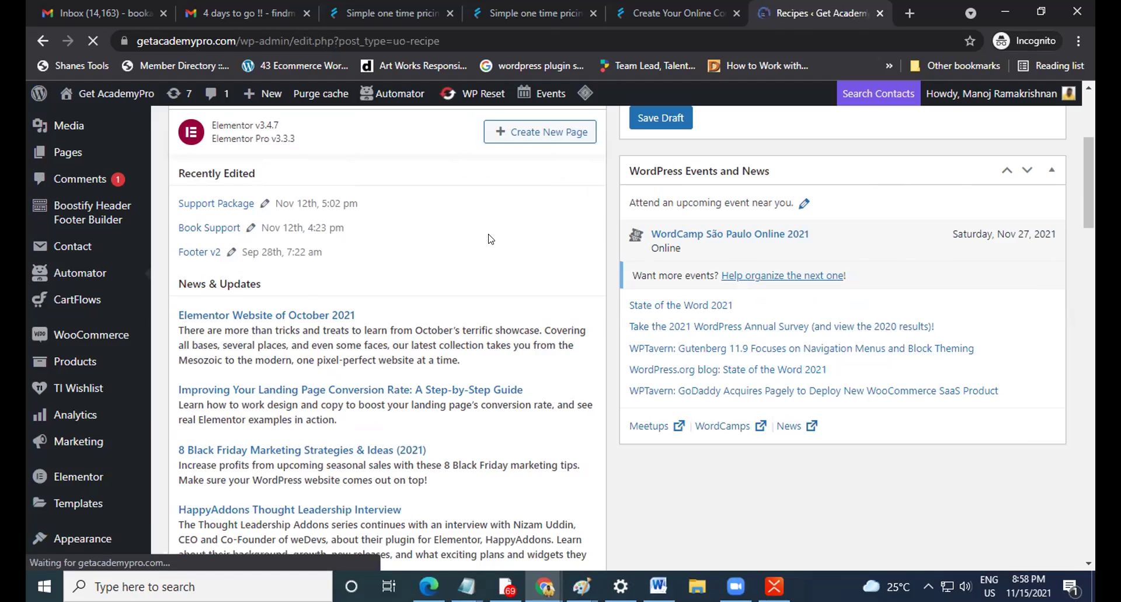
scroll(241, 292, "down", 1)
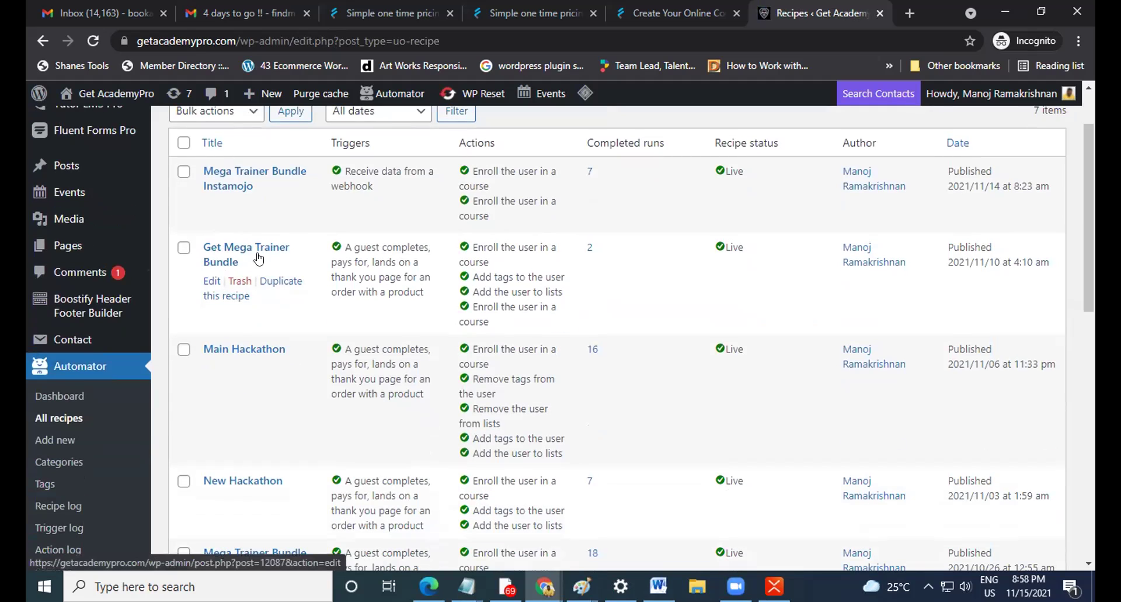
Open the Get Mega Trainer Bundle recipe and look through its trigger and actions.
left_click(210, 285)
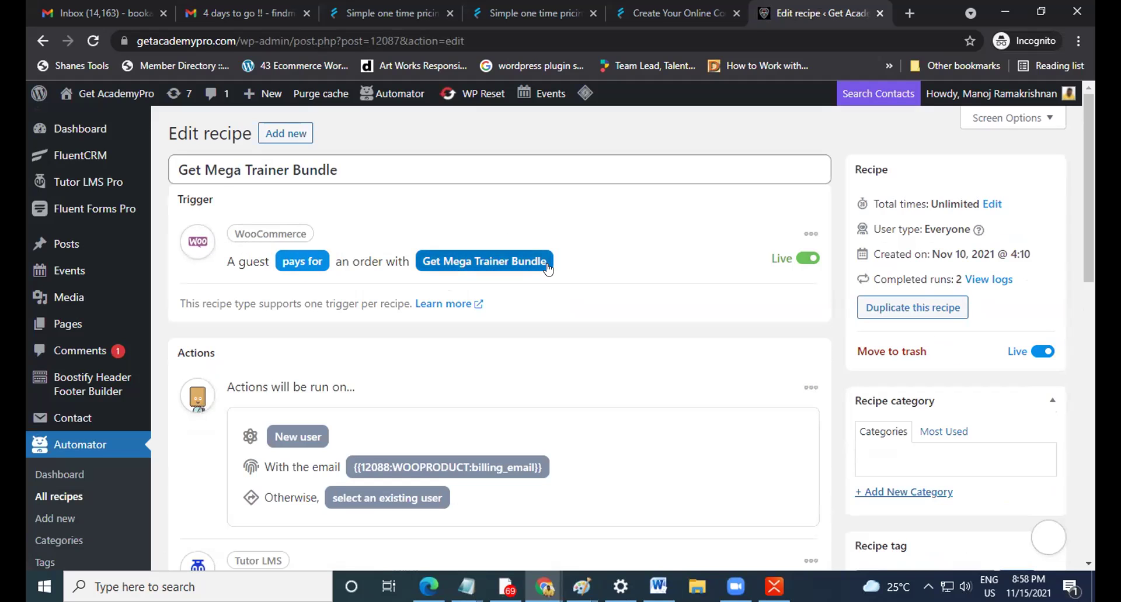
scroll(546, 264, "down", 4)
scroll(345, 337, "up", 1)
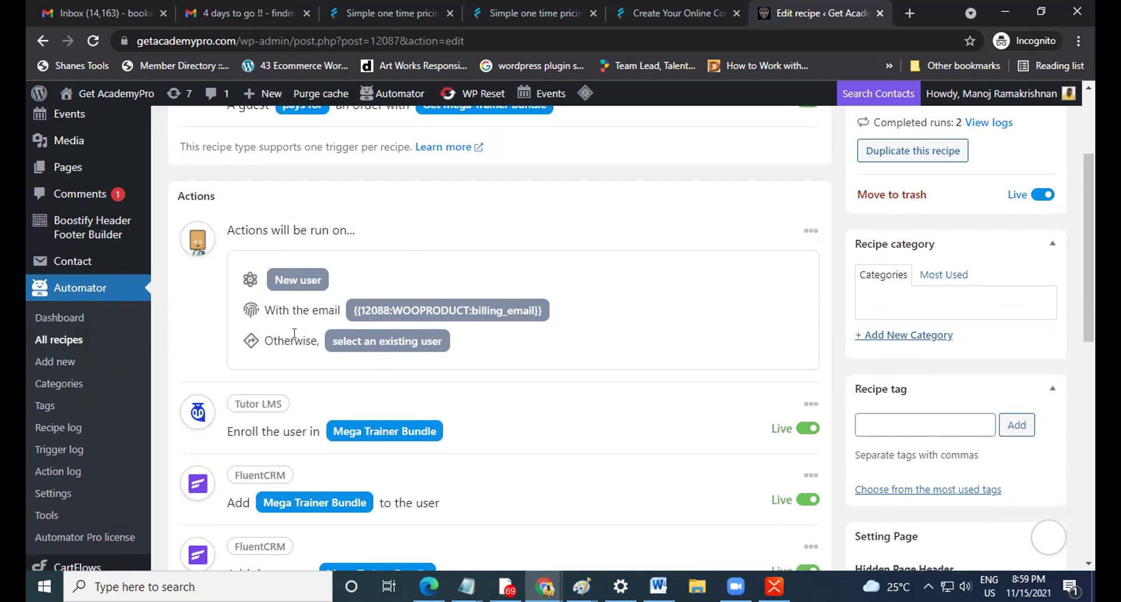
scroll(239, 333, "down", 1)
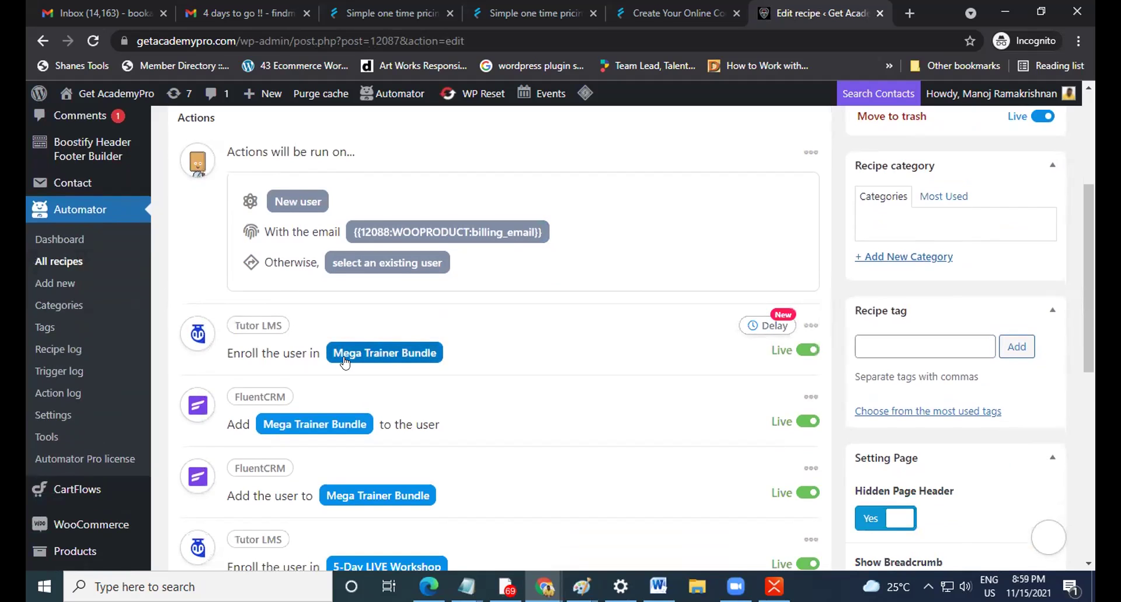
scroll(303, 359, "down", 1)
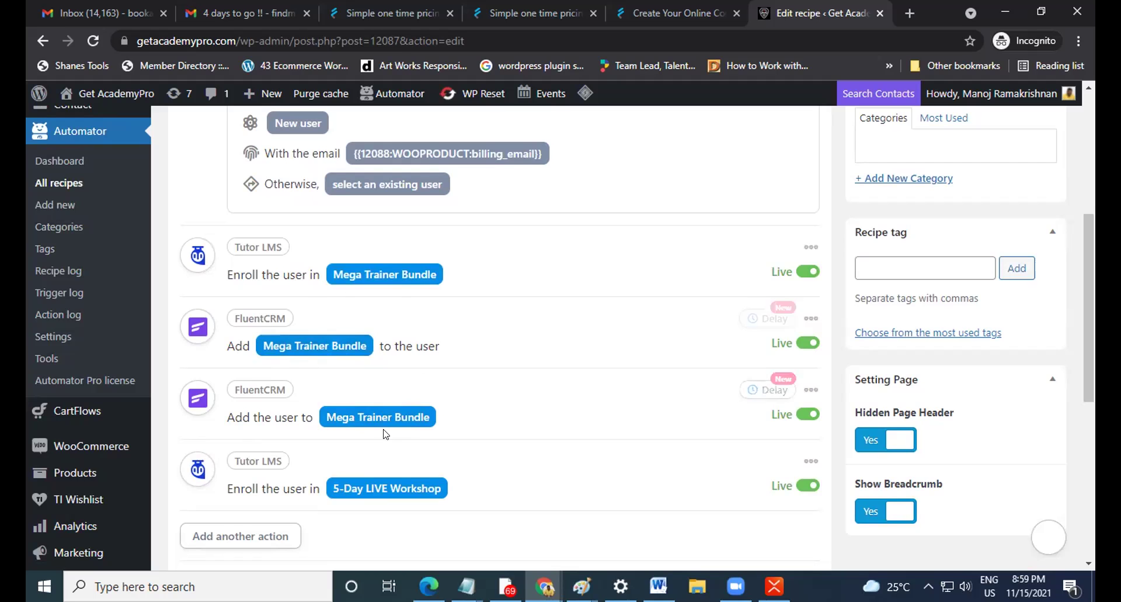
scroll(438, 391, "up", 5)
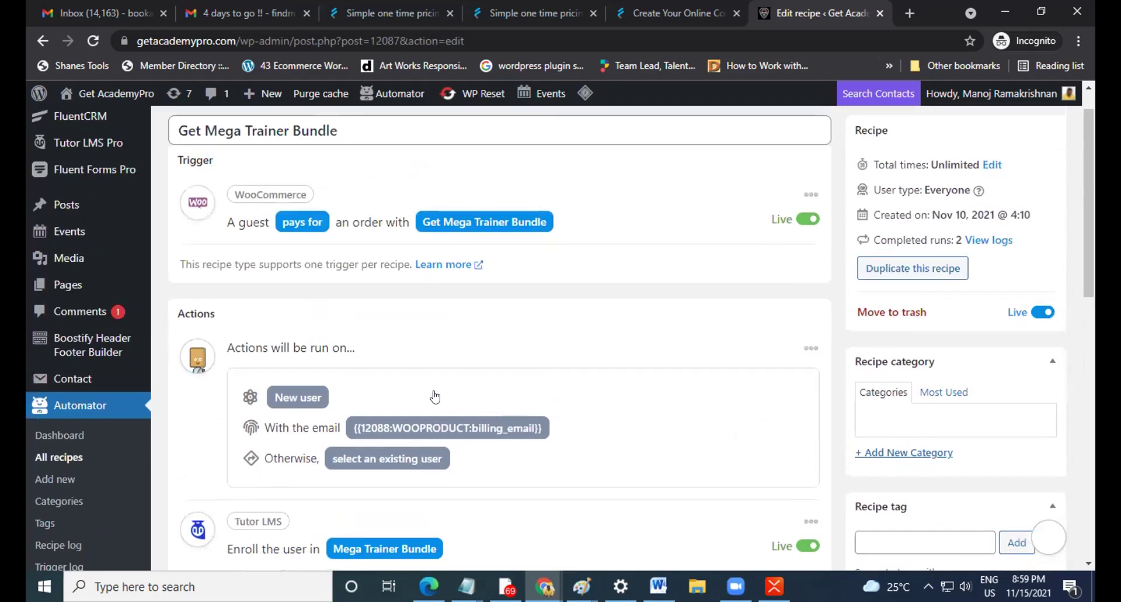
scroll(432, 391, "down", 8)
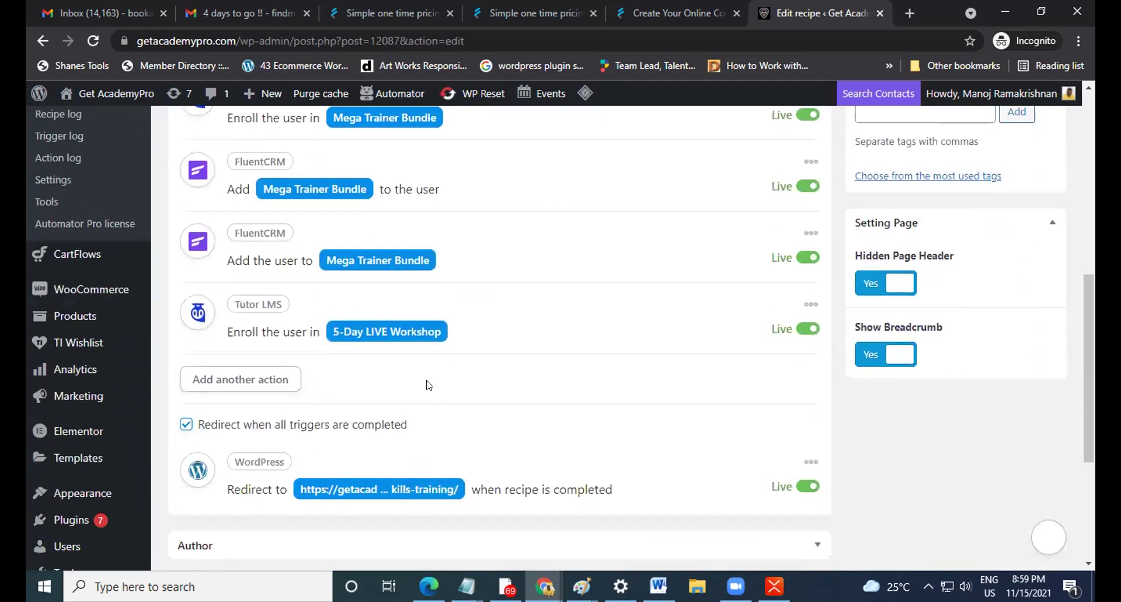
scroll(429, 384, "up", 3)
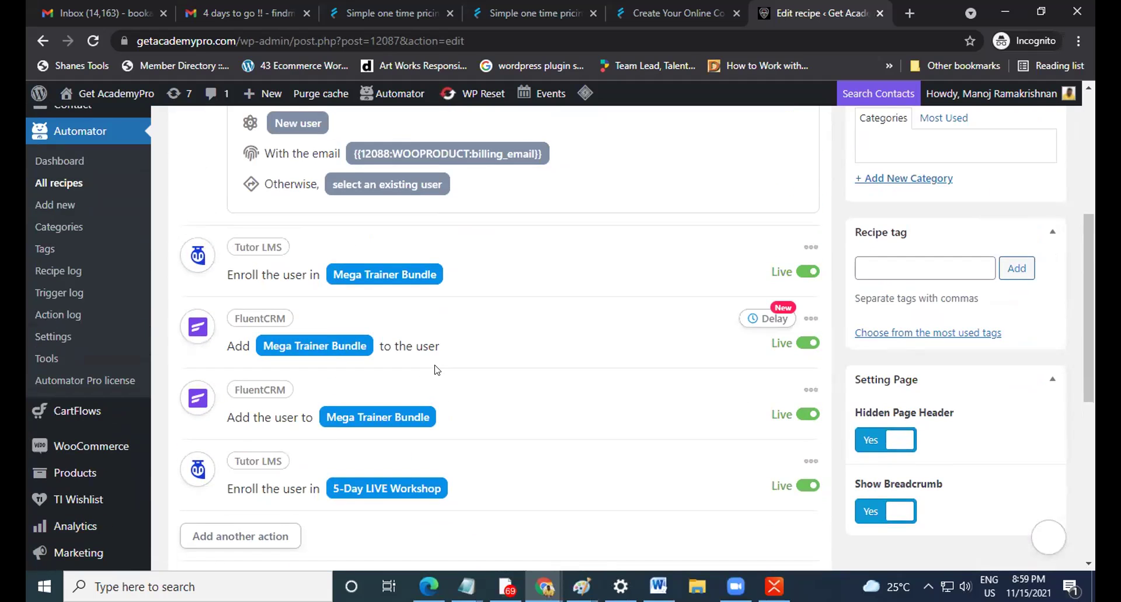
scroll(437, 369, "up", 4)
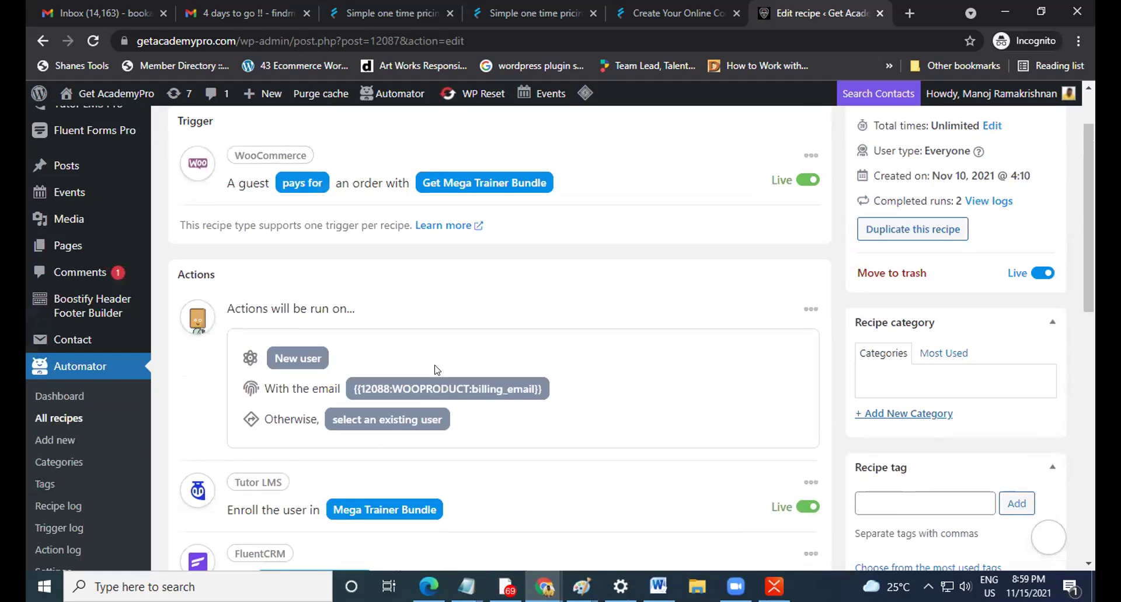
scroll(434, 369, "down", 4)
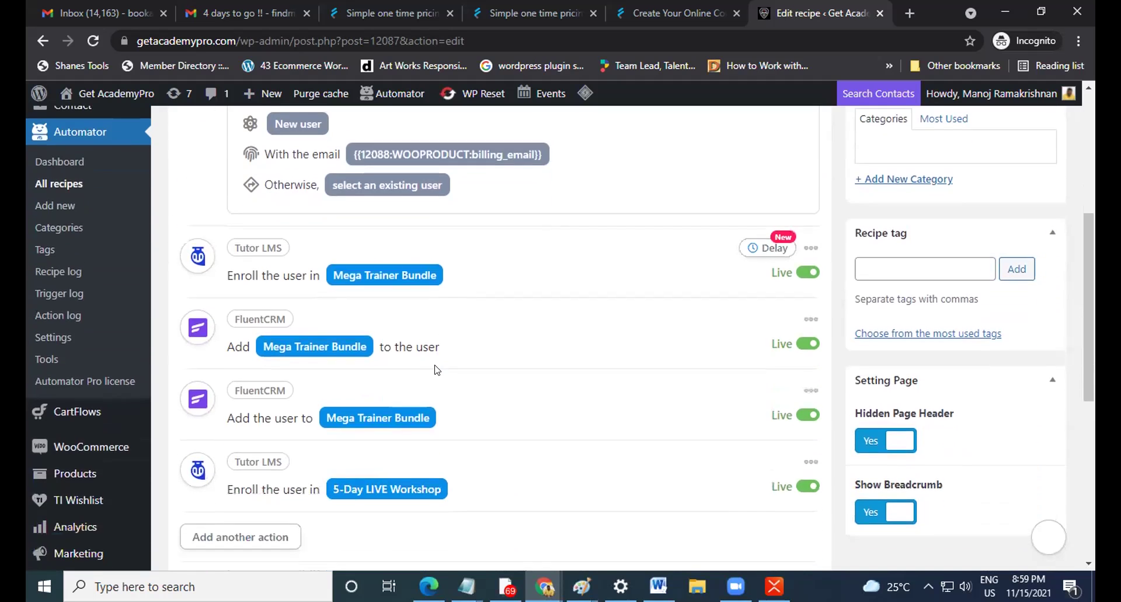
Open Automator's Recipe log from the sidebar.
scroll(432, 370, "up", 3)
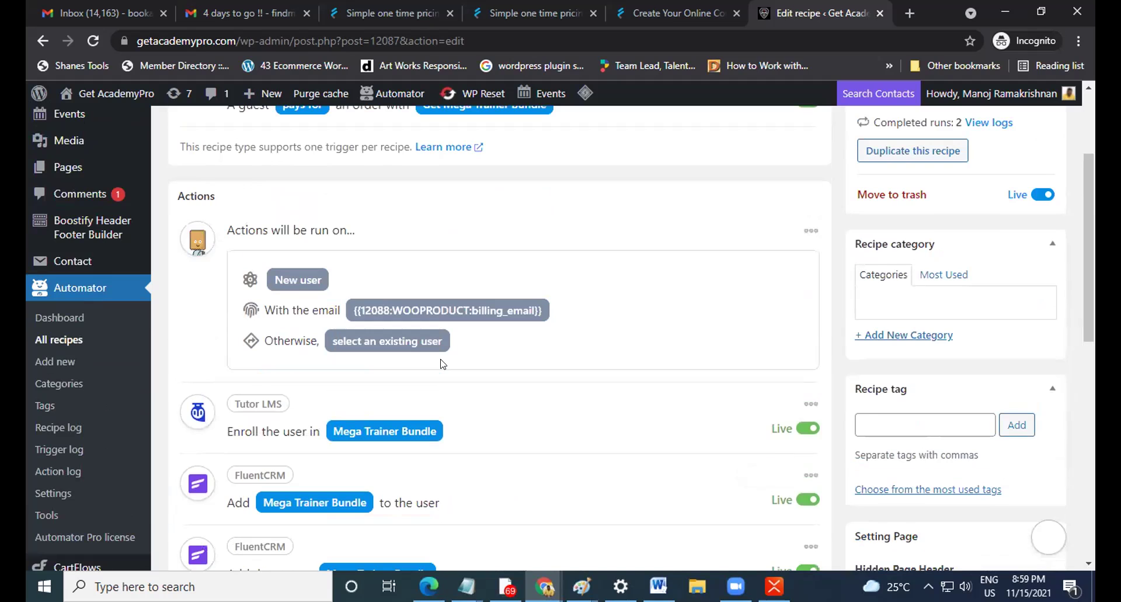
scroll(442, 363, "up", 3)
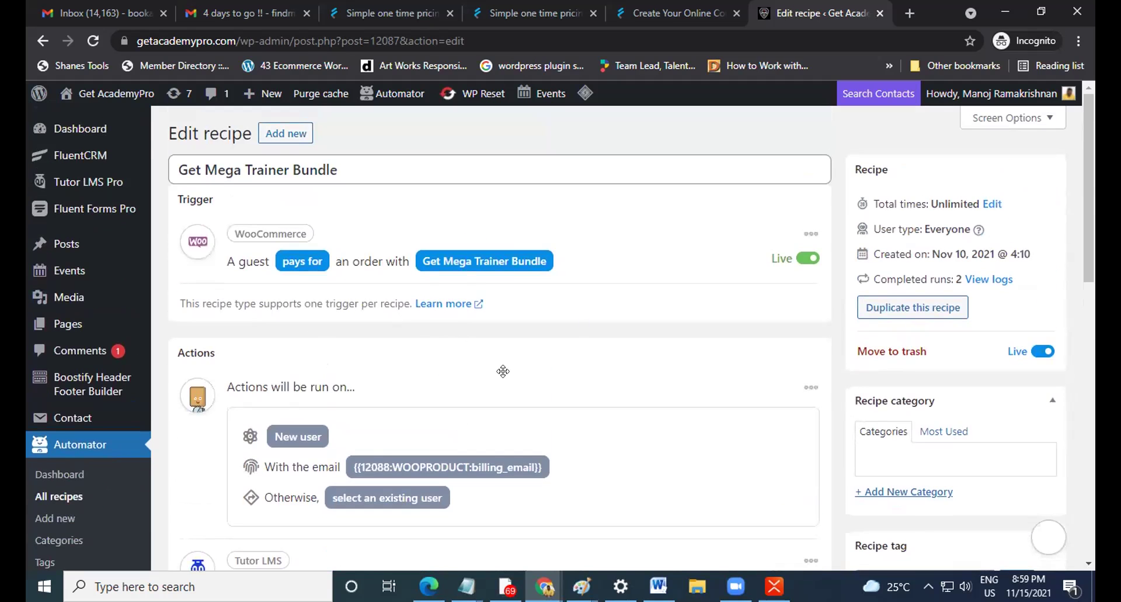
scroll(455, 314, "down", 7)
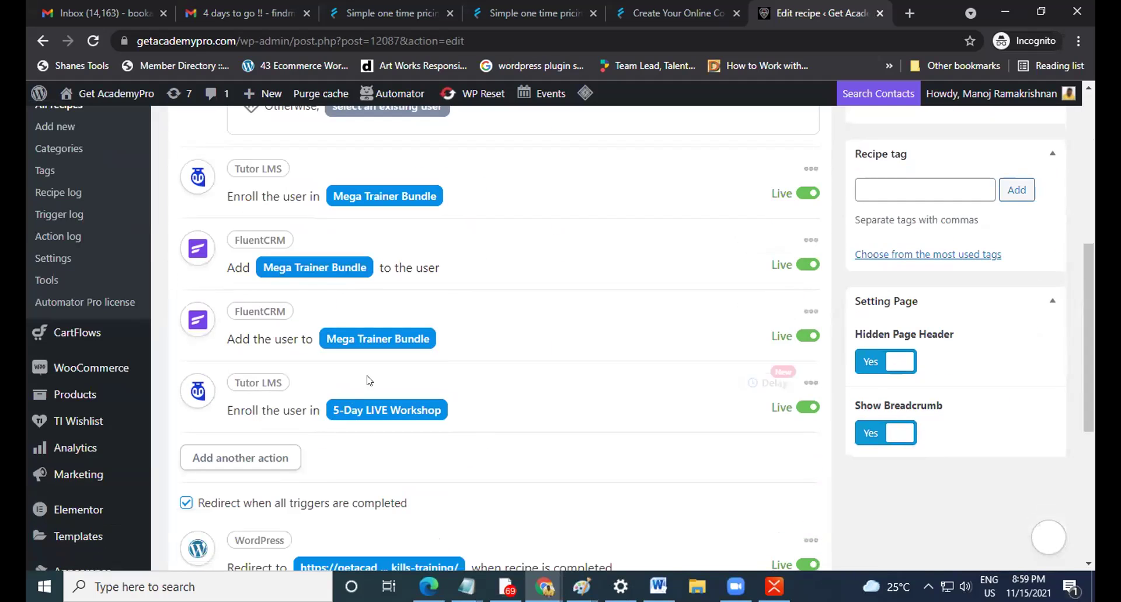
scroll(597, 350, "up", 3)
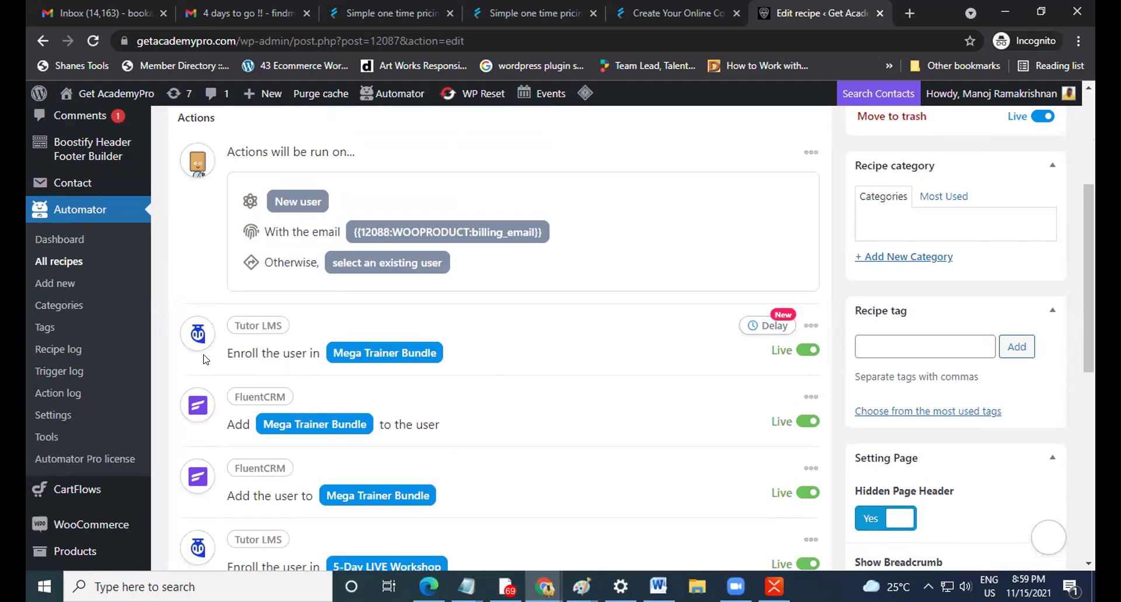
left_click(63, 349)
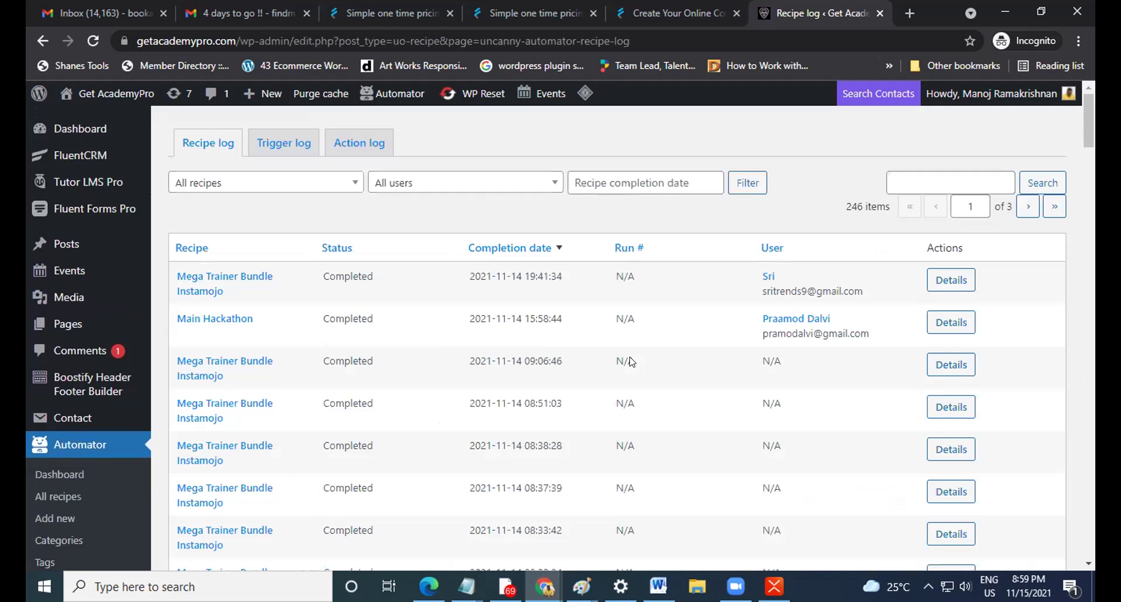
scroll(630, 361, "down", 2)
scroll(628, 362, "up", 2)
left_click(952, 364)
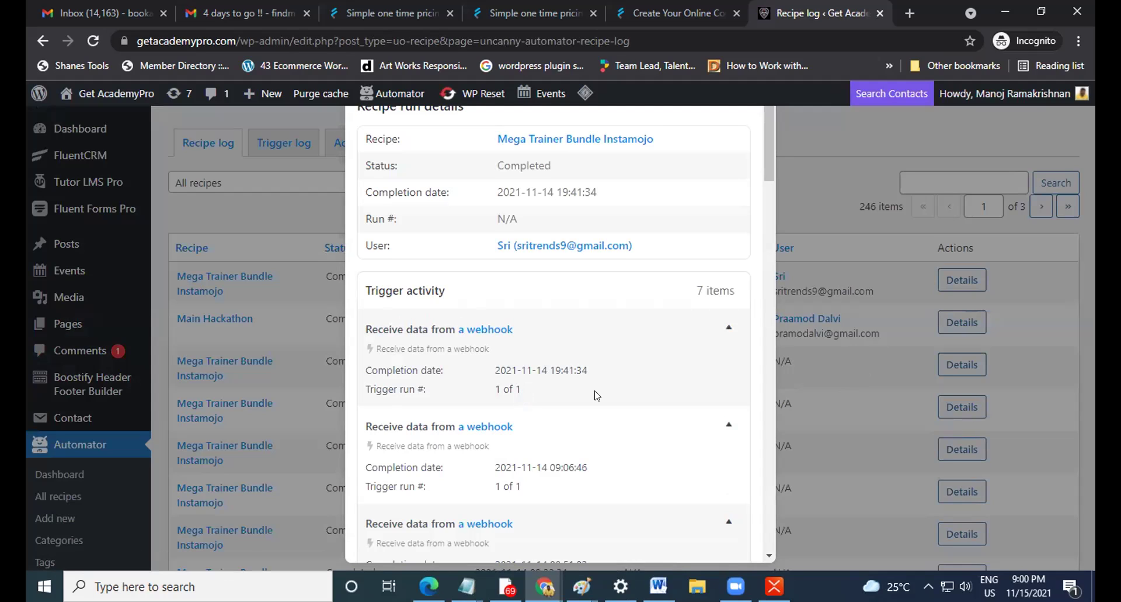
scroll(596, 396, "down", 4)
scroll(659, 348, "down", 5)
scroll(637, 358, "down", 4)
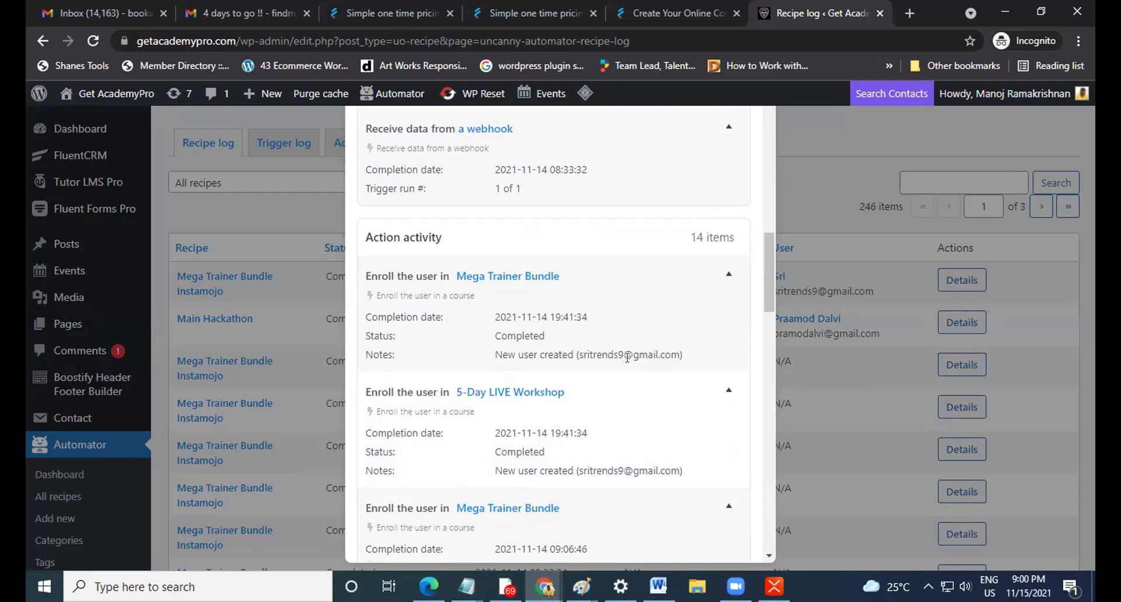
scroll(627, 357, "down", 10)
scroll(627, 357, "down", 10)
scroll(630, 361, "up", 1)
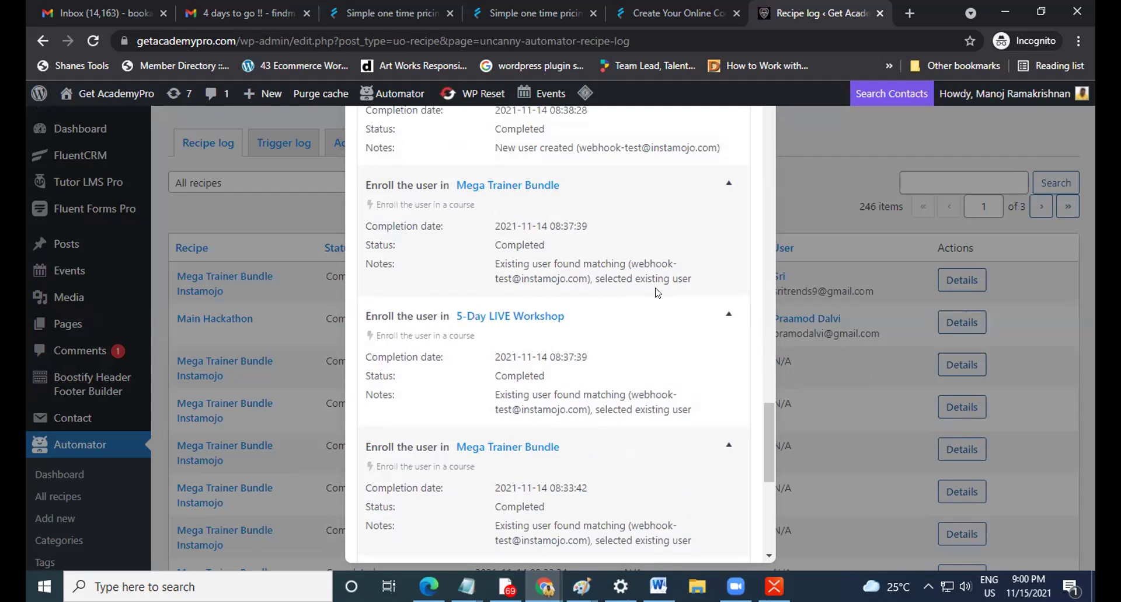
scroll(643, 299, "down", 4)
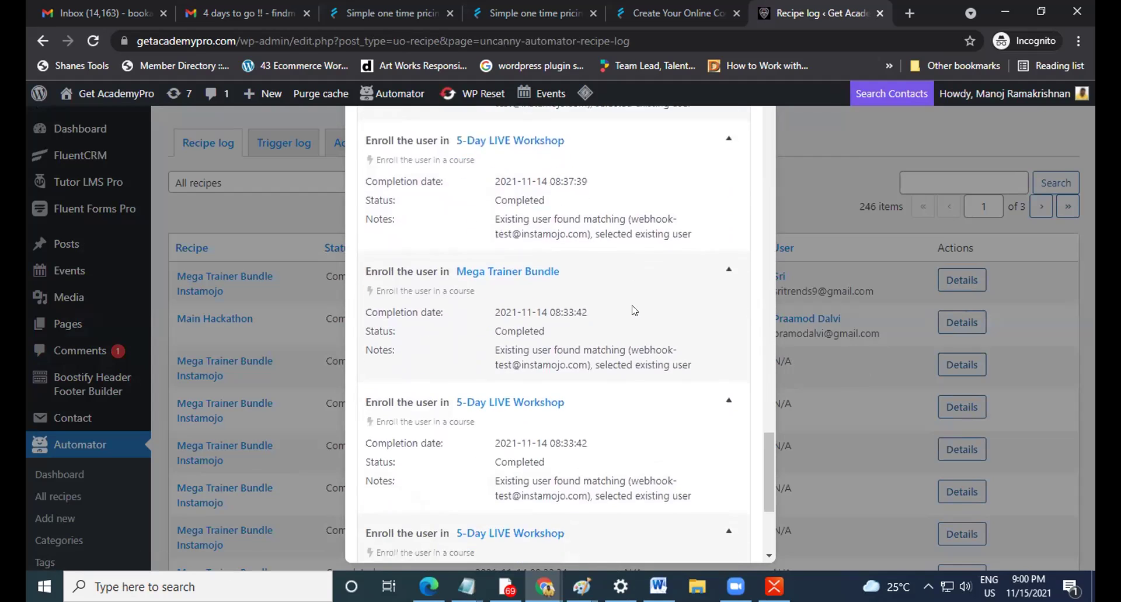
scroll(635, 310, "down", 1)
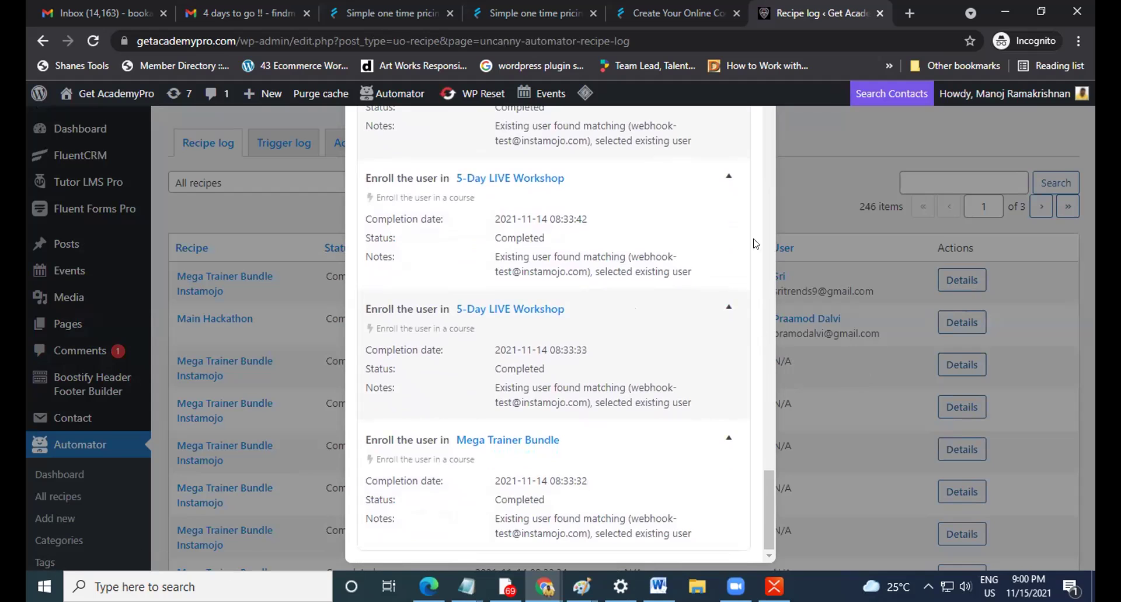
scroll(756, 243, "up", 12)
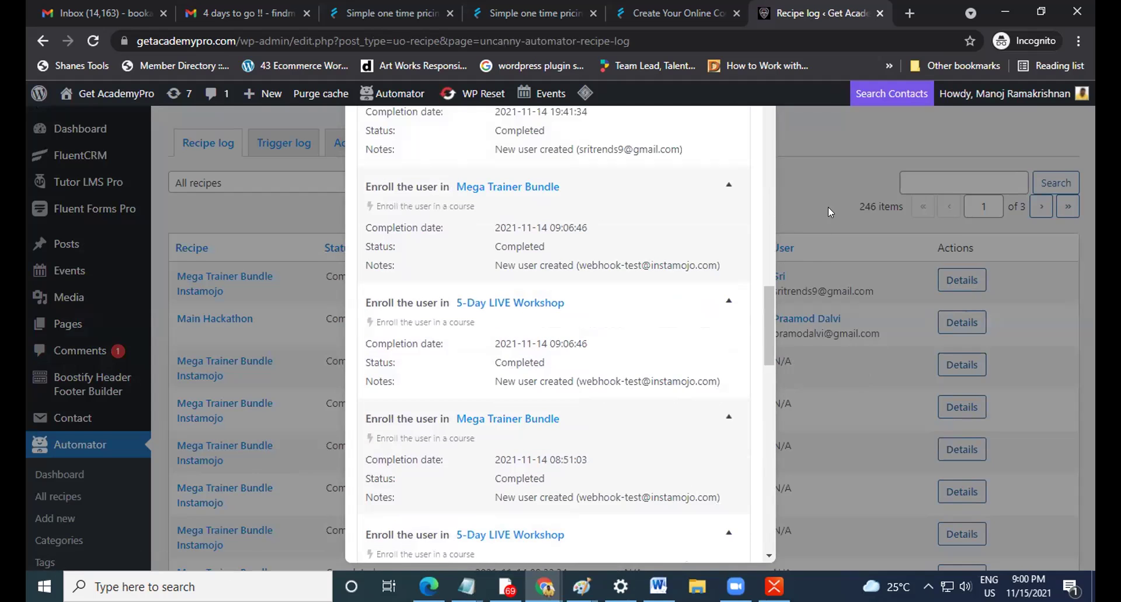
left_click(828, 207)
scroll(756, 435, "down", 5)
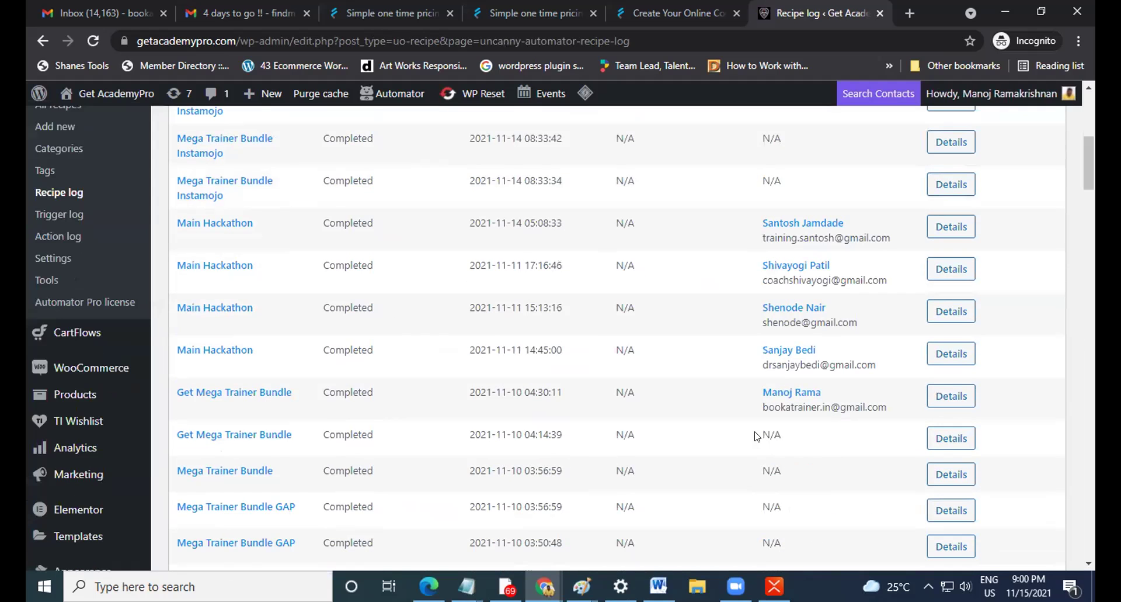
scroll(756, 436, "down", 1)
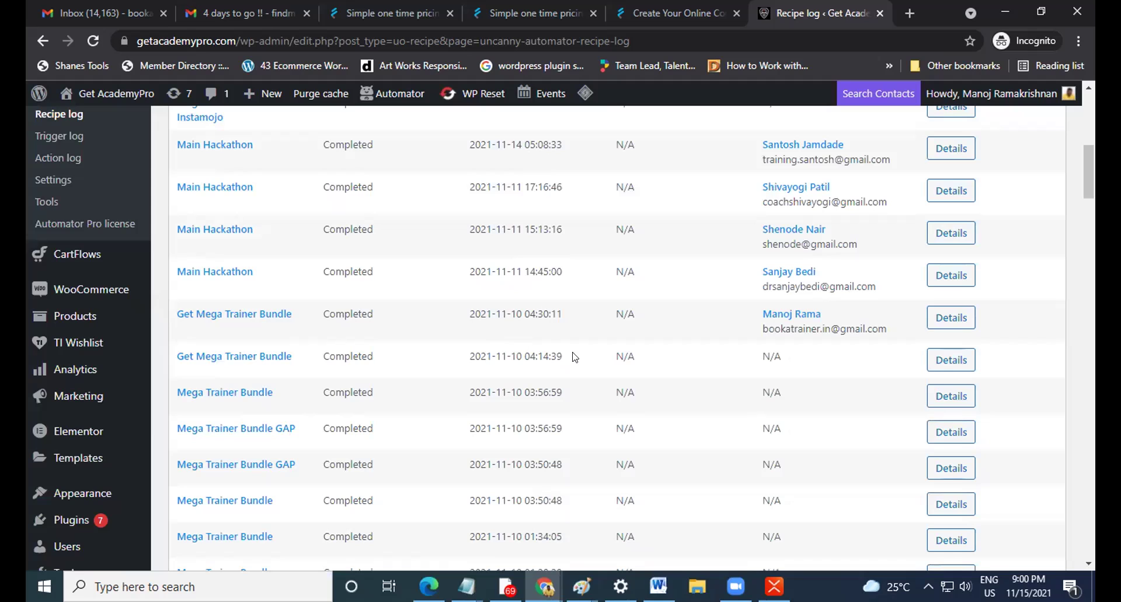
left_click(963, 360)
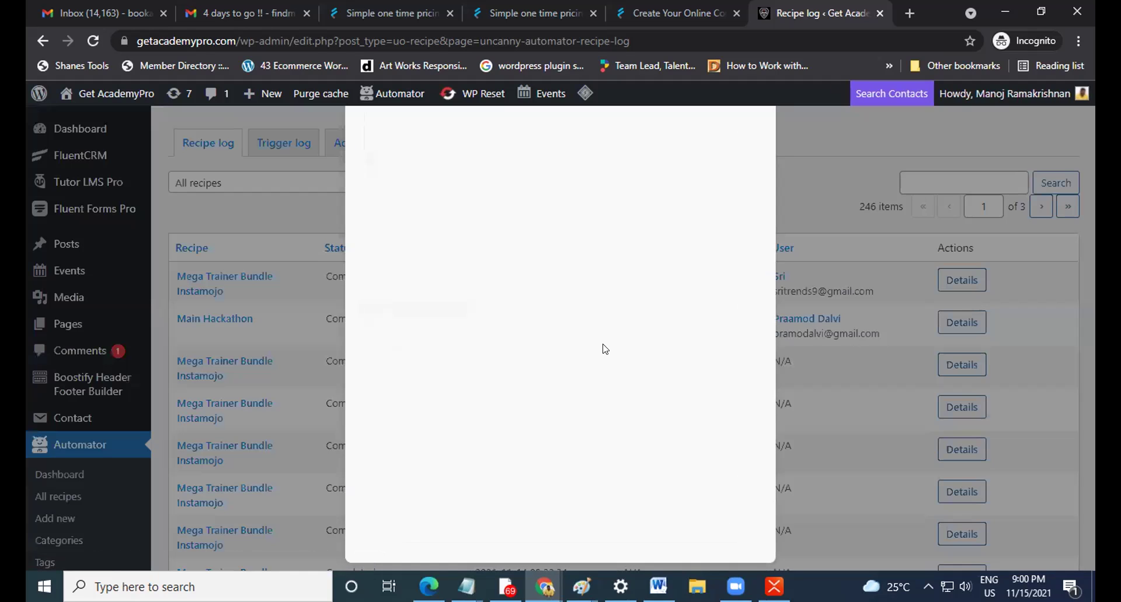
scroll(605, 349, "down", 5)
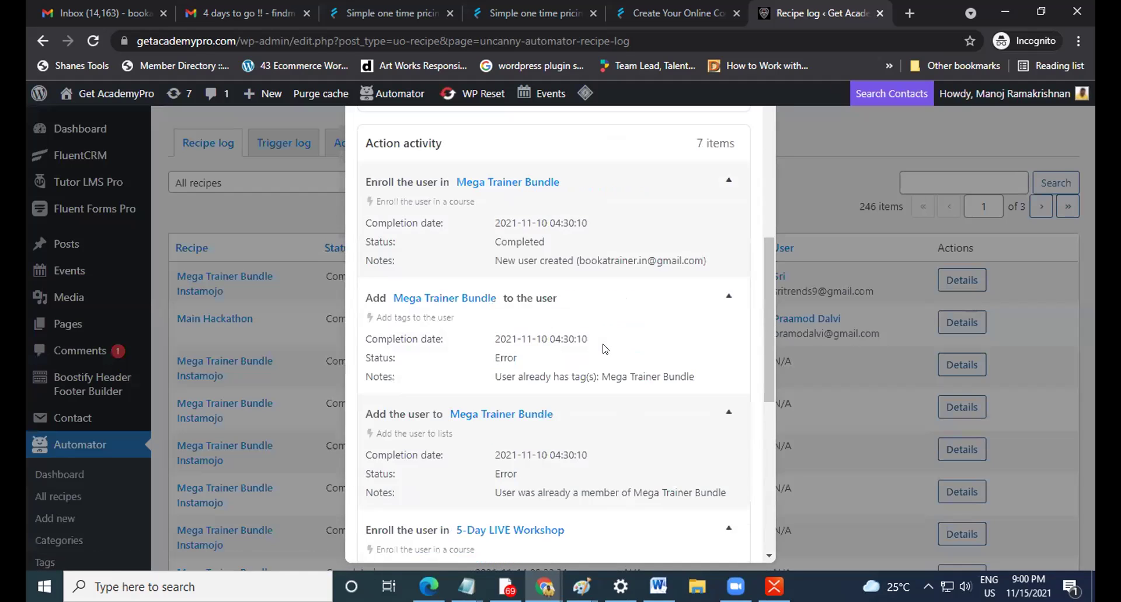
scroll(605, 348, "down", 4)
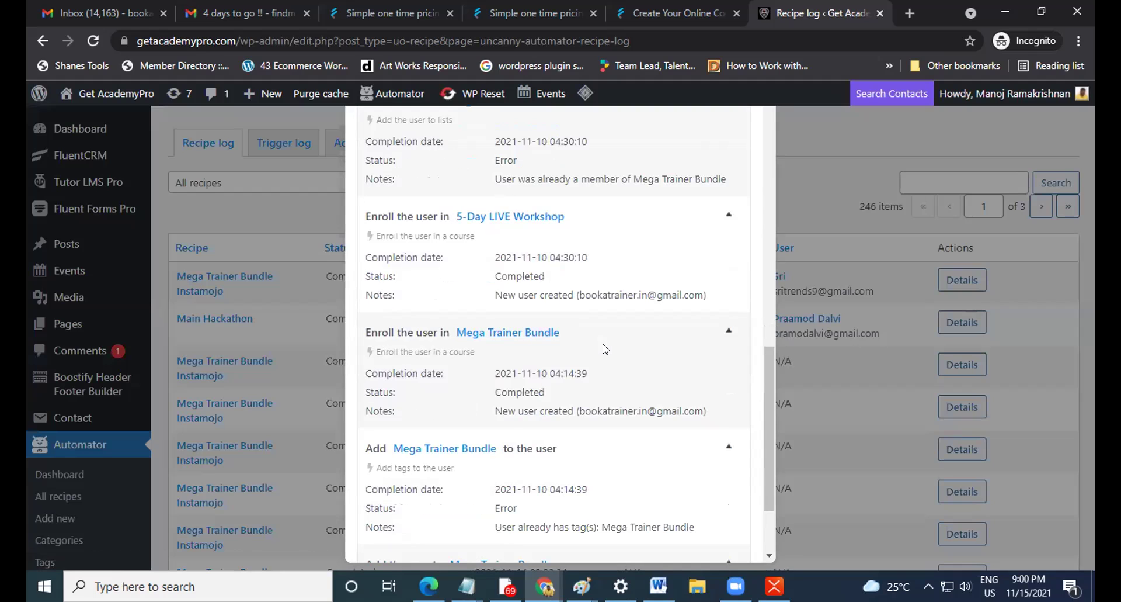
scroll(605, 349, "down", 2)
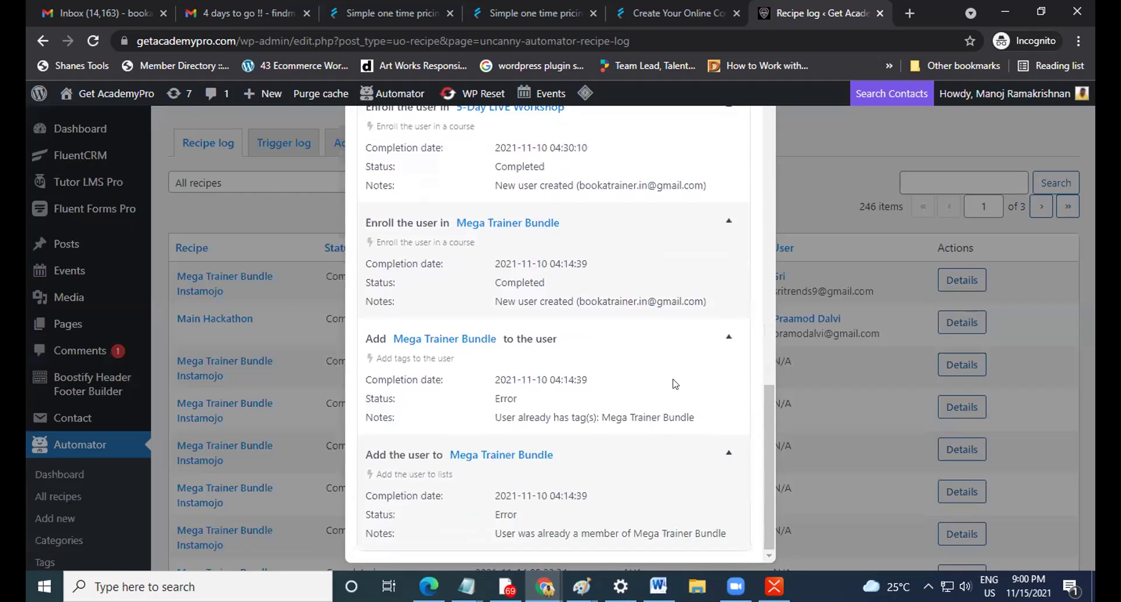
left_click(856, 281)
Open a New Hackathon run's details and scroll through its action results.
scroll(851, 358, "down", 15)
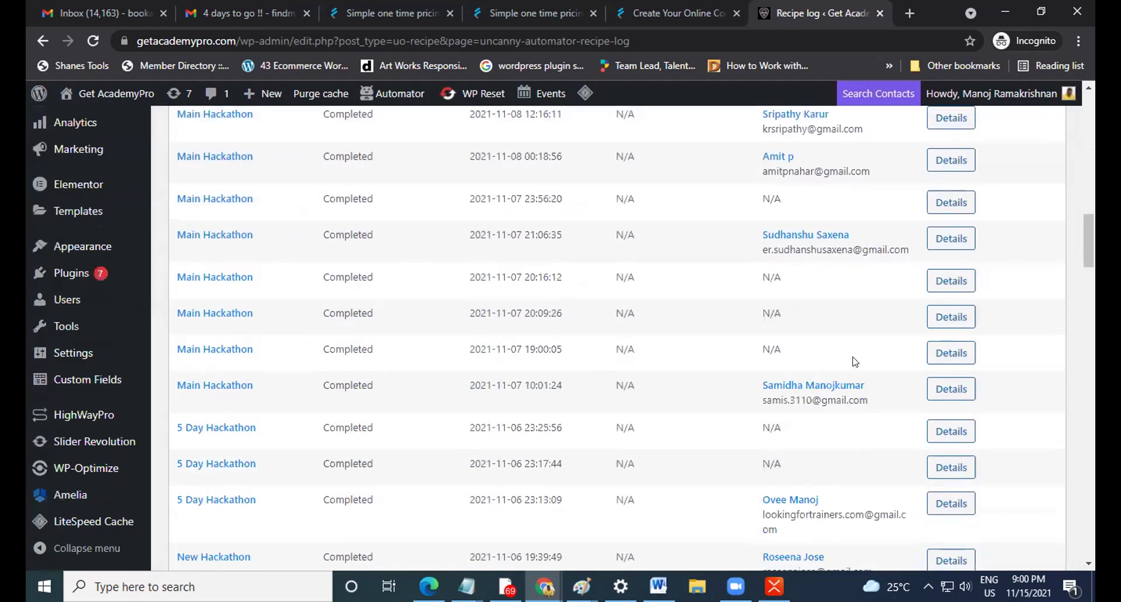
scroll(851, 357, "down", 1)
scroll(853, 361, "down", 4)
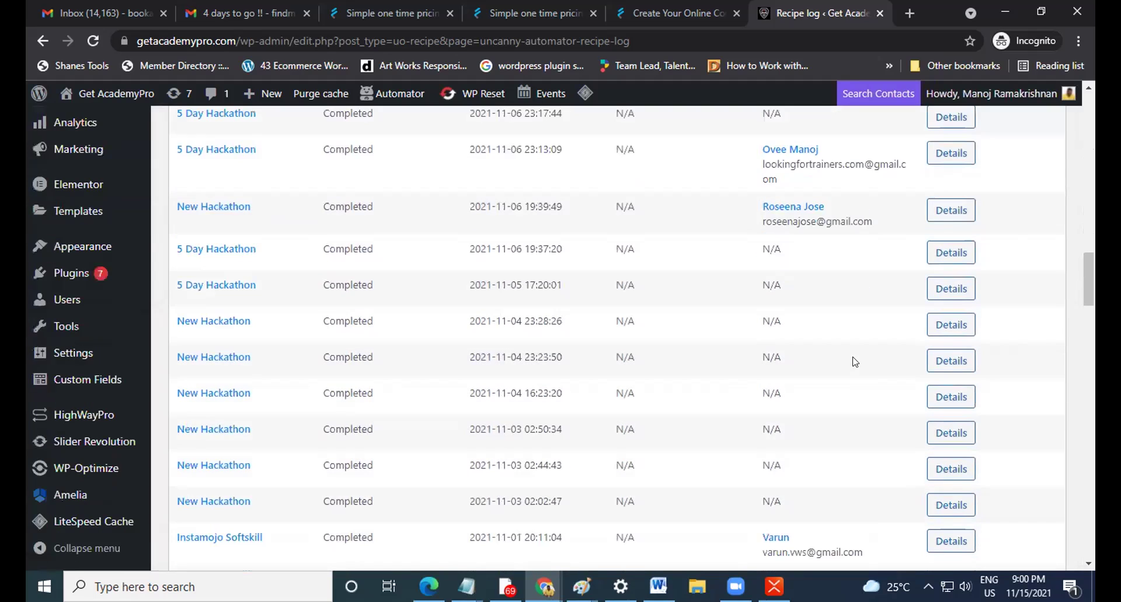
left_click(947, 357)
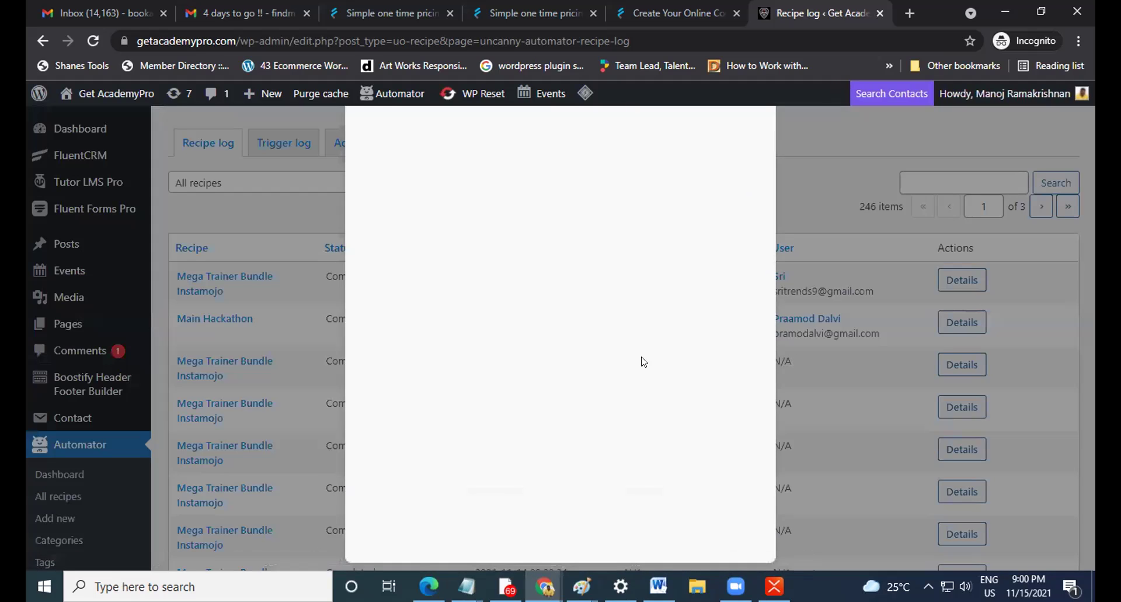
scroll(643, 361, "down", 10)
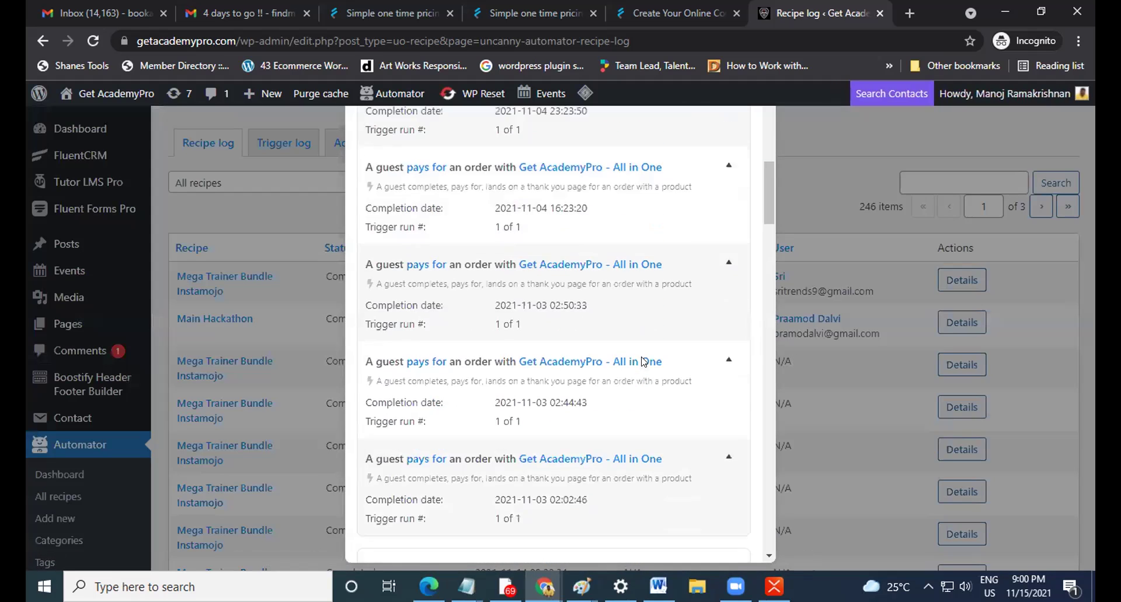
scroll(644, 361, "down", 3)
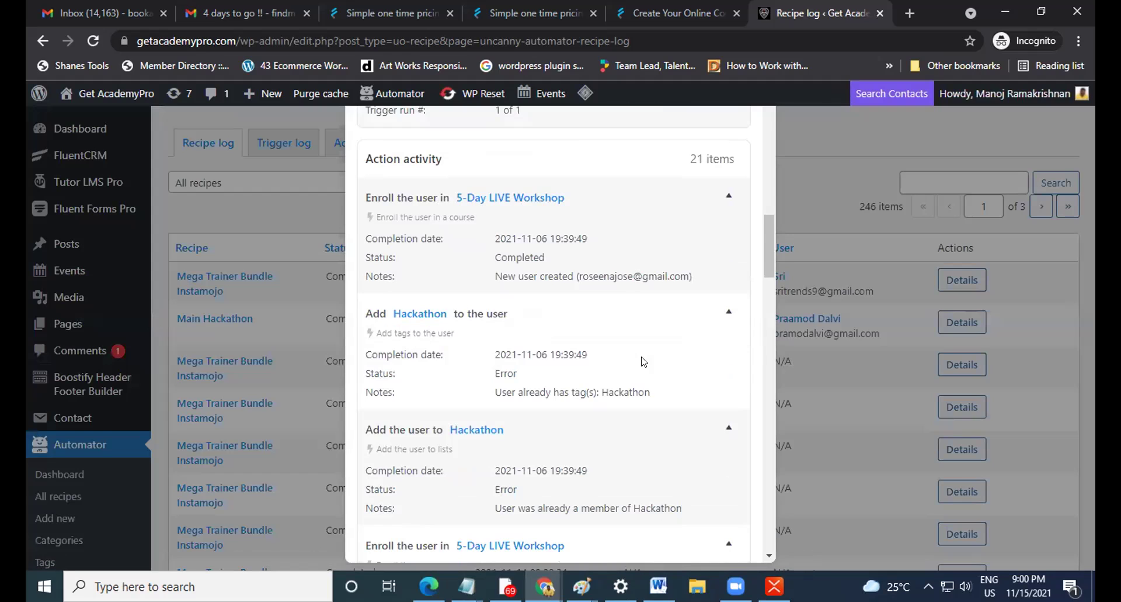
scroll(644, 361, "down", 5)
scroll(644, 361, "down", 7)
scroll(644, 361, "down", 8)
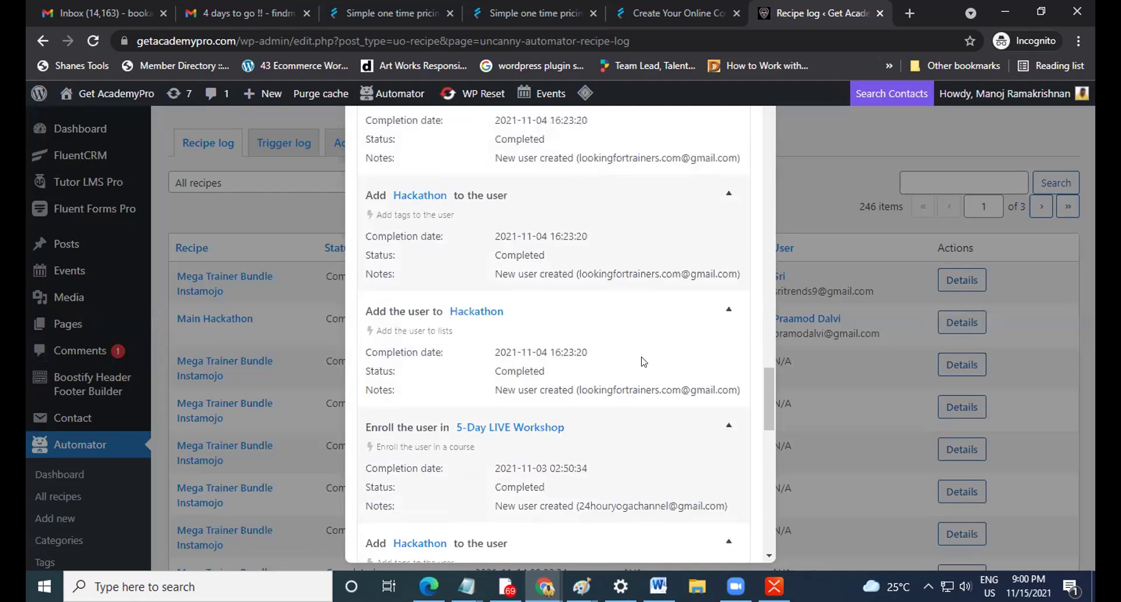
scroll(643, 361, "down", 6)
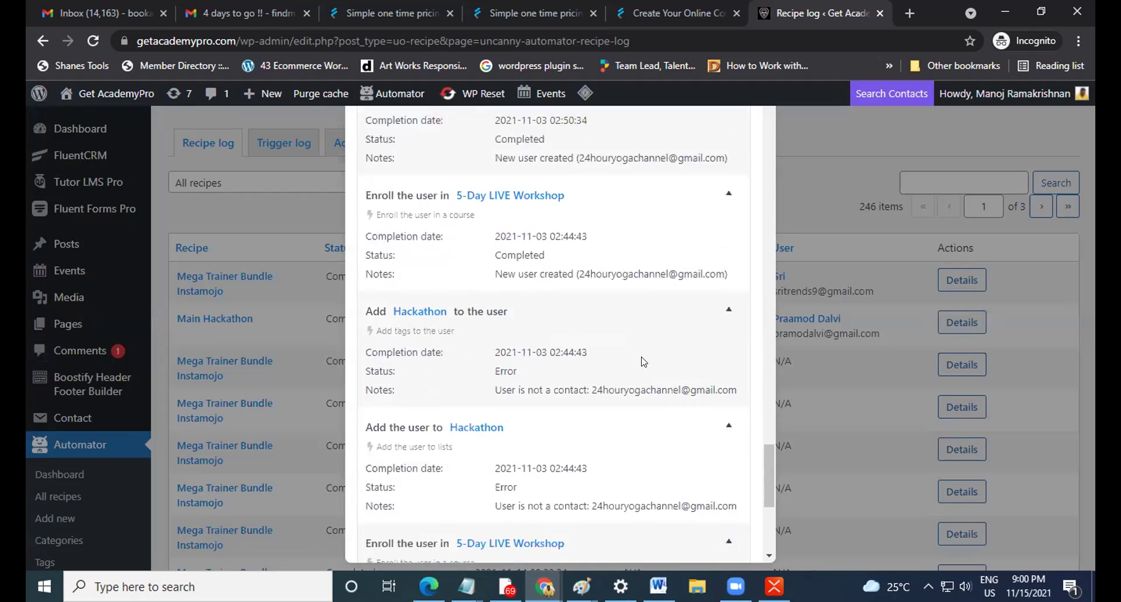
scroll(644, 362, "down", 4)
scroll(578, 374, "up", 4)
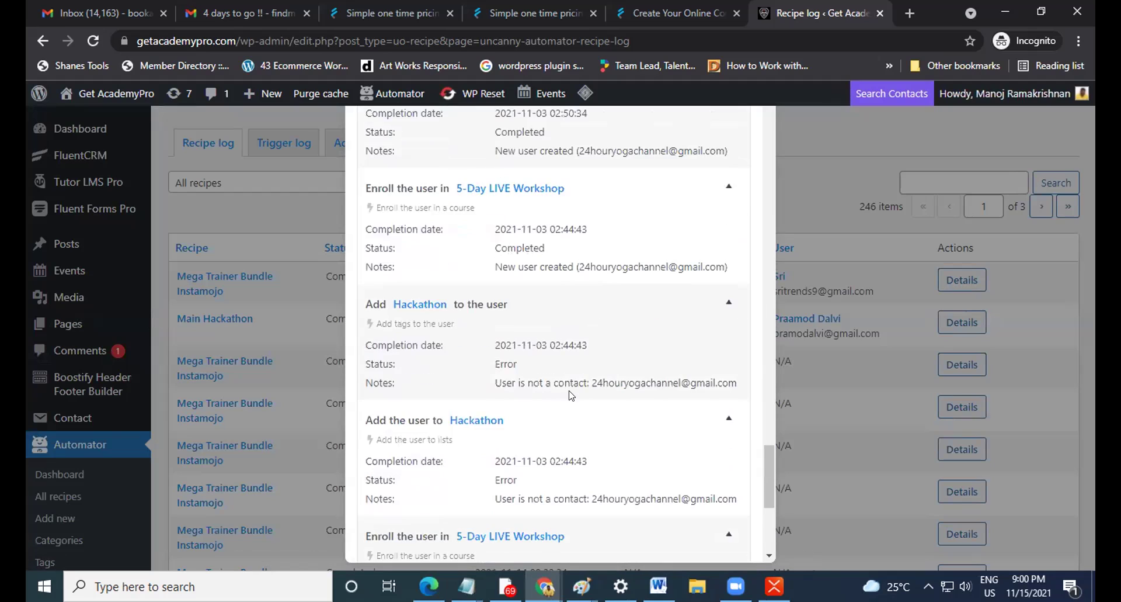
scroll(569, 395, "down", 3)
Highlight the 'User is not a contact' error note, then close the details.
left_click_drag(489, 342, 737, 345)
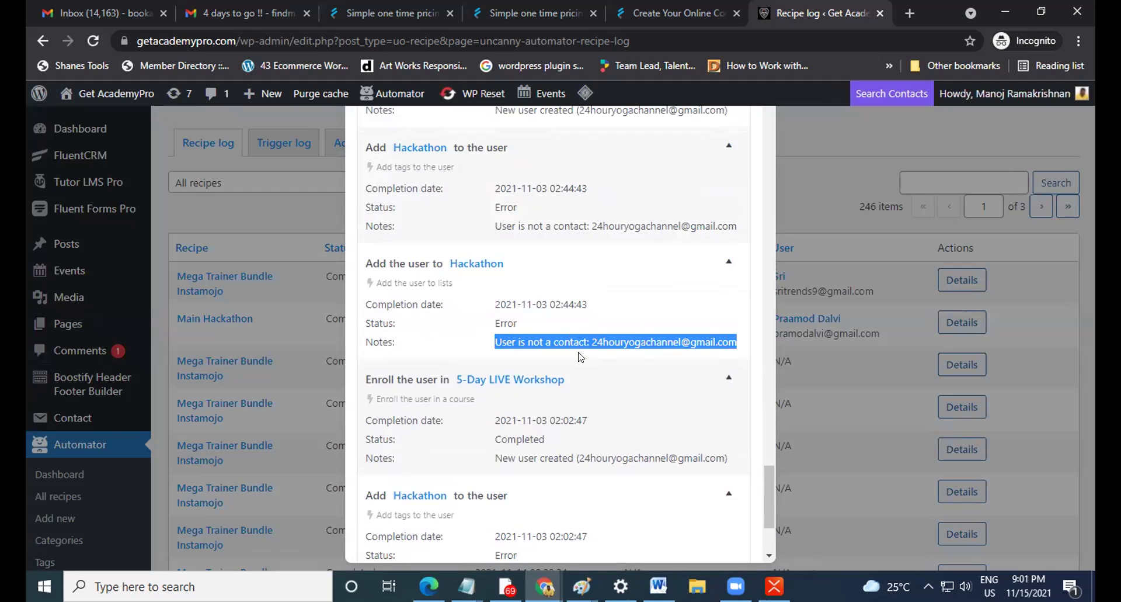
left_click(507, 343)
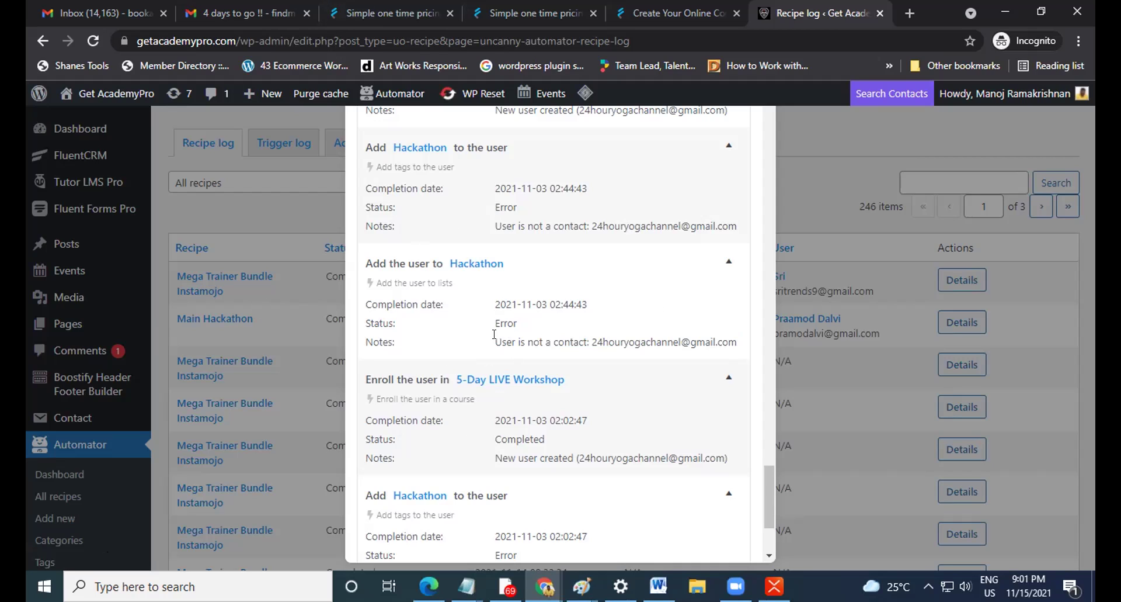
left_click_drag(494, 333, 611, 339)
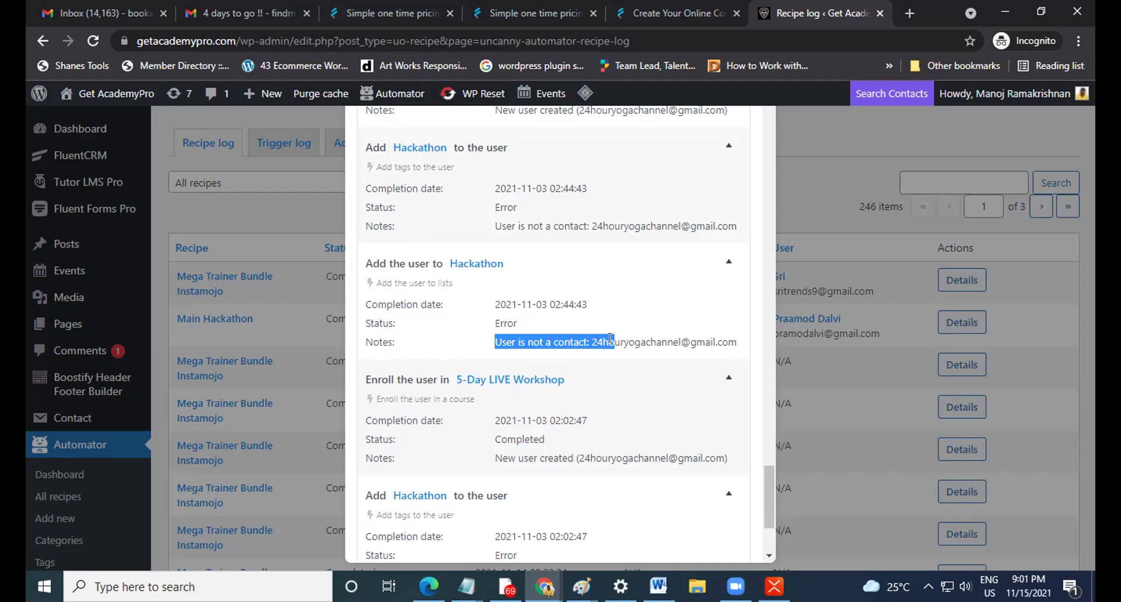
left_click(809, 182)
Open the details of the New Hackathon run from 2021-11-03.
scroll(123, 350, "up", 8)
scroll(123, 349, "up", 3)
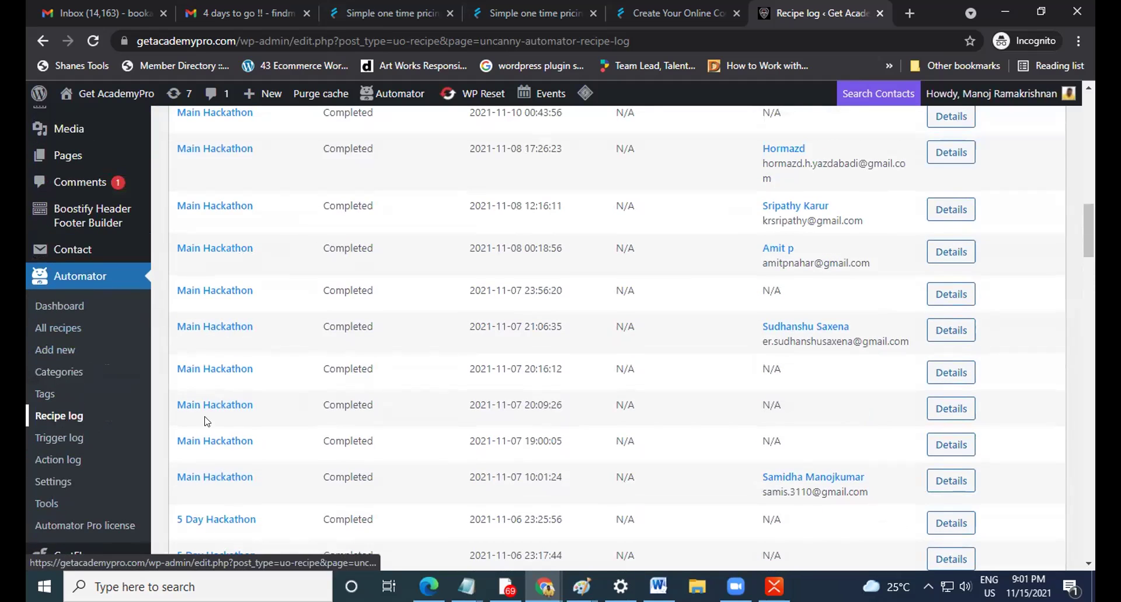
scroll(817, 461, "down", 3)
scroll(818, 463, "up", 8)
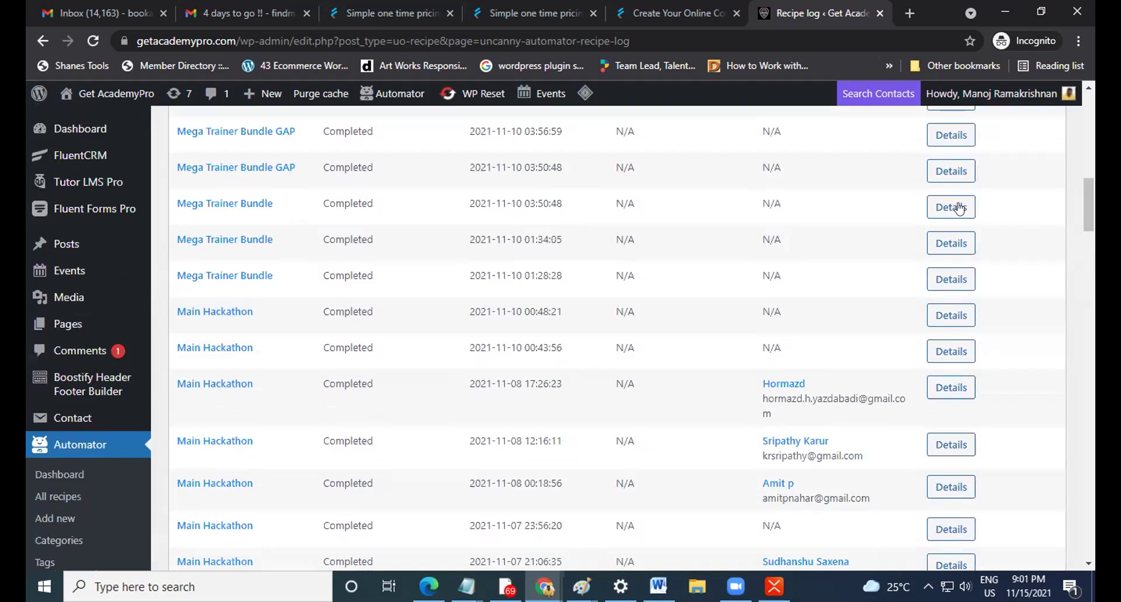
scroll(882, 480, "down", 6)
scroll(870, 448, "down", 5)
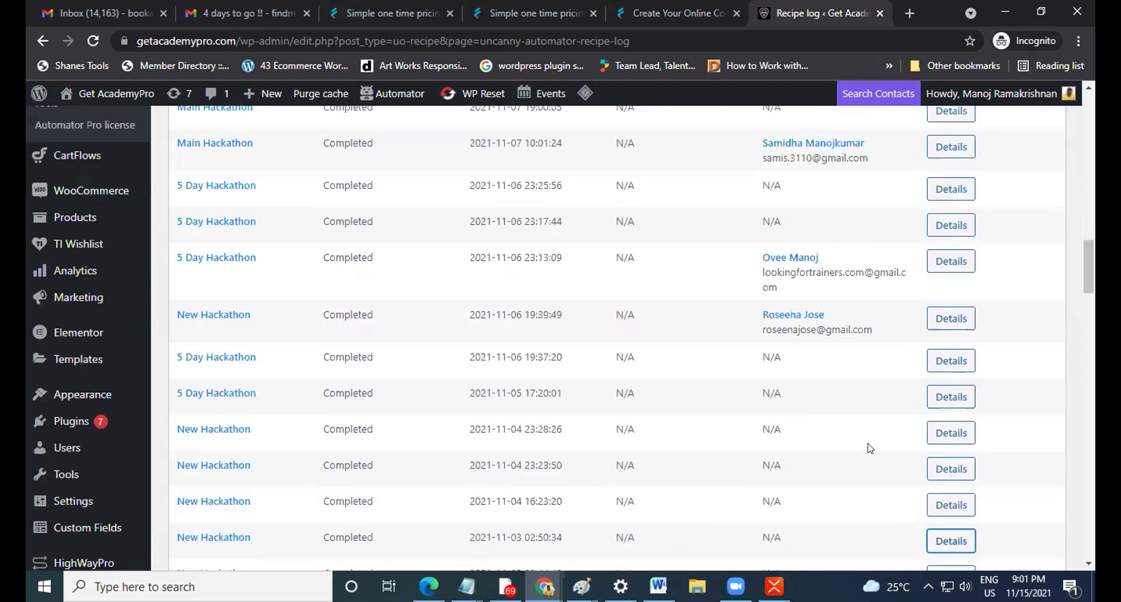
left_click(959, 487)
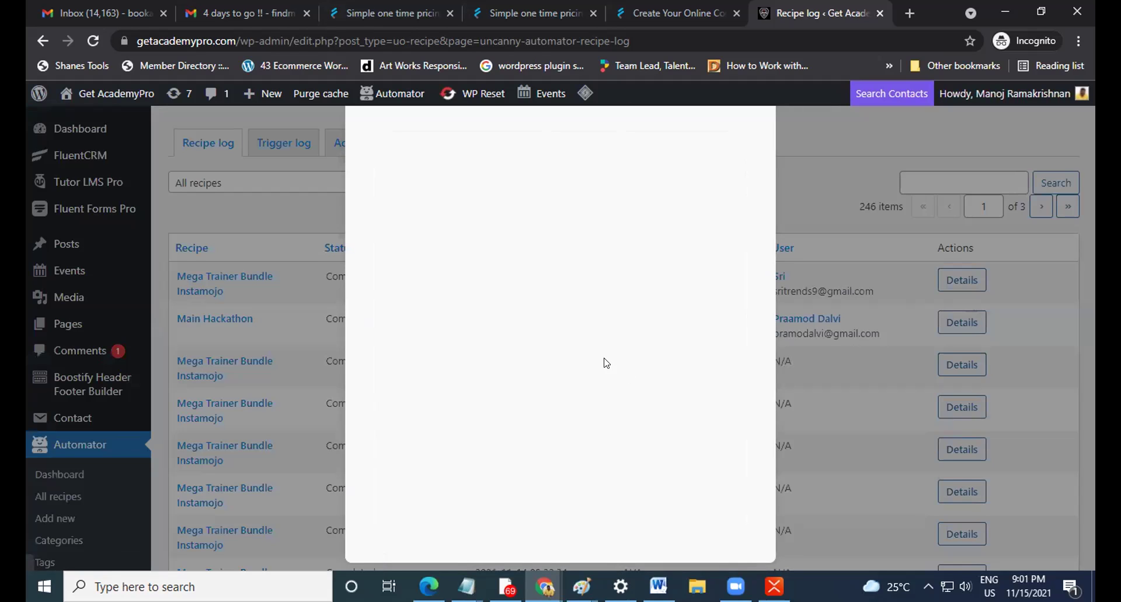
Highlight the 'User already has tag(s): Hackathon' error in Action activity, then close the details.
scroll(605, 356, "down", 2)
scroll(605, 362, "down", 10)
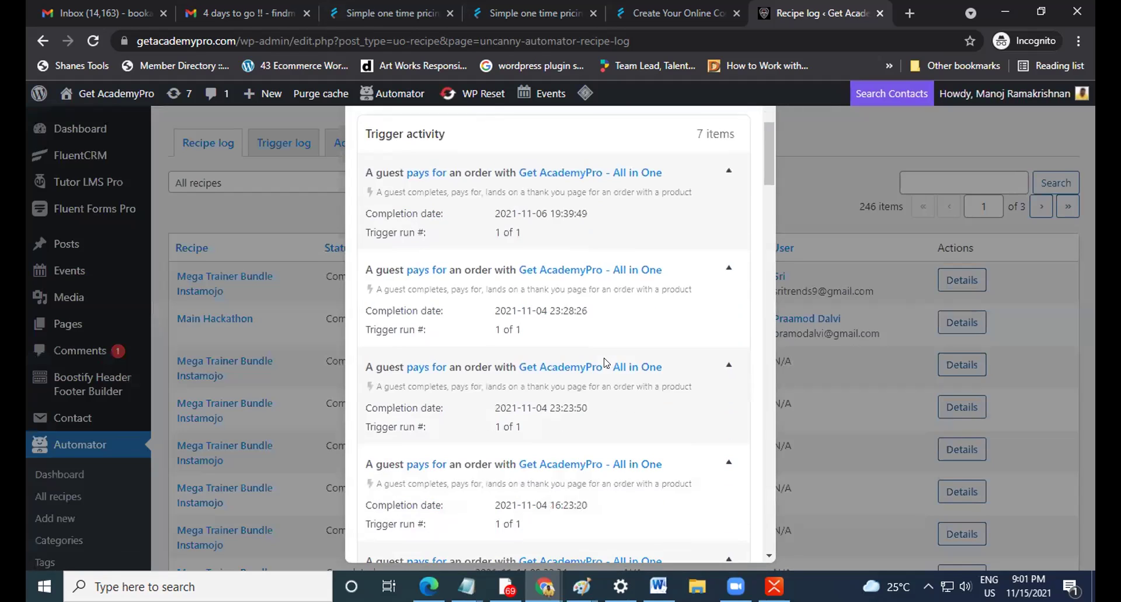
scroll(605, 362, "down", 5)
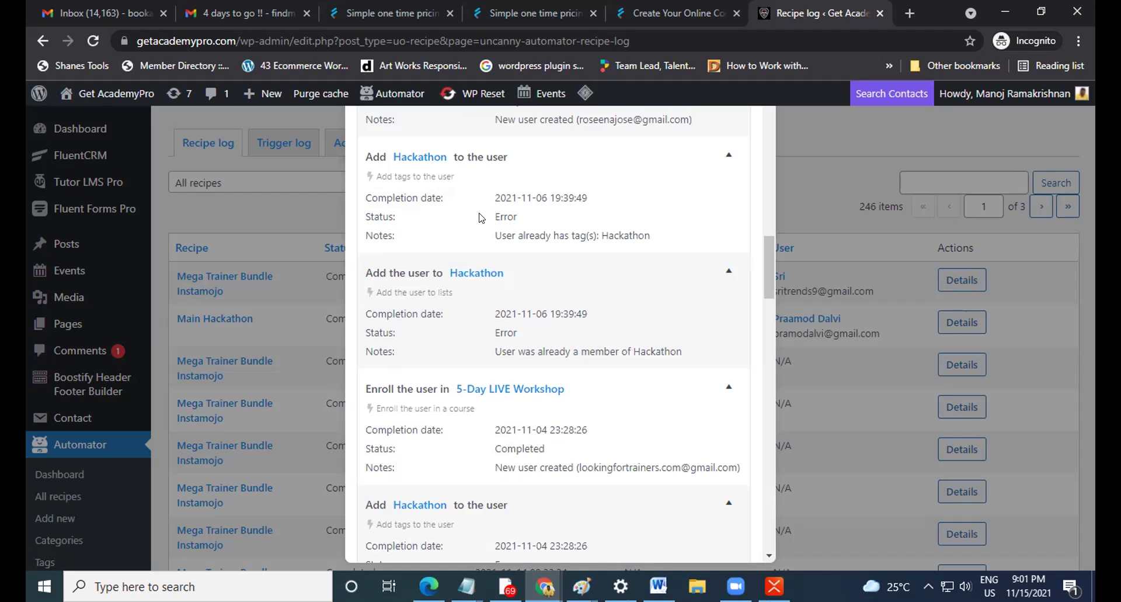
double_click(538, 219)
left_click_drag(489, 239, 650, 242)
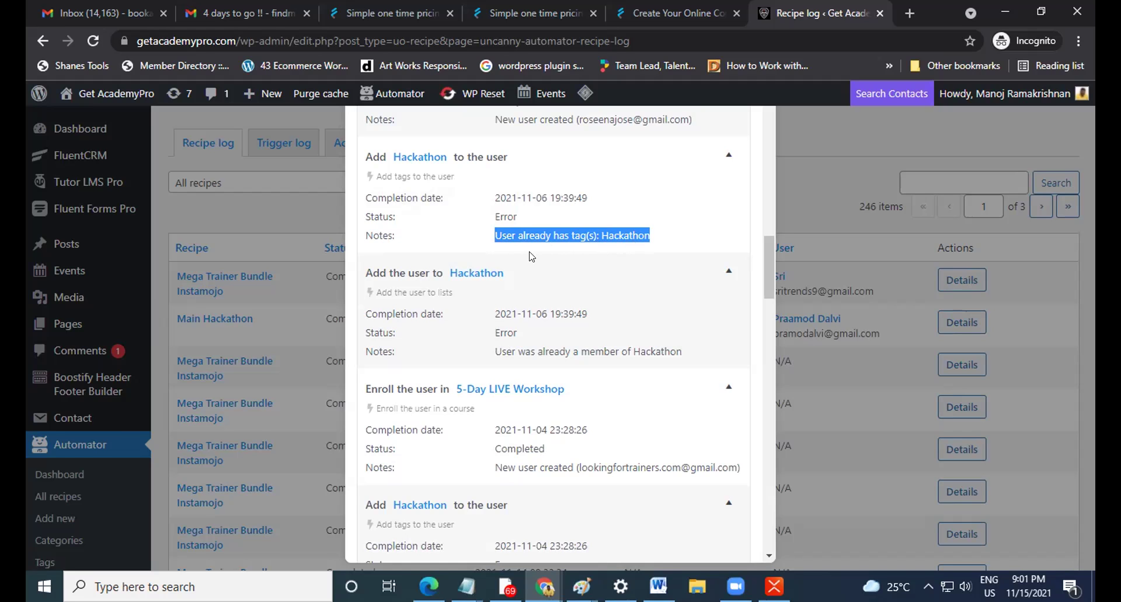
left_click(280, 221)
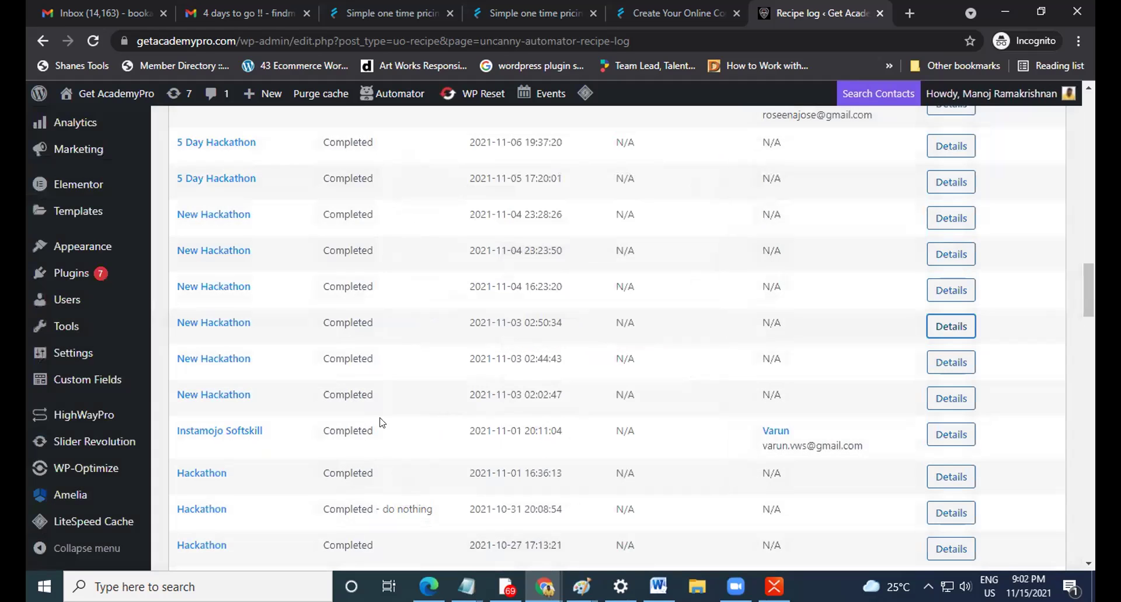
Open WooCommerce's All Products list from the admin sidebar.
scroll(391, 399, "up", 10)
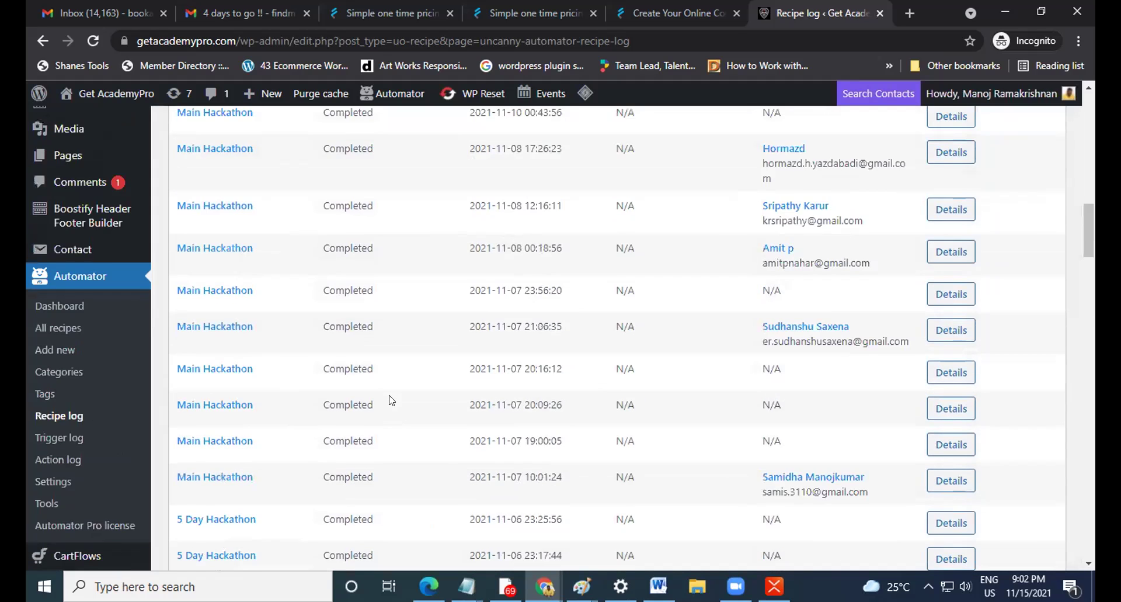
scroll(392, 399, "up", 5)
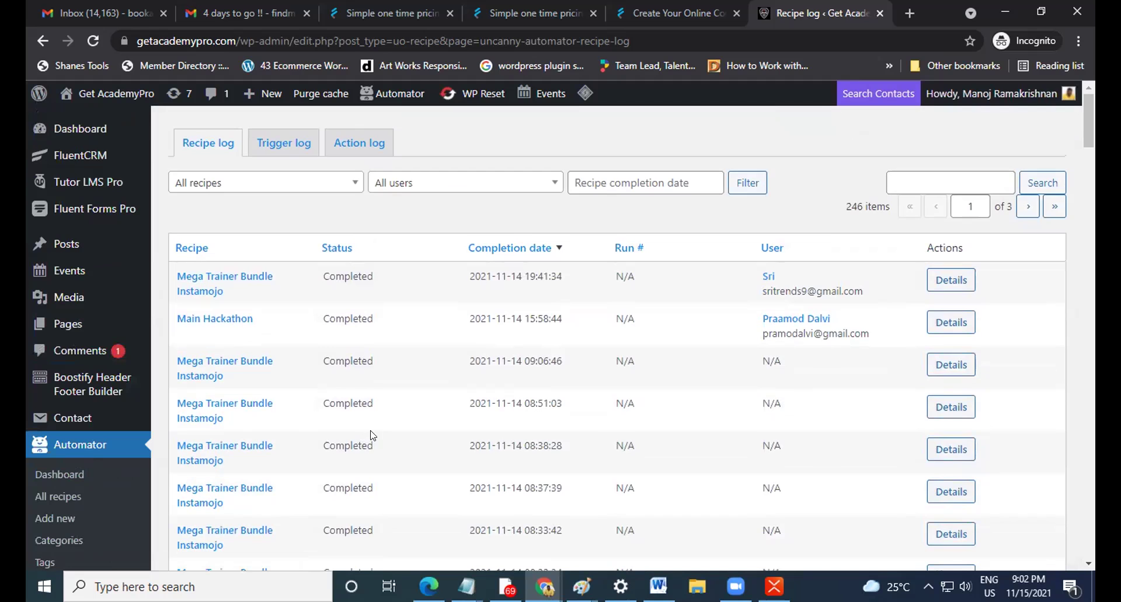
scroll(101, 372, "down", 2)
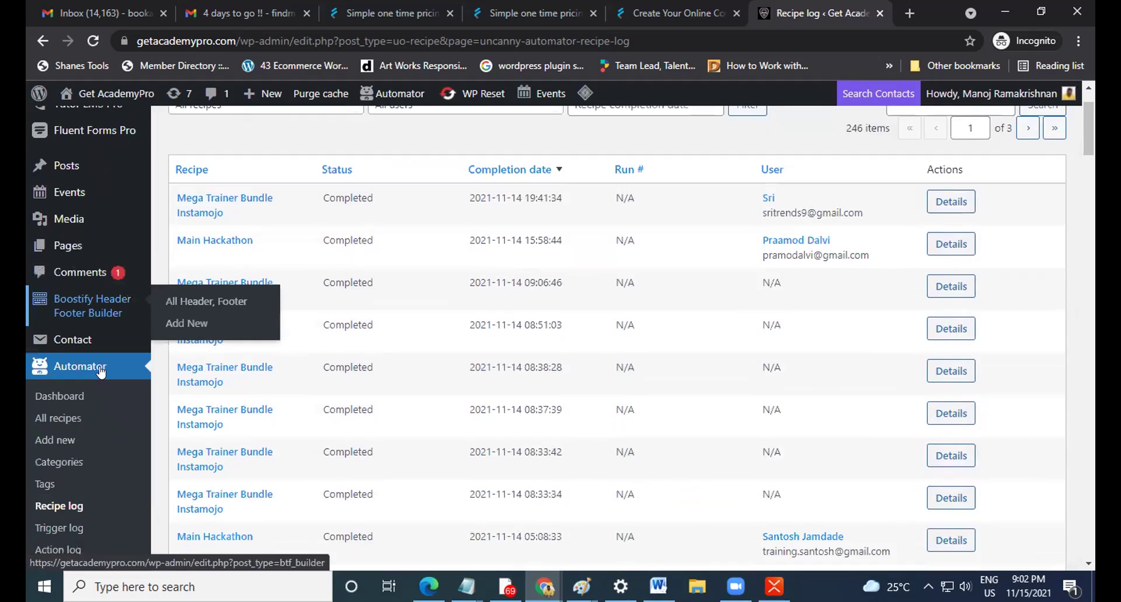
scroll(110, 381, "up", 2)
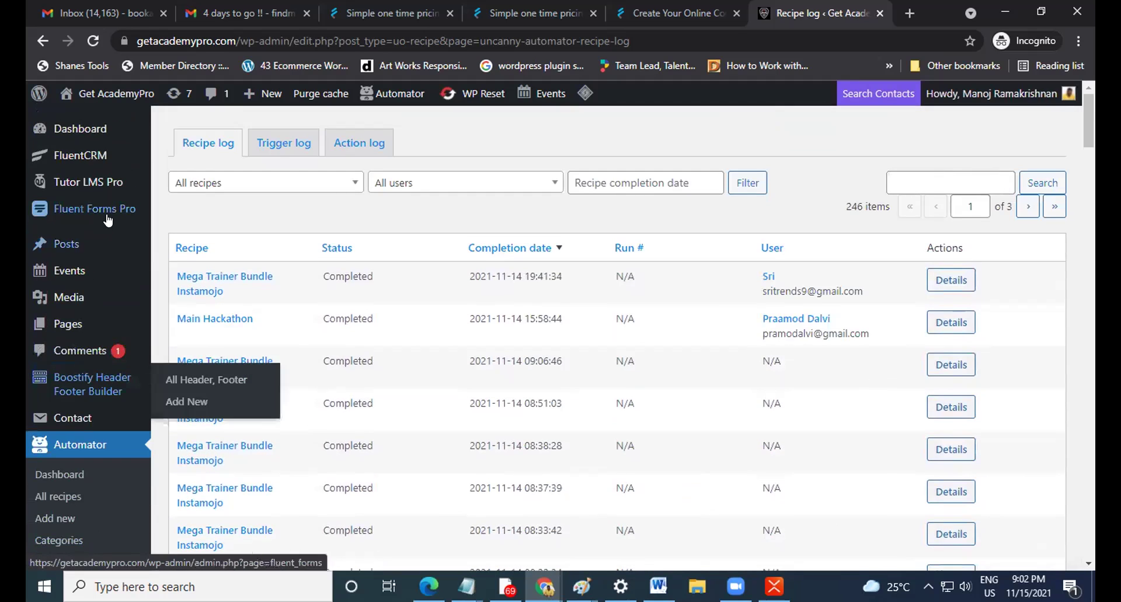
scroll(145, 374, "down", 9)
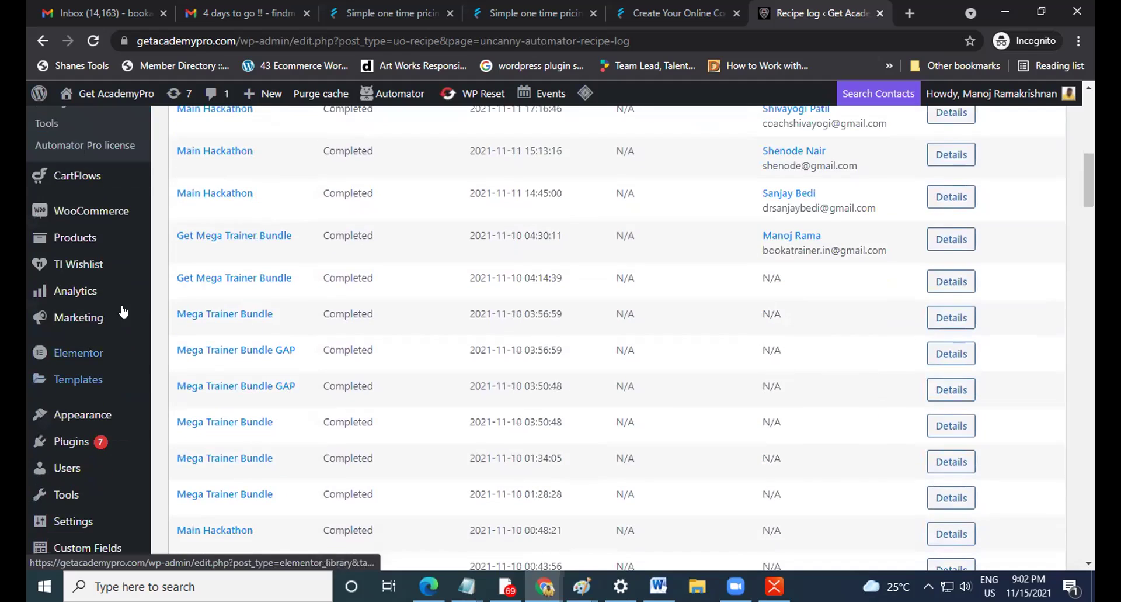
mouse_move(75, 244)
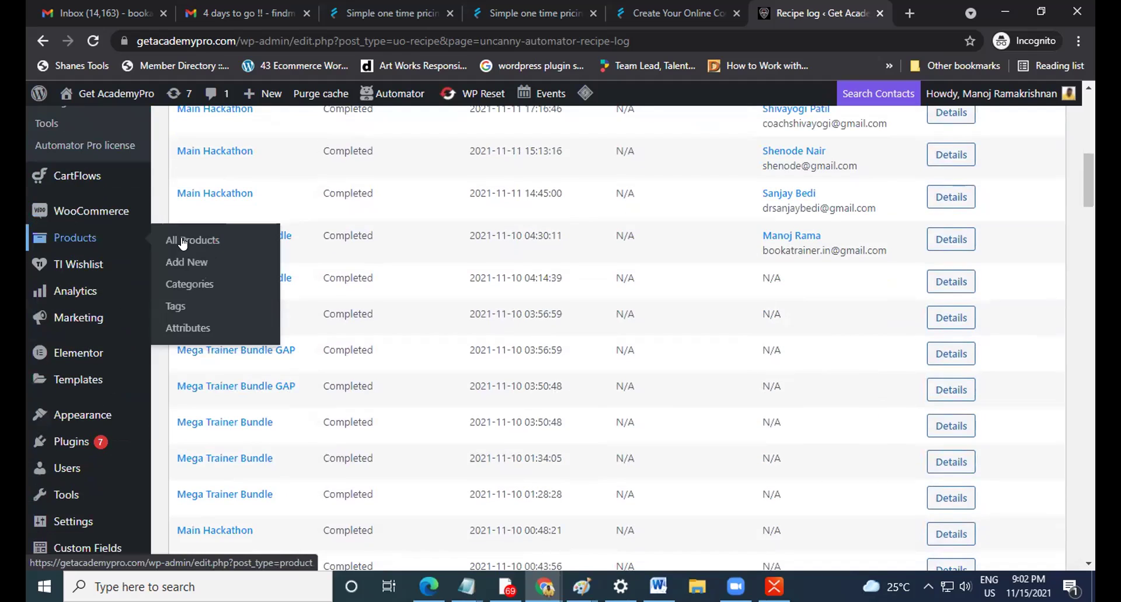
left_click(211, 244)
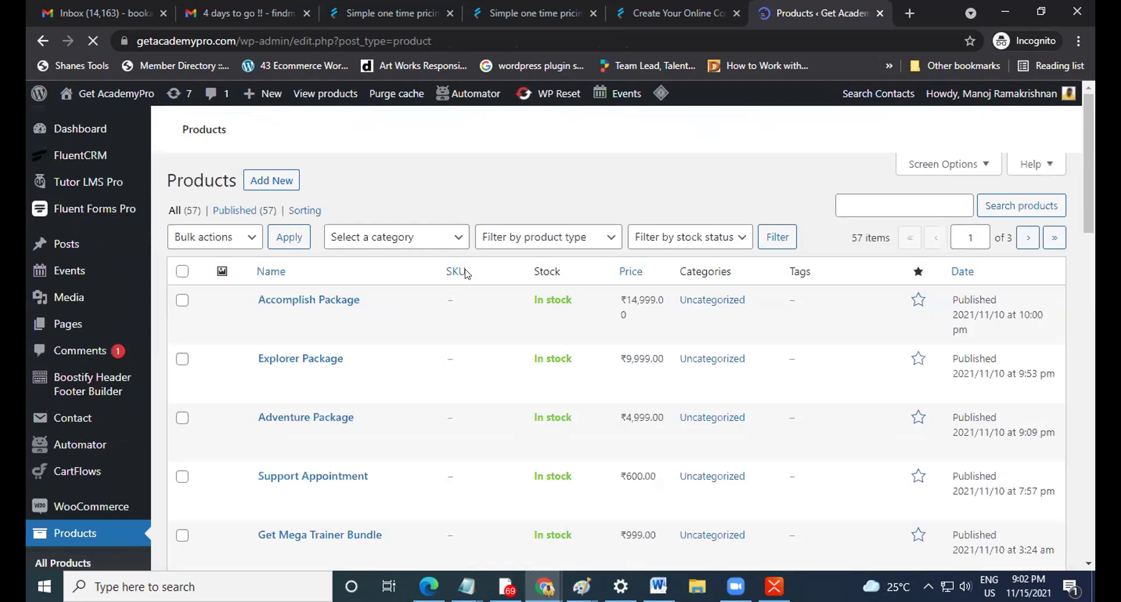
Edit the Get Mega Trainer Bundle product and scroll down to its Product data box.
scroll(468, 273, "down", 5)
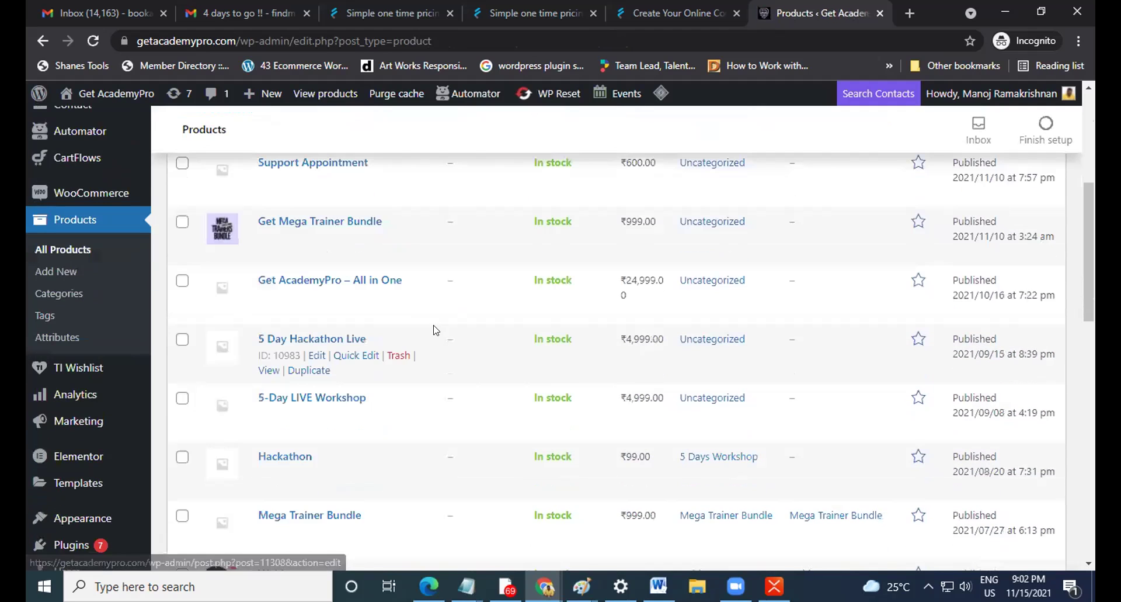
left_click(316, 238)
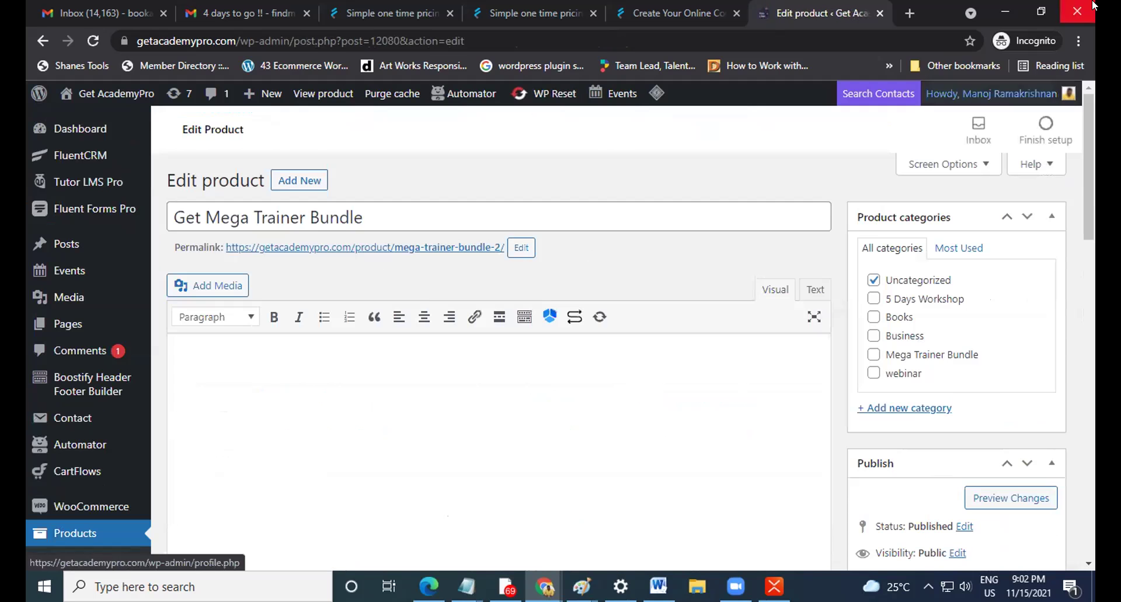
scroll(711, 247, "down", 15)
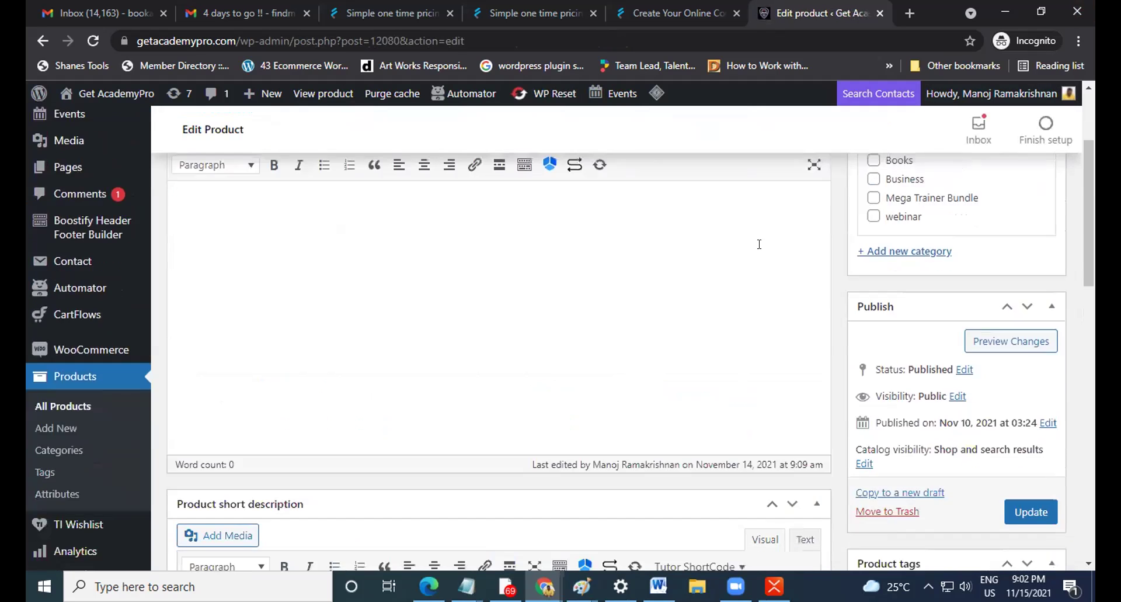
scroll(770, 279, "down", 3)
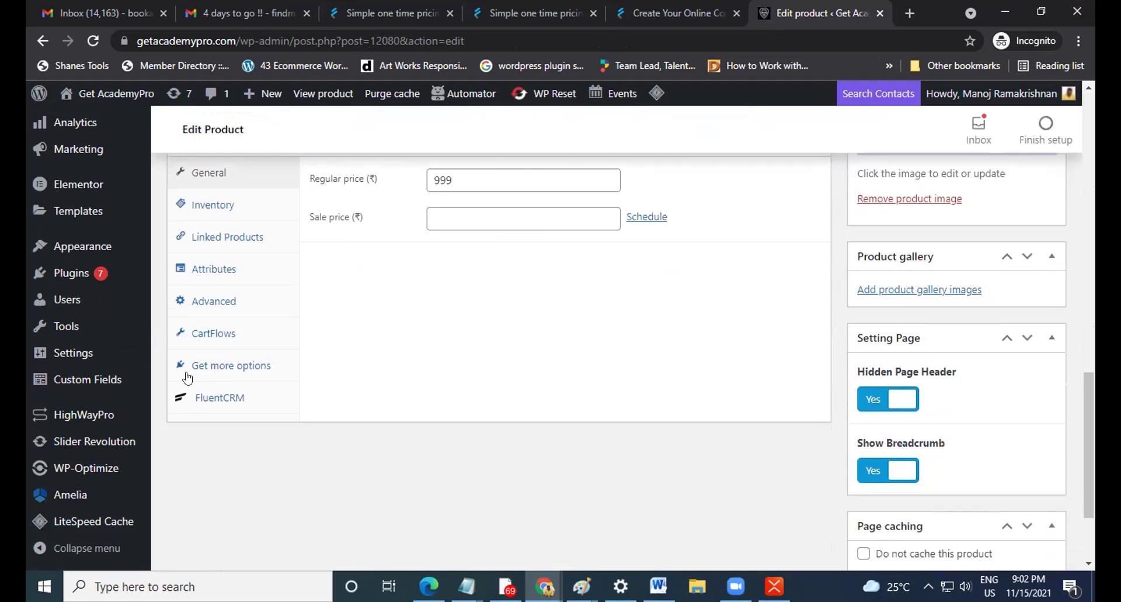
Show the product's FluentCRM settings and browse the Add Tags list without changing it.
left_click(224, 400)
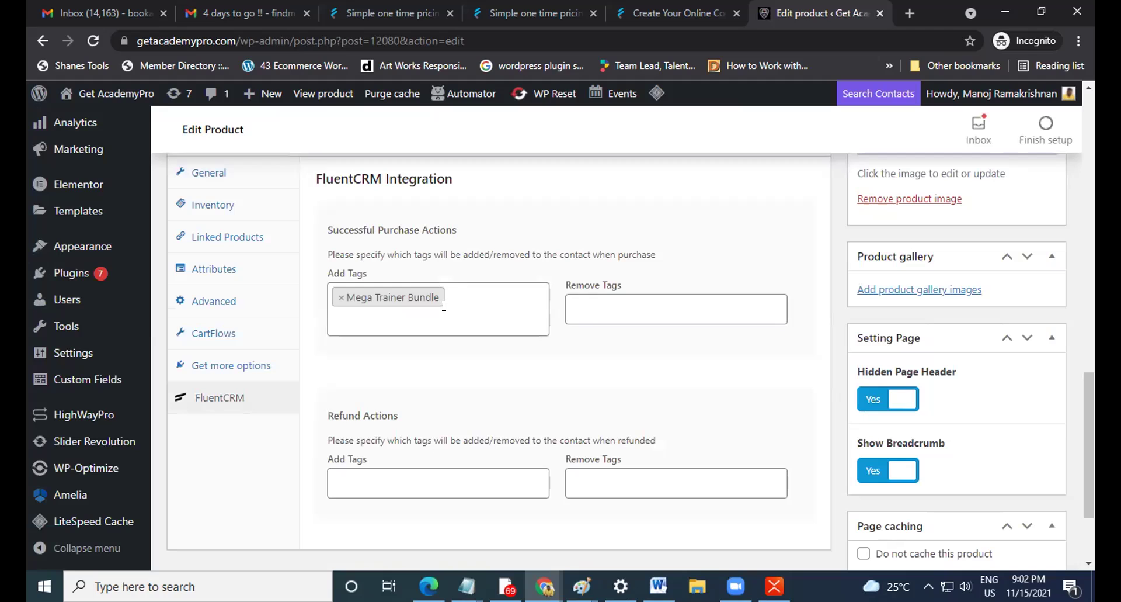
left_click(476, 322)
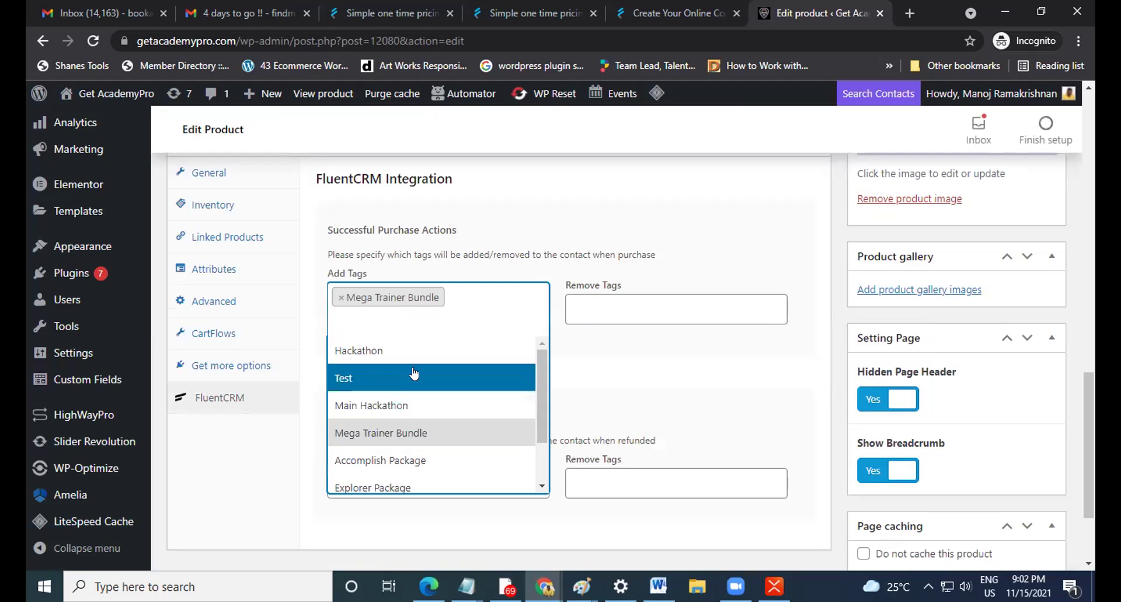
scroll(415, 459, "down", 1)
scroll(412, 460, "up", 1)
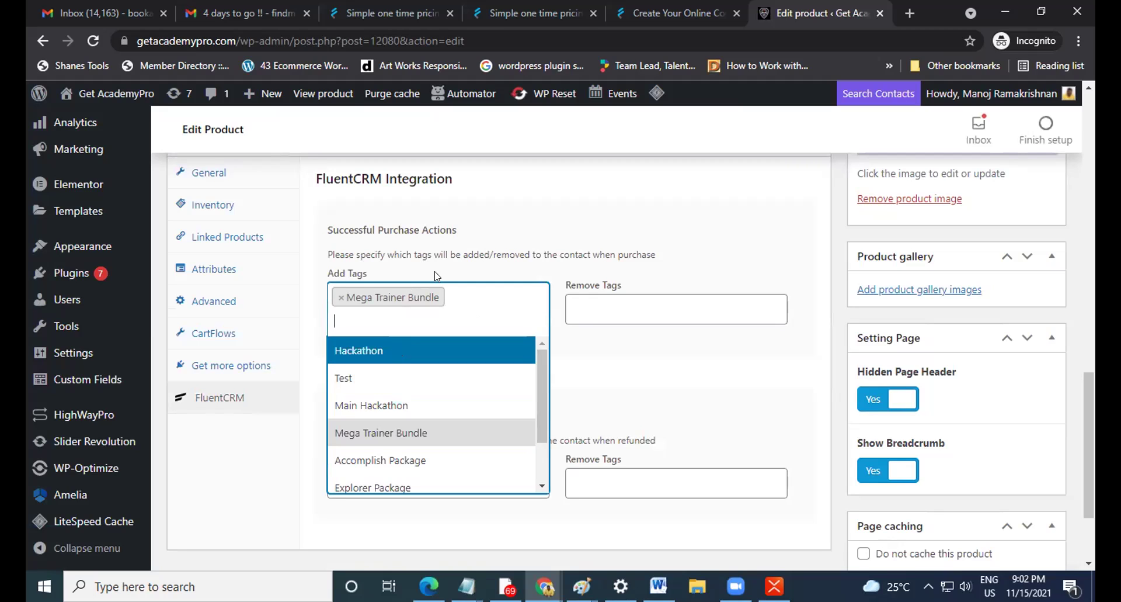
left_click(429, 248)
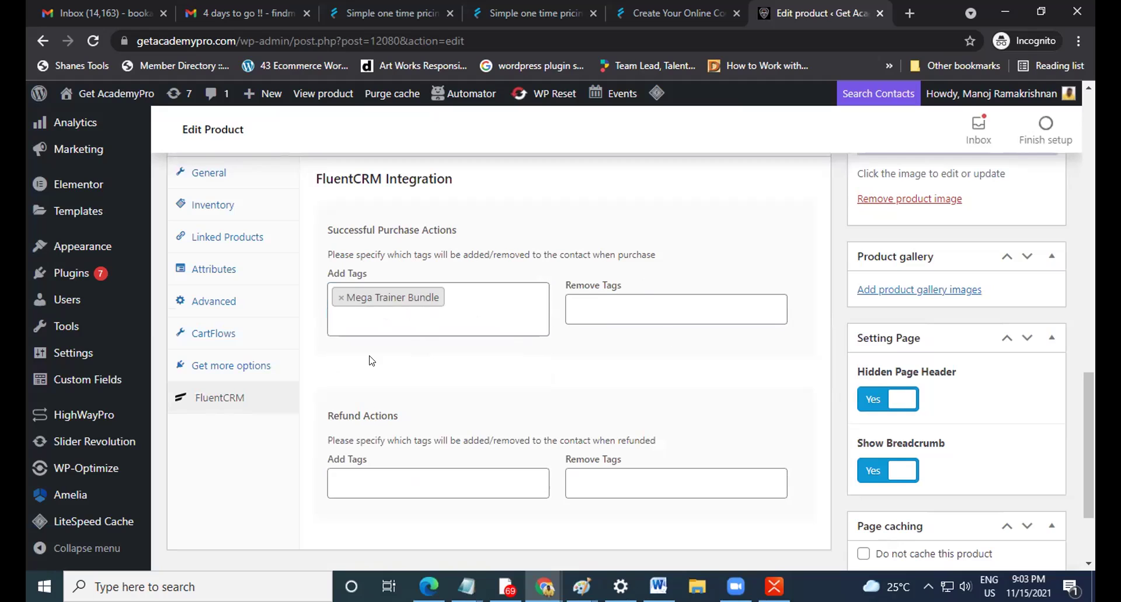
Add Hackathon to Remove Tags, then take it back out so Remove Tags stays empty.
left_click(700, 299)
left_click(658, 337)
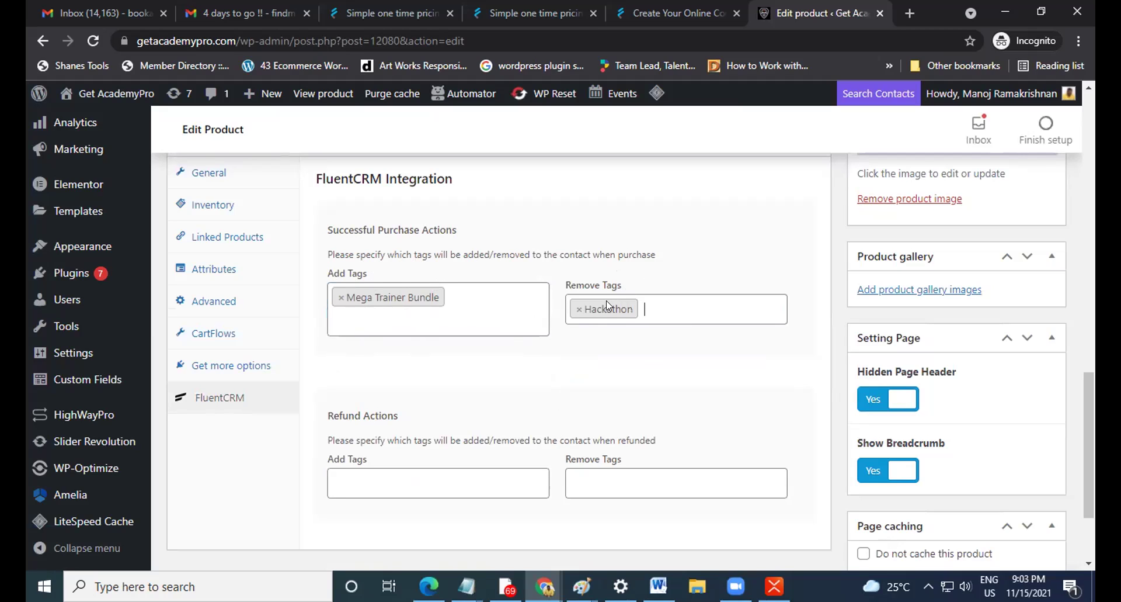
left_click(577, 311)
left_click(735, 260)
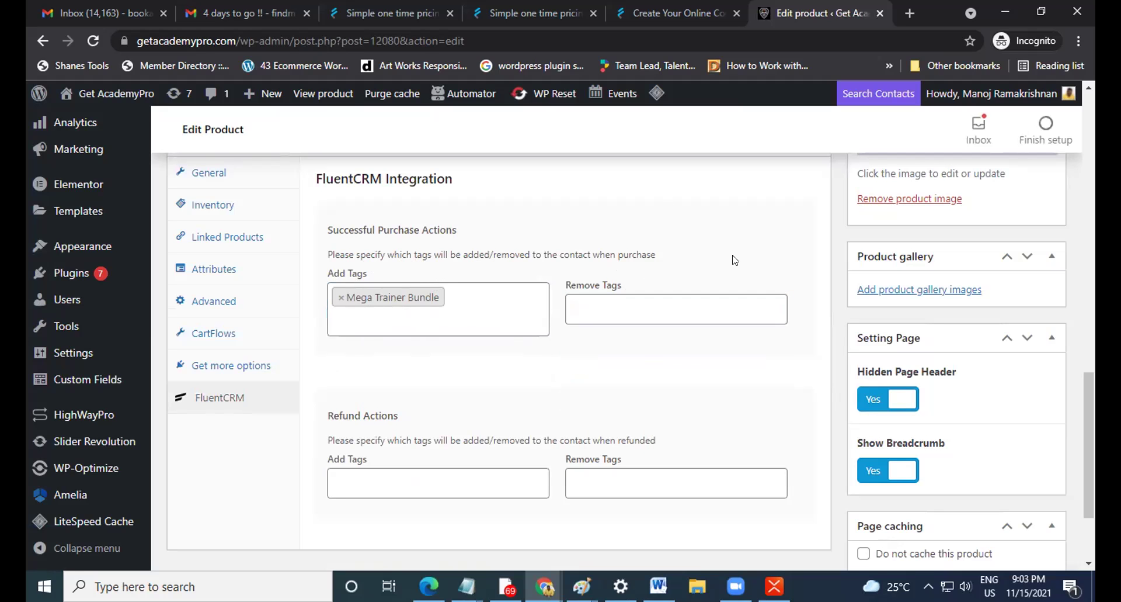
scroll(770, 358, "up", 3)
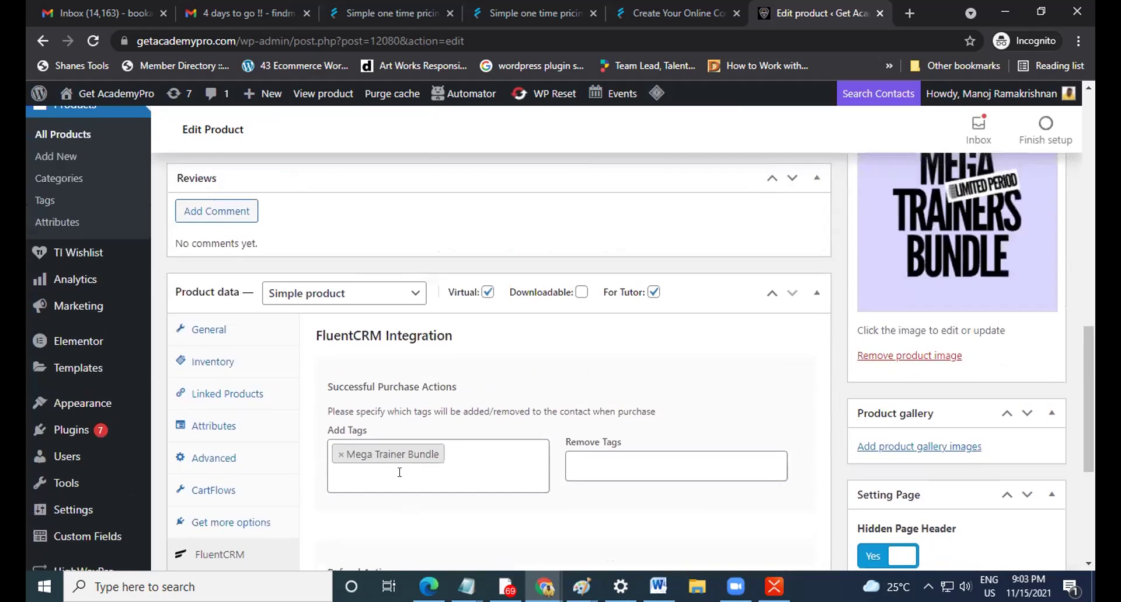
scroll(559, 422, "up", 6)
scroll(554, 417, "down", 7)
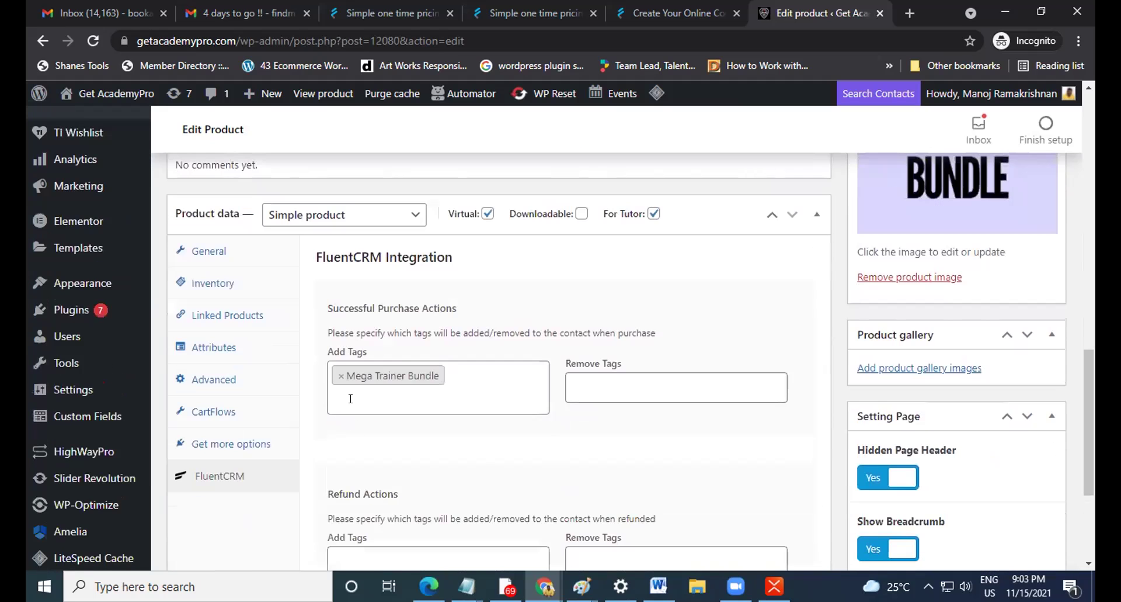
scroll(498, 399, "up", 10)
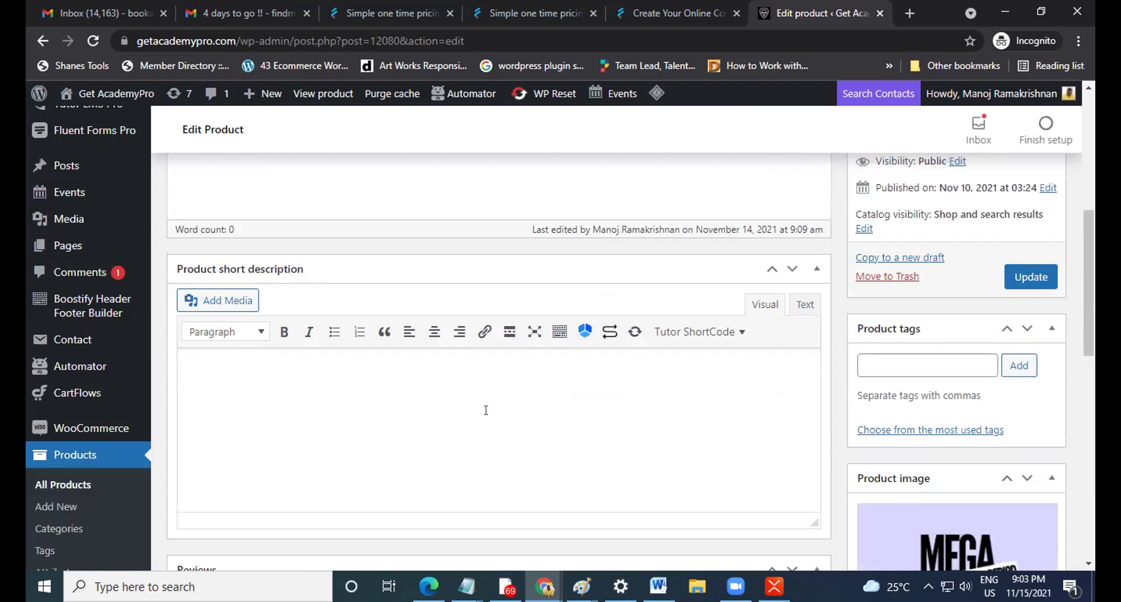
scroll(486, 409, "down", 1)
scroll(486, 410, "down", 2)
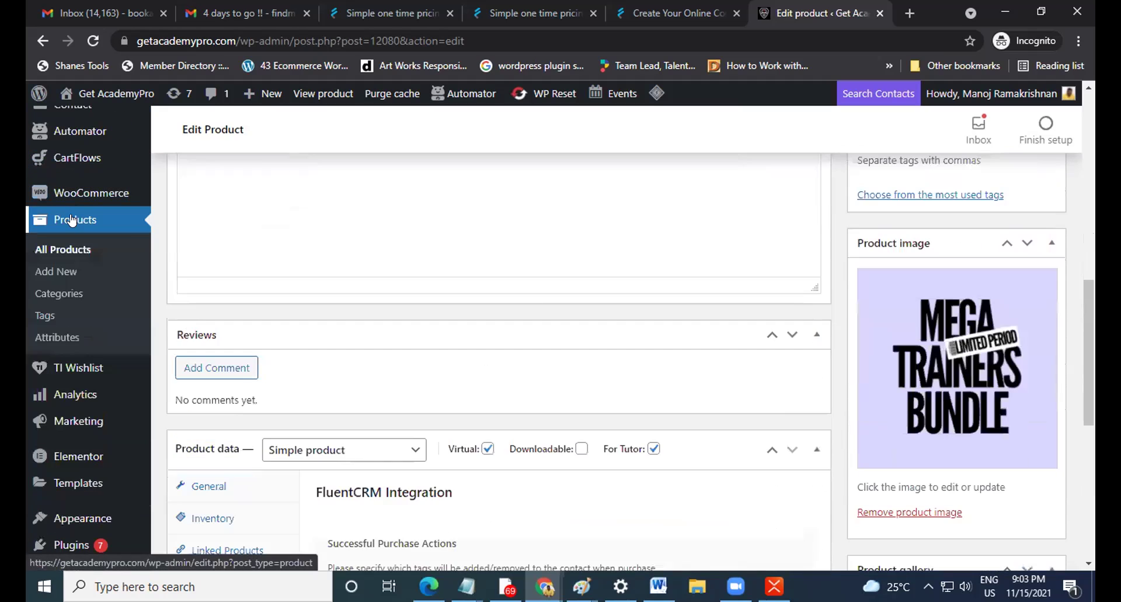
scroll(609, 397, "down", 3)
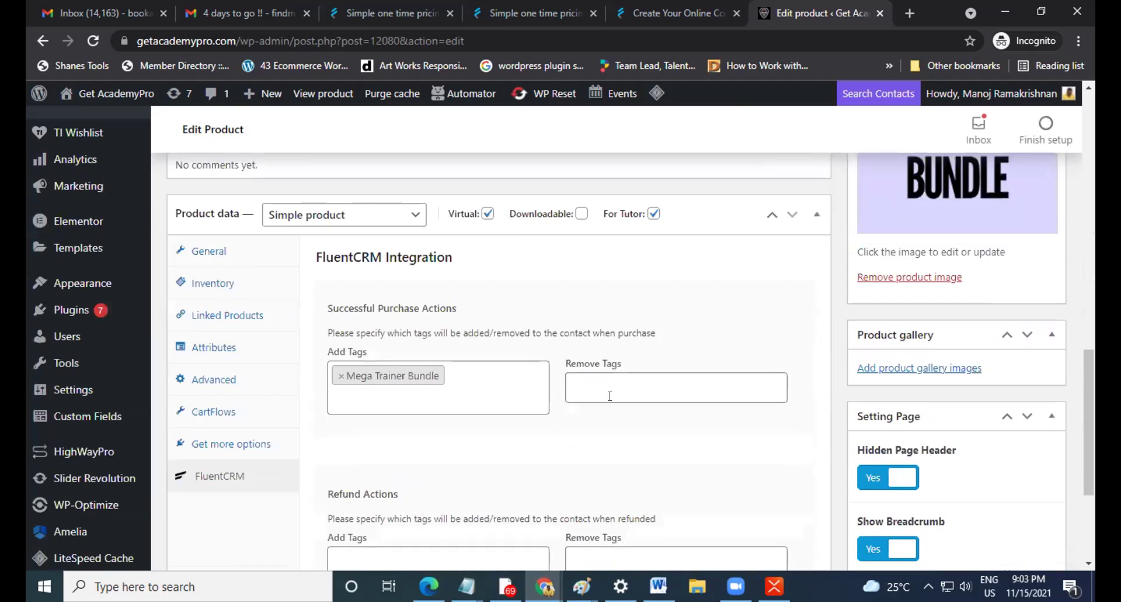
left_click(221, 251)
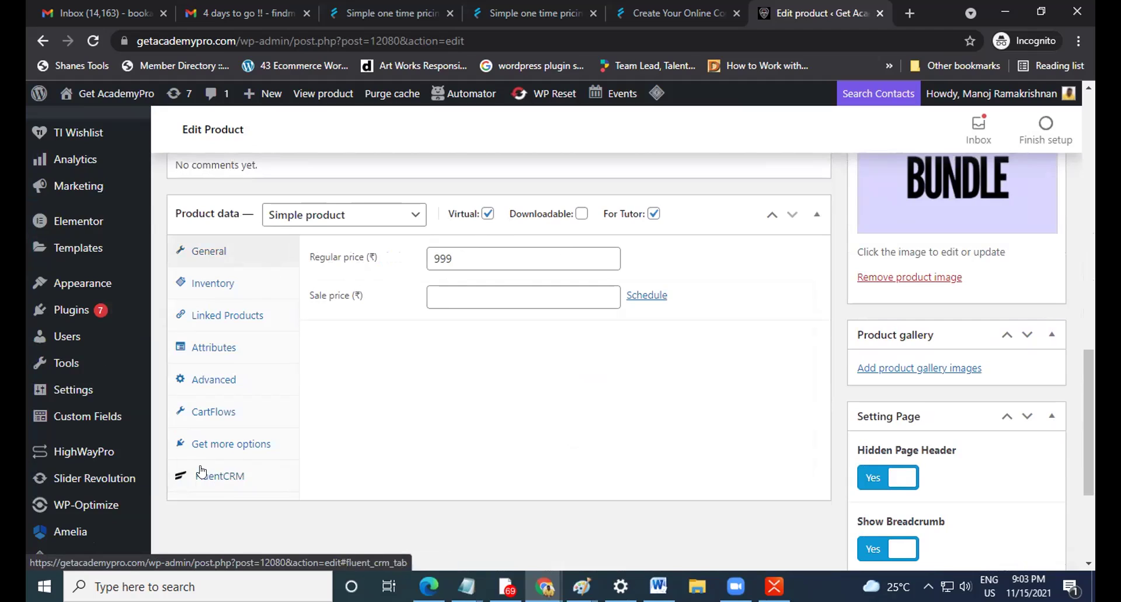
scroll(328, 450, "down", 1)
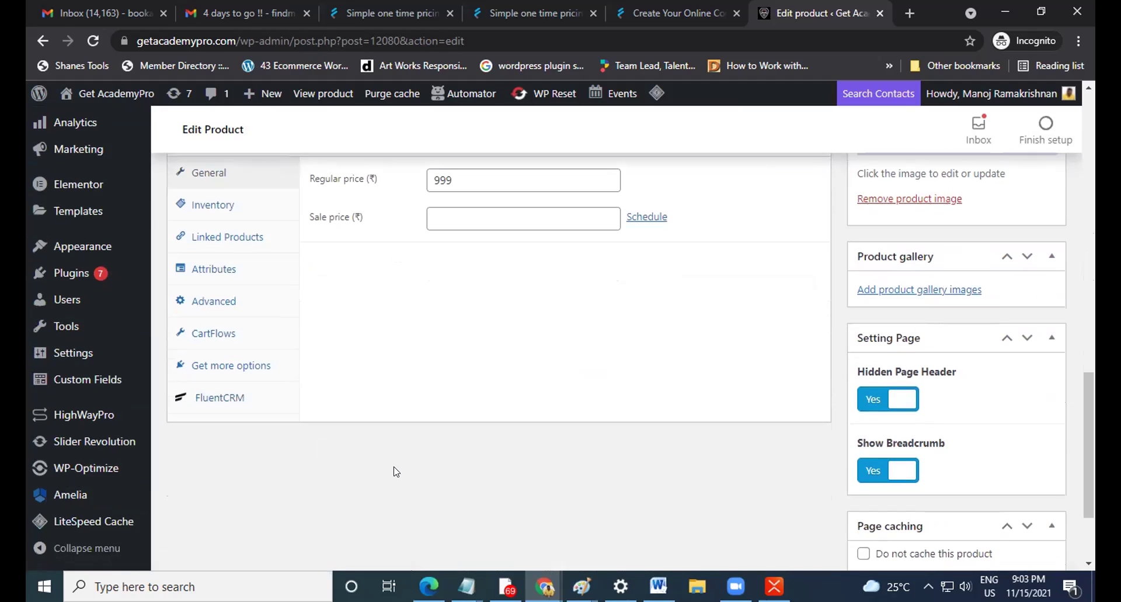
scroll(395, 470, "up", 5)
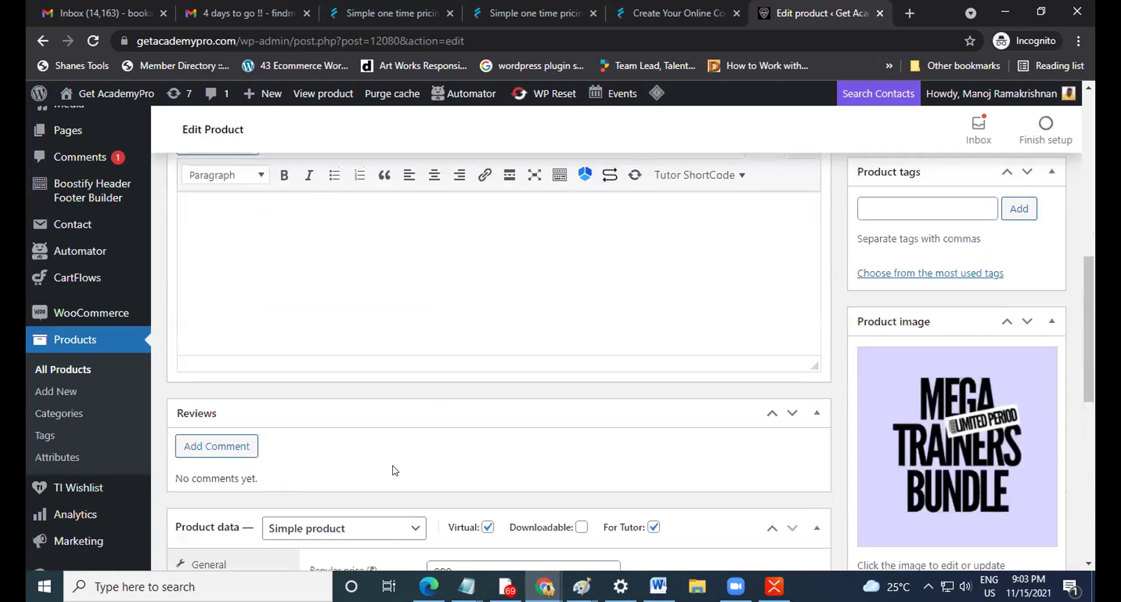
scroll(391, 467, "up", 2)
scroll(393, 469, "down", 7)
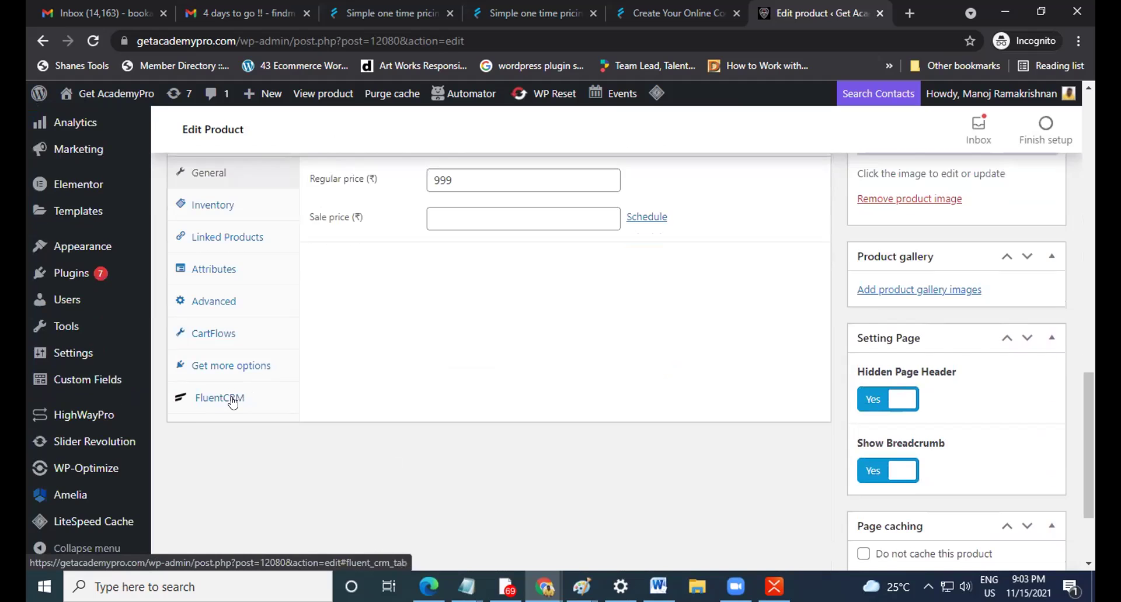
scroll(222, 405, "up", 8)
scroll(208, 410, "up", 3)
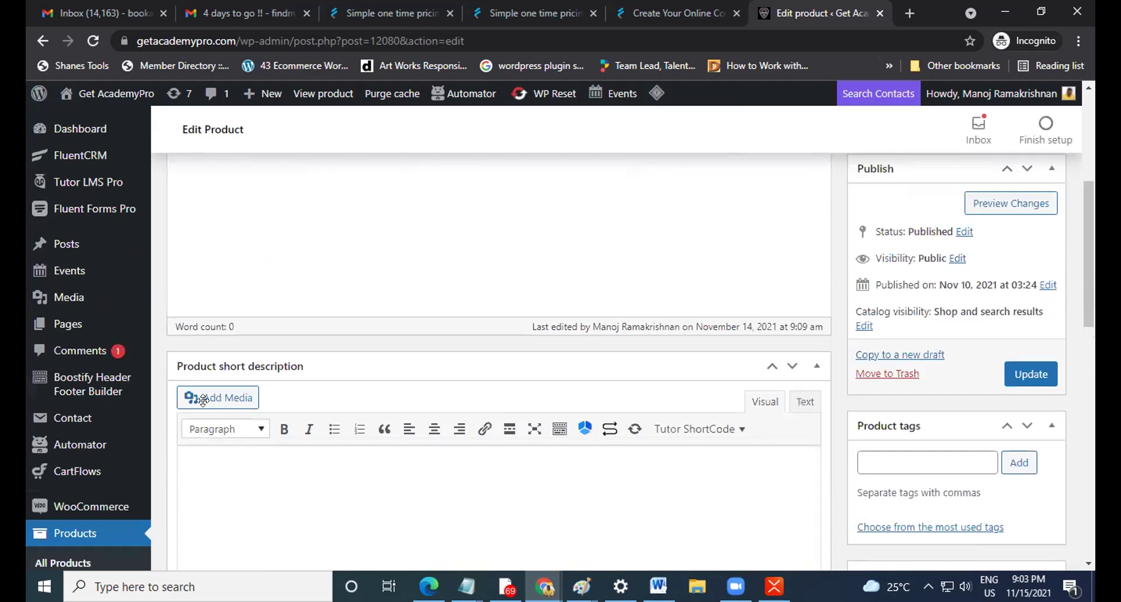
mouse_move(155, 426)
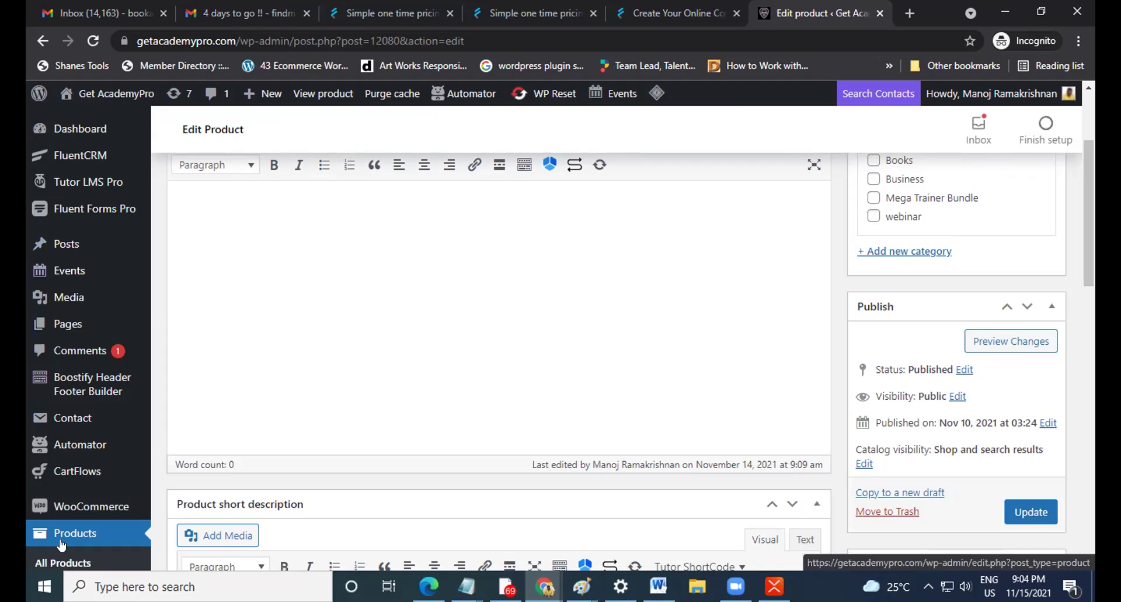
mouse_move(109, 182)
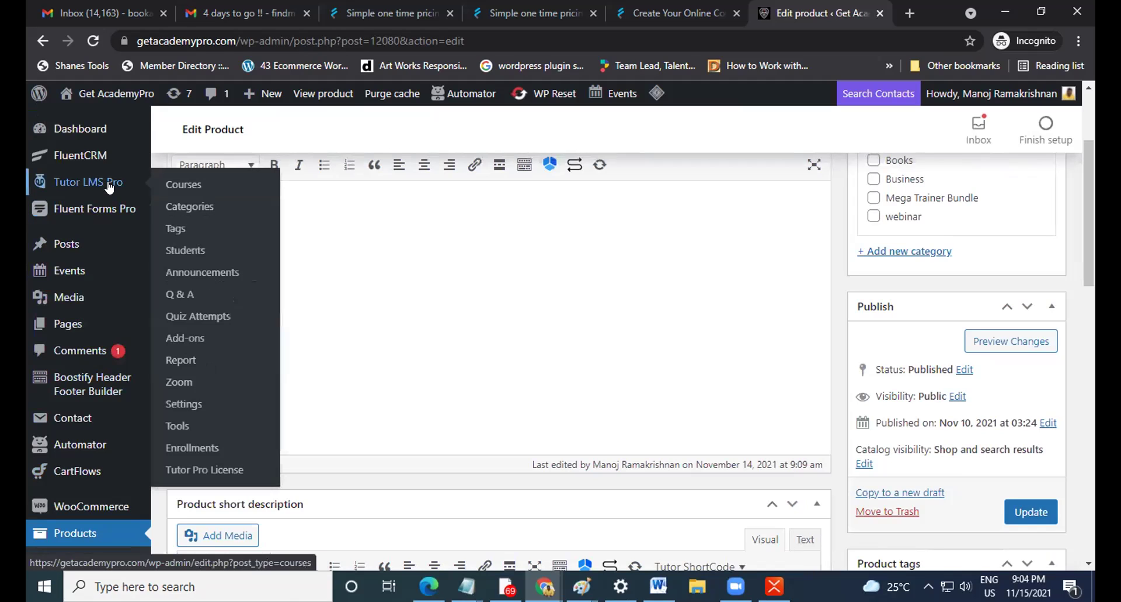
Open the Mega Trainer Bundle course editor and check its FluentCRM enrollment tag list.
left_click(188, 186)
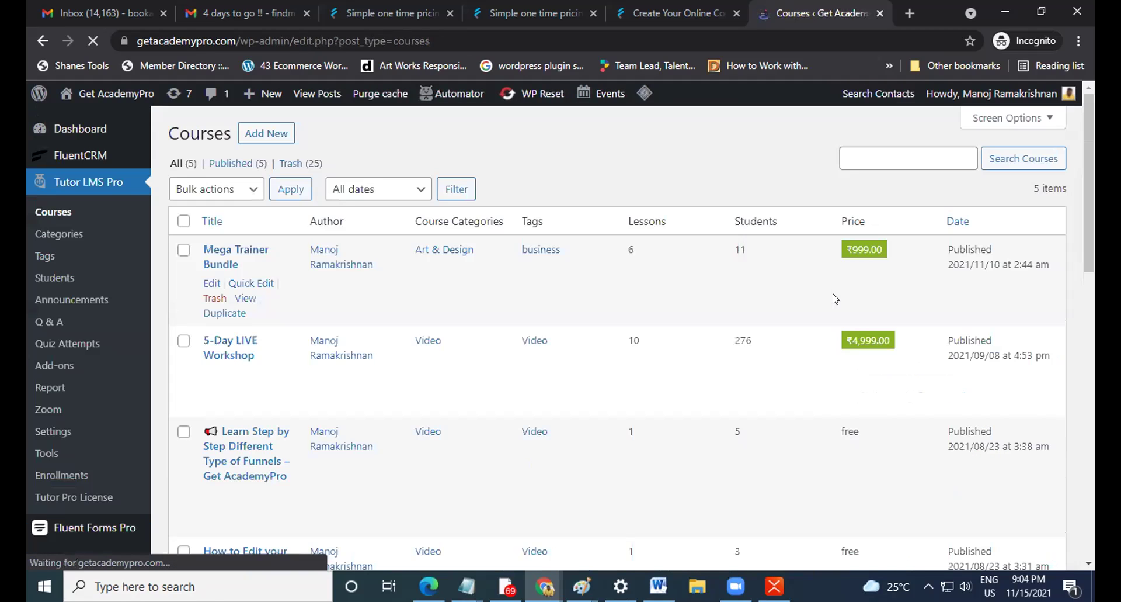
left_click(212, 283)
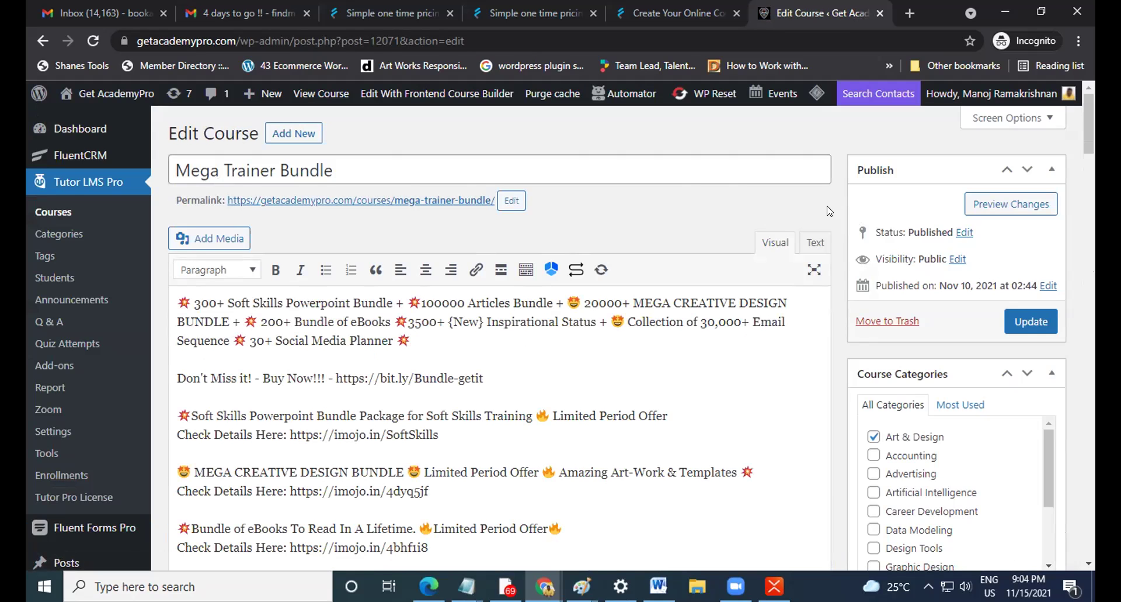
scroll(829, 210, "down", 15)
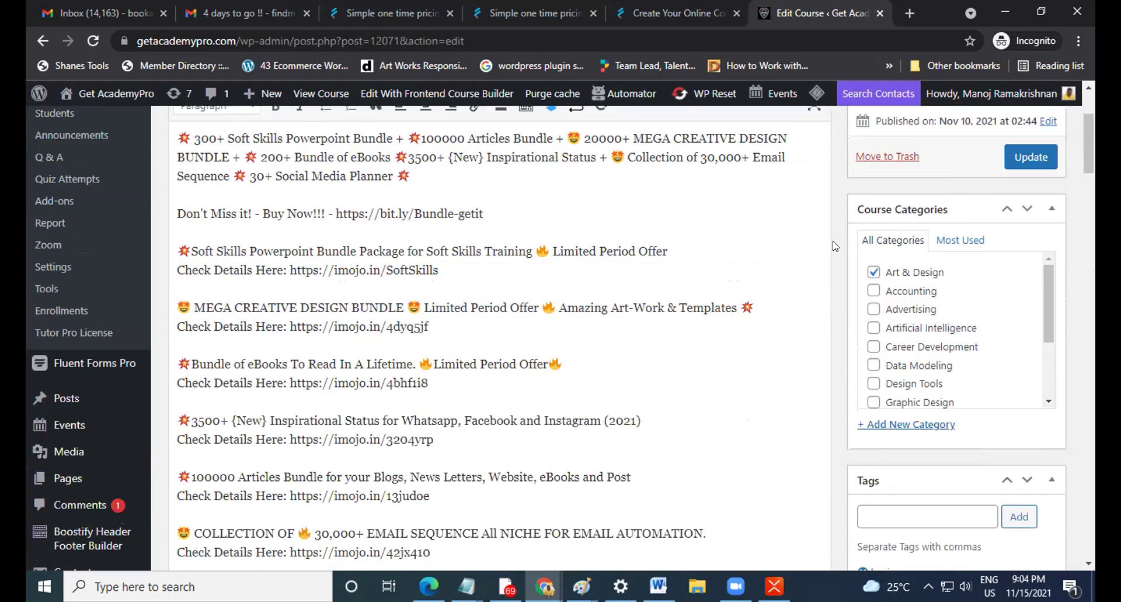
scroll(836, 275, "down", 15)
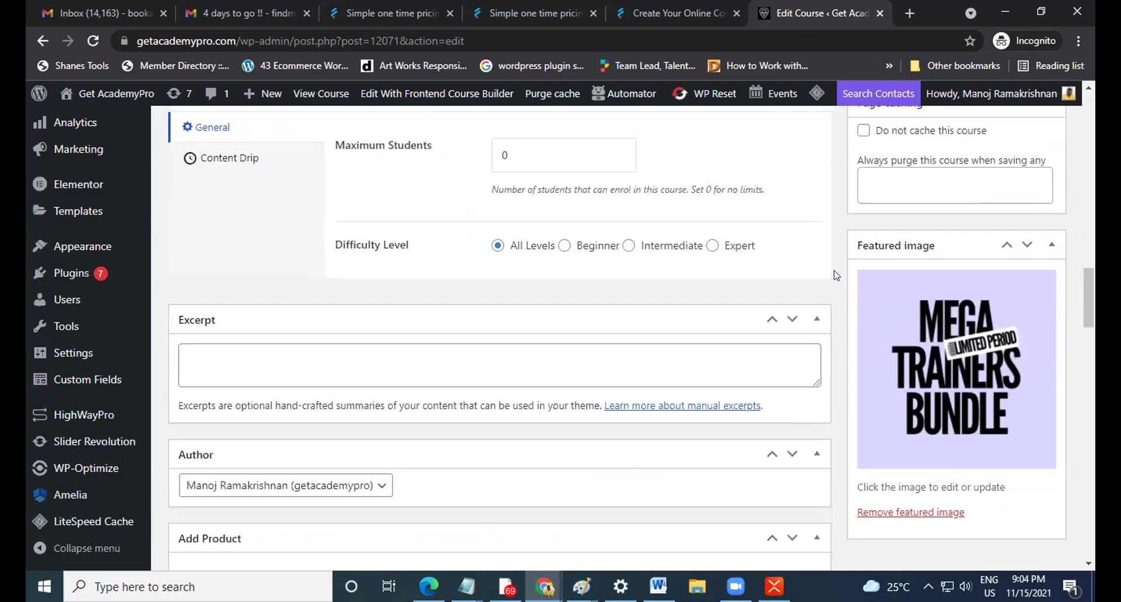
scroll(835, 276, "down", 15)
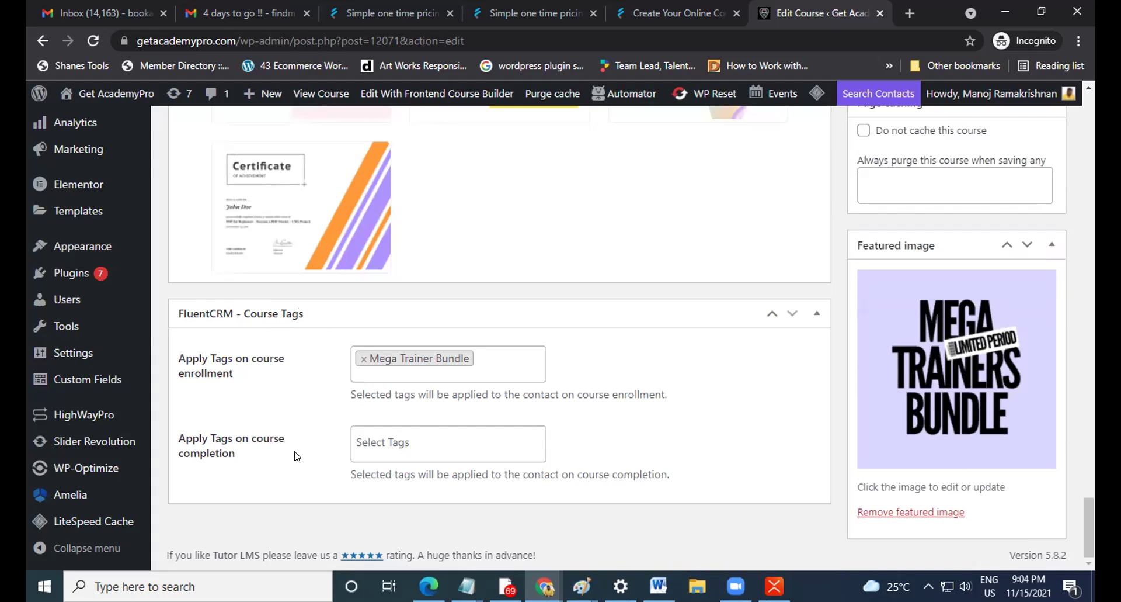
left_click(482, 360)
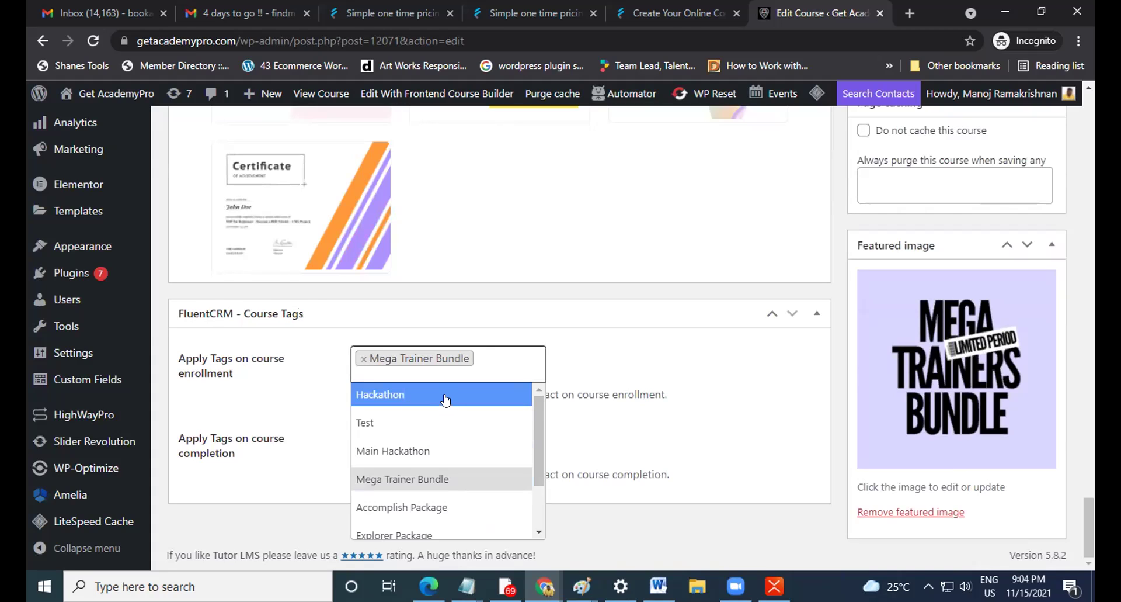
left_click(672, 355)
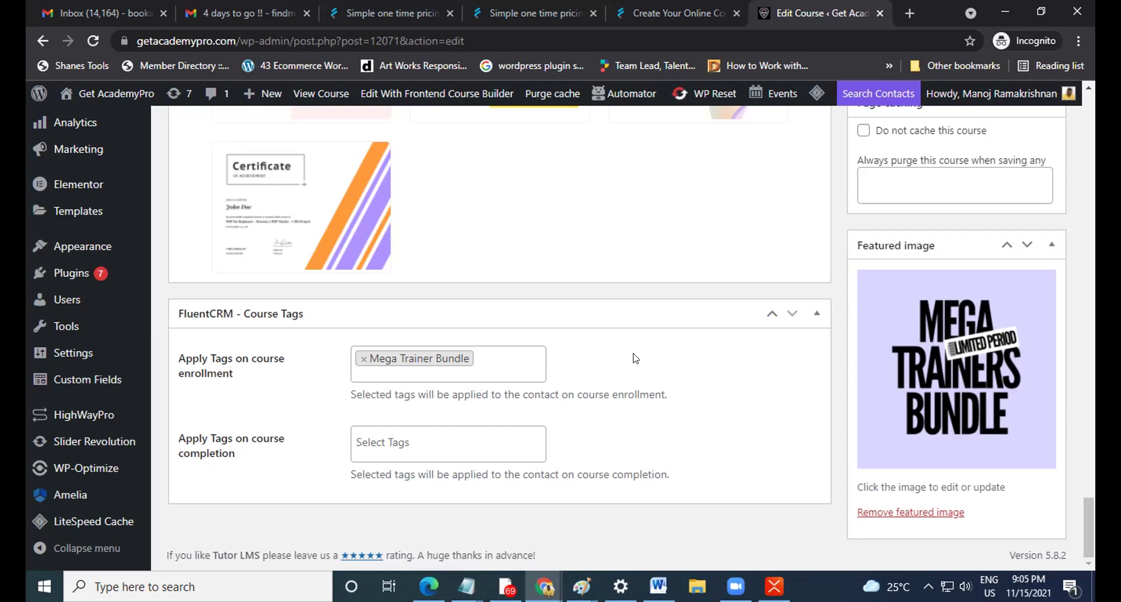
Look over the course editor page, then return to the Email Automation mind map in XMind.
scroll(636, 358, "up", 12)
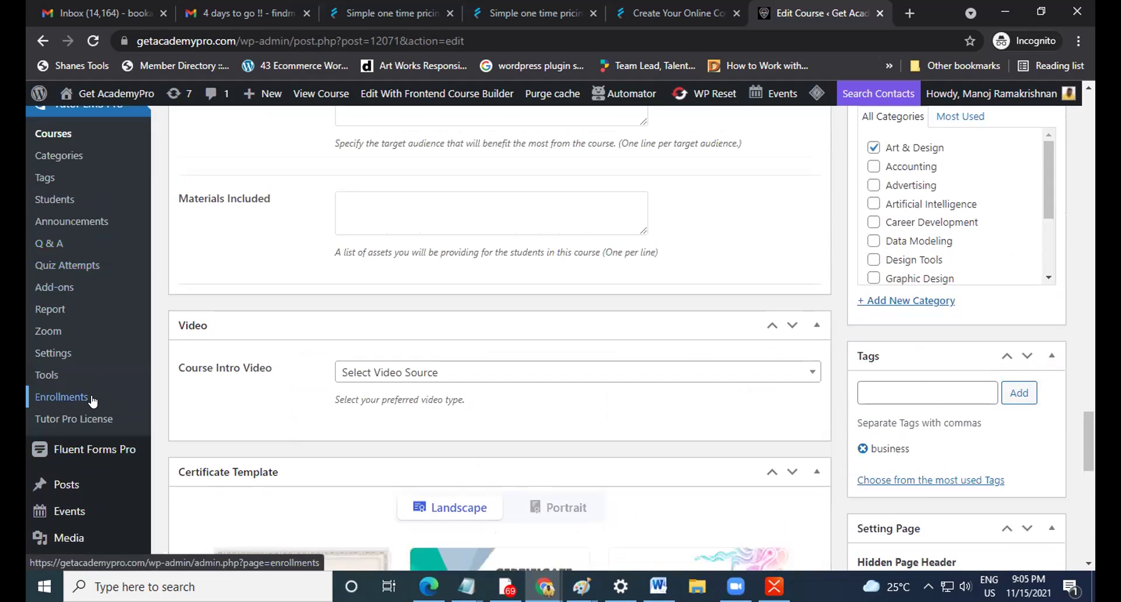
scroll(635, 361, "down", 1)
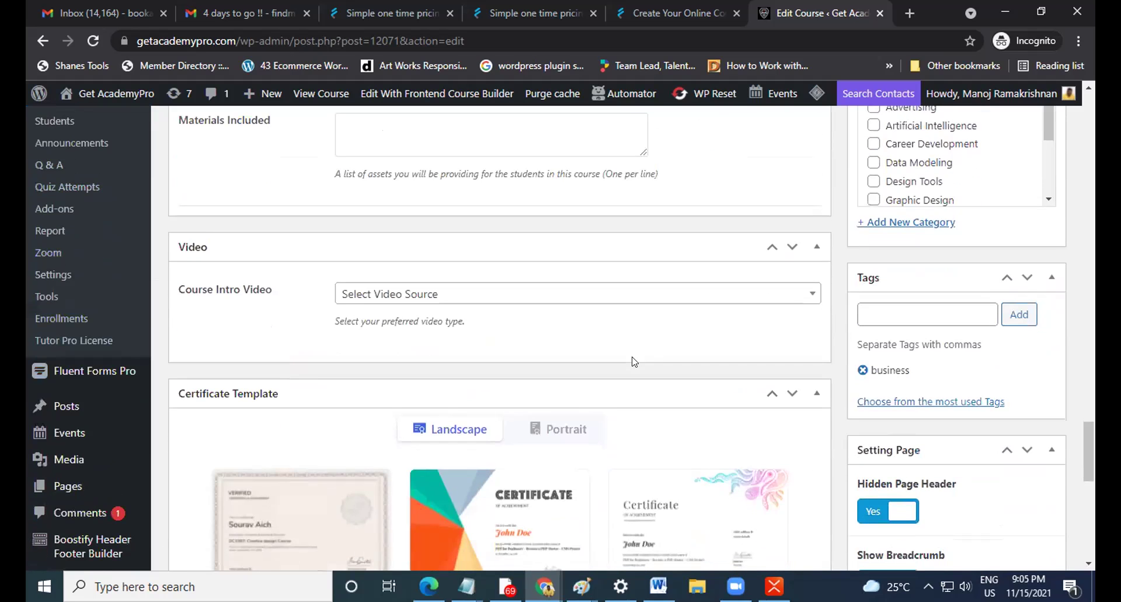
scroll(631, 363, "up", 5)
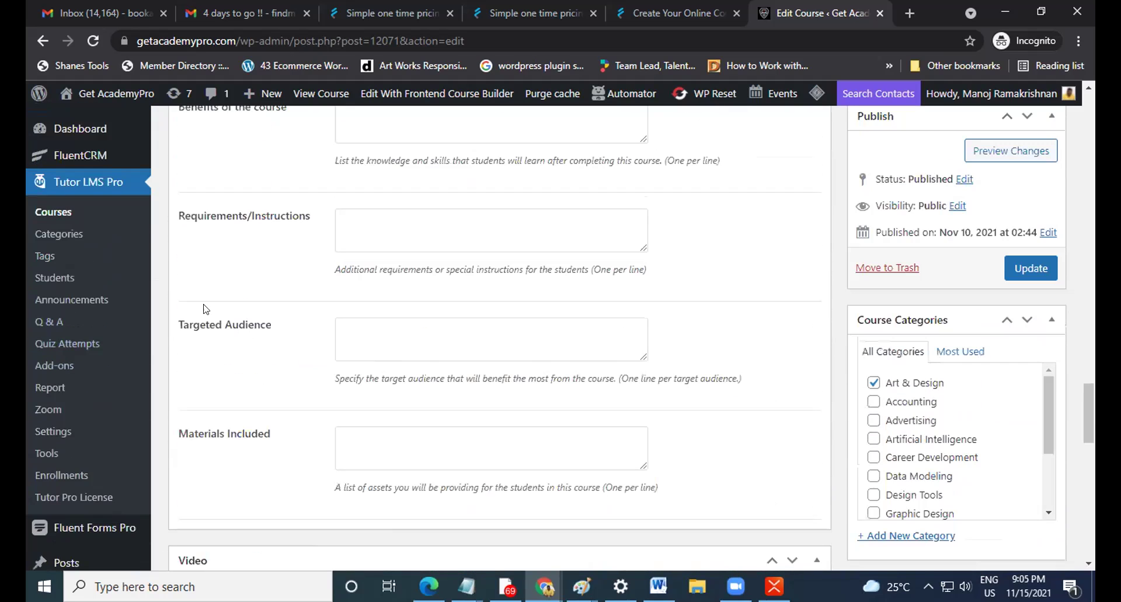
mouse_move(87, 138)
scroll(311, 283, "down", 6)
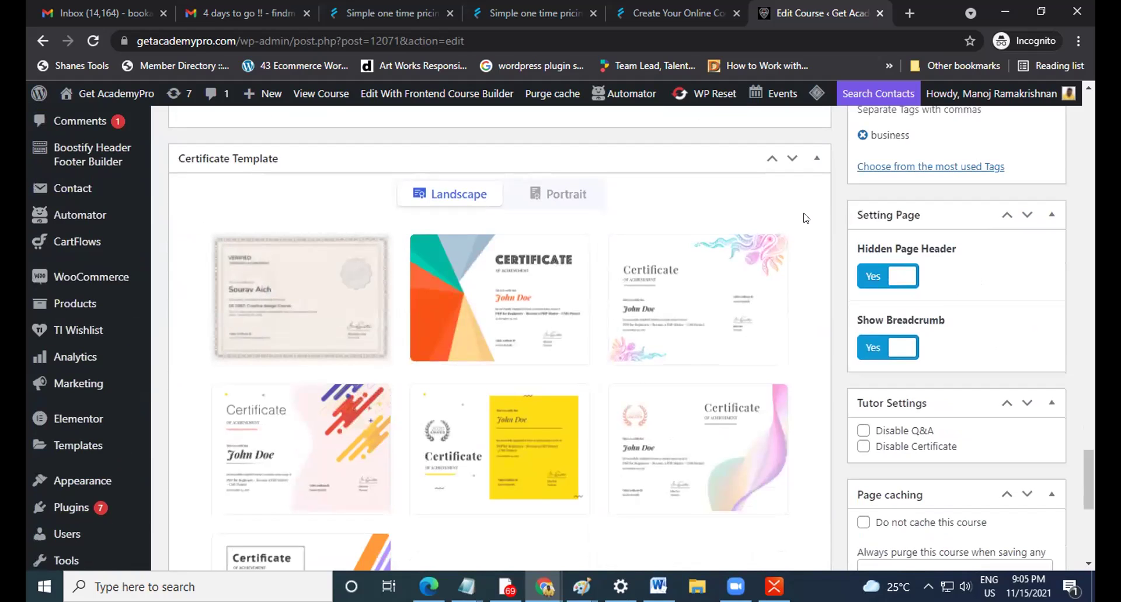
scroll(803, 217, "down", 6)
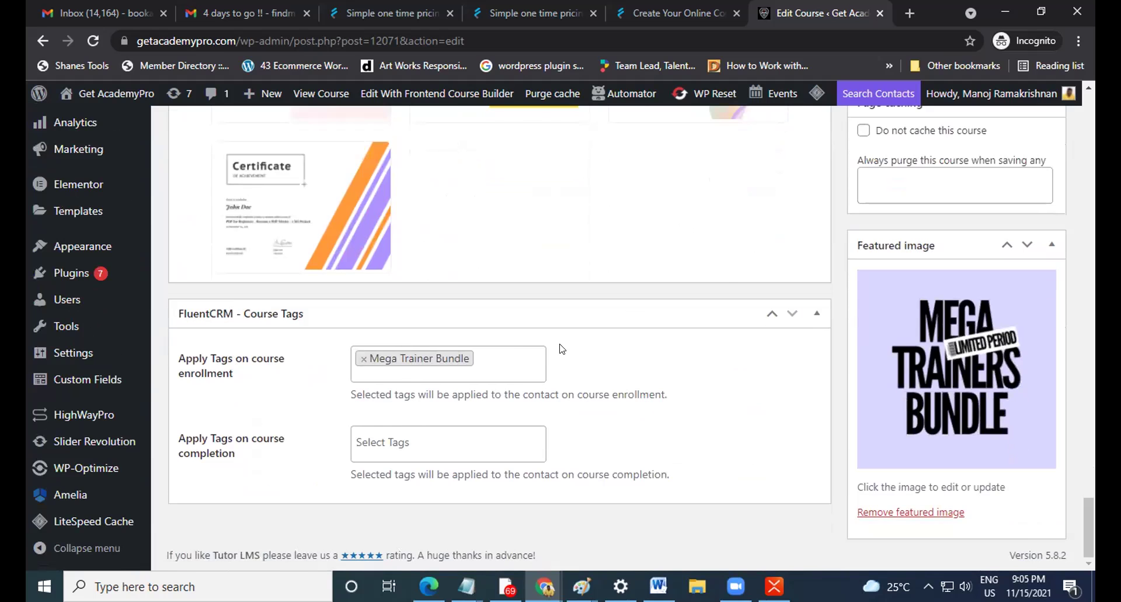
scroll(561, 349, "up", 6)
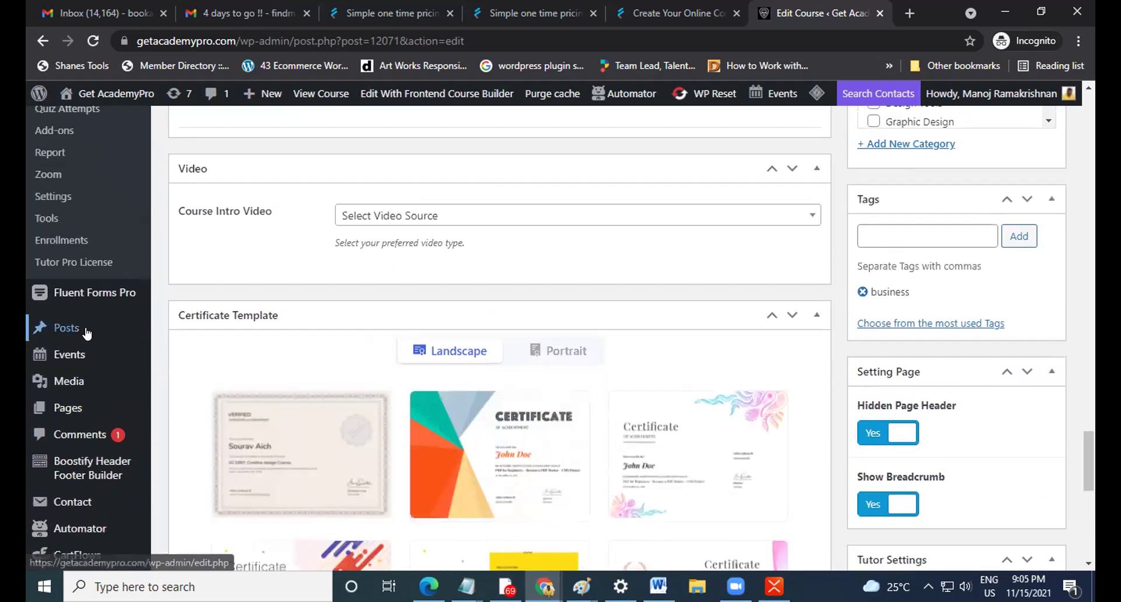
scroll(82, 362, "down", 4)
mouse_move(80, 387)
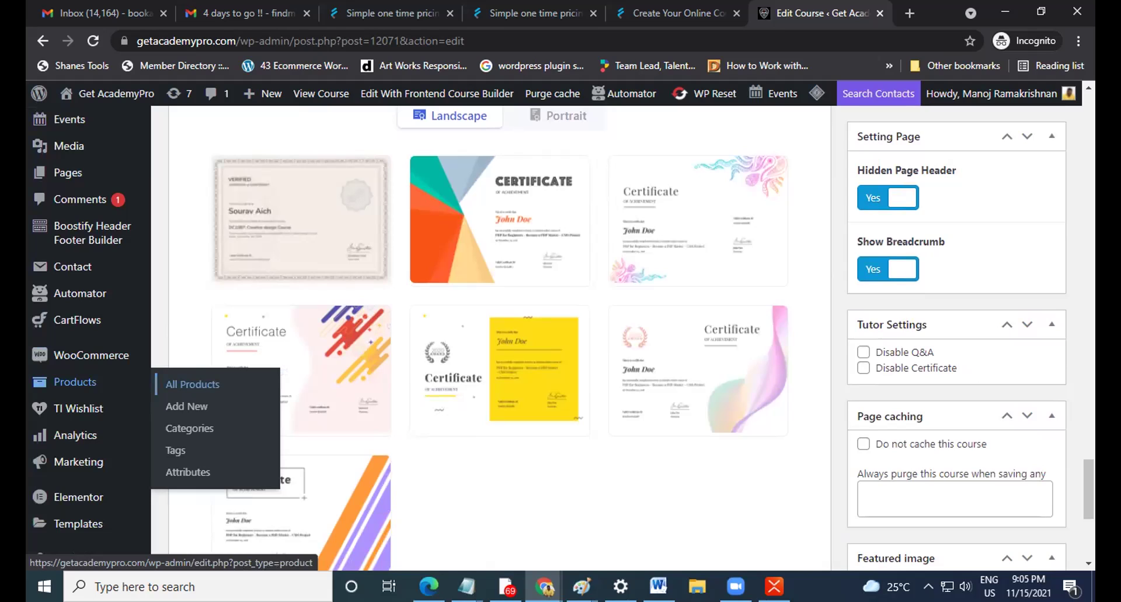
scroll(723, 497, "up", 3)
scroll(722, 497, "up", 5)
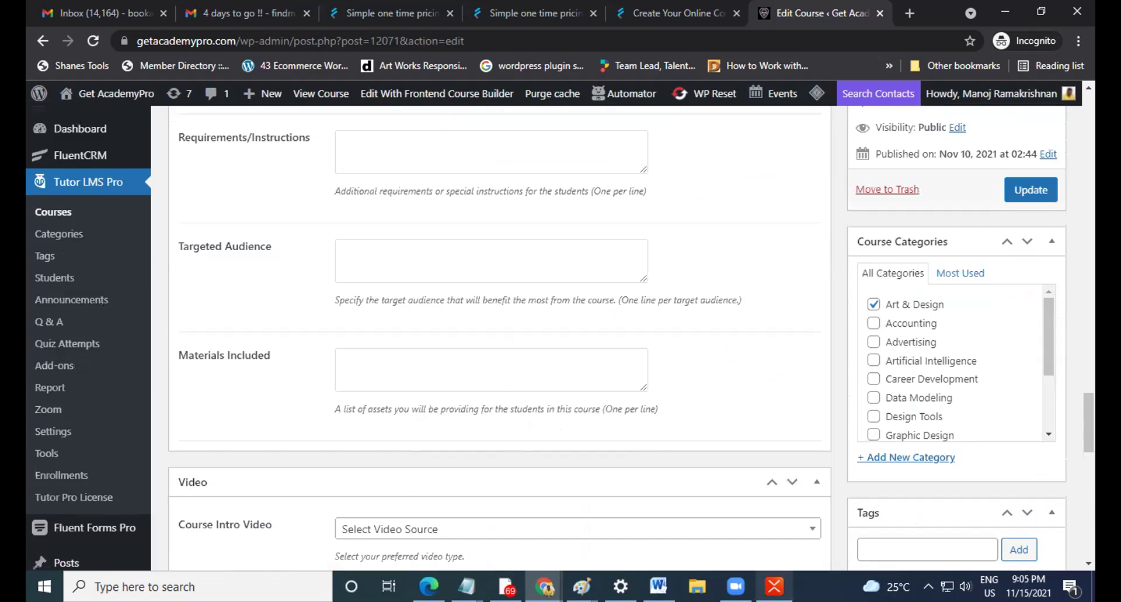
left_click(775, 586)
scroll(544, 360, "down", 4)
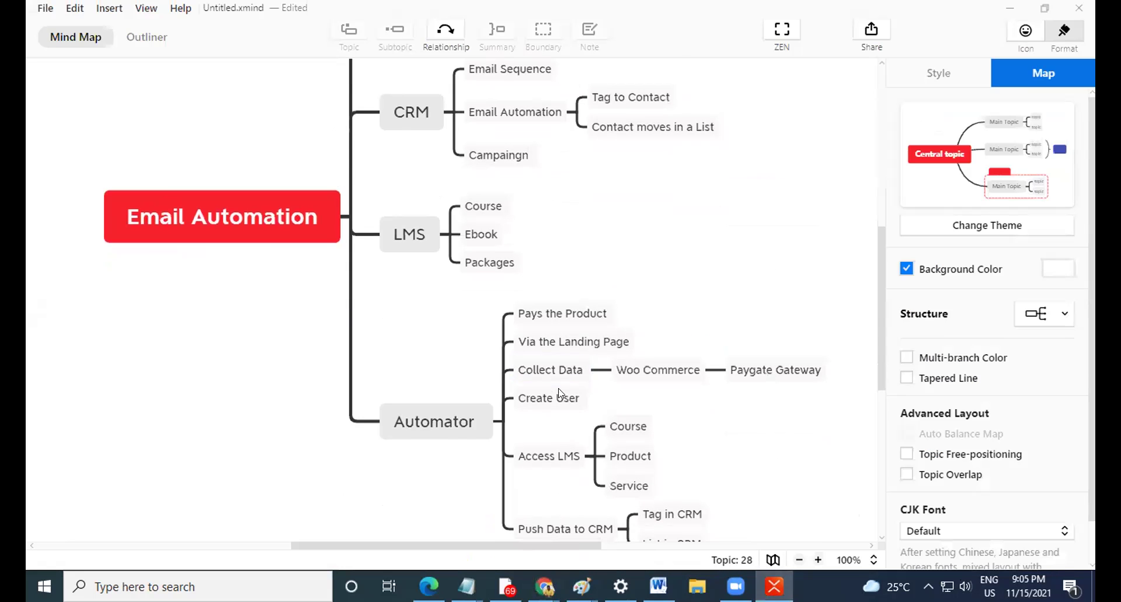
Add a red tag marker to the Push Data to CRM topic.
left_click(530, 447)
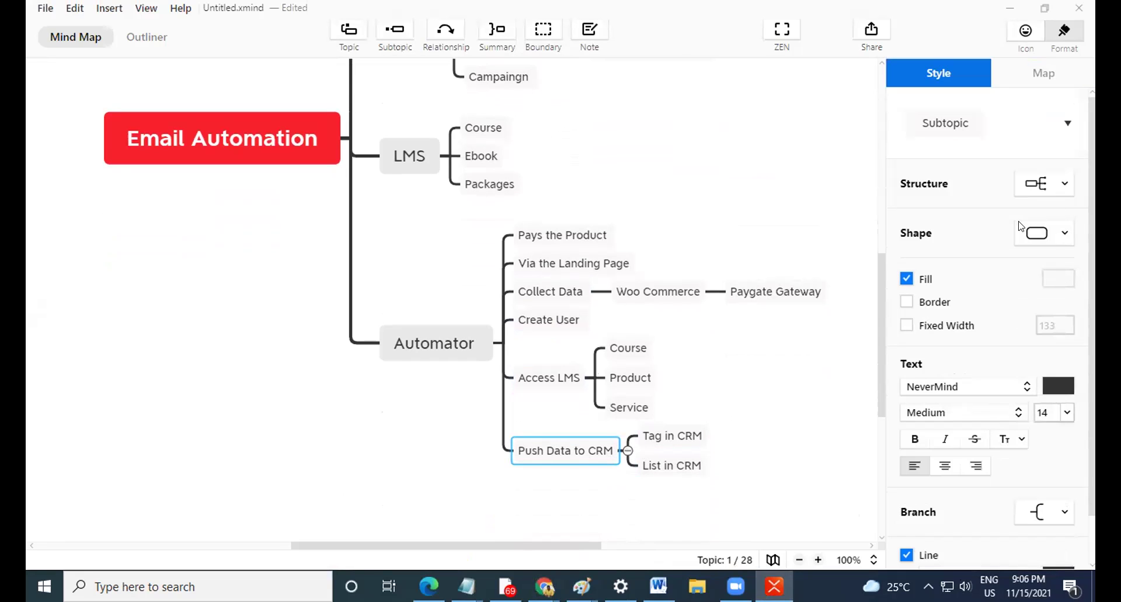
left_click(1028, 80)
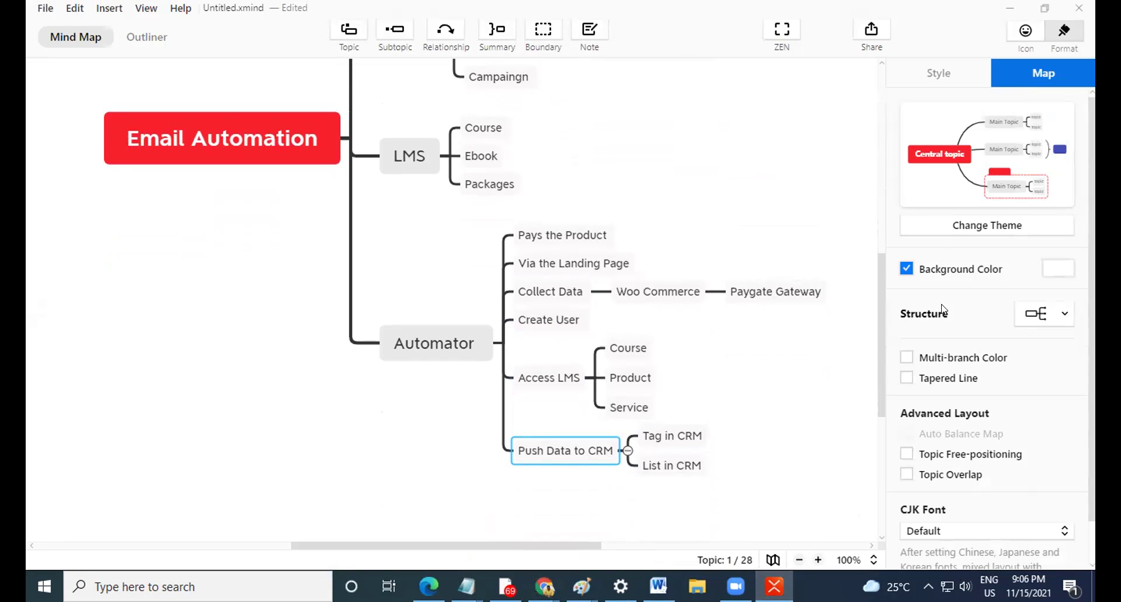
scroll(959, 257, "down", 1)
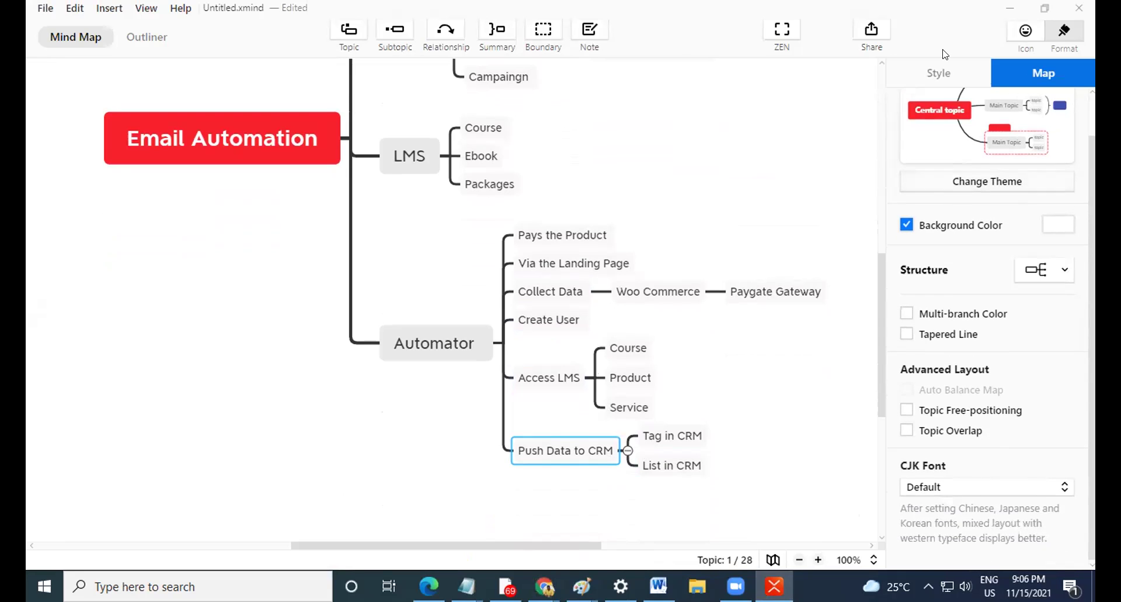
left_click(1026, 32)
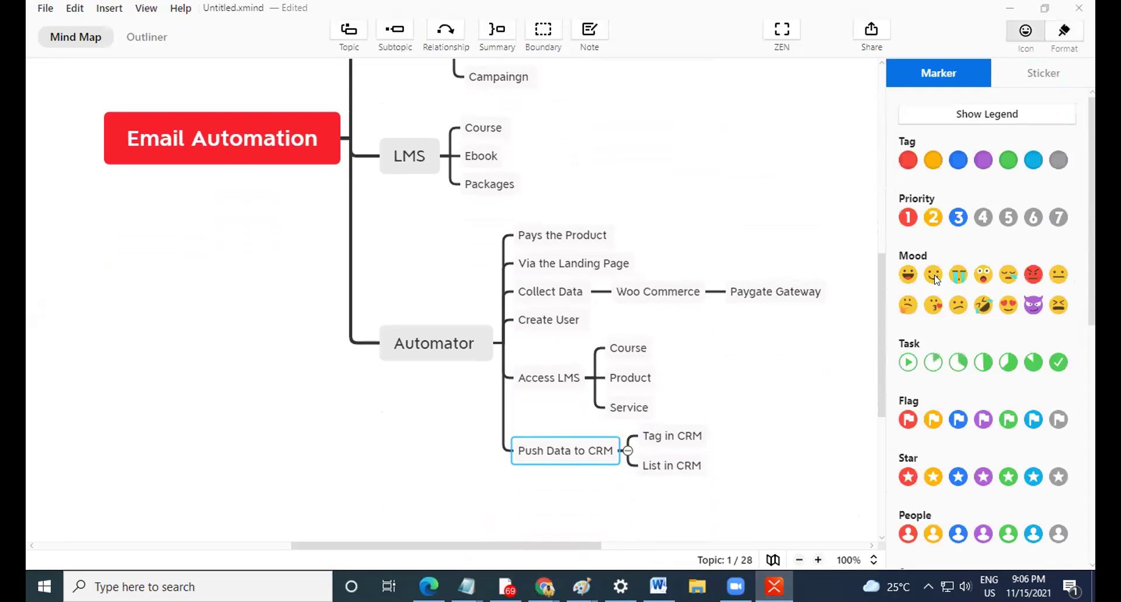
left_click(908, 165)
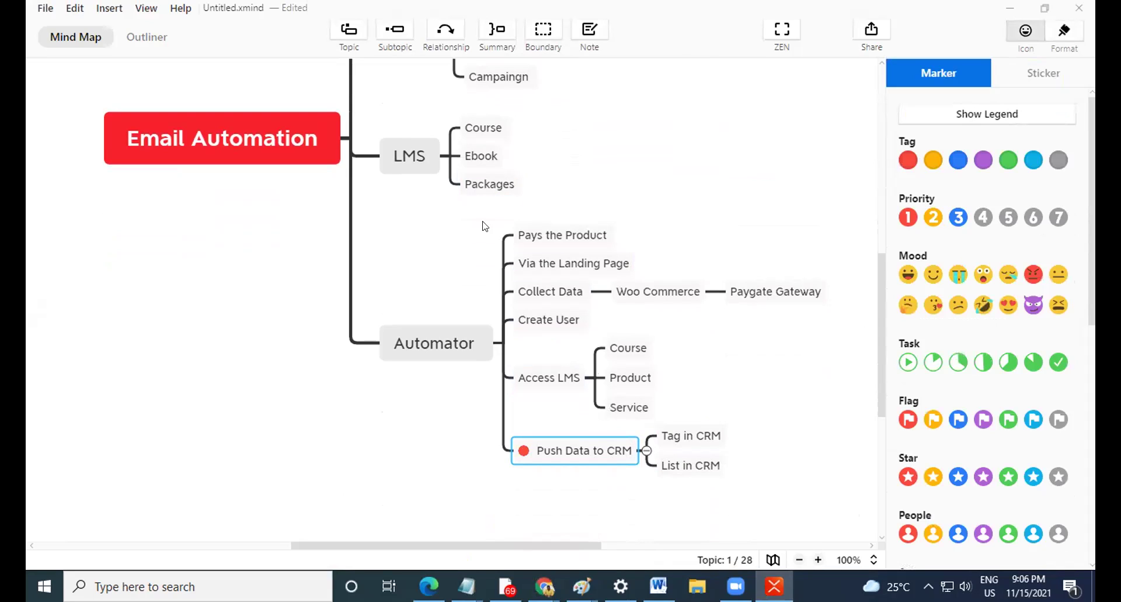
scroll(479, 222, "up", 3)
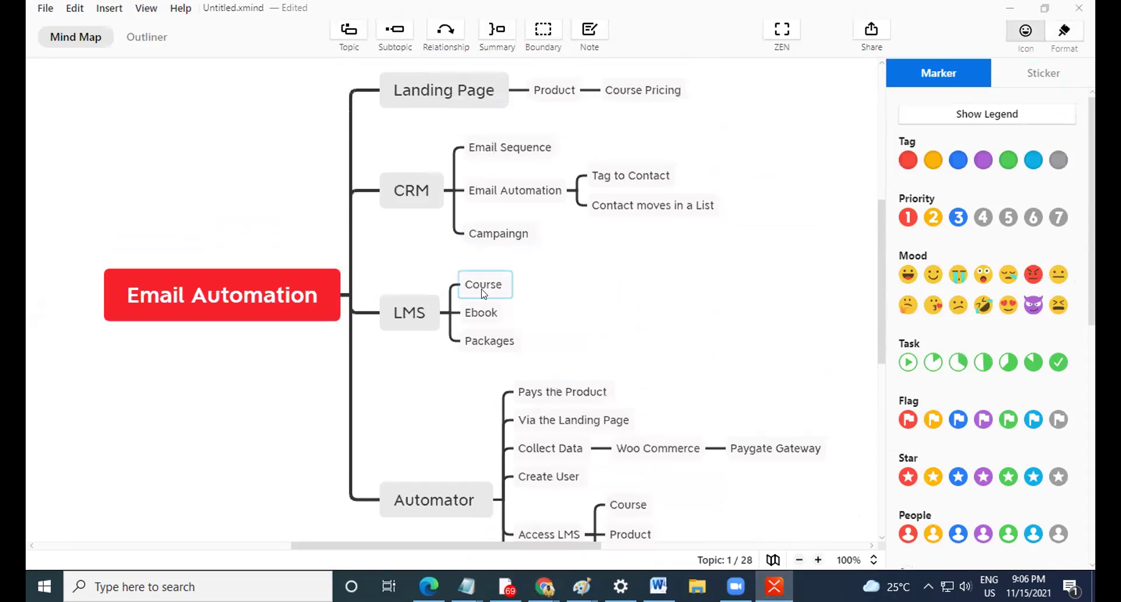
Add blue tag markers to Product under Landing Page and Course under LMS.
left_click(556, 98)
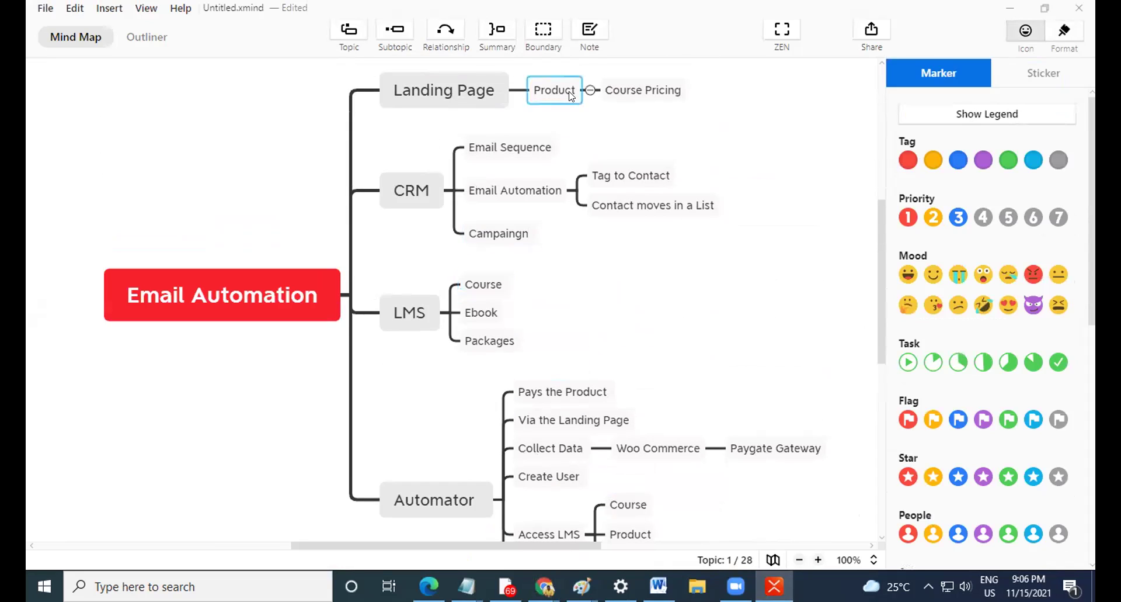
left_click(959, 160)
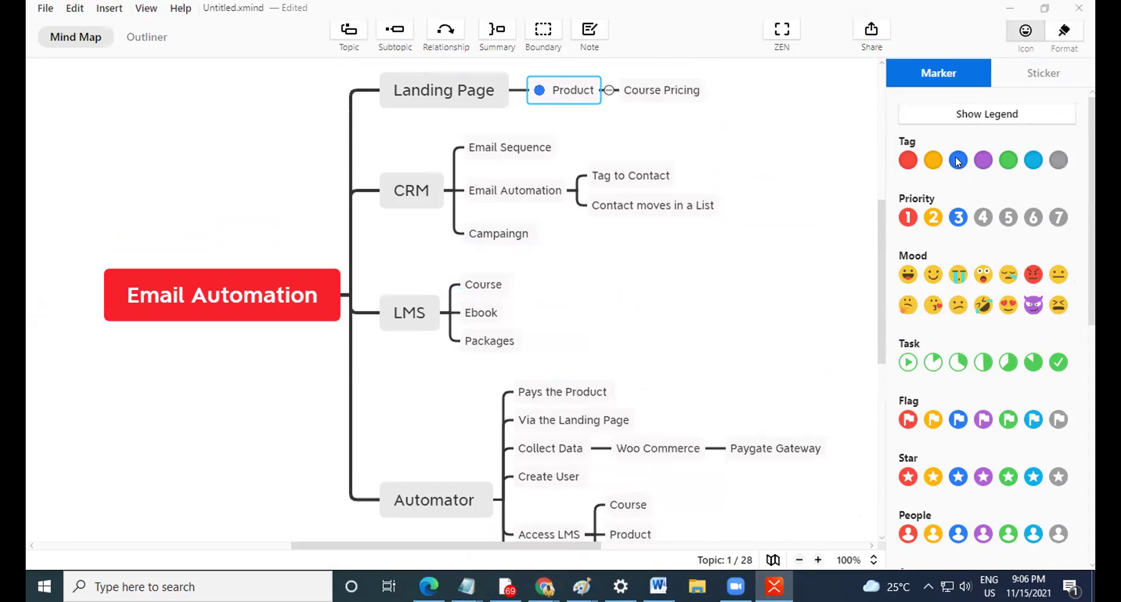
left_click(485, 284)
left_click(958, 161)
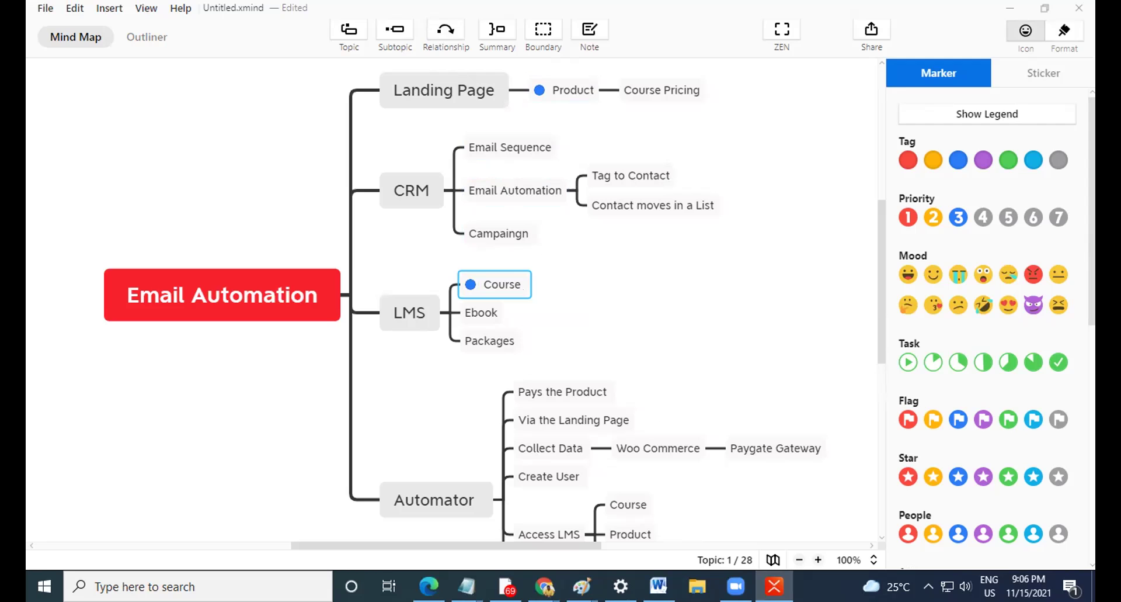
Return to the Mega Trainer Bundle course editor in Chrome and open the FluentCRM dashboard.
mouse_move(544, 586)
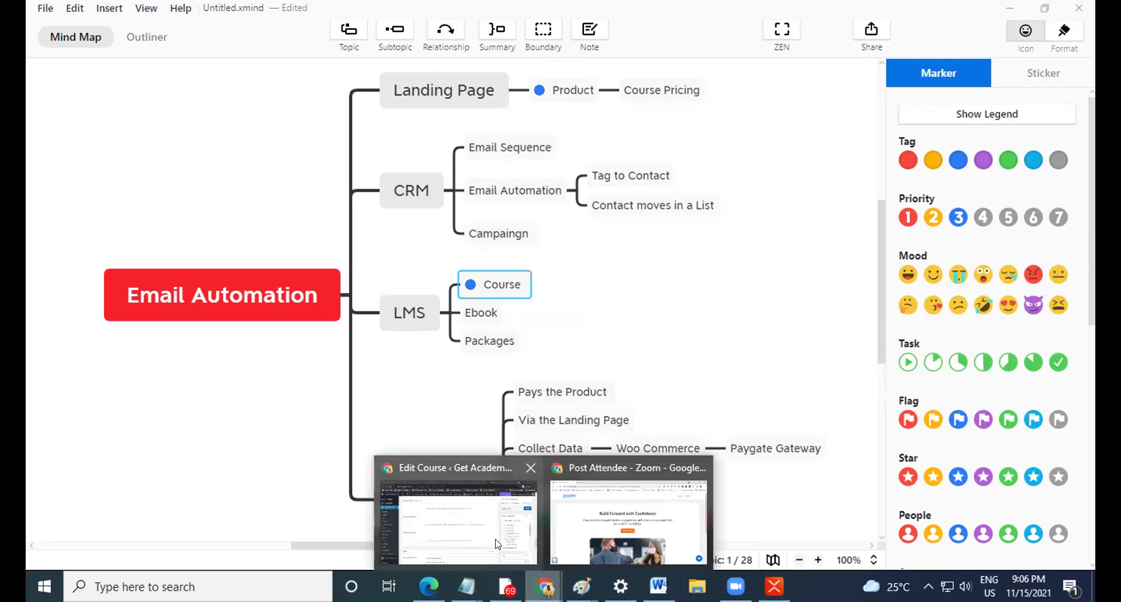
left_click(456, 514)
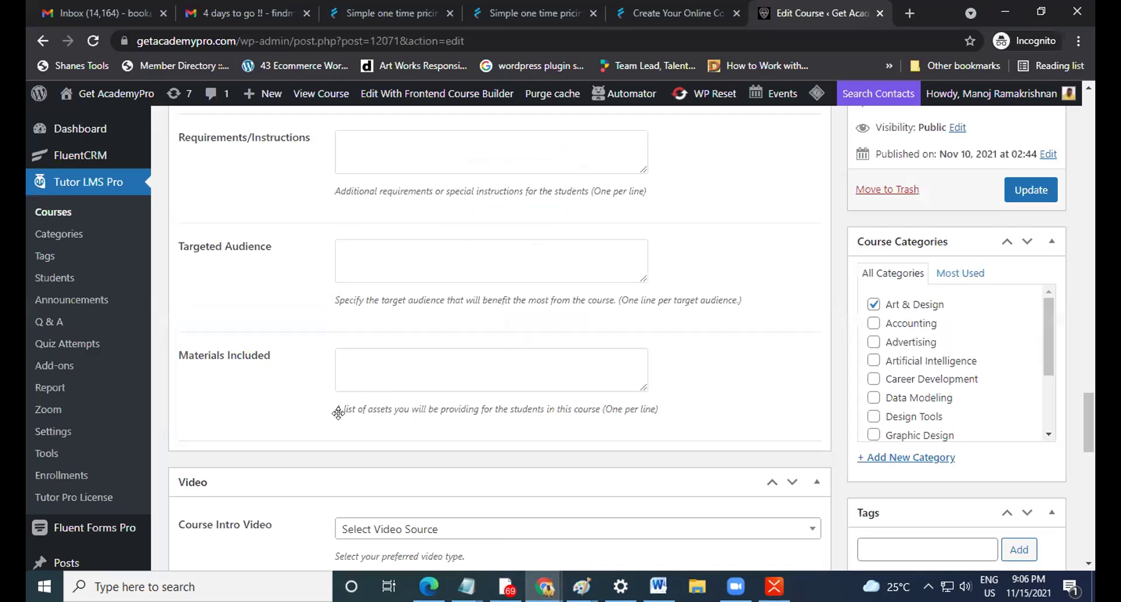
scroll(521, 322, "up", 20)
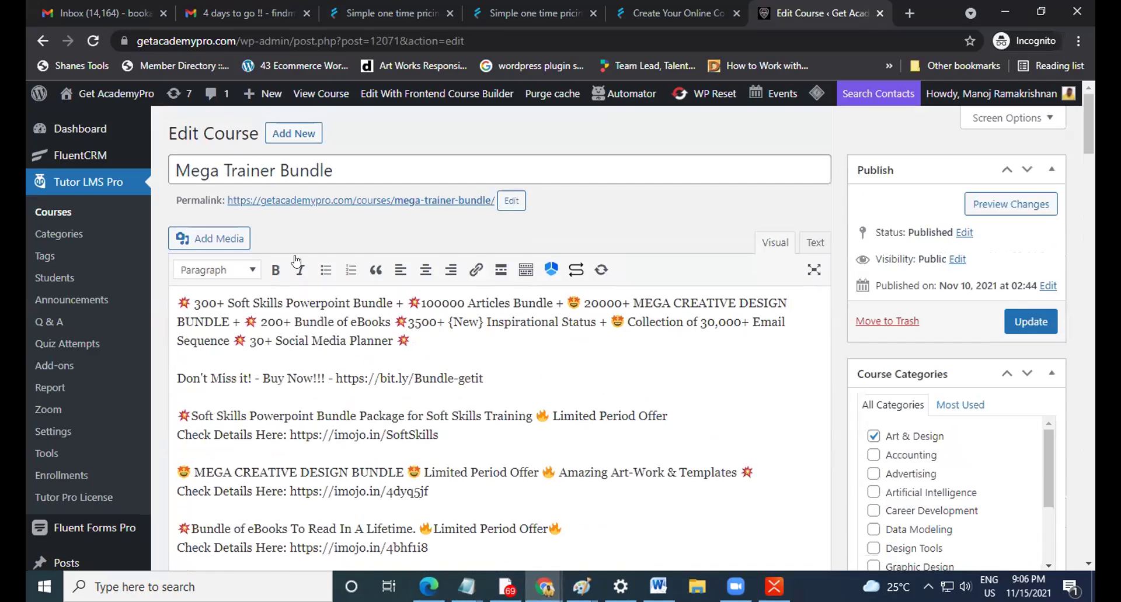
left_click(96, 155)
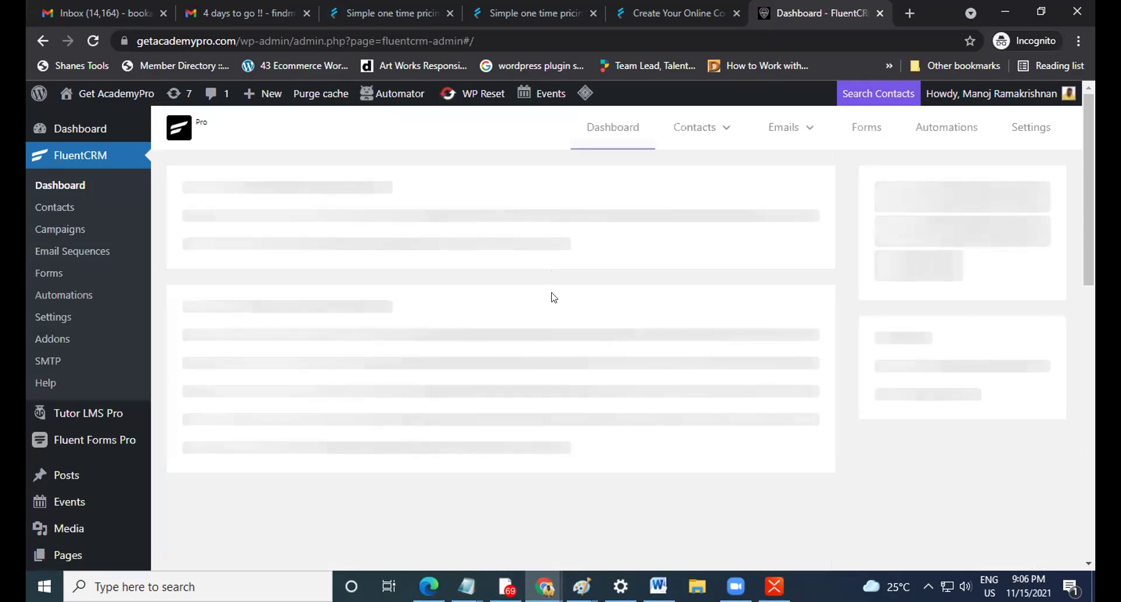
Open FluentCRM's contact Lists and scroll through entries such as Mega Trainer Bundle.
mouse_move(685, 128)
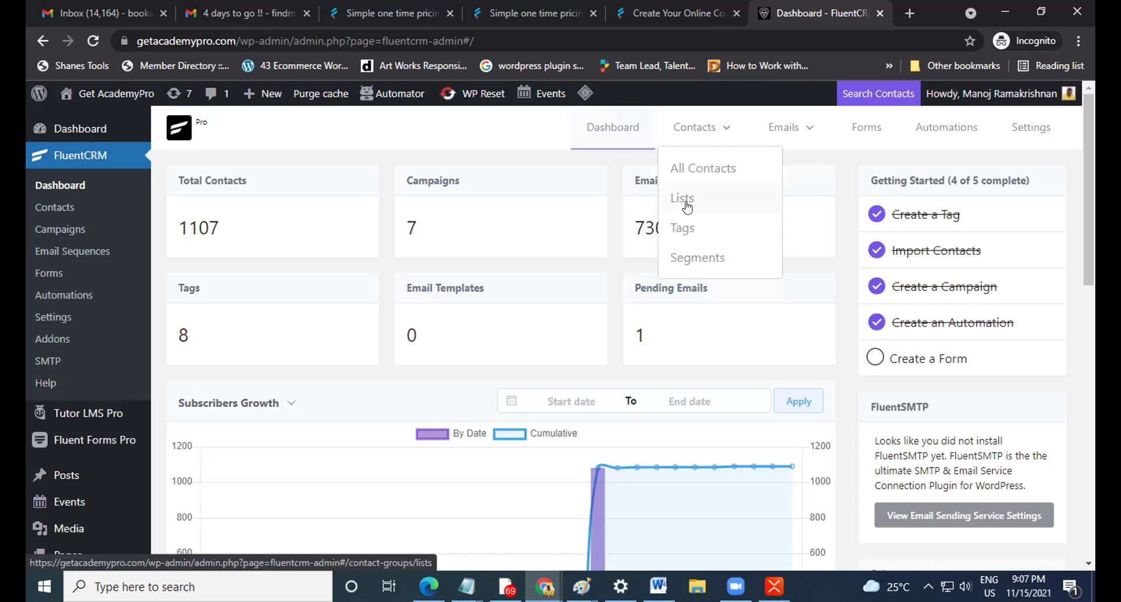
left_click(689, 205)
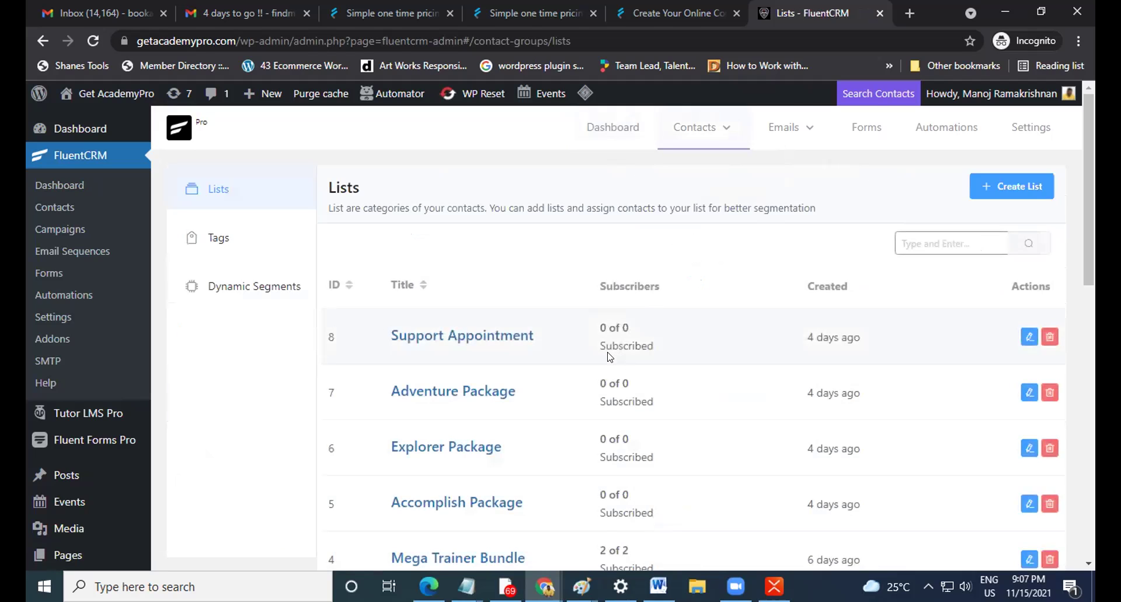
scroll(610, 354, "down", 1)
scroll(628, 269, "down", 1)
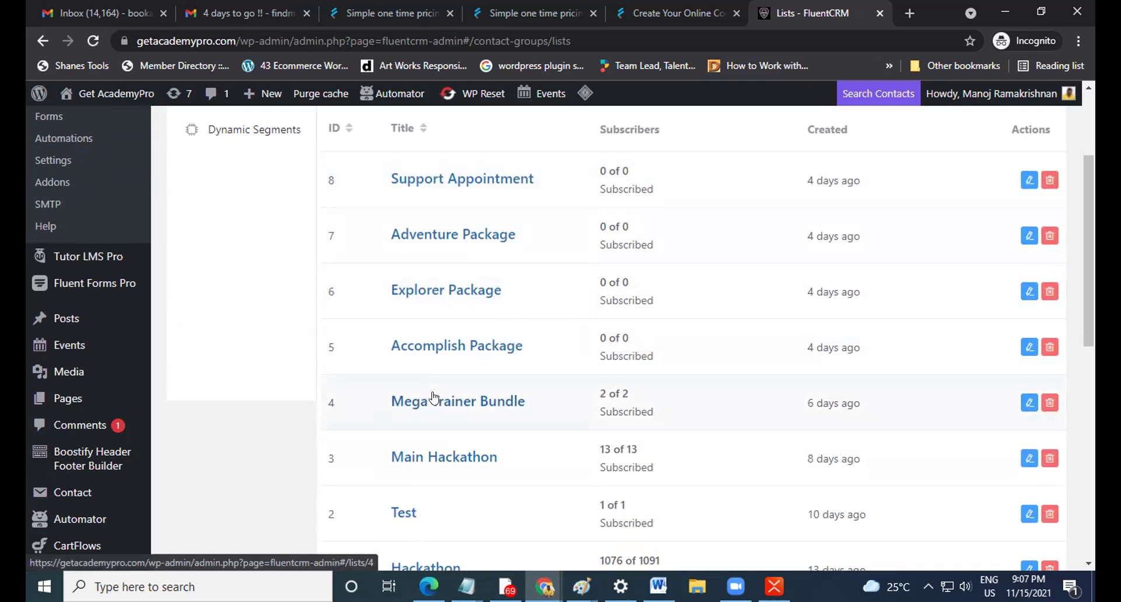
scroll(433, 397, "down", 2)
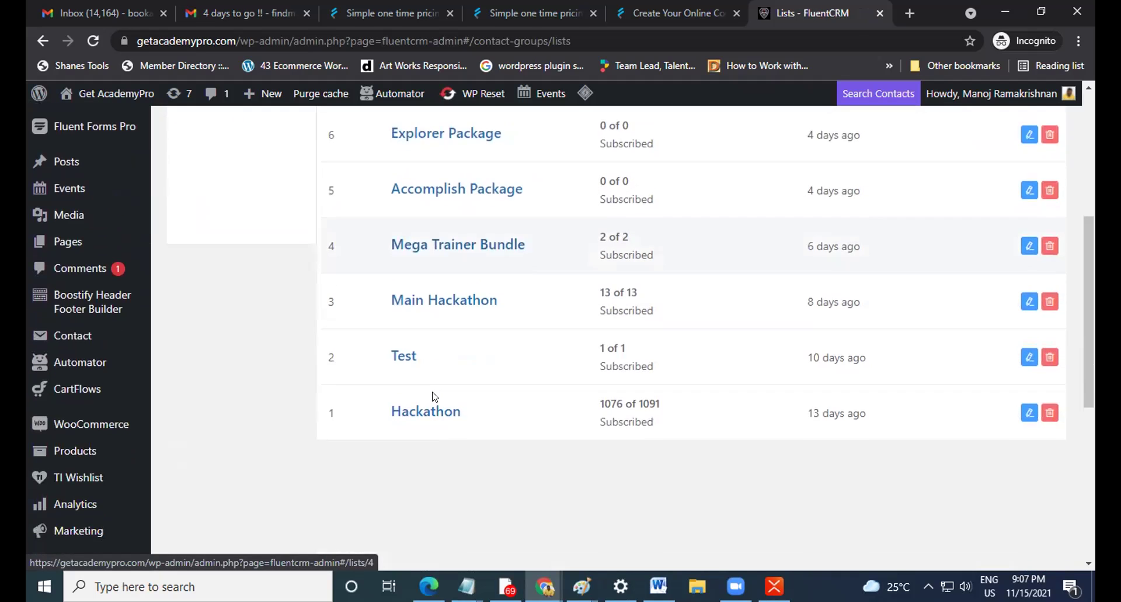
scroll(434, 397, "up", 2)
scroll(433, 397, "down", 1)
scroll(432, 394, "up", 3)
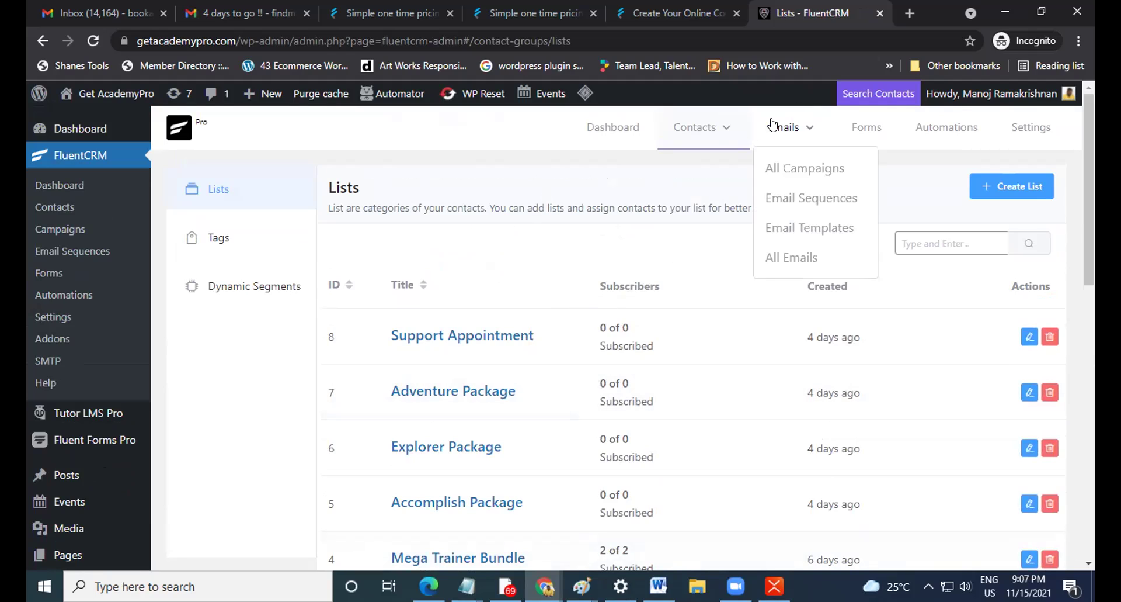
Look over the lists once more, then switch back to the Email Automation mind map.
mouse_move(721, 143)
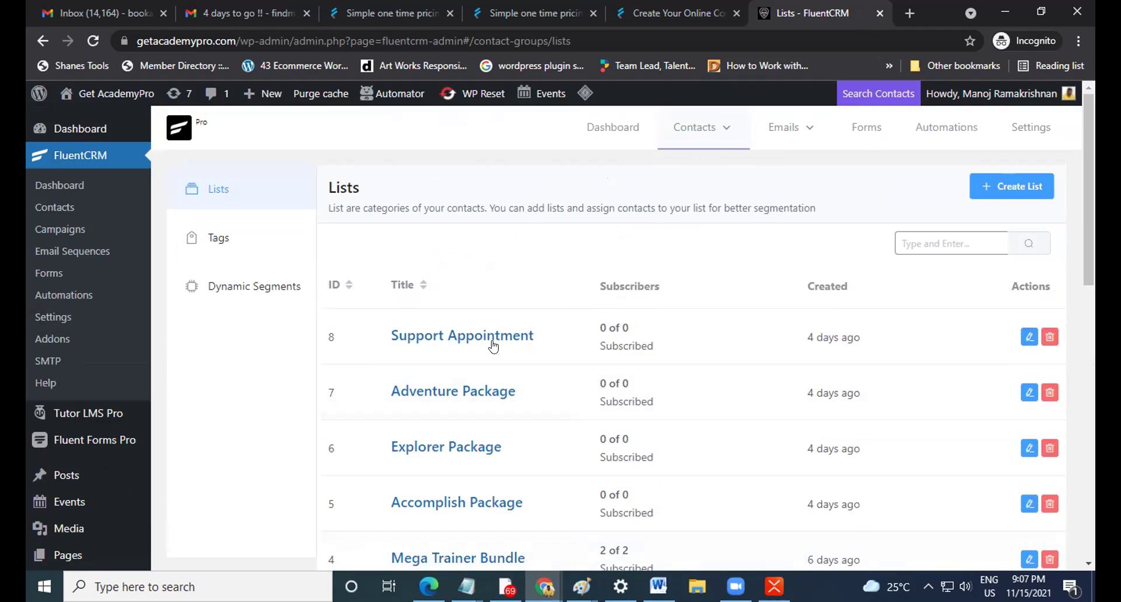
scroll(495, 422, "down", 2)
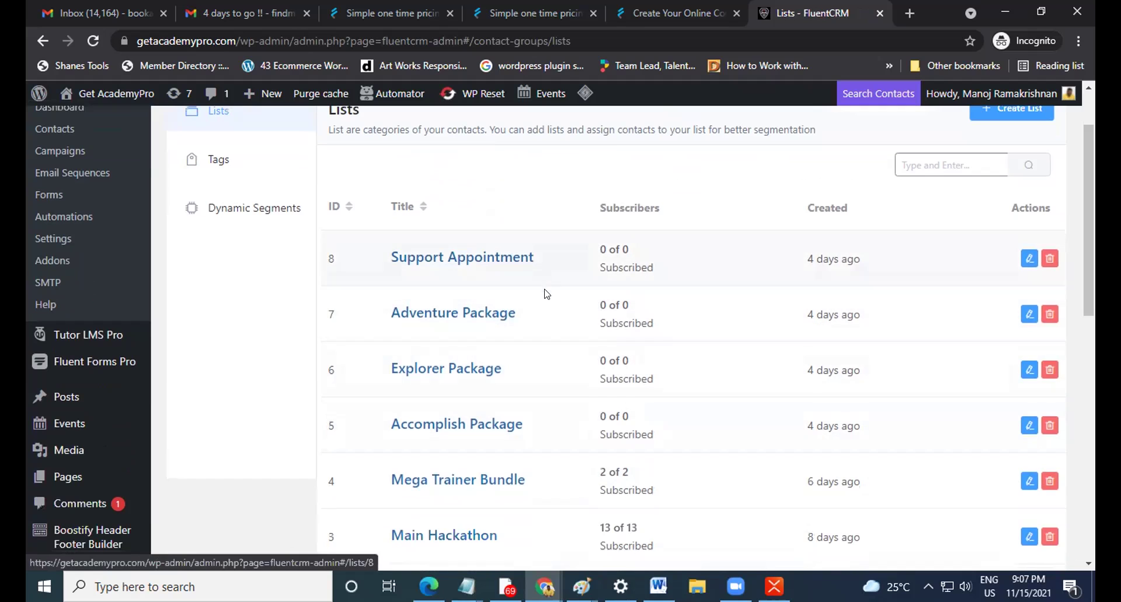
scroll(561, 336, "up", 2)
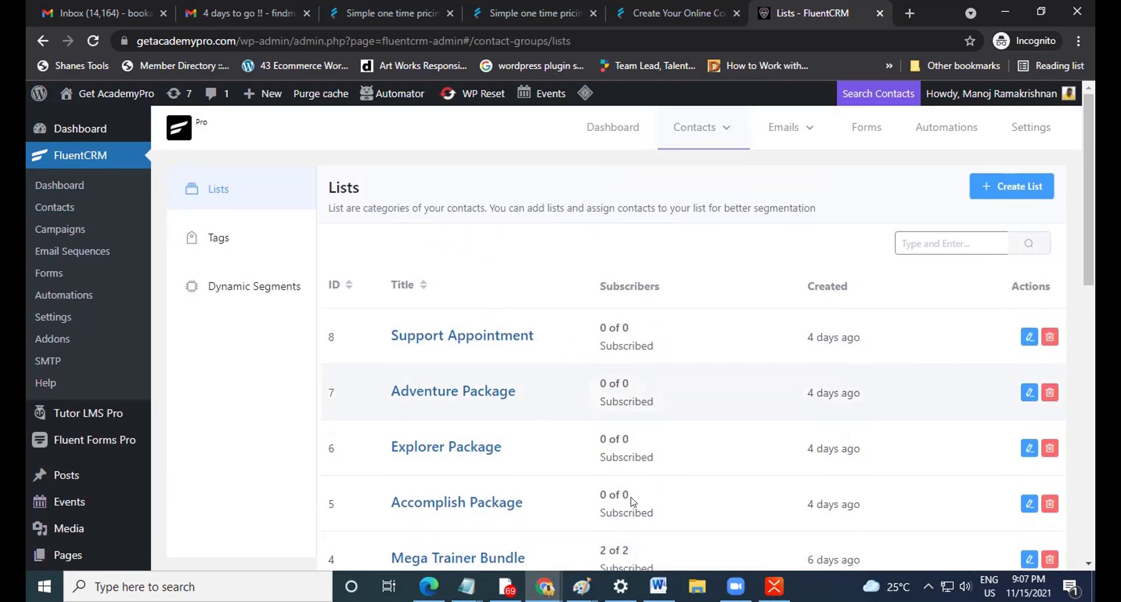
key("alt+Tab")
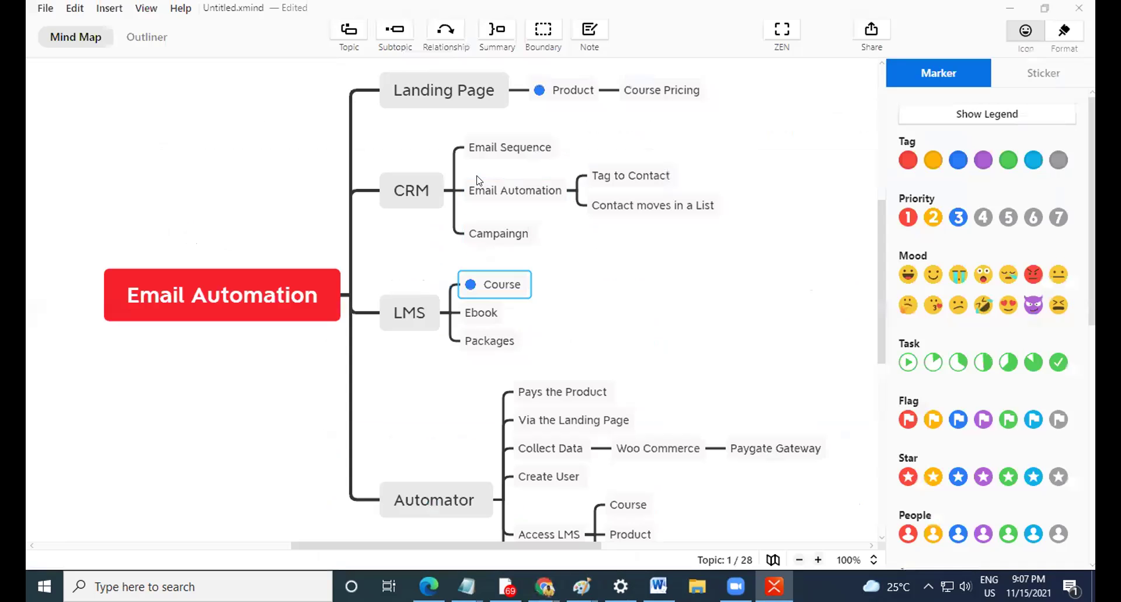
Select a topic and review the blue-tagged Product and Course nodes, then return to FluentCRM Lists.
scroll(433, 182, "up", 2)
left_click(572, 168)
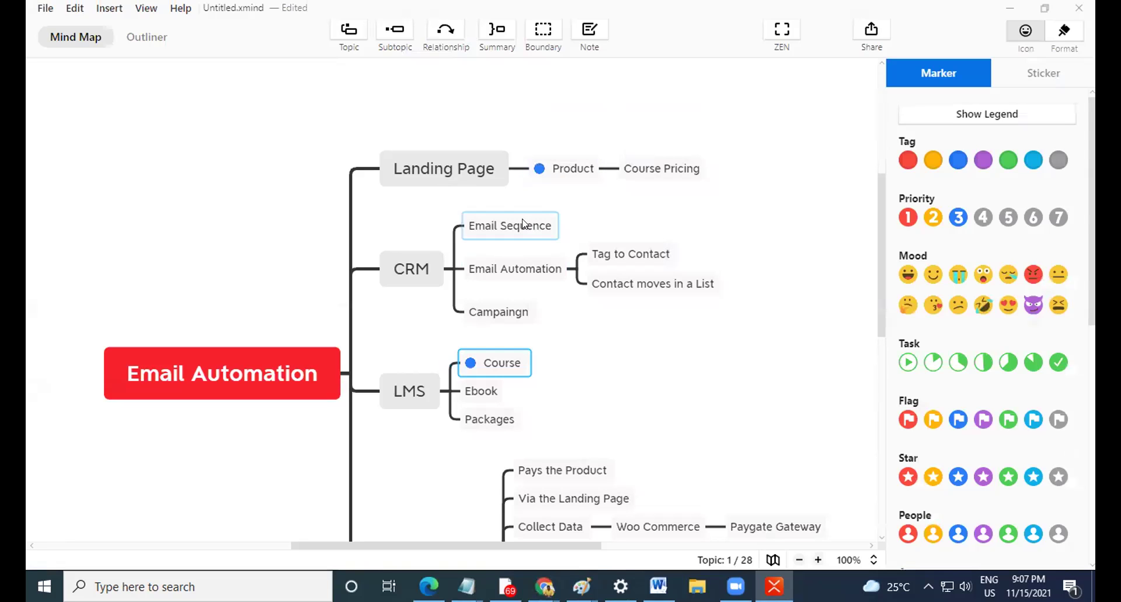
scroll(602, 292, "down", 2)
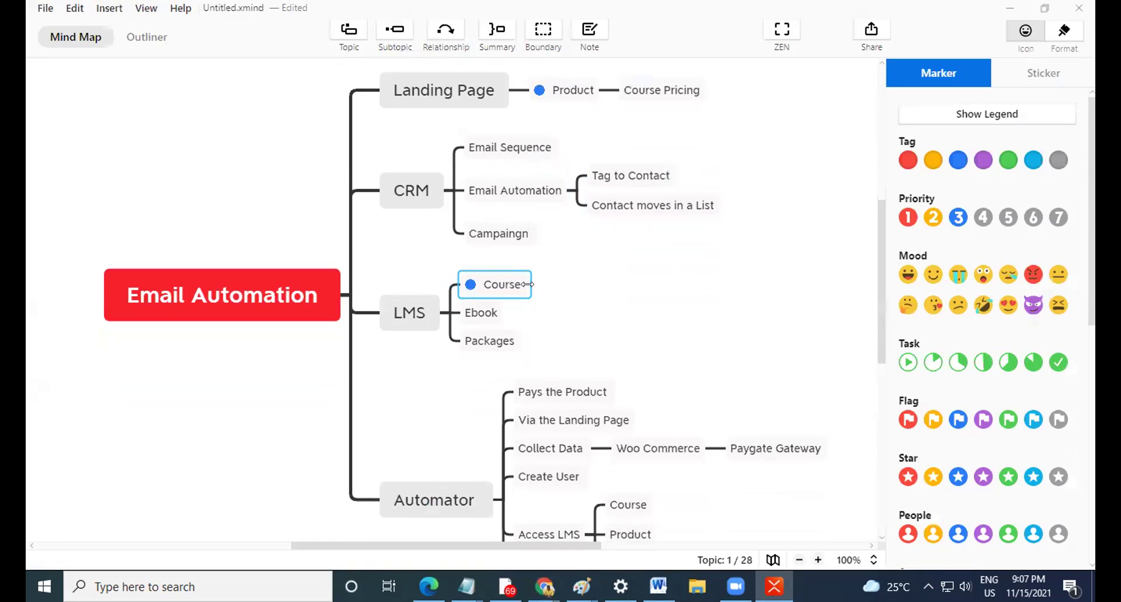
scroll(527, 283, "down", 1)
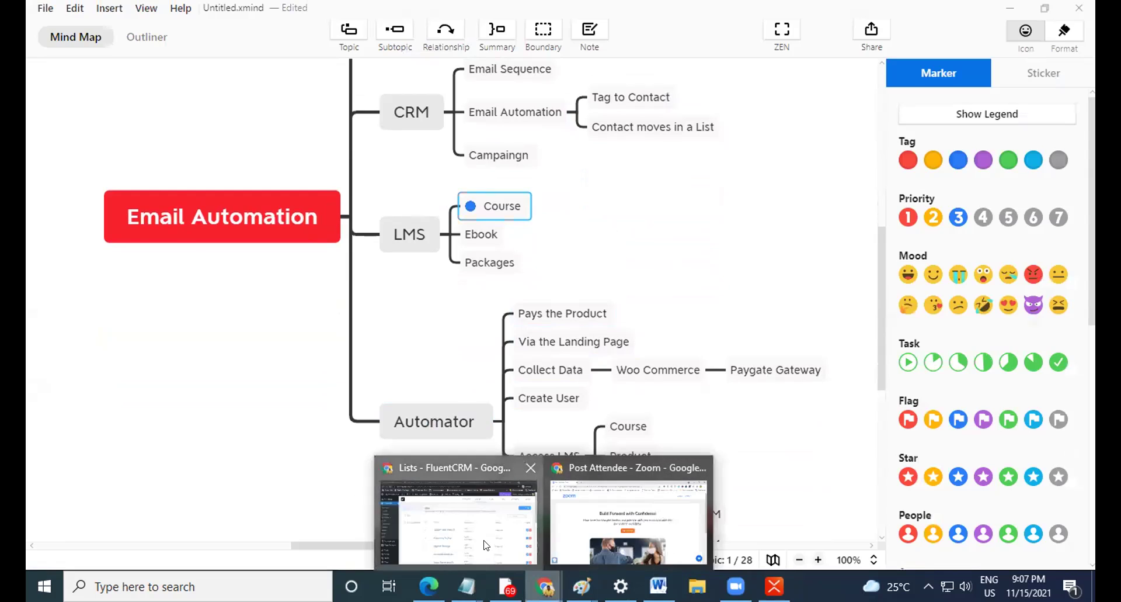
left_click(487, 544)
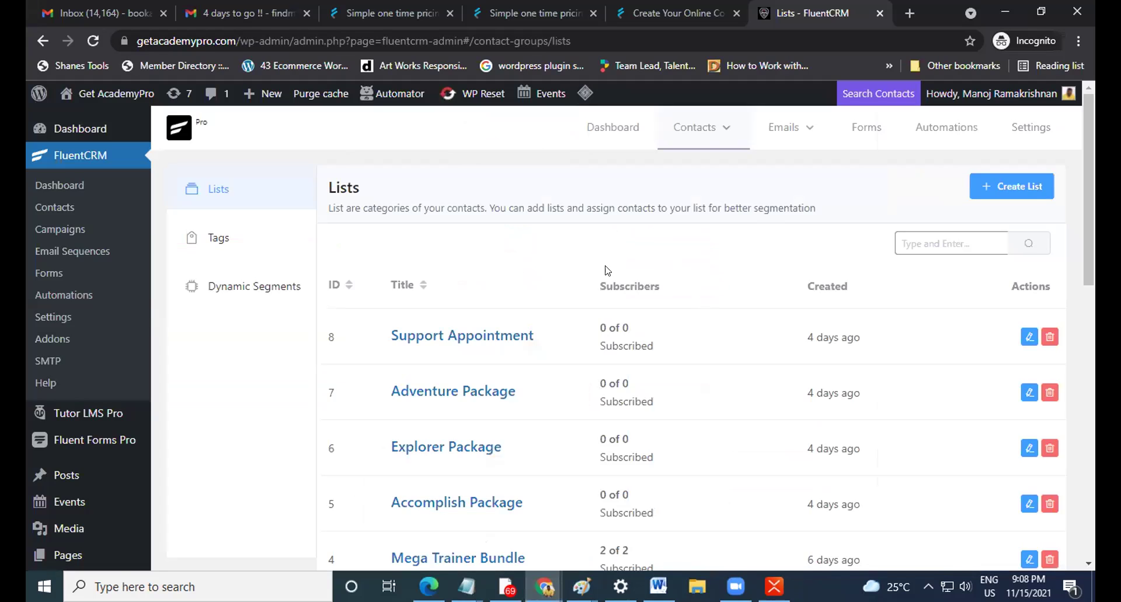
Scroll through the 13 Main Hackathon contacts, then open Emails > All Campaigns.
scroll(581, 295, "down", 4)
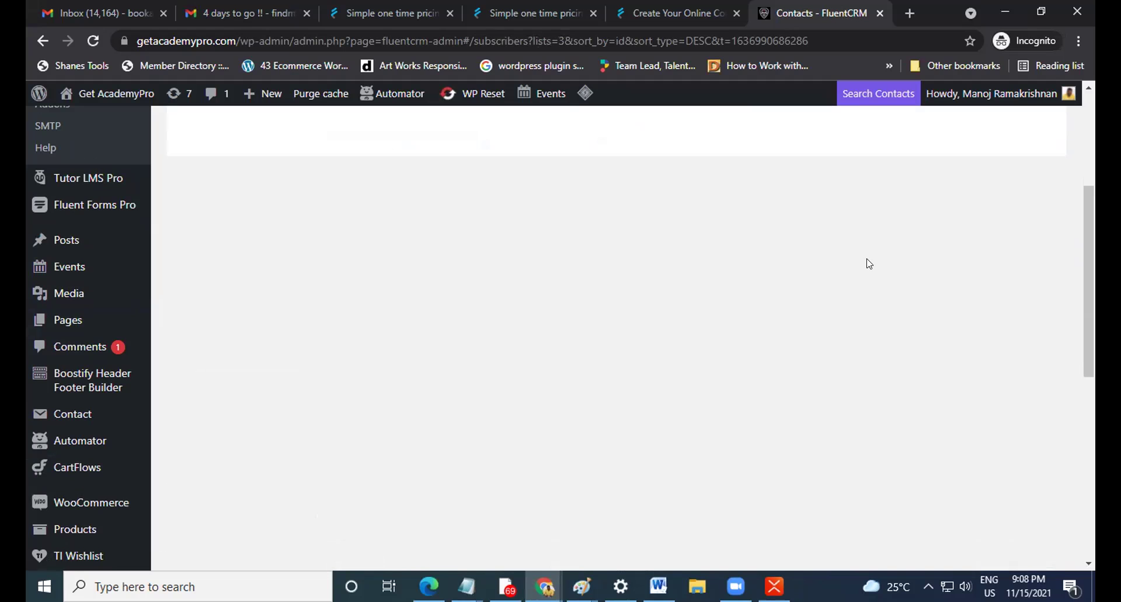
scroll(829, 266, "up", 4)
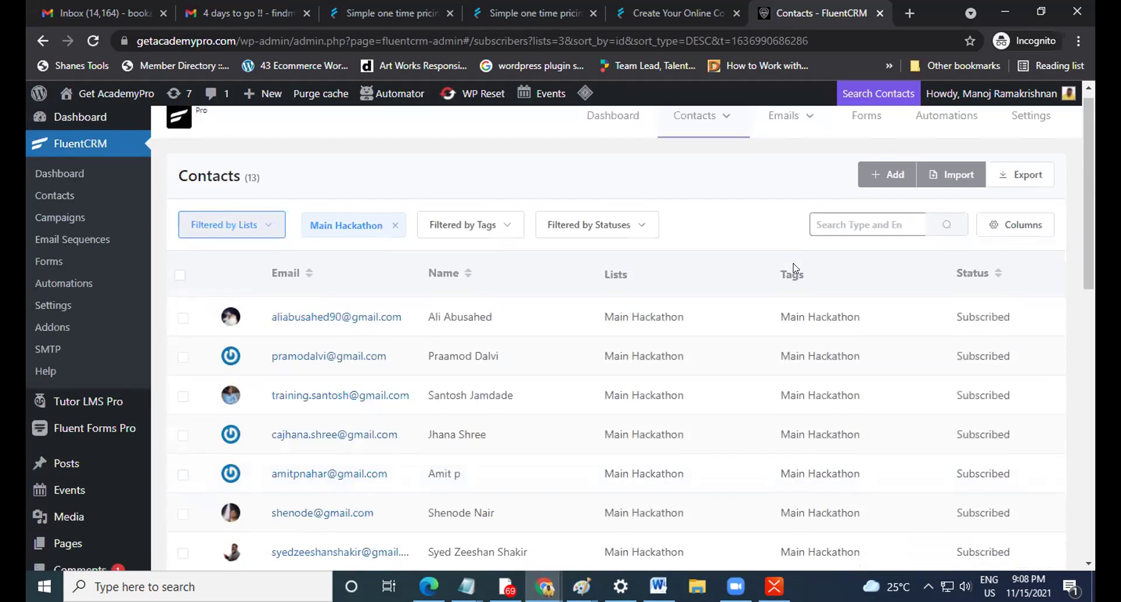
scroll(795, 268, "down", 4)
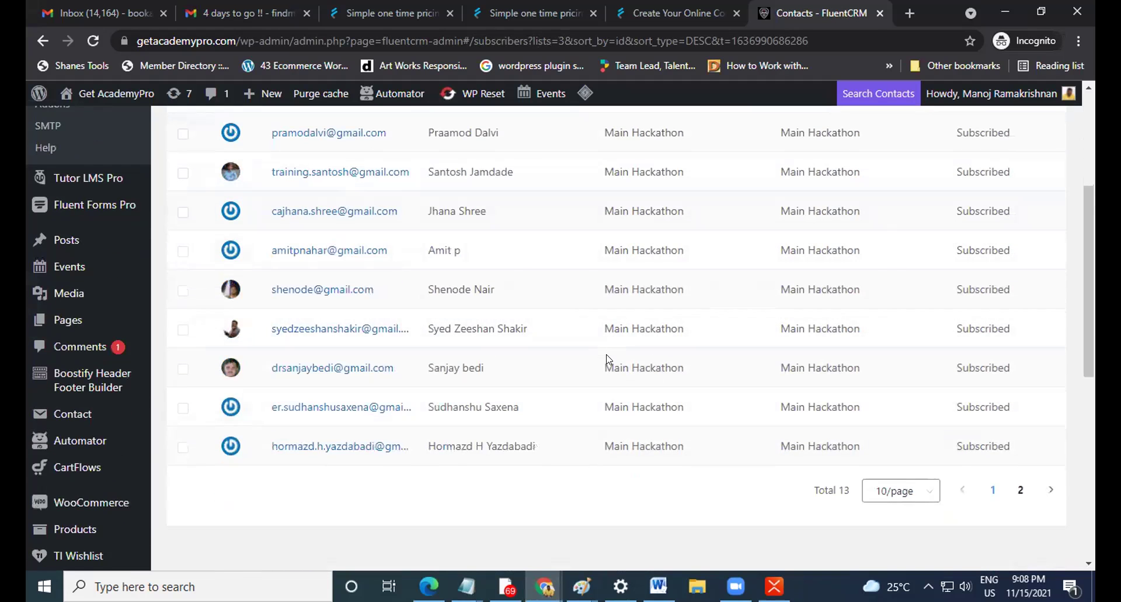
scroll(607, 359, "up", 3)
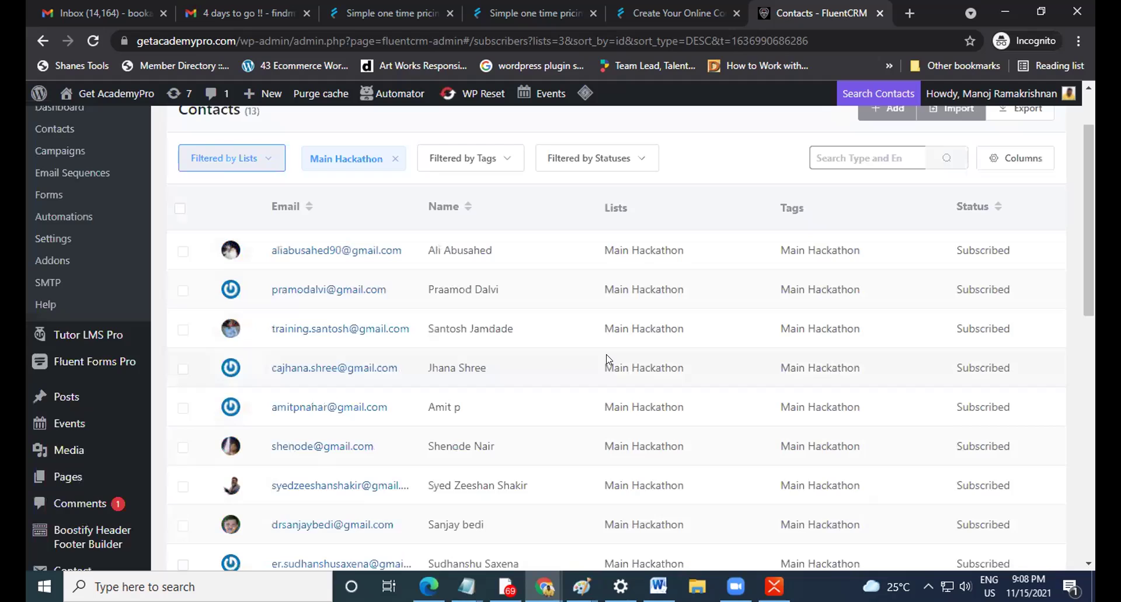
scroll(606, 358, "up", 2)
mouse_move(808, 133)
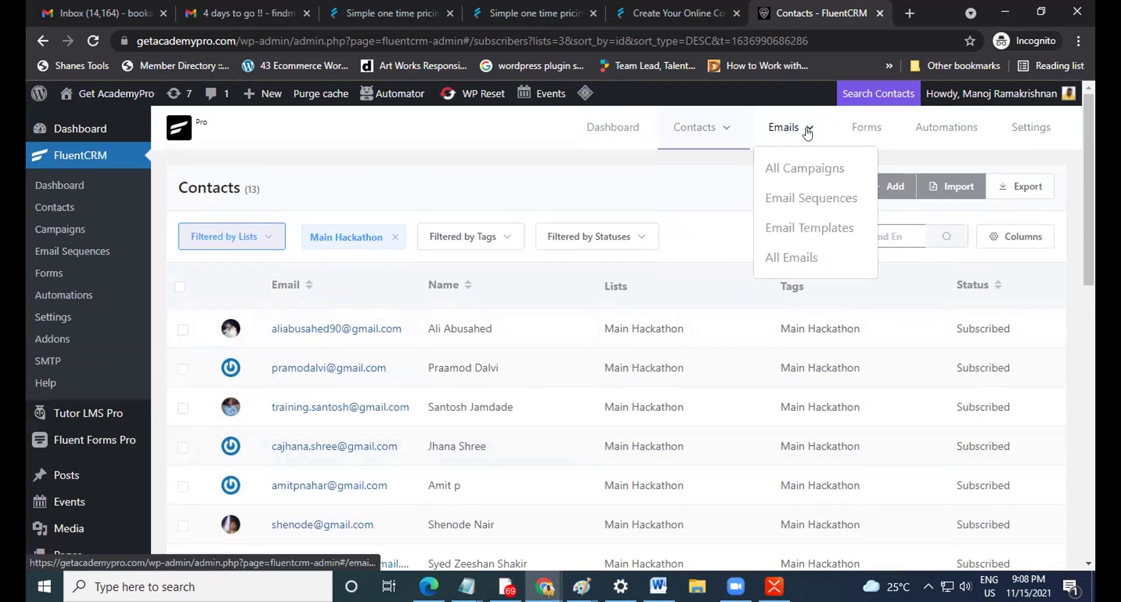
left_click(822, 173)
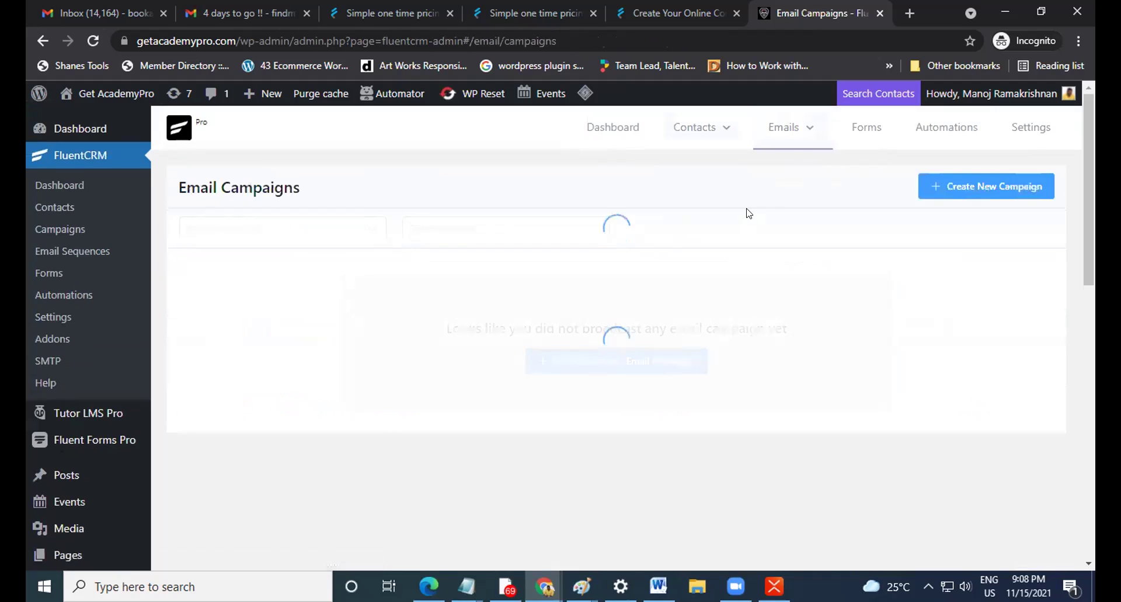
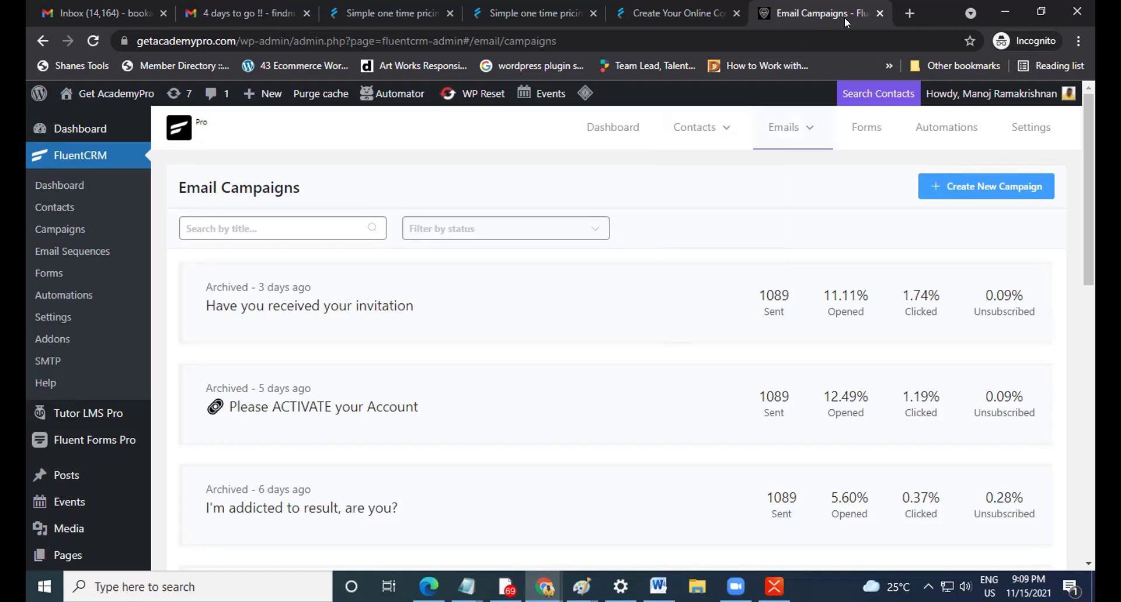
Open a new blank incognito browser tab beside the FluentCRM Email Campaigns page.
left_click(908, 14)
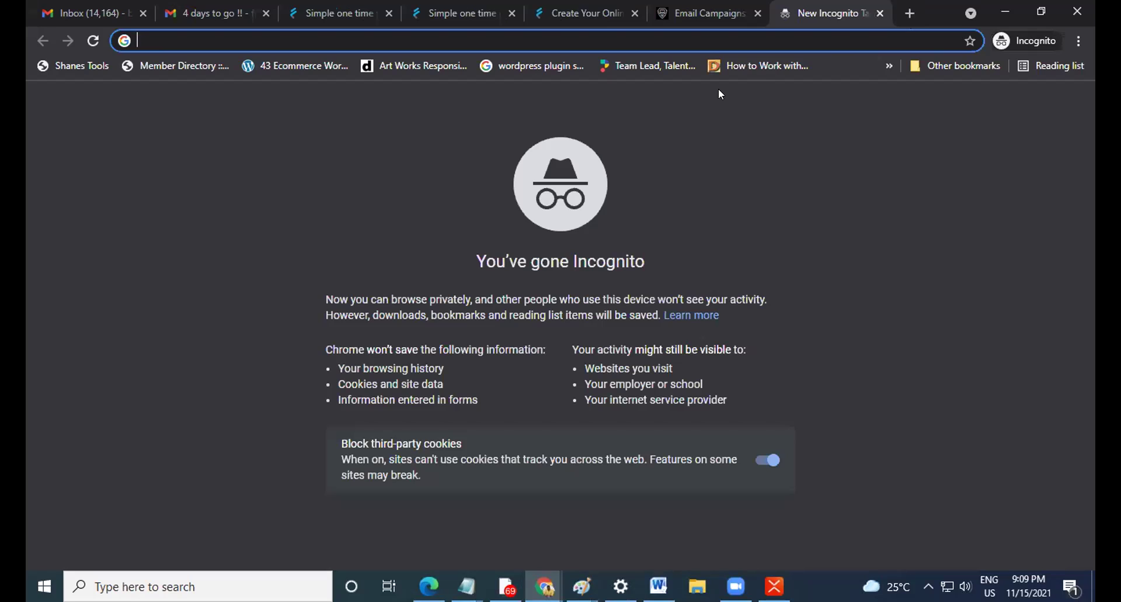
Load the Hostinger Webmail inbox at mail.hostinger.com.
type("ma")
key("Right")
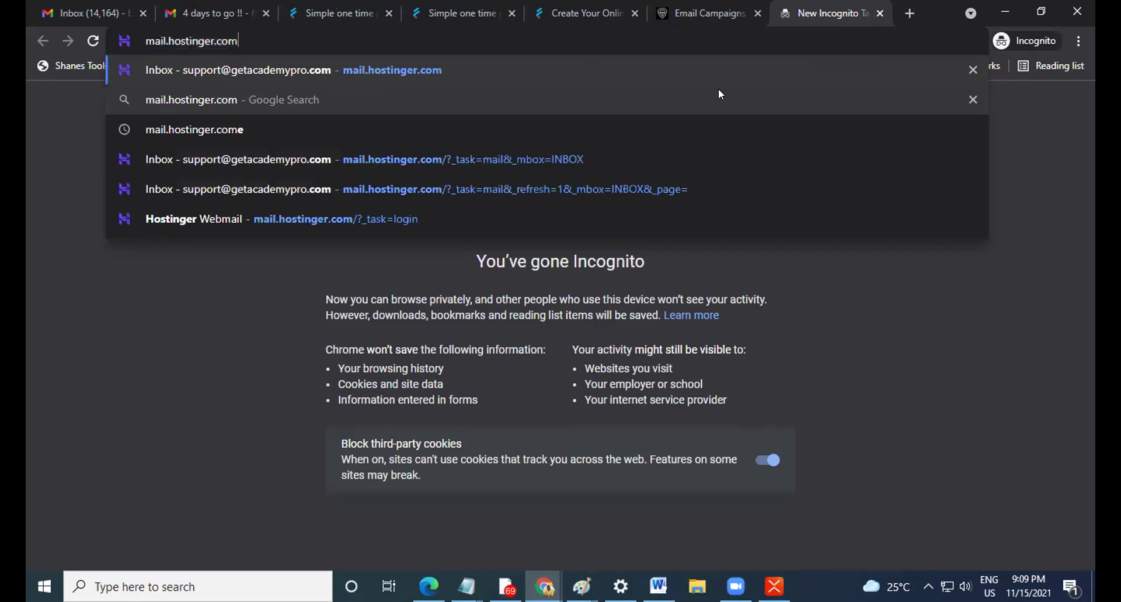
key("Return")
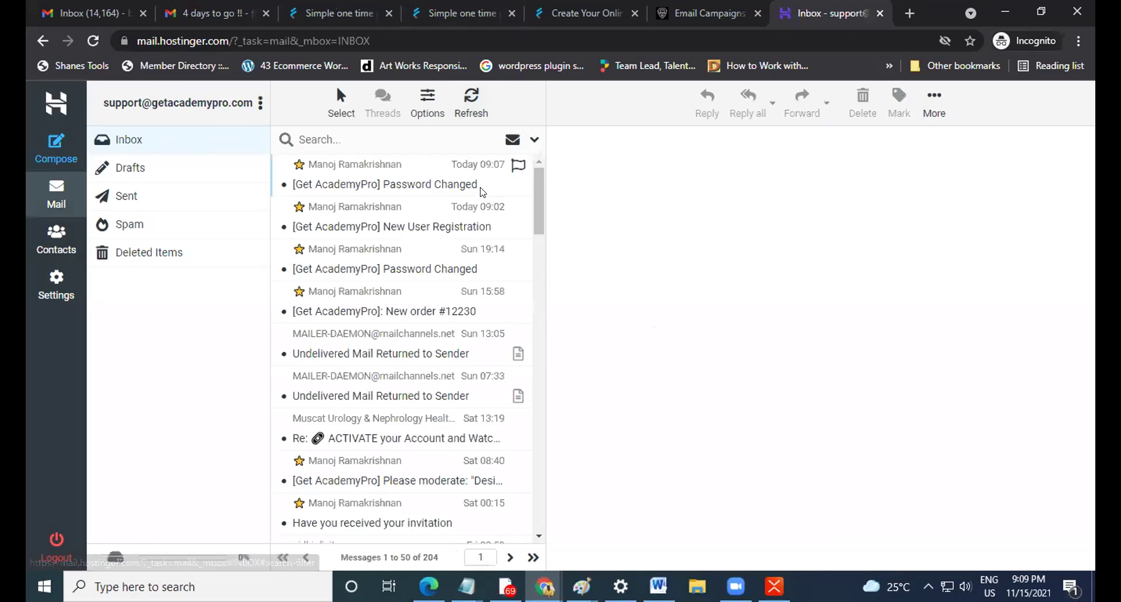
Read the Undelivered Mail bounce, select the failed recipient address, and return to campaigns.
left_click(385, 354)
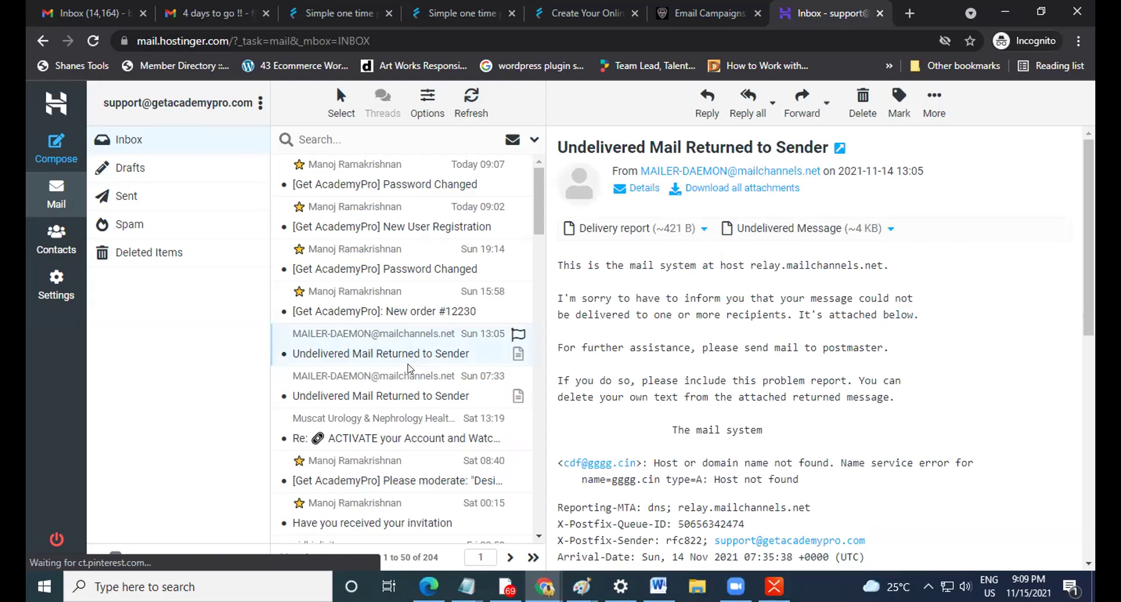
scroll(648, 383, "down", 1)
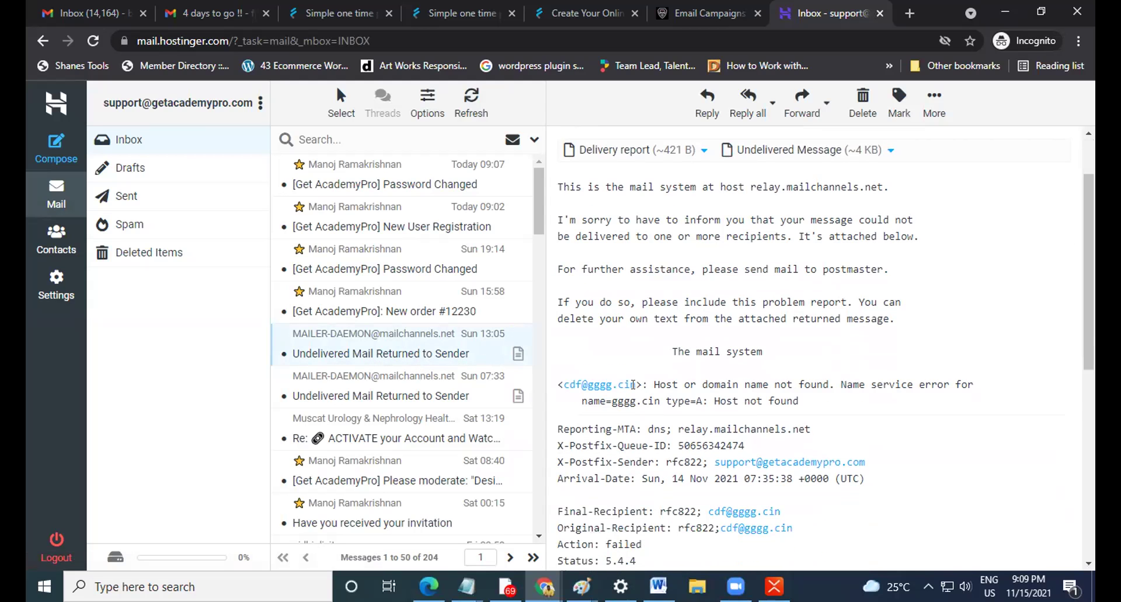
left_click_drag(635, 384, 561, 383)
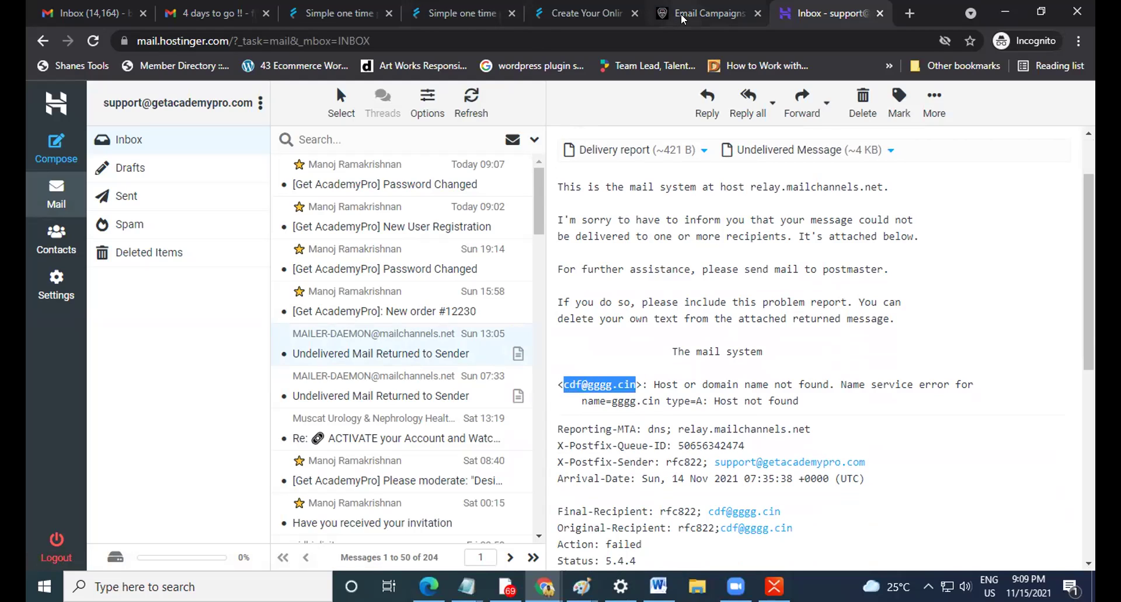
left_click(701, 13)
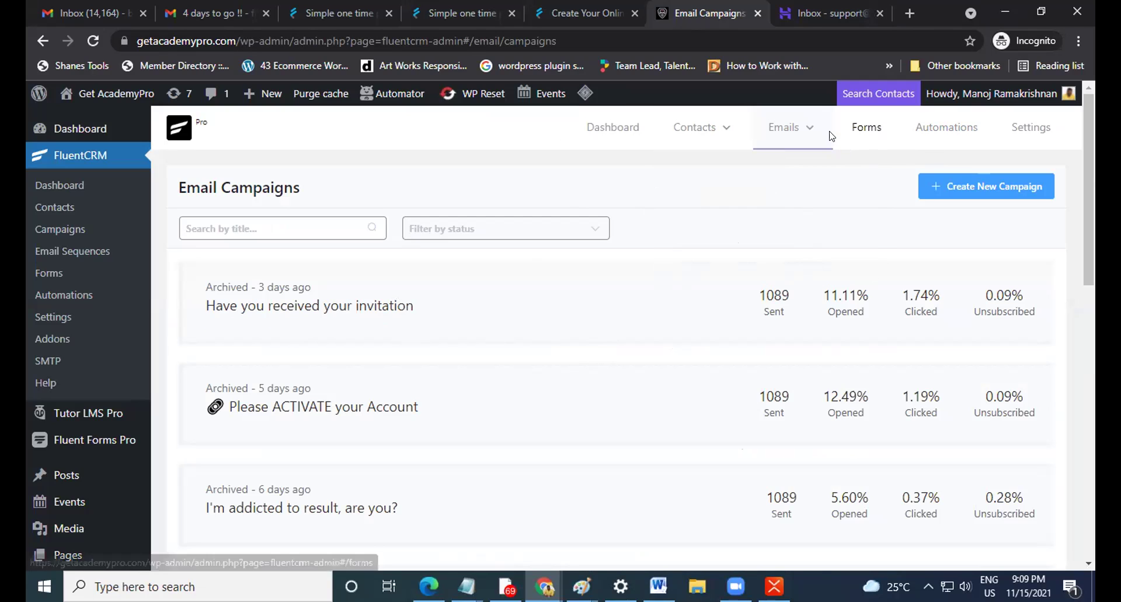
Duplicate the 'Have you received your invitation' campaign, opening its copy in Compose.
mouse_move(795, 130)
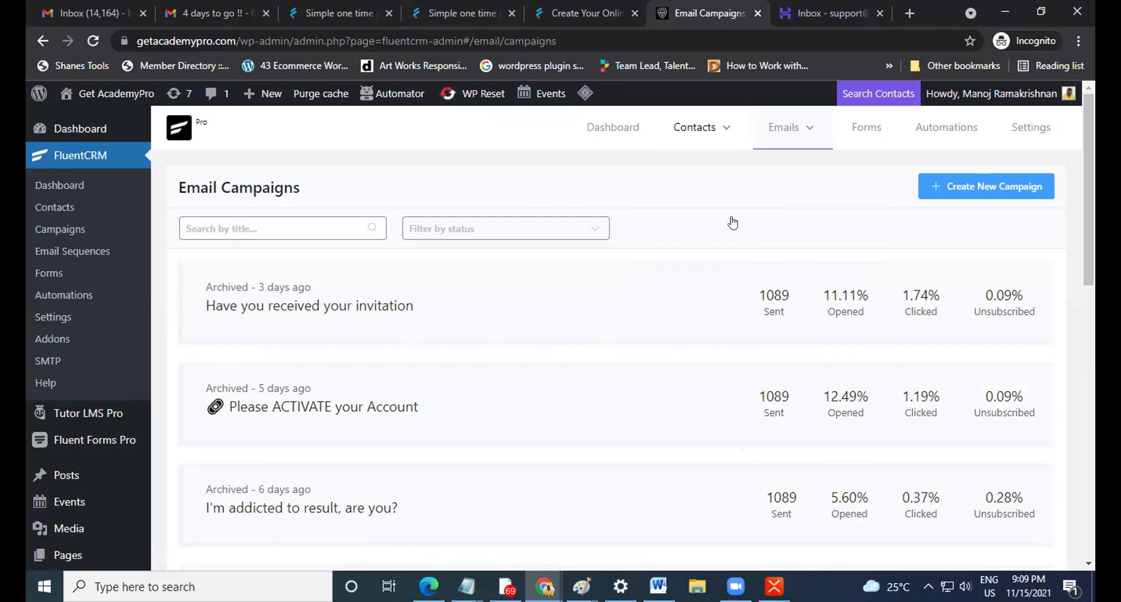
scroll(356, 331, "down", 2)
scroll(355, 331, "down", 3)
scroll(301, 255, "up", 5)
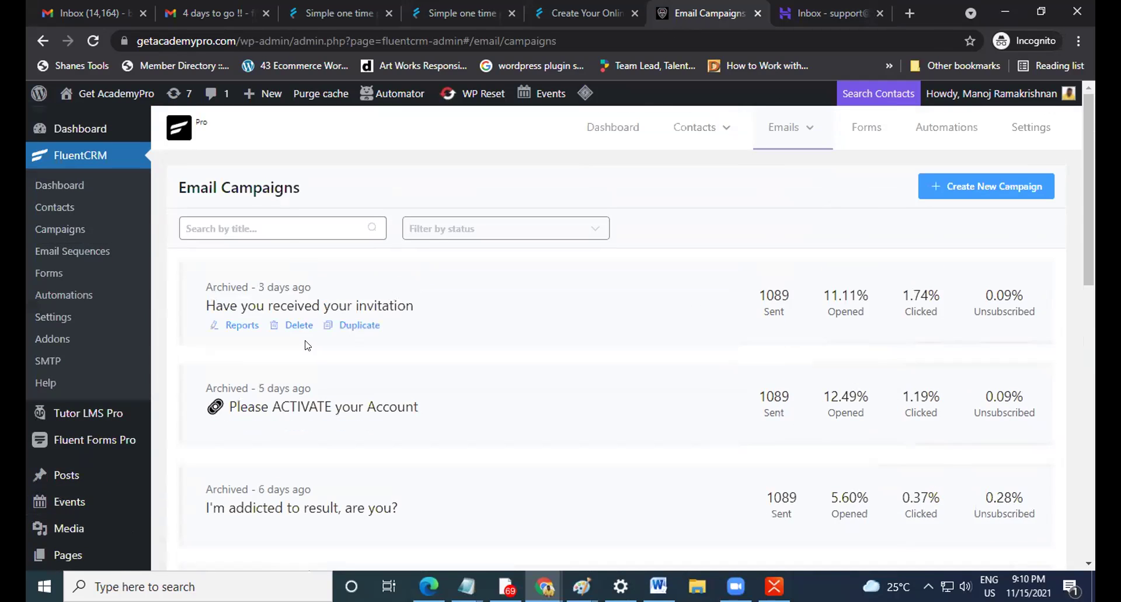
left_click(349, 325)
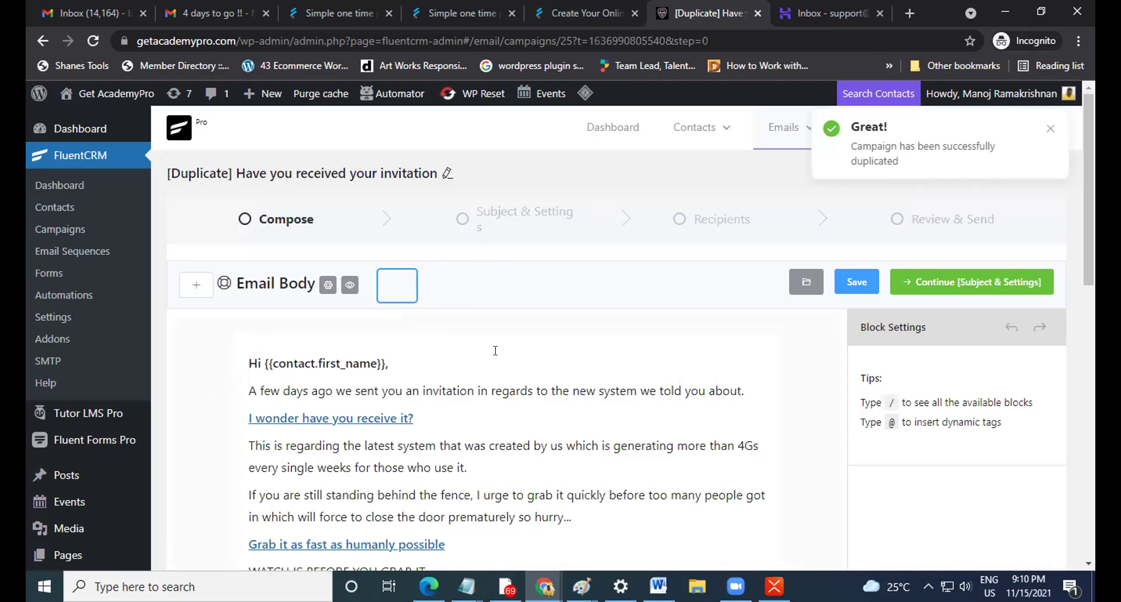
Scroll through the email body, selecting the signature image and the WATCH IS BEFORE YOU GRAB IT line.
scroll(467, 336, "down", 2)
scroll(464, 345, "down", 3)
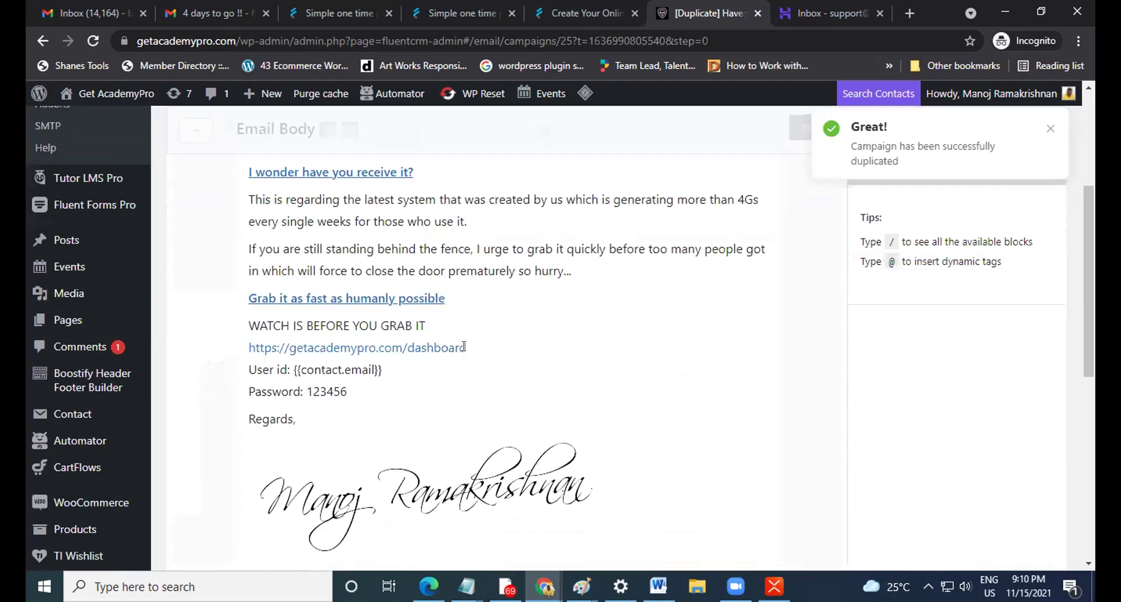
scroll(464, 345, "up", 2)
scroll(464, 345, "down", 1)
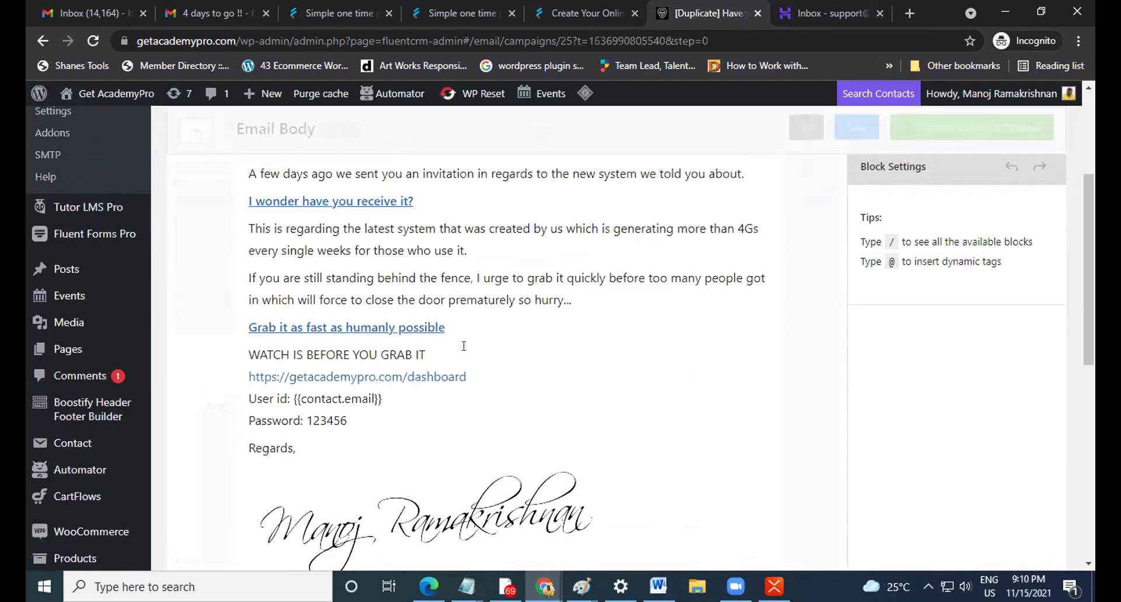
scroll(465, 348, "up", 4)
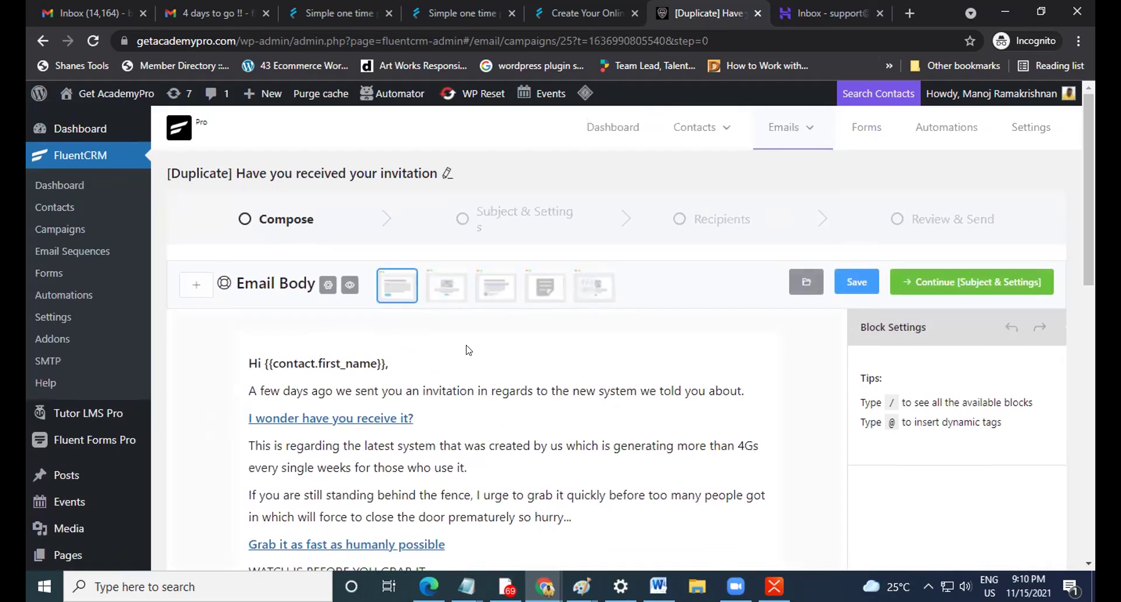
scroll(467, 349, "down", 3)
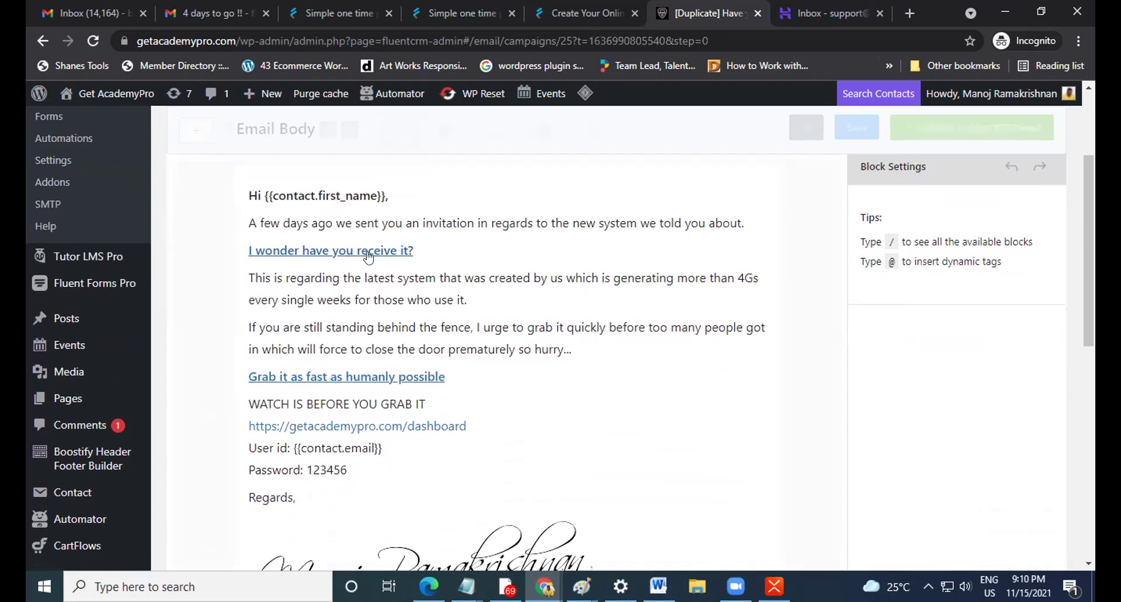
scroll(435, 327, "down", 1)
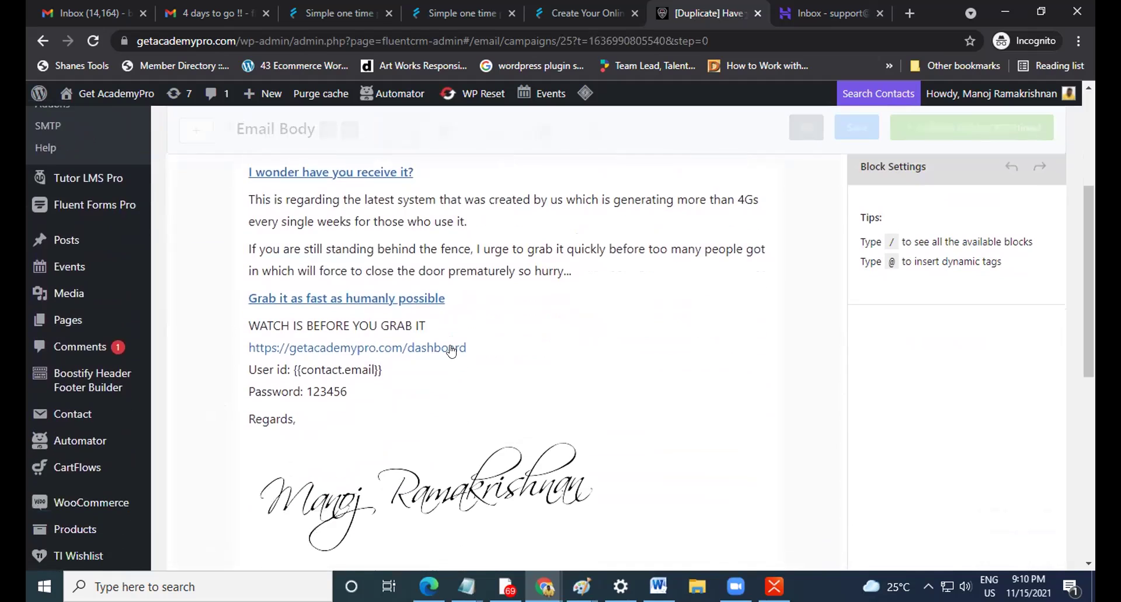
scroll(453, 461, "down", 1)
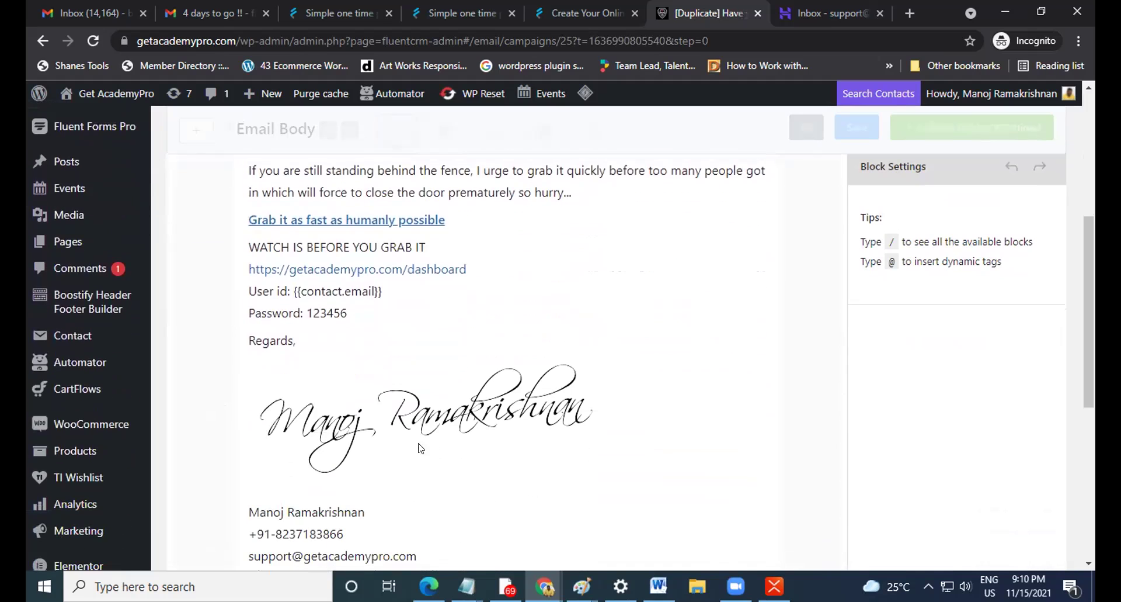
left_click(451, 400)
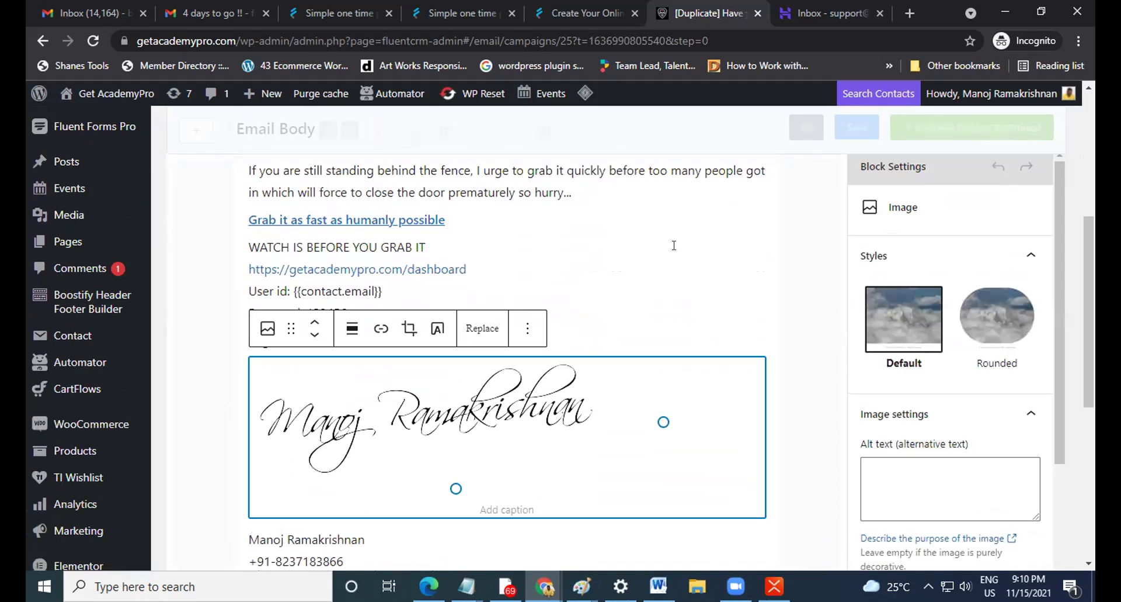
left_click(571, 247)
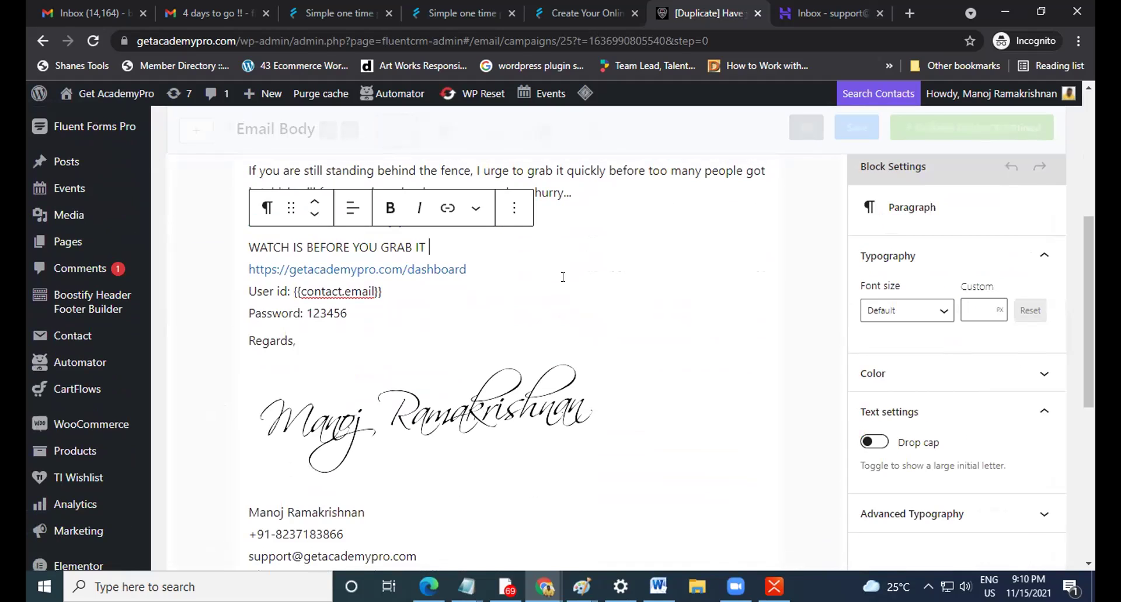
scroll(562, 285, "up", 3)
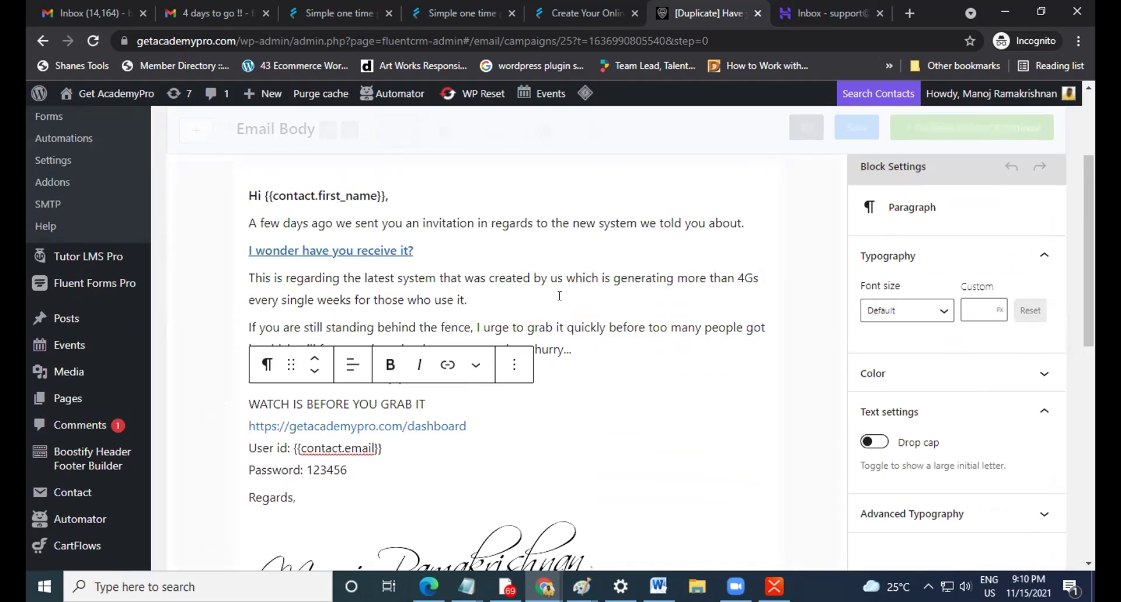
mouse_move(544, 261)
Insert an empty paragraph right after the 'Hi {{contact.first_name}},' greeting.
scroll(506, 304, "up", 1)
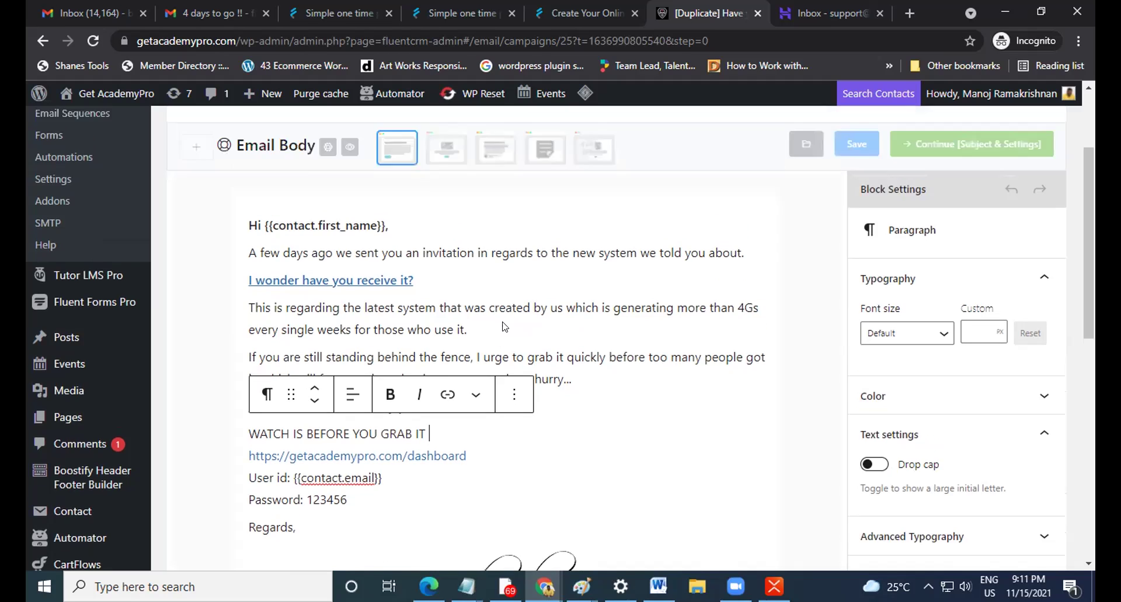
scroll(505, 326, "up", 3)
left_click(413, 364)
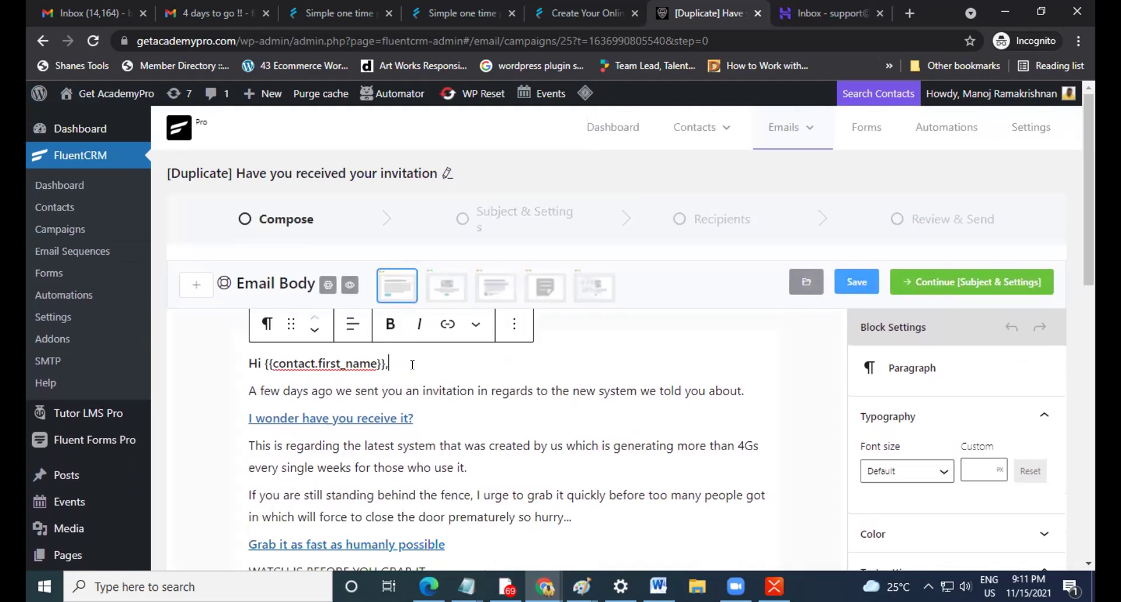
key("Return")
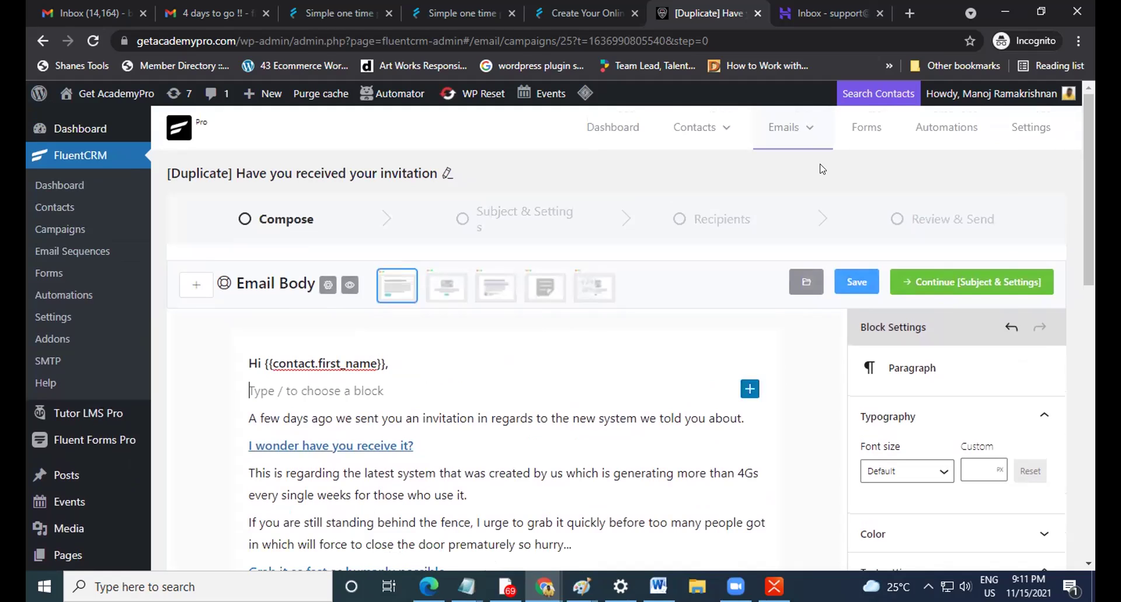
left_click(750, 389)
left_click(861, 205)
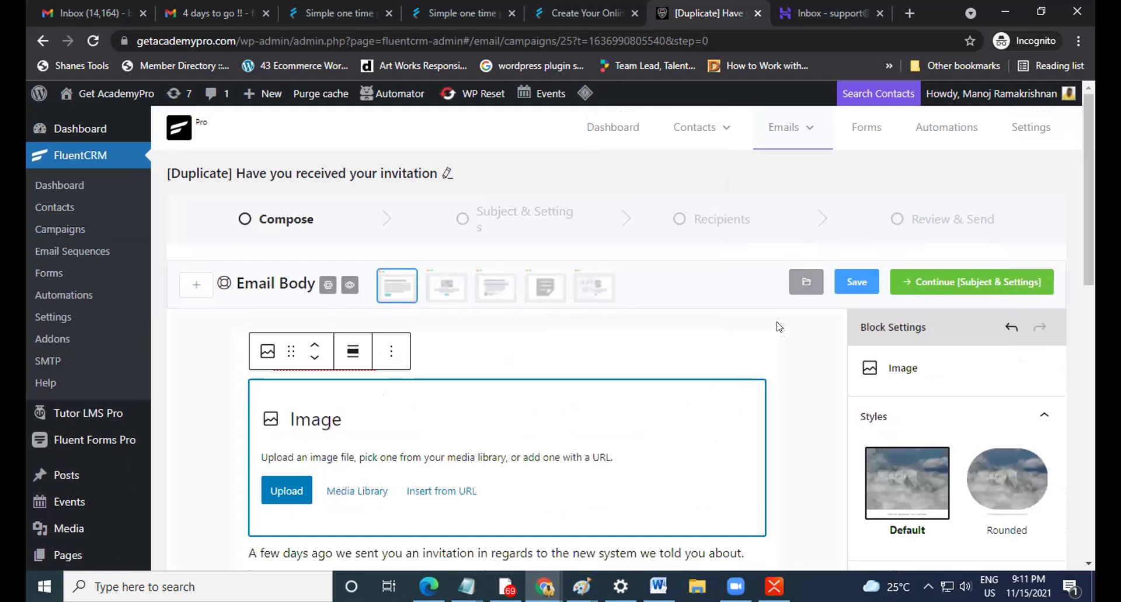
scroll(795, 362, "down", 3)
left_click(286, 323)
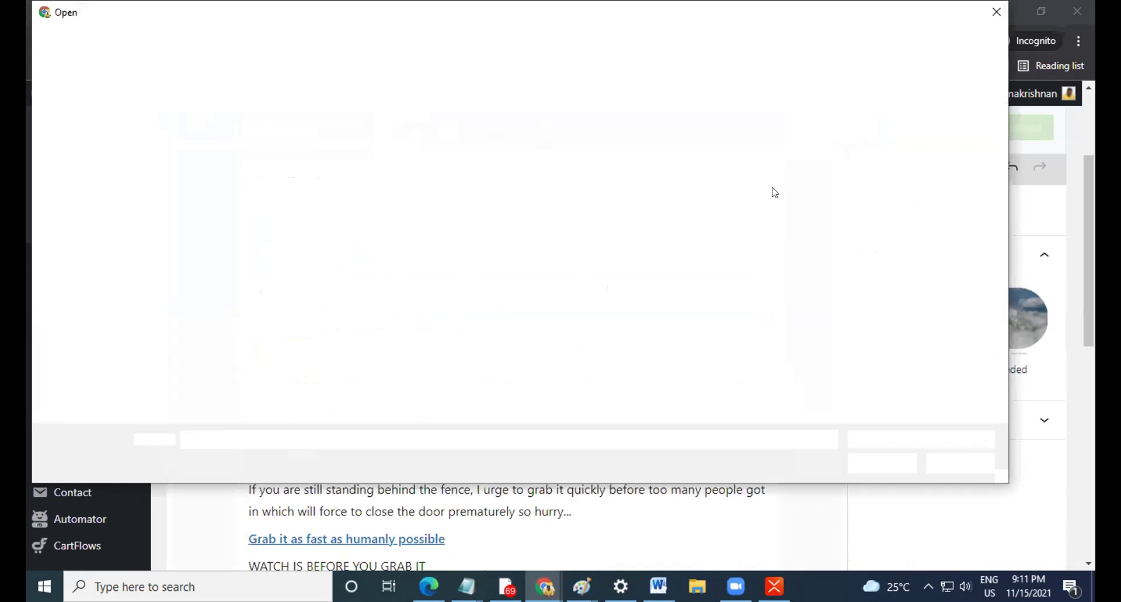
left_click(997, 12)
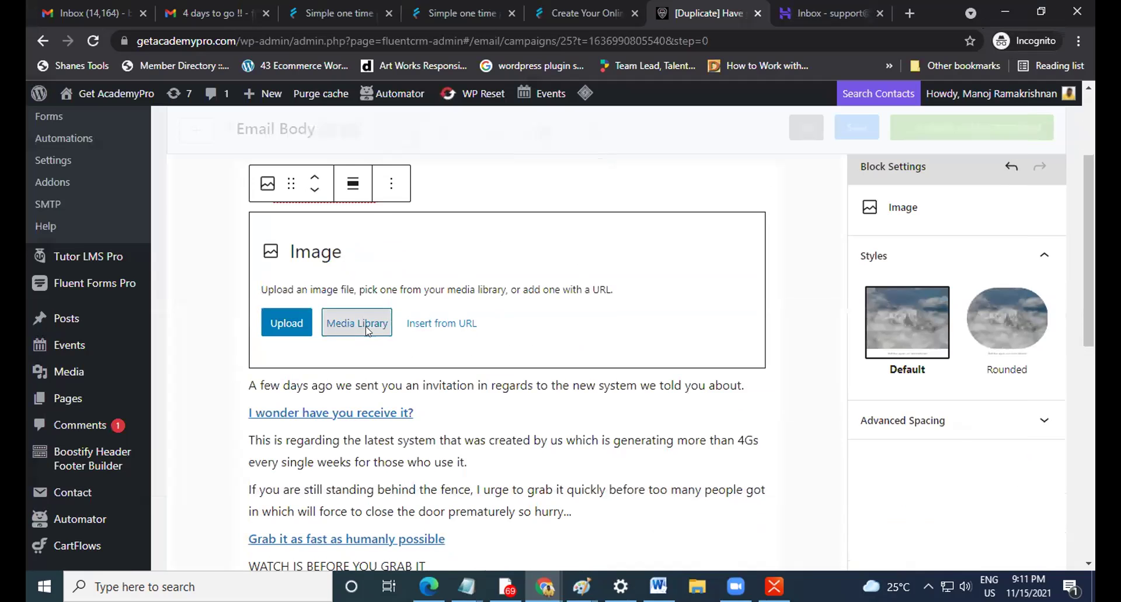
left_click(368, 331)
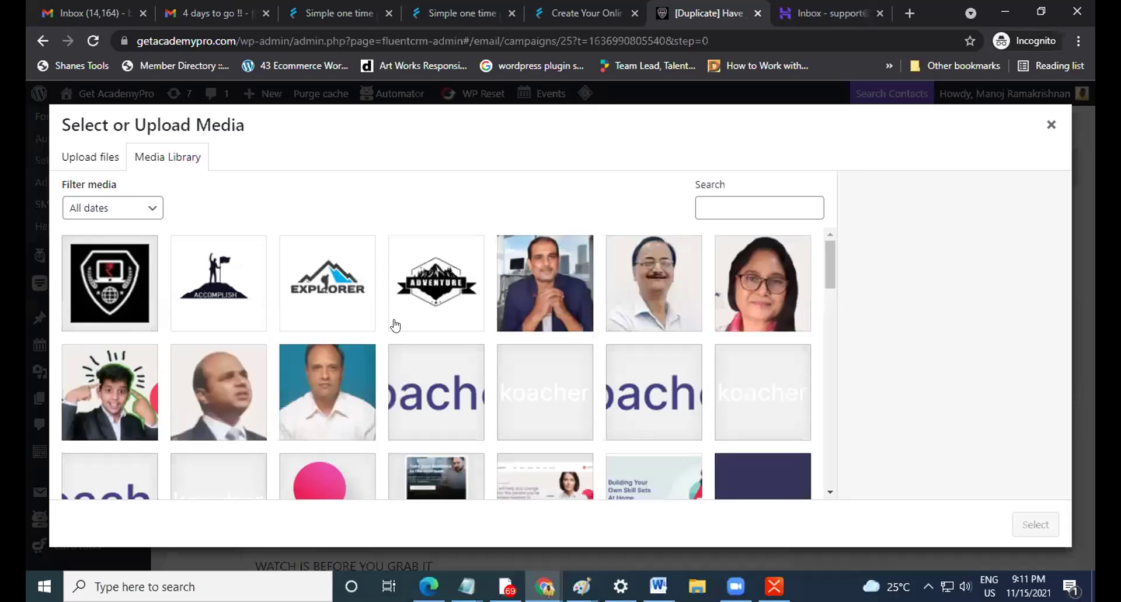
scroll(567, 330, "down", 15)
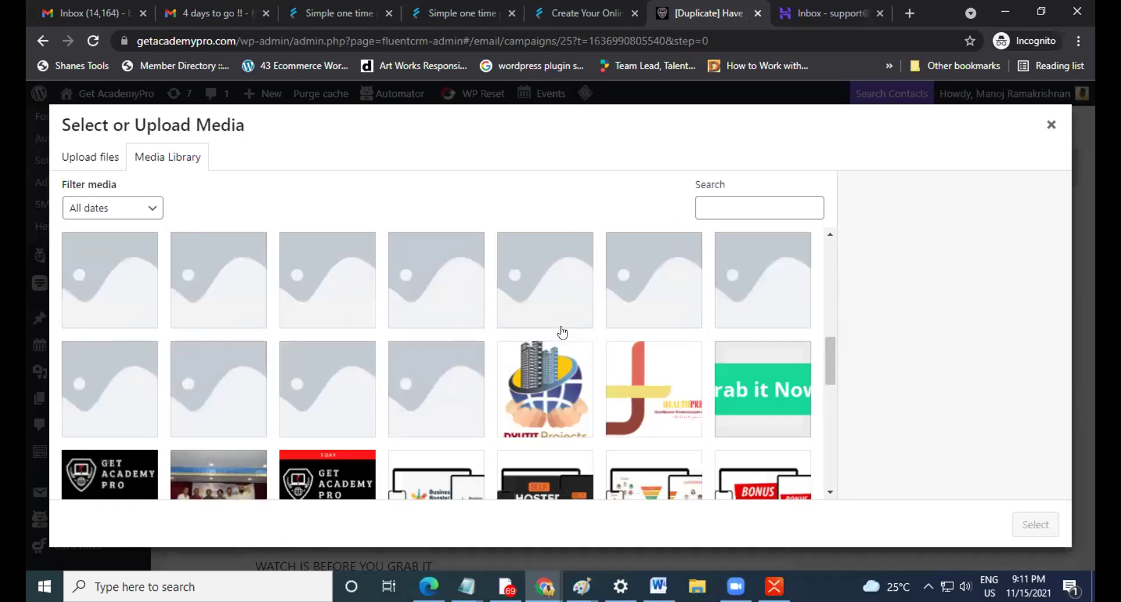
scroll(562, 332, "up", 5)
left_click(295, 413)
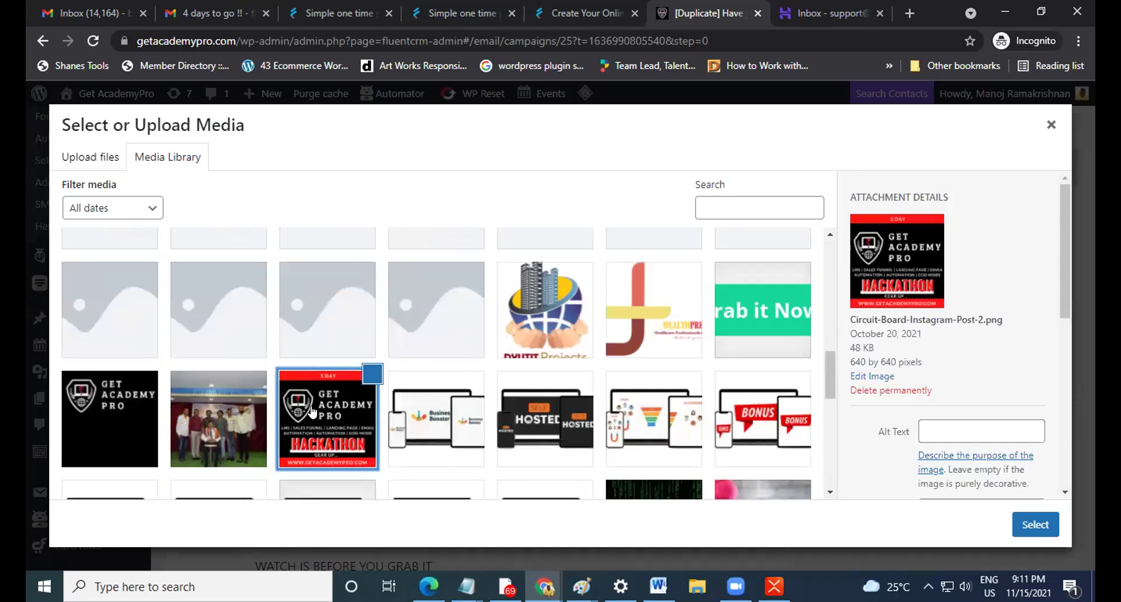
left_click(1033, 525)
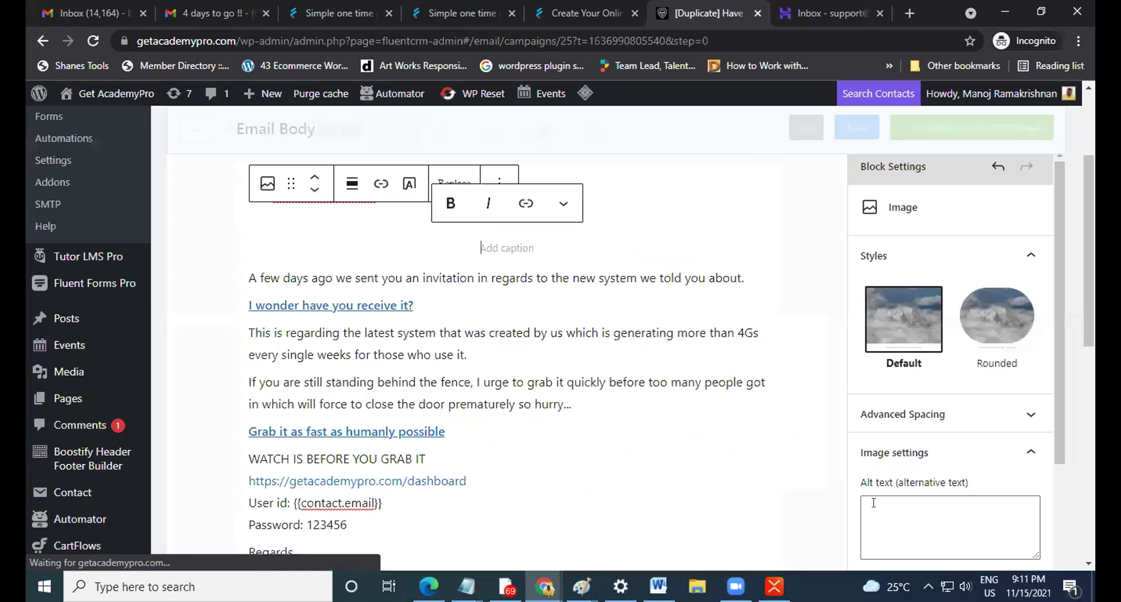
scroll(635, 345, "up", 10)
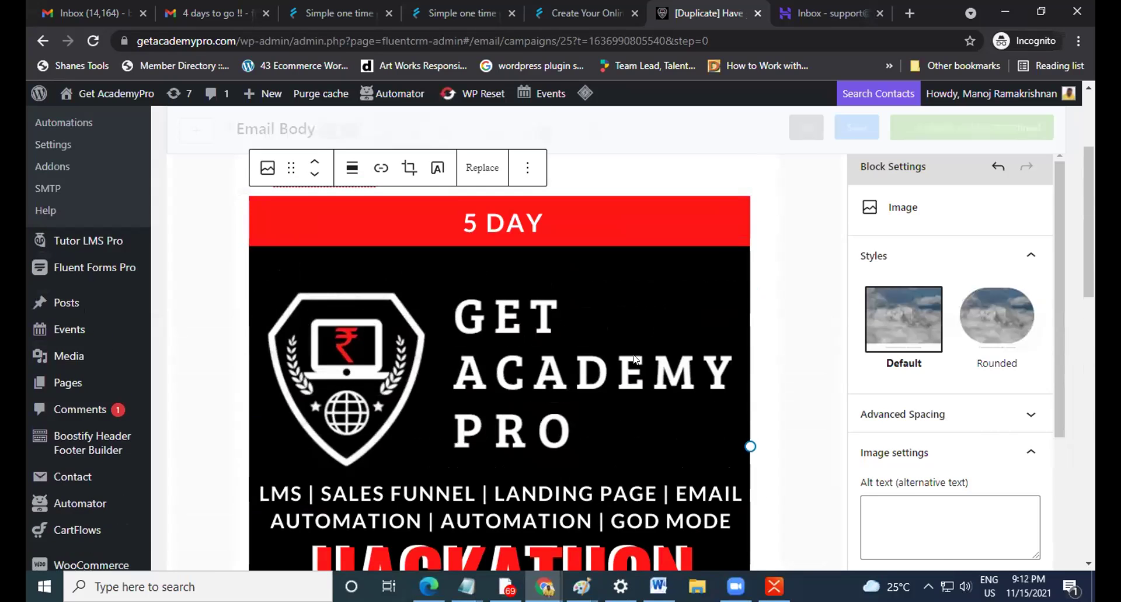
left_click(767, 285)
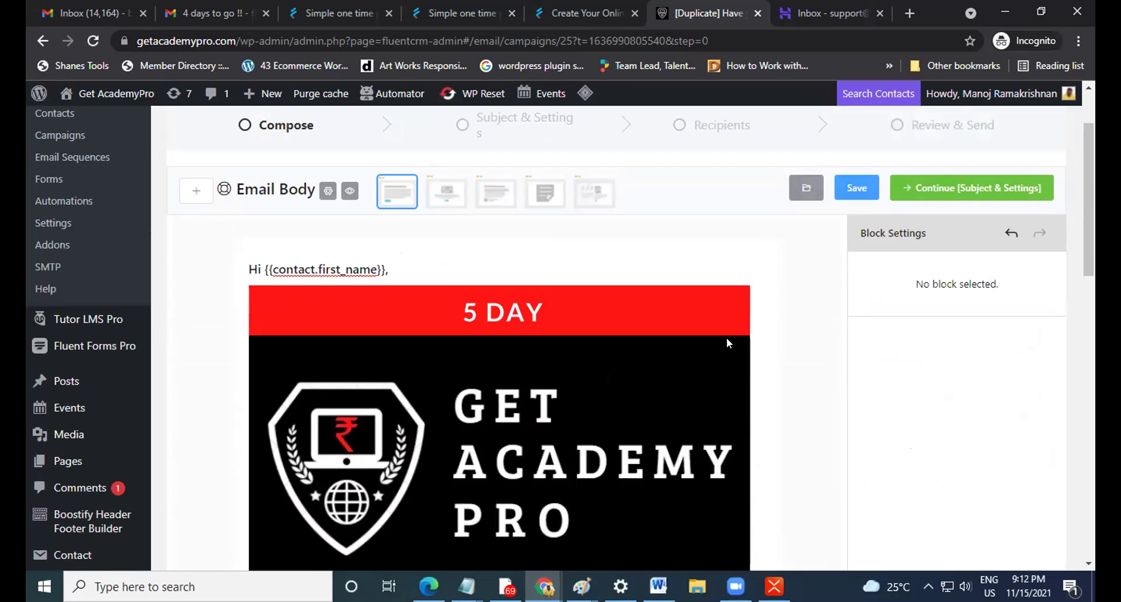
Delete the 5 DAY Hackathon banner image so the greeting leads into the text.
scroll(727, 338, "down", 5)
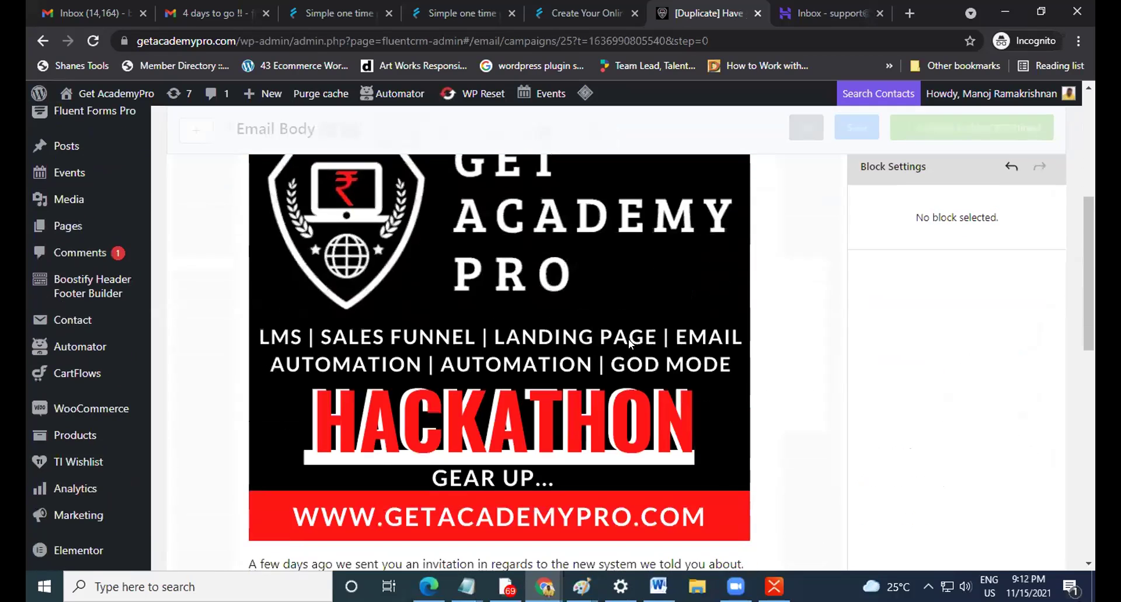
scroll(630, 332, "up", 3)
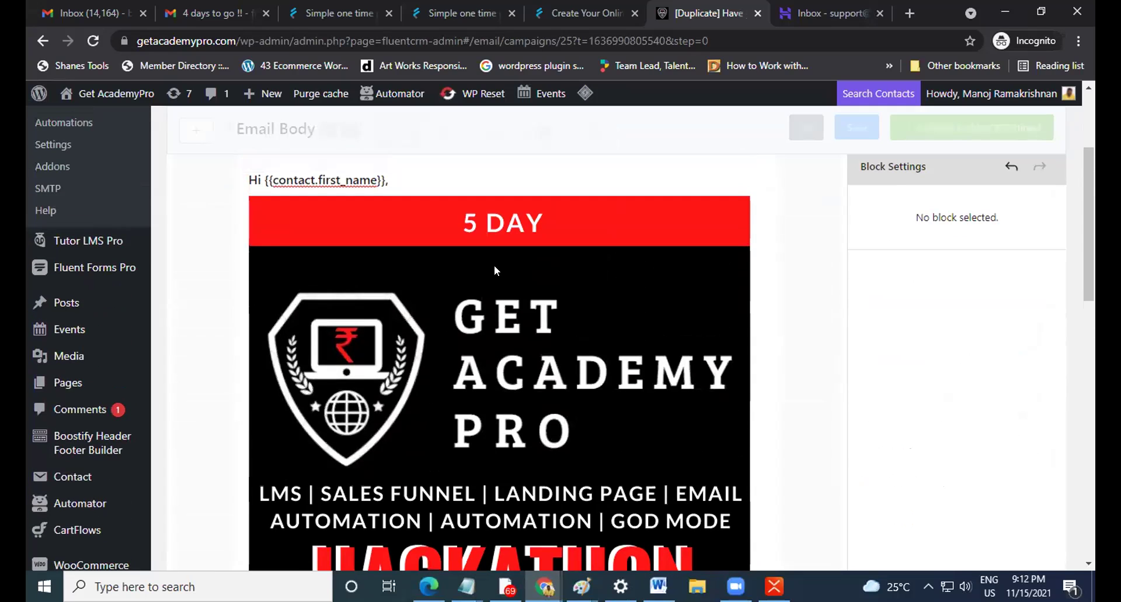
left_click(494, 265)
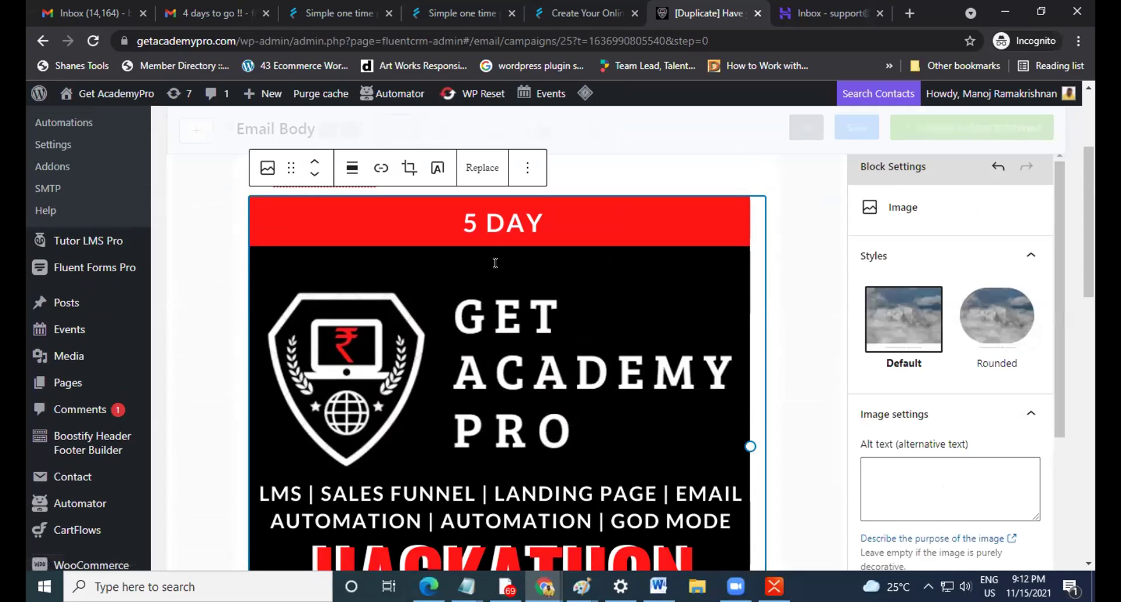
key("Delete")
scroll(335, 297, "up", 2)
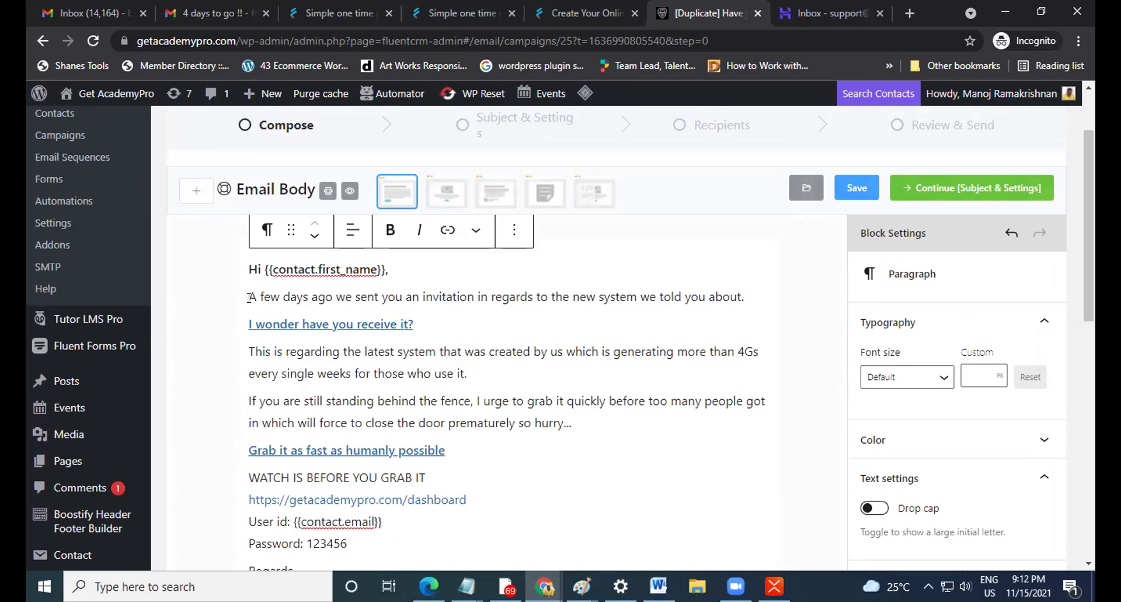
Make the 'A few days ago…' paragraph bold and italic.
triple_click(246, 295)
left_click(390, 257)
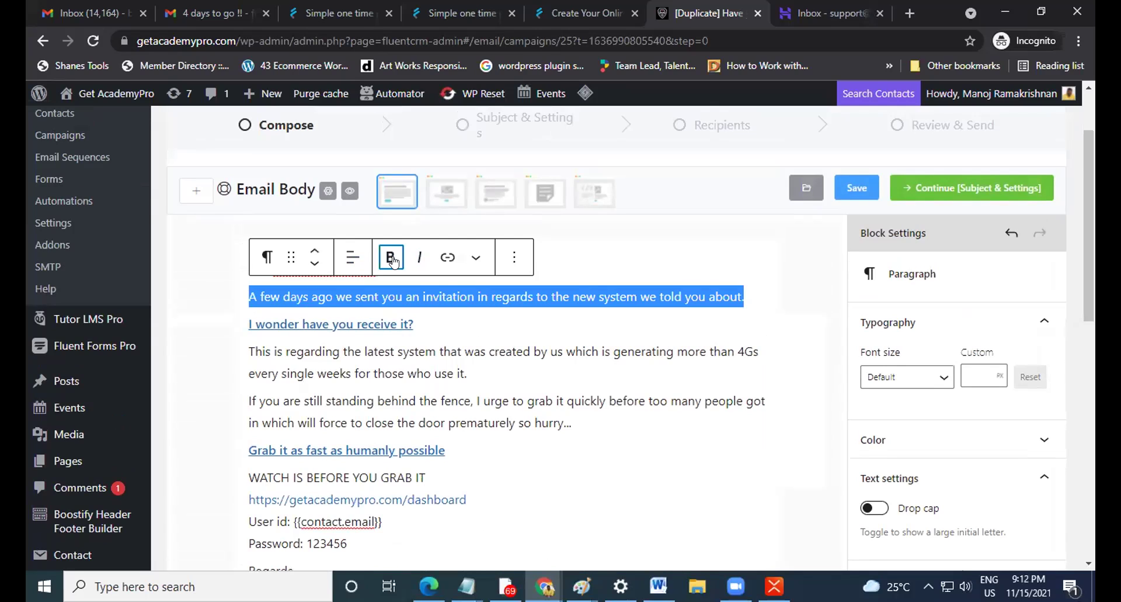
left_click(419, 257)
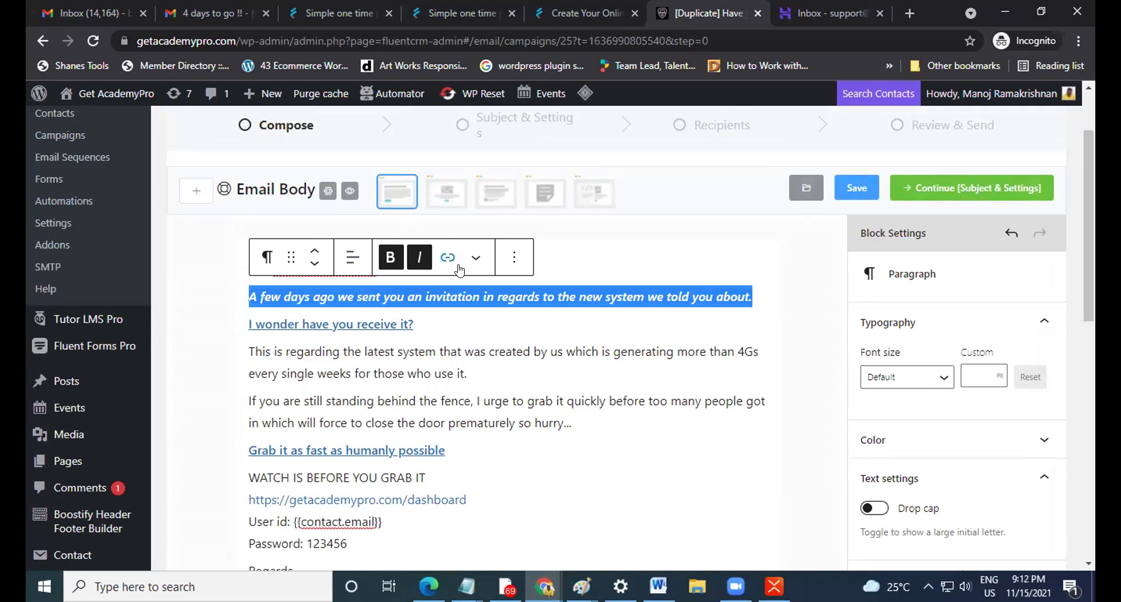
left_click(476, 257)
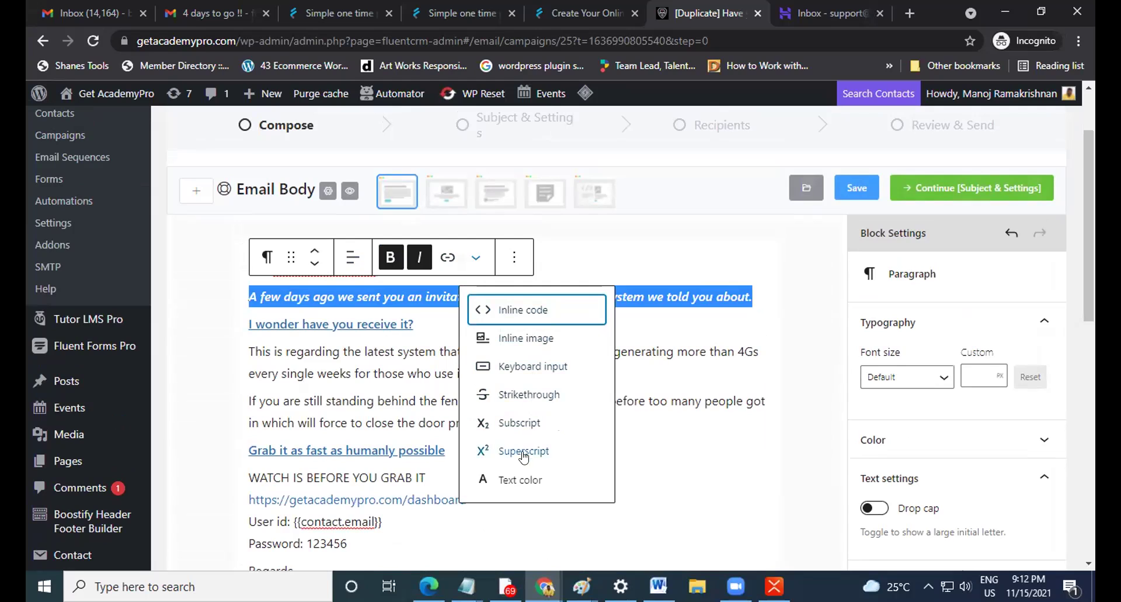
left_click(672, 295)
Try the paragraph's move arrows, Transform, alignment and options menus, then select the 'I wonder' line.
left_click(411, 296)
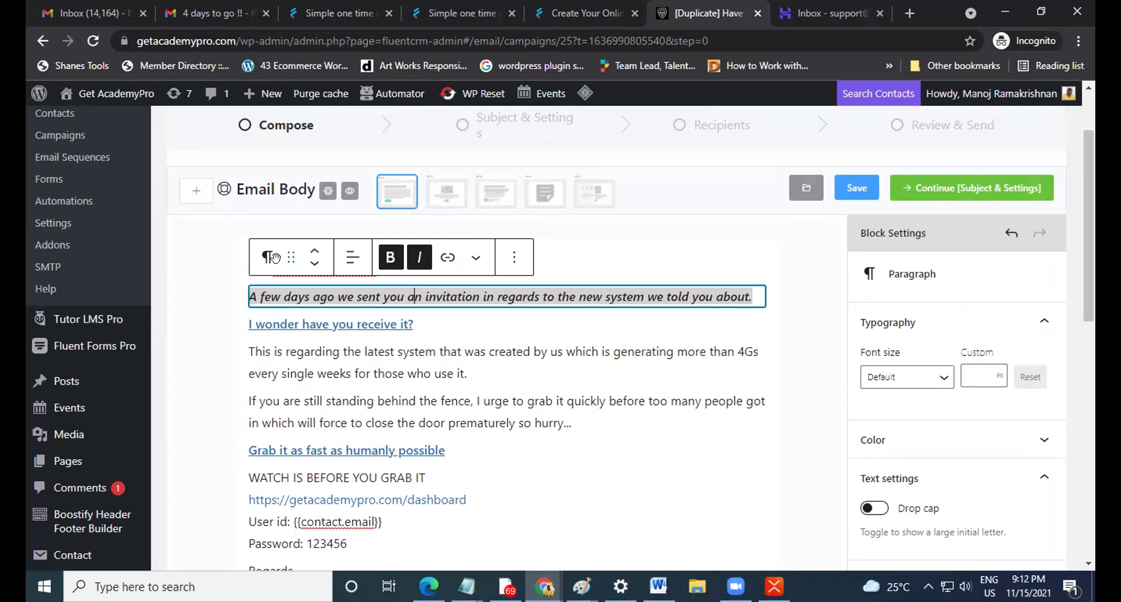
left_click(312, 264)
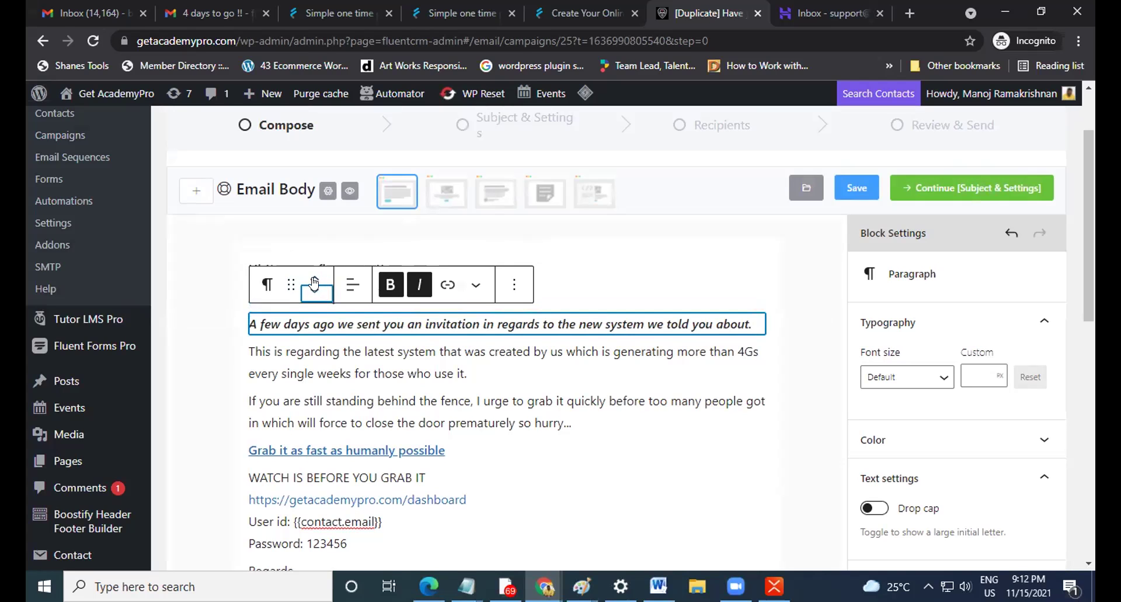
left_click(314, 279)
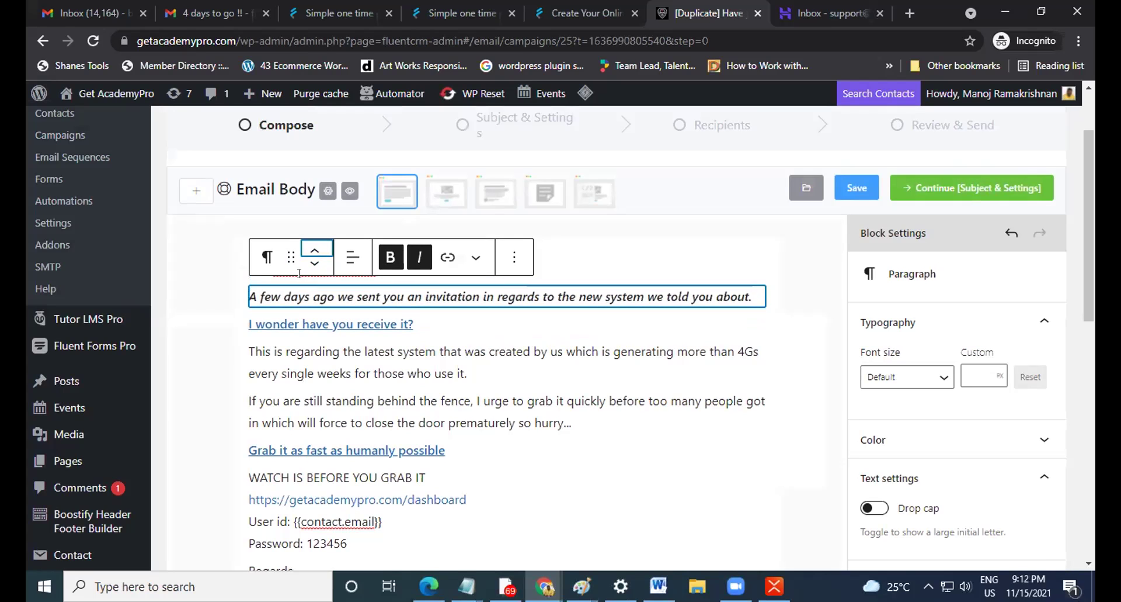
left_click(267, 256)
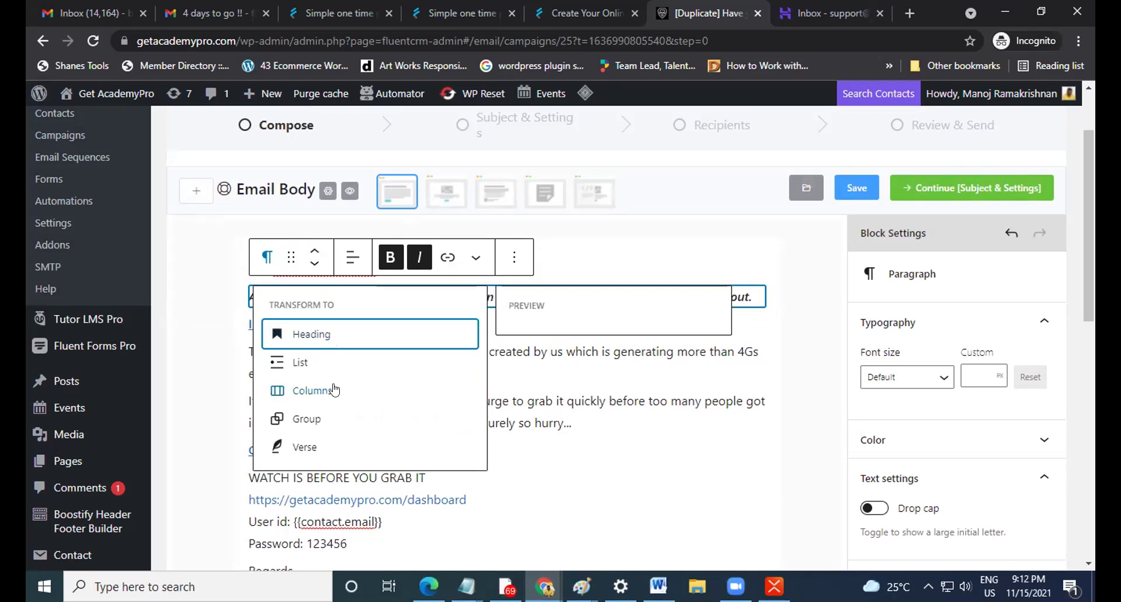
scroll(325, 410, "down", 2)
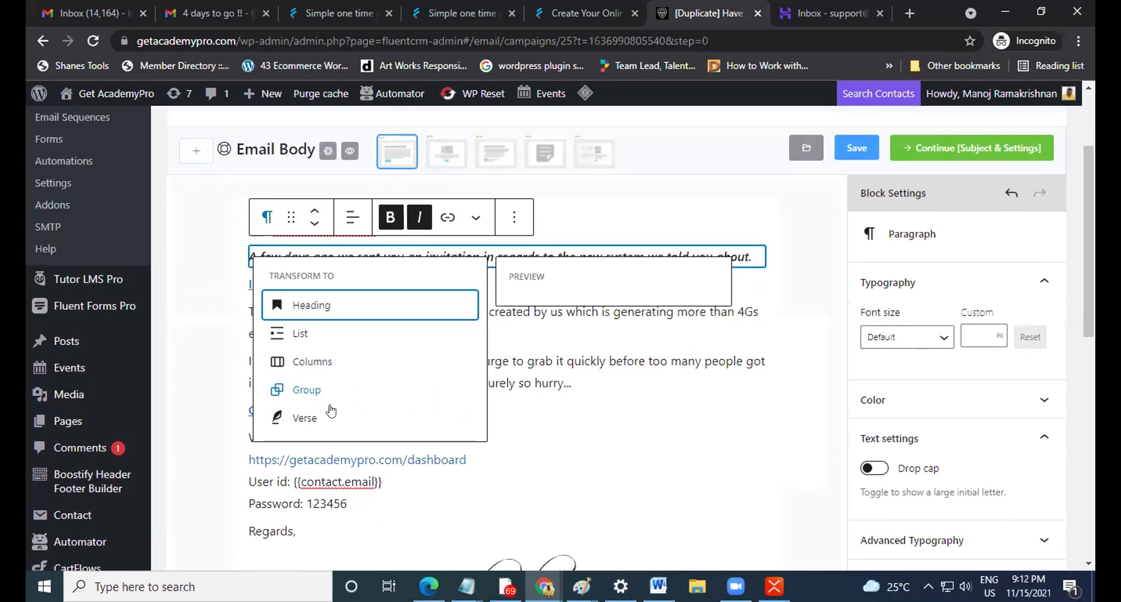
scroll(333, 371, "up", 3)
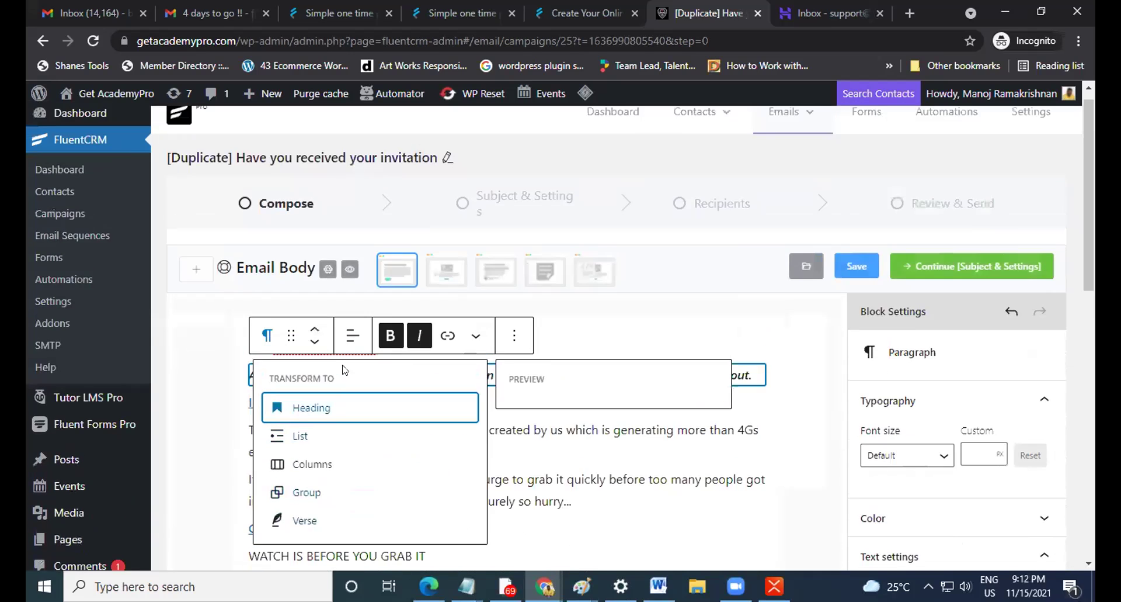
left_click(351, 336)
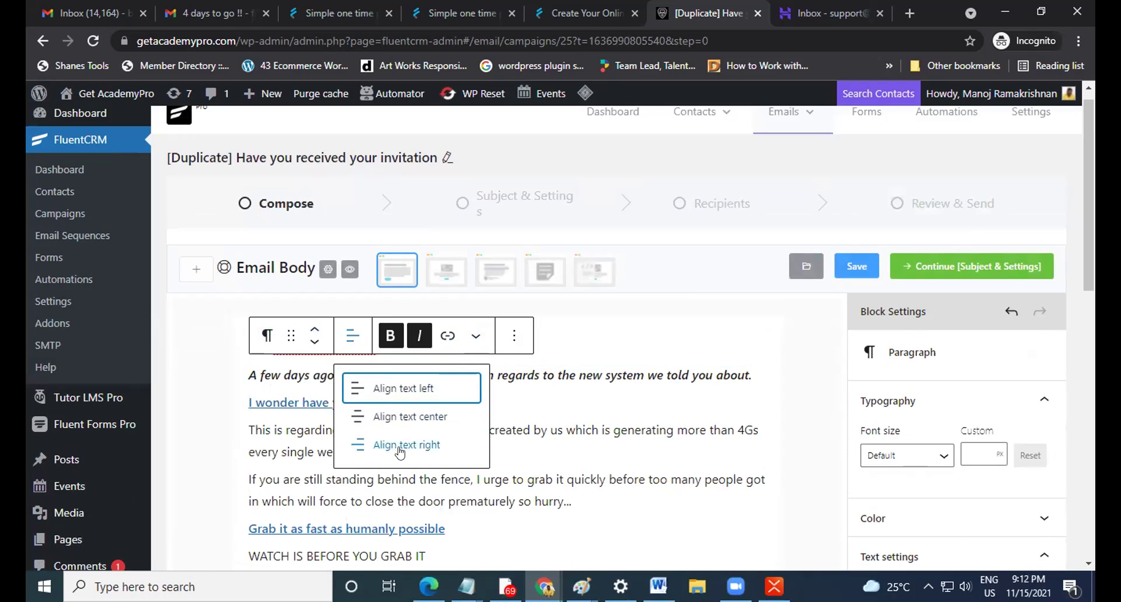
left_click(514, 337)
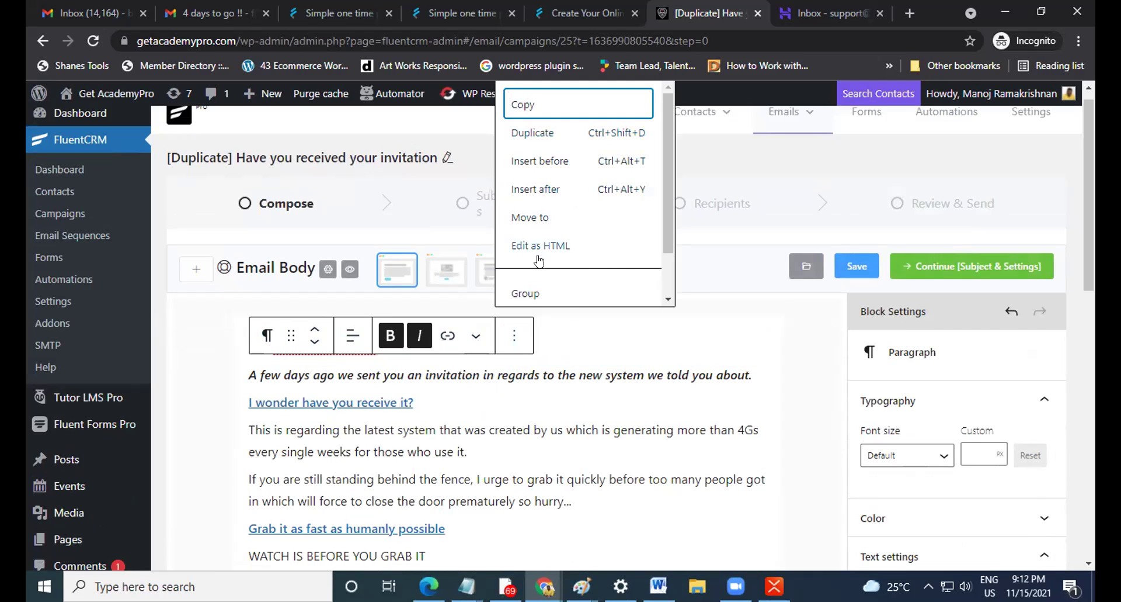
left_click(559, 406)
scroll(558, 407, "down", 1)
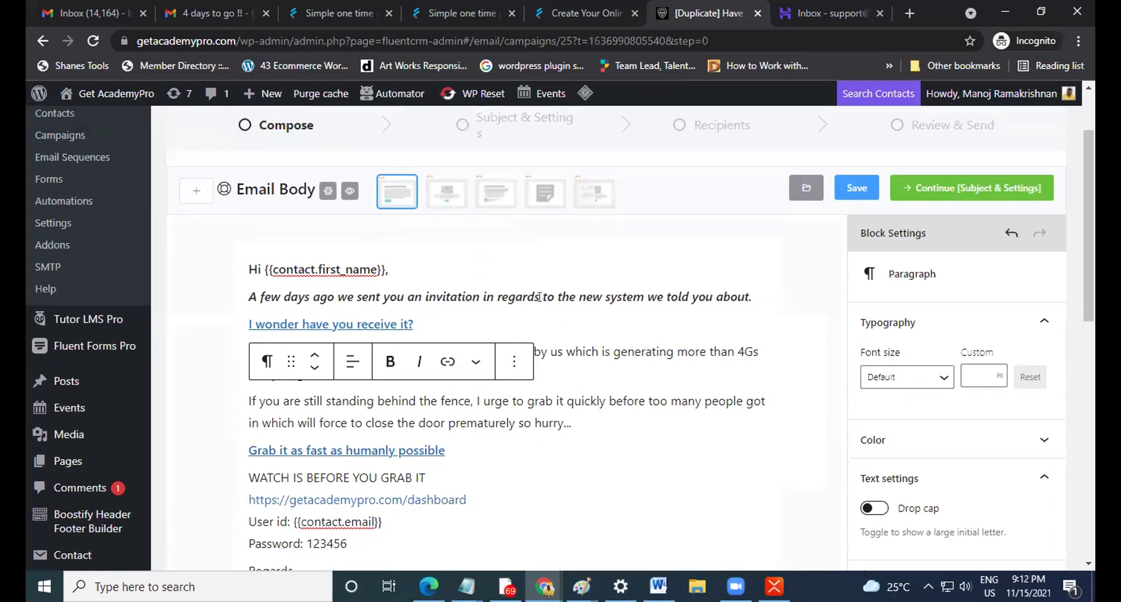
triple_click(459, 318)
left_click(352, 284)
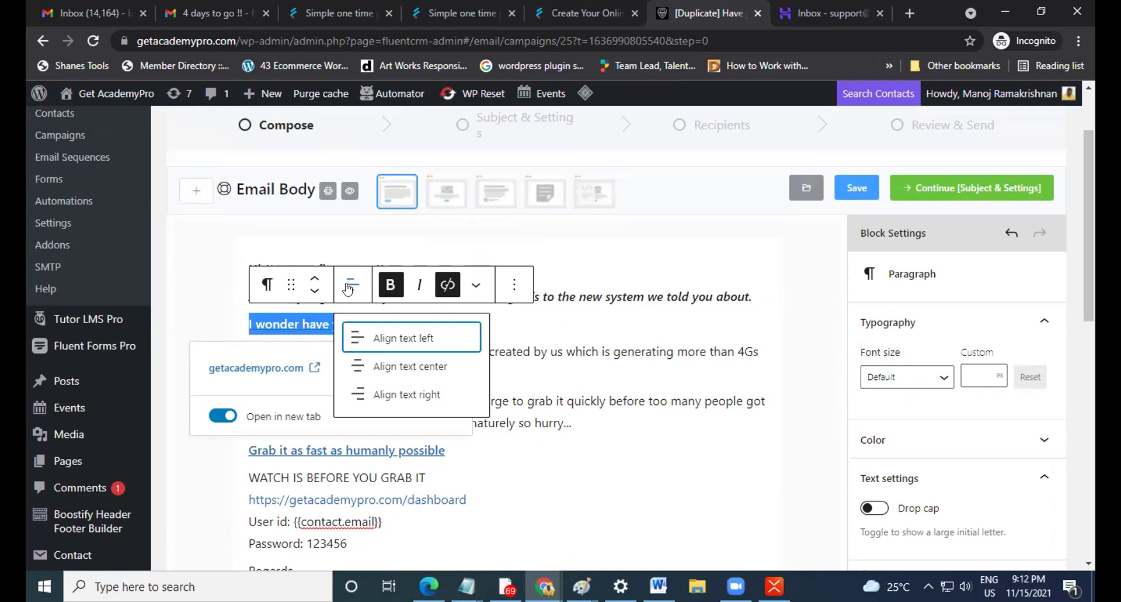
left_click(369, 365)
left_click(672, 328)
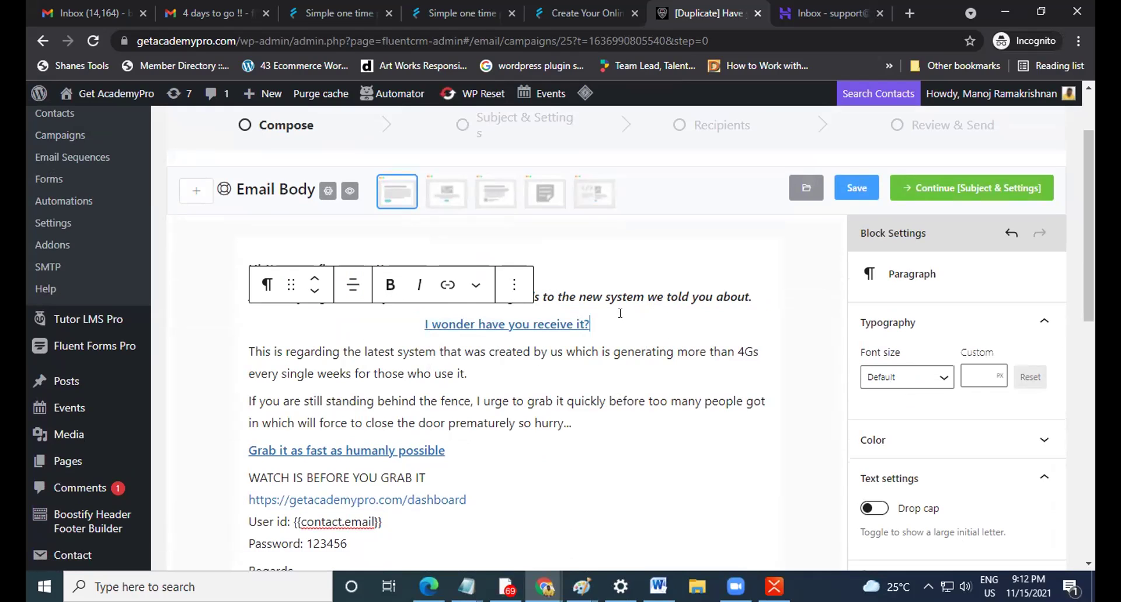
key("ctrl+z")
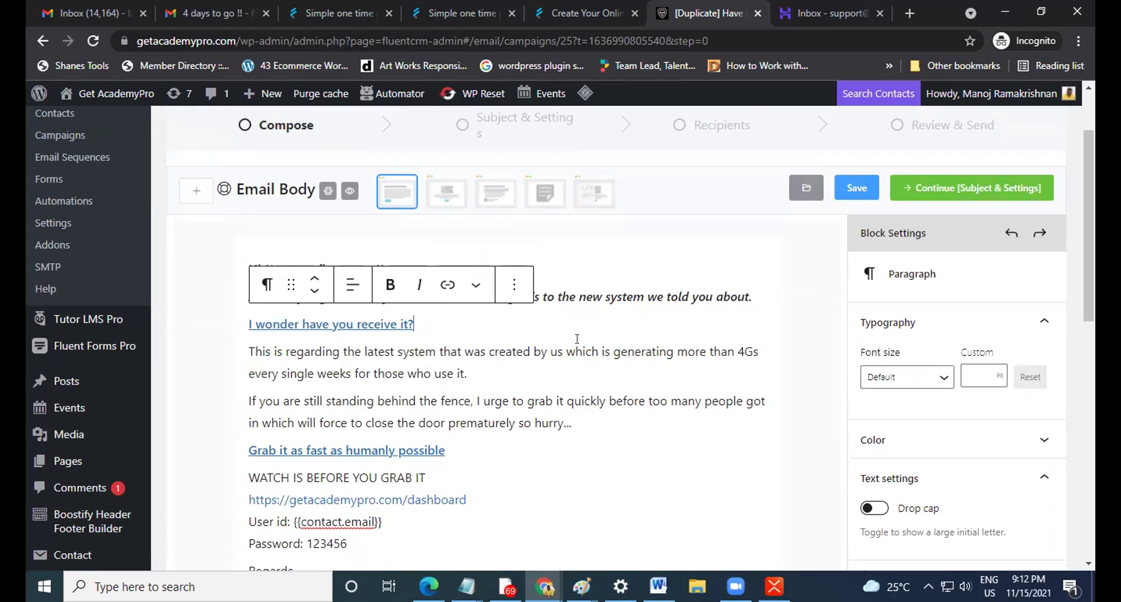
left_click(540, 348)
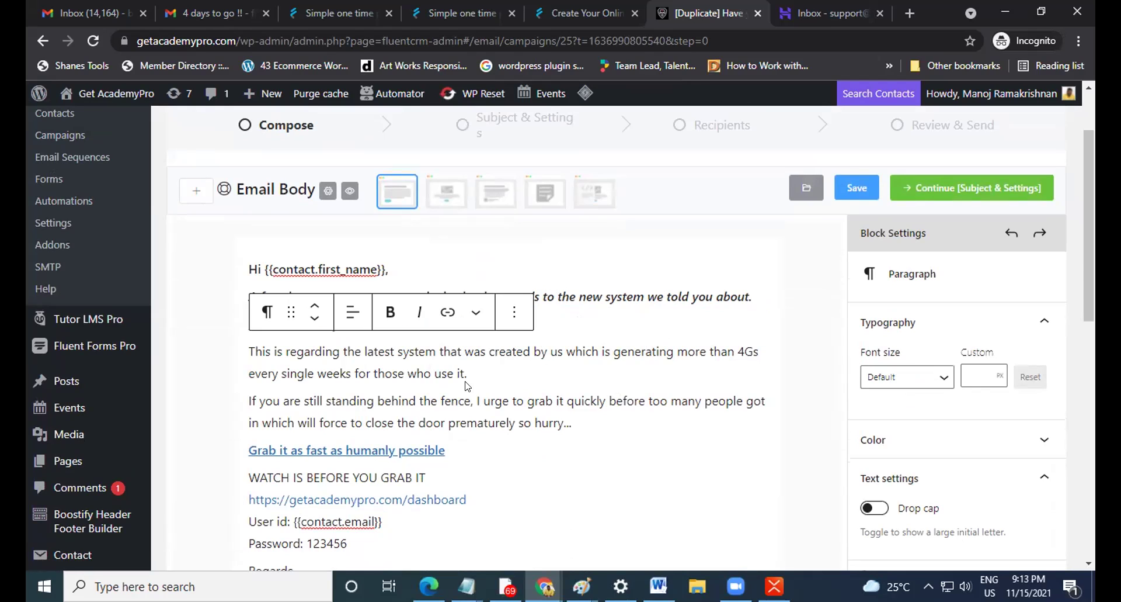
left_click(500, 422)
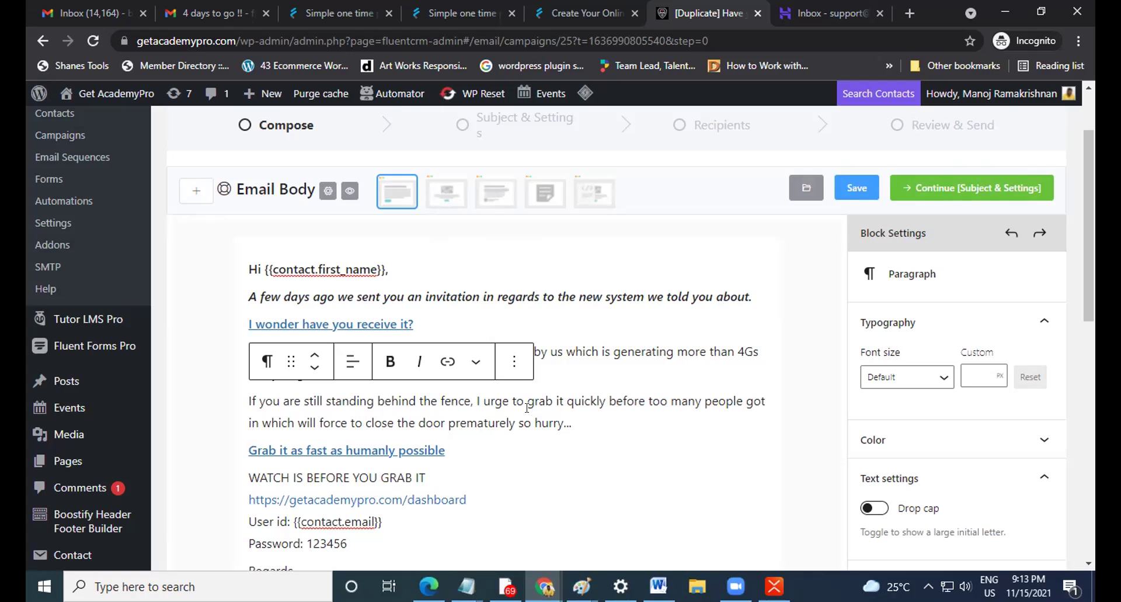
scroll(595, 415, "up", 3)
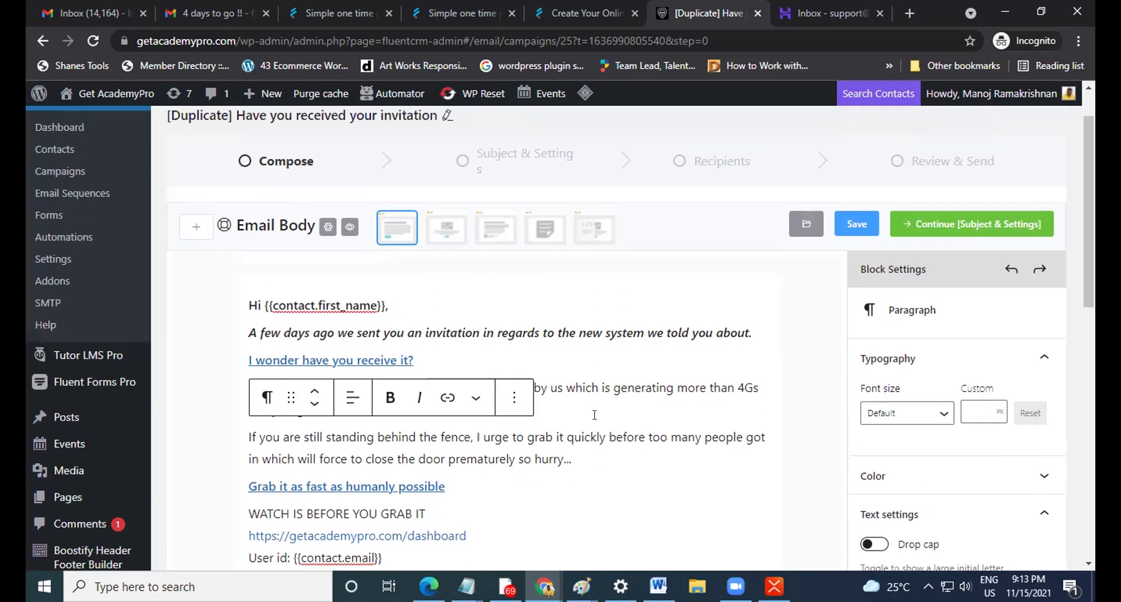
scroll(591, 386, "down", 3)
scroll(590, 376, "down", 3)
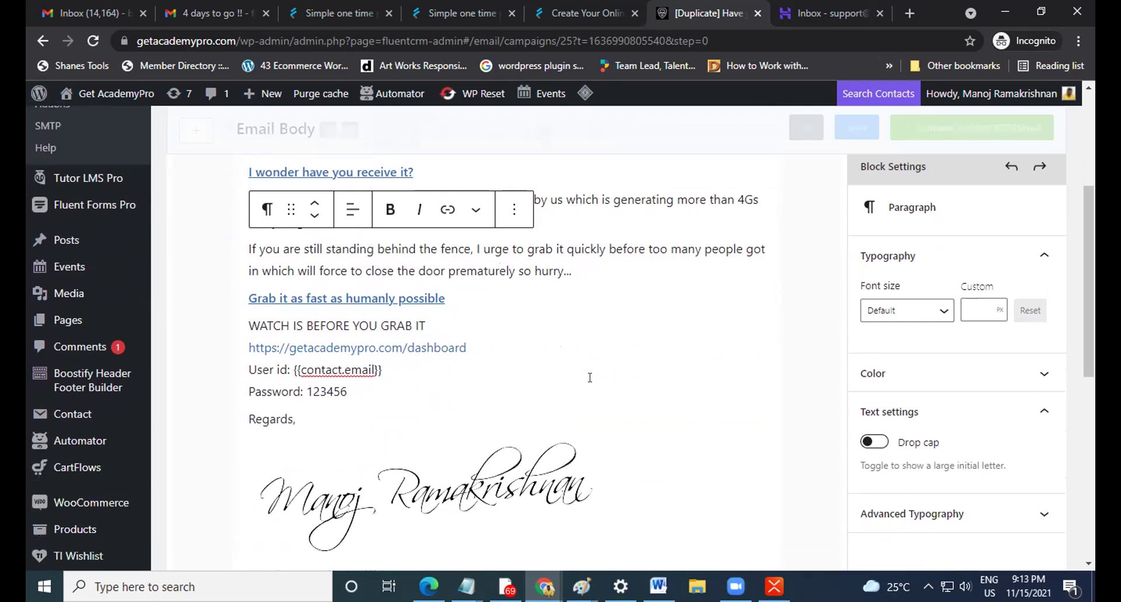
scroll(590, 377, "up", 5)
mouse_move(713, 135)
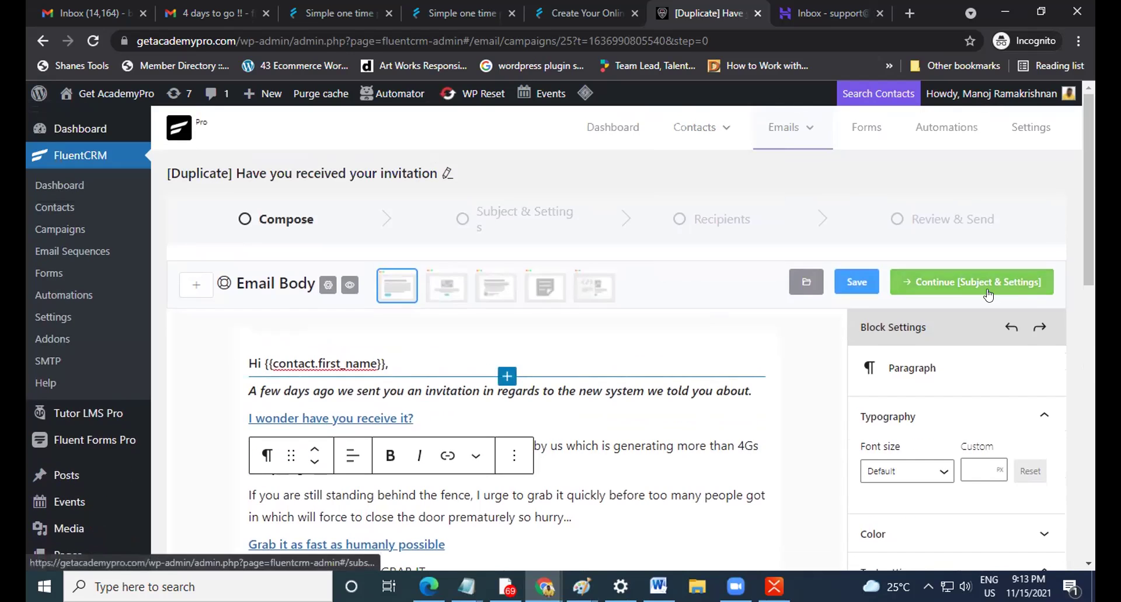
left_click(949, 284)
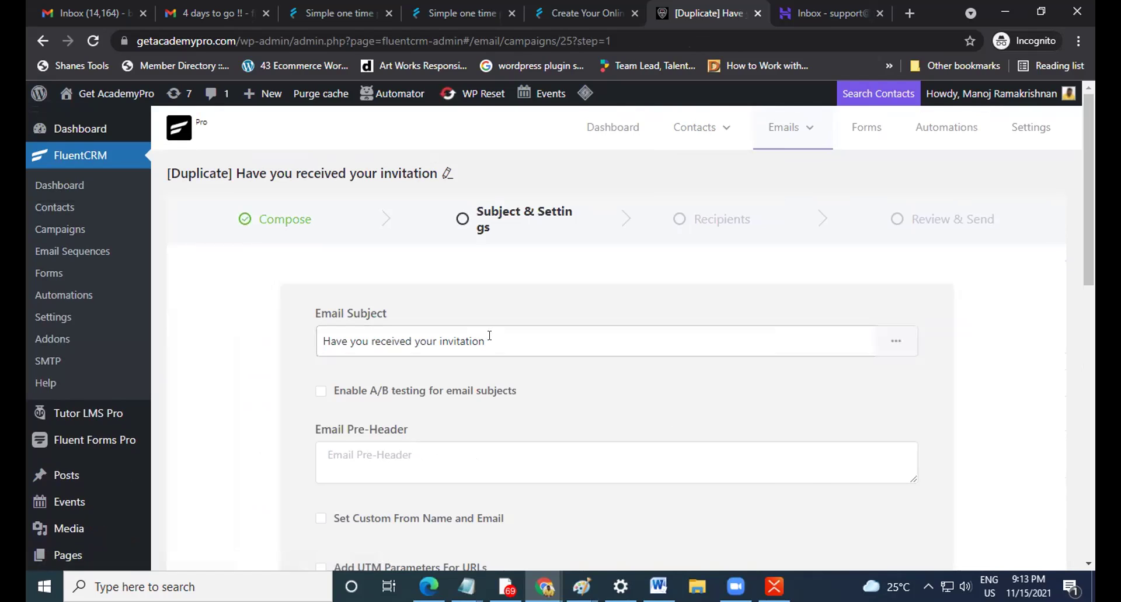
Begin editing the Email Subject field, then switch over to the Gmail inbox.
left_click(489, 336)
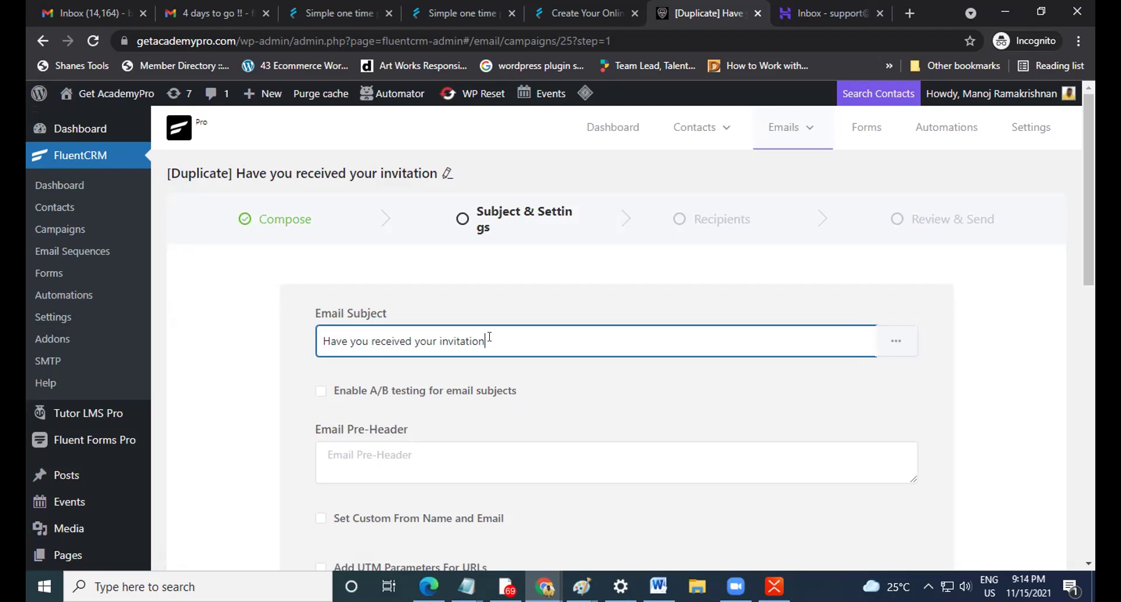
left_click(87, 13)
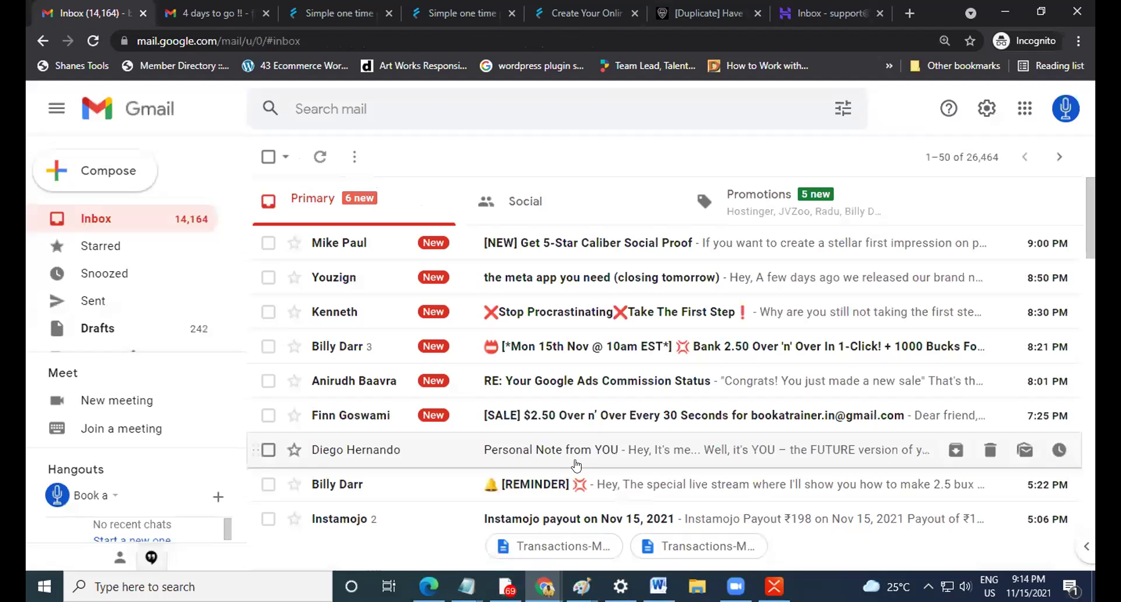
Find and open the 'You Can Only Choose One So Choose Wisely' email in Gmail.
scroll(598, 440, "down", 1)
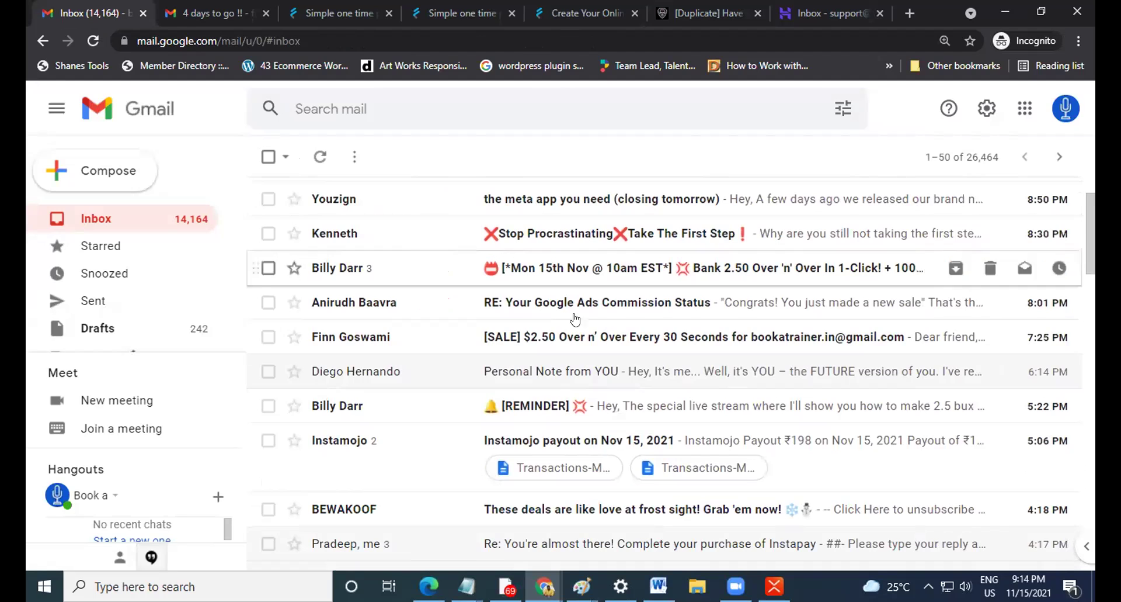
scroll(576, 318, "up", 1)
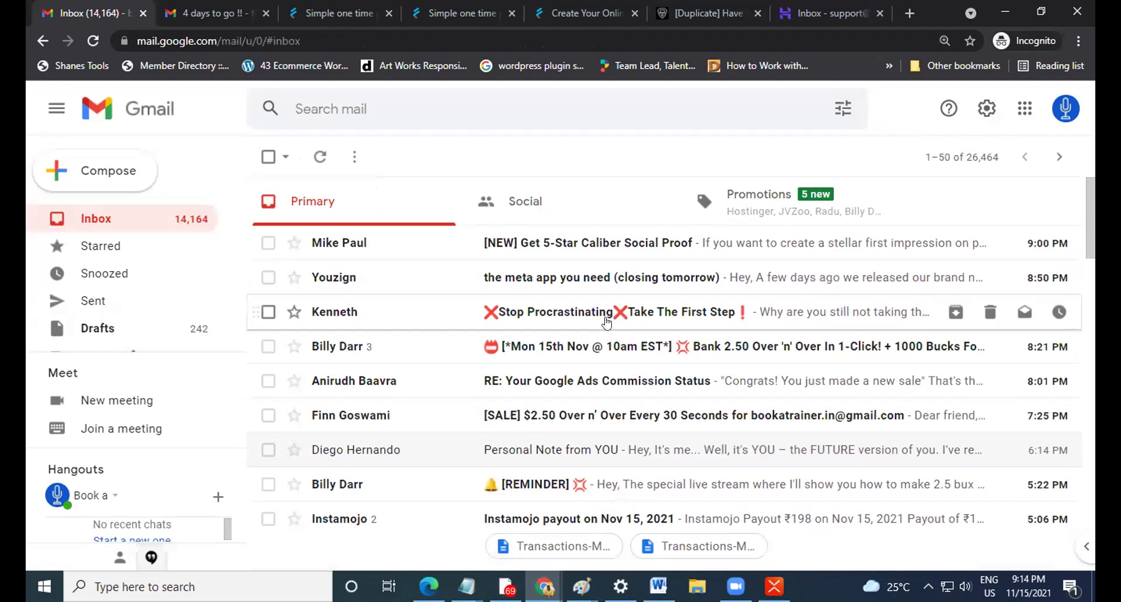
scroll(607, 321, "down", 5)
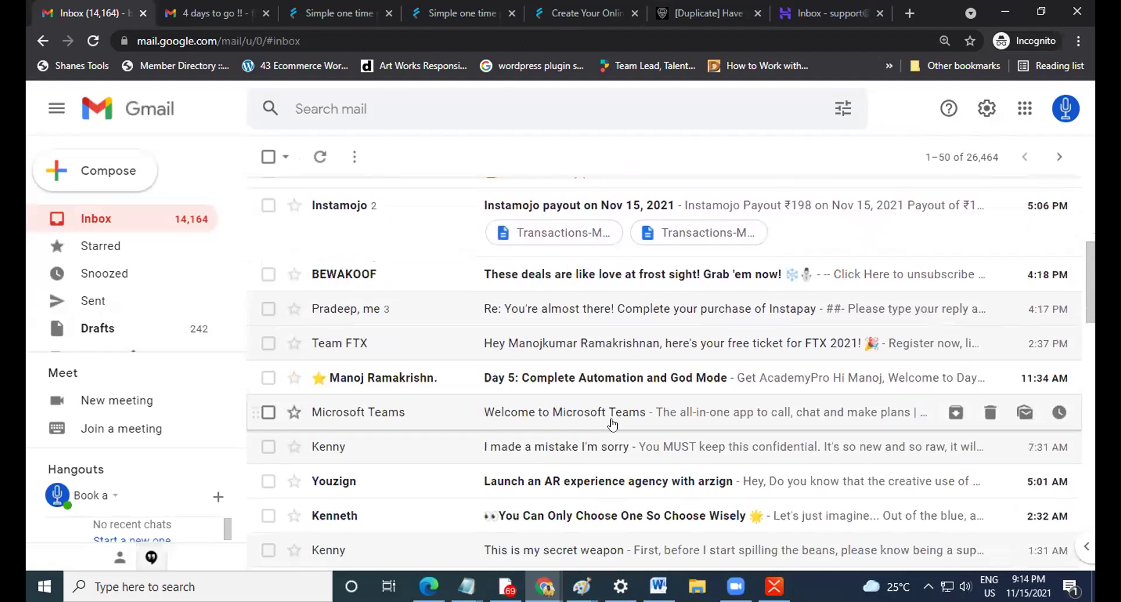
scroll(612, 425, "down", 4)
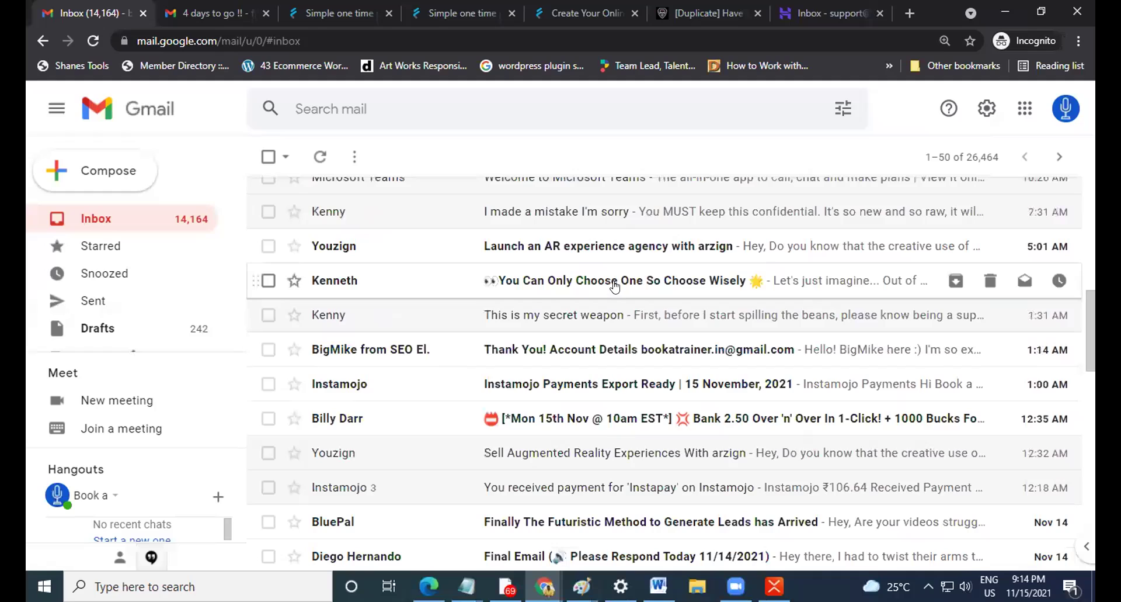
left_click(620, 286)
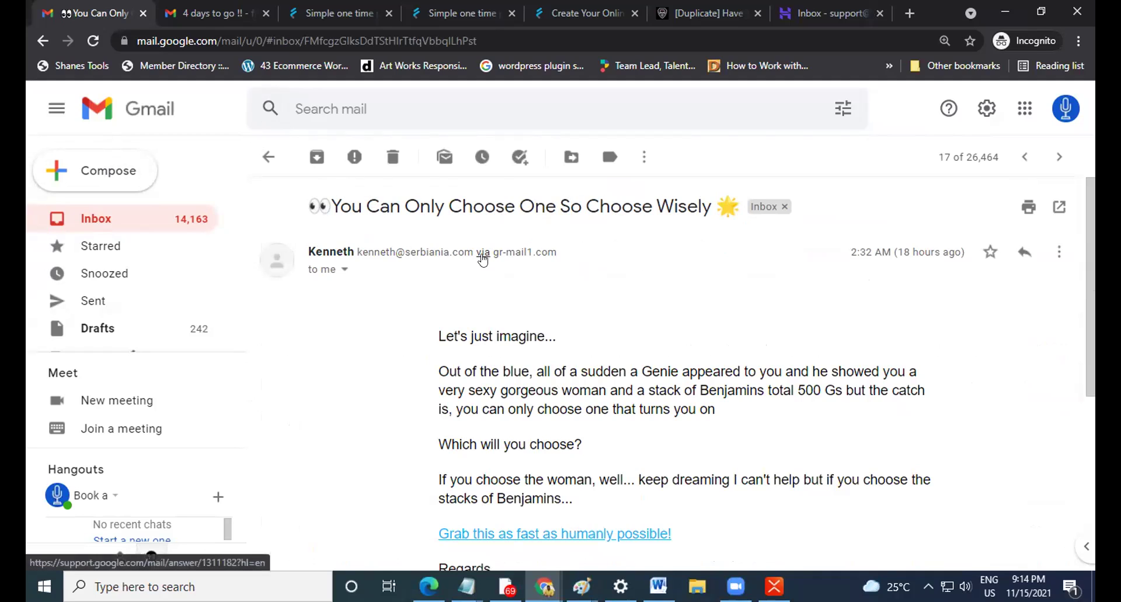
Close the open email and return to the Gmail Primary inbox list.
left_click(483, 257)
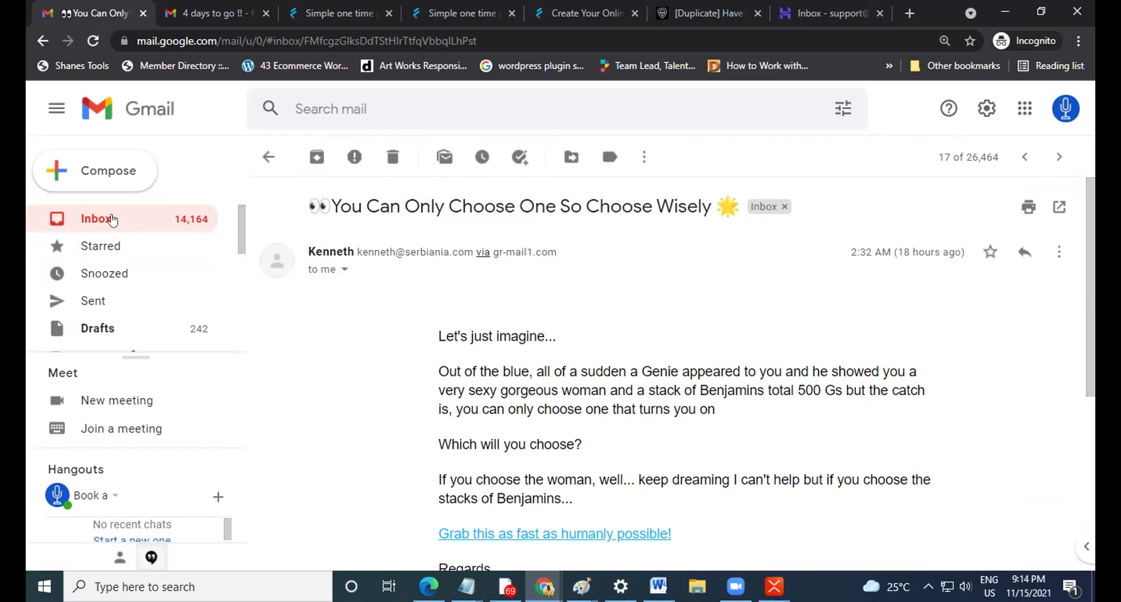
left_click(111, 219)
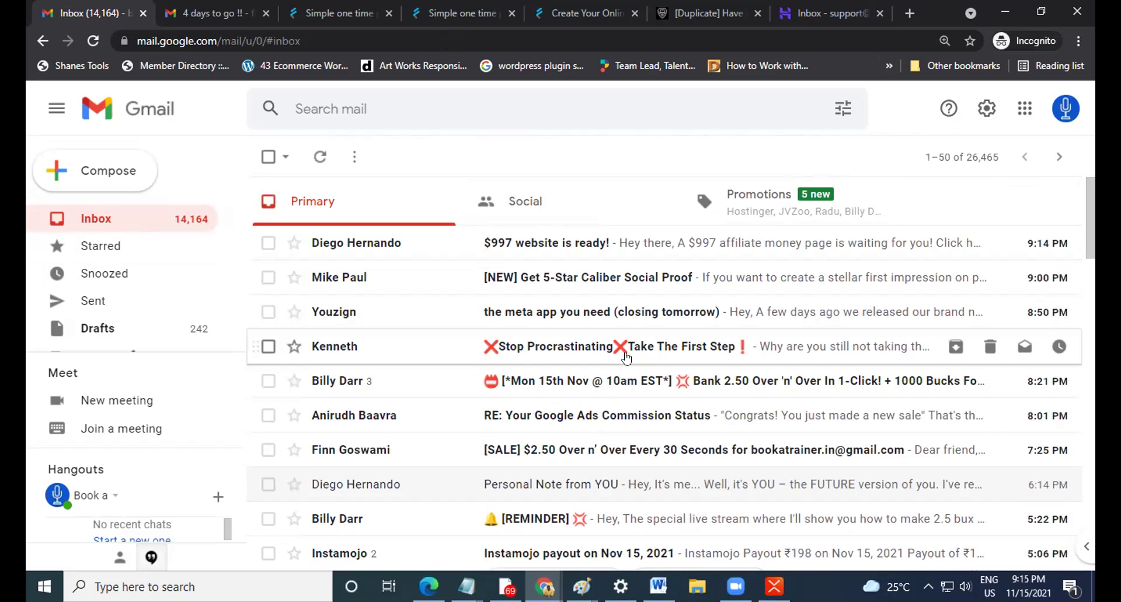
Browse the emails in Gmail's Promotions category.
left_click(794, 211)
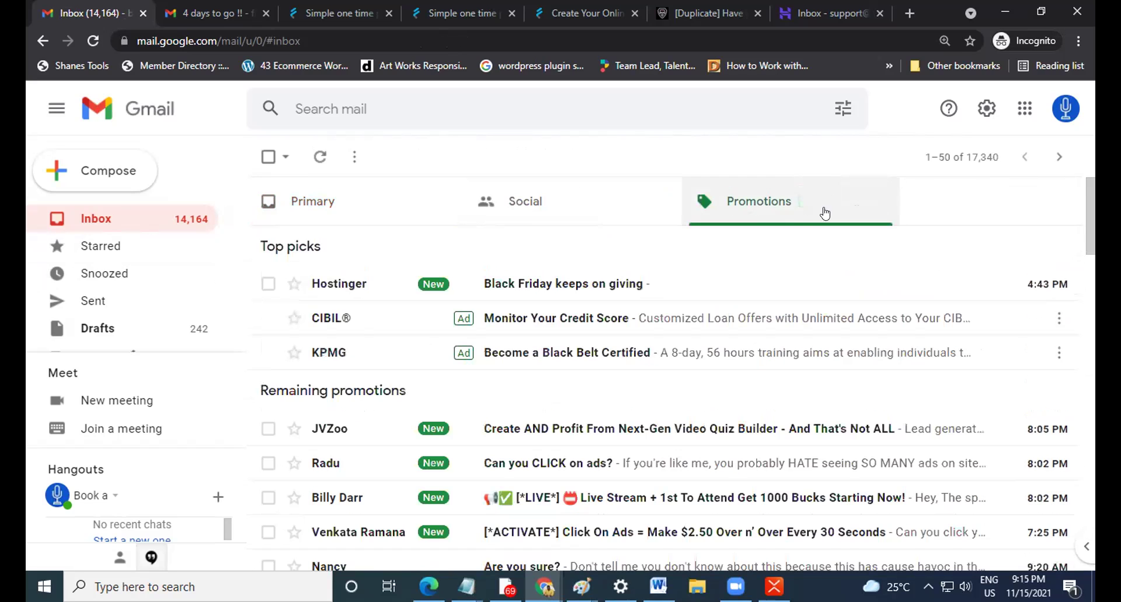
scroll(607, 426, "down", 1)
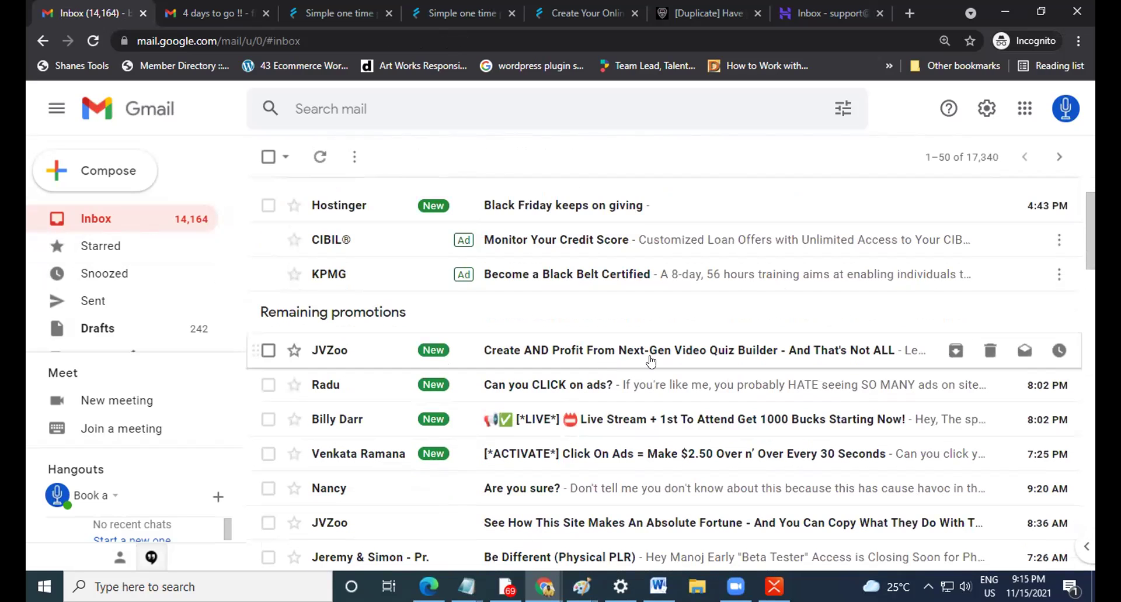
scroll(551, 377, "down", 2)
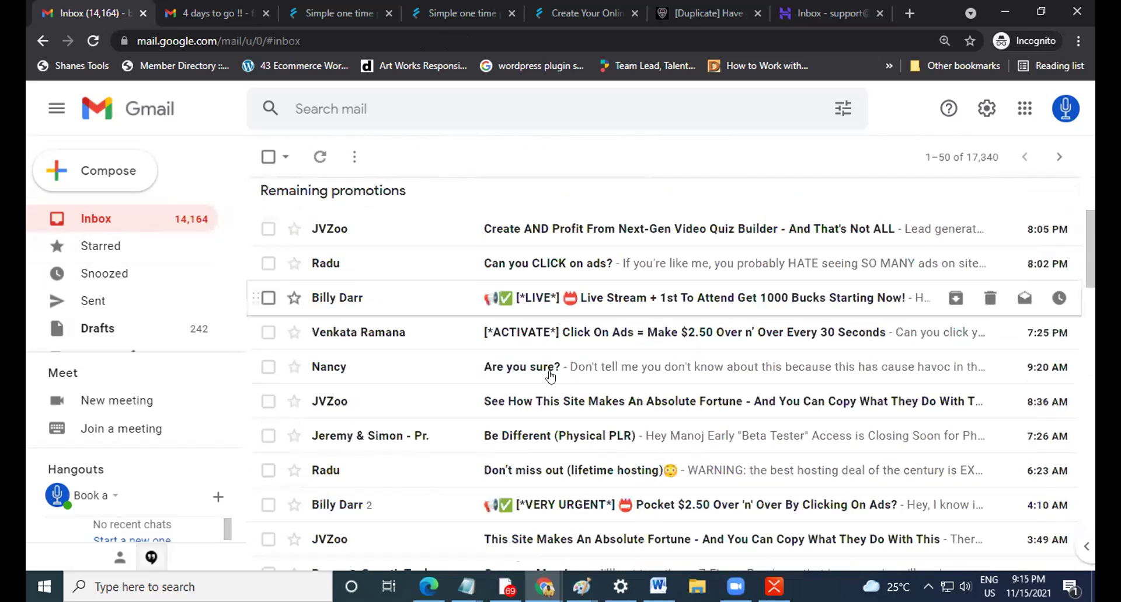
scroll(550, 376, "down", 1)
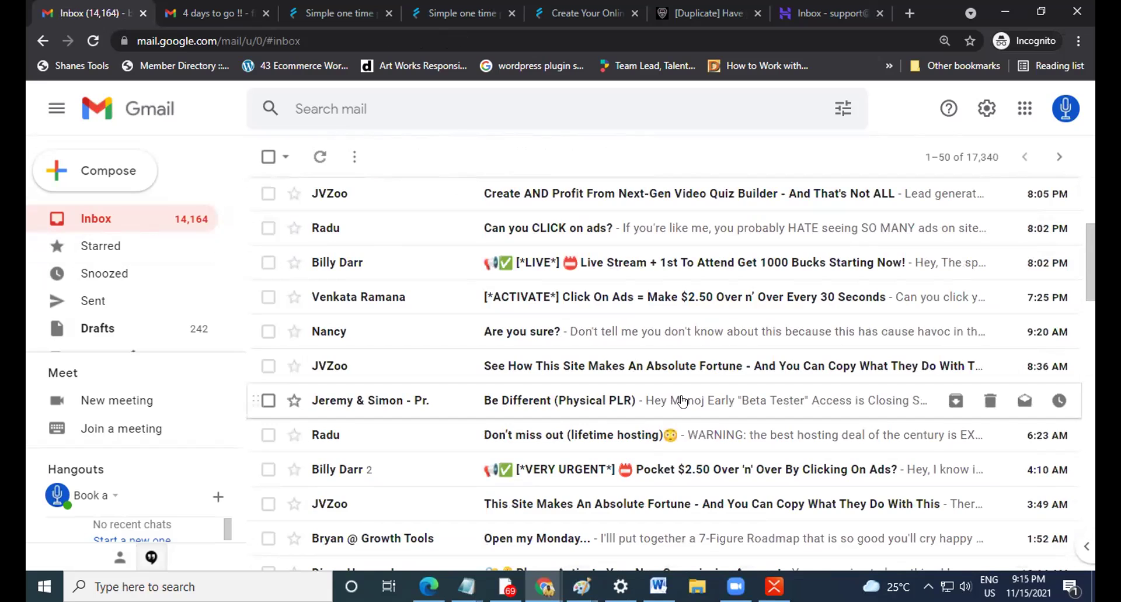
scroll(682, 402, "down", 1)
scroll(111, 277, "down", 3)
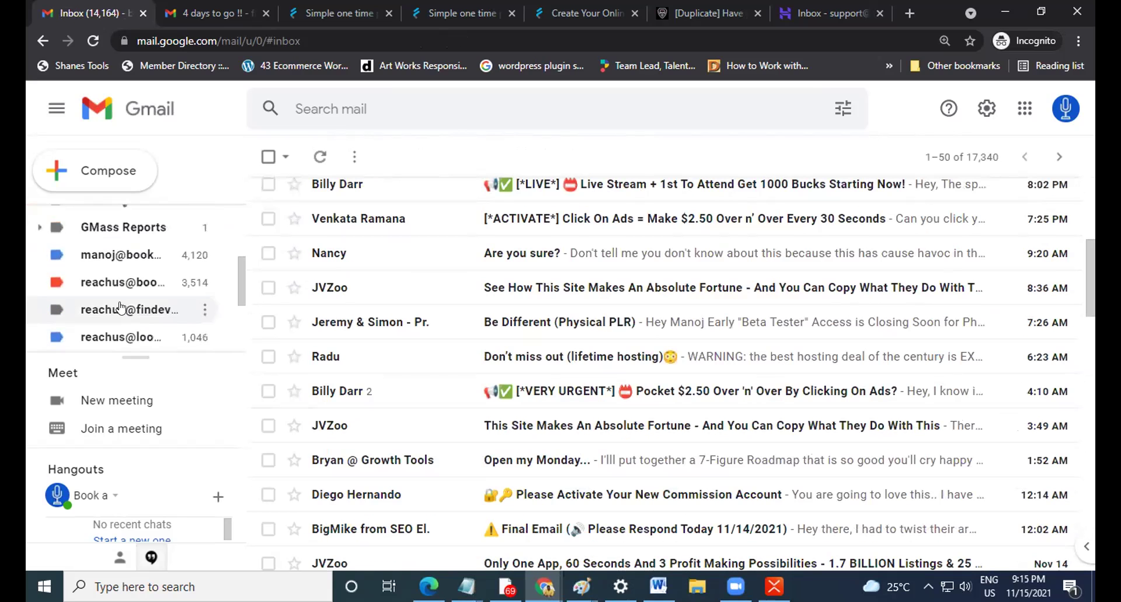
scroll(107, 275, "up", 3)
scroll(450, 432, "up", 5)
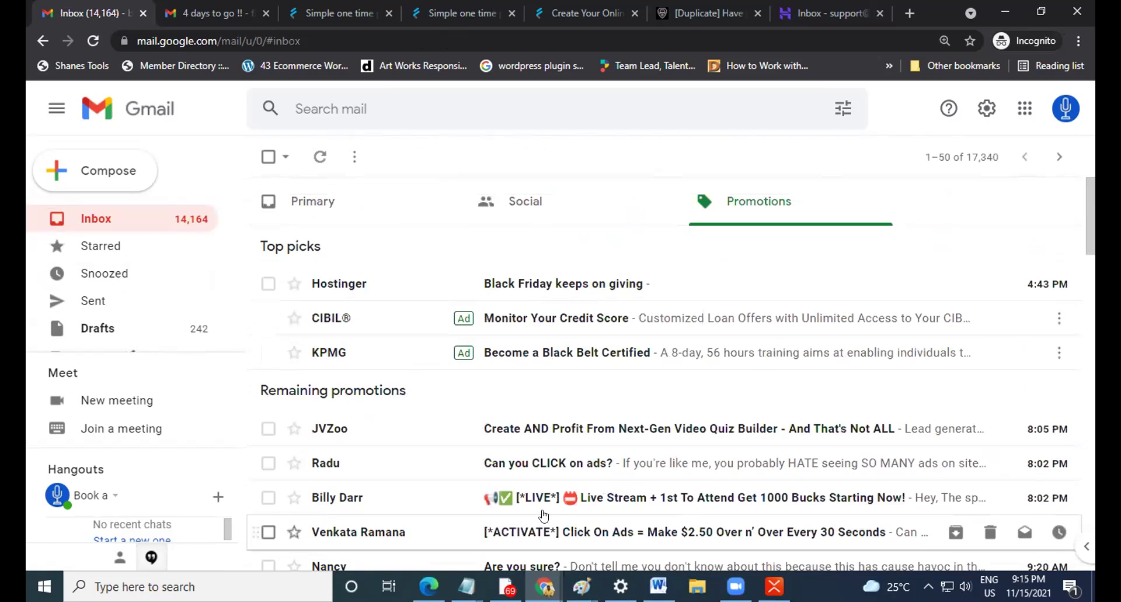
Scroll through the Primary inbox, then return to the duplicated campaign's Subject & Settings page.
left_click(333, 205)
scroll(580, 382, "down", 3)
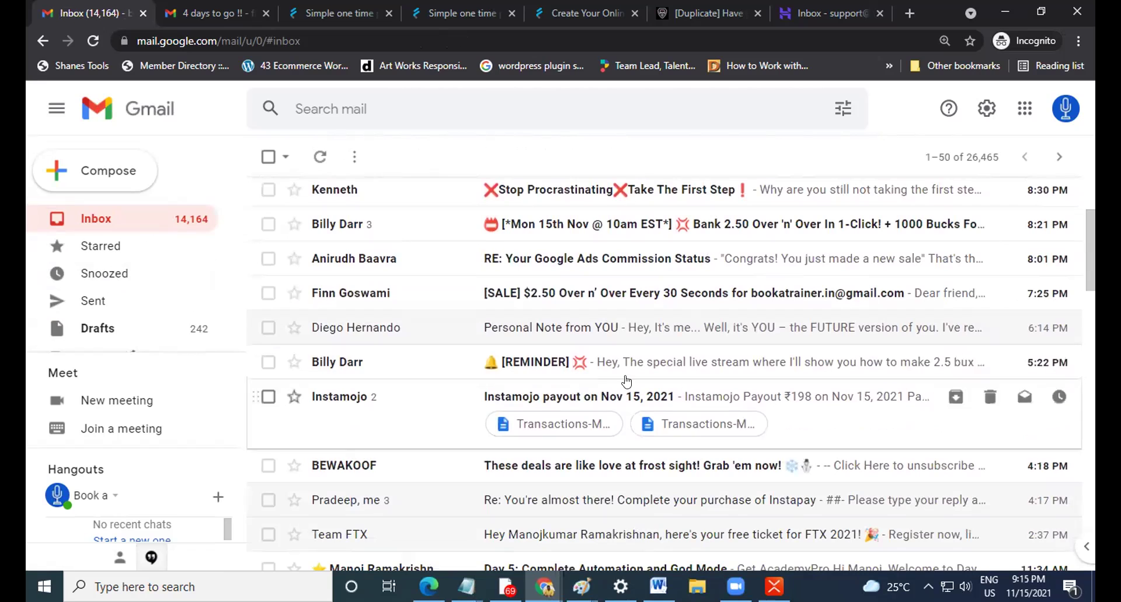
scroll(593, 370, "down", 1)
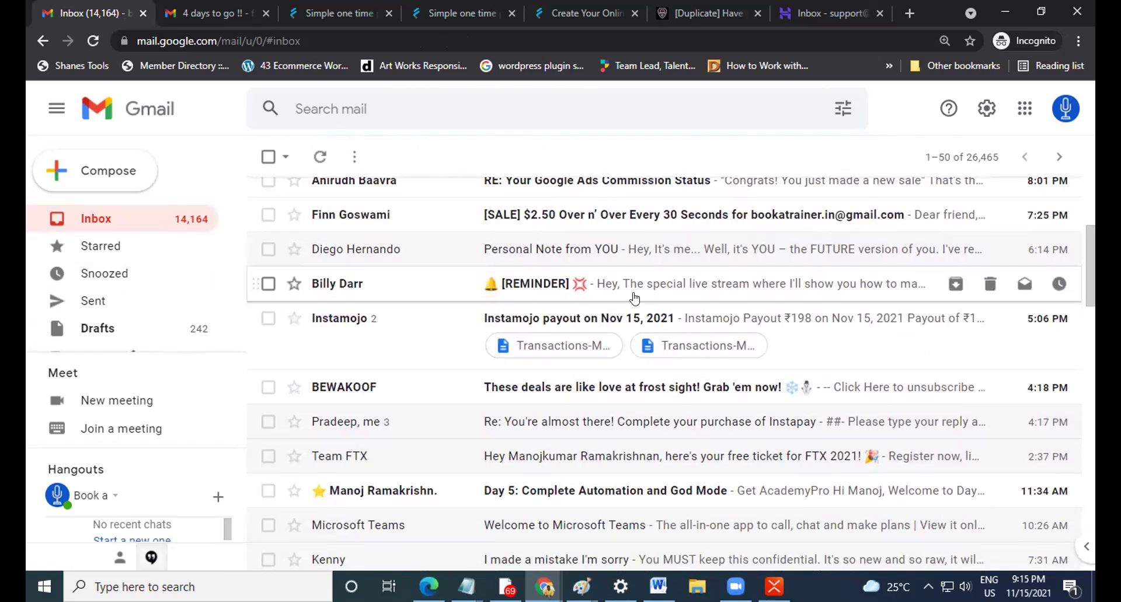
scroll(635, 298, "down", 4)
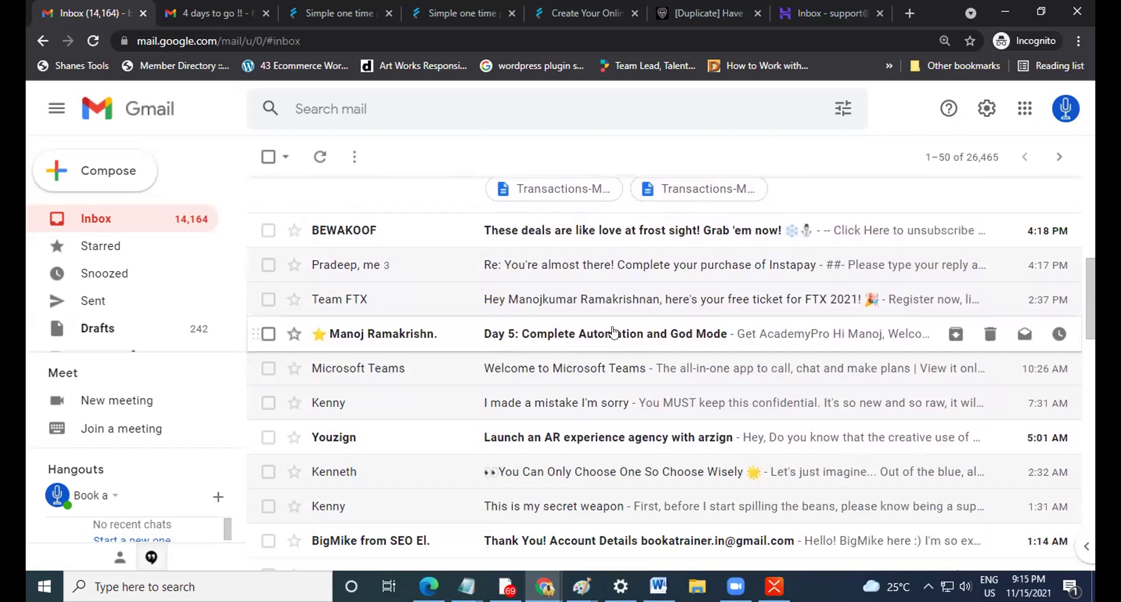
scroll(620, 358, "down", 1)
scroll(613, 357, "down", 1)
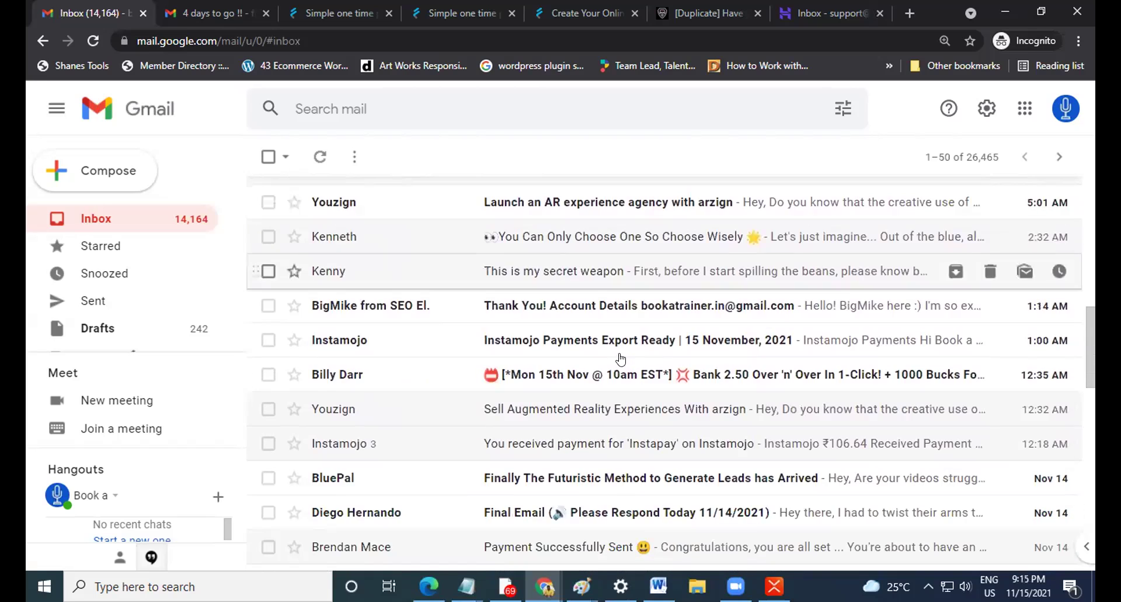
scroll(671, 371, "down", 2)
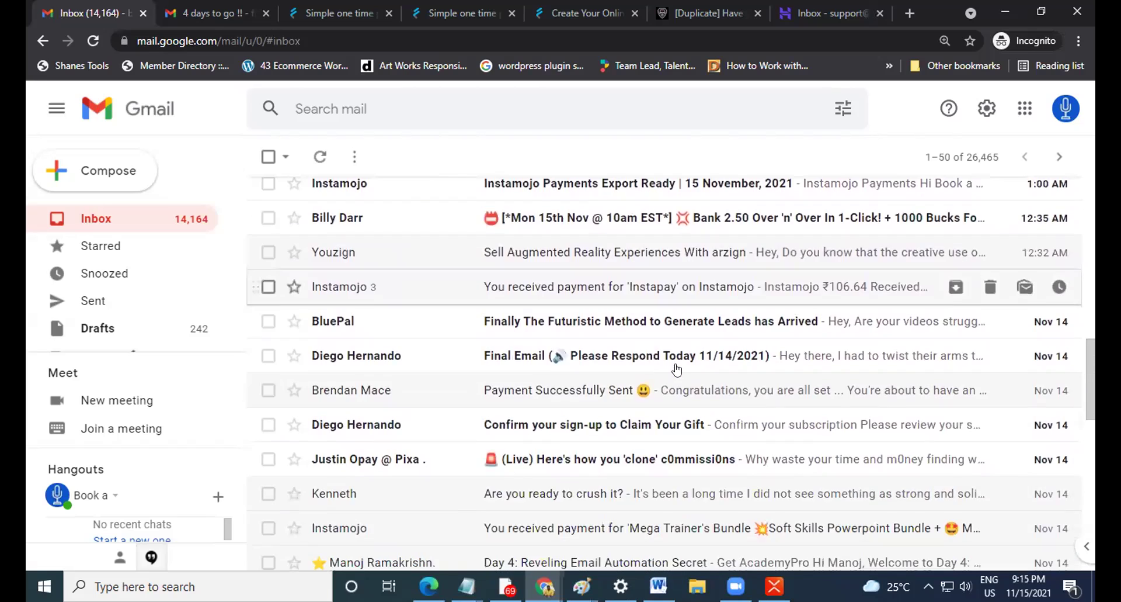
scroll(676, 369, "down", 1)
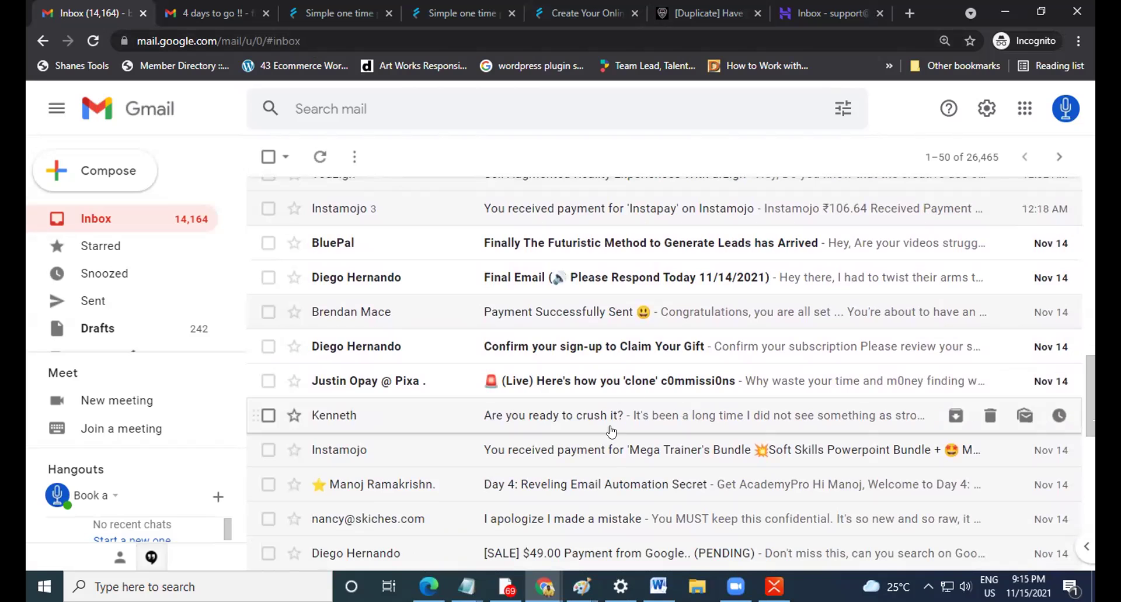
scroll(718, 343, "up", 4)
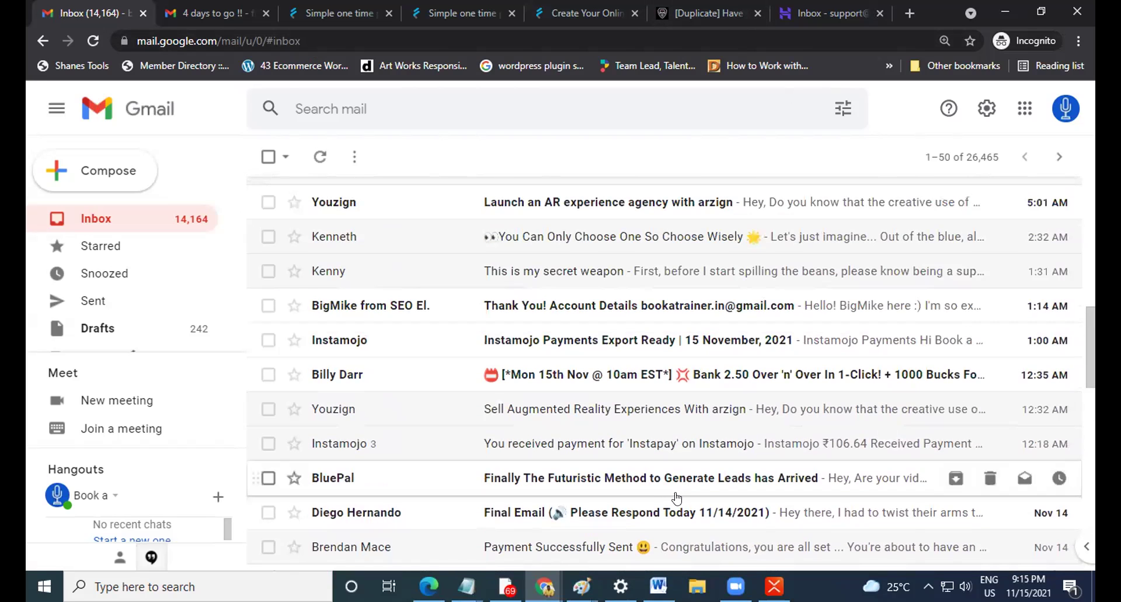
left_click(717, 16)
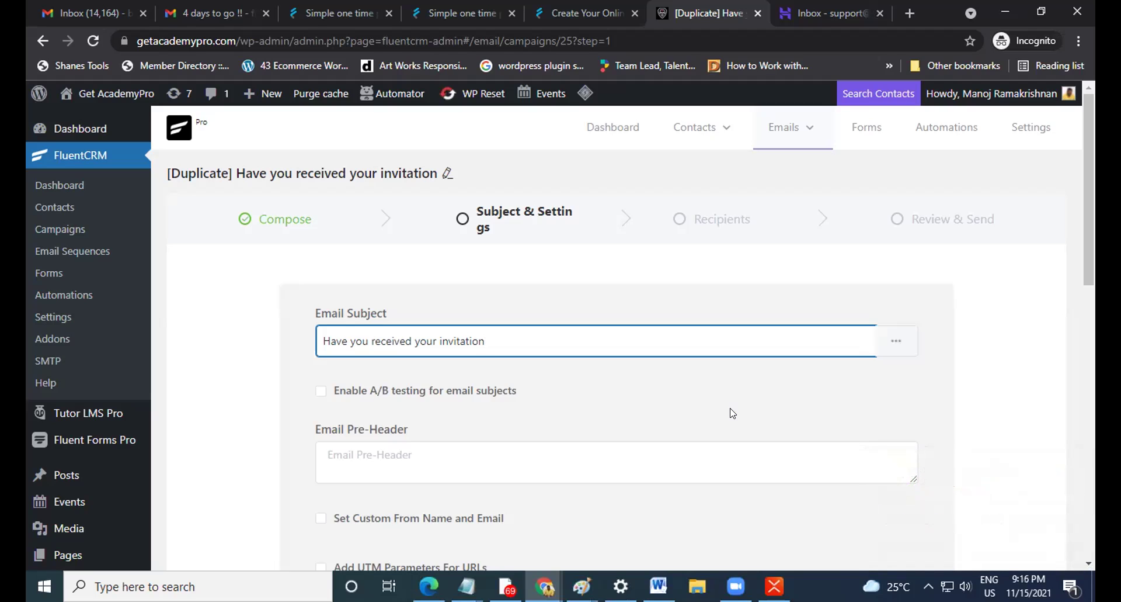
Leave the Subject & Settings page unchanged and continue to the Recipients step.
scroll(493, 382, "down", 4)
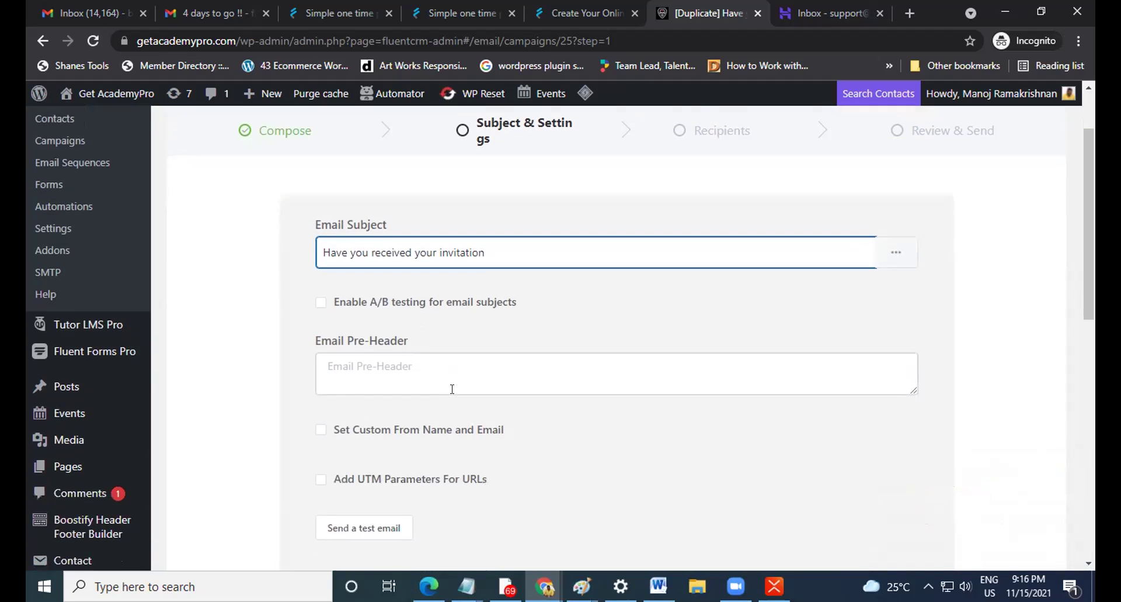
scroll(481, 408, "up", 4)
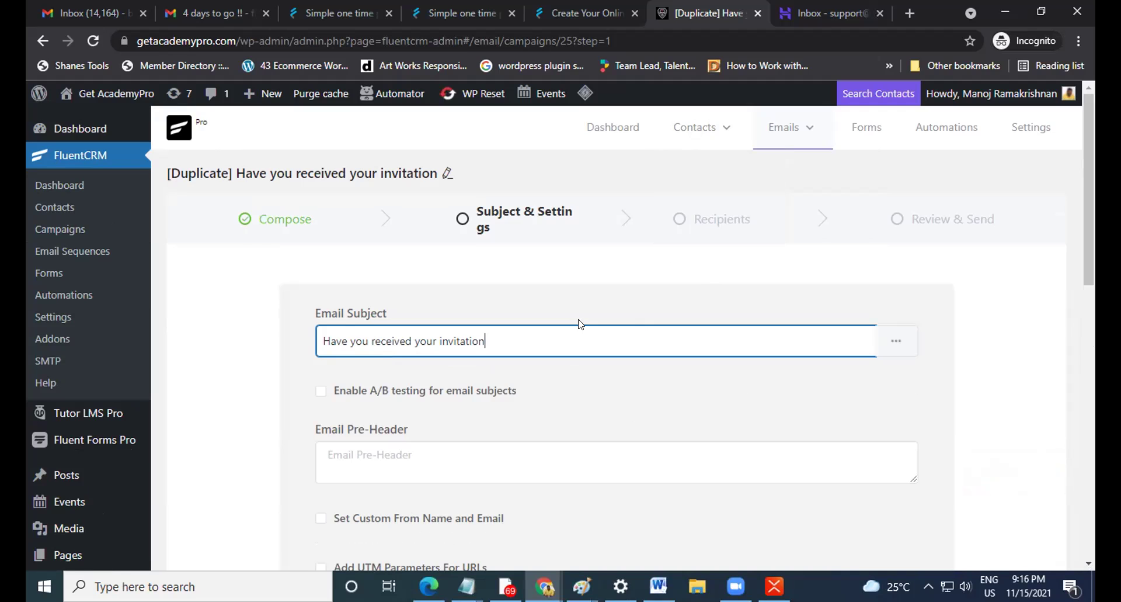
scroll(579, 321, "down", 1)
scroll(386, 327, "down", 1)
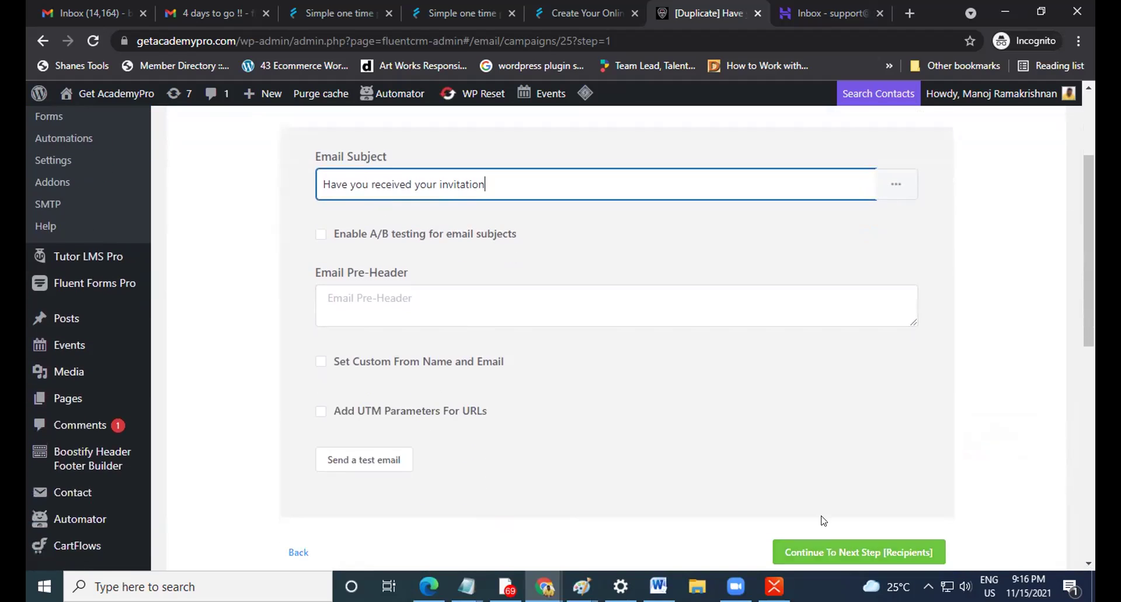
scroll(824, 520, "down", 2)
left_click(874, 395)
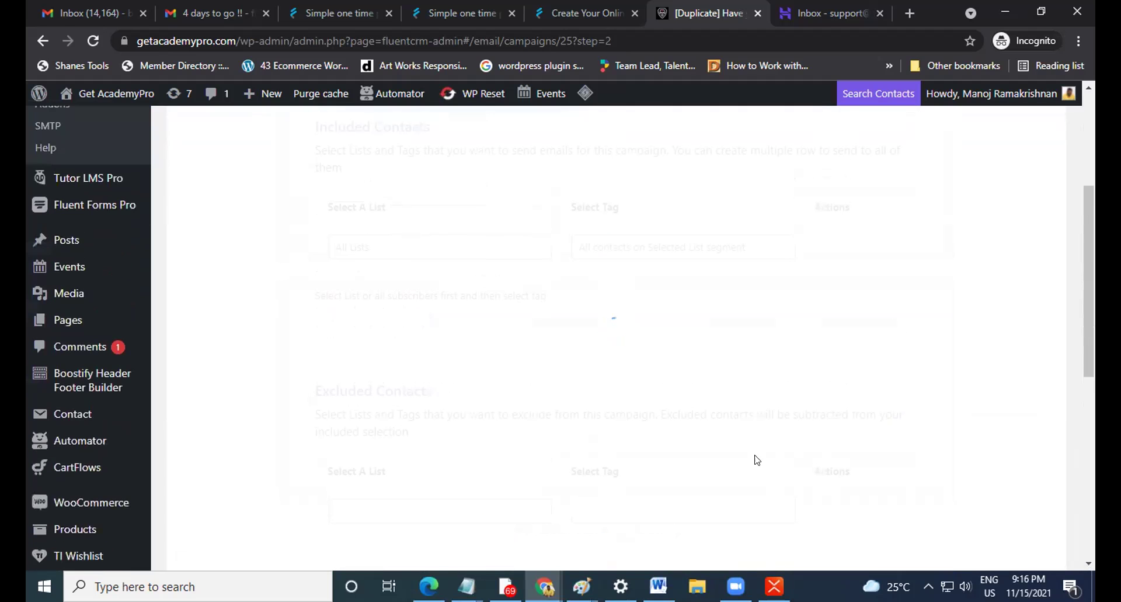
Include the Main Hackathon list in the campaign's recipients.
scroll(498, 274, "up", 2)
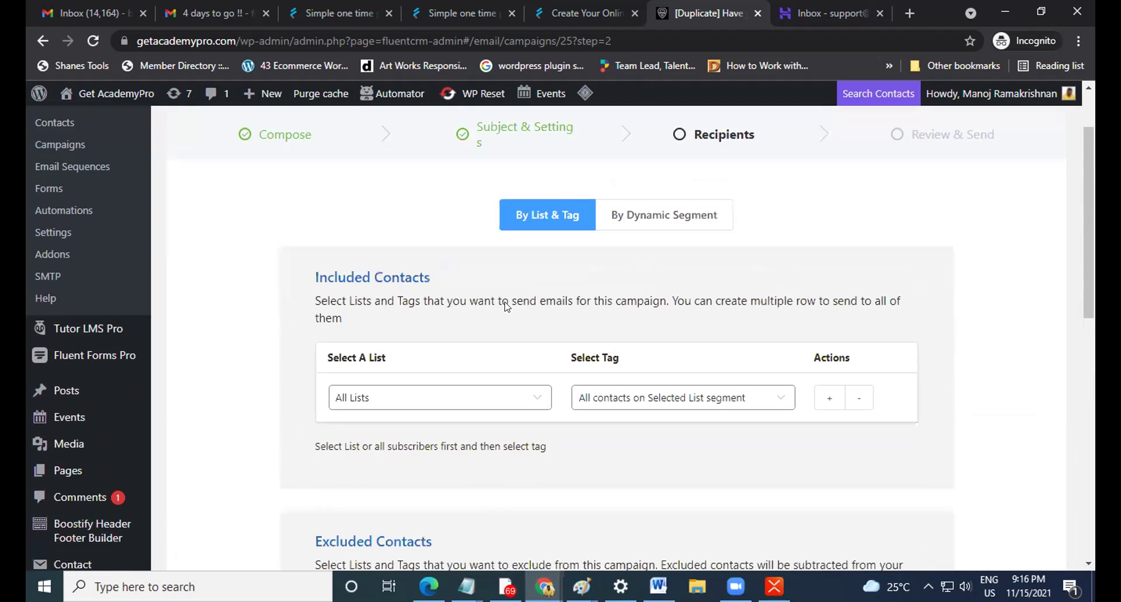
scroll(493, 320, "down", 1)
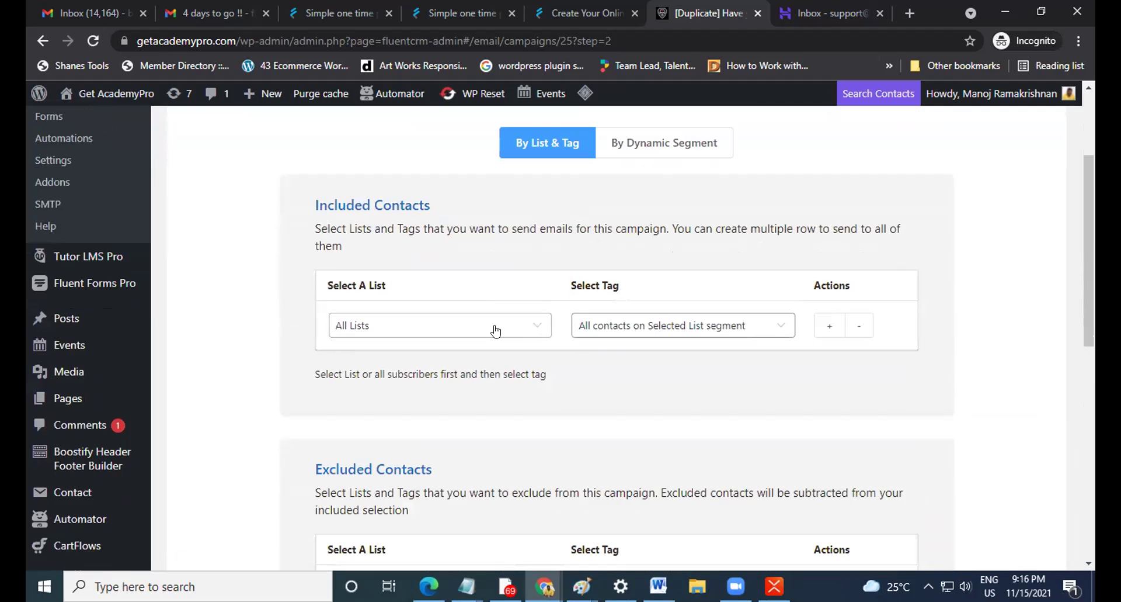
left_click(496, 331)
scroll(496, 331, "down", 2)
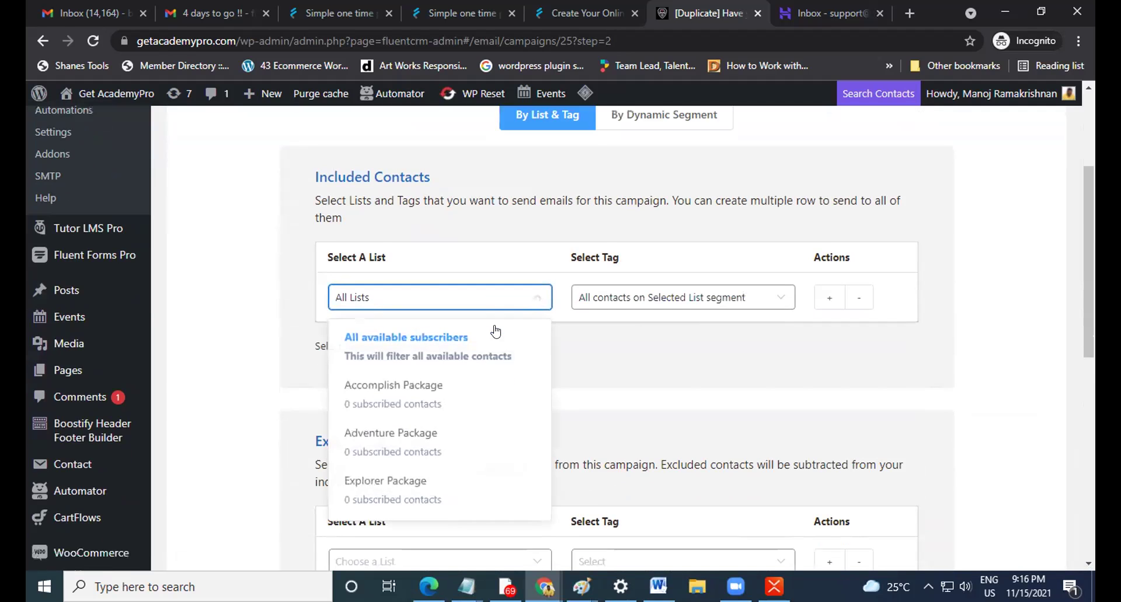
scroll(470, 371, "down", 1)
scroll(467, 372, "down", 3)
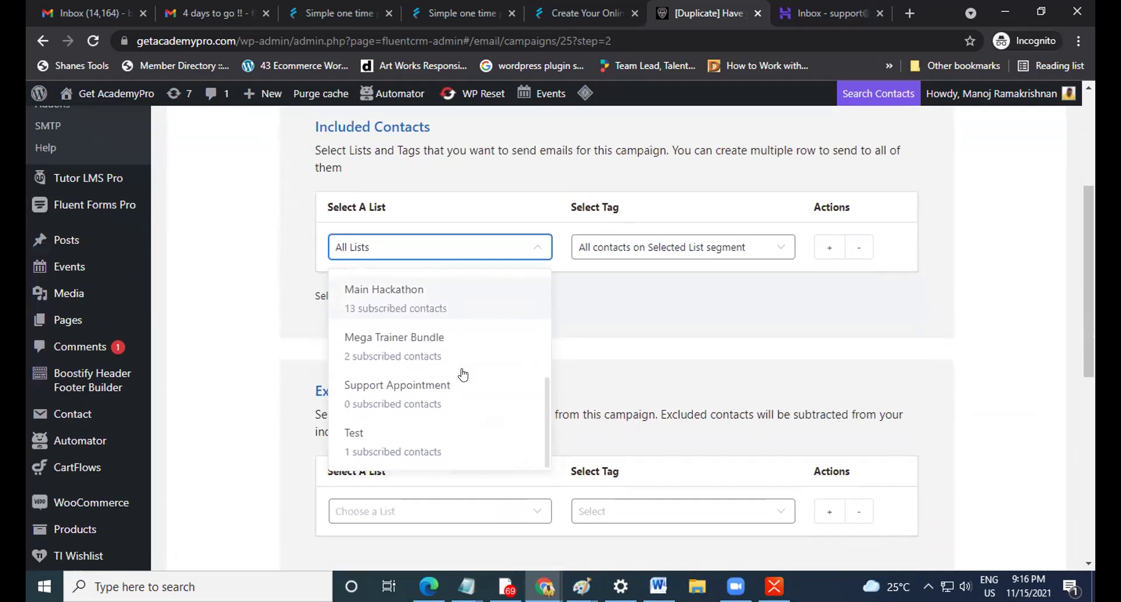
scroll(442, 382, "up", 1)
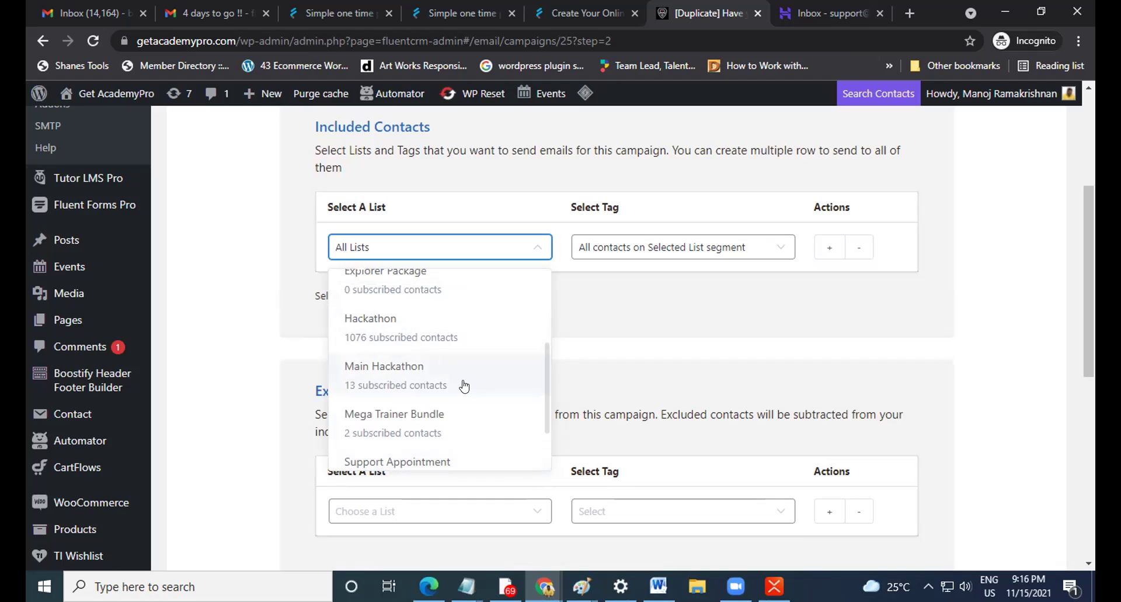
left_click(396, 380)
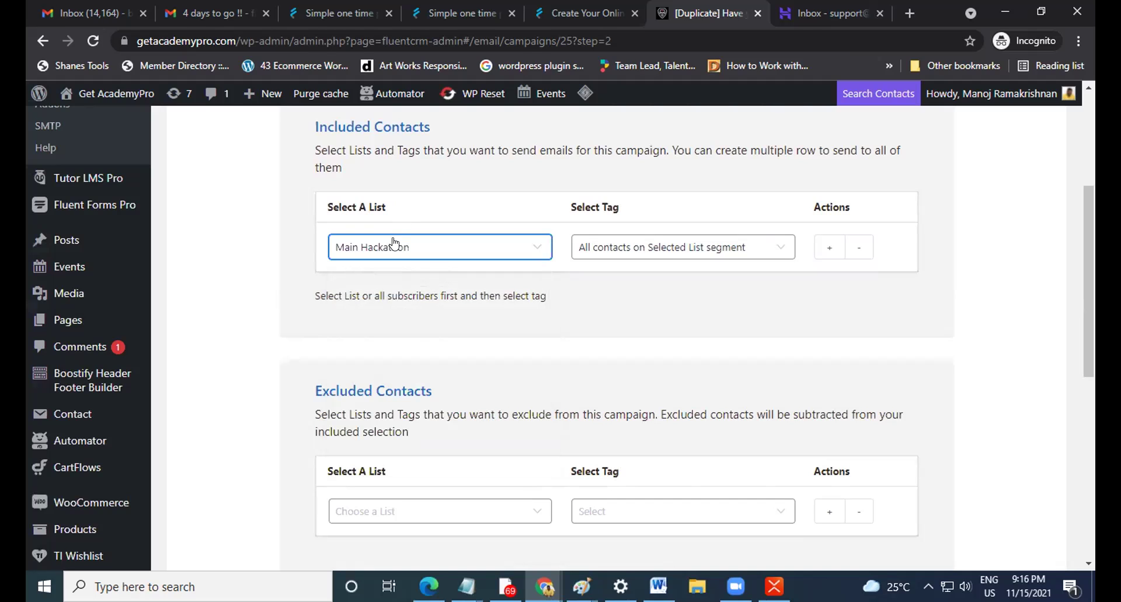
Filter the included contacts by the Main Hackathon tag, yielding 13 contacts.
left_click(669, 247)
scroll(644, 414, "down", 2)
scroll(645, 414, "down", 2)
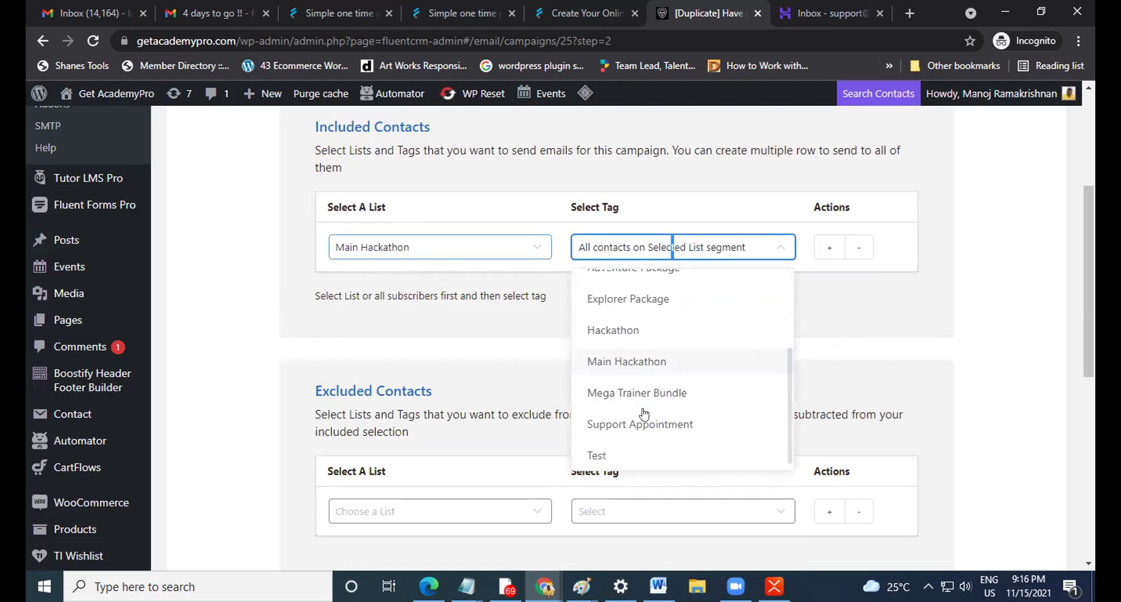
left_click(687, 359)
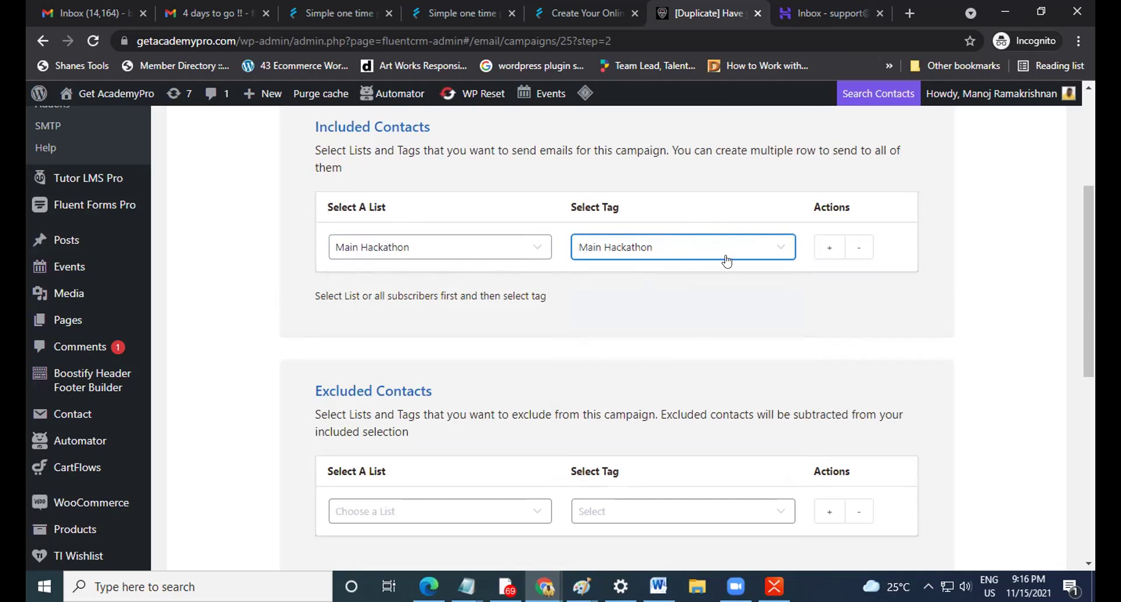
scroll(713, 305, "down", 1)
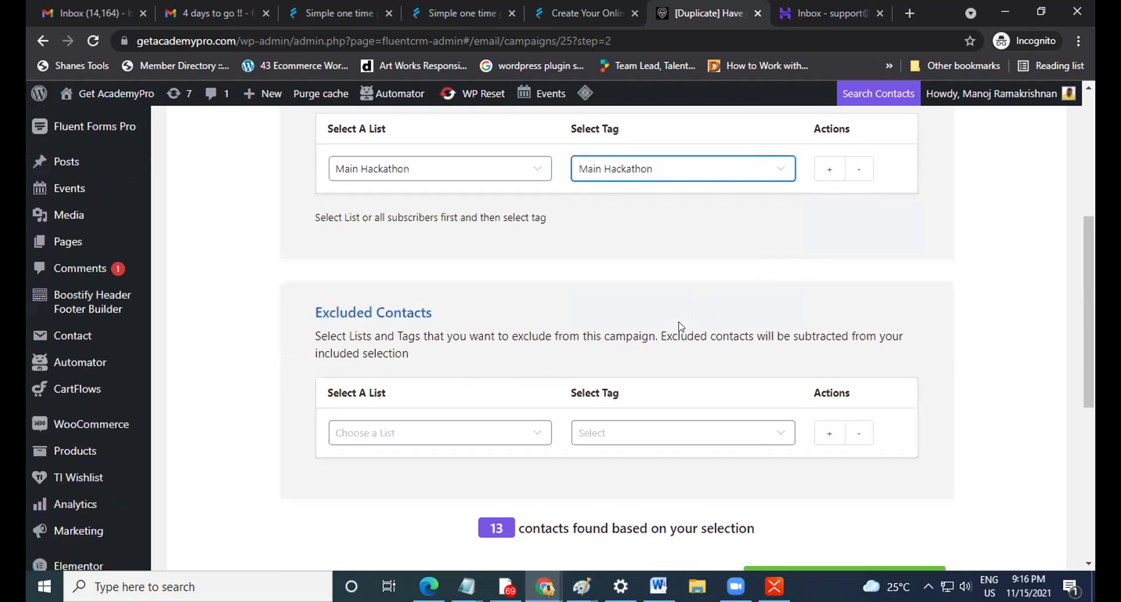
scroll(598, 364, "up", 1)
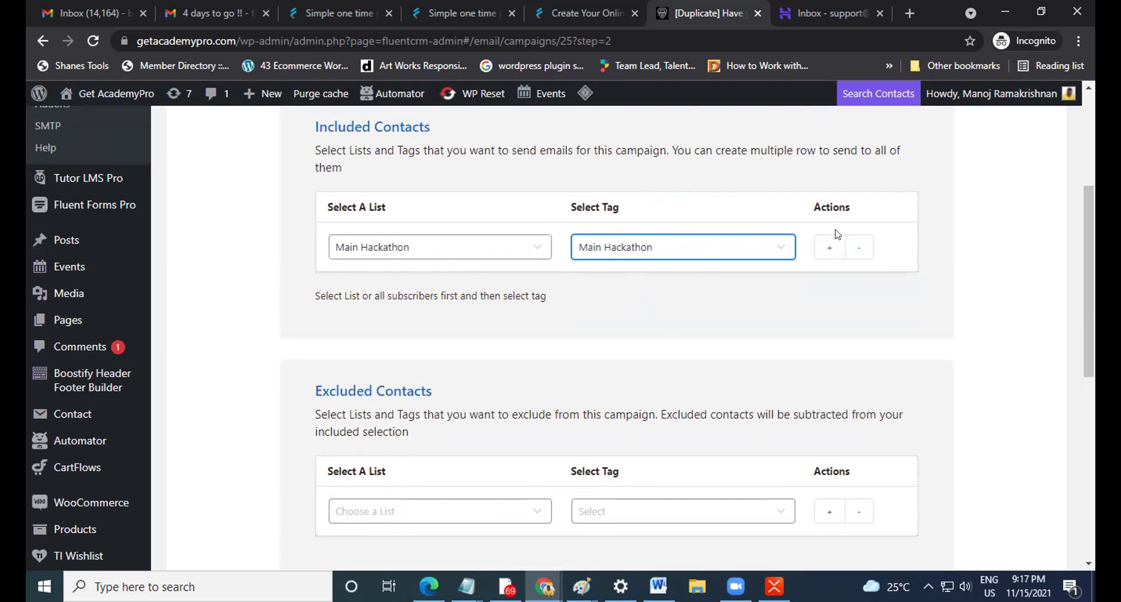
left_click(830, 247)
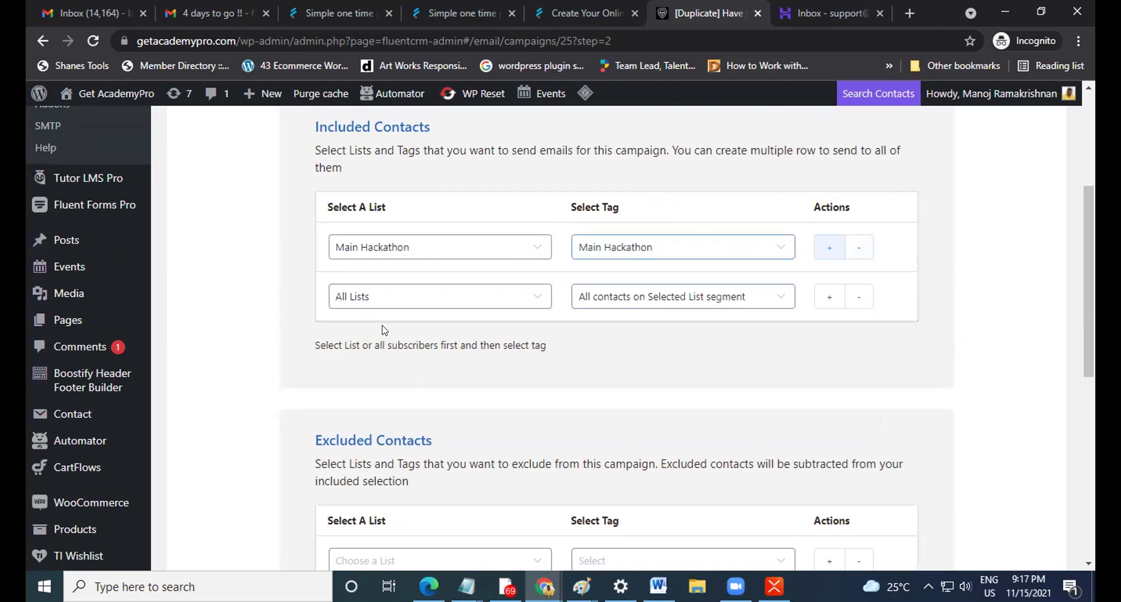
left_click(399, 311)
scroll(409, 453, "down", 3)
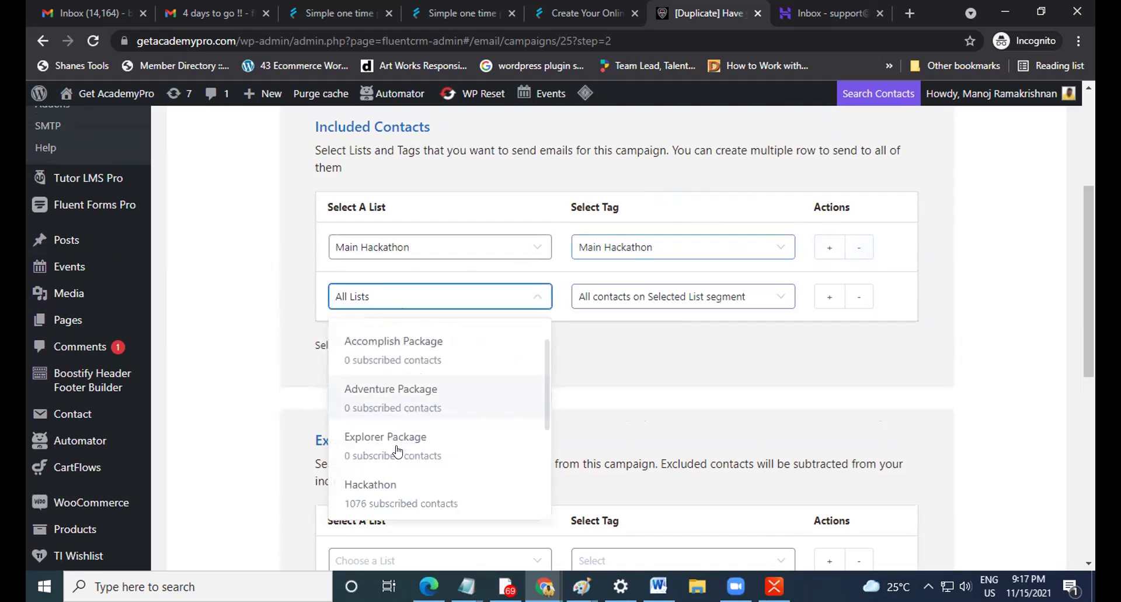
scroll(398, 450, "down", 1)
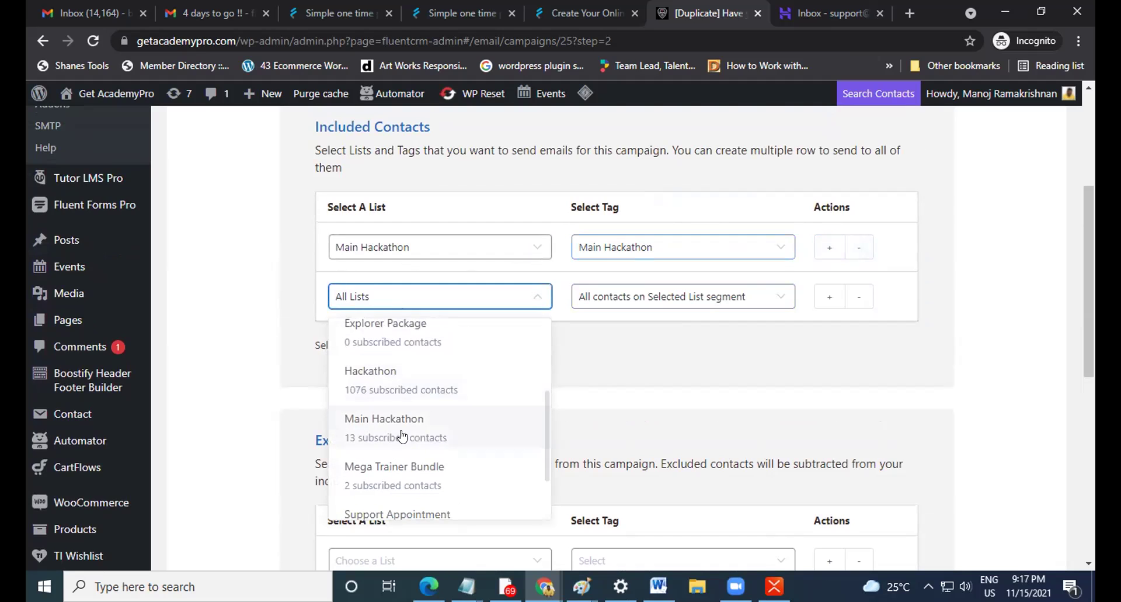
left_click(401, 436)
left_click(694, 305)
left_click(650, 421)
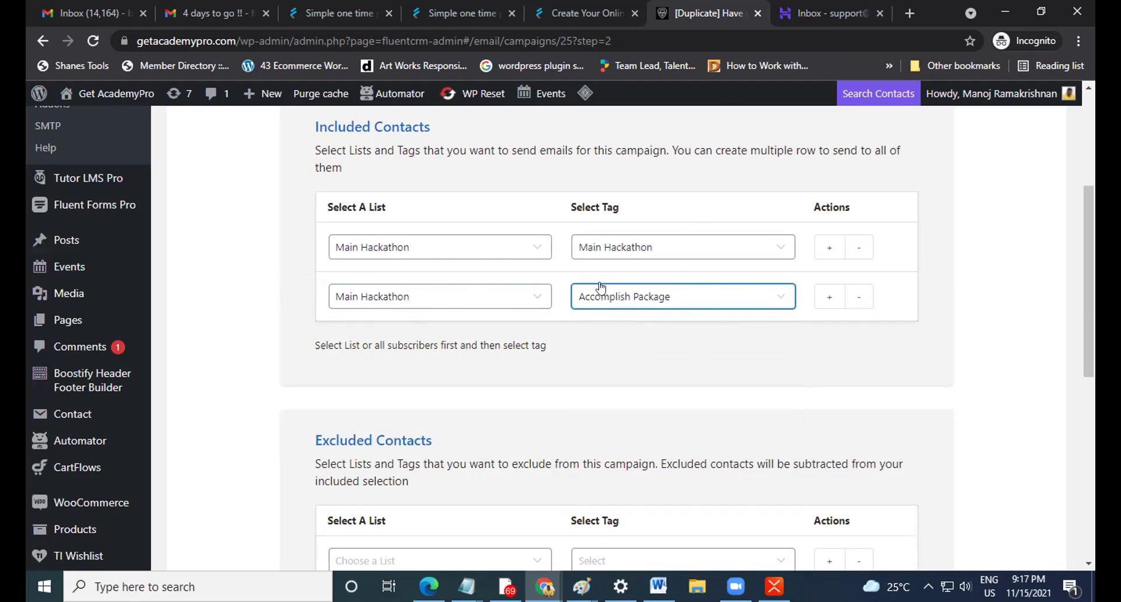
left_click(859, 296)
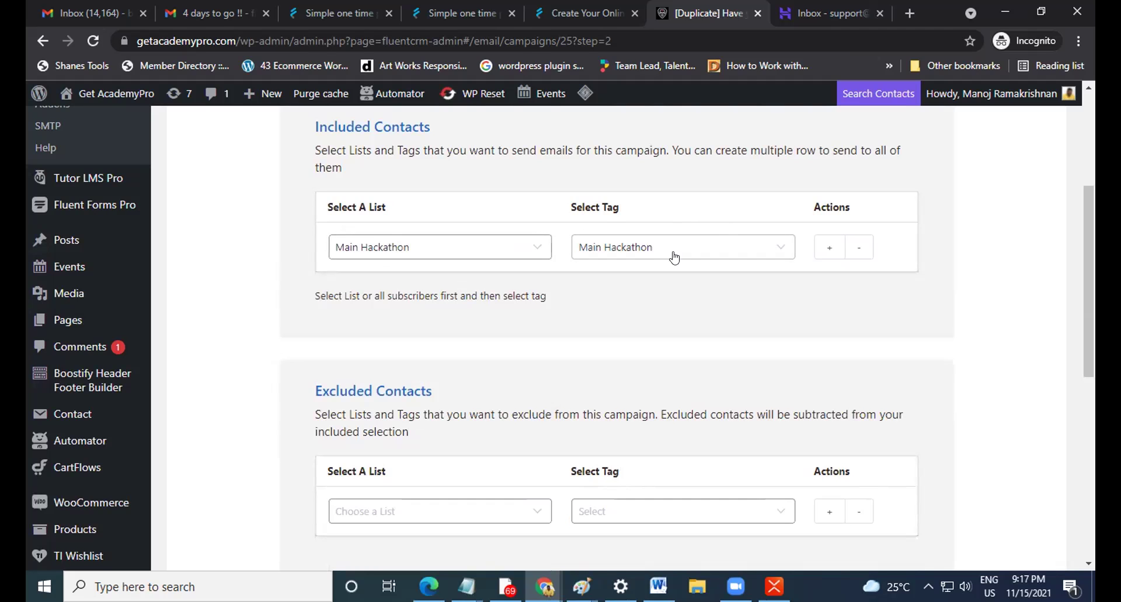
scroll(663, 258, "down", 1)
scroll(458, 293, "up", 2)
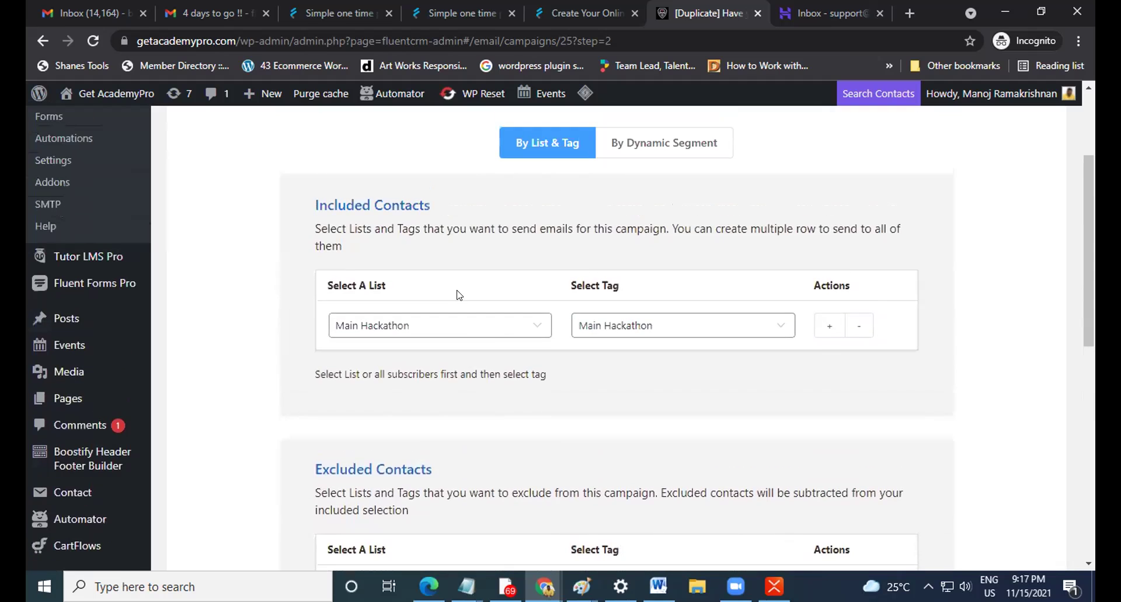
Recheck the included list choices, keeping Main Hackathon selected.
left_click(494, 335)
scroll(493, 334, "down", 3)
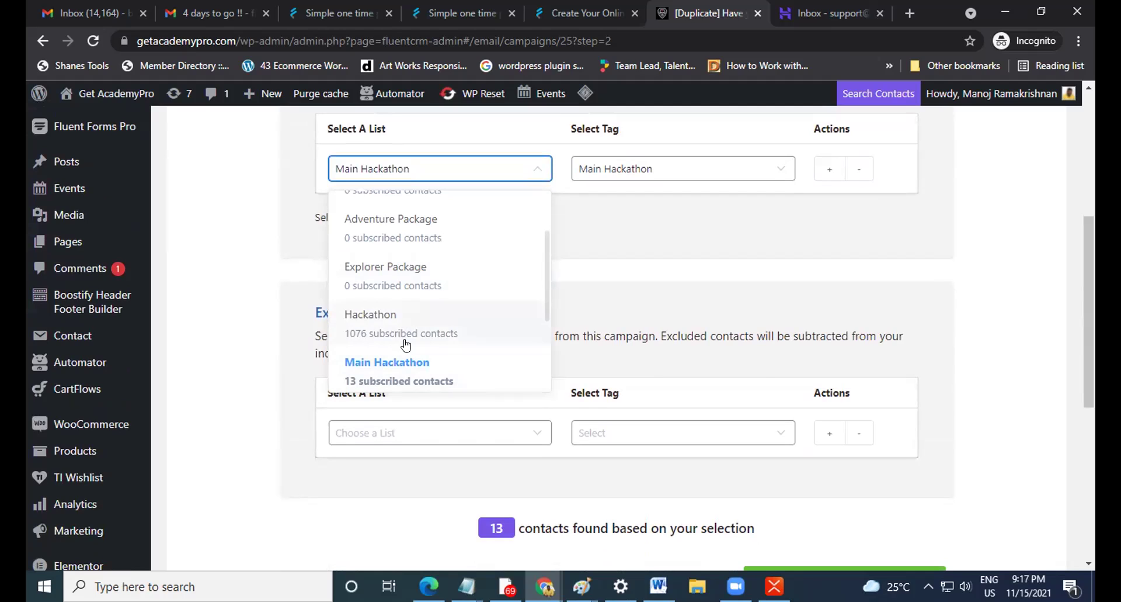
left_click(572, 247)
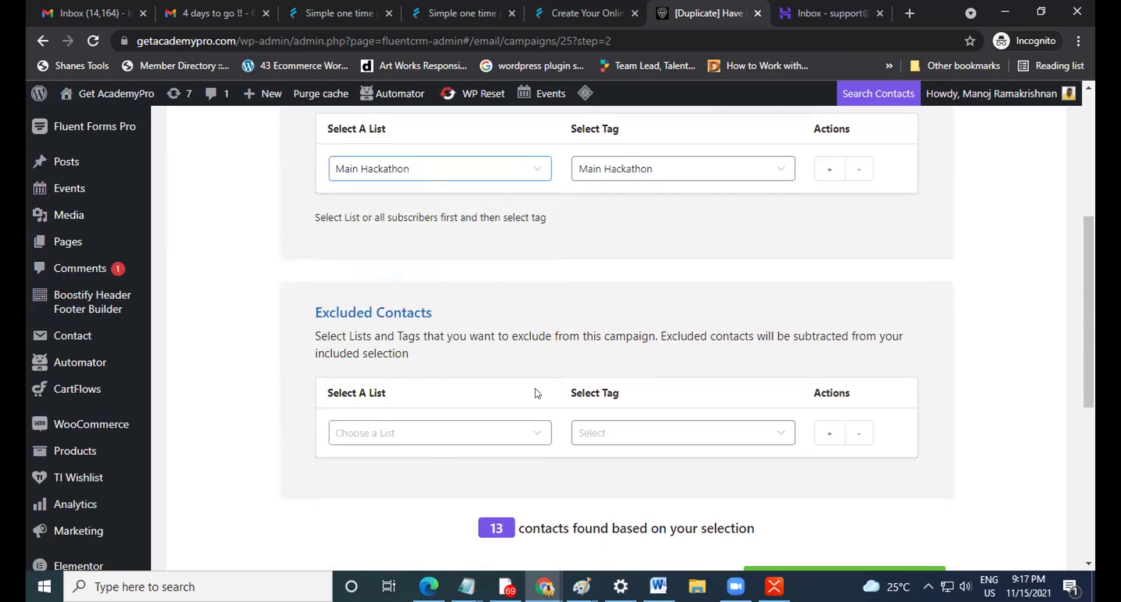
scroll(479, 282, "down", 1)
scroll(561, 338, "up", 2)
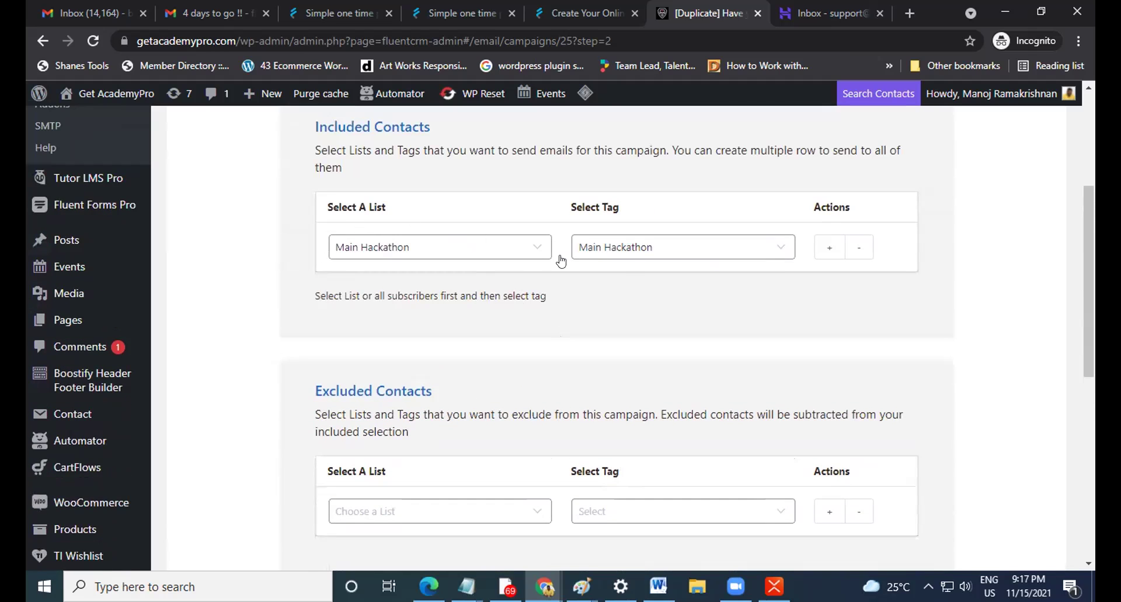
scroll(648, 349, "down", 2)
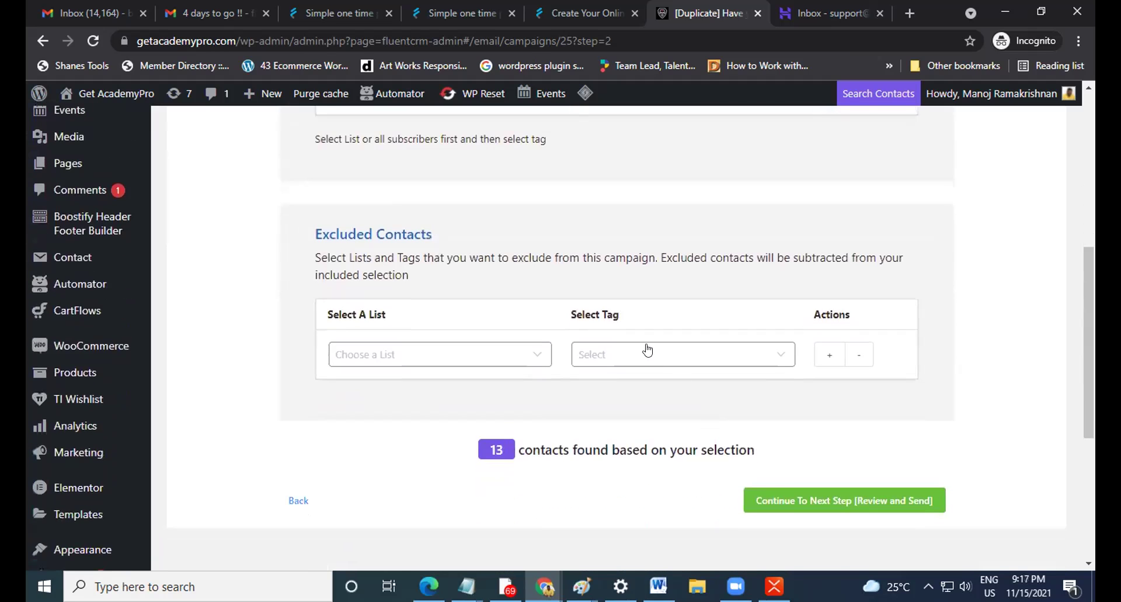
Exclude the Main Hackathon list under Excluded Contacts, then show the desktop.
left_click(644, 349)
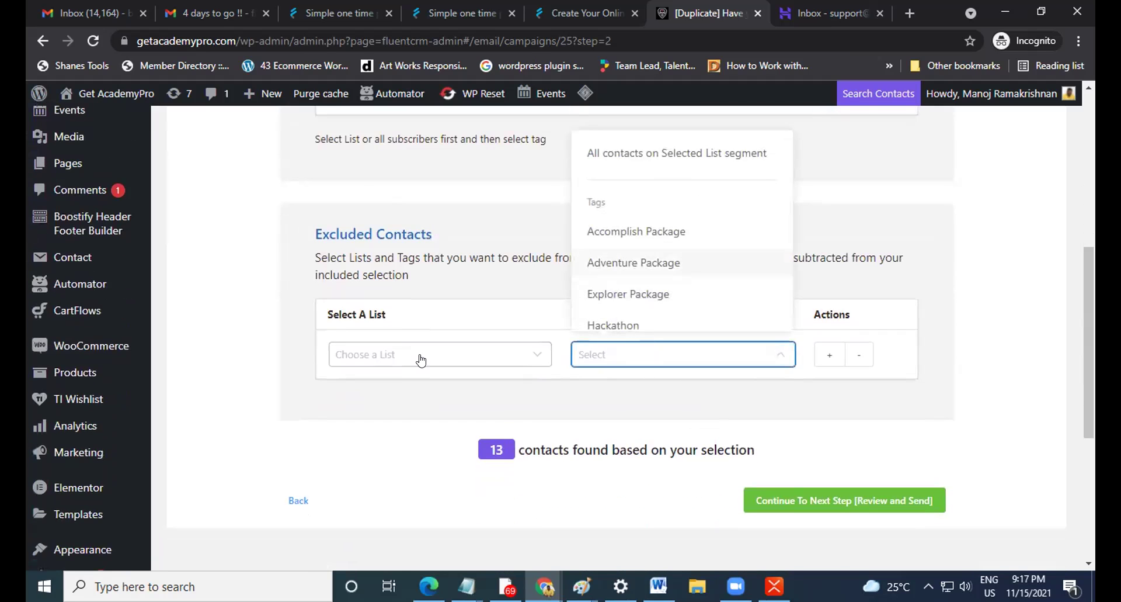
left_click(421, 357)
scroll(396, 258, "up", 1)
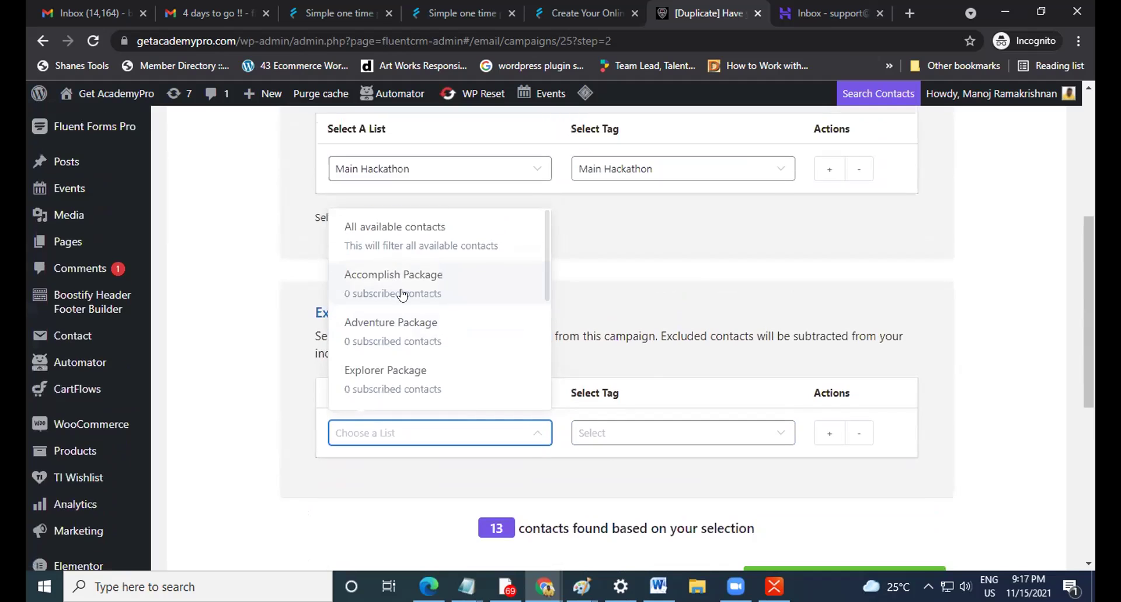
scroll(403, 294, "down", 3)
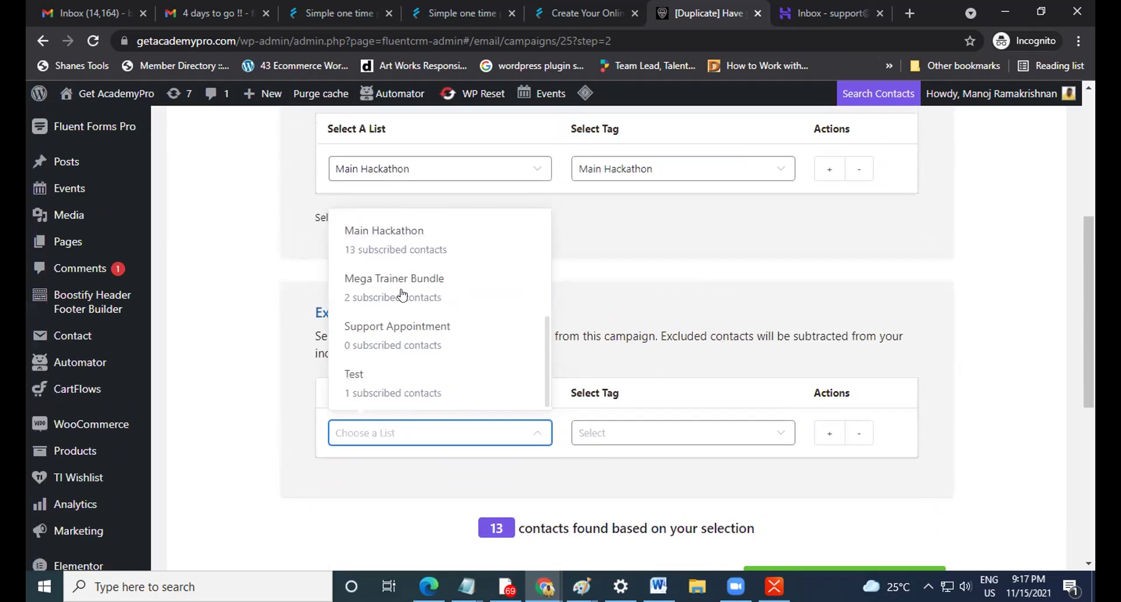
left_click(412, 238)
left_click(695, 437)
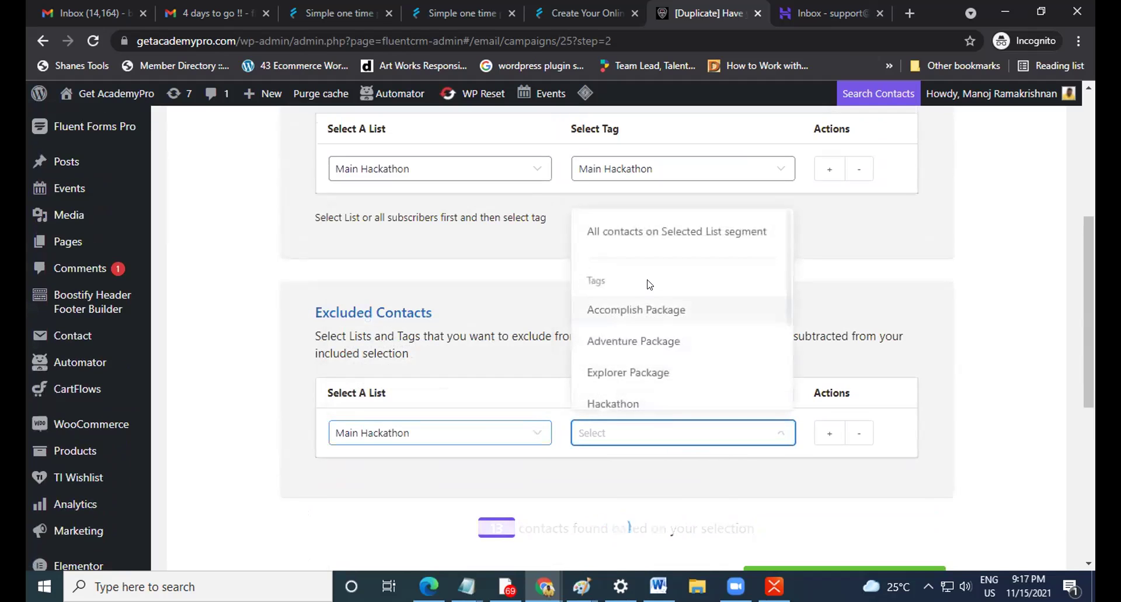
left_click(1093, 587)
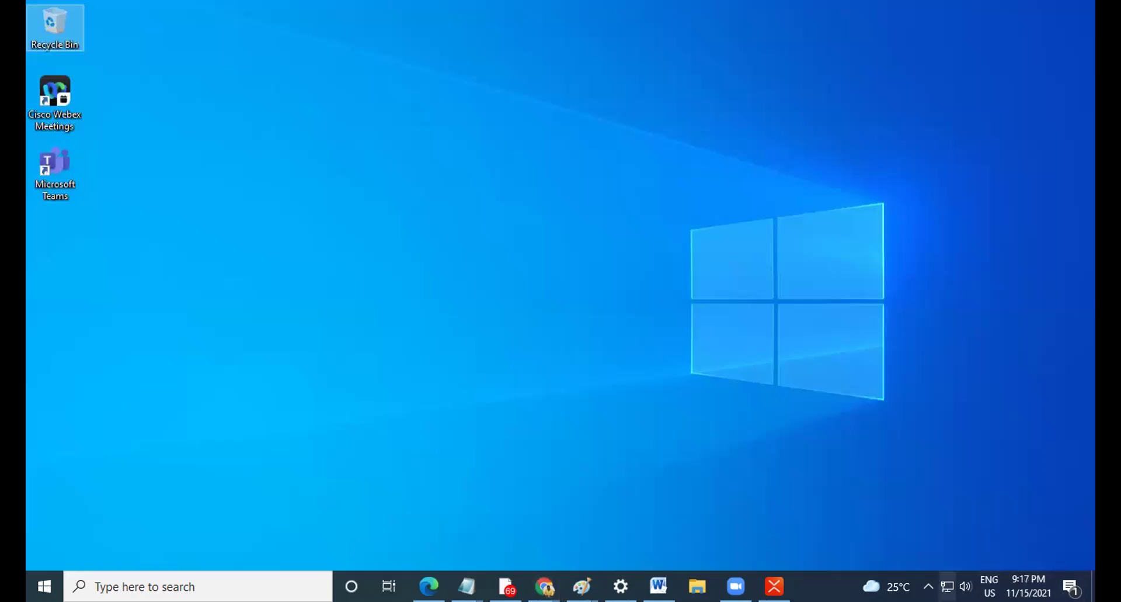
Restore the [Duplicate] campaign window from Chrome and set Accomplish Package as the excluded tag.
left_click(544, 586)
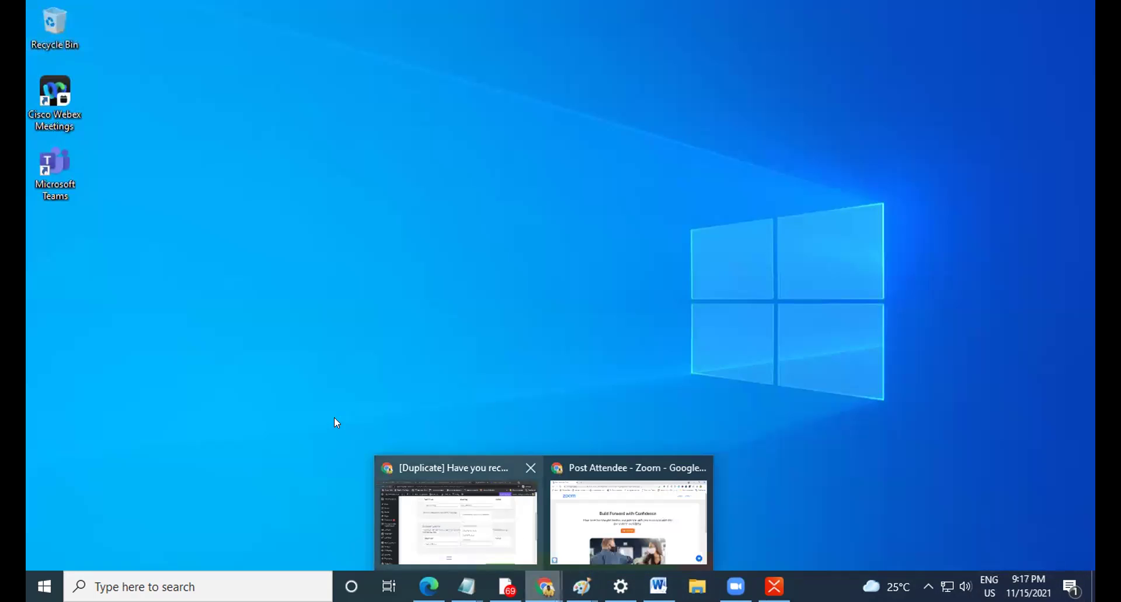
left_click(455, 514)
left_click(650, 308)
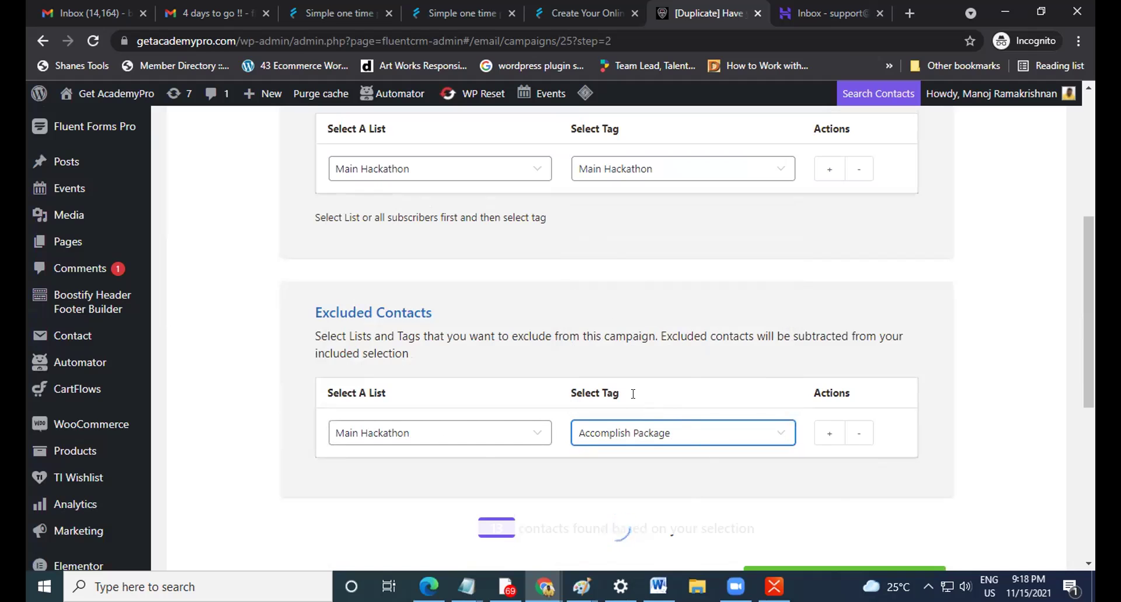
Set the excluded Main Hackathon list to 'All contacts on Selected List segment'.
scroll(733, 425, "down", 1)
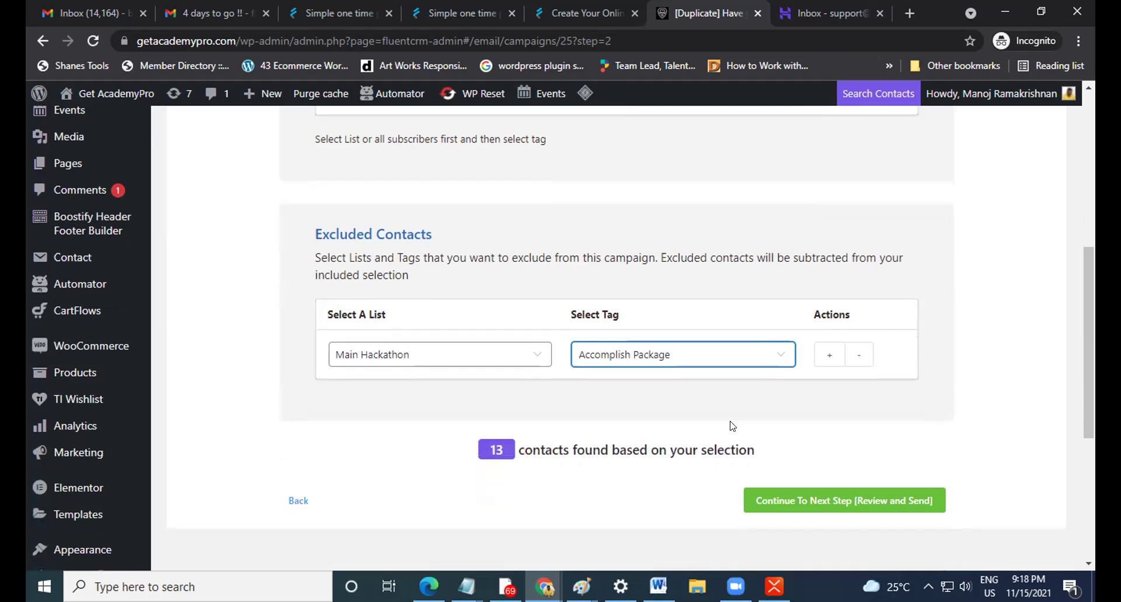
scroll(733, 425, "up", 1)
scroll(732, 428, "up", 1)
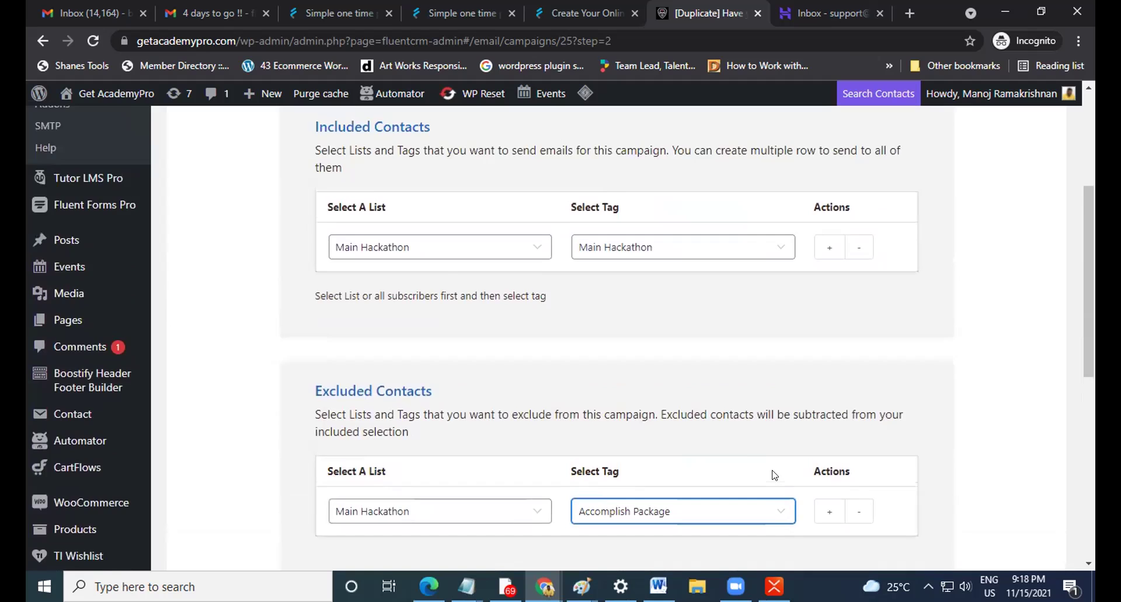
scroll(771, 467, "down", 2)
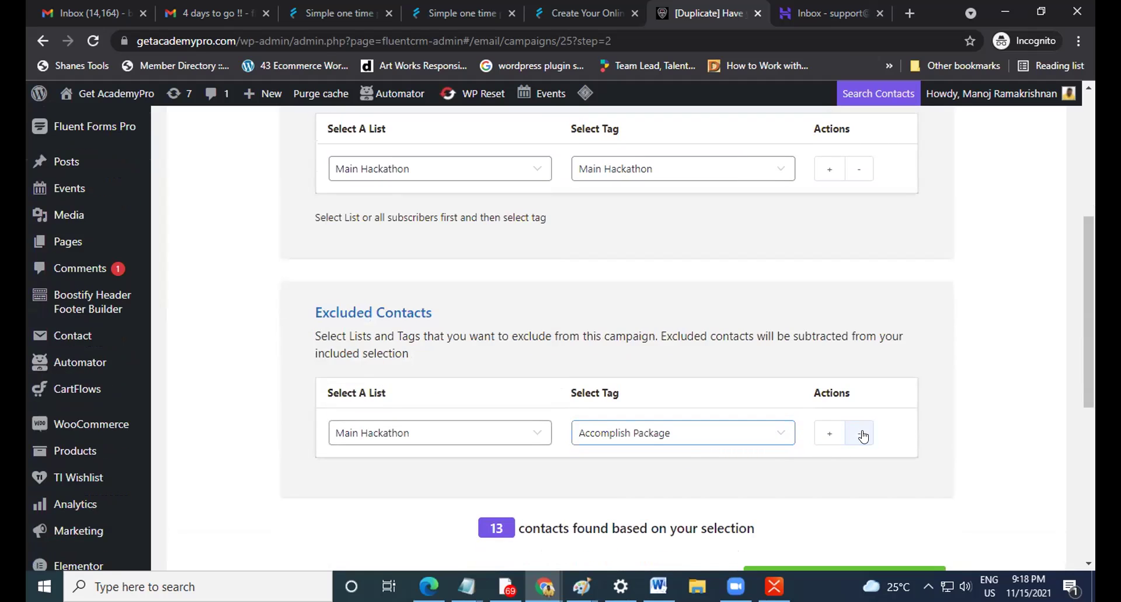
left_click(687, 443)
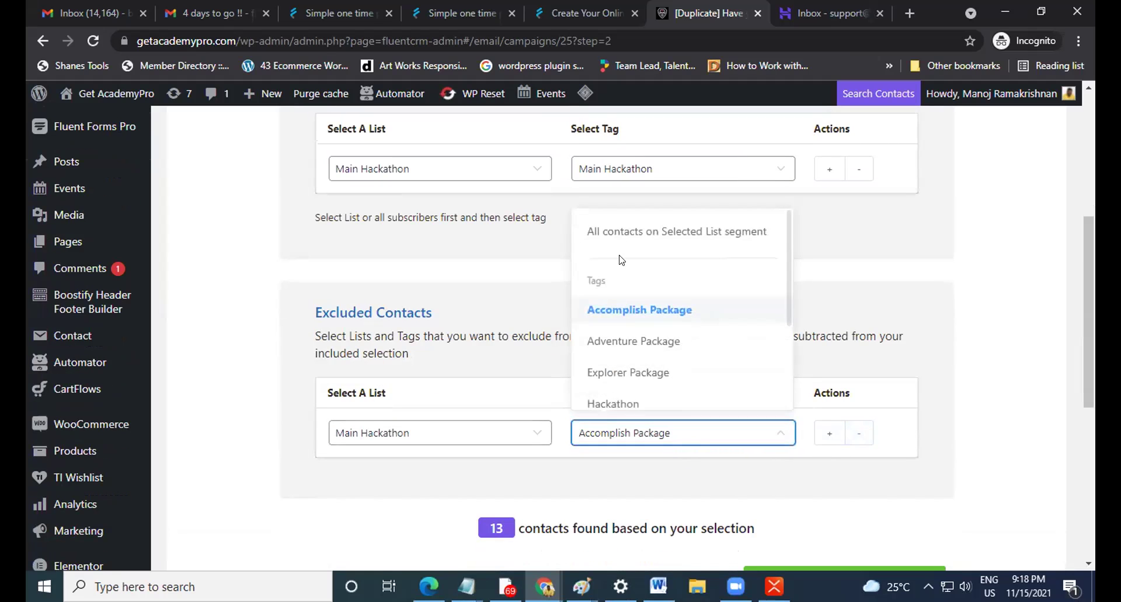
left_click(596, 229)
Try continuing to Review and Send, which reports no subscribers found.
left_click(621, 432)
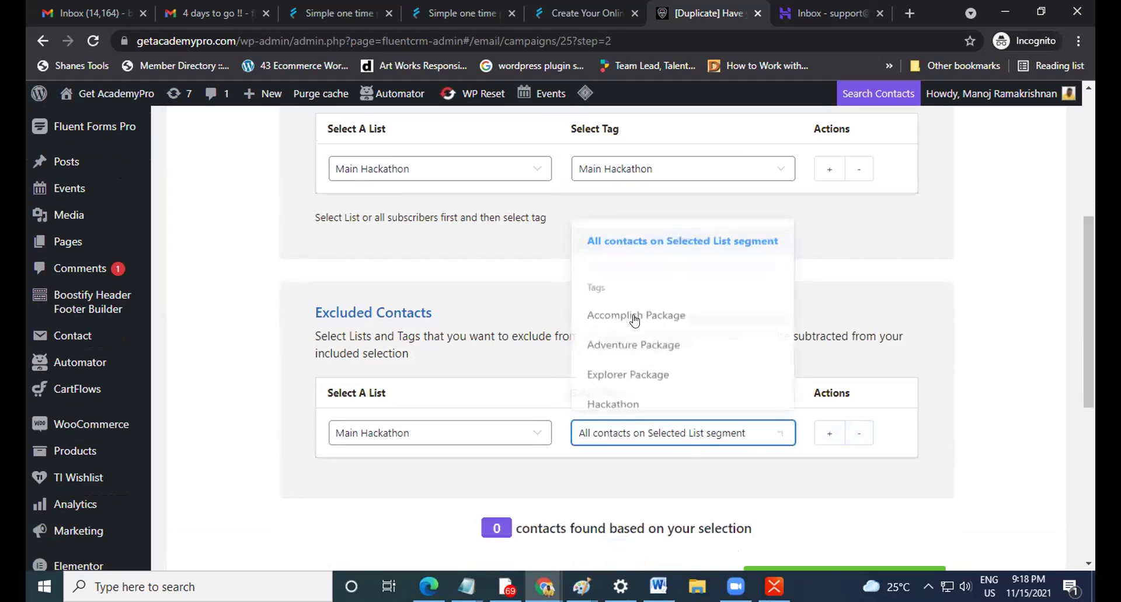
scroll(650, 363, "down", 1)
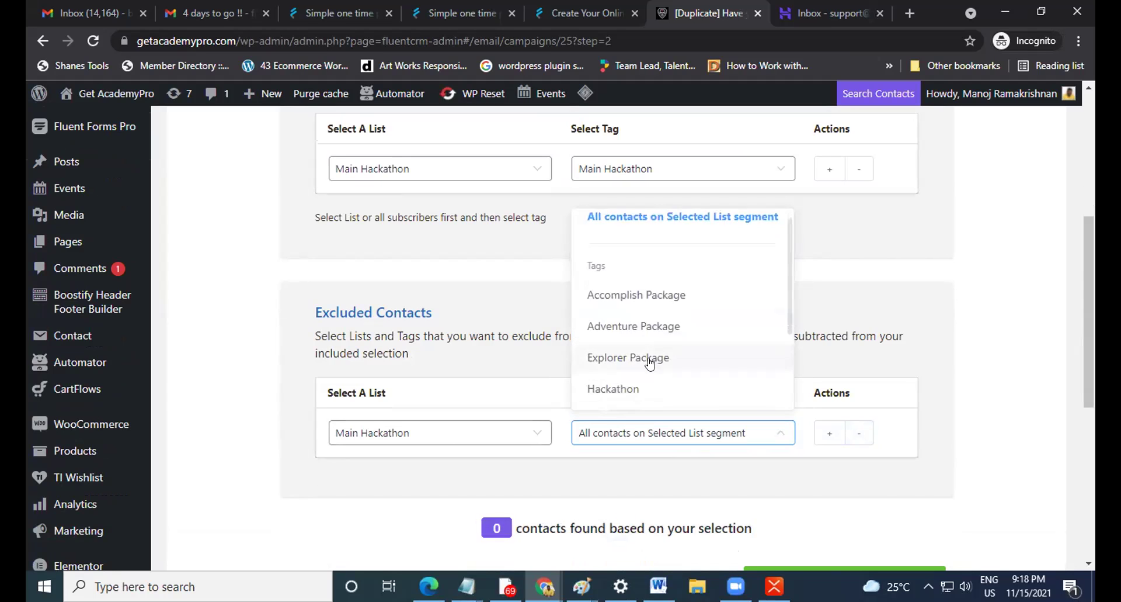
scroll(648, 368, "up", 1)
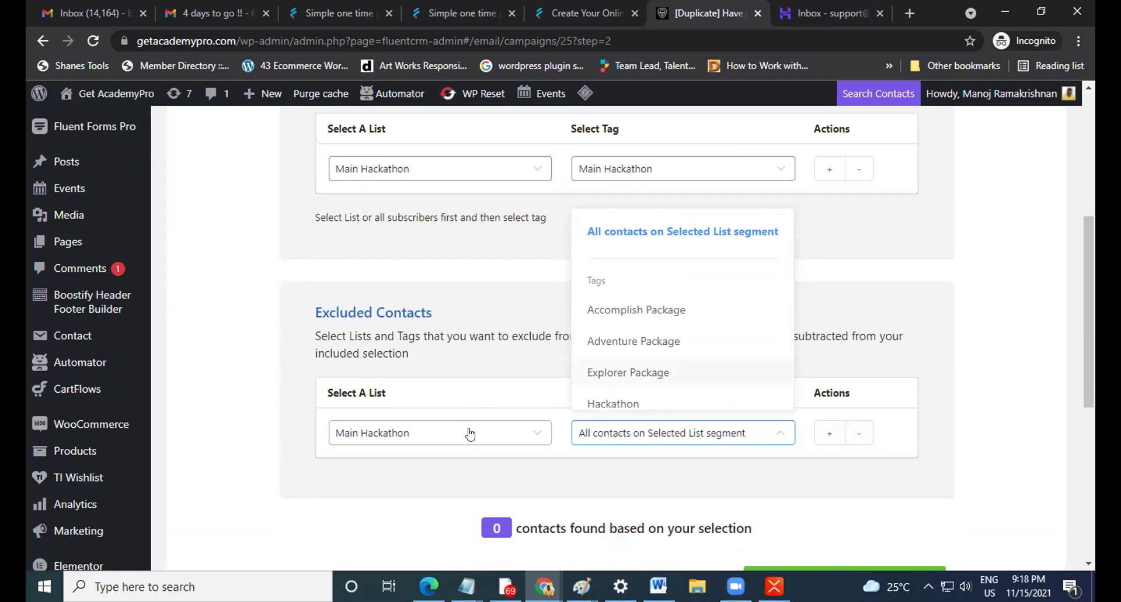
scroll(470, 432, "up", 5)
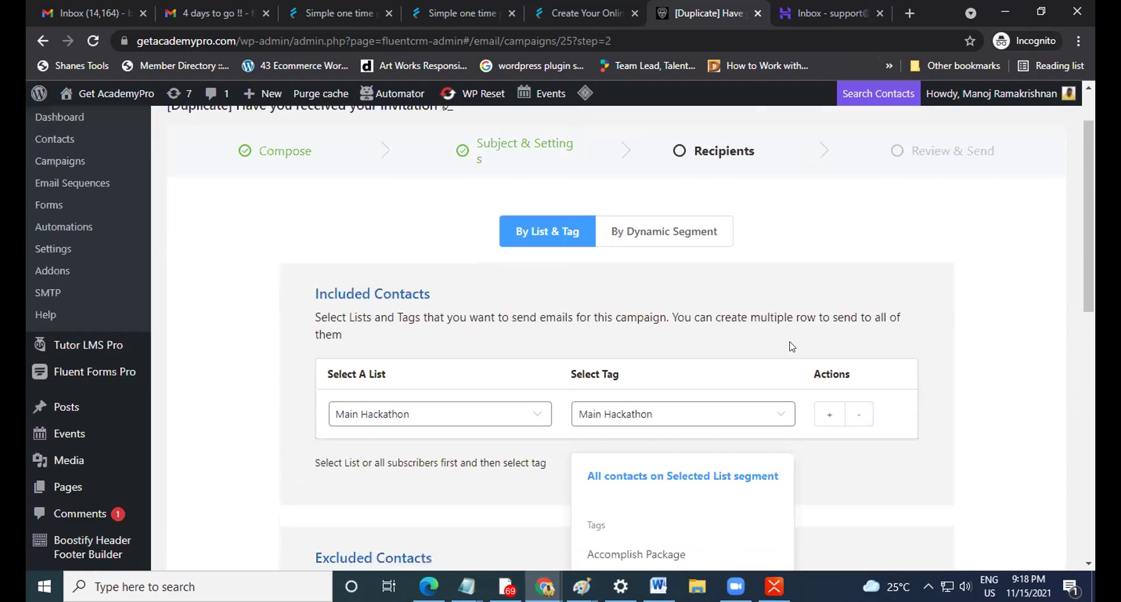
scroll(792, 346, "down", 1)
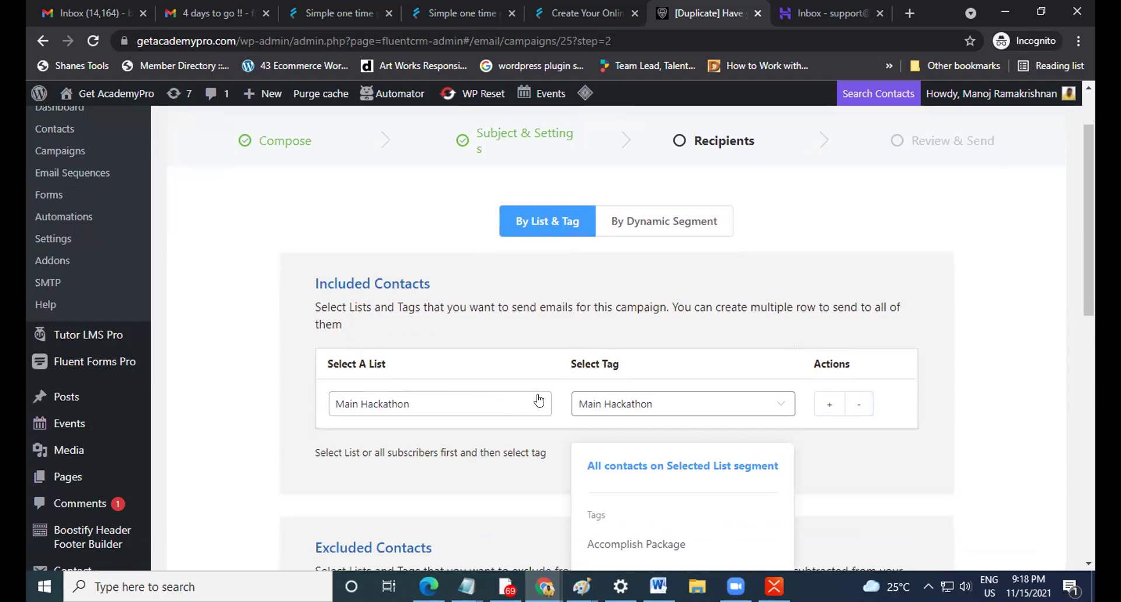
scroll(817, 404, "down", 4)
left_click(918, 333)
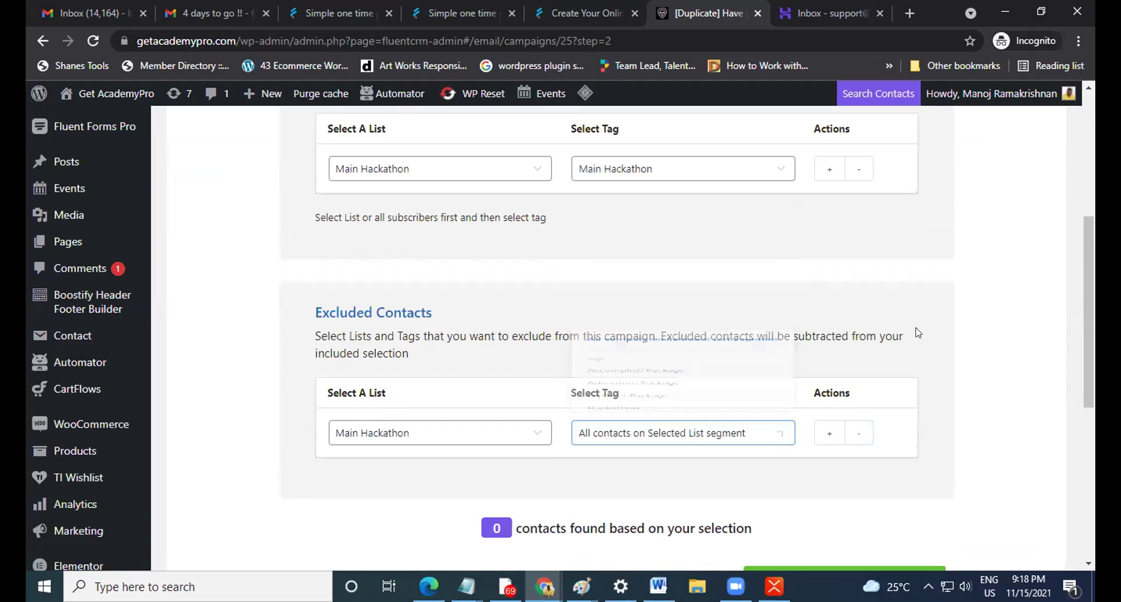
scroll(613, 318, "down", 3)
scroll(508, 327, "up", 4)
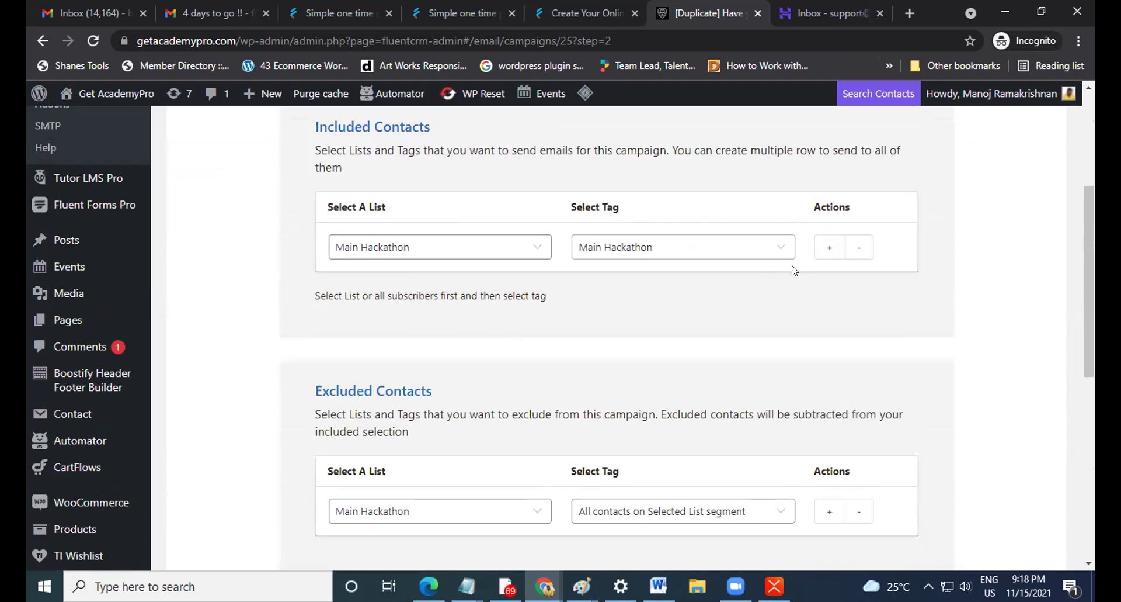
scroll(794, 350, "down", 4)
left_click(847, 506)
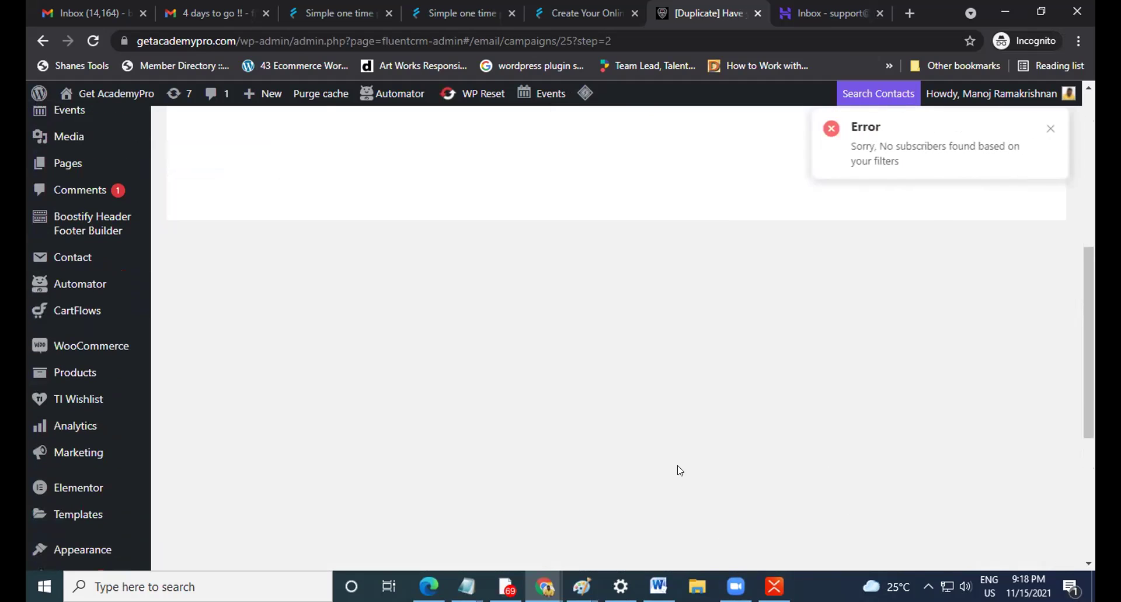
Close the 'No subscribers found' error and go back twice toward the Email Campaigns list.
left_click(1050, 129)
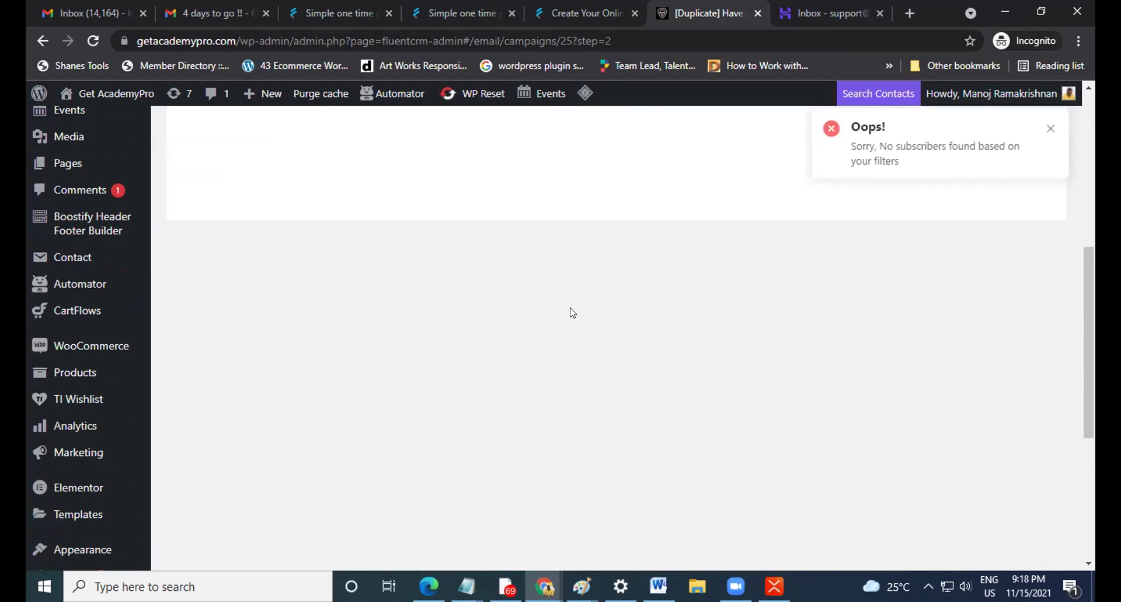
left_click(1049, 126)
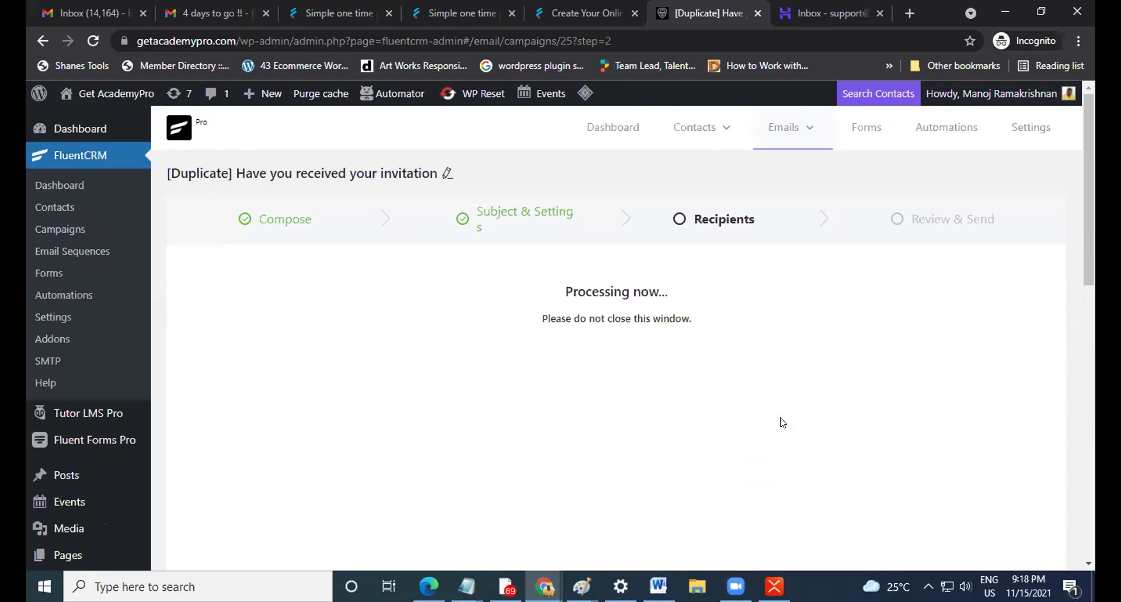
left_click(42, 41)
scroll(467, 221, "down", 9)
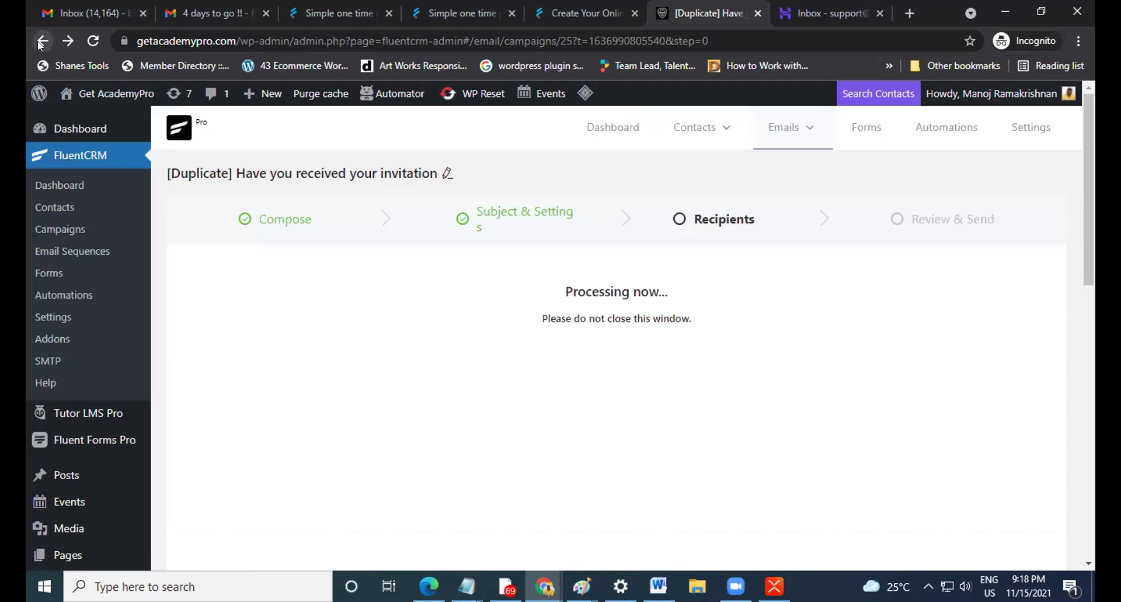
left_click(43, 41)
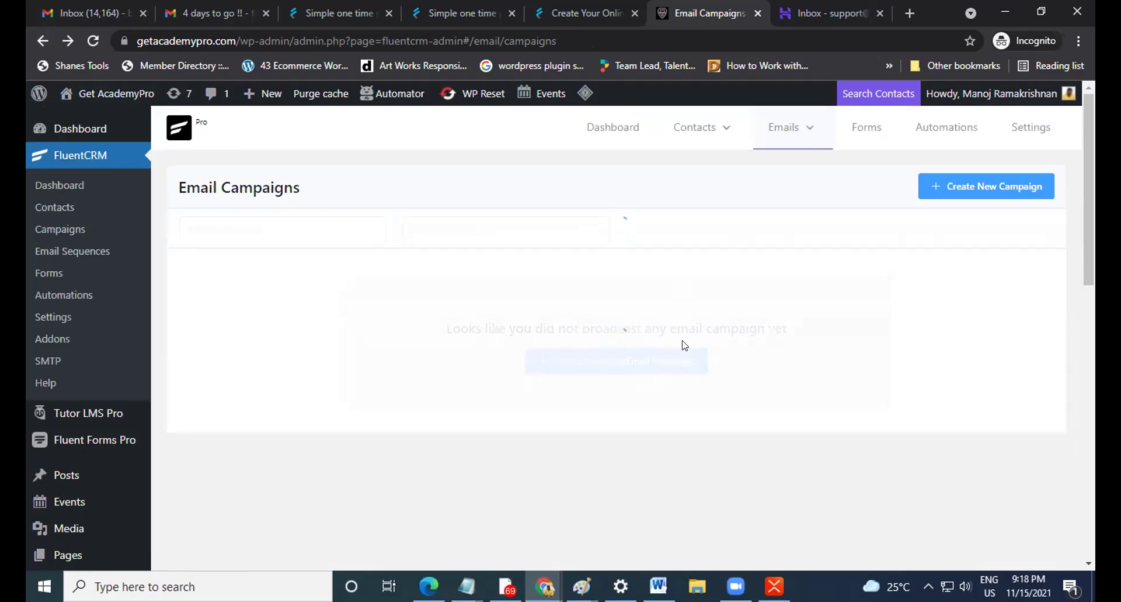
Reopen the Duplicate draft's setup and exclude the Accomplish Package list and tag.
scroll(709, 348, "down", 2)
scroll(709, 348, "up", 2)
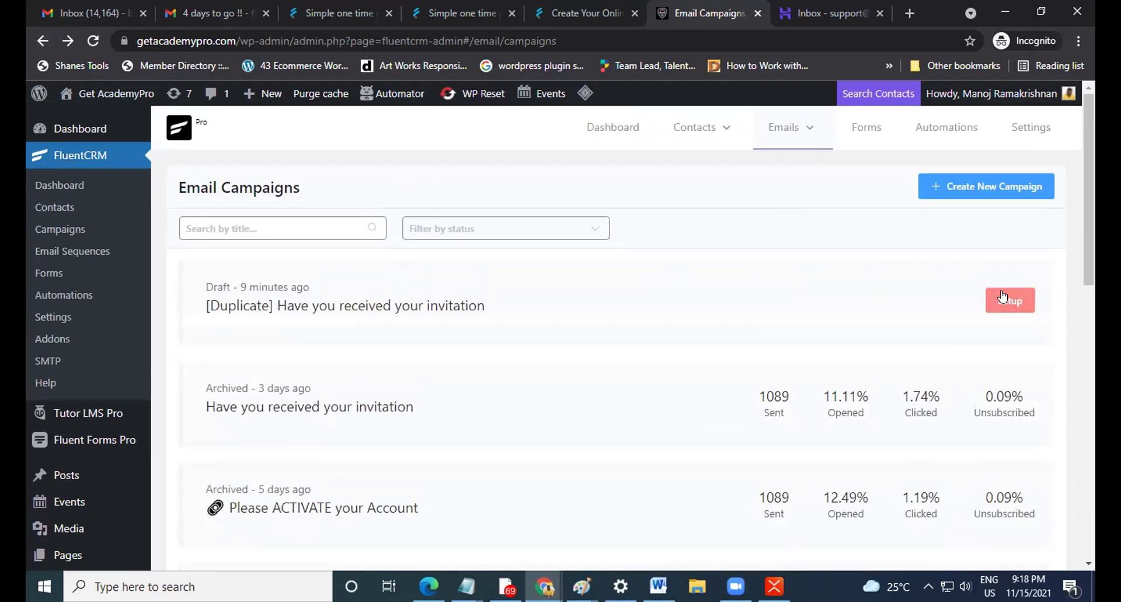
left_click(1003, 296)
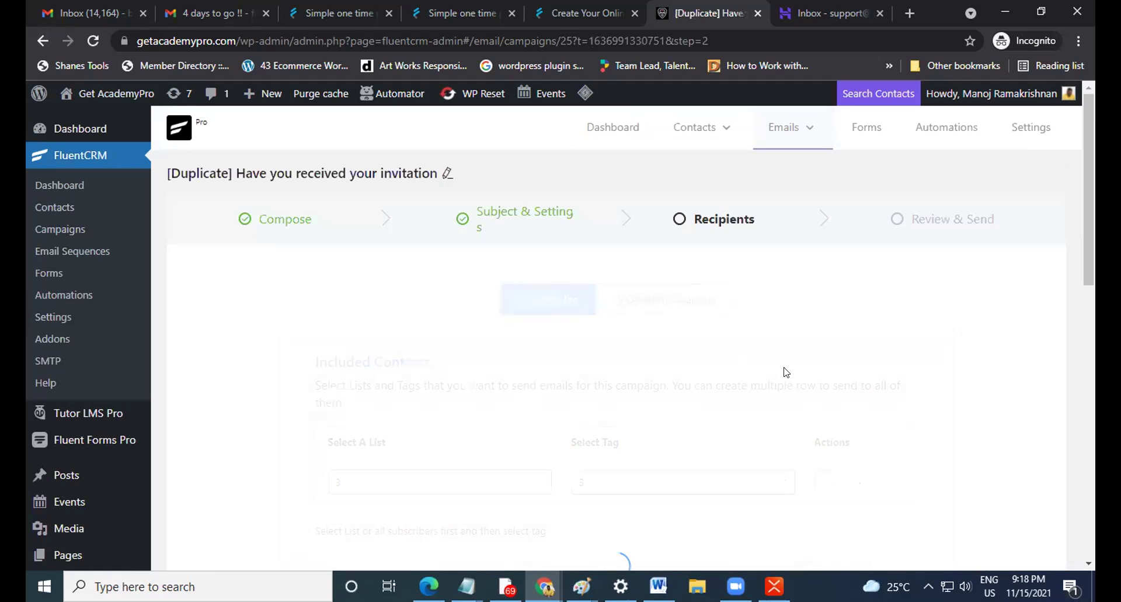
scroll(664, 328, "down", 4)
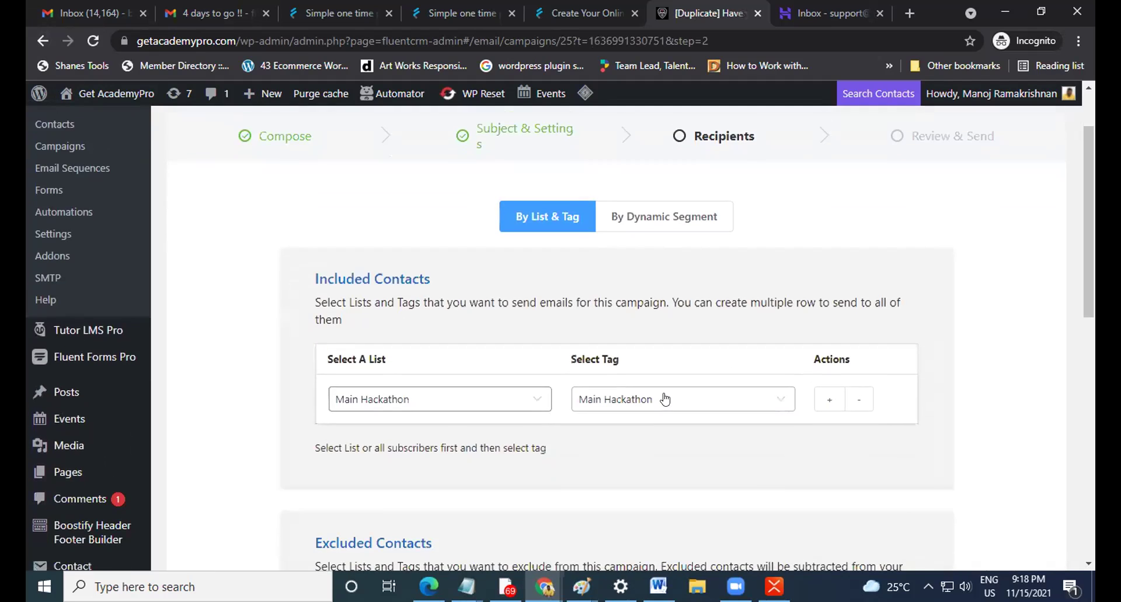
scroll(670, 398, "down", 2)
left_click(505, 432)
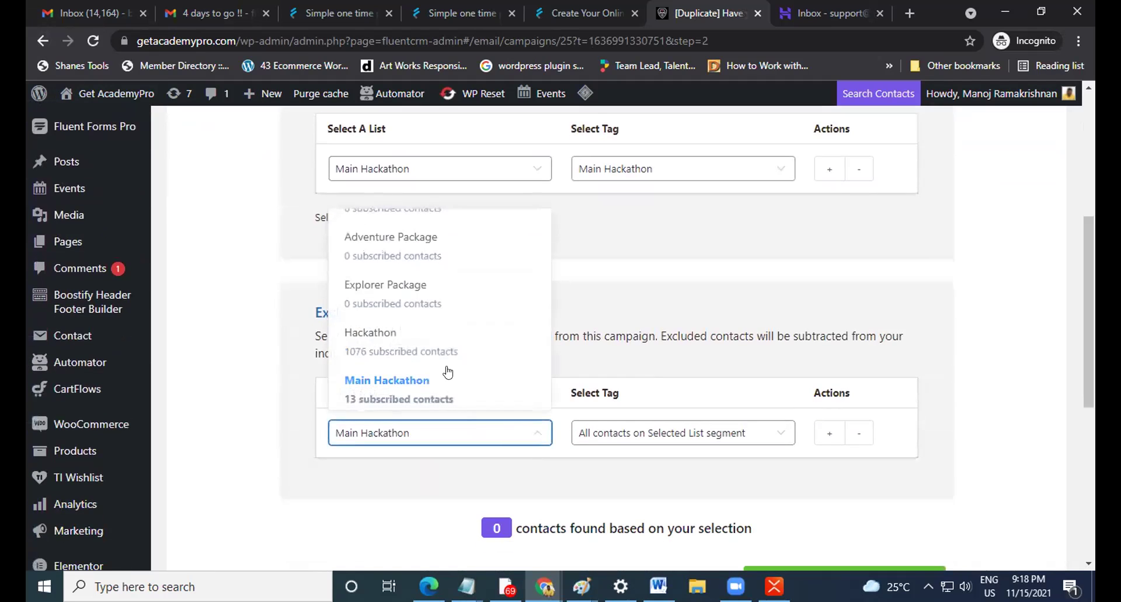
scroll(409, 323, "down", 5)
scroll(409, 321, "up", 4)
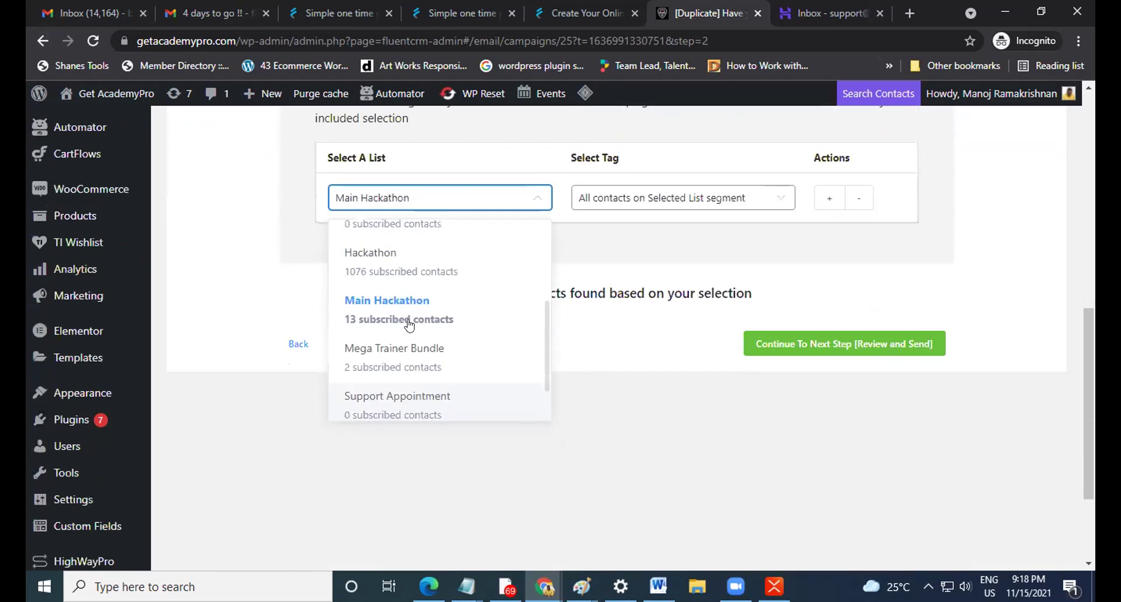
scroll(596, 333, "down", 2)
scroll(475, 410, "up", 5)
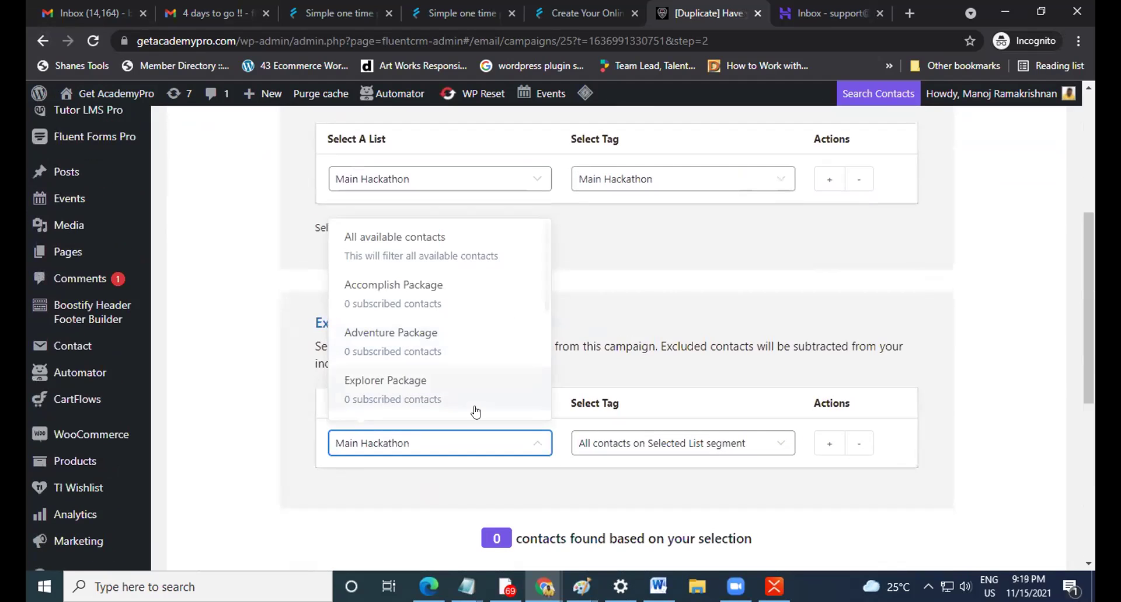
left_click(433, 284)
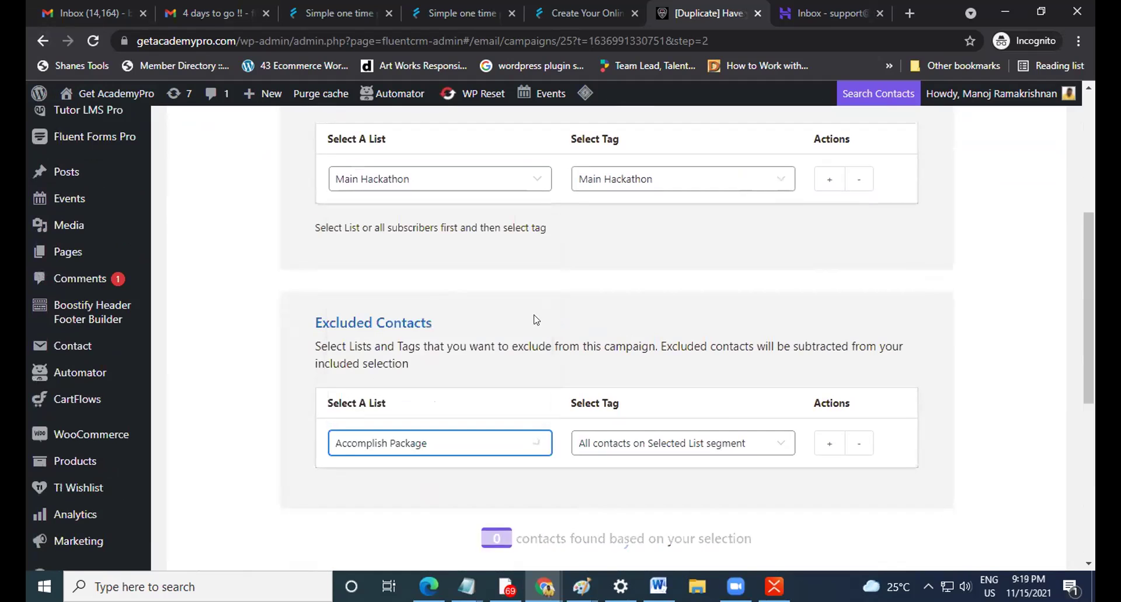
left_click(628, 439)
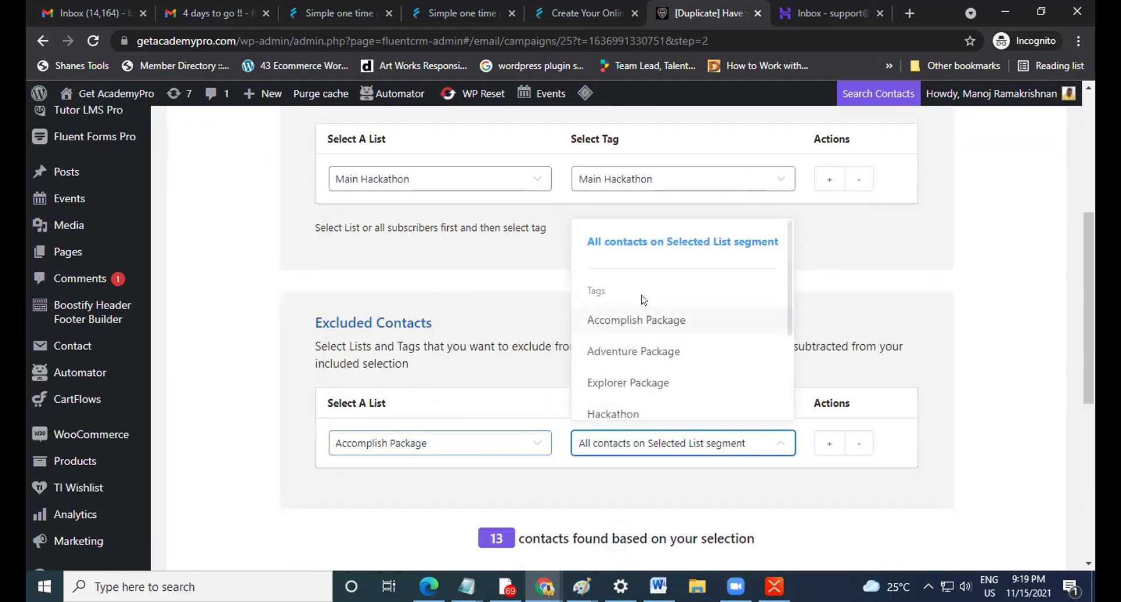
left_click(637, 319)
Keep Main Hackathon as the included list and continue to Review and Send with 13 recipients.
left_click(485, 180)
scroll(444, 281, "down", 1)
scroll(442, 310, "down", 5)
scroll(426, 298, "up", 6)
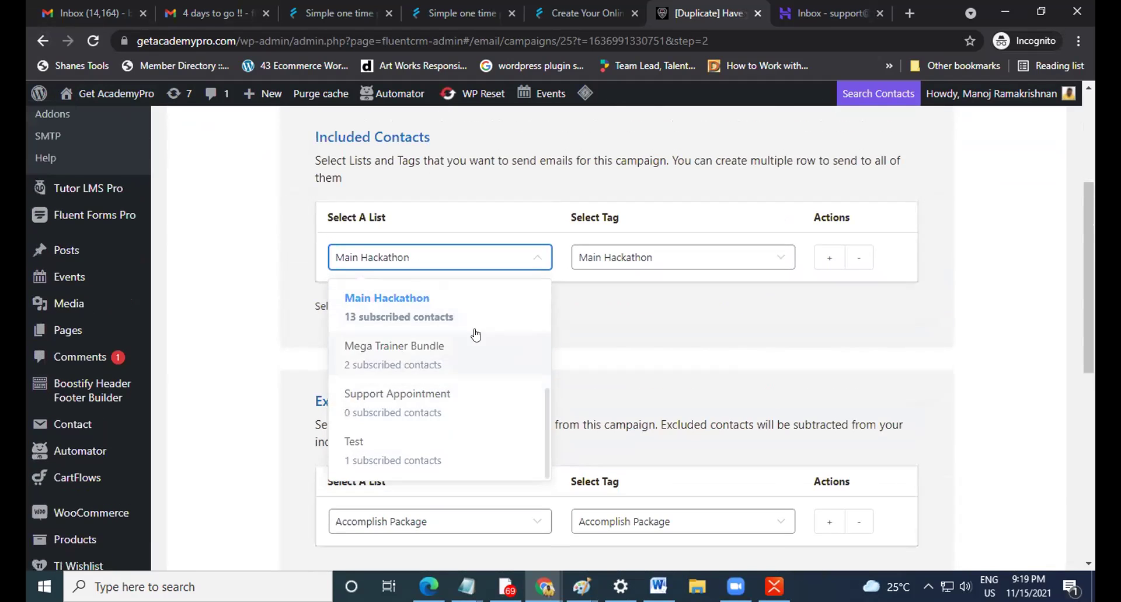
scroll(473, 339, "down", 1)
scroll(456, 284, "down", 3)
scroll(453, 283, "up", 6)
scroll(500, 410, "up", 4)
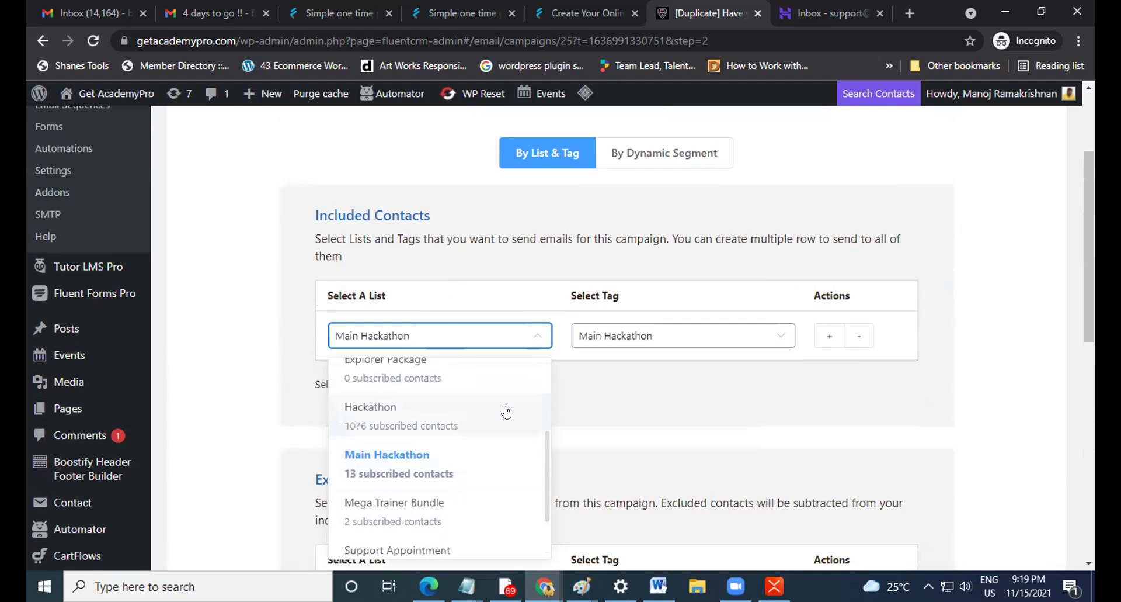
scroll(504, 410, "down", 3)
scroll(506, 409, "down", 2)
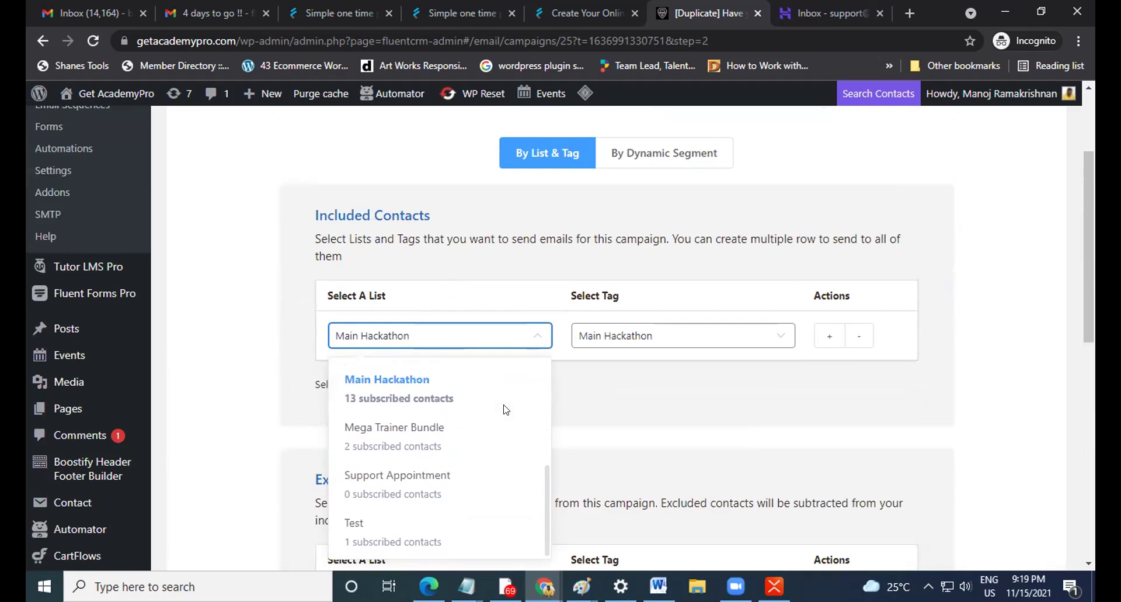
left_click(466, 386)
scroll(878, 382, "down", 4)
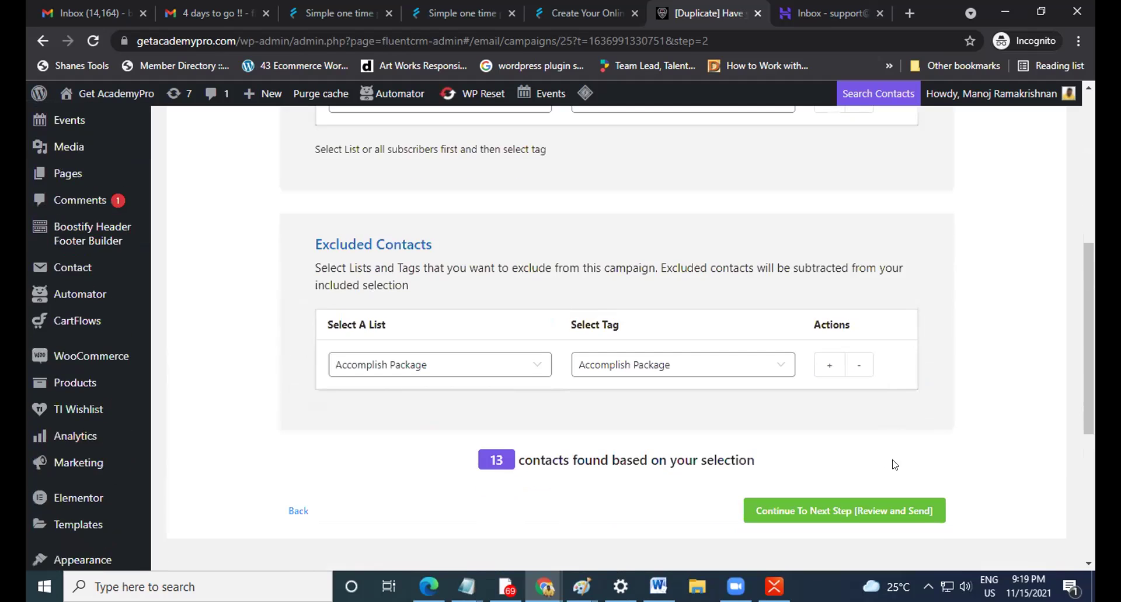
left_click(848, 509)
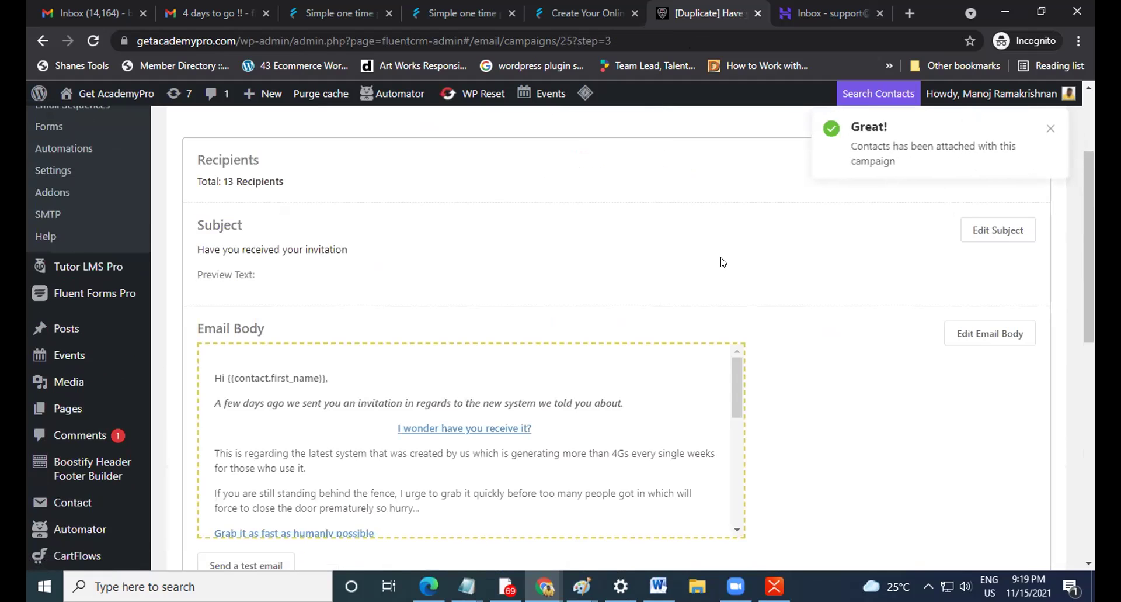
Dismiss the 'Great!' toast, review recipients, subject and body, and choose 'Schedule the emails'.
left_click(1051, 128)
scroll(743, 282, "down", 1)
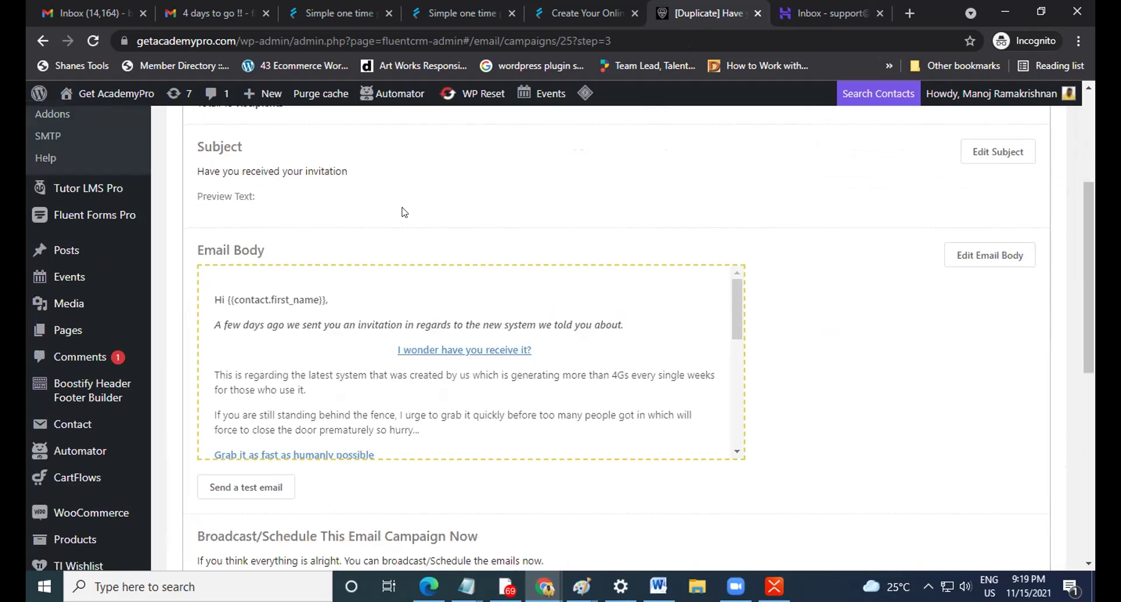
scroll(436, 359, "down", 10)
scroll(843, 355, "down", 1)
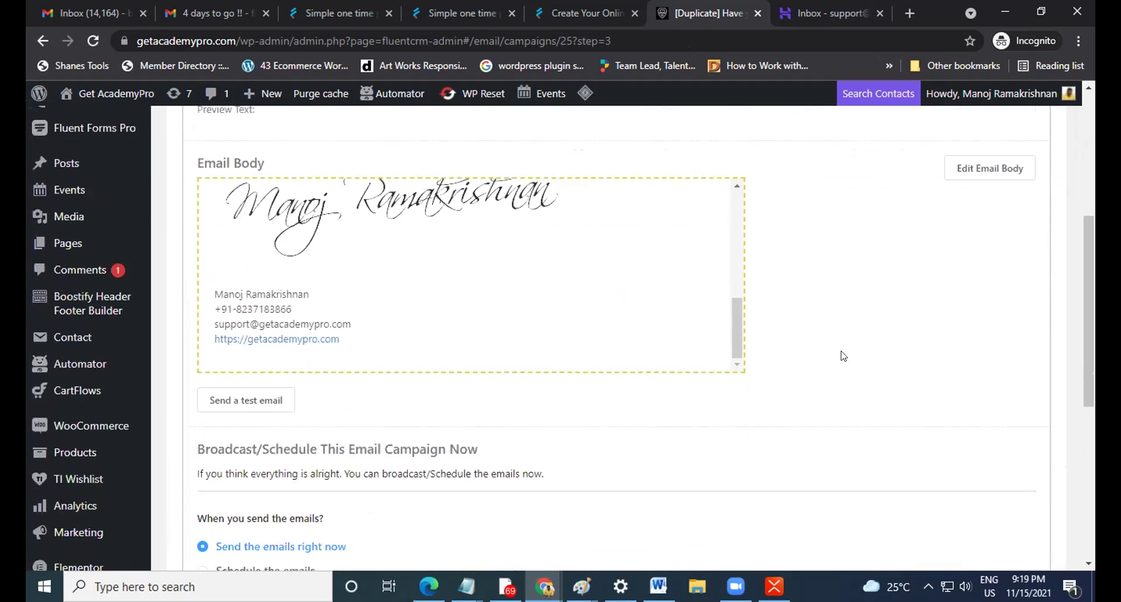
scroll(842, 355, "down", 2)
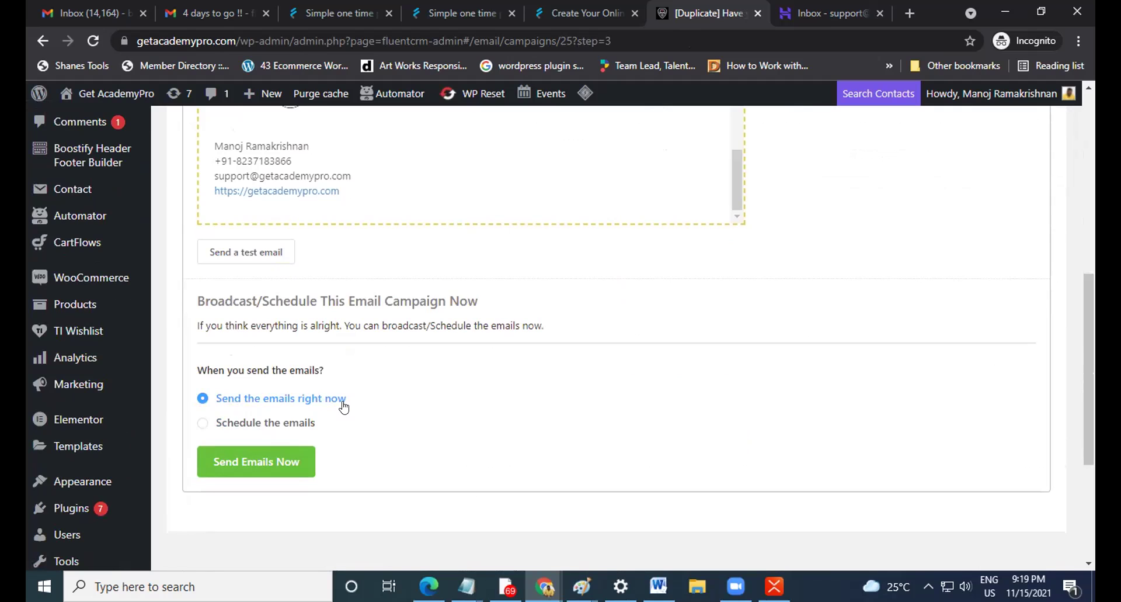
left_click(263, 431)
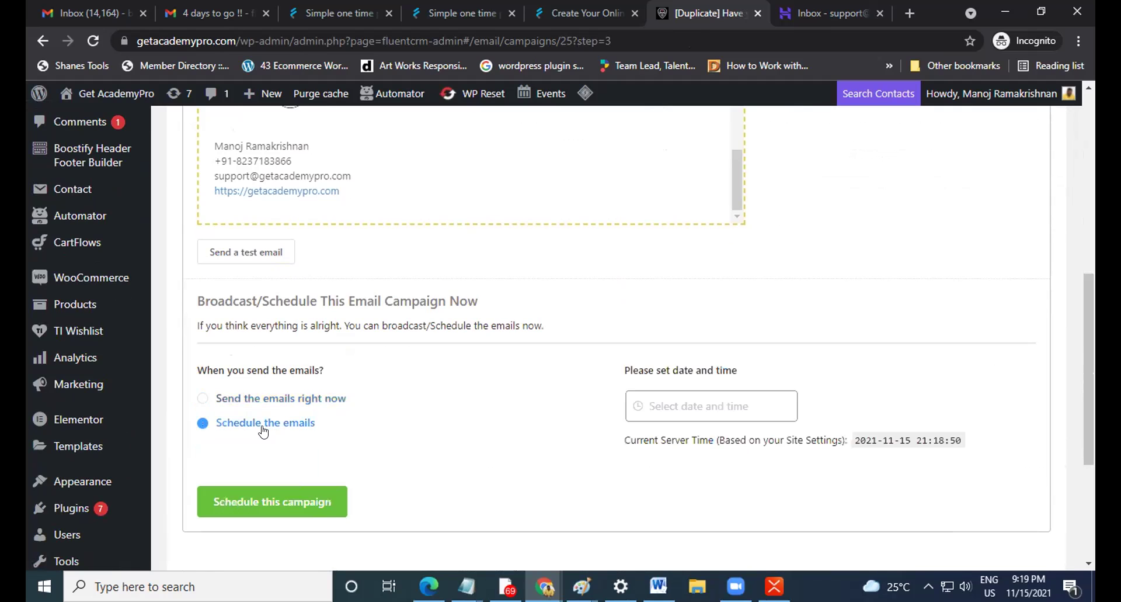
scroll(536, 374, "down", 1)
left_click(663, 321)
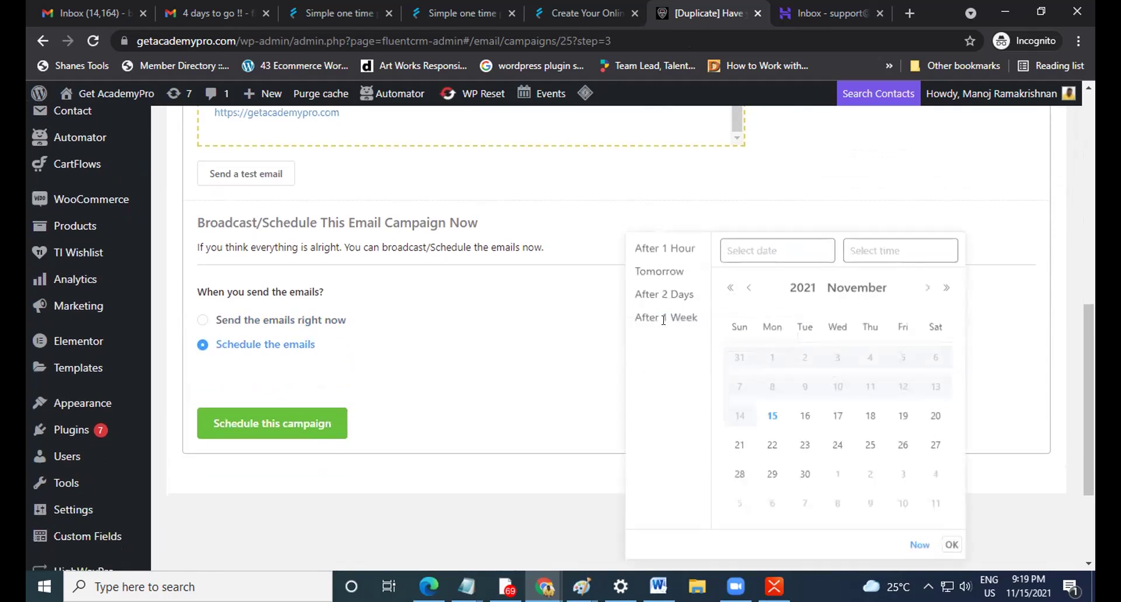
left_click(805, 419)
left_click(868, 250)
scroll(858, 373, "down", 3)
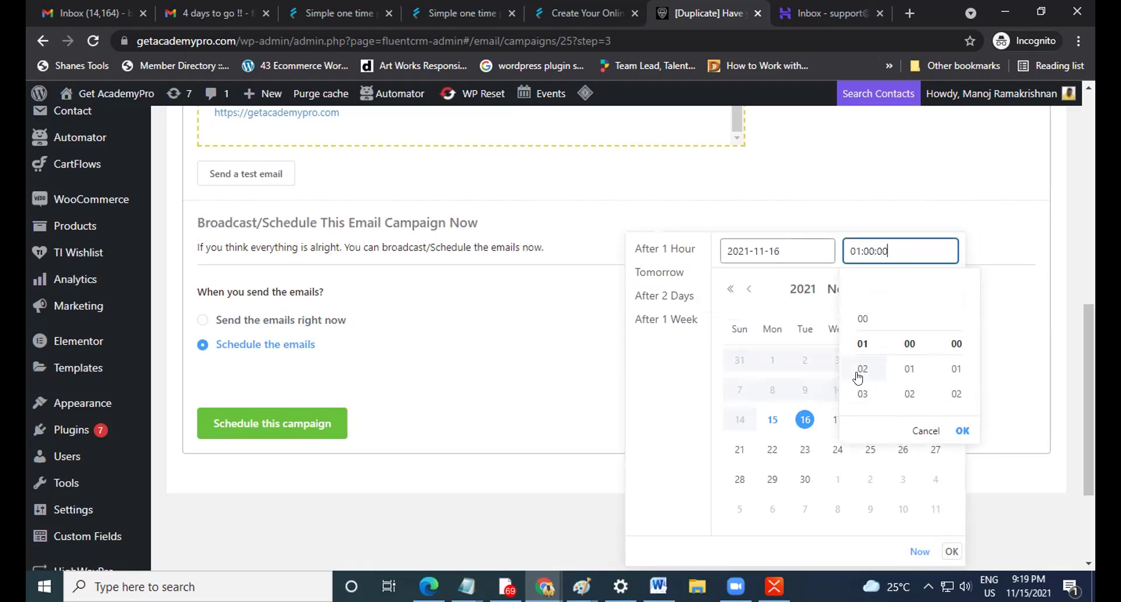
left_click(865, 391)
scroll(864, 395, "down", 3)
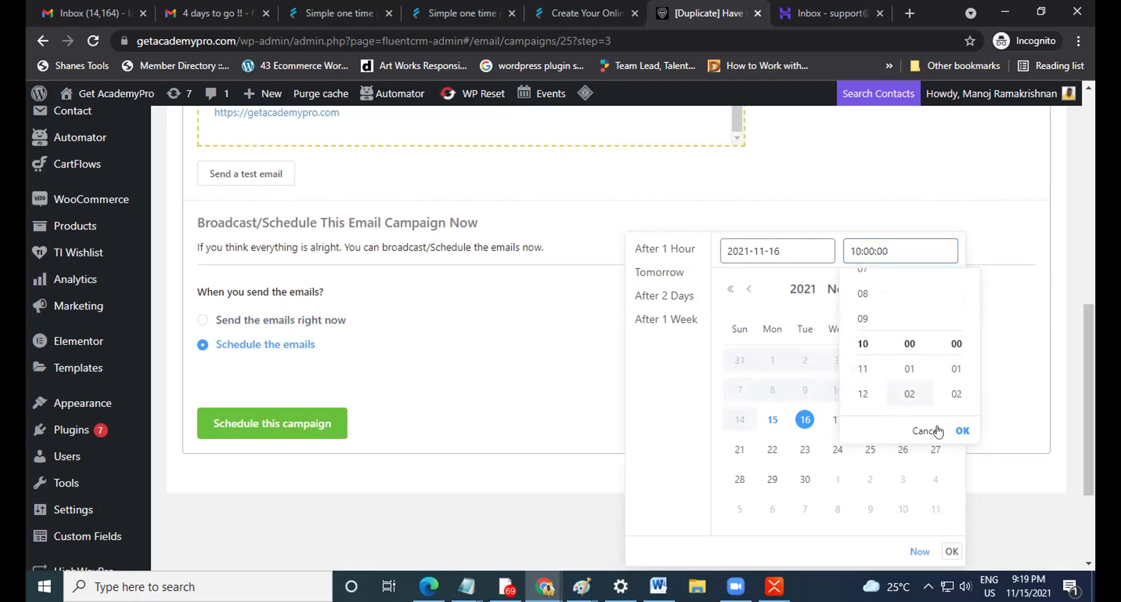
left_click(962, 431)
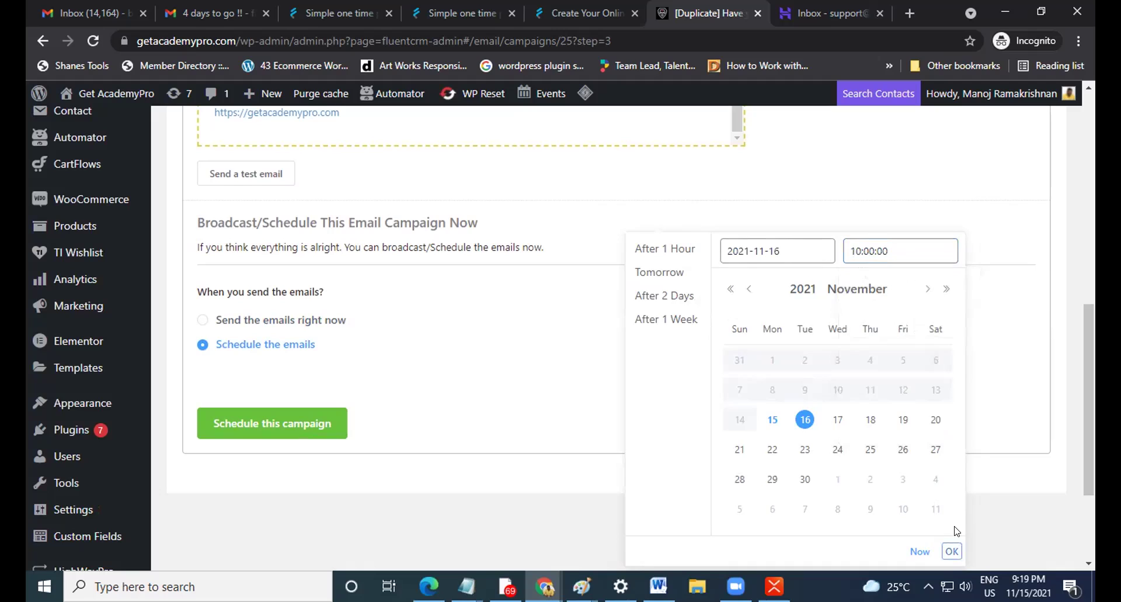
left_click(951, 551)
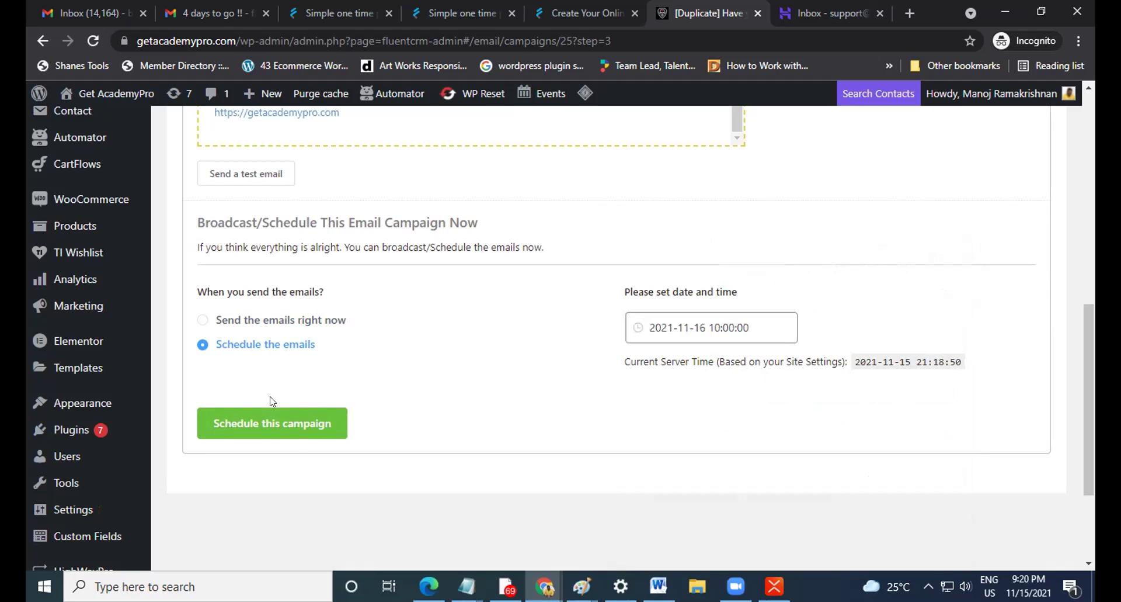
scroll(270, 401, "up", 10)
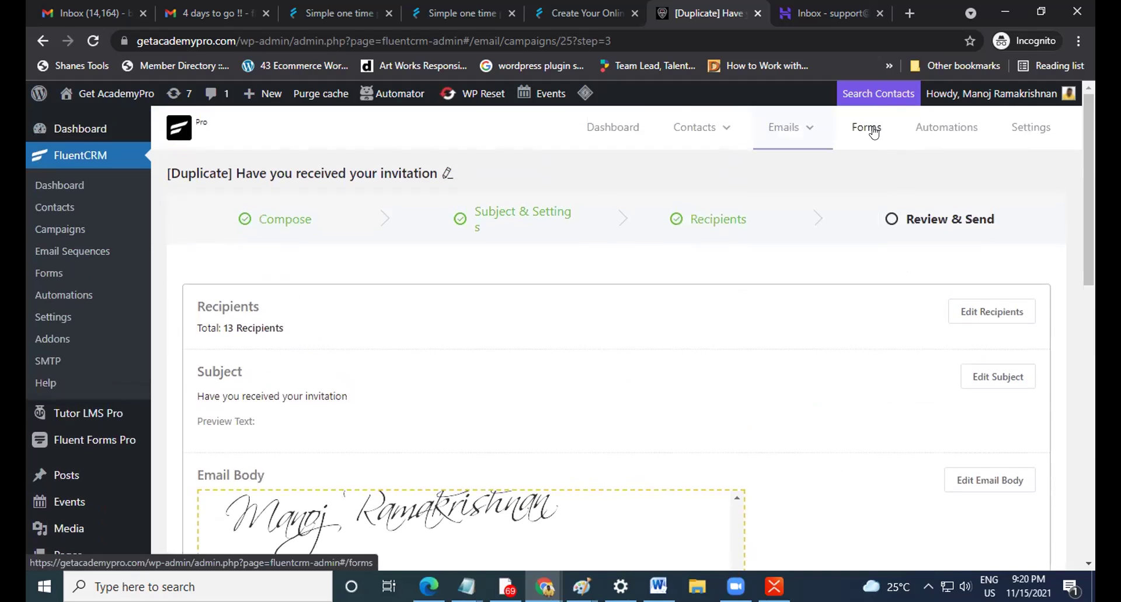
Go to Automations to list the Mega Trainer Bundle, Main Hackathon and Hackathon funnels.
mouse_move(786, 128)
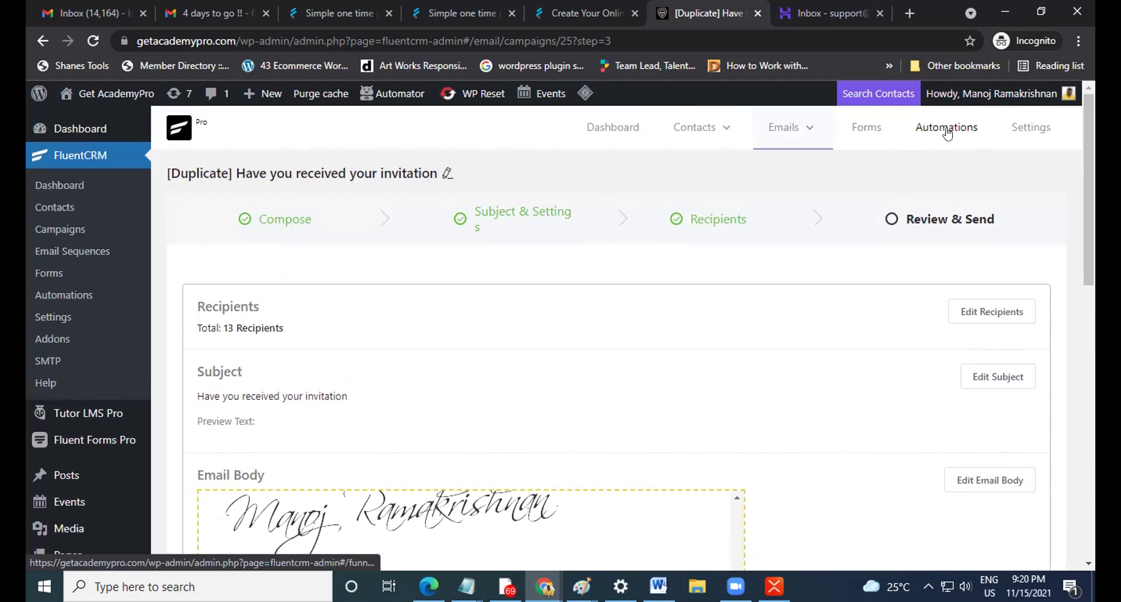
mouse_move(902, 95)
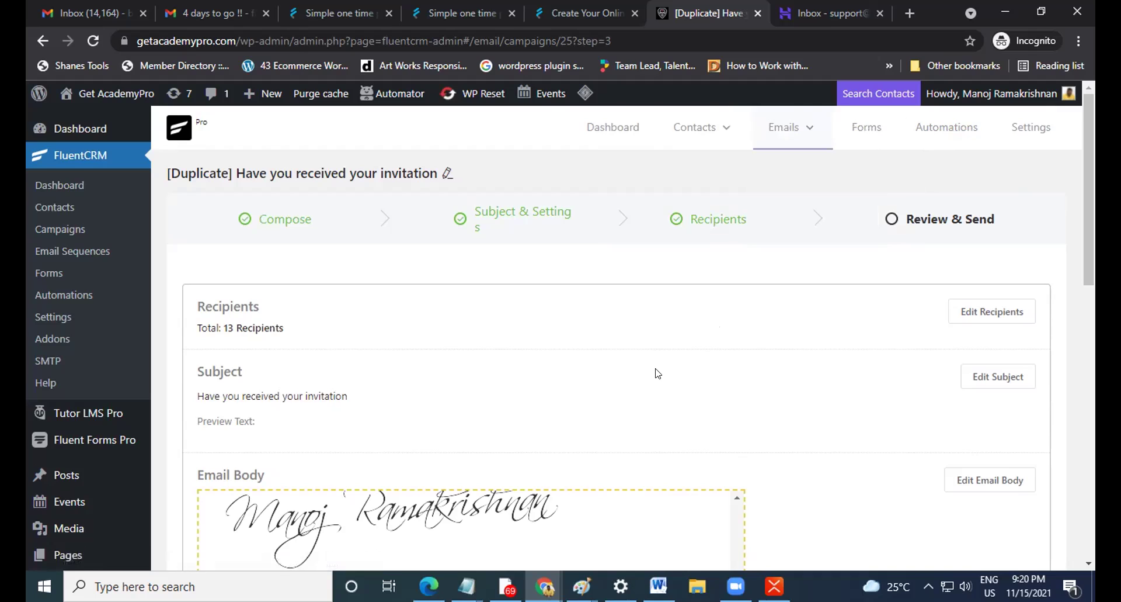
scroll(658, 373, "down", 1)
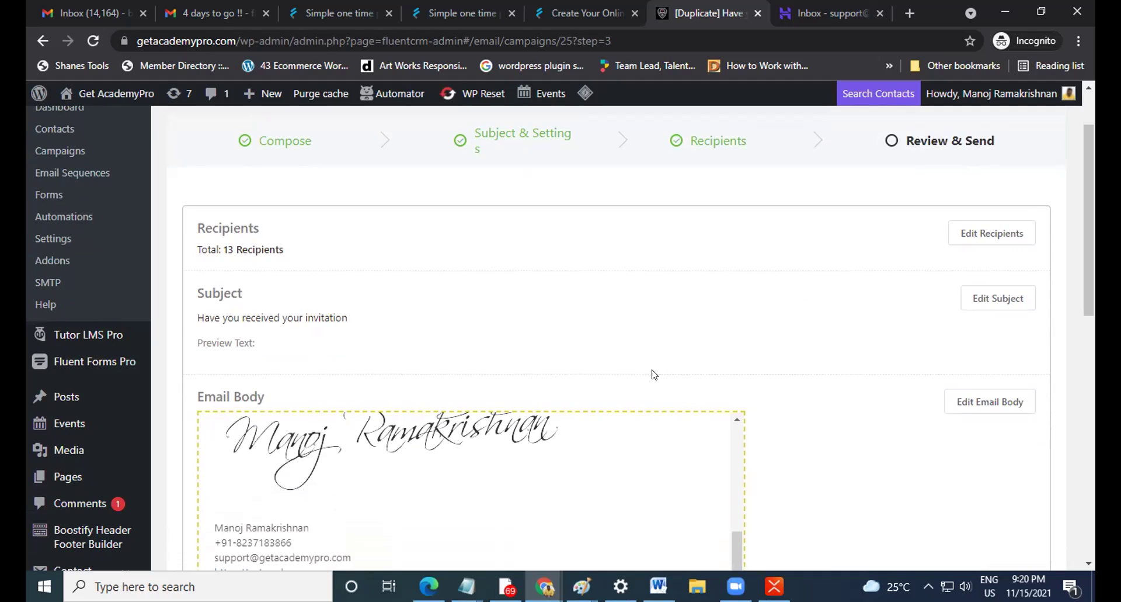
scroll(654, 374, "up", 2)
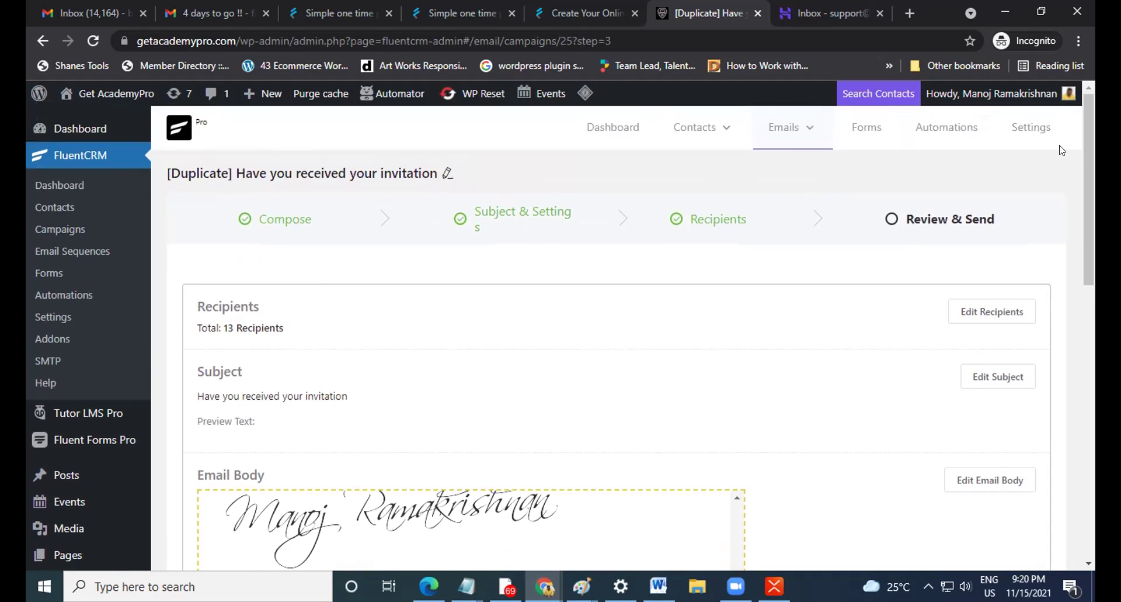
left_click(937, 133)
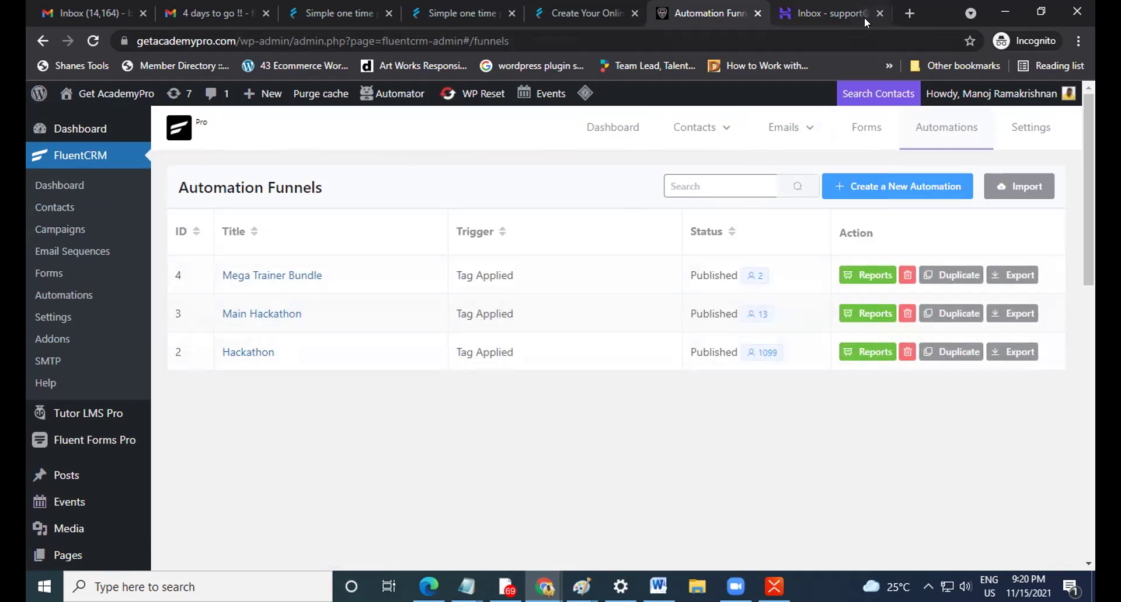
Open an incognito Chrome tab and load the second site's WordPress login page.
left_click(912, 14)
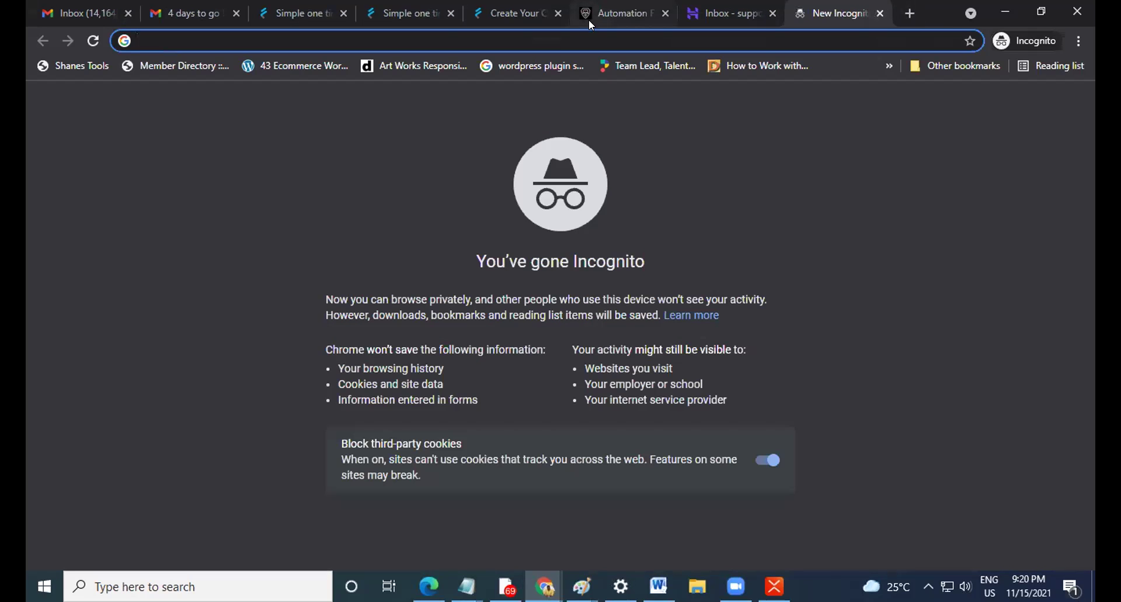
type("ak")
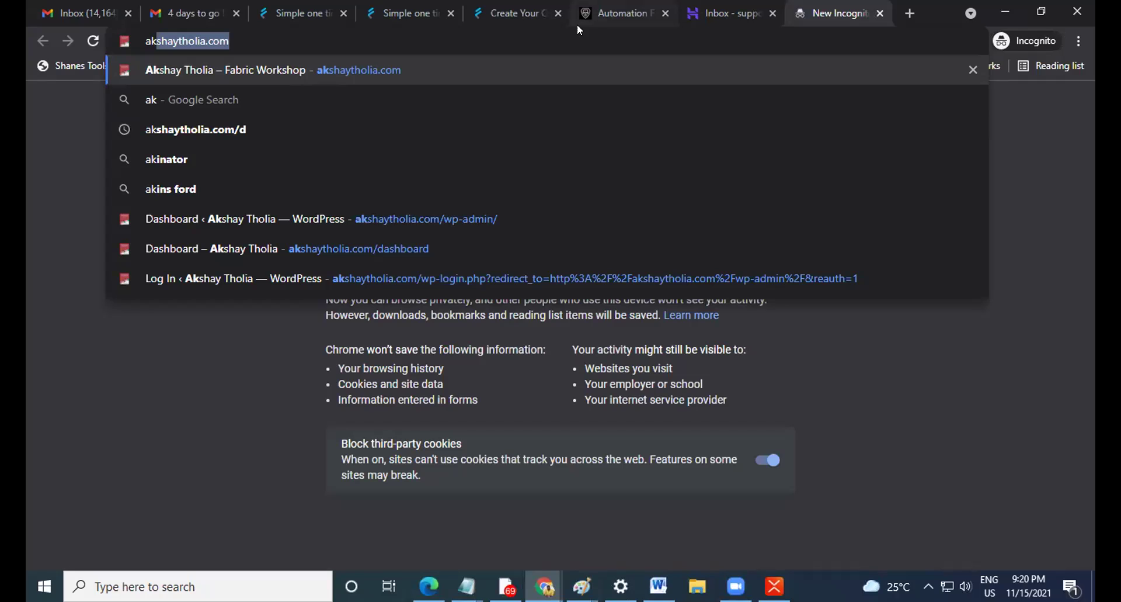
type("k")
key("Down")
key("Down")
key("Down")
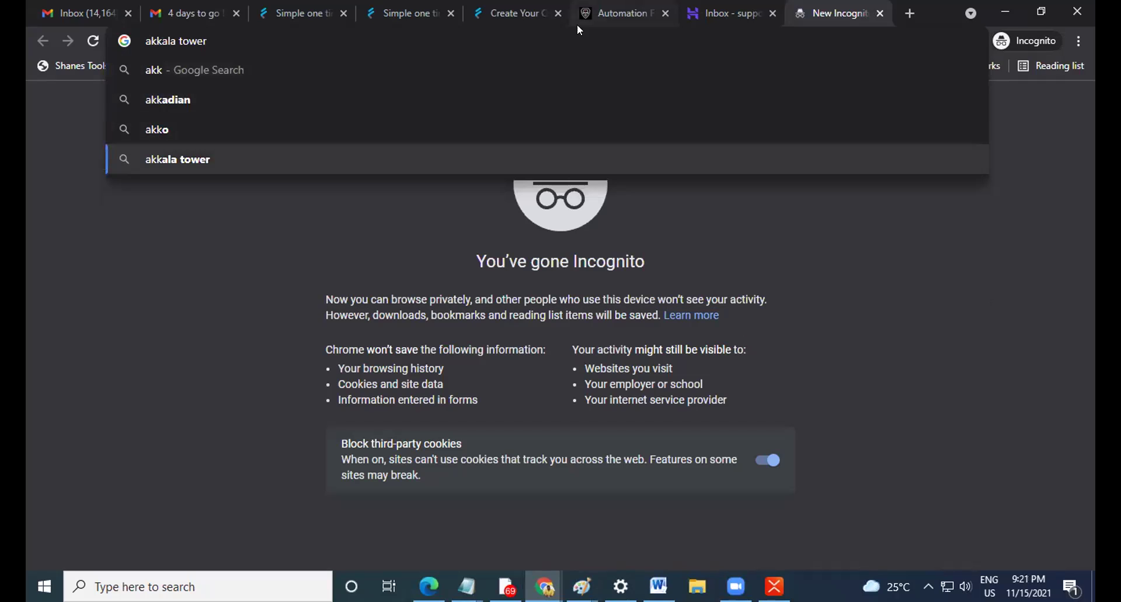
key("Escape")
key("BackSpace")
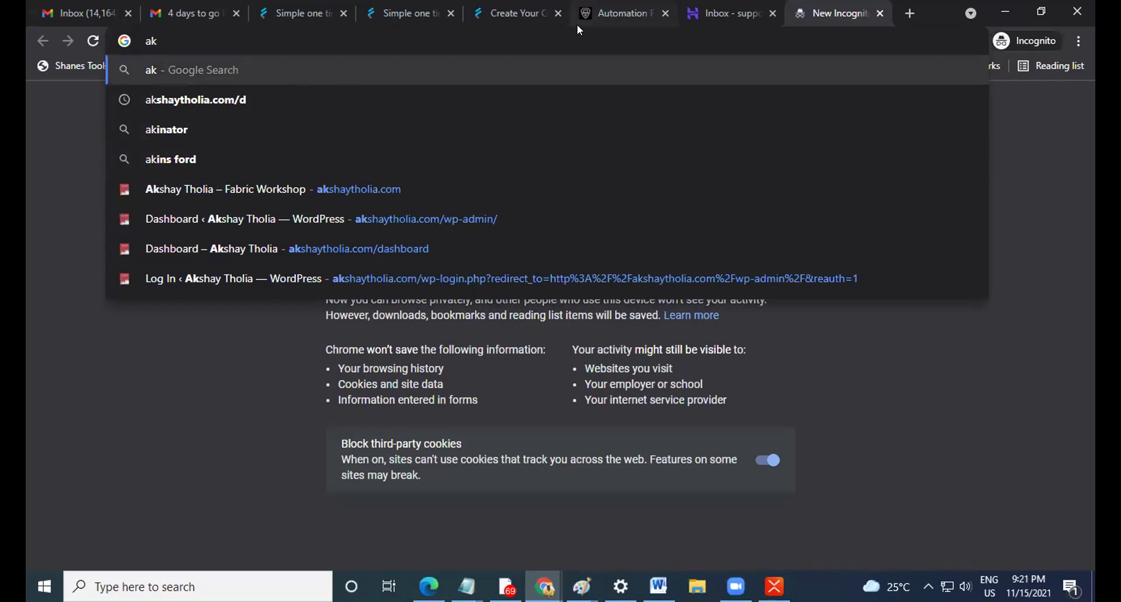
left_click(541, 218)
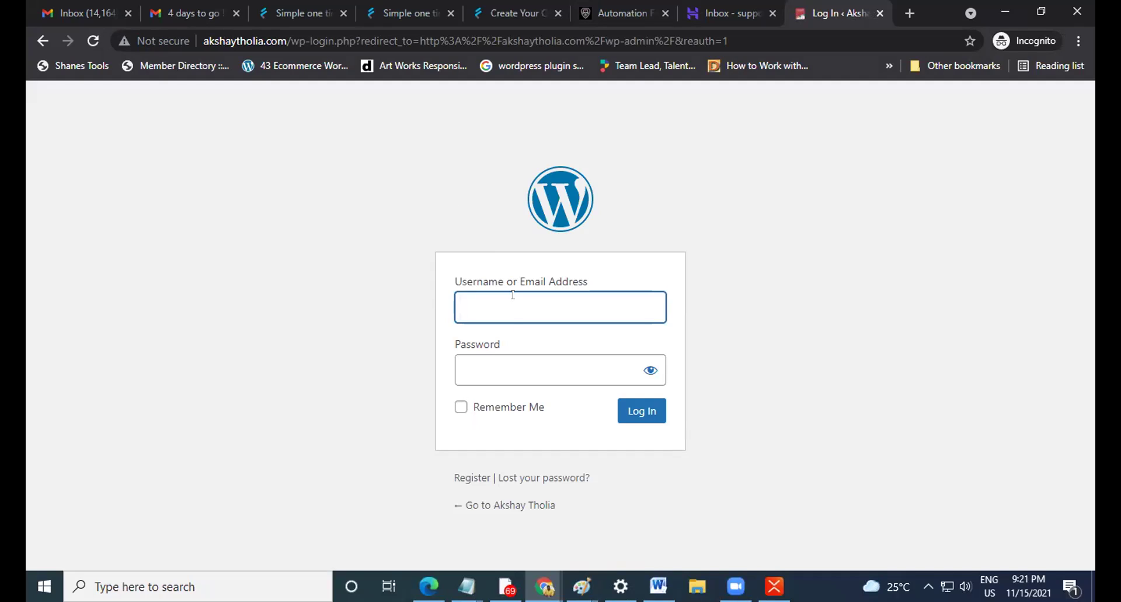
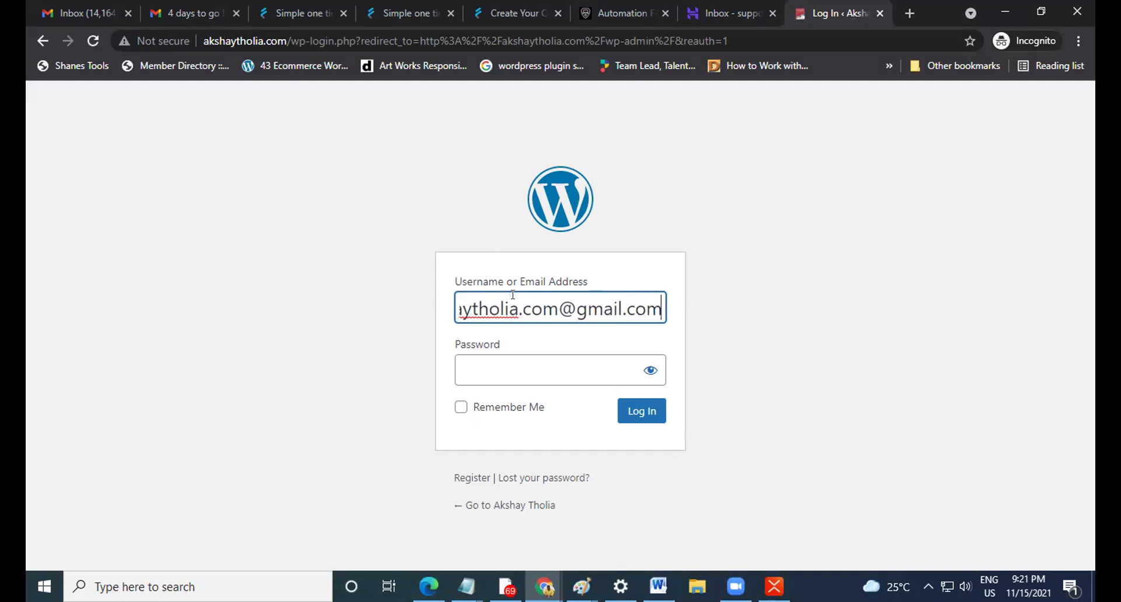
Log in to the second site's WordPress admin with the account e-mail and password.
key("Tab")
type("••••••")
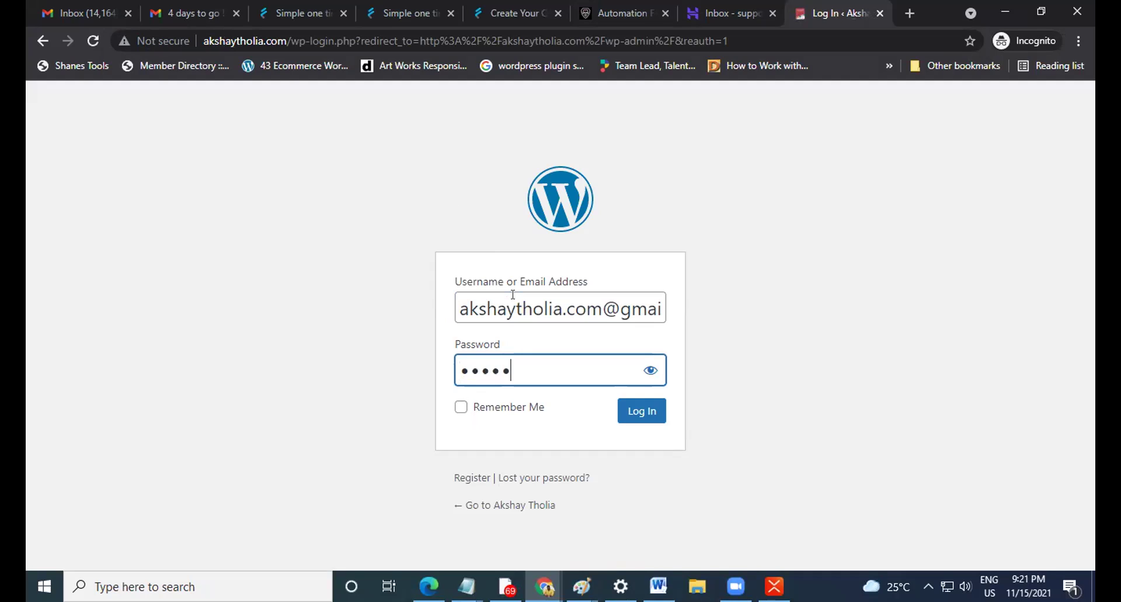
type("••••••")
left_click(643, 411)
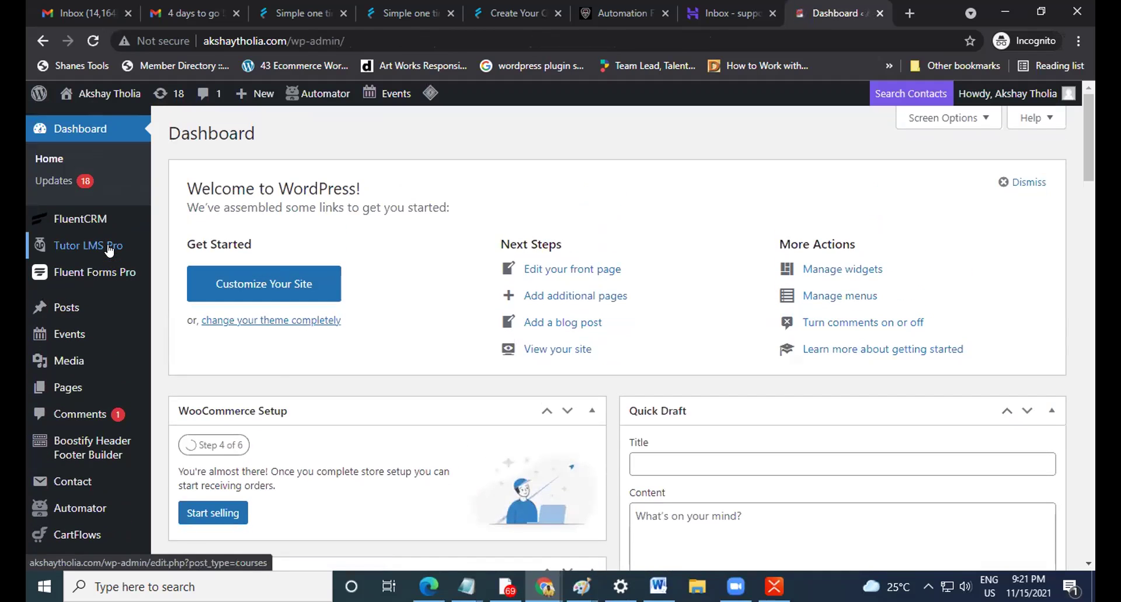
Go from the FluentCRM Dashboard to Automations and open the 5 Day Fabric Workshop funnel.
mouse_move(82, 218)
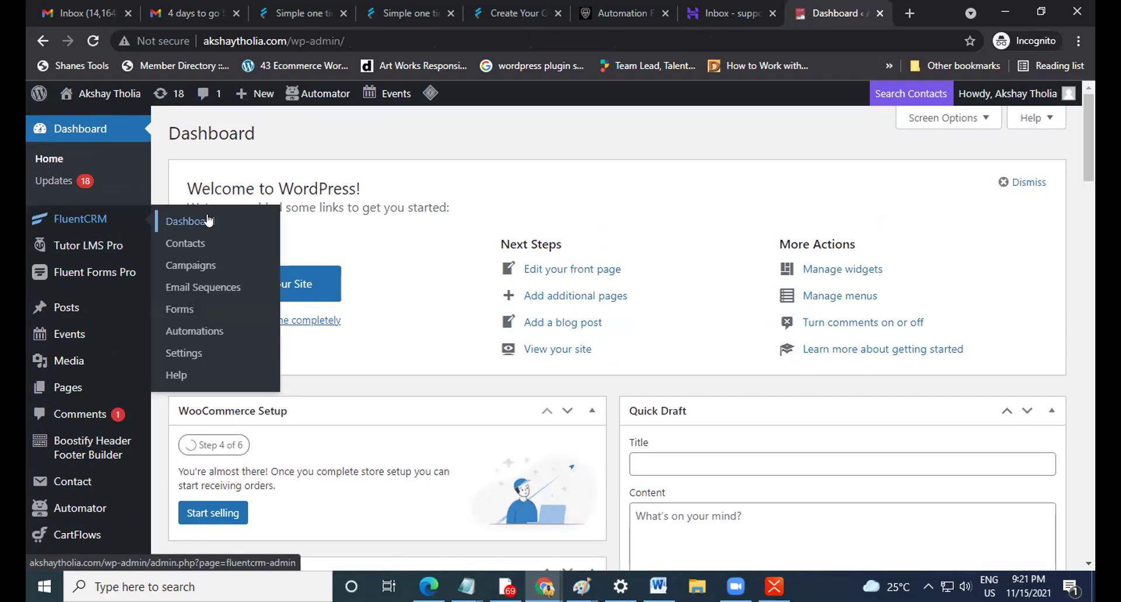
left_click(206, 217)
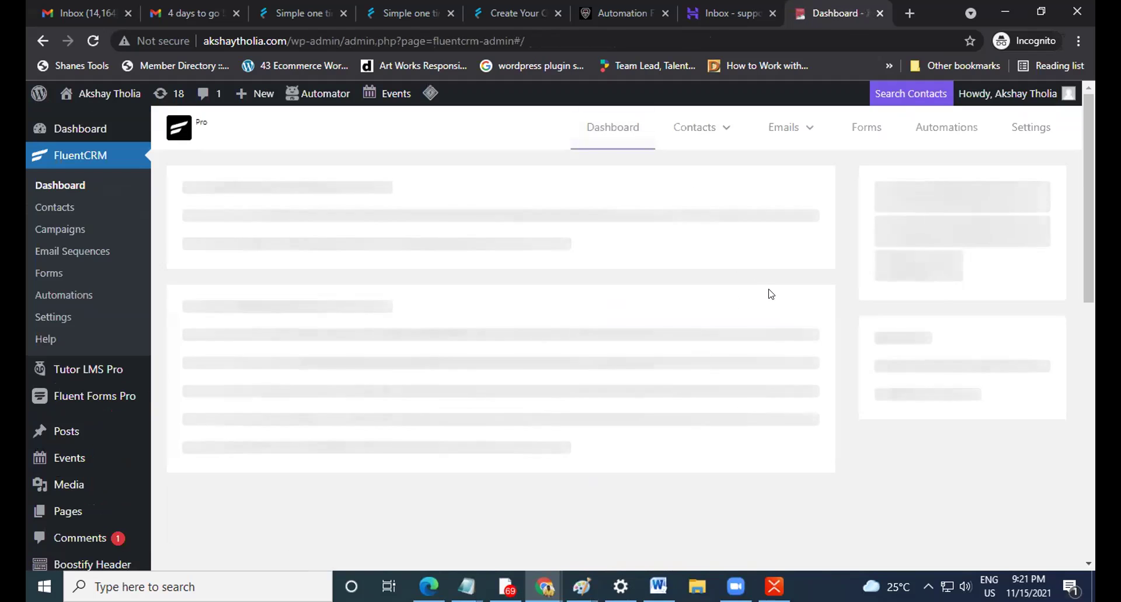
left_click(935, 134)
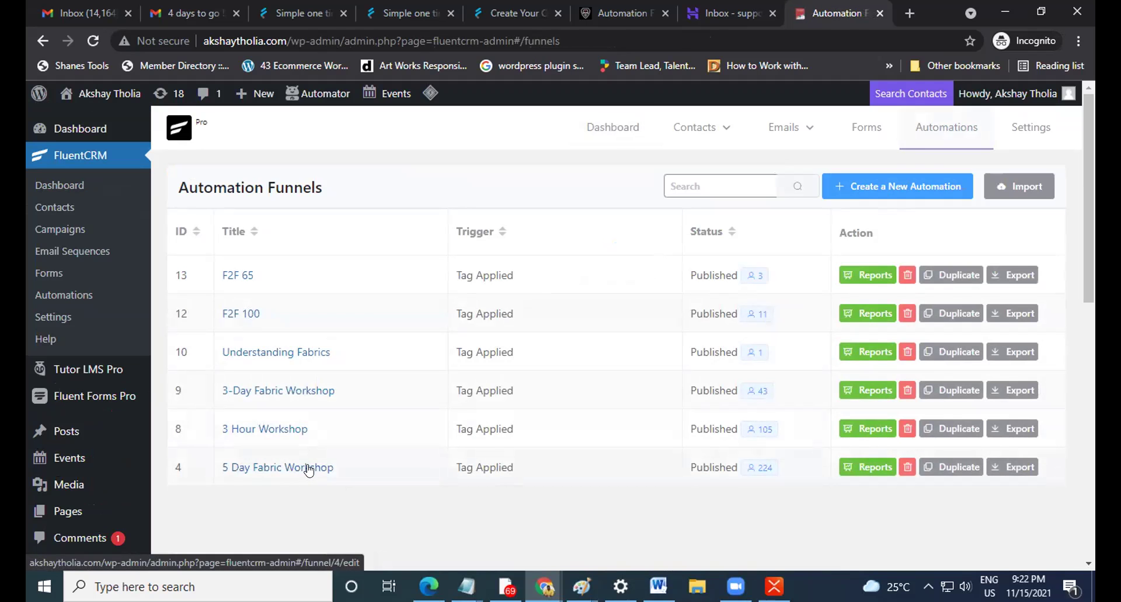
left_click(308, 468)
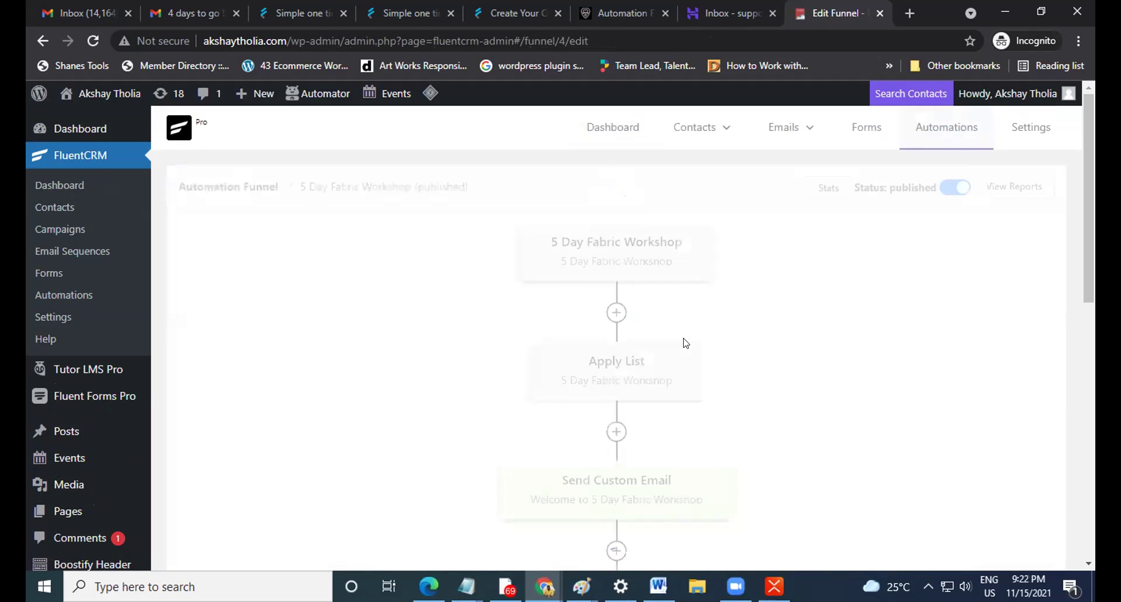
scroll(685, 343, "down", 5)
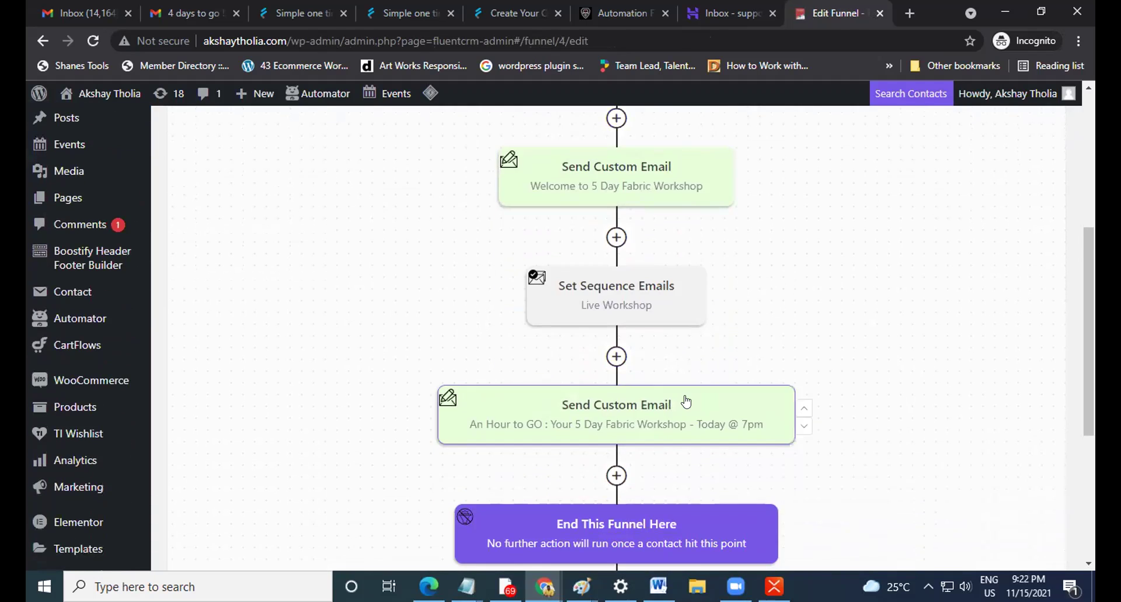
scroll(686, 401, "down", 3)
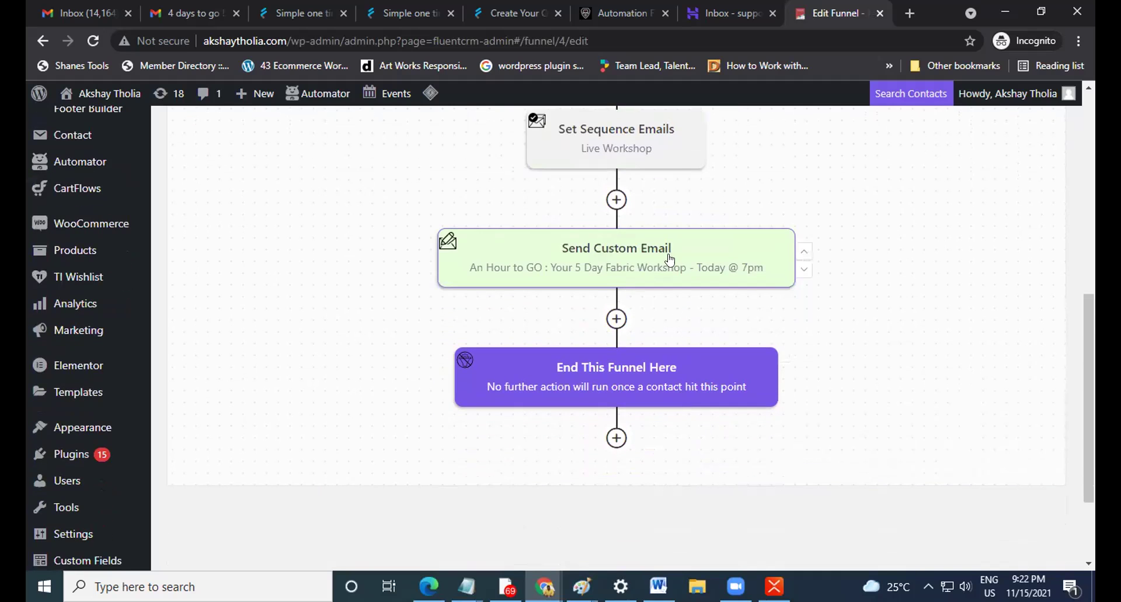
scroll(632, 275, "up", 1)
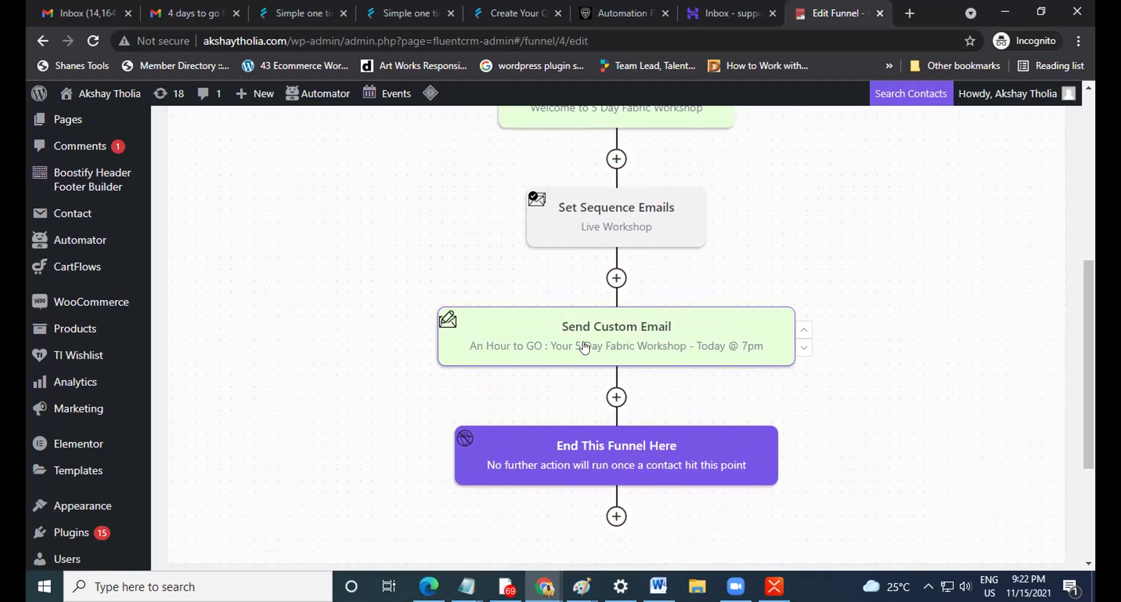
Review the one-hour reminder email step's subject, body and schedule, then close it.
left_click(642, 344)
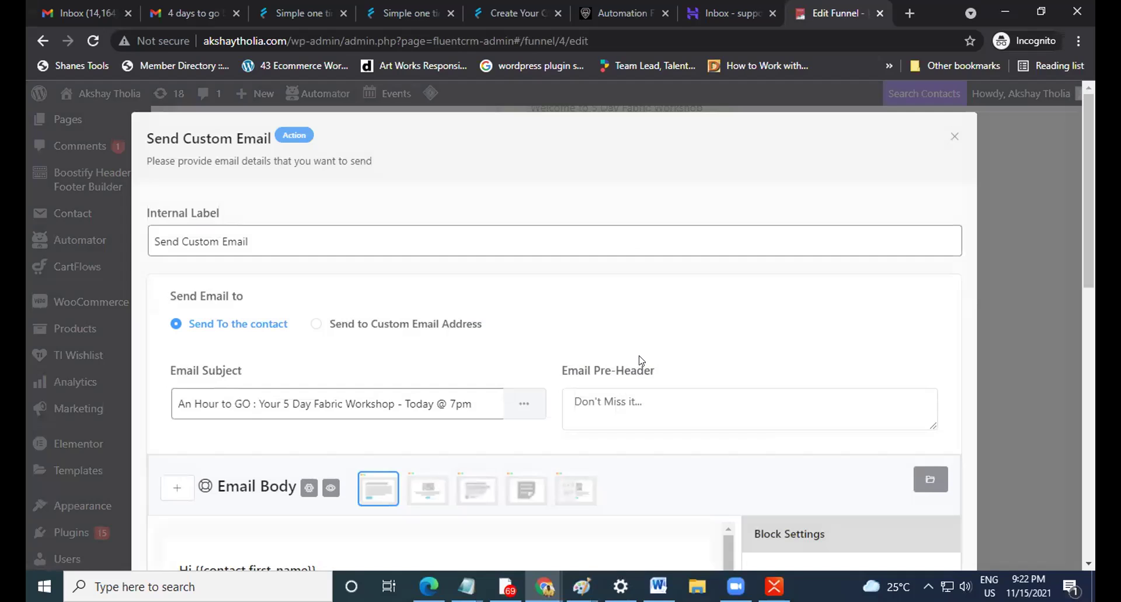
scroll(596, 321, "down", 3)
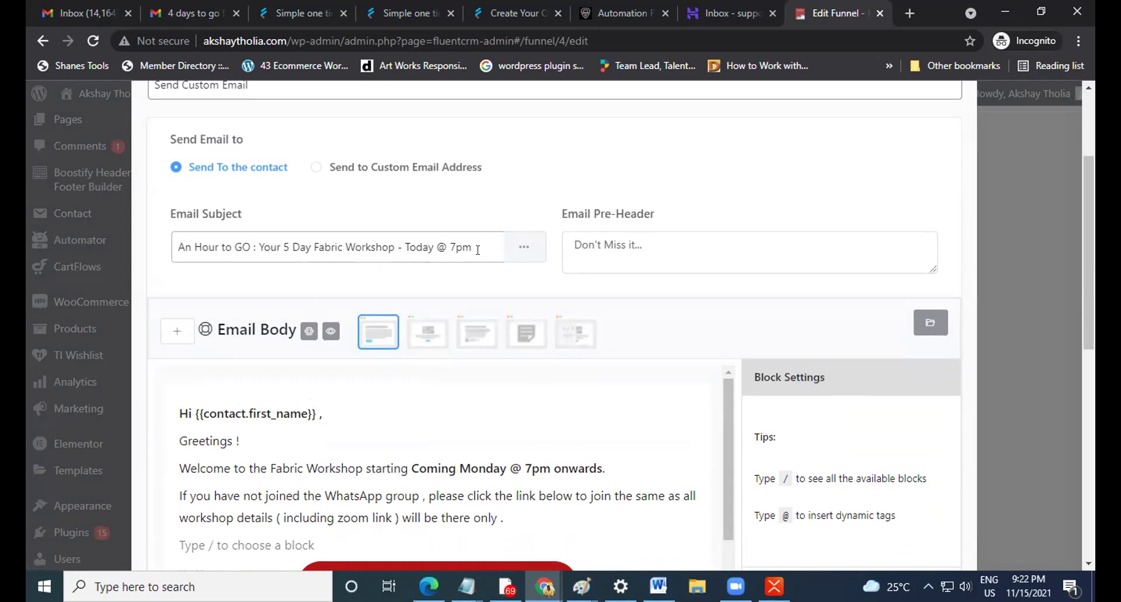
scroll(673, 310, "down", 10)
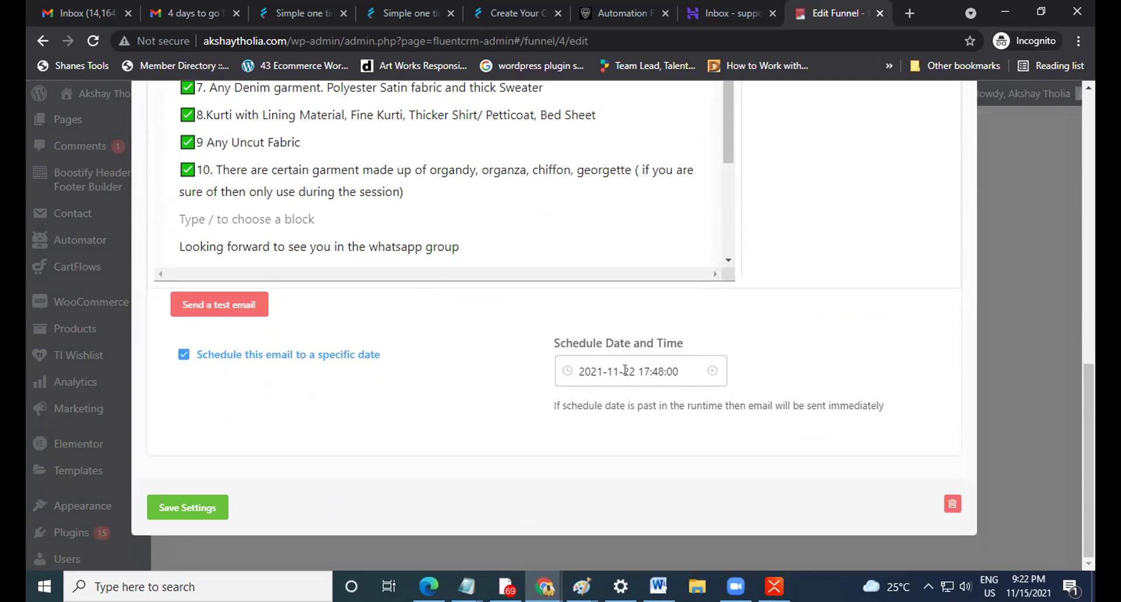
scroll(450, 379, "up", 5)
scroll(741, 376, "down", 5)
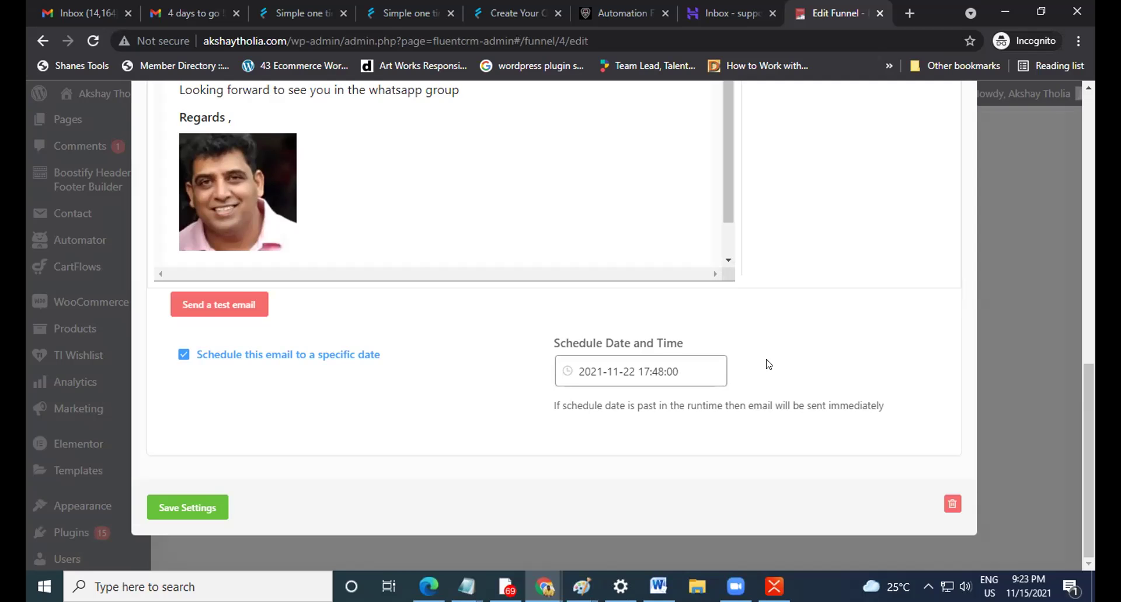
scroll(761, 376, "up", 5)
scroll(761, 377, "up", 5)
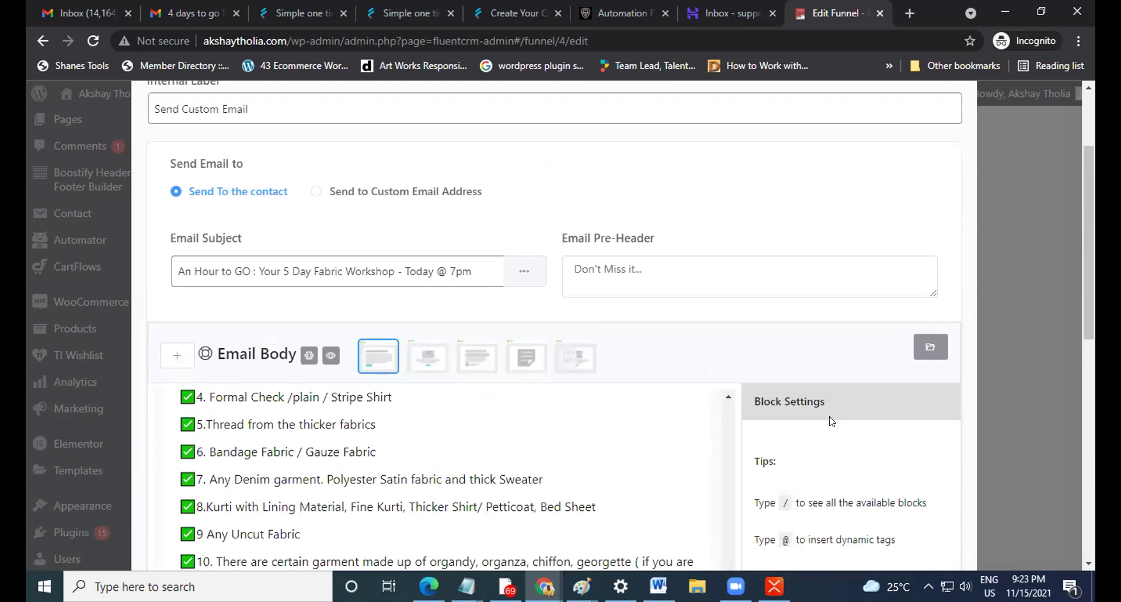
scroll(766, 358, "up", 1)
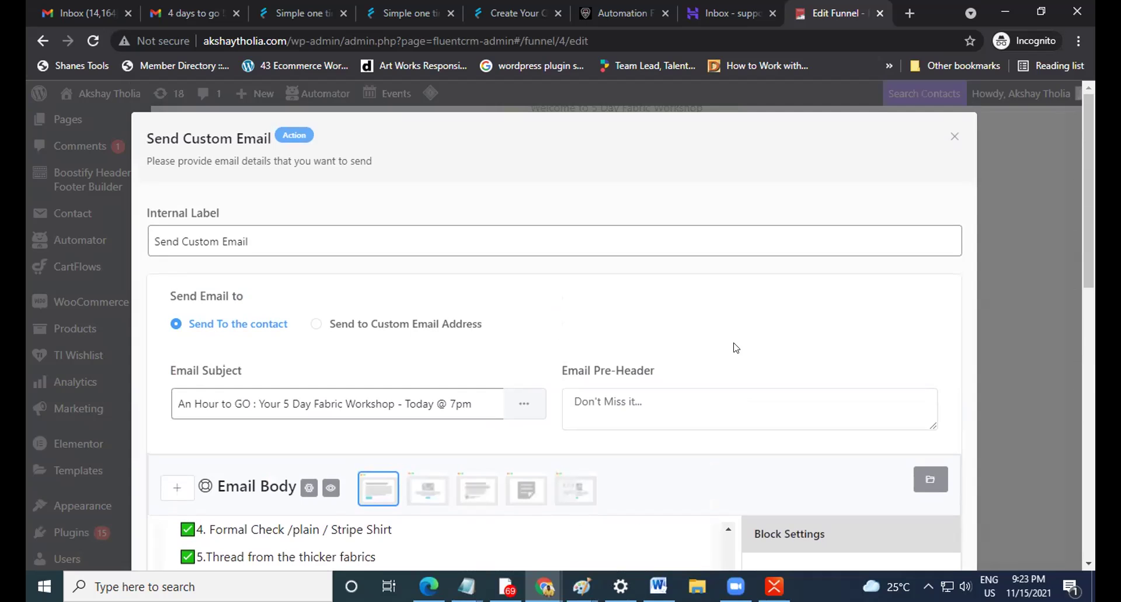
left_click(952, 141)
Open the Set Sequence Emails step, which uses the Live Workshop sequence.
scroll(815, 380, "up", 10)
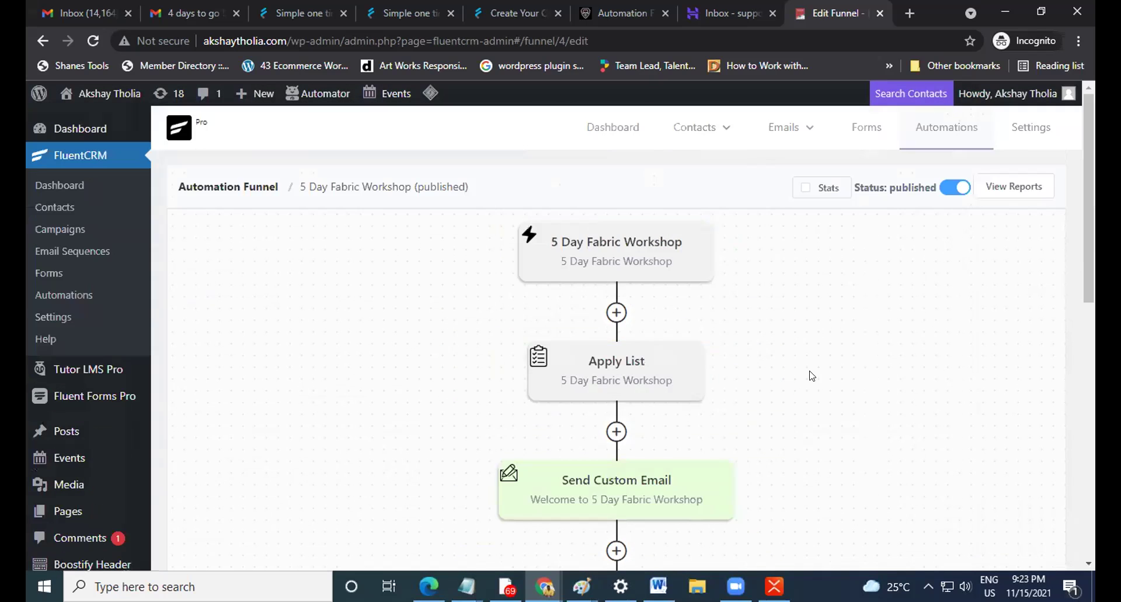
scroll(812, 376, "down", 5)
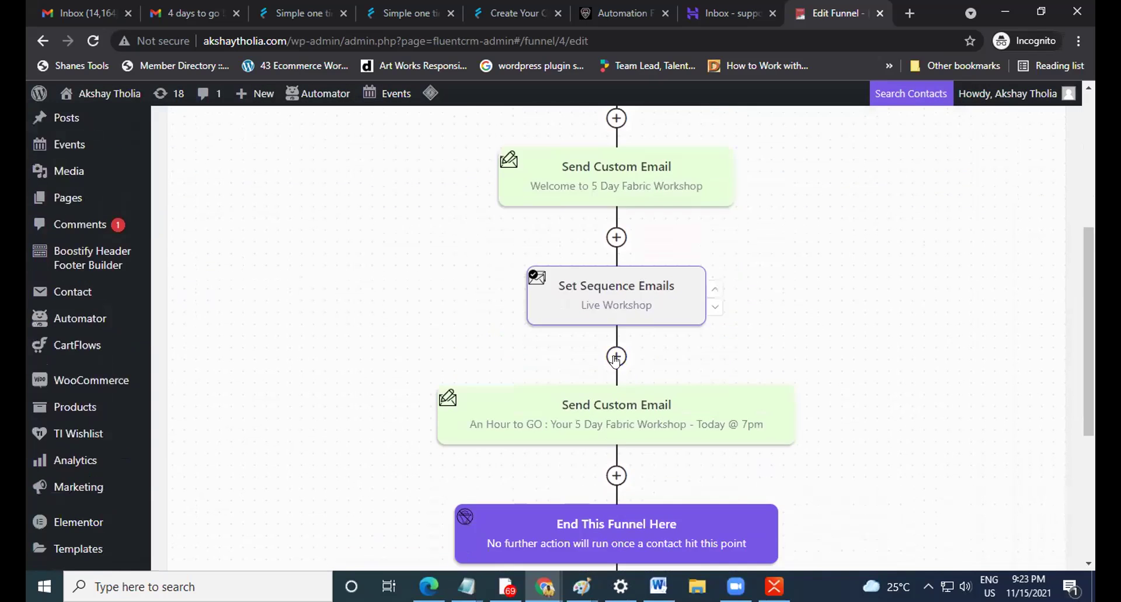
left_click(642, 292)
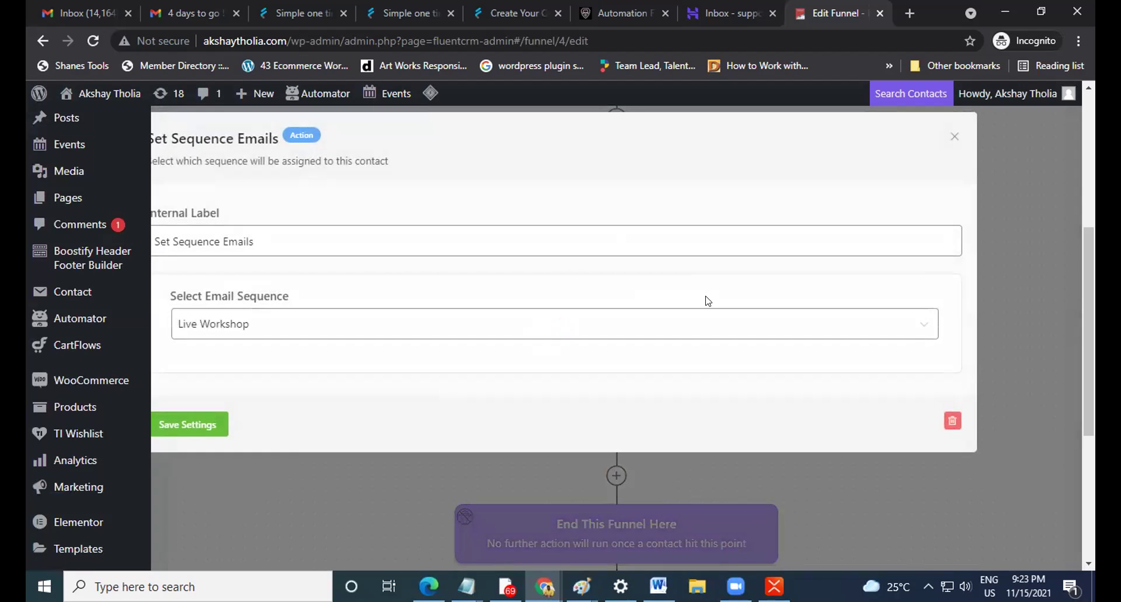
Close the sequence step, go to Email Sequences and peek at 3-Day Fabric Workshop.
left_click(954, 137)
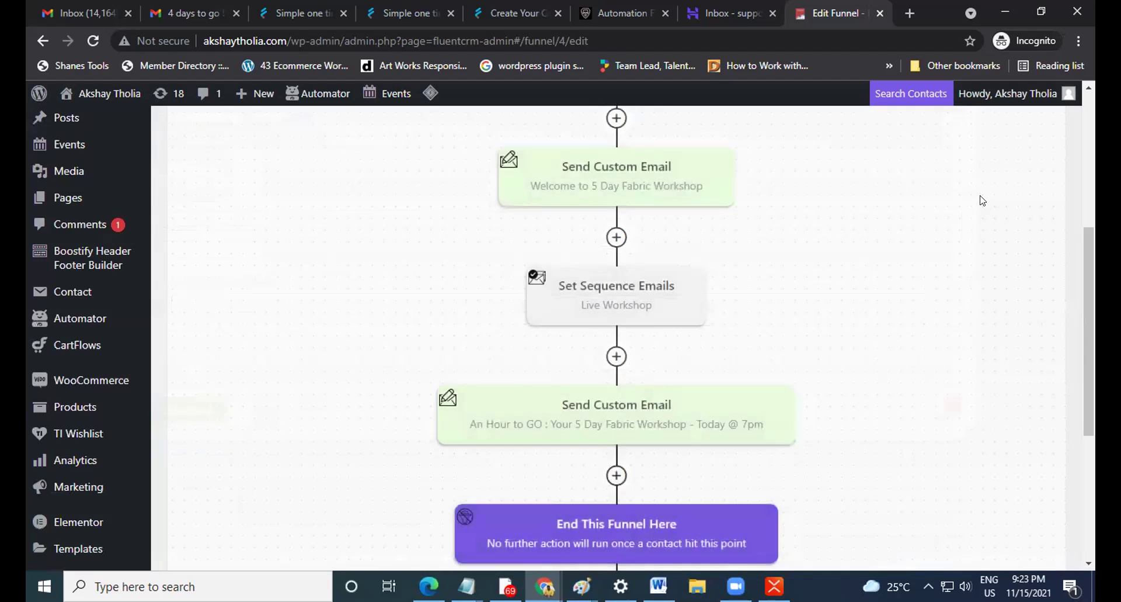
scroll(983, 200, "up", 5)
mouse_move(784, 127)
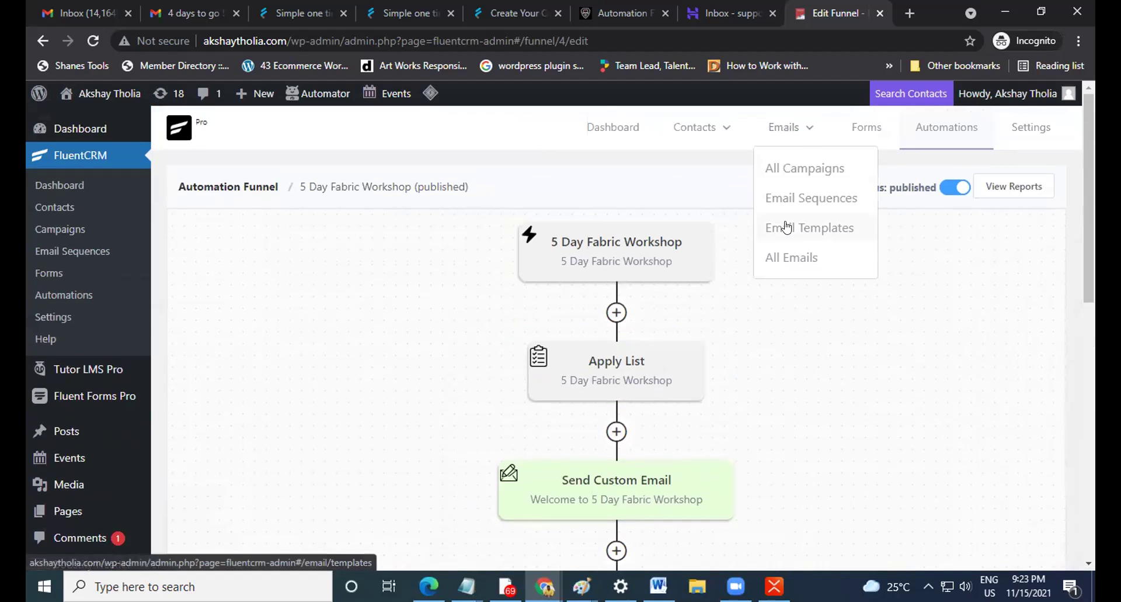
left_click(799, 203)
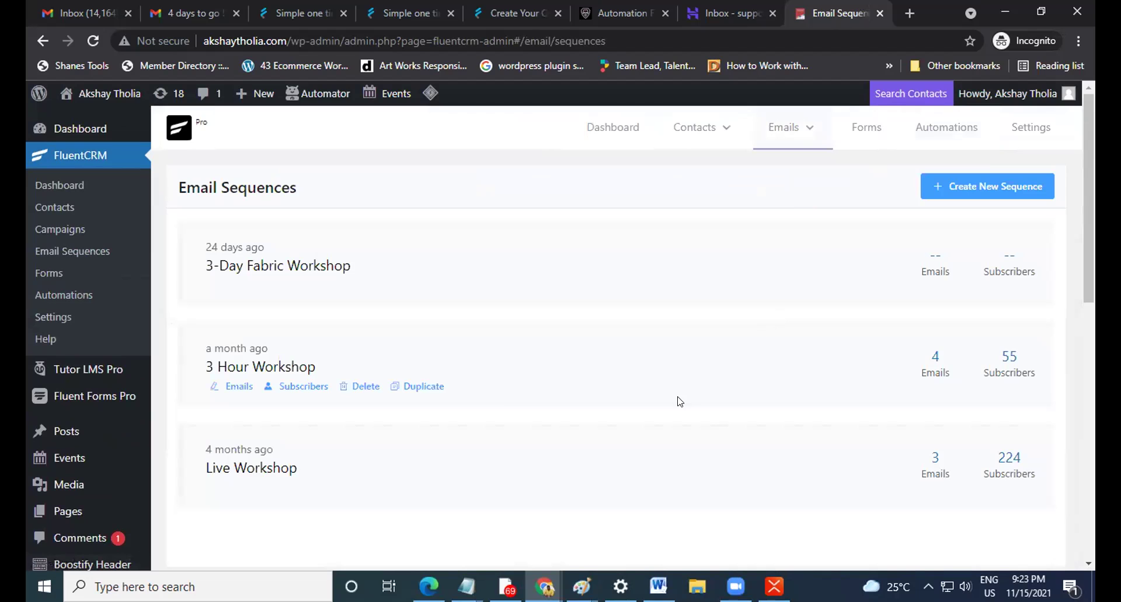
scroll(418, 433, "down", 1)
scroll(431, 426, "up", 1)
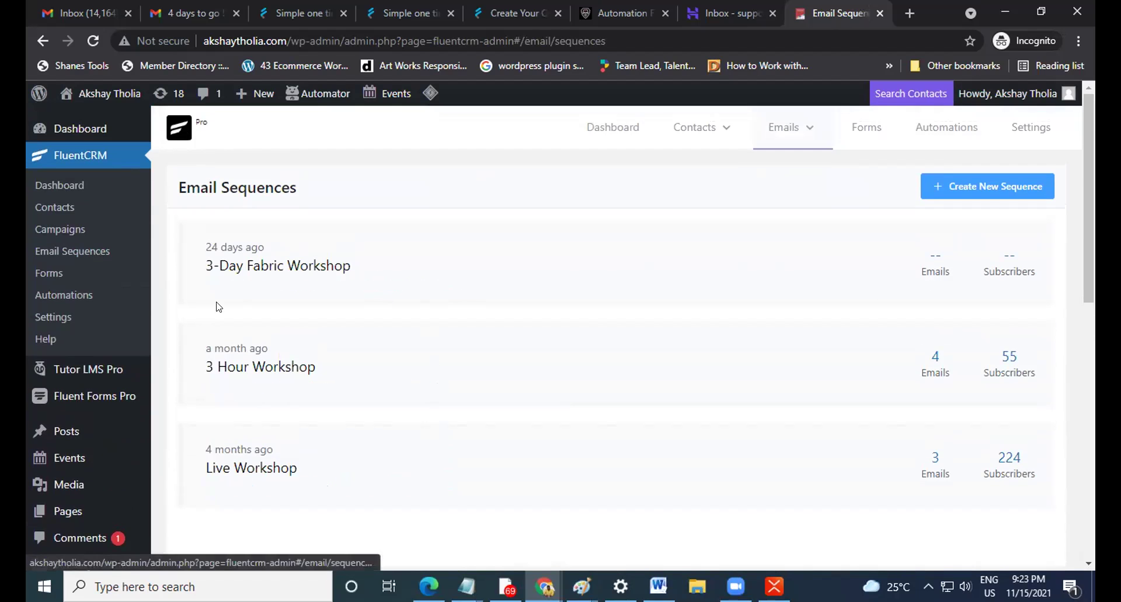
left_click(236, 285)
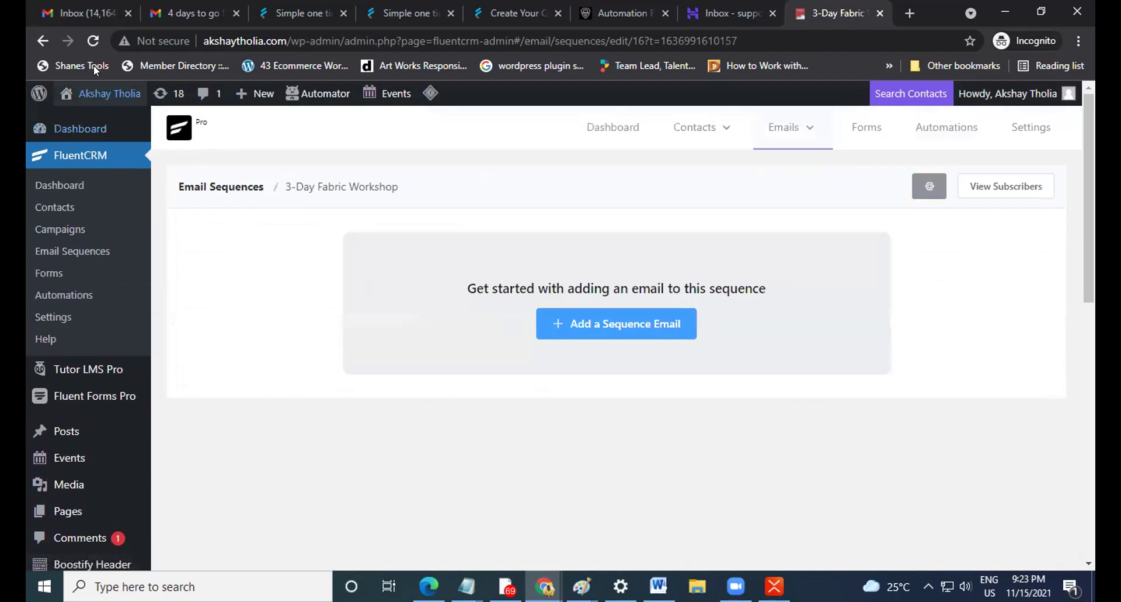
left_click(41, 40)
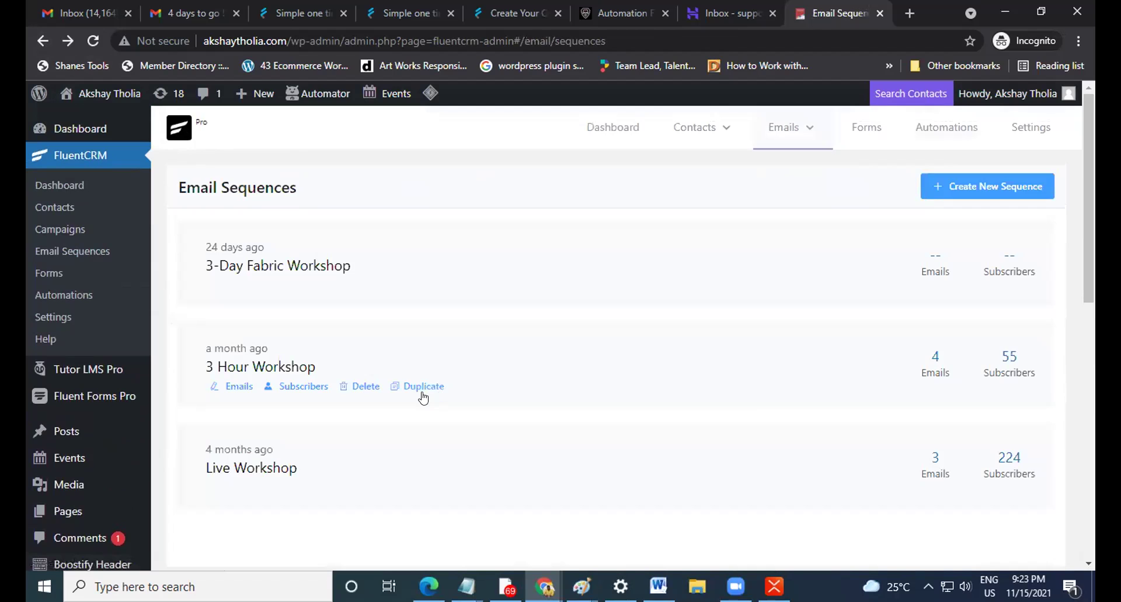
Open the Live Workshop sequence's 'Starts in 3 Days' reminder email for editing.
scroll(355, 446, "down", 2)
left_click(219, 408)
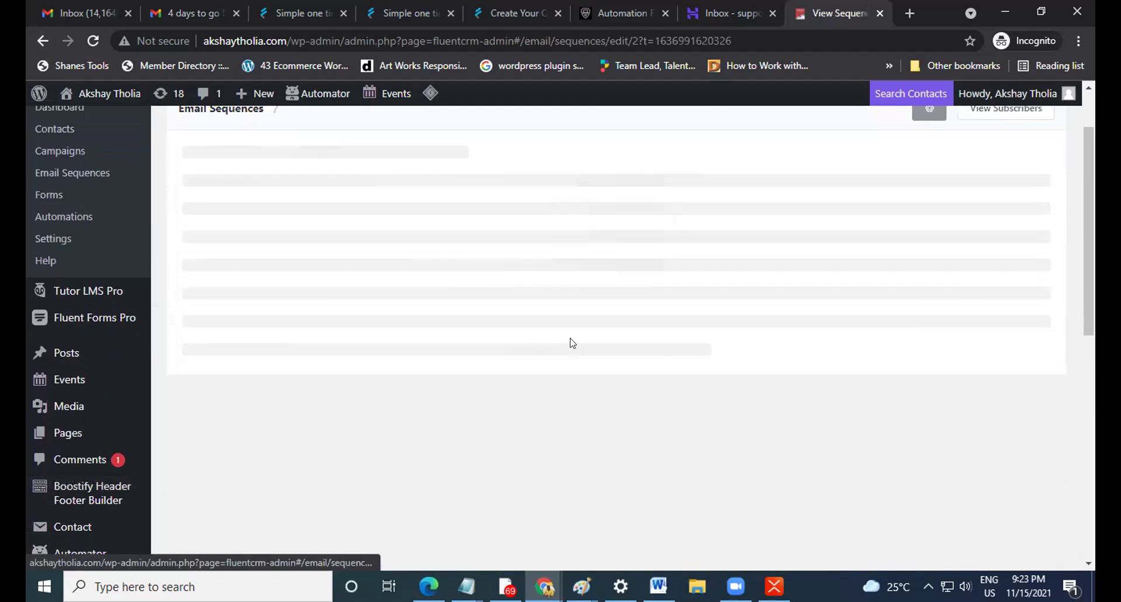
scroll(637, 386, "up", 2)
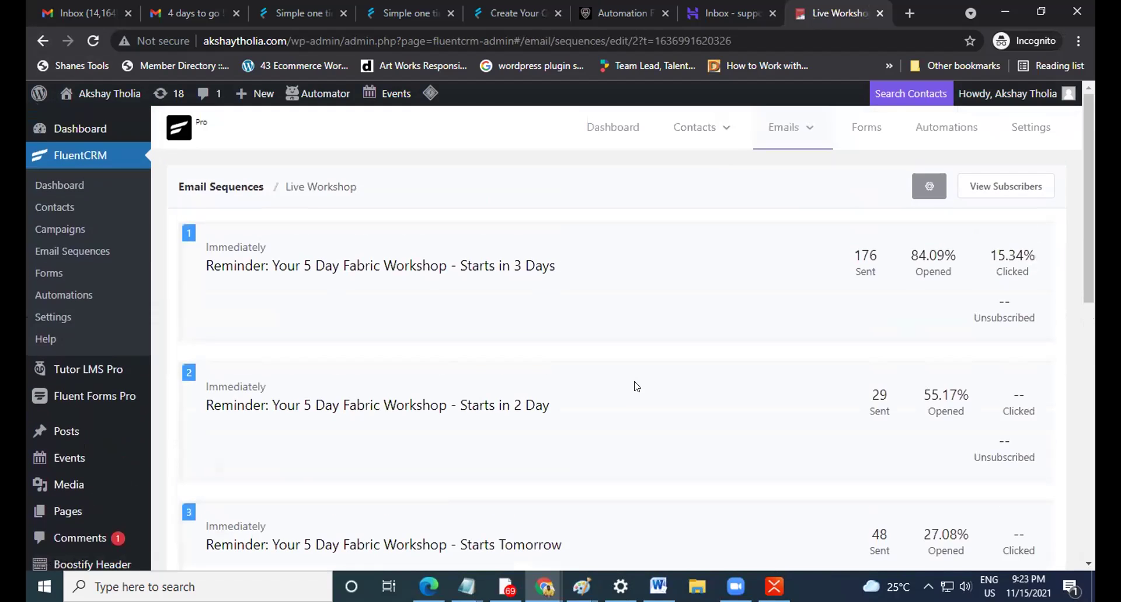
mouse_move(336, 284)
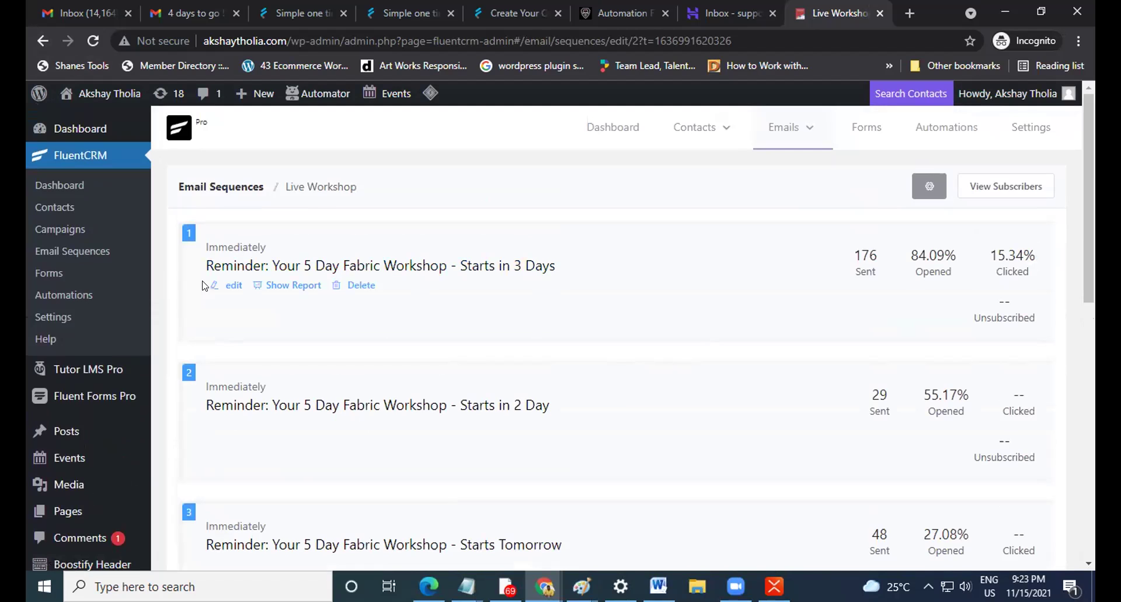
left_click(227, 285)
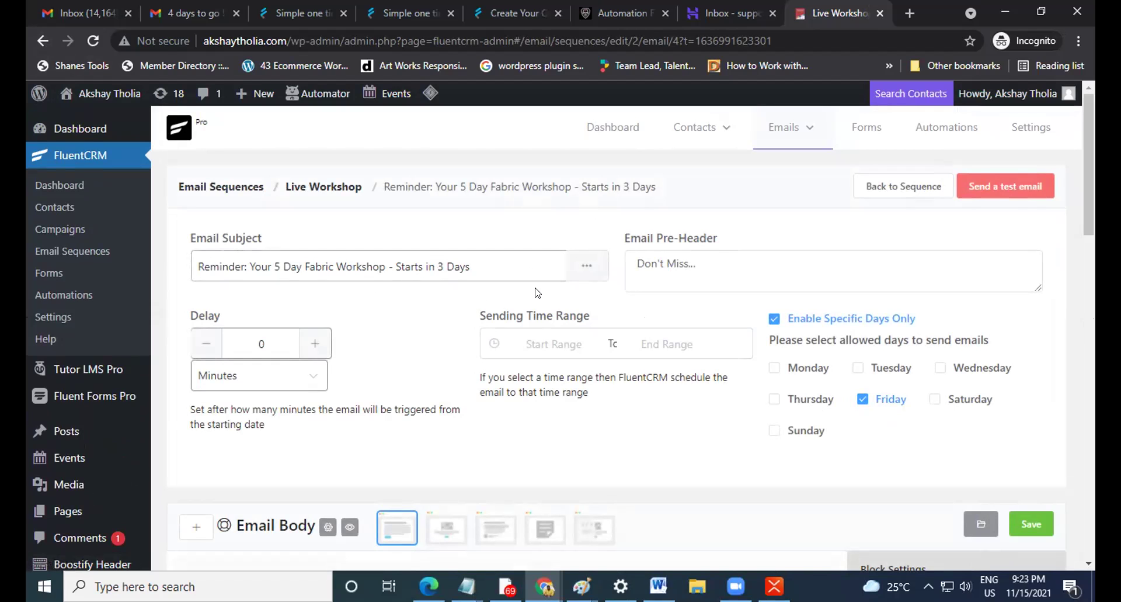
Look over the Fridays-only 'Starts in 3 Days' reminder settings, then return to Automation Funnels.
scroll(538, 292, "down", 1)
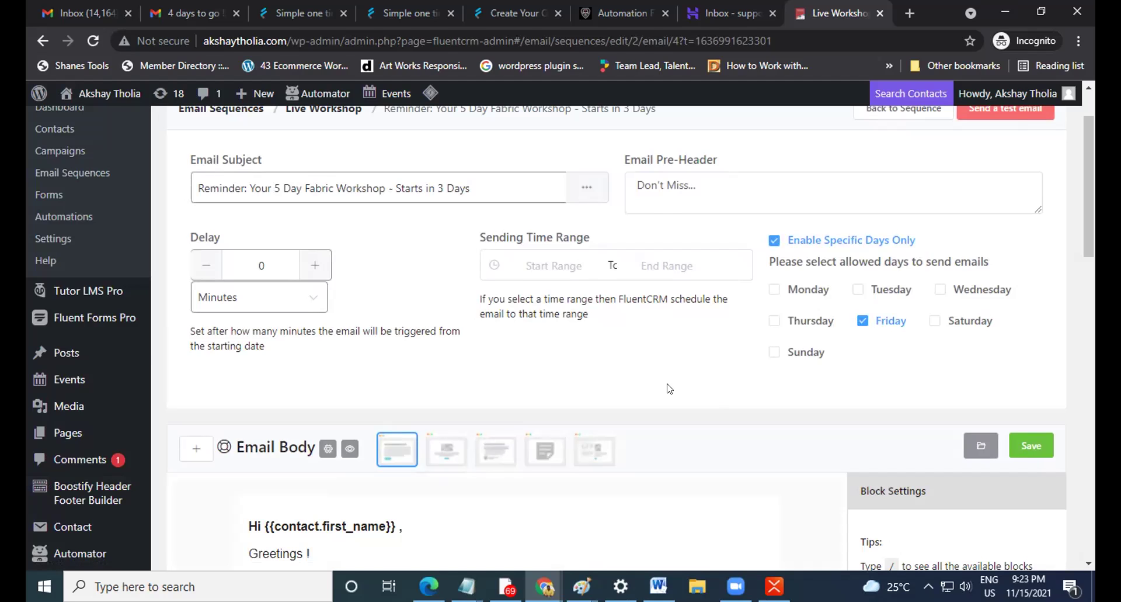
scroll(669, 388, "up", 1)
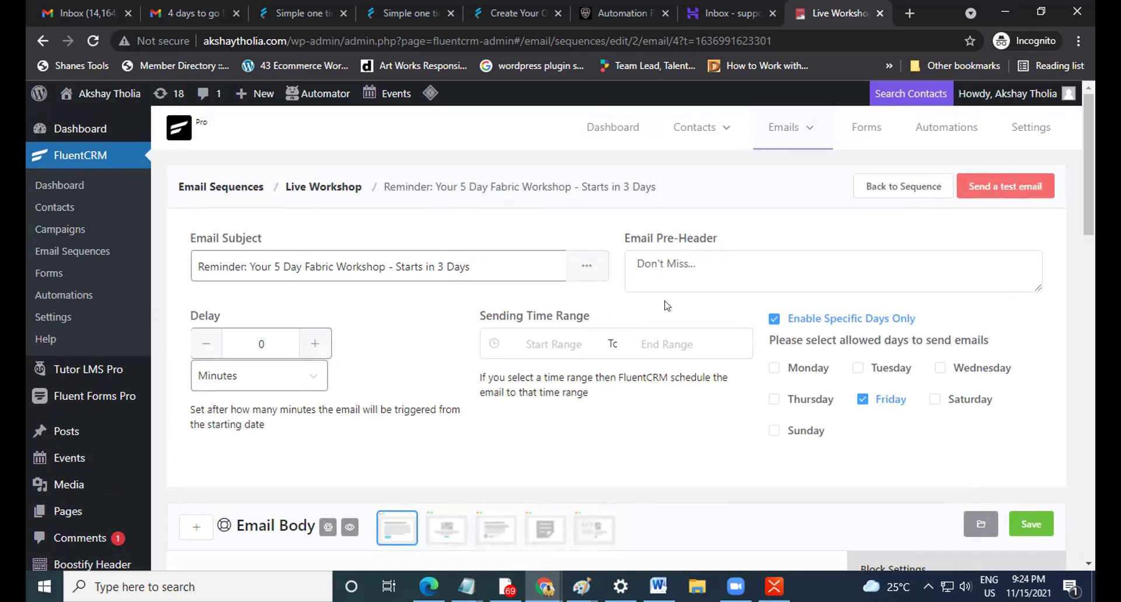
left_click(941, 125)
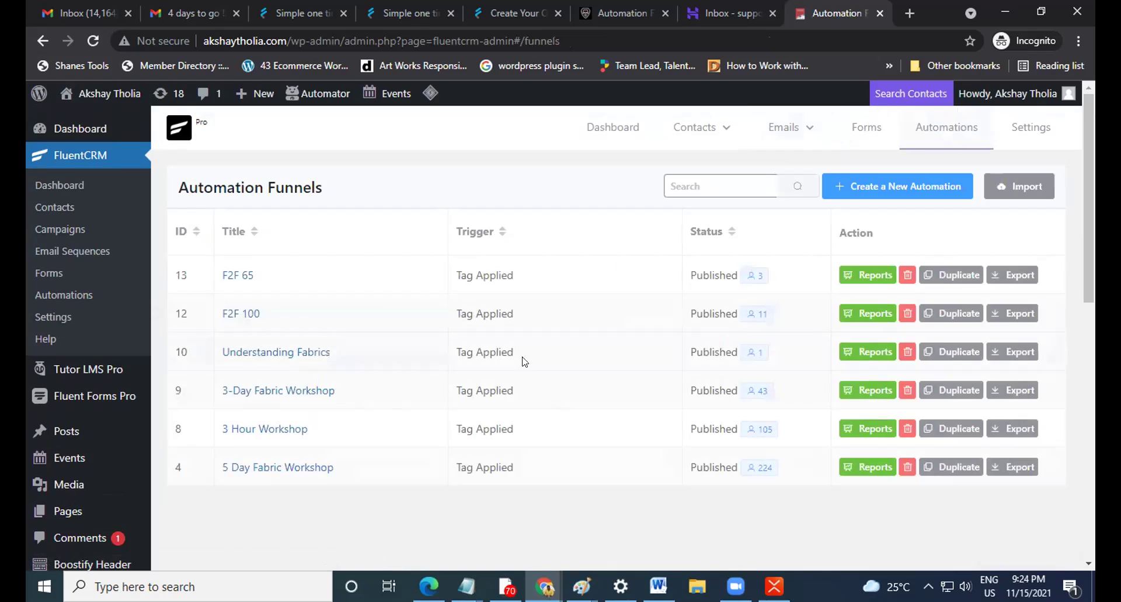
Open the 5 Day Fabric Workshop funnel and read through its welcome email step.
left_click(294, 467)
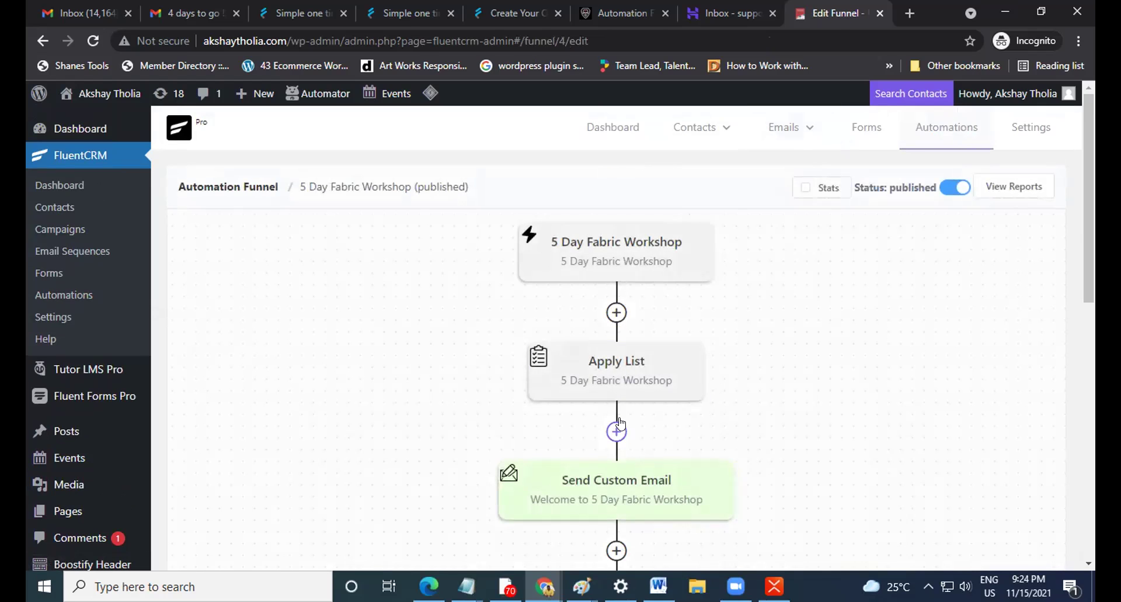
scroll(621, 423, "down", 1)
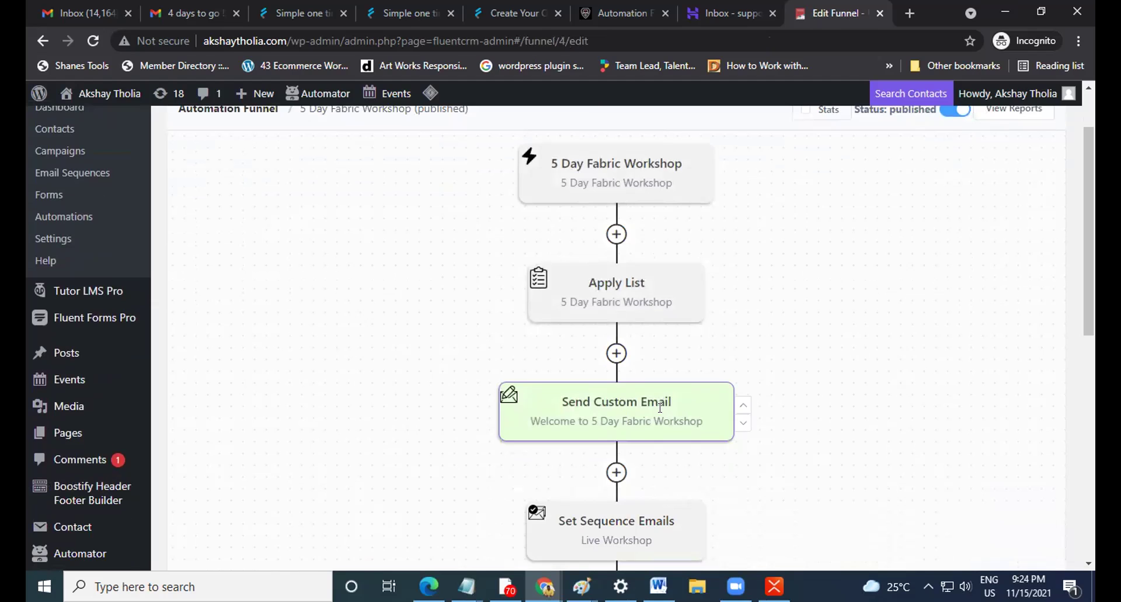
left_click(643, 408)
scroll(422, 397, "down", 4)
scroll(422, 398, "down", 1)
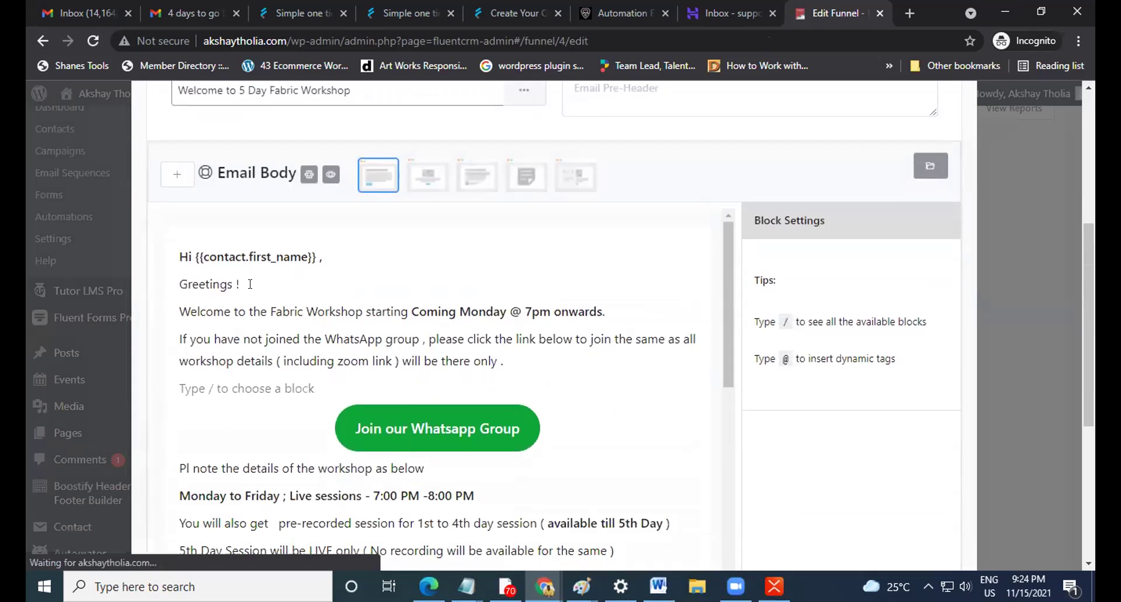
scroll(571, 337, "down", 1)
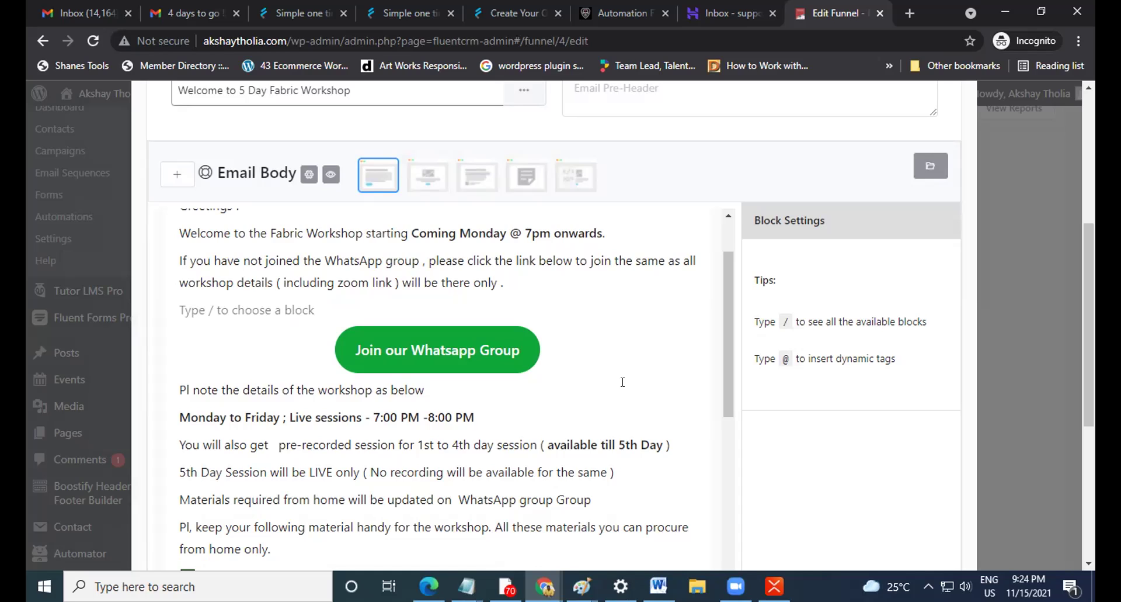
scroll(622, 389, "up", 2)
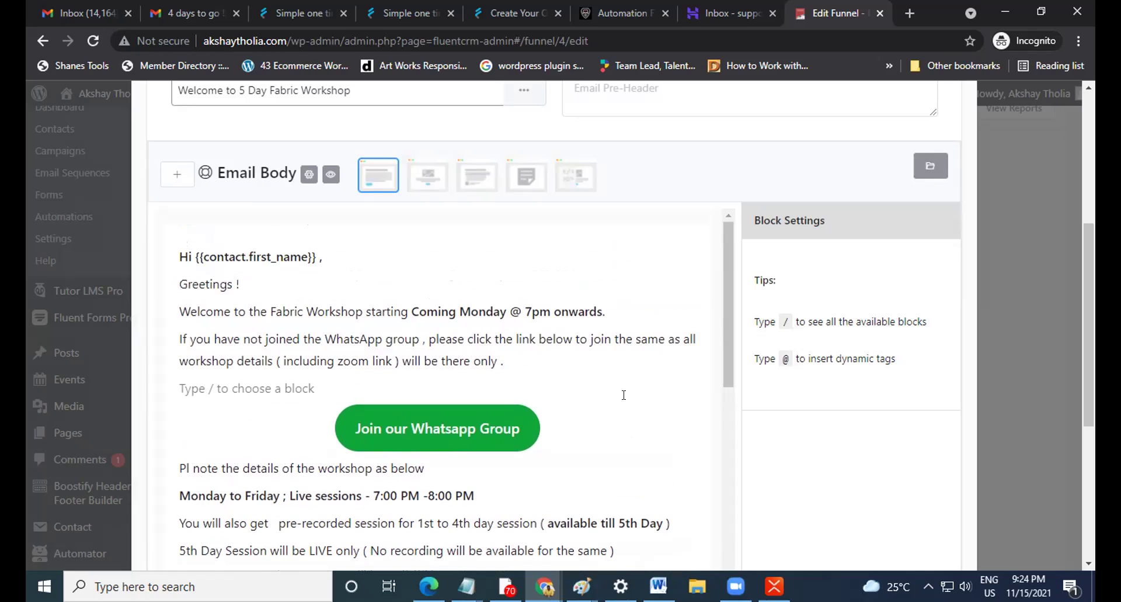
scroll(872, 386, "up", 5)
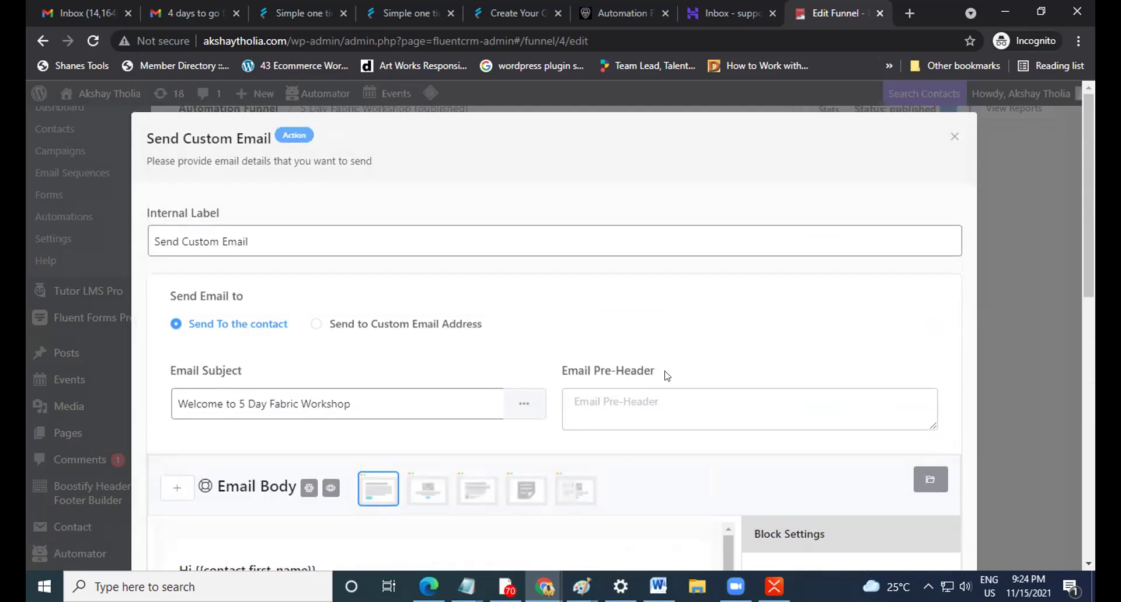
left_click(954, 136)
Go to the Email Sequences list.
scroll(724, 386, "up", 2)
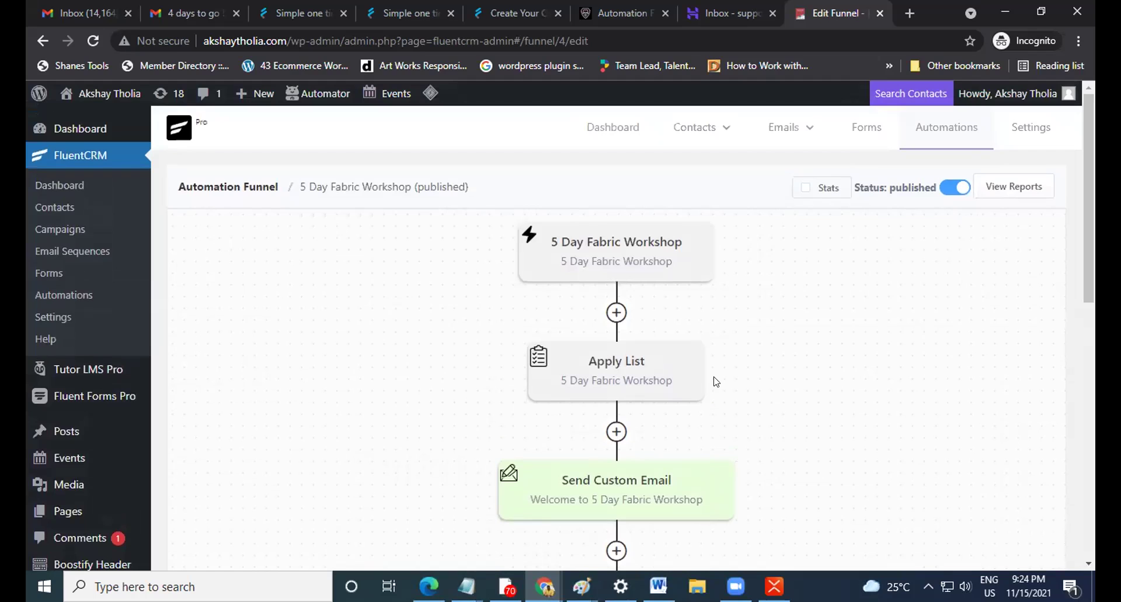
mouse_move(789, 136)
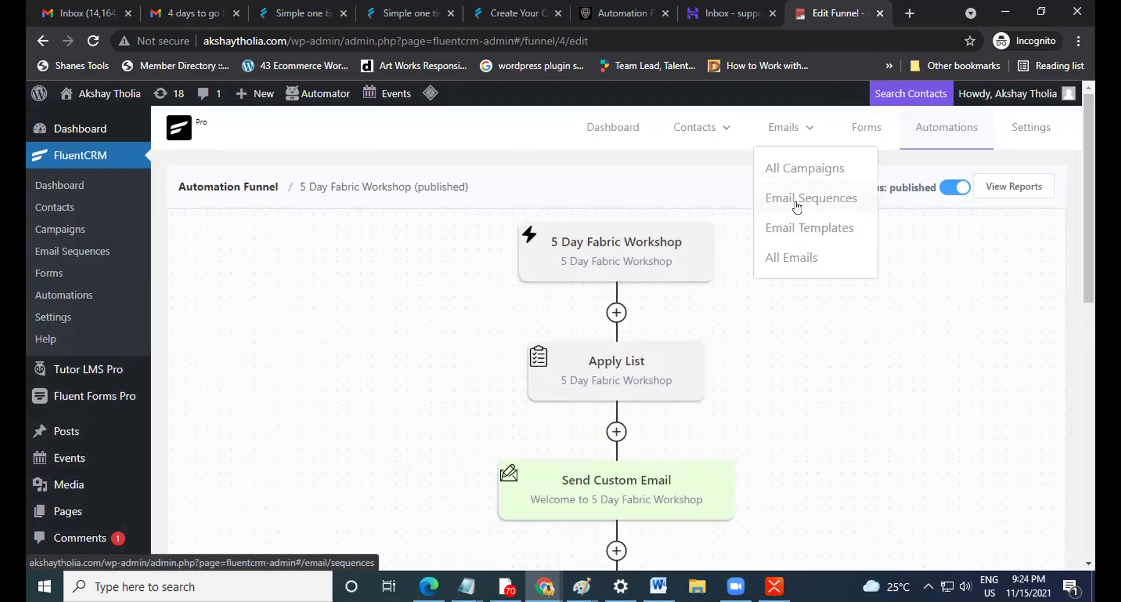
left_click(777, 208)
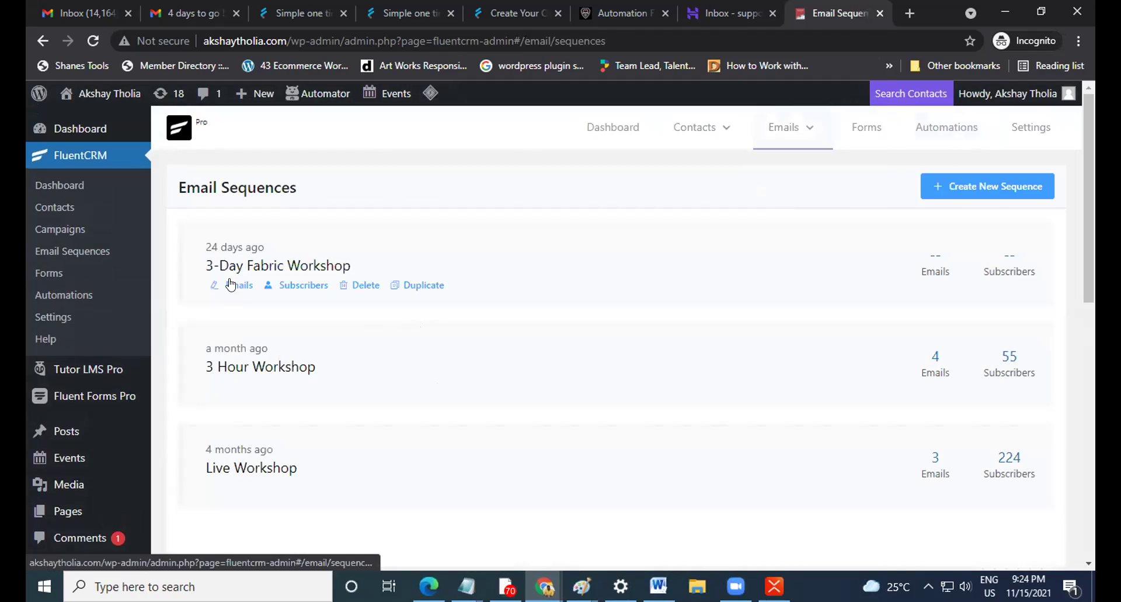
Peek at 3-Day Fabric Workshop, then open Live Workshop's 'Starts in 3 Days' reminder for editing.
left_click(231, 283)
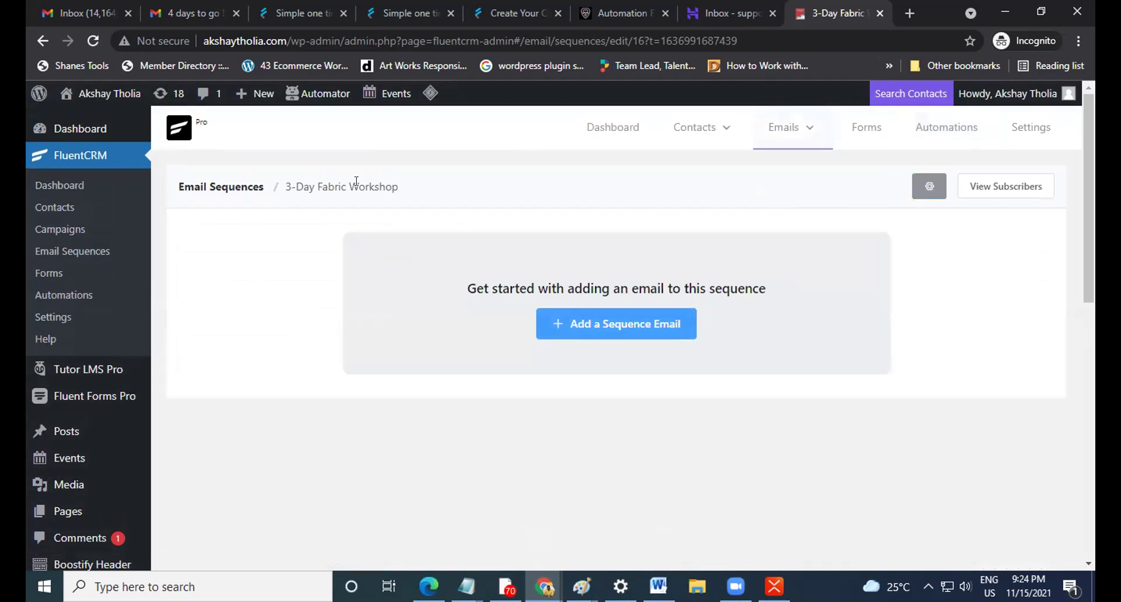
left_click(43, 40)
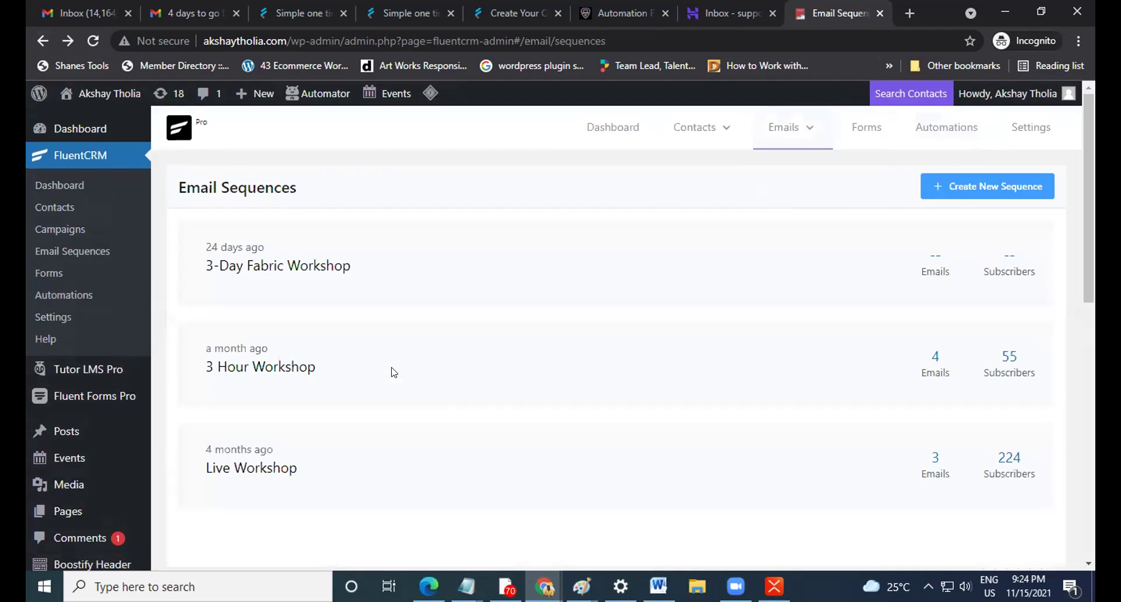
scroll(246, 418, "down", 1)
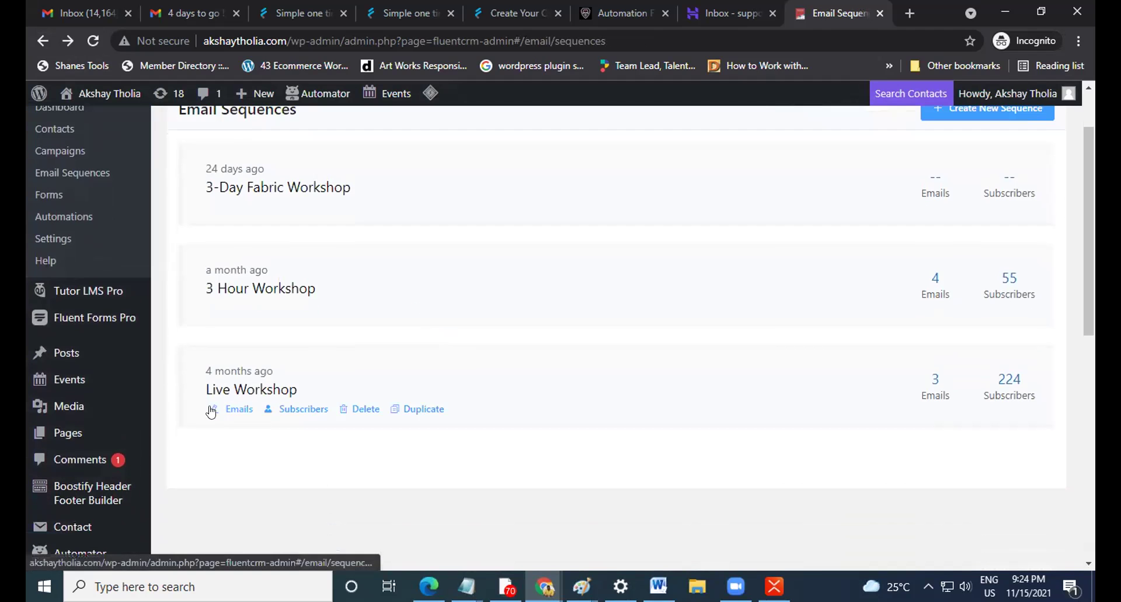
left_click(230, 412)
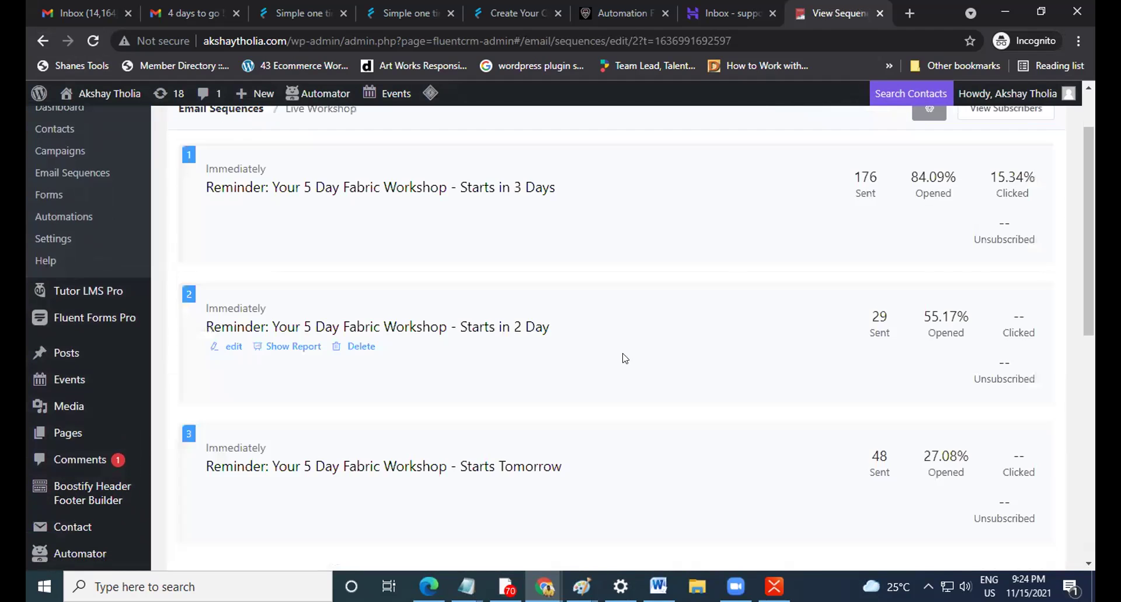
scroll(310, 234, "up", 1)
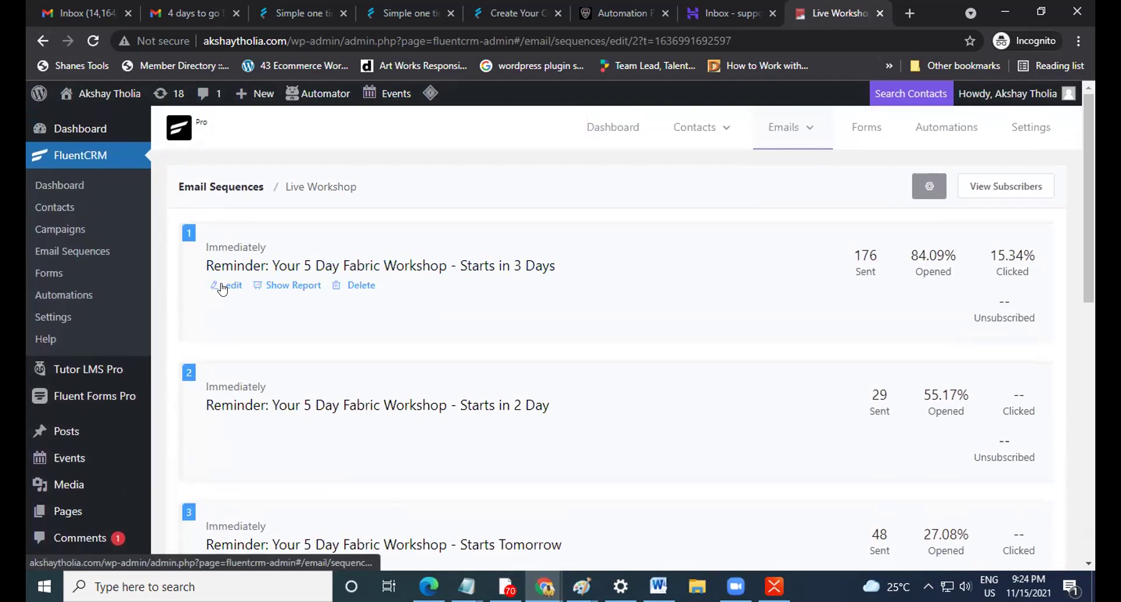
left_click(221, 286)
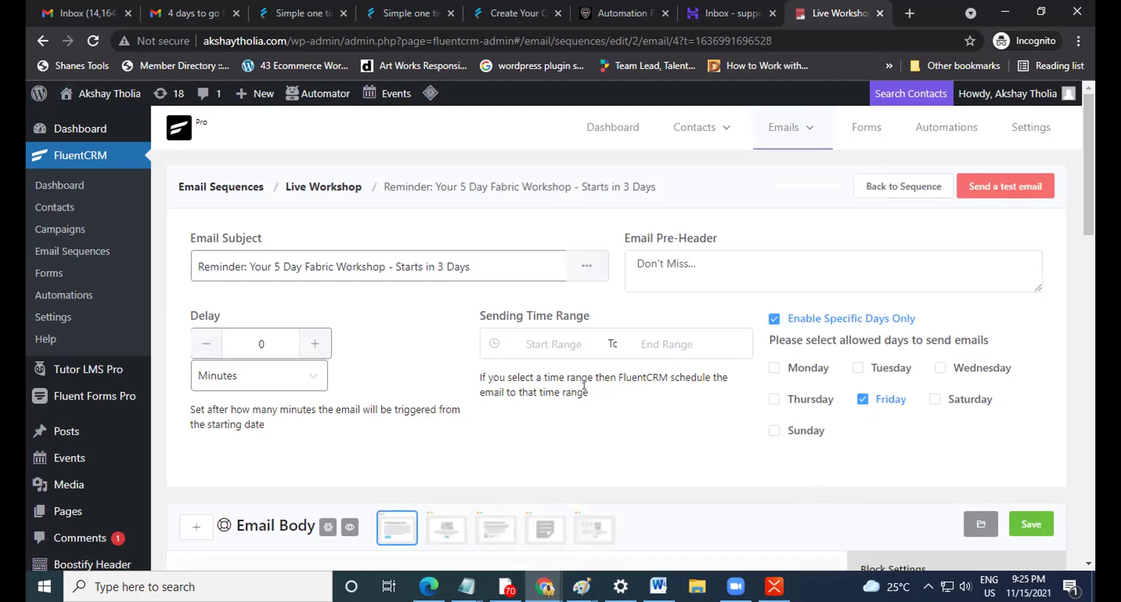
Restrict the 'Starts in 3 Days' reminder to send between 10:00 and 20:00, and save it.
scroll(583, 379, "down", 1)
left_click(540, 255)
scroll(524, 399, "up", 5)
scroll(524, 399, "down", 1)
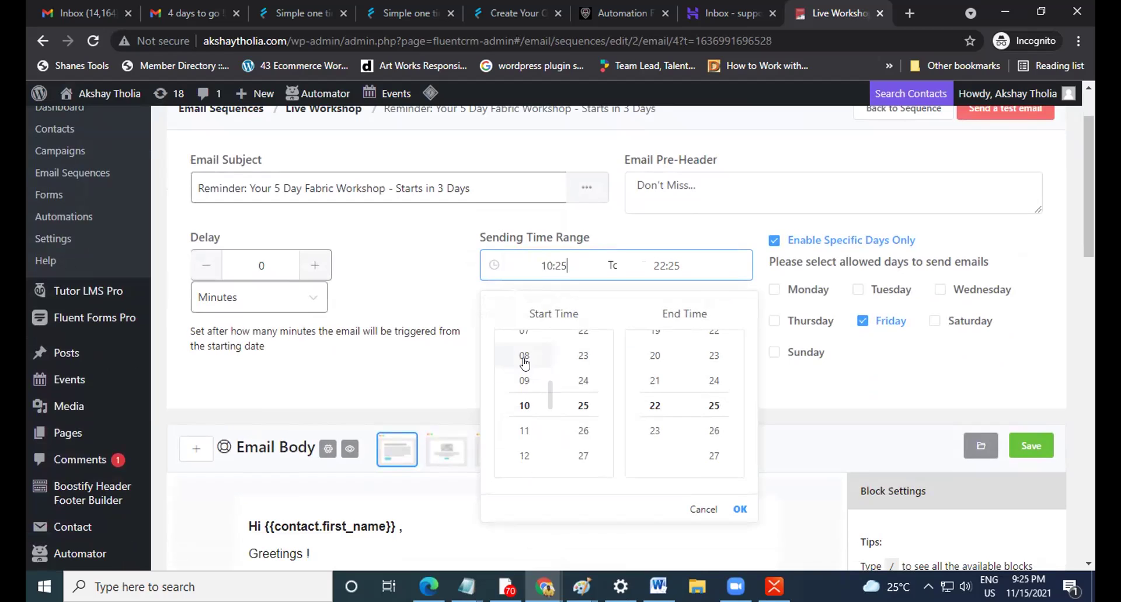
scroll(581, 384, "up", 10)
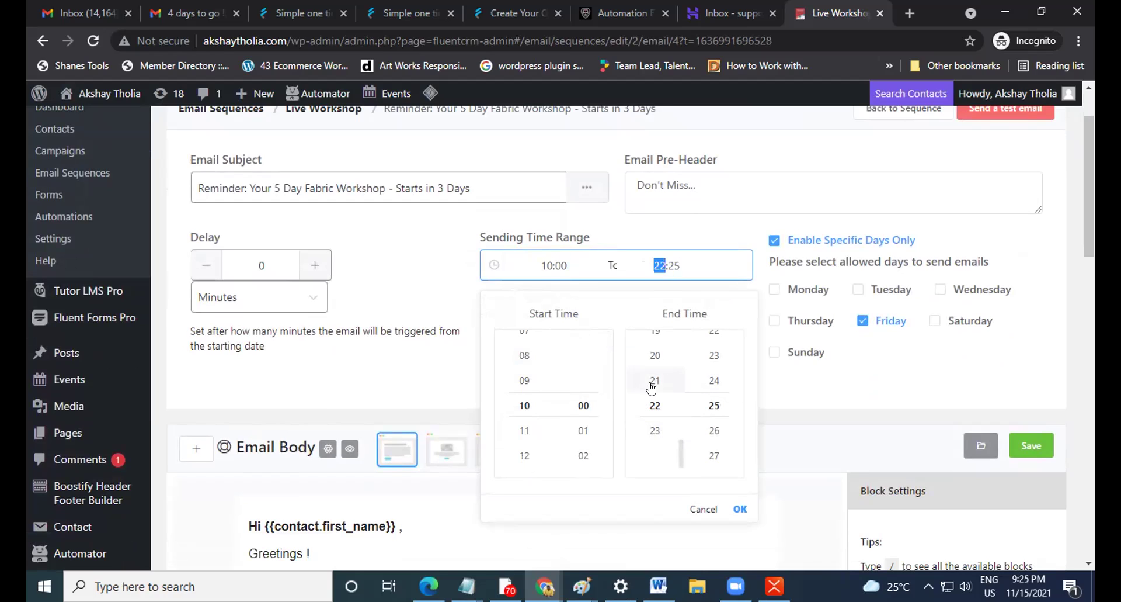
scroll(652, 377, "up", 2)
scroll(691, 413, "up", 3)
scroll(709, 409, "up", 10)
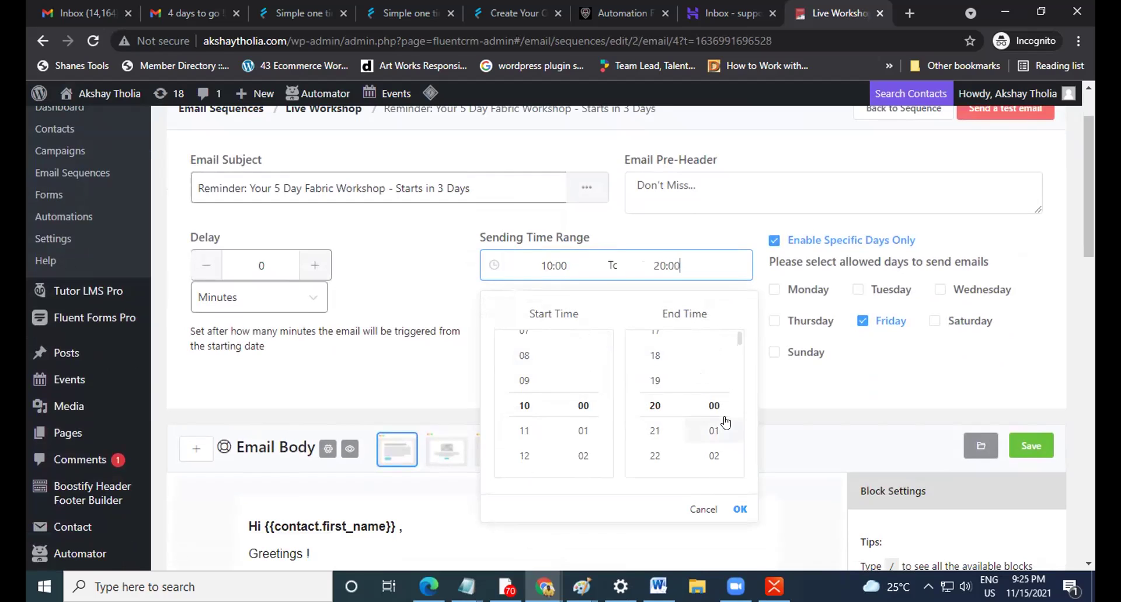
left_click(739, 506)
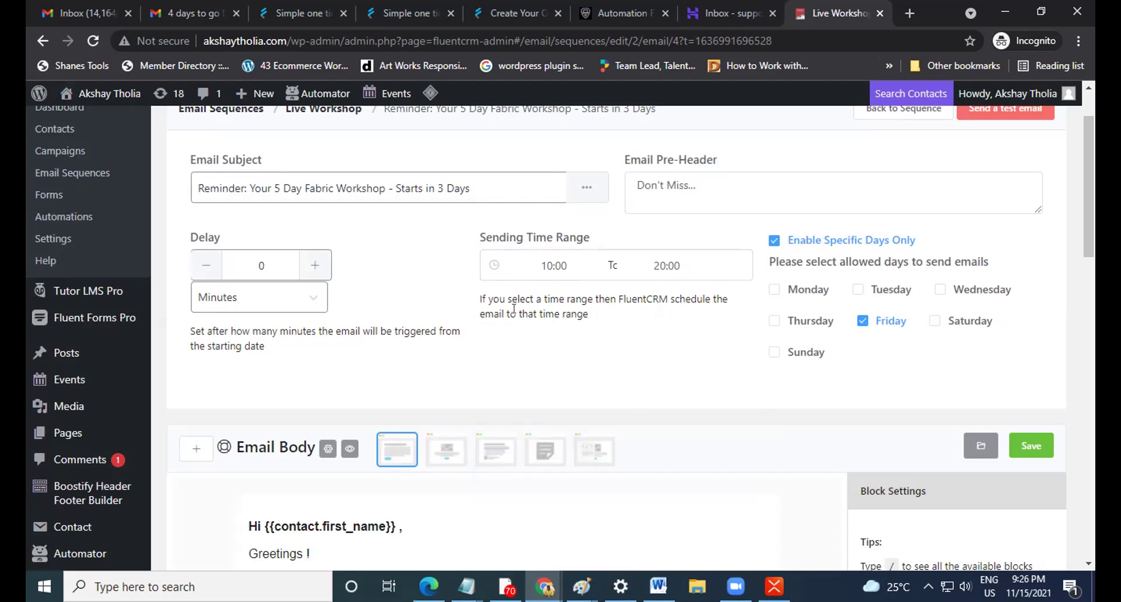
left_click(1036, 460)
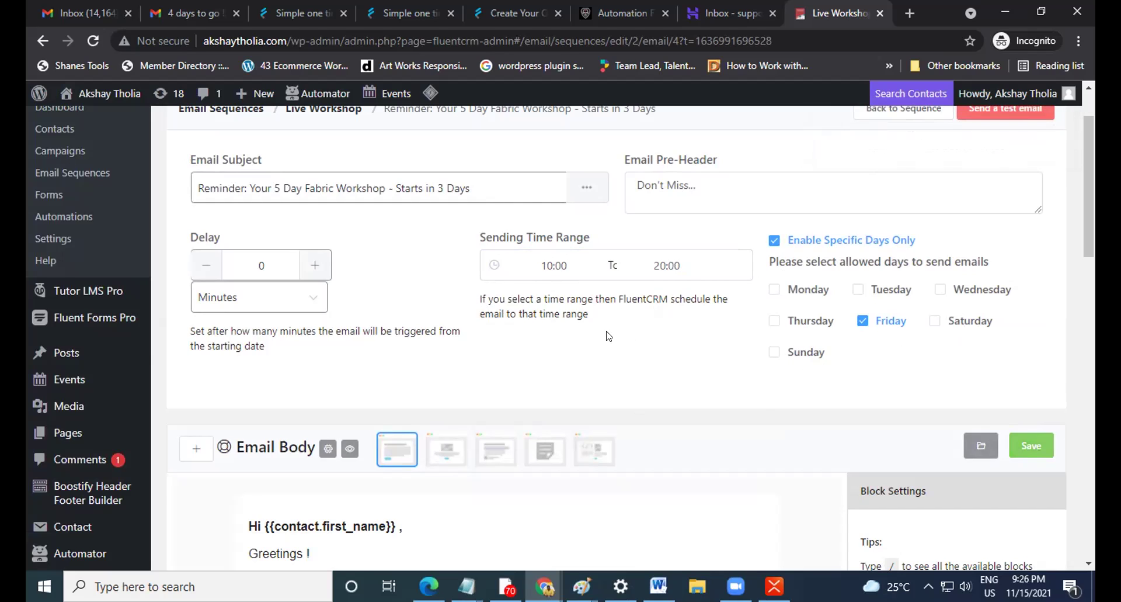
scroll(610, 336, "up", 2)
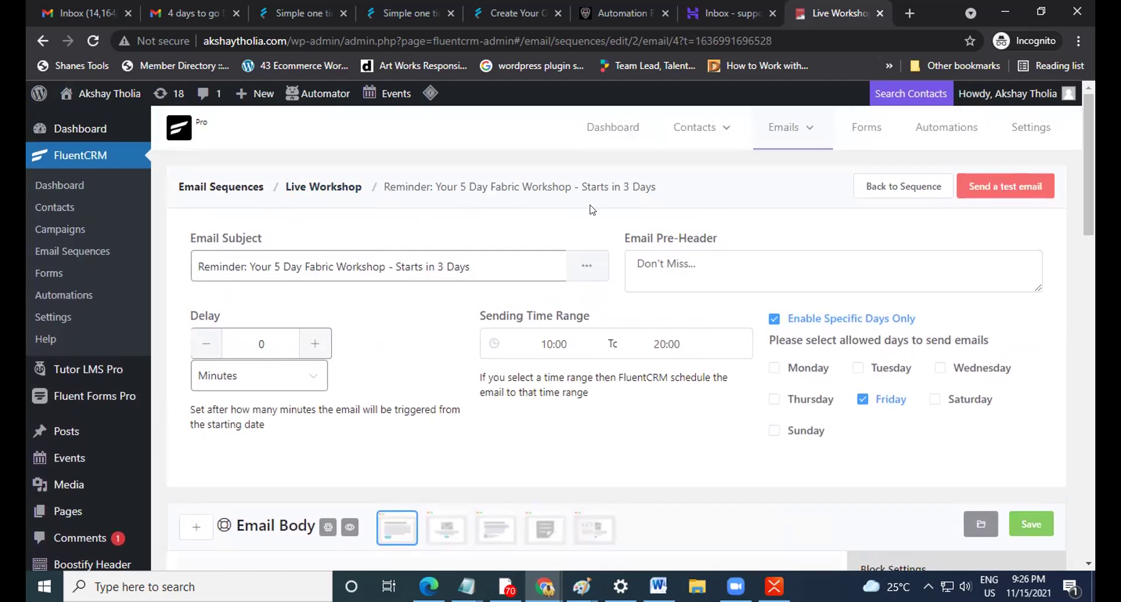
Open the 5 Day Fabric Workshop funnel from the Automations list.
mouse_move(822, 121)
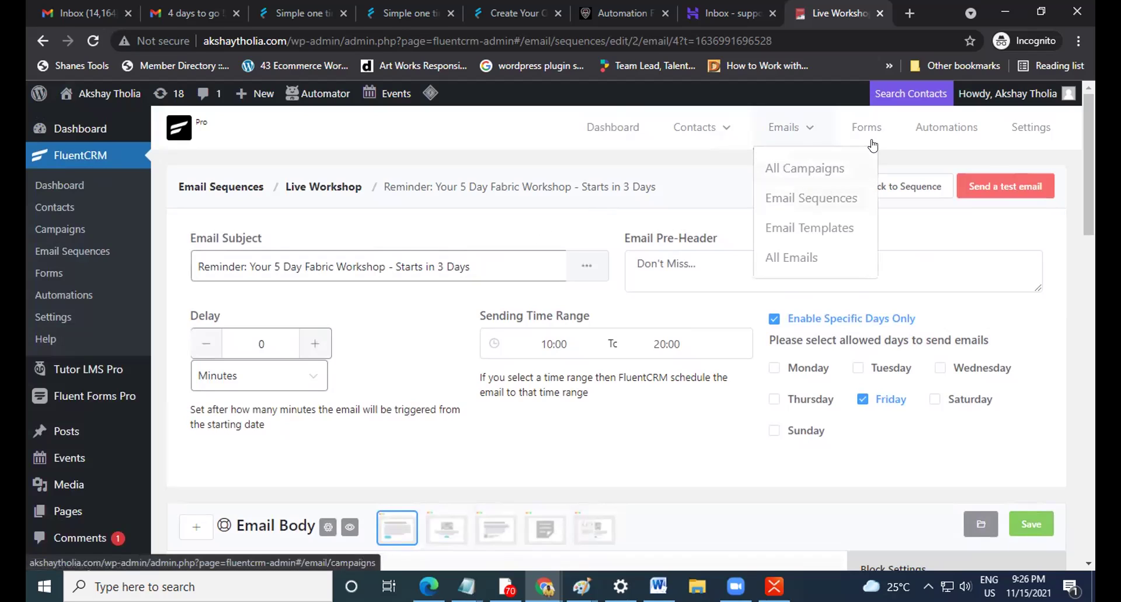
left_click(952, 126)
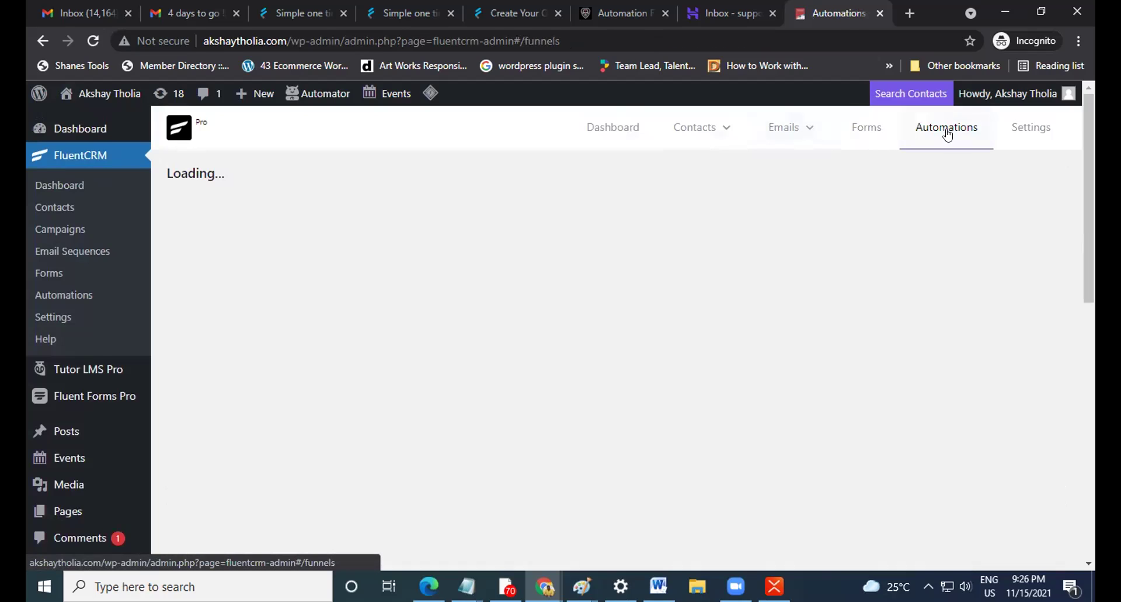
scroll(759, 310, "down", 2)
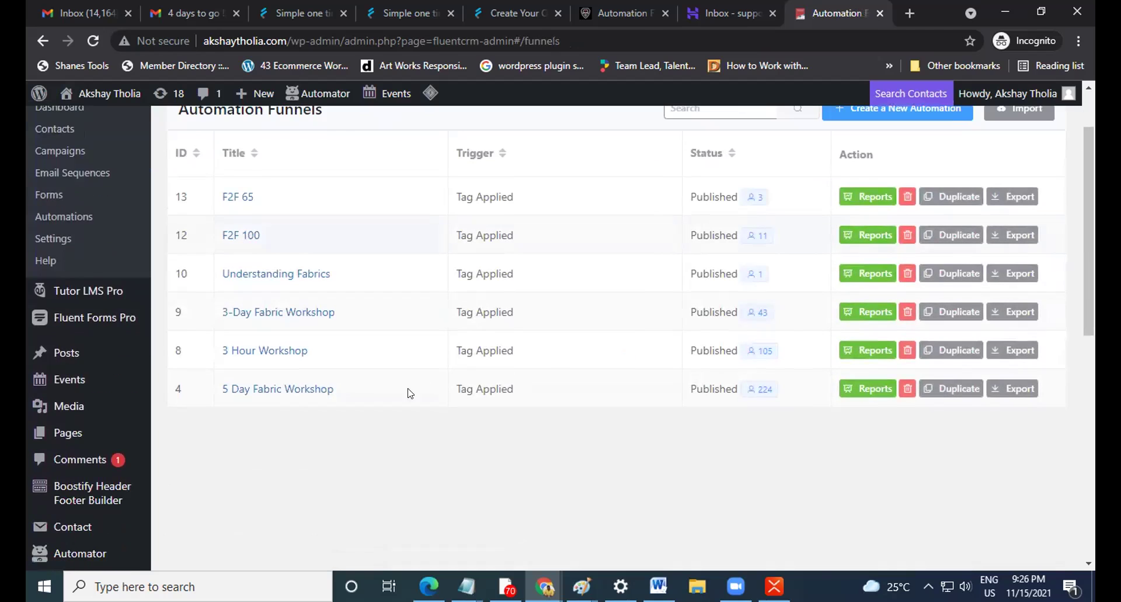
left_click(286, 386)
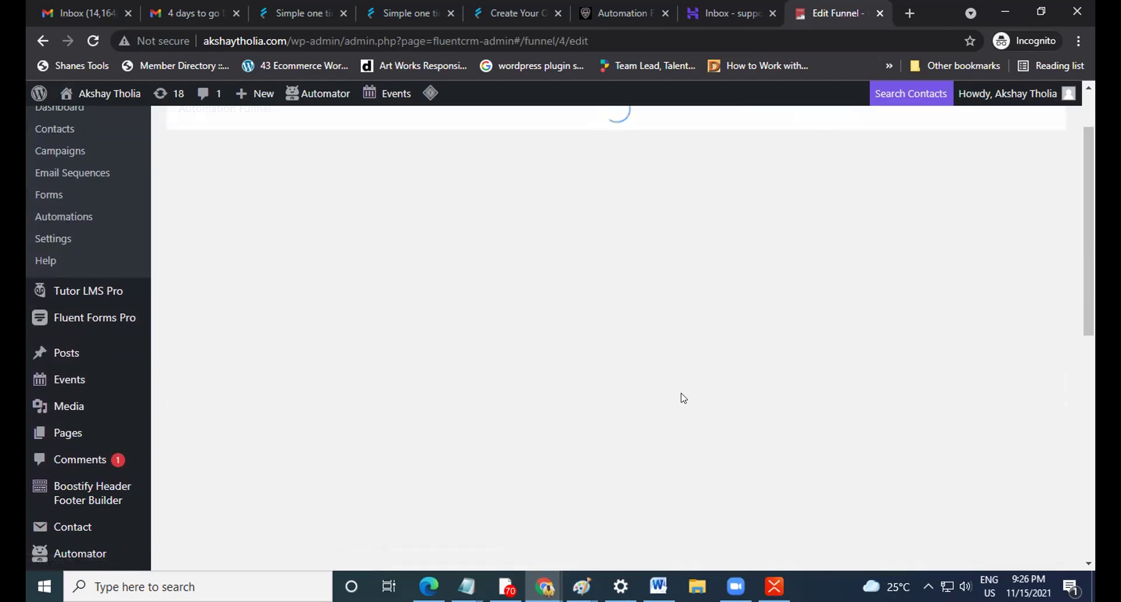
scroll(713, 374, "down", 2)
scroll(714, 374, "down", 2)
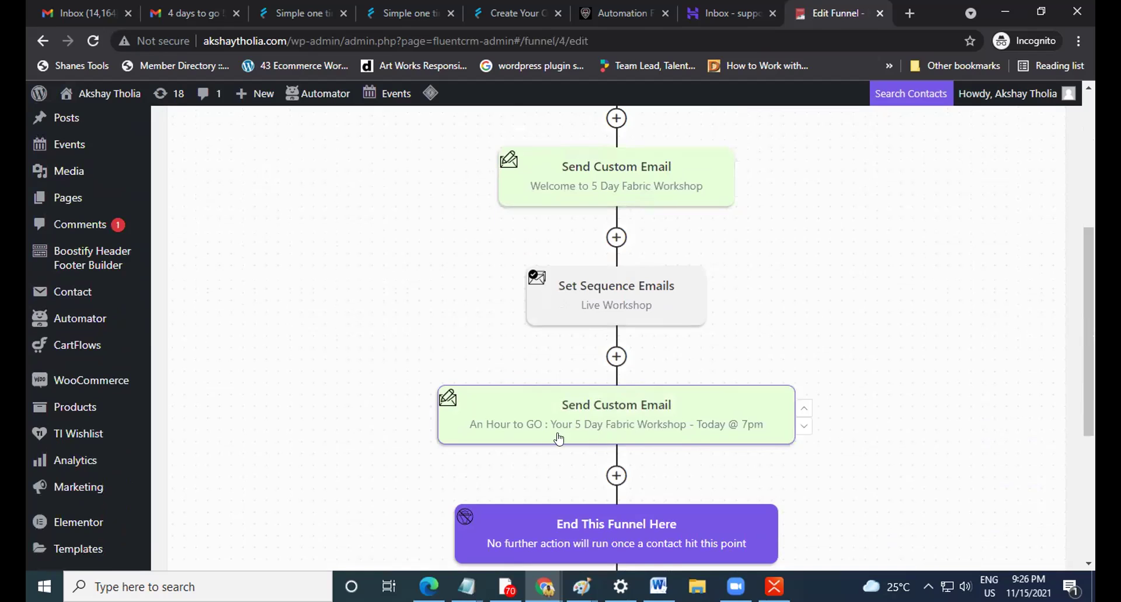
left_click(645, 433)
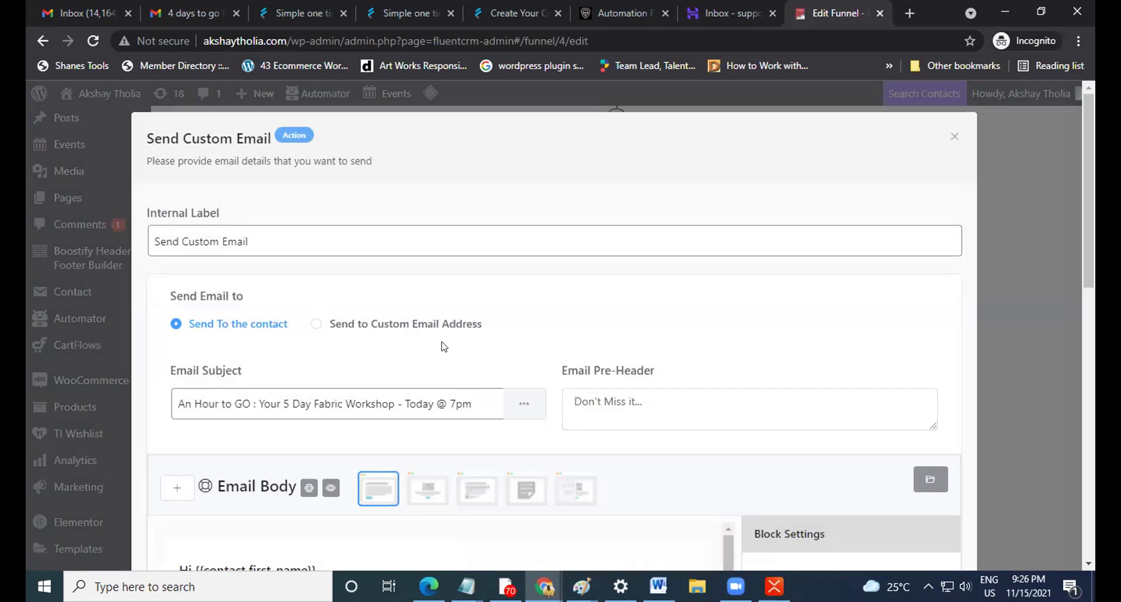
scroll(460, 337, "down", 4)
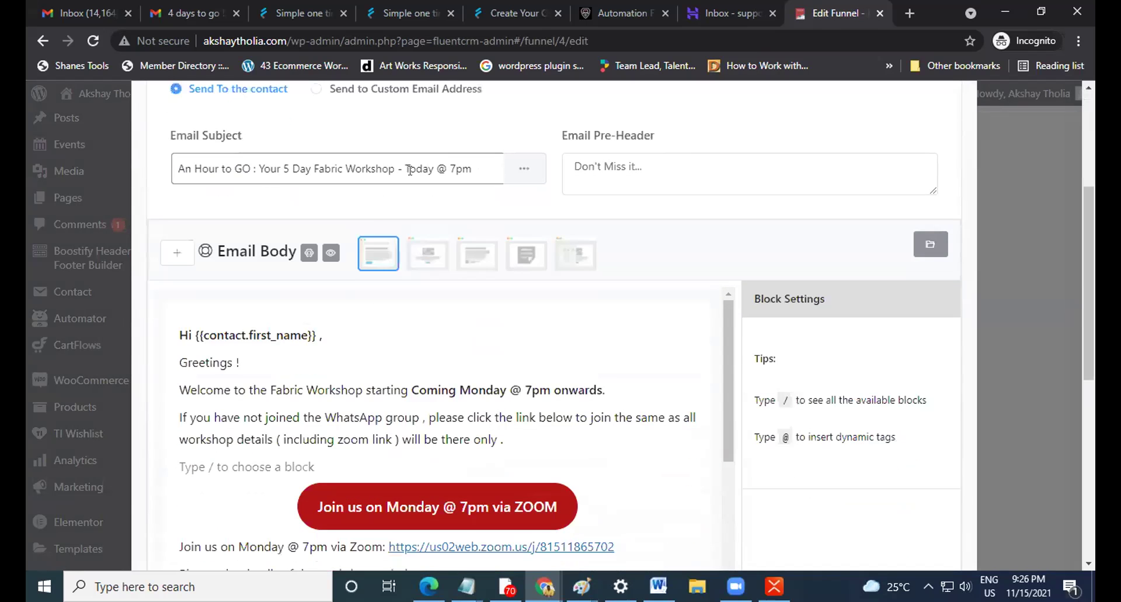
scroll(433, 300, "down", 5)
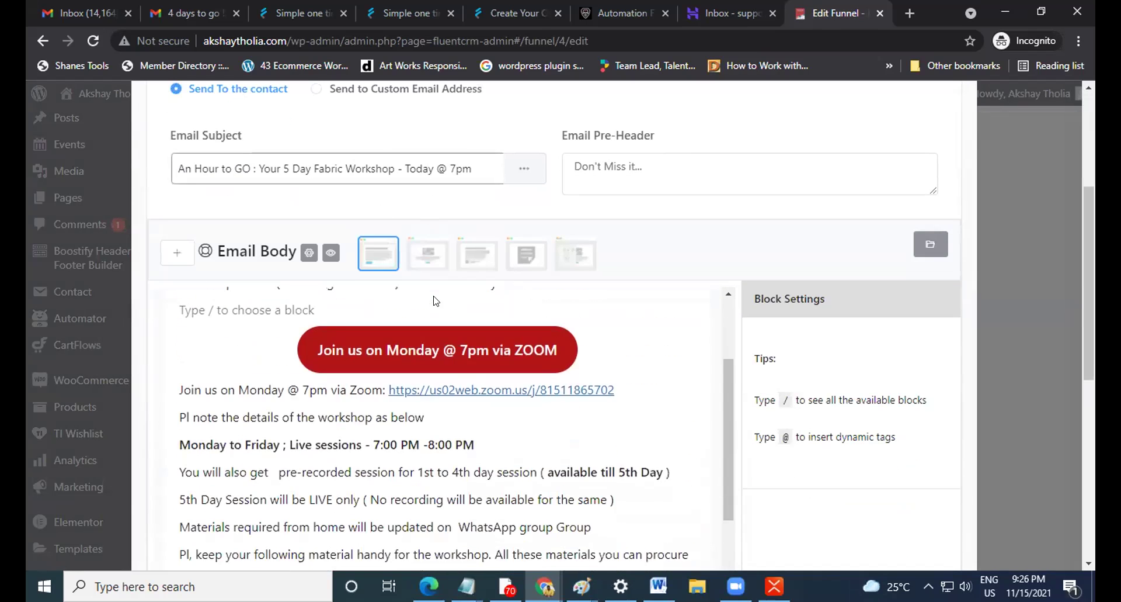
scroll(747, 331, "down", 1)
scroll(745, 331, "down", 6)
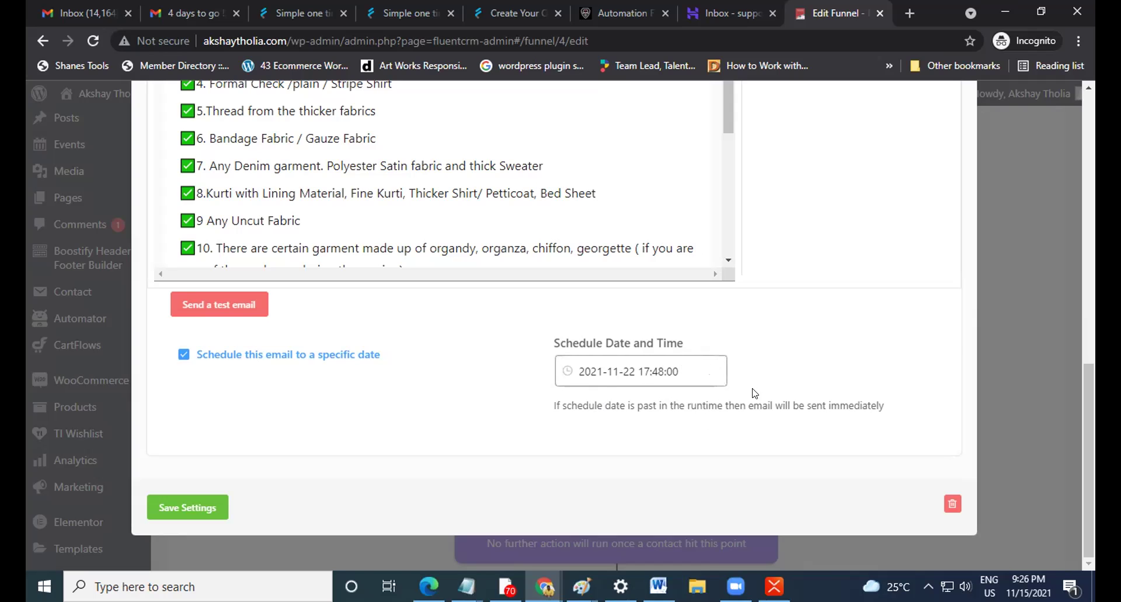
scroll(753, 392, "up", 10)
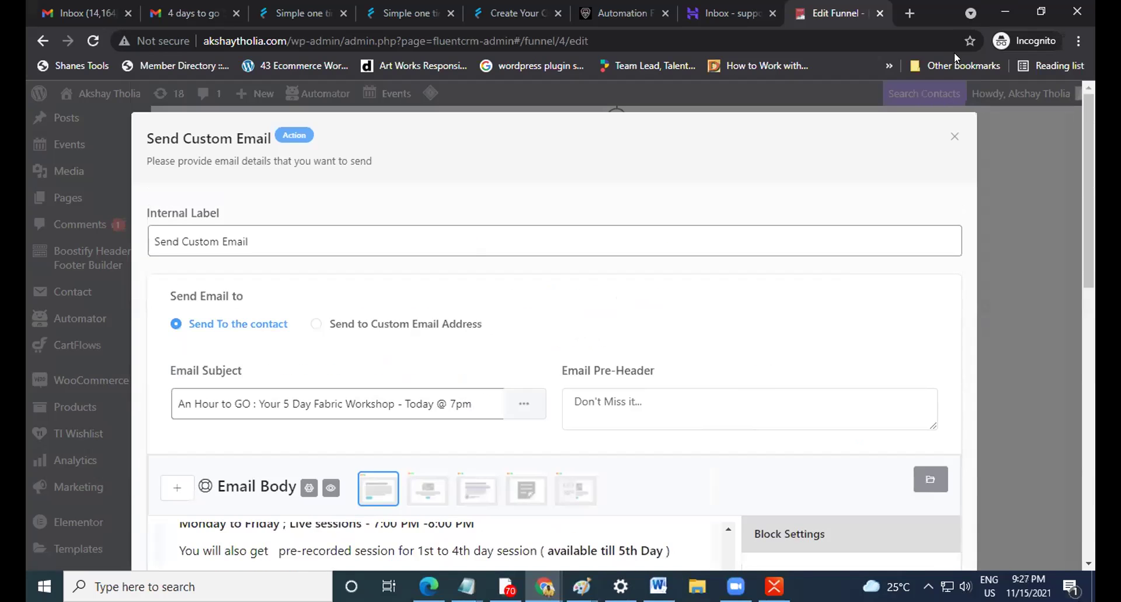
left_click(954, 136)
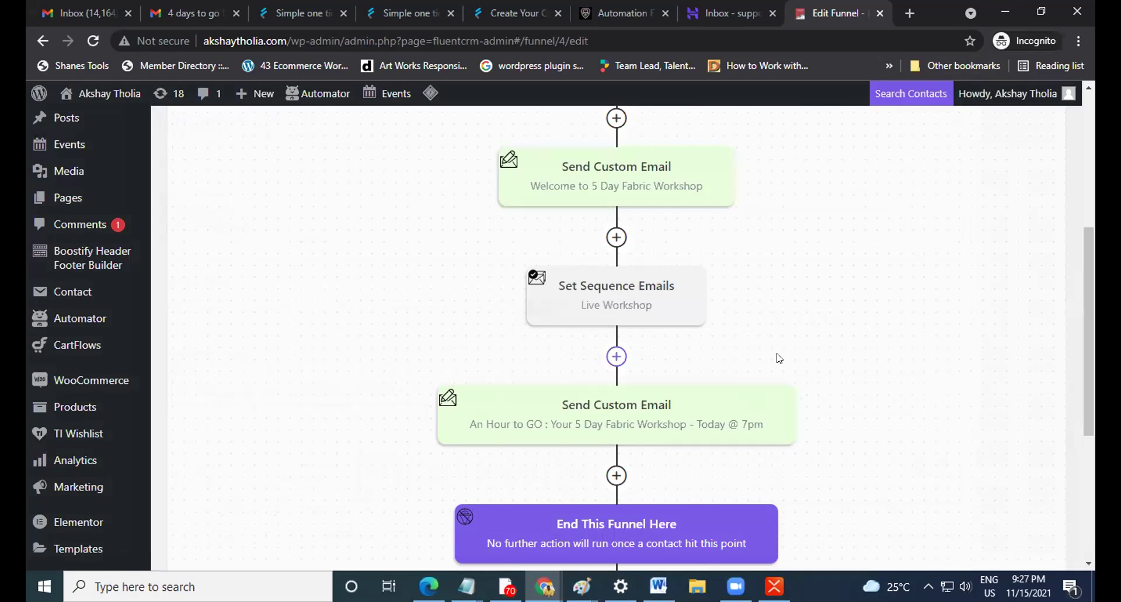
scroll(832, 331, "up", 5)
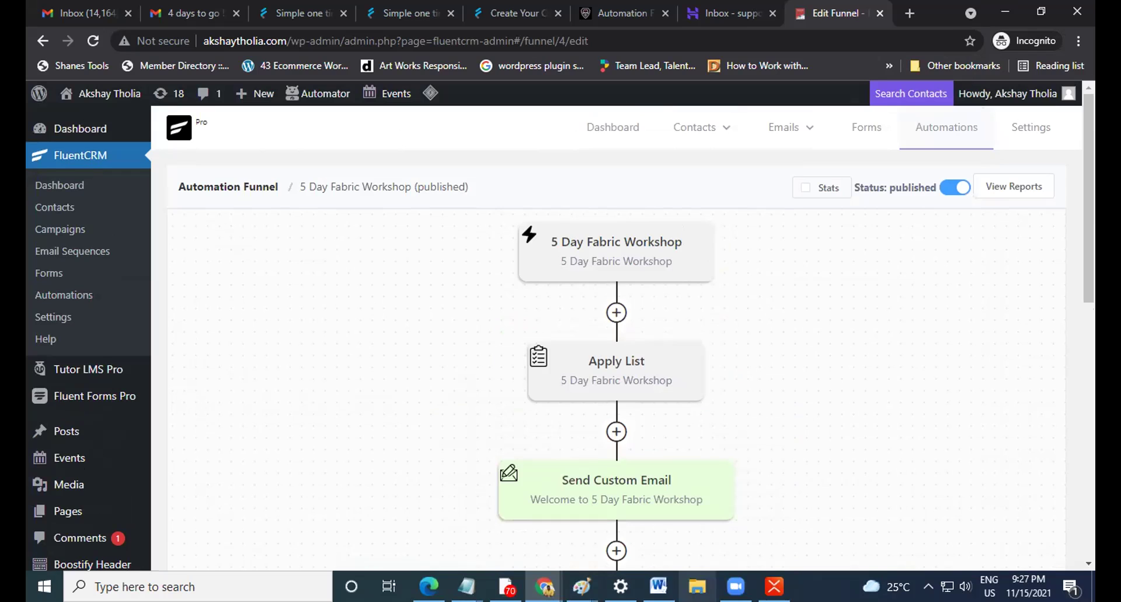
Switch to XMind's Email Automation map and toggle between the Format and Icon sidebars.
mouse_move(774, 587)
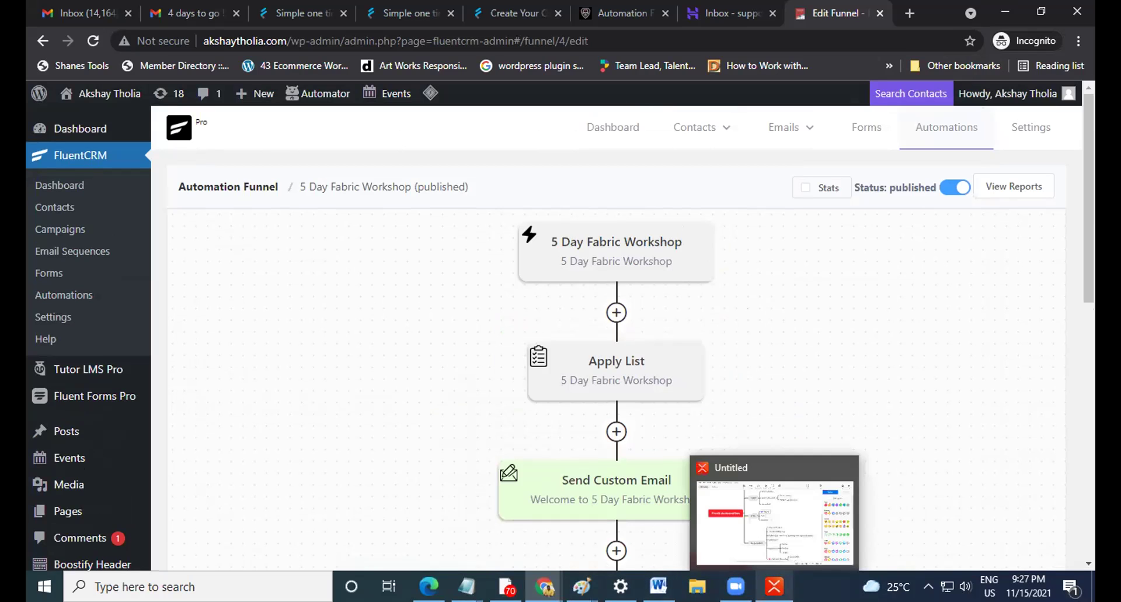
left_click(770, 578)
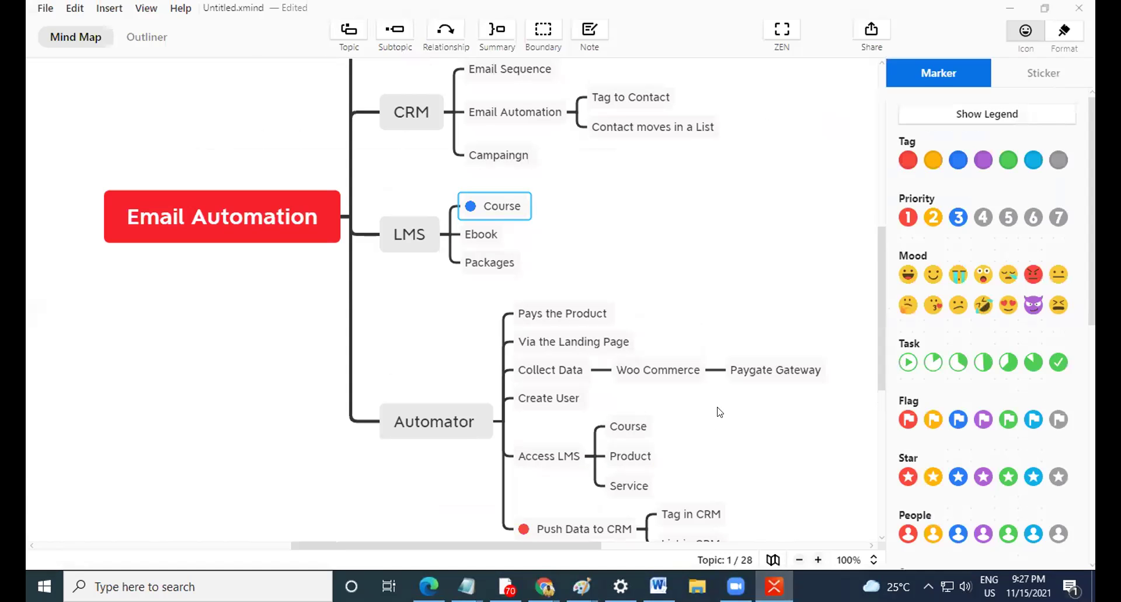
left_click(1062, 33)
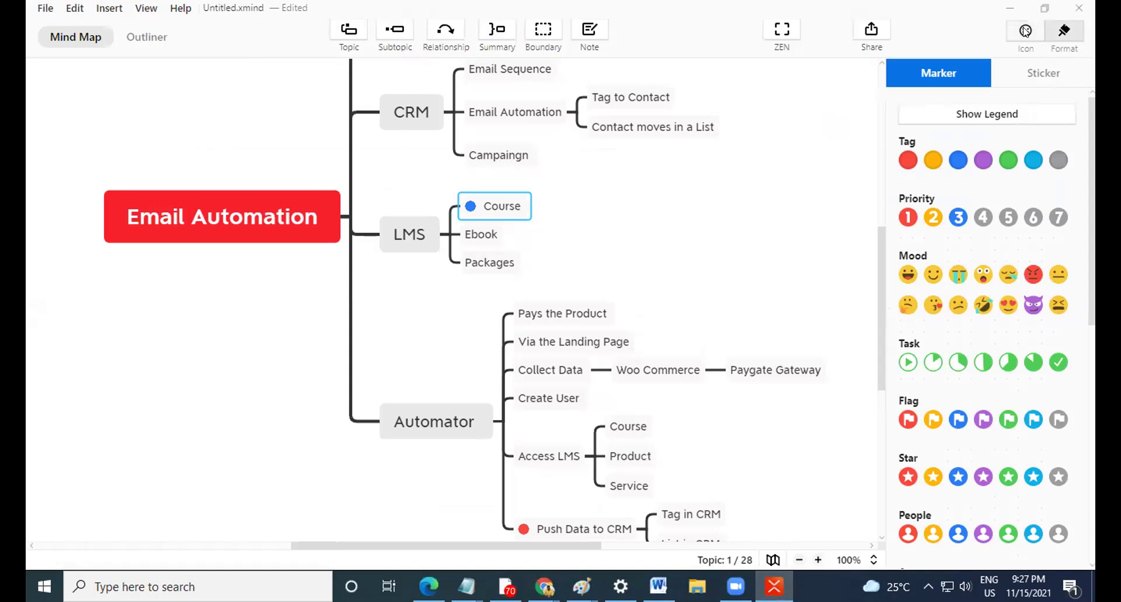
left_click(1022, 33)
scroll(637, 277, "up", 3)
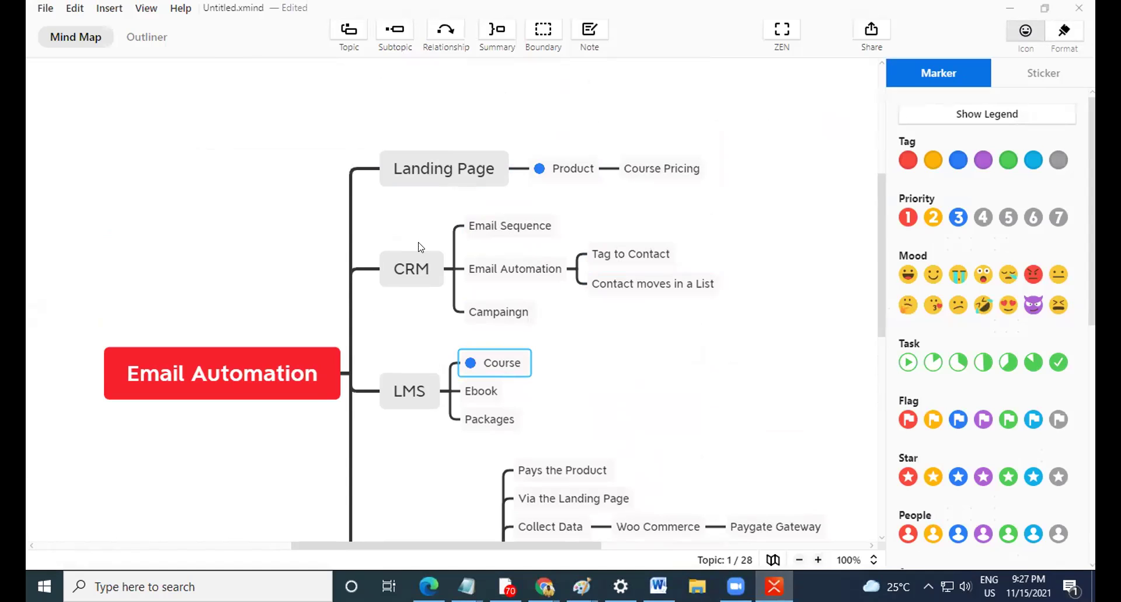
scroll(442, 445, "down", 3)
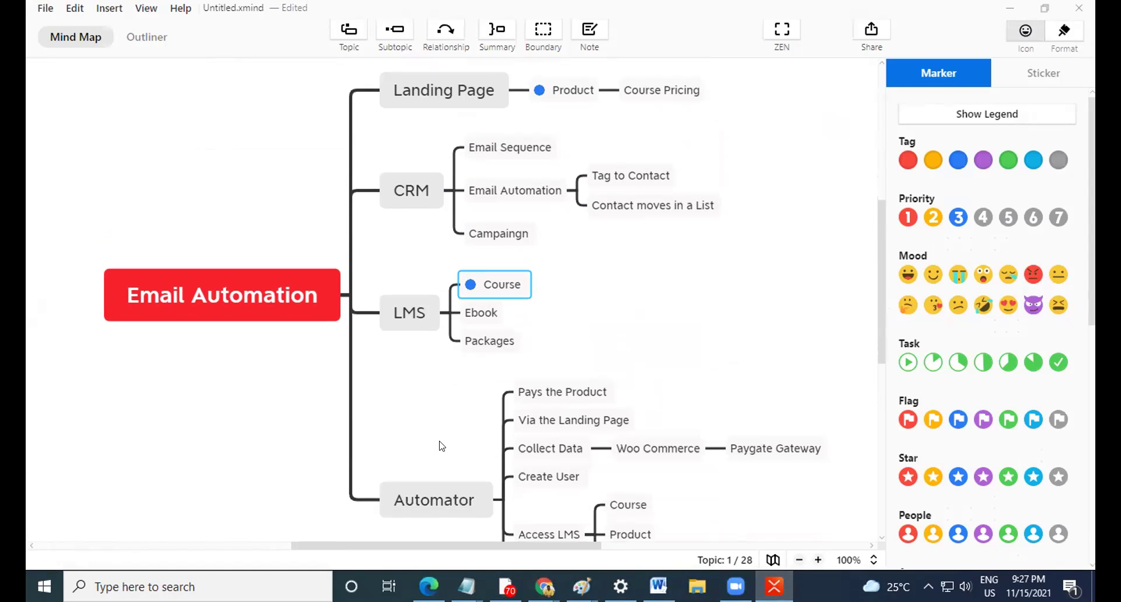
scroll(454, 469, "down", 3)
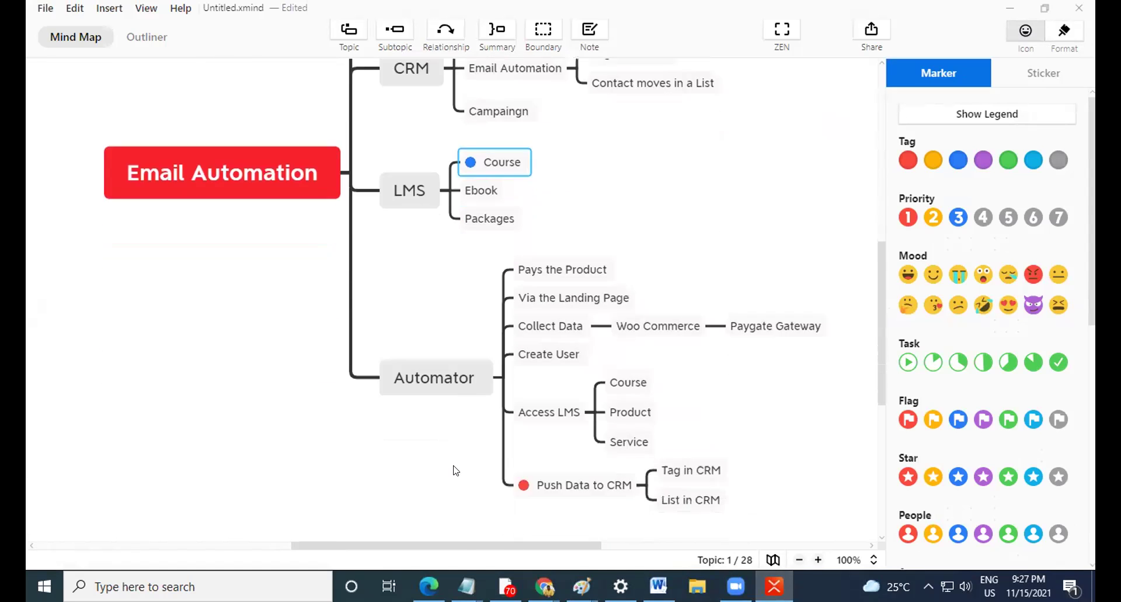
scroll(455, 468, "up", 4)
scroll(455, 461, "up", 2)
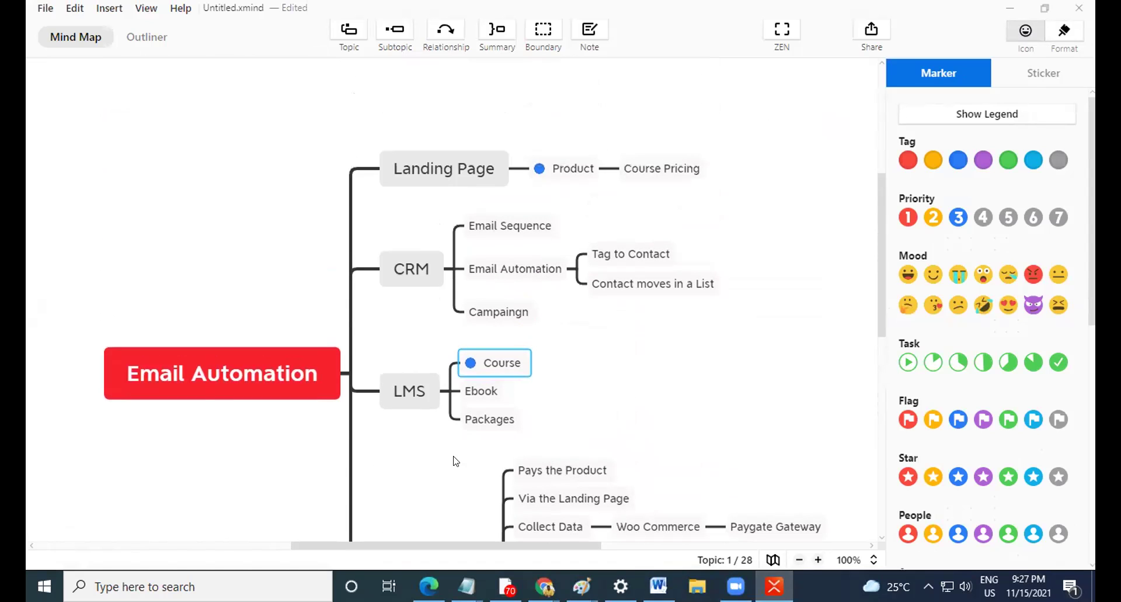
Select the CRM subtopics Tag to Contact, Contact moves in a List, Email Sequence, Email Automation and Campaingn.
left_click(605, 258)
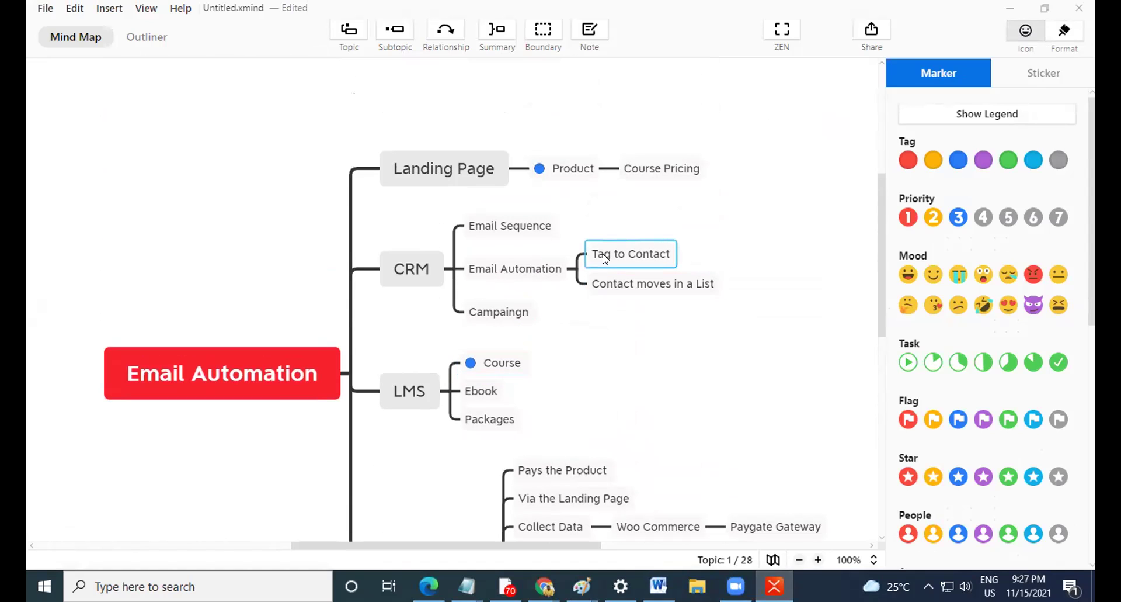
left_click(605, 282)
left_click(605, 256)
left_click(533, 226)
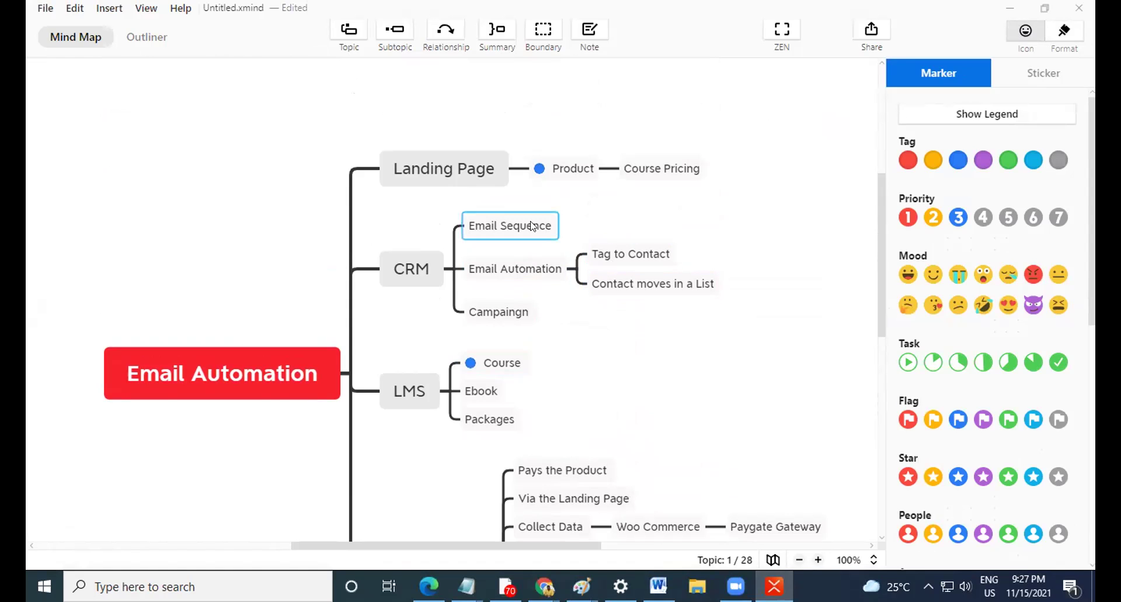
left_click(537, 272)
left_click(509, 318)
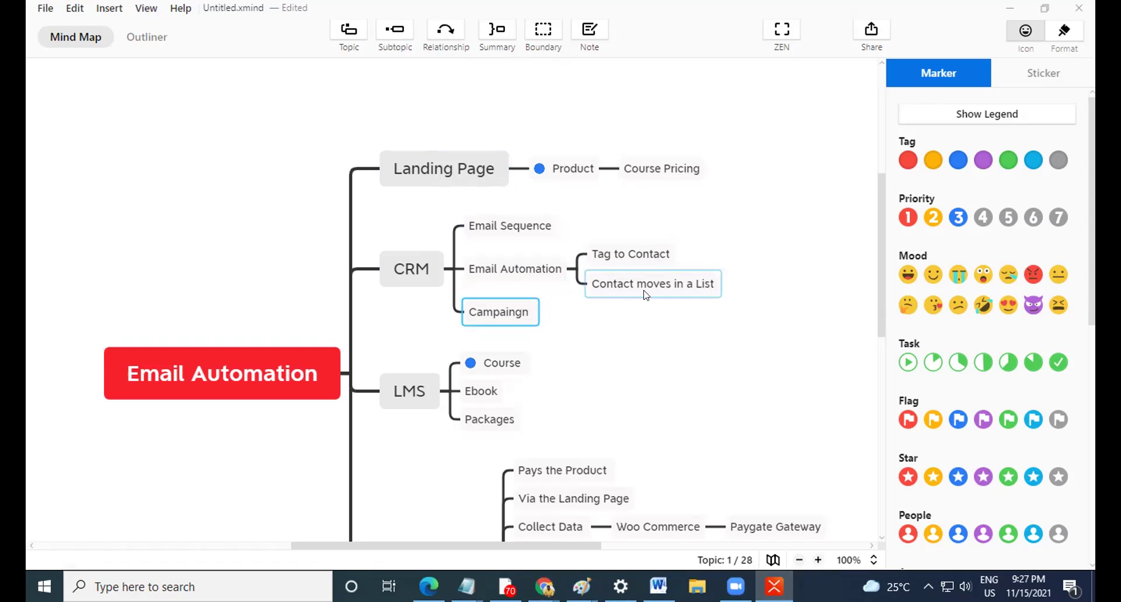
scroll(444, 385, "down", 3)
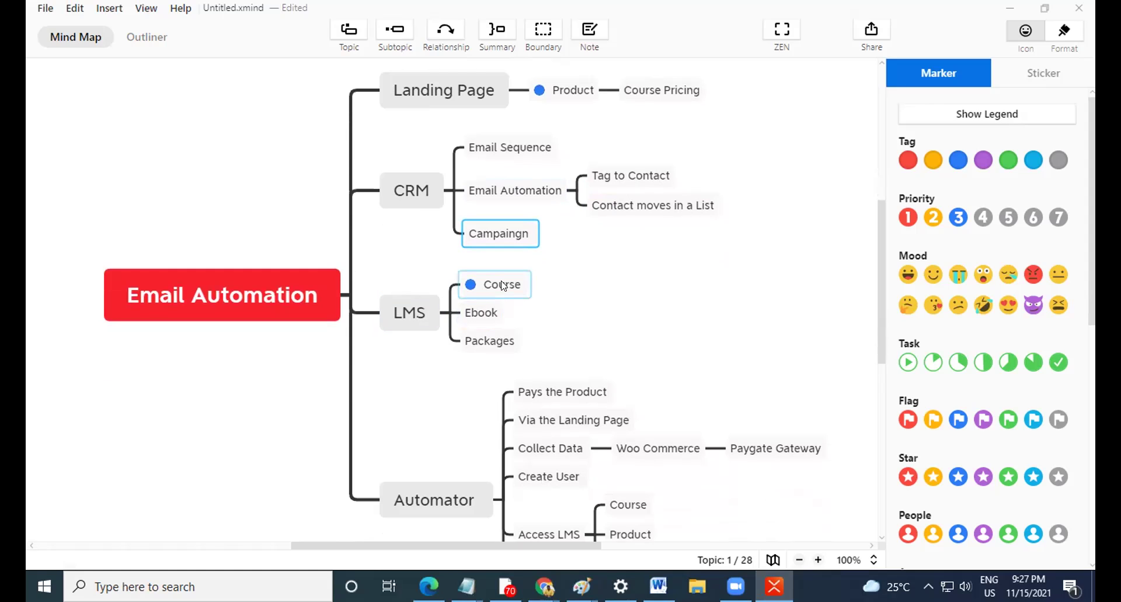
scroll(491, 342, "down", 3)
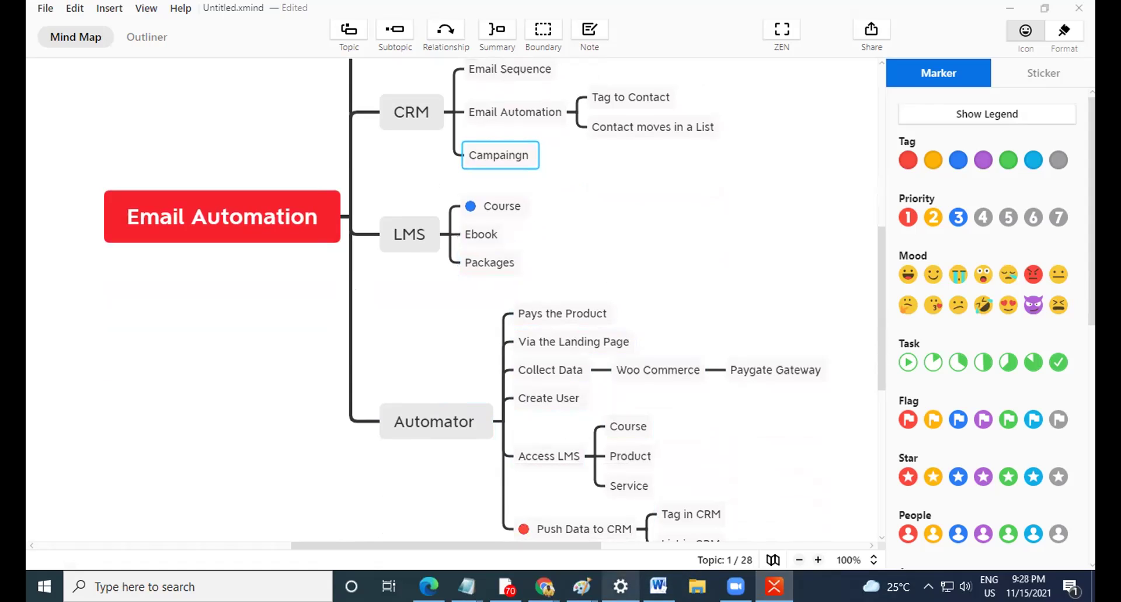
Leave the mind map and open Automator's All recipes list of 8 live recipes.
left_click(1004, 10)
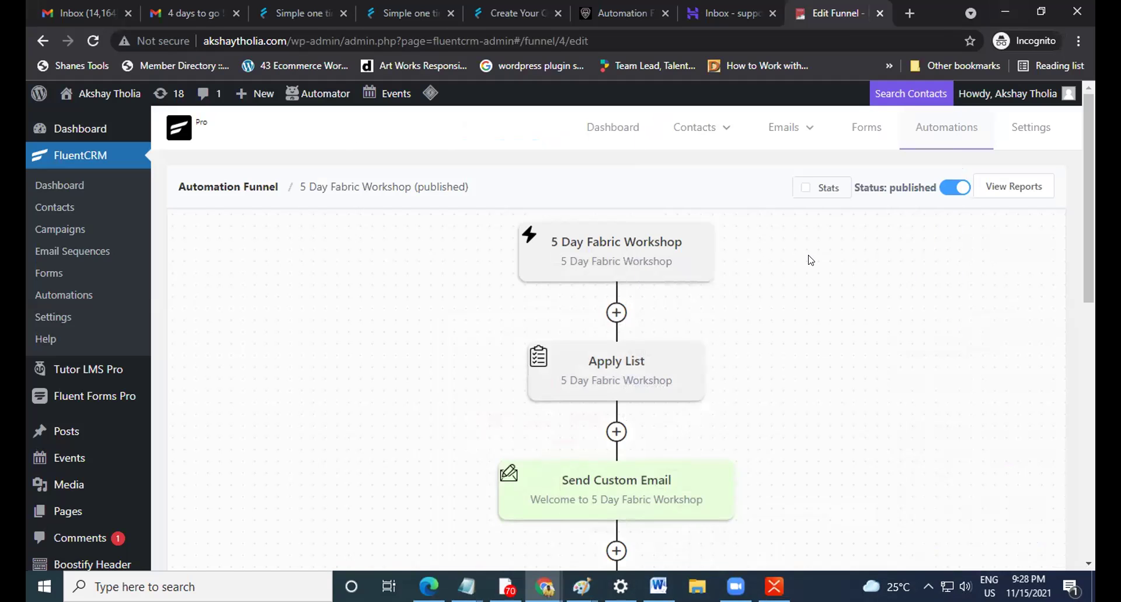
scroll(332, 357, "down", 7)
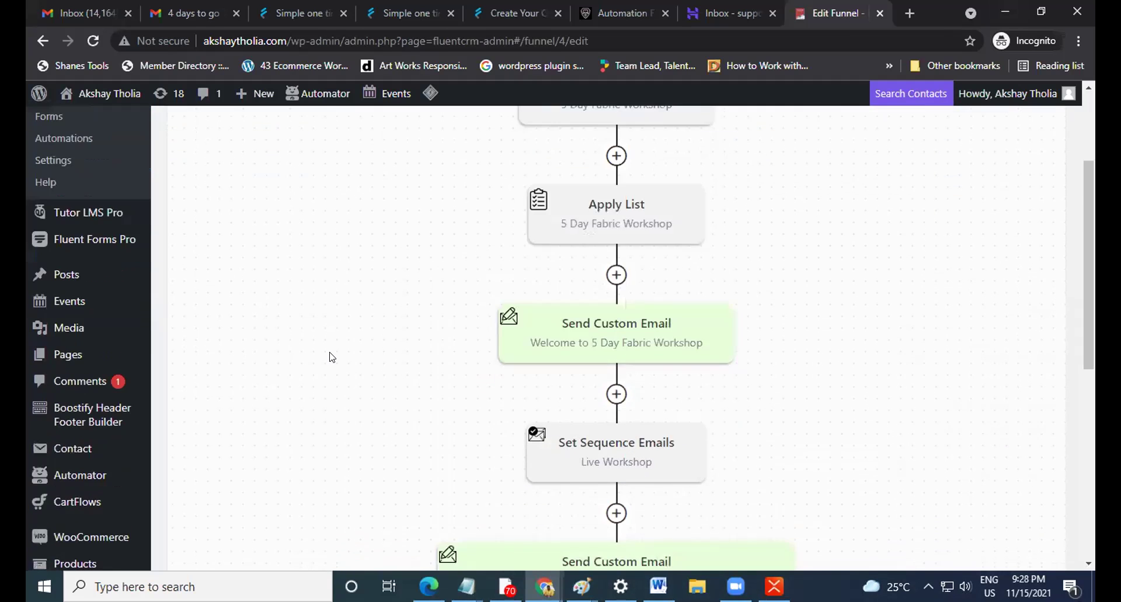
scroll(332, 357, "up", 5)
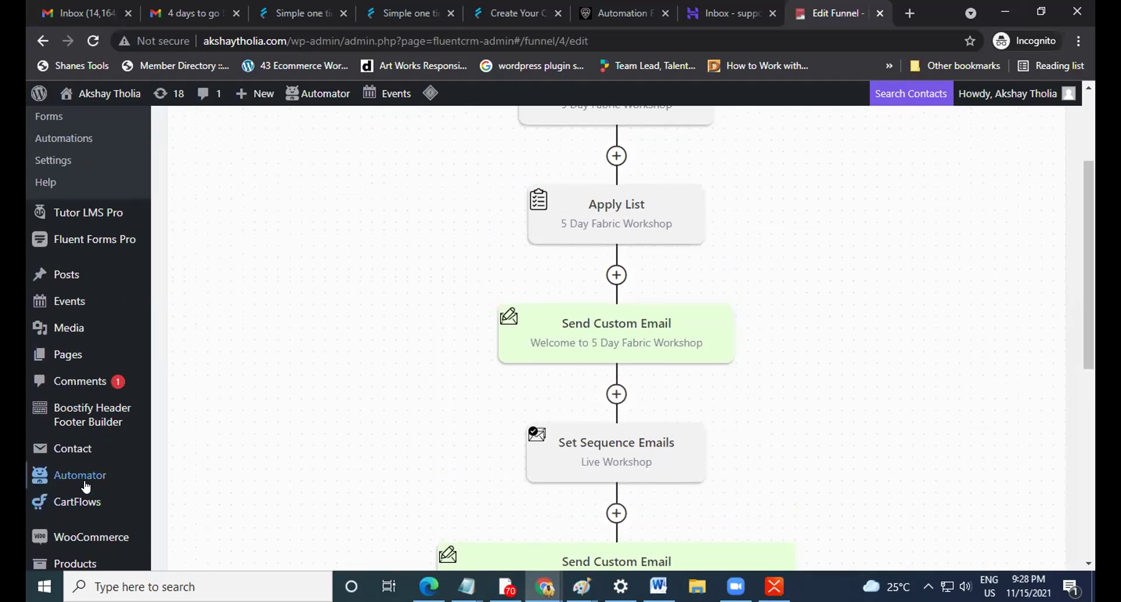
mouse_move(82, 481)
left_click(185, 328)
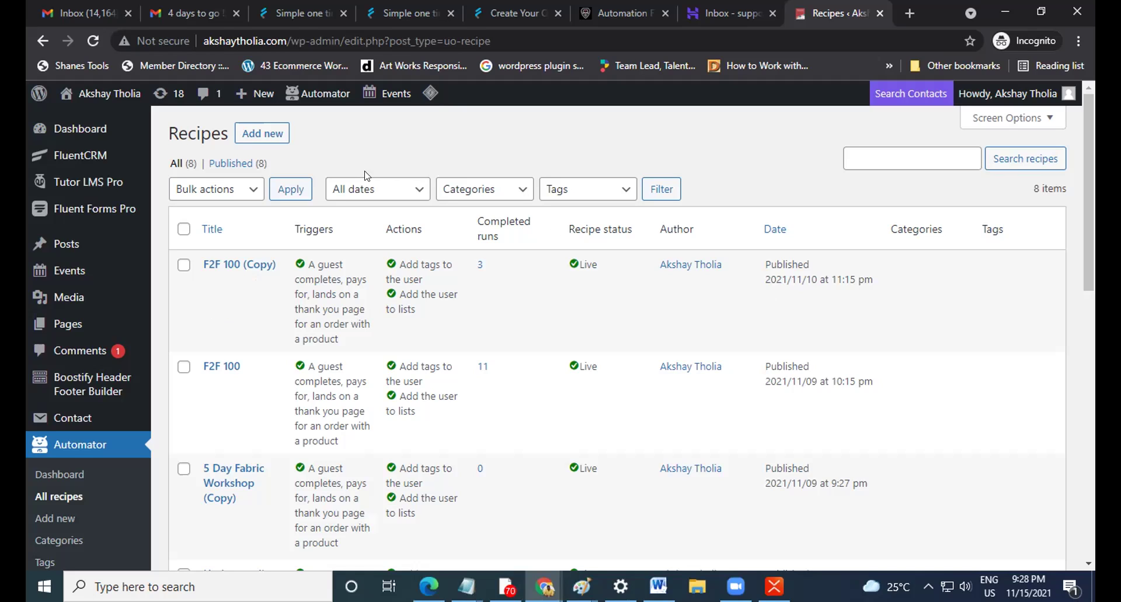
Open Fluent Forms Pro's All Forms list, showing 5 Day Workshop as form ID 3.
mouse_move(94, 211)
left_click(133, 212)
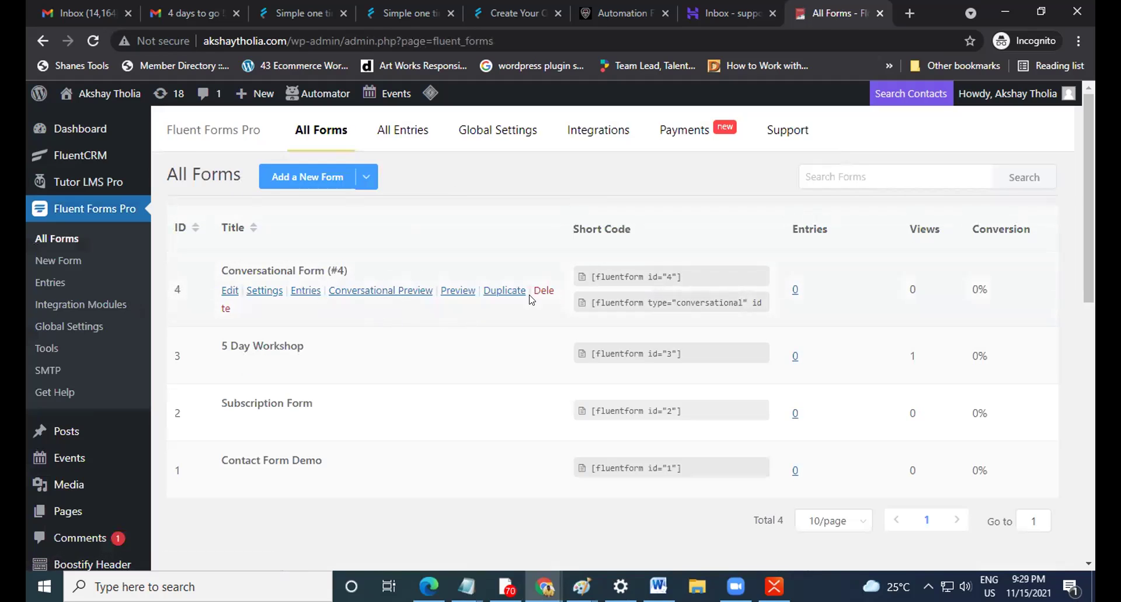
mouse_move(107, 155)
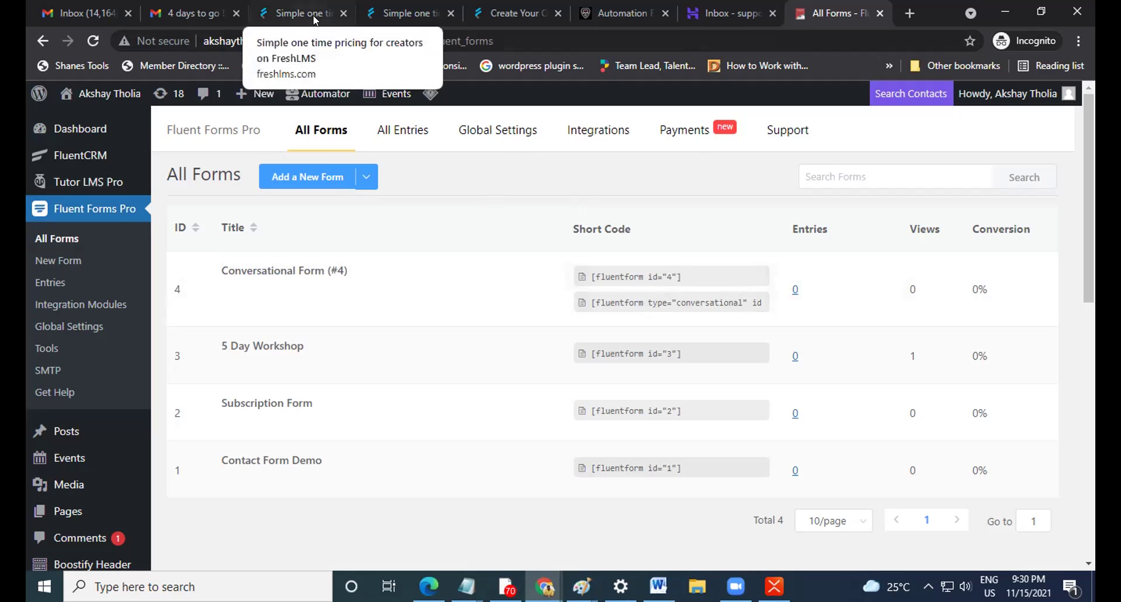
Open the Hackathon sequence under Emails > Email Sequences and scroll through its ten emails.
left_click(619, 19)
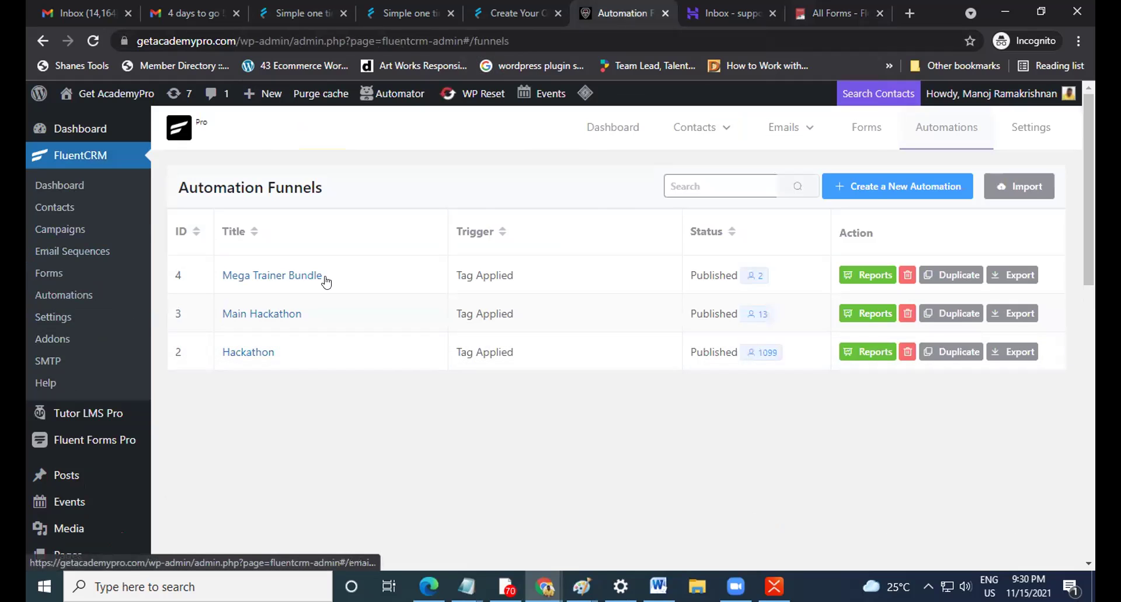
mouse_move(770, 143)
left_click(801, 195)
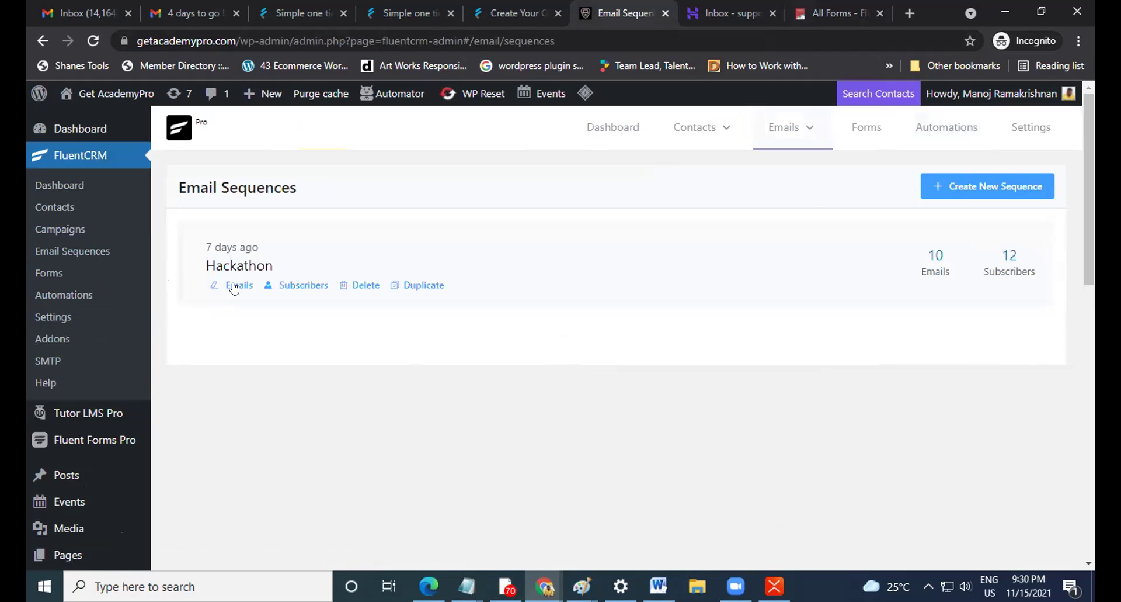
left_click(238, 266)
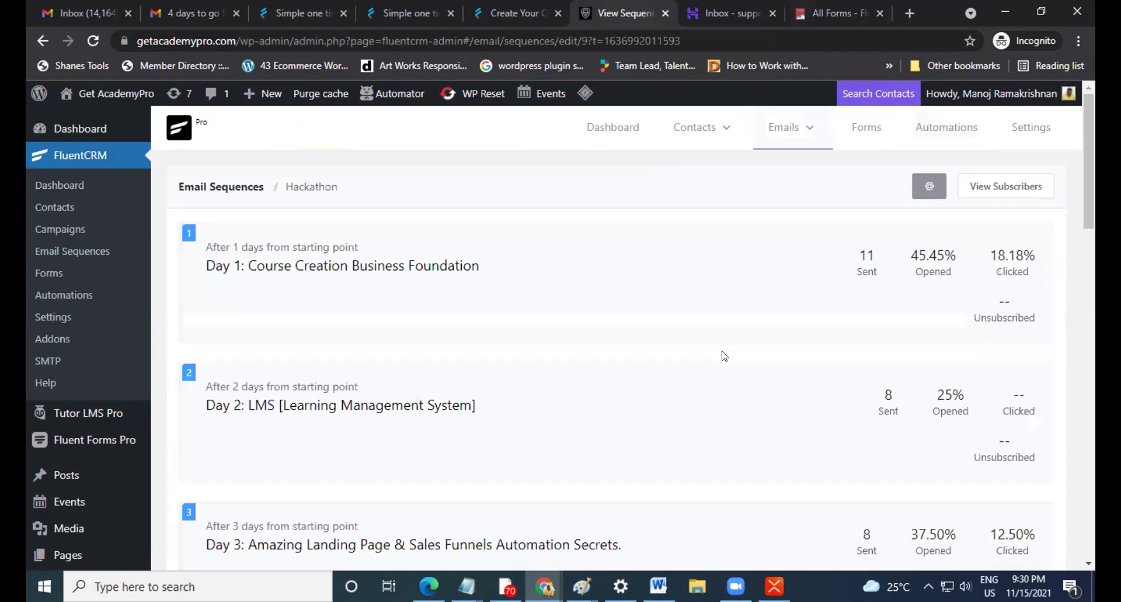
scroll(723, 353, "down", 5)
scroll(725, 355, "down", 10)
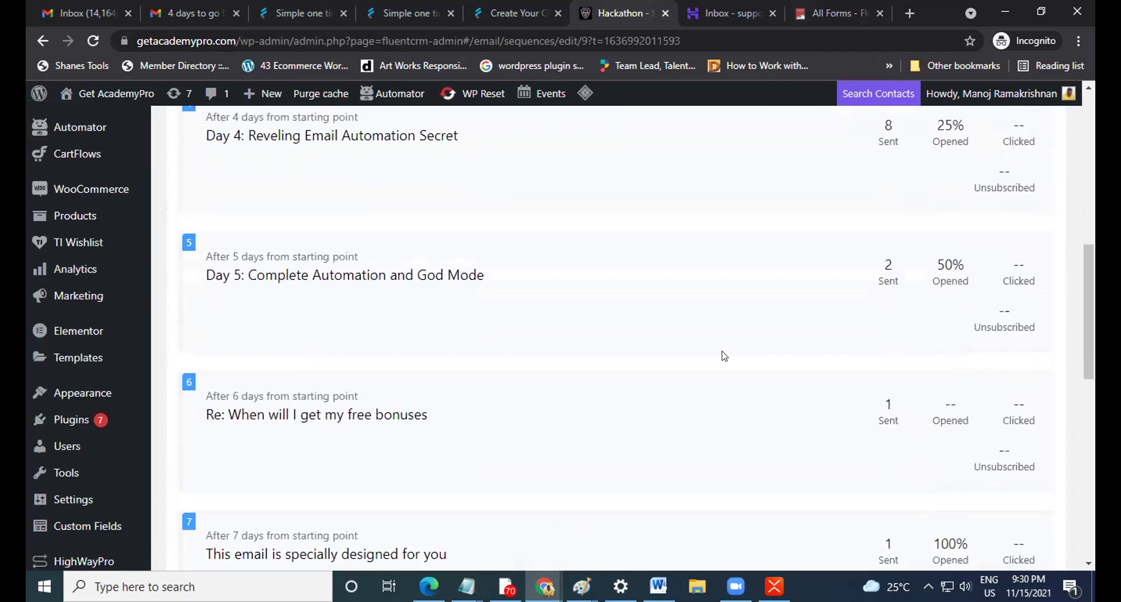
scroll(725, 355, "down", 5)
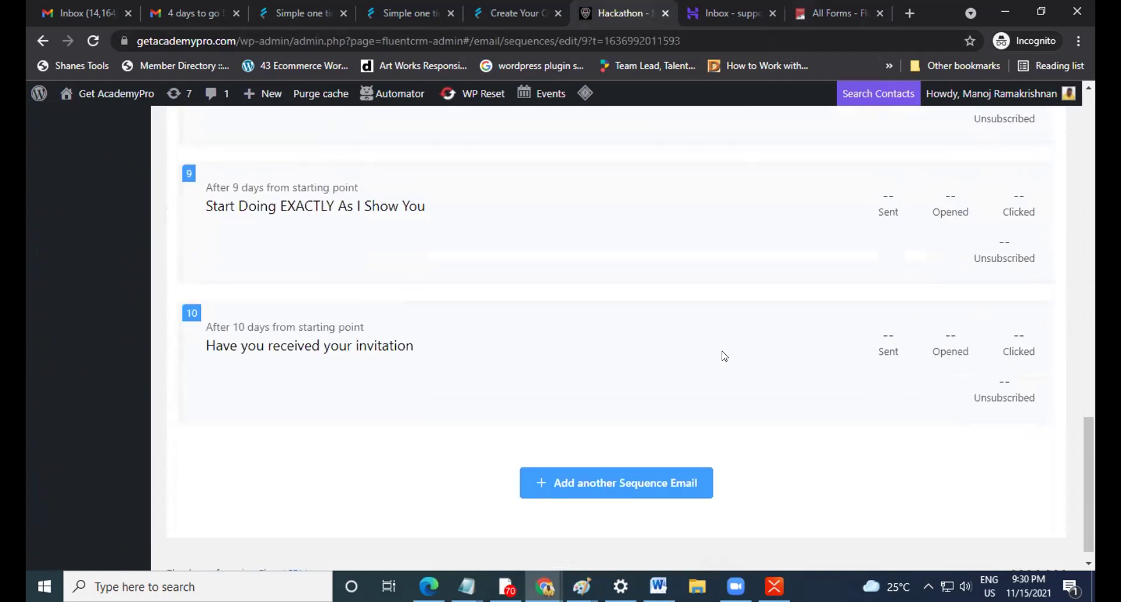
scroll(724, 355, "up", 15)
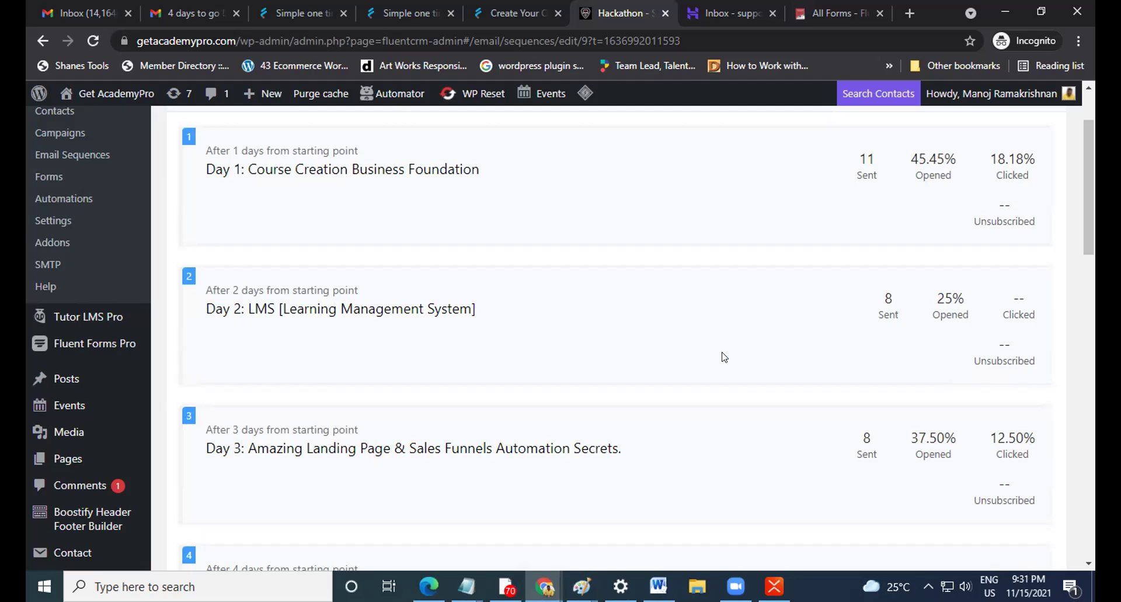
Open WooCommerce's All Products list of 50 items, led by F2F Swatch Set 65 at ₹699.00.
left_click(836, 13)
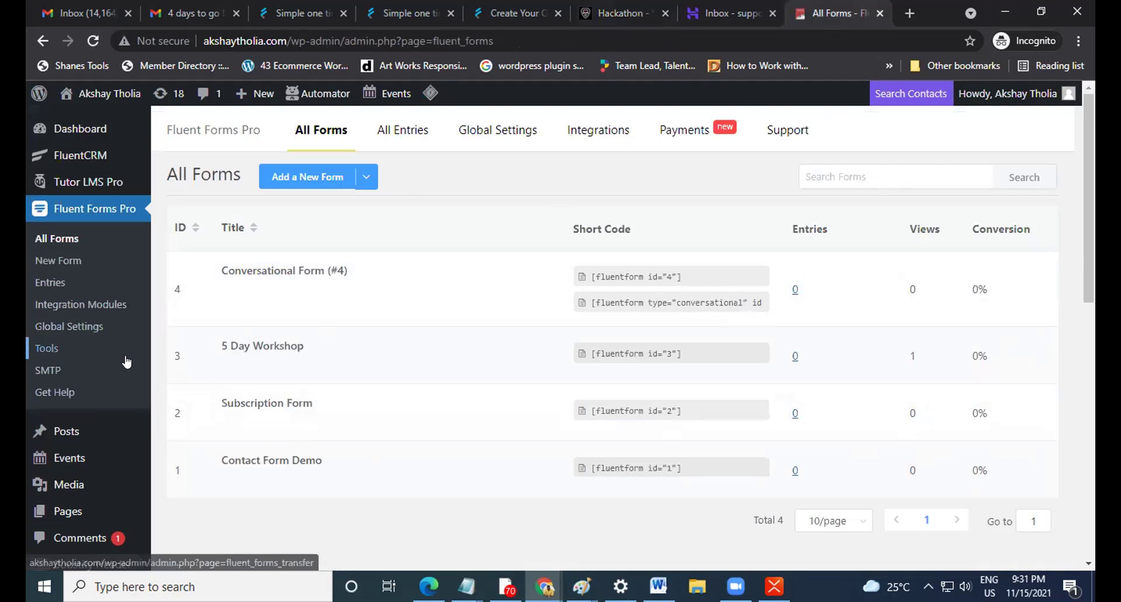
scroll(125, 368, "down", 5)
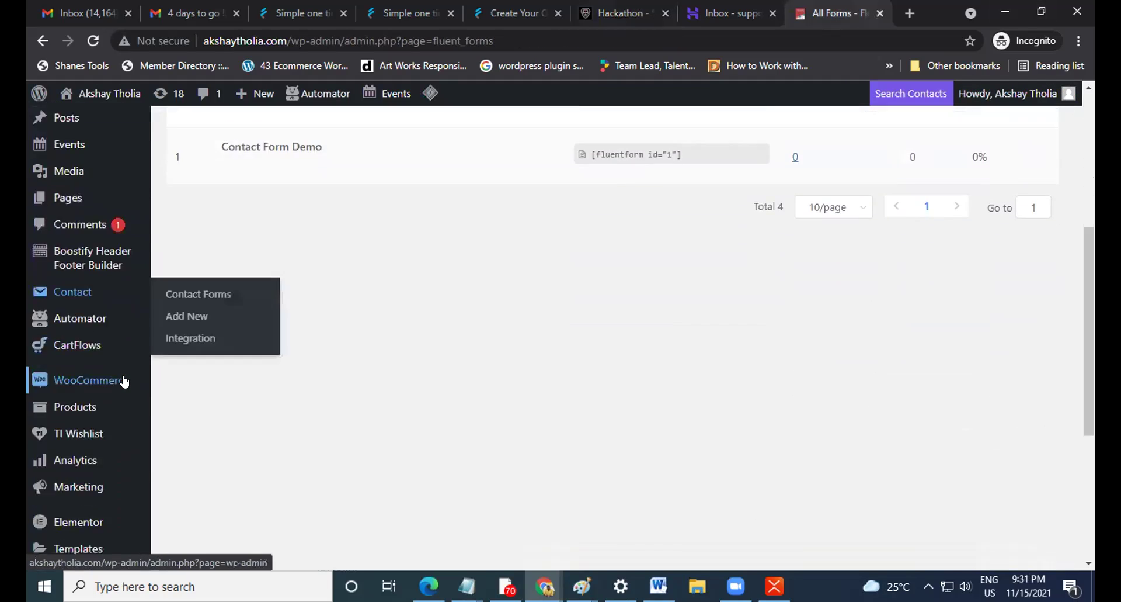
mouse_move(111, 409)
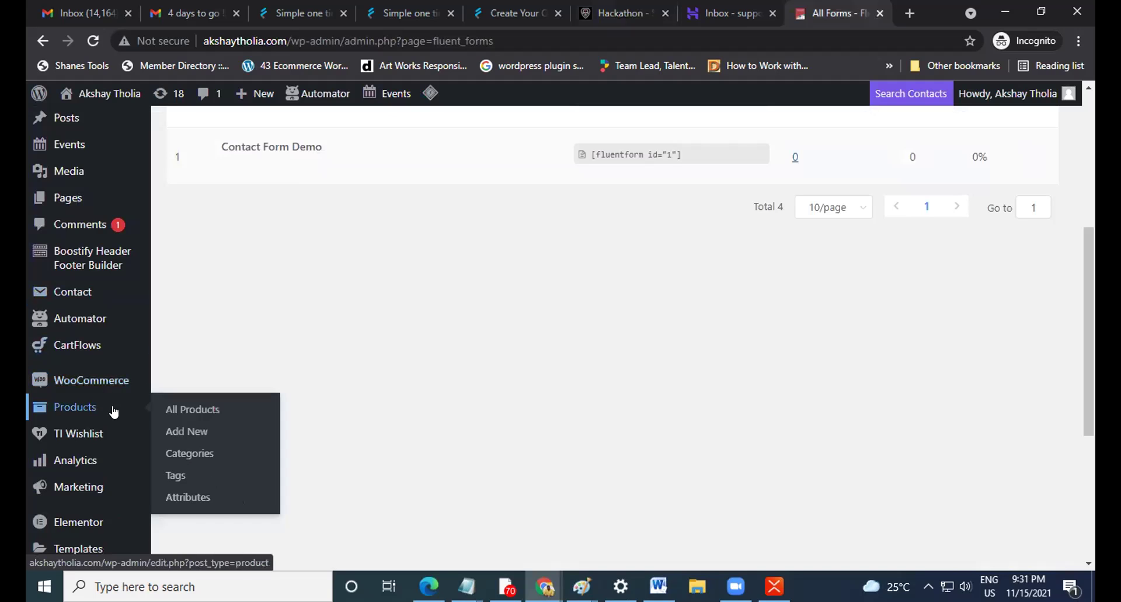
left_click(199, 407)
mouse_move(93, 387)
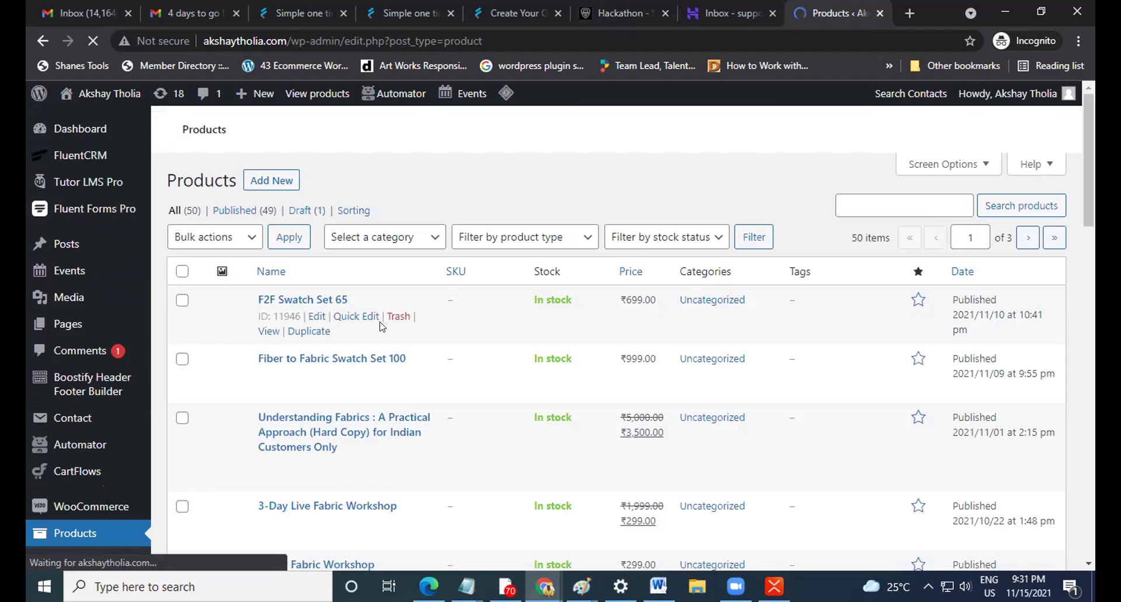
scroll(128, 411, "down", 3)
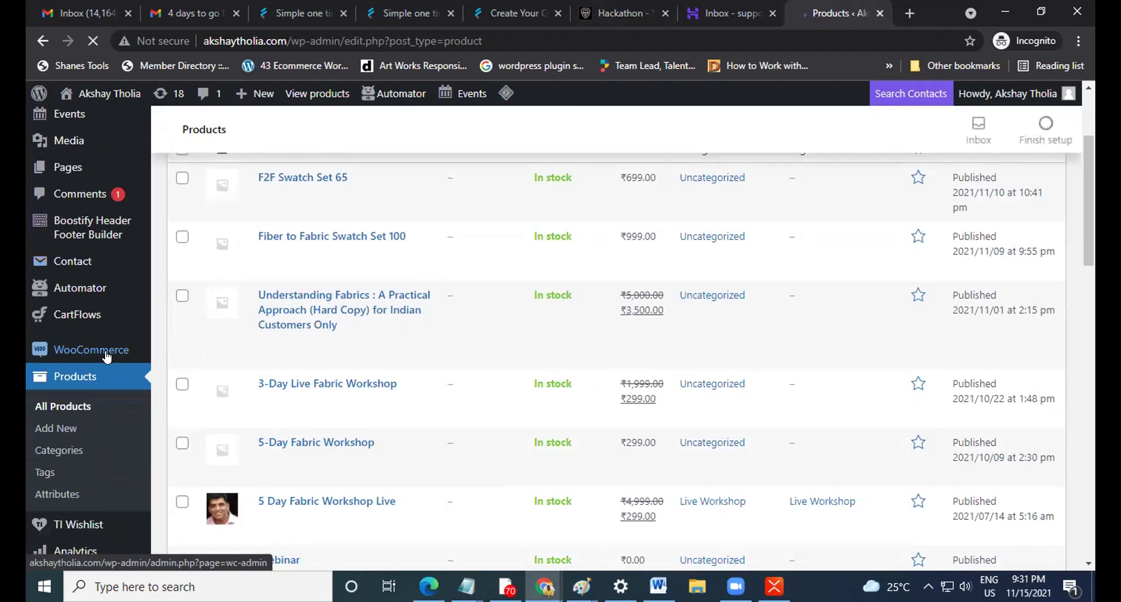
Open WooCommerce Orders and scroll through the 755 orders' dates, statuses and totals.
mouse_move(97, 351)
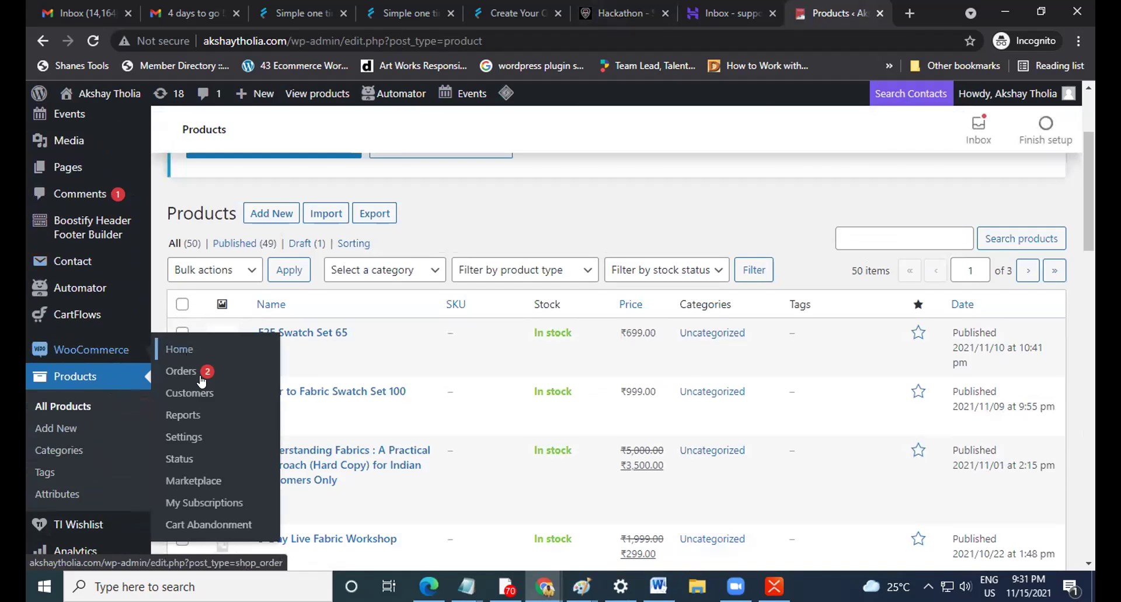
left_click(182, 372)
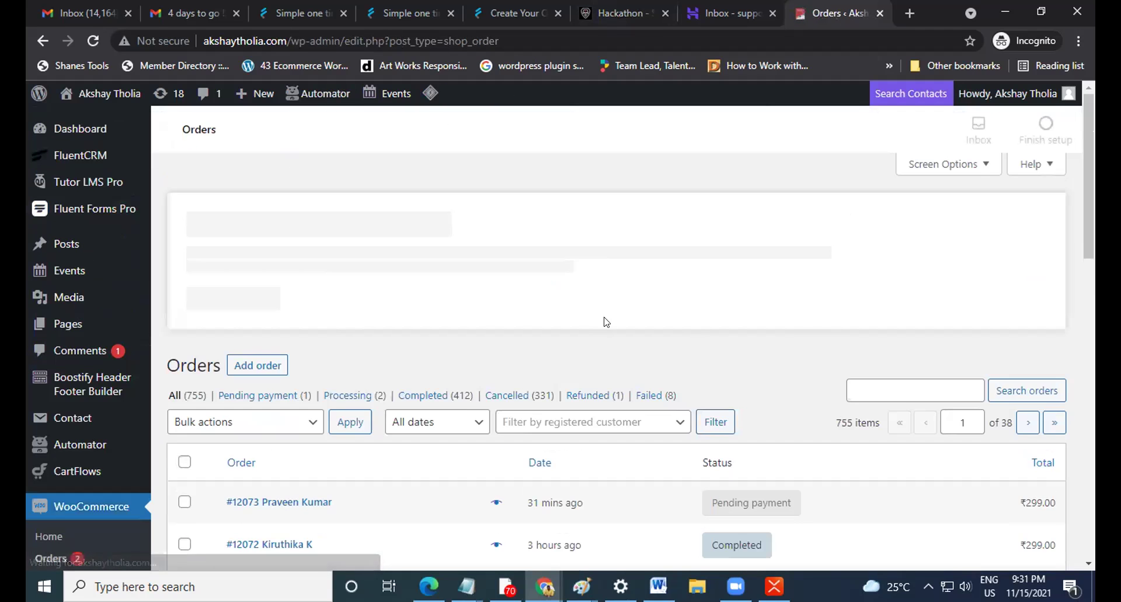
scroll(671, 336, "down", 3)
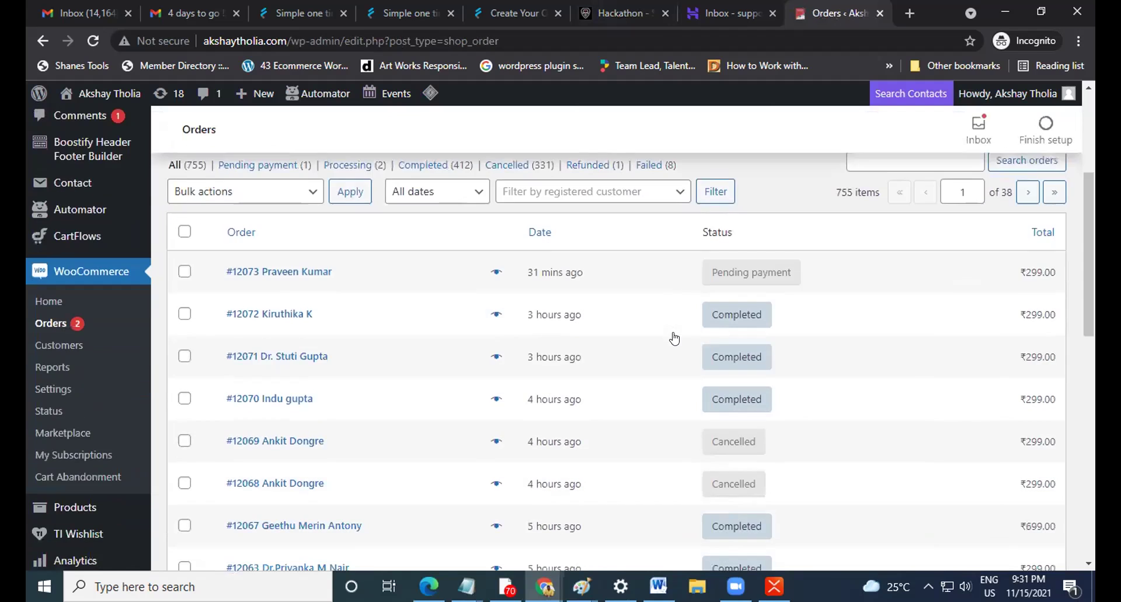
scroll(969, 363, "down", 3)
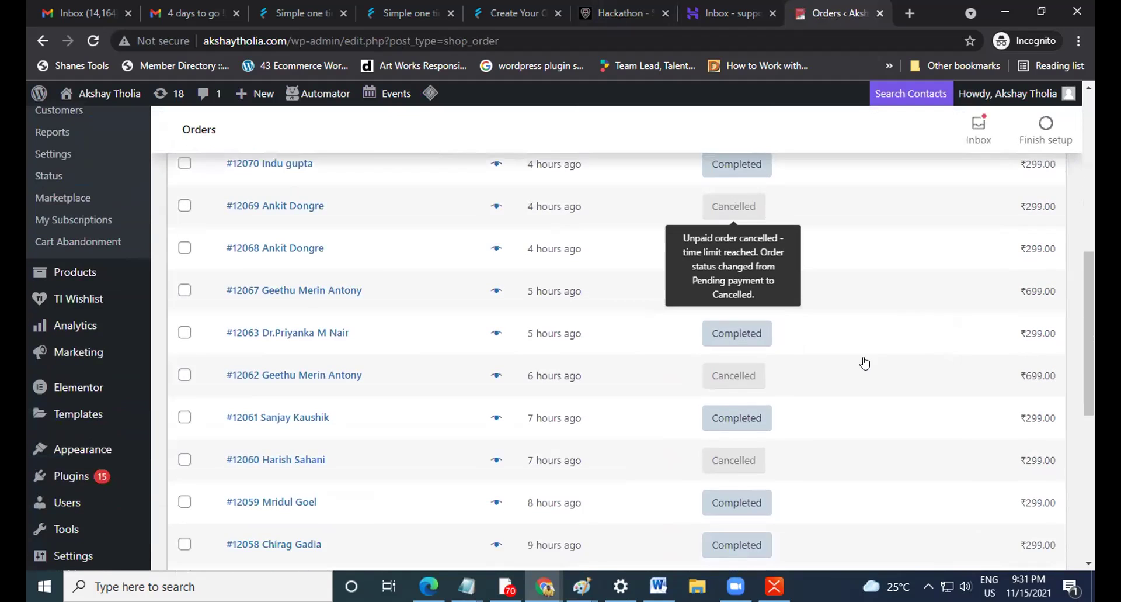
scroll(863, 362, "up", 3)
scroll(862, 362, "down", 4)
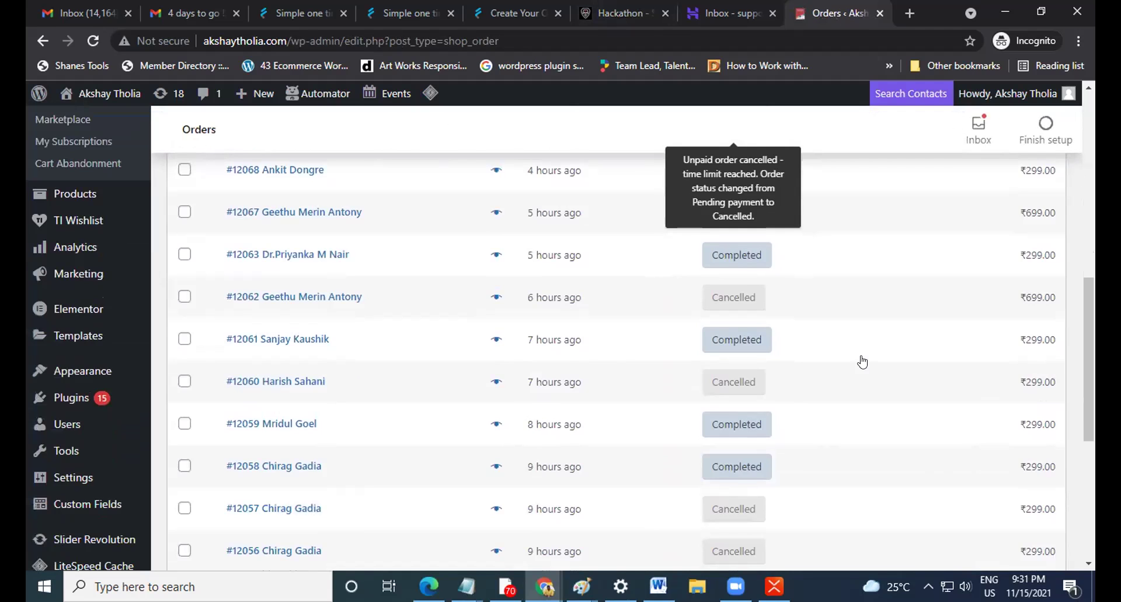
scroll(862, 362, "down", 6)
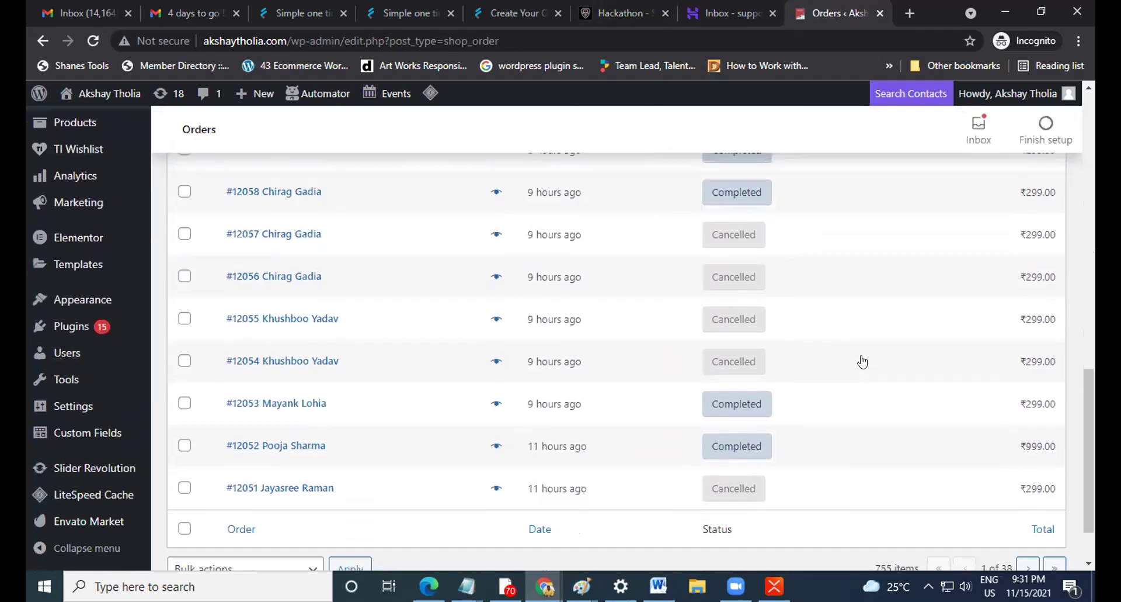
scroll(863, 362, "up", 10)
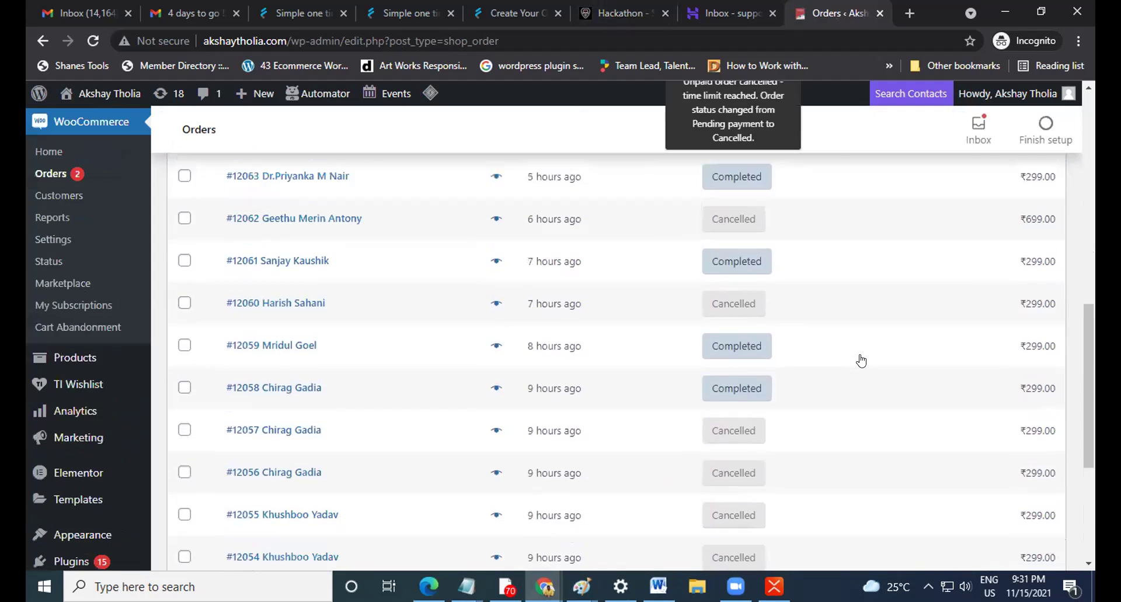
scroll(862, 360, "up", 4)
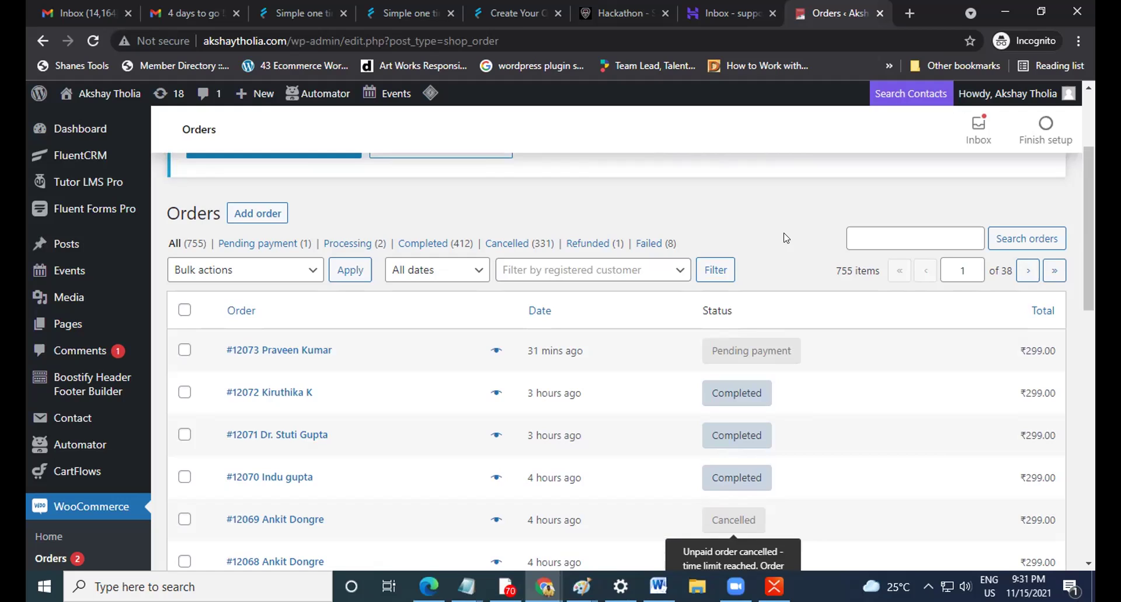
scroll(786, 237, "up", 3)
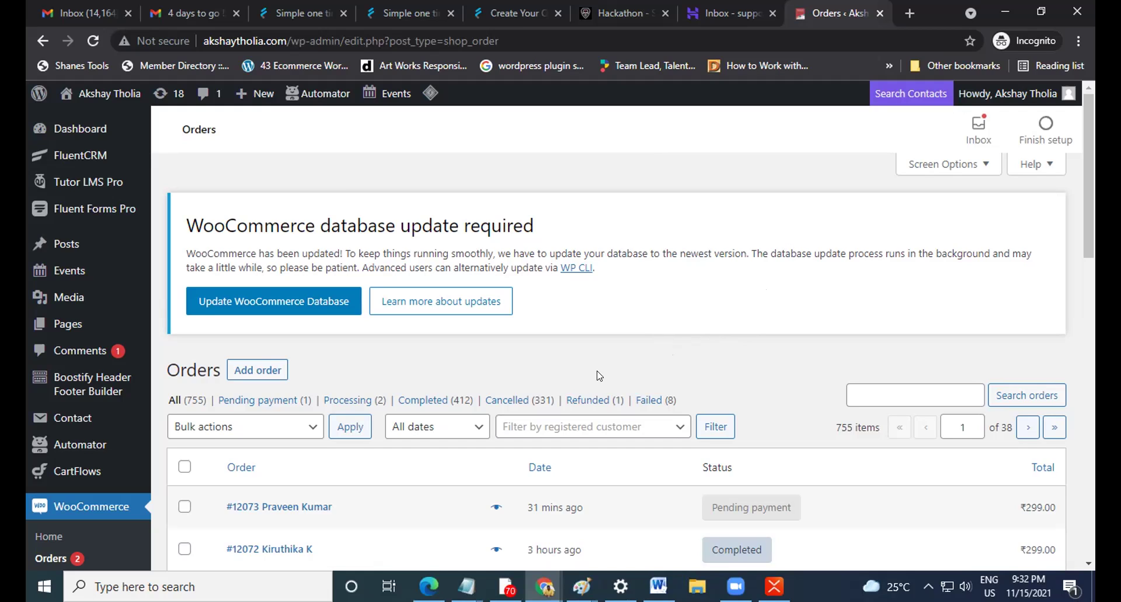
Return to XMind's Email Automation map and select the Course topic under LMS.
left_click(775, 586)
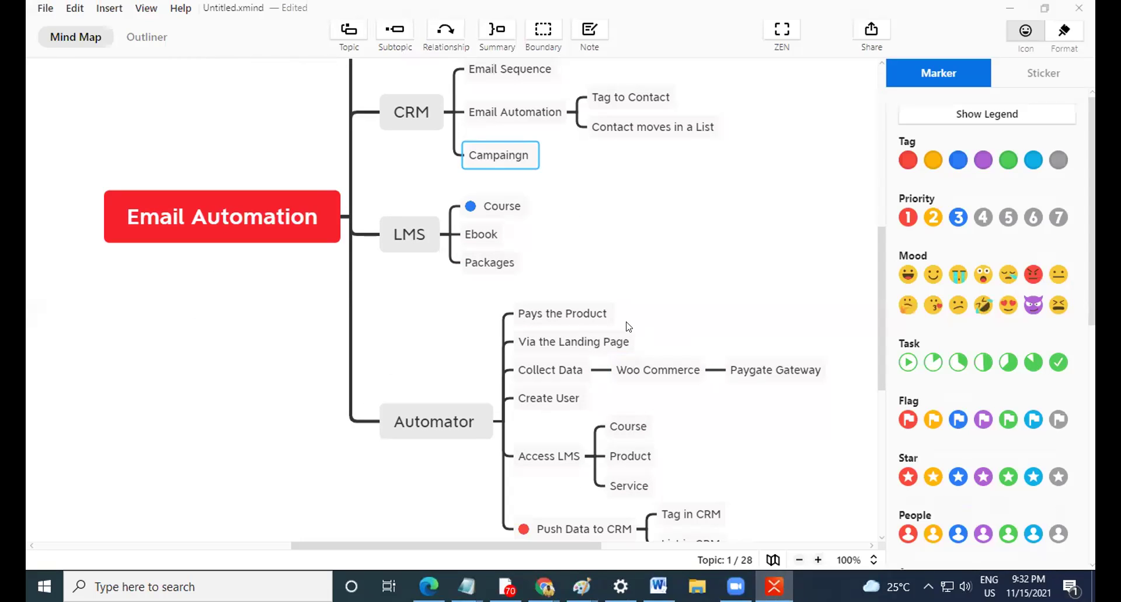
scroll(534, 270, "up", 2)
scroll(533, 269, "up", 4)
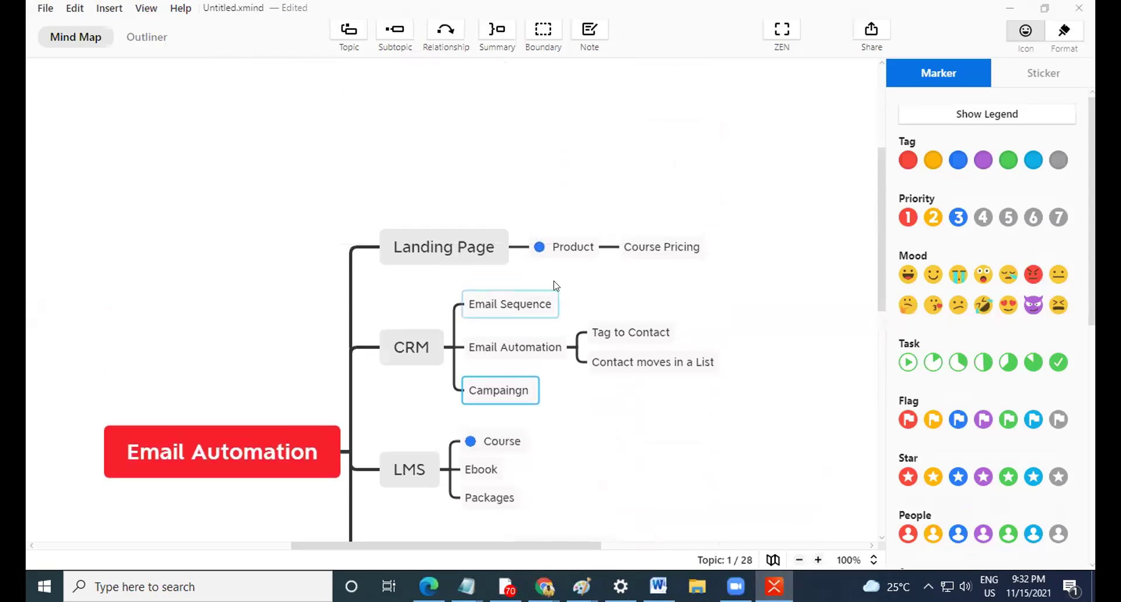
left_click(506, 448)
scroll(495, 463, "down", 6)
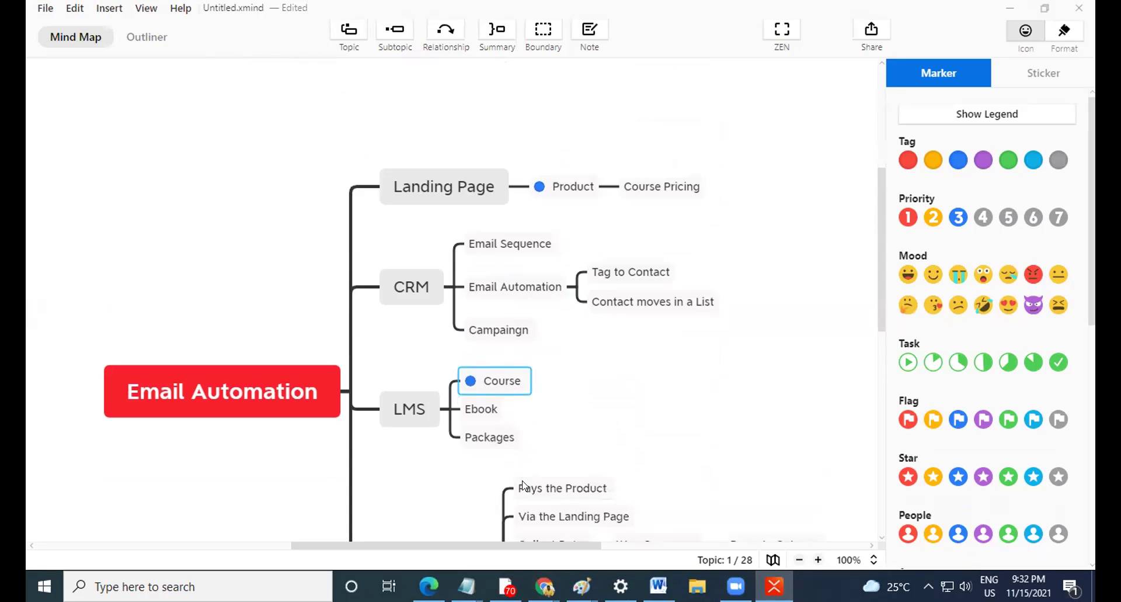
scroll(502, 397, "up", 2)
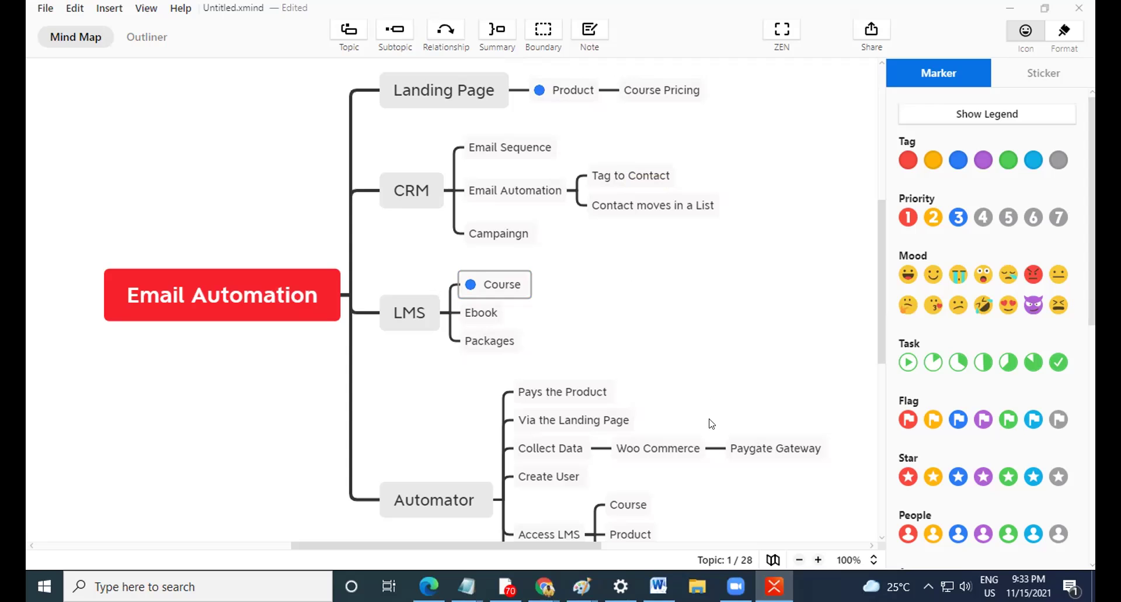
Switch from XMind's Email Automation mind map to the WhatsApp desktop app.
left_click(505, 586)
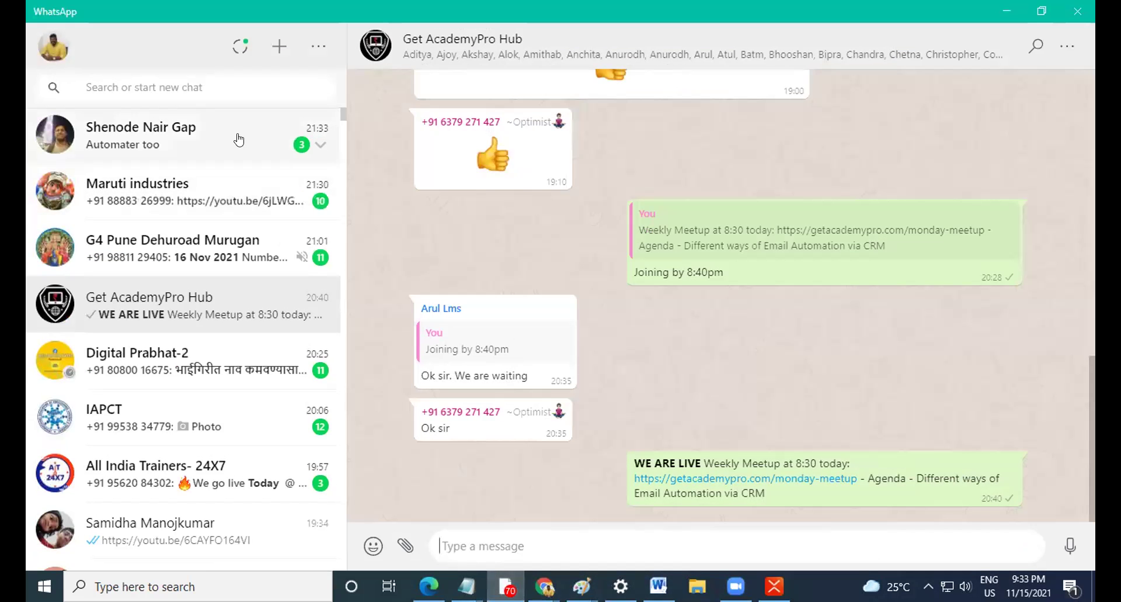
Read the chat with three unread messages, then minimize WhatsApp.
left_click(205, 136)
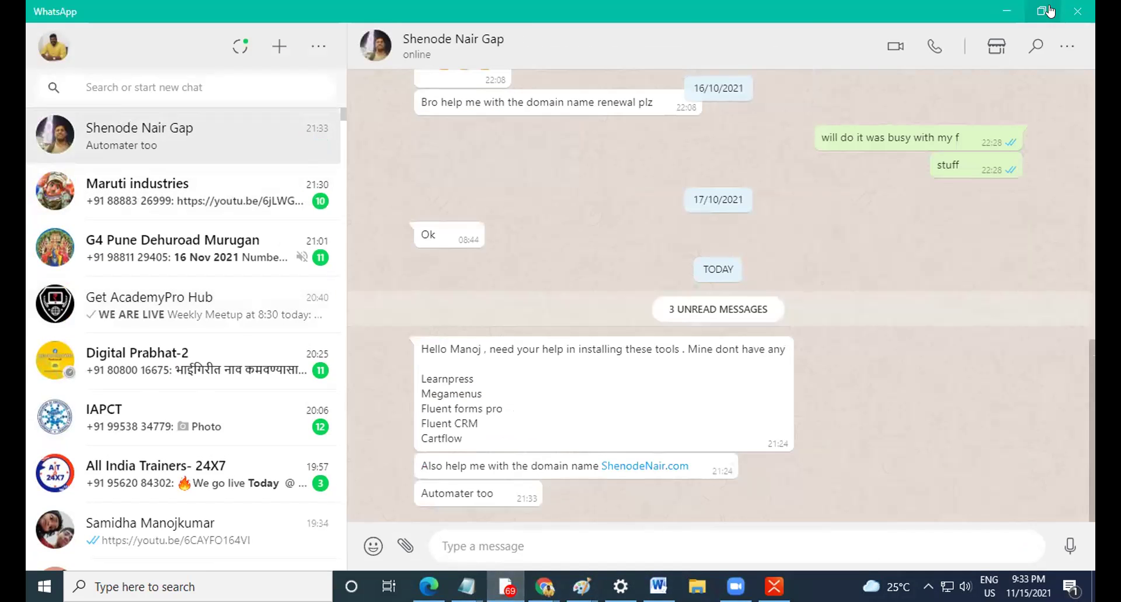
left_click(1001, 14)
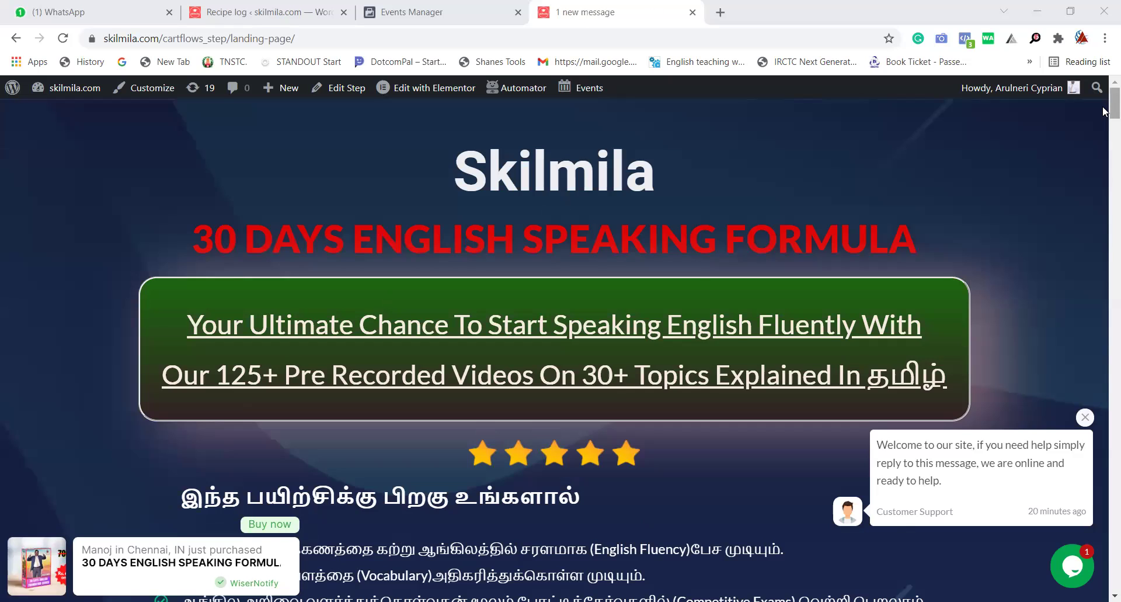
Scroll the 30 DAYS ENGLISH SPEAKING FORMULA page through price, offers and eight FREE bonus e-books.
scroll(1104, 155, "down", 8)
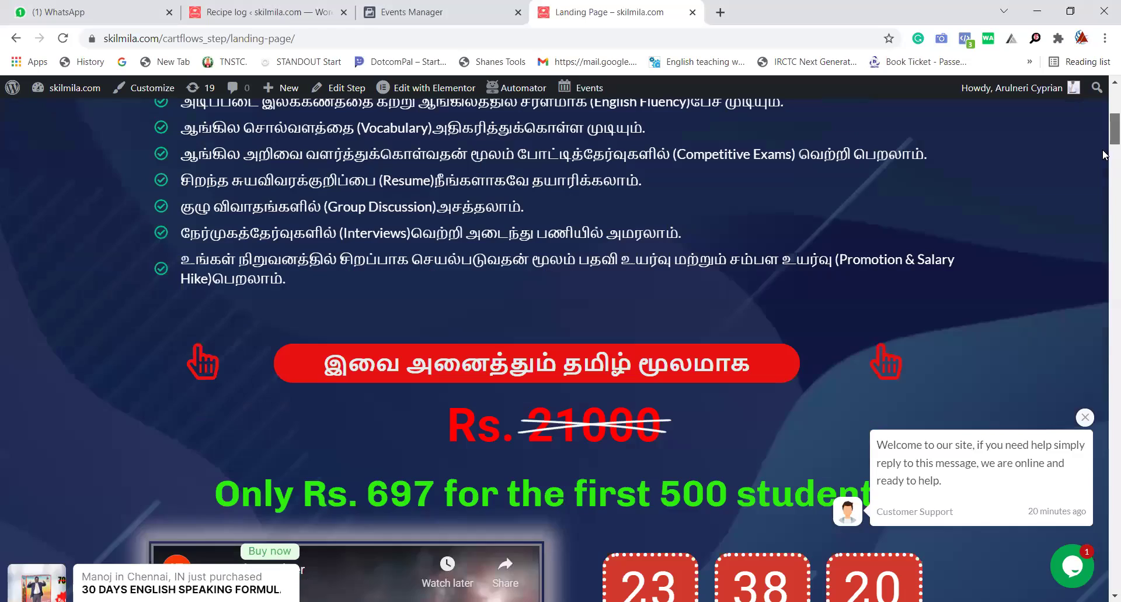
scroll(1104, 153, "down", 7)
scroll(1104, 157, "up", 4)
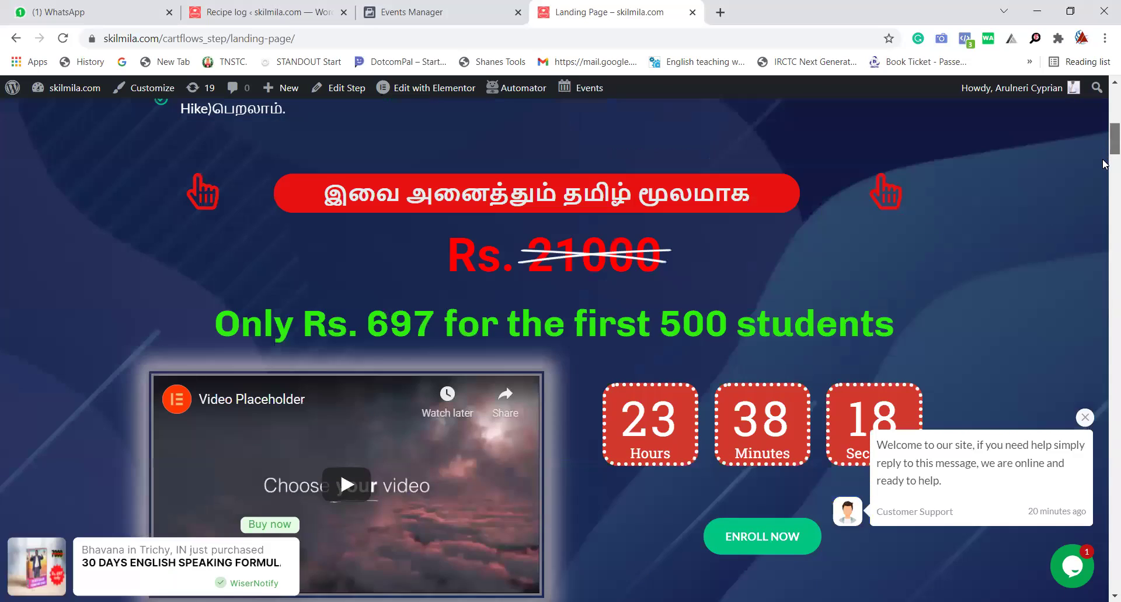
scroll(1104, 164, "down", 7)
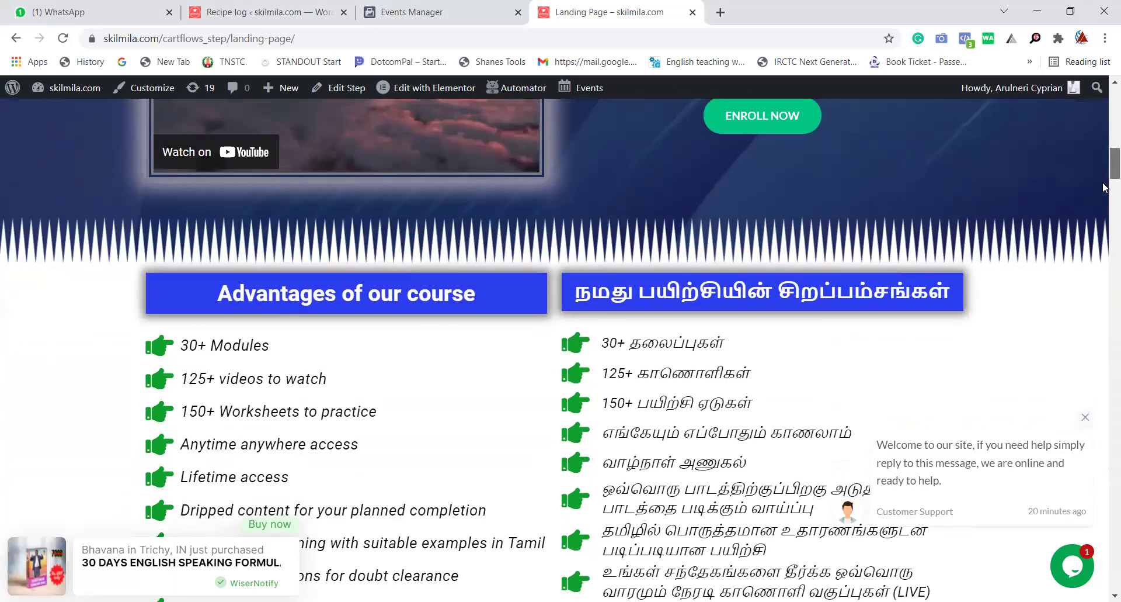
scroll(1103, 187, "down", 10)
scroll(1103, 216, "down", 2)
scroll(1104, 229, "down", 4)
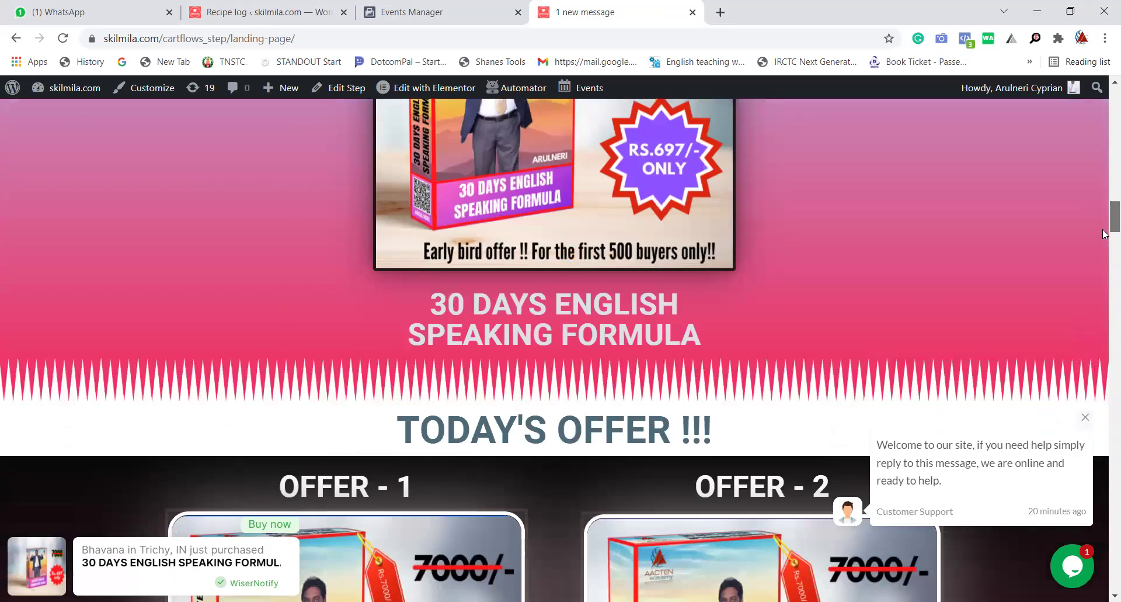
scroll(1103, 250, "down", 2)
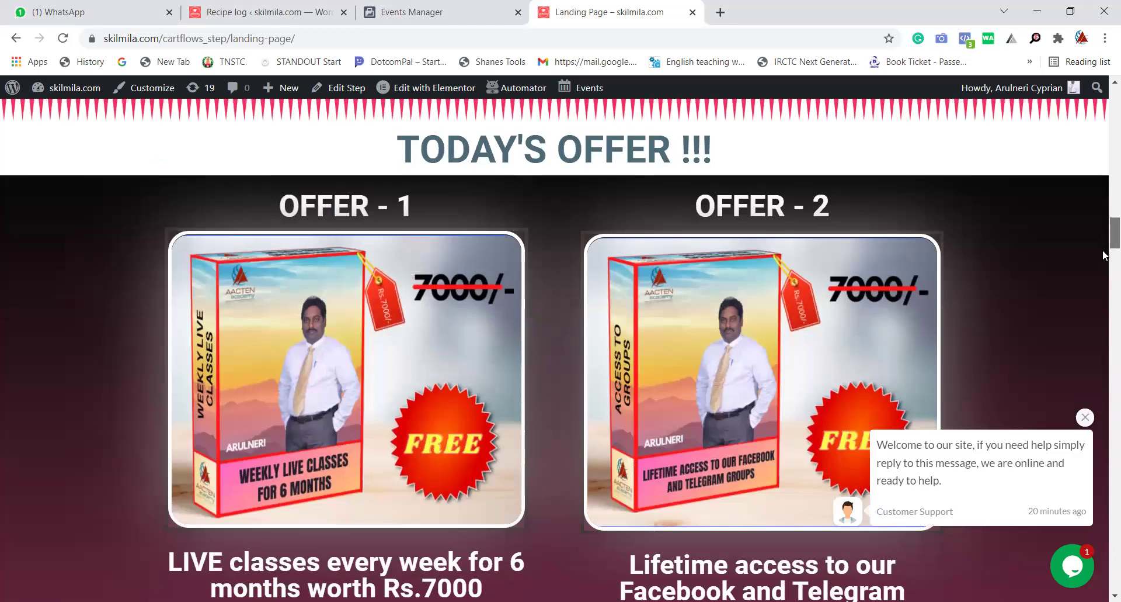
scroll(1104, 261, "down", 12)
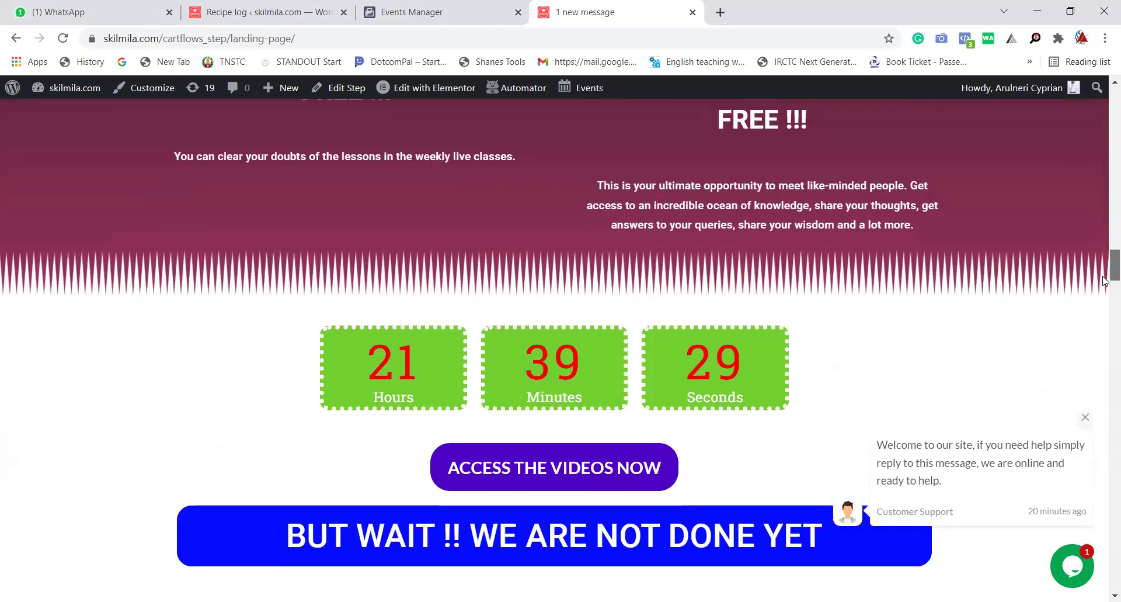
scroll(1104, 286, "down", 4)
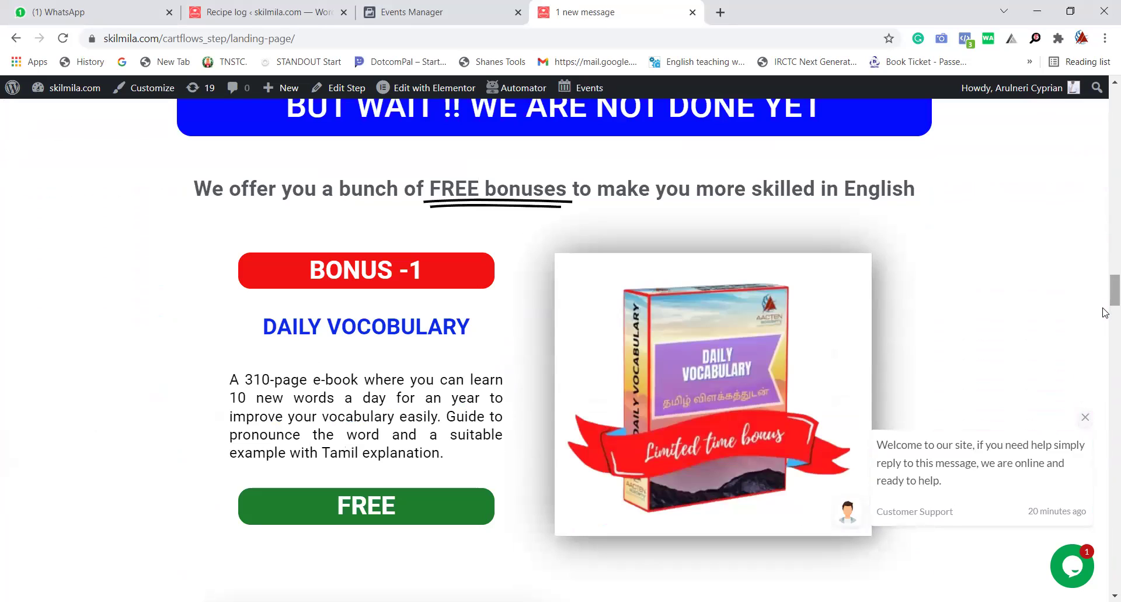
scroll(1104, 304, "down", 5)
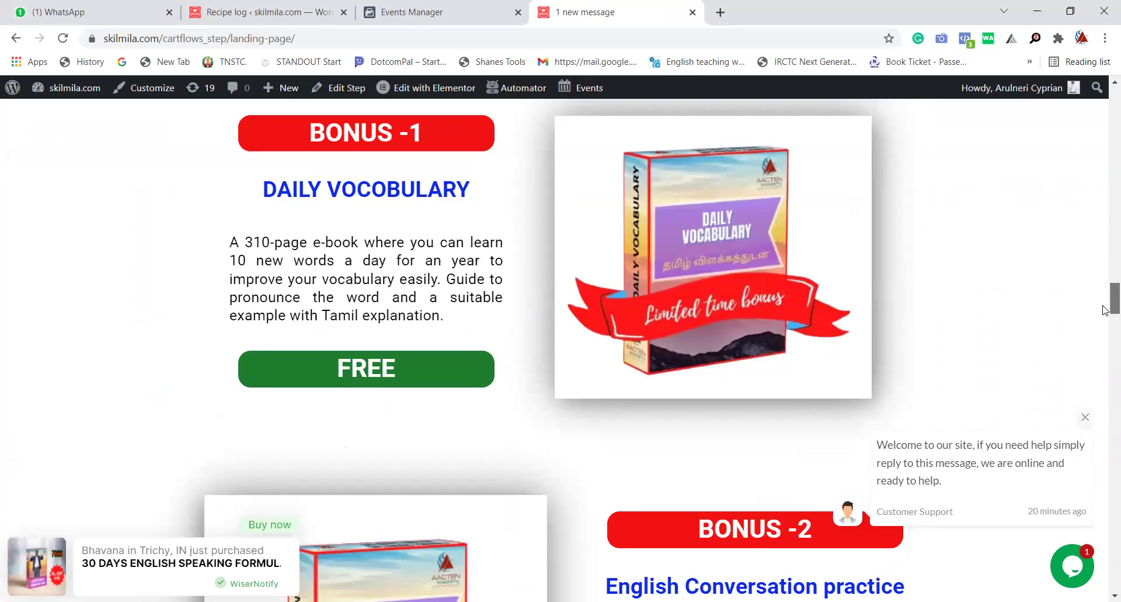
scroll(1105, 323, "down", 5)
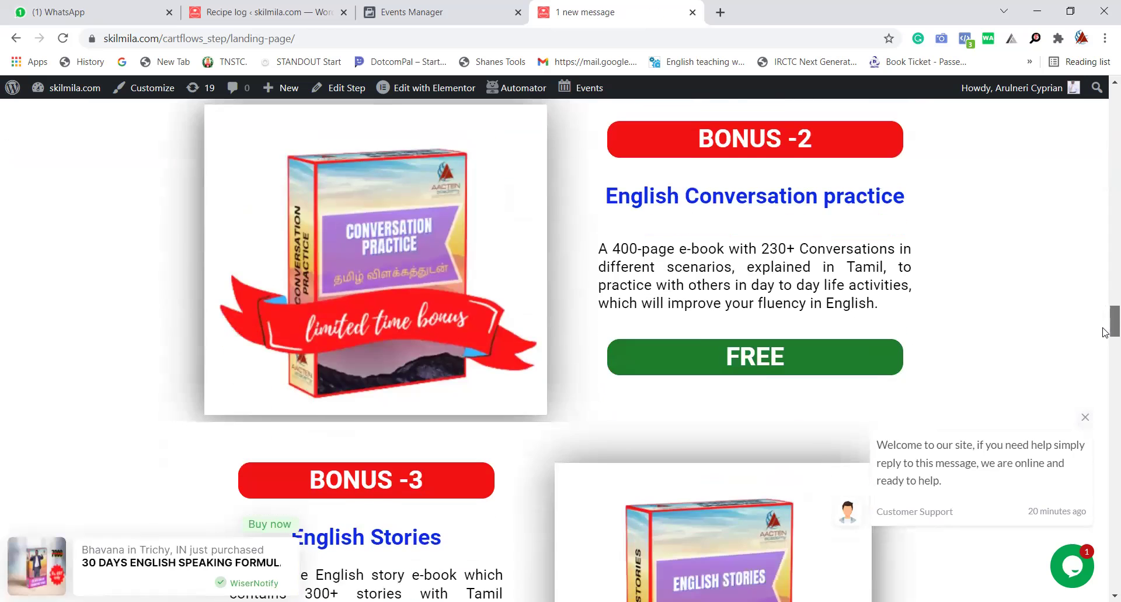
scroll(1105, 339, "down", 8)
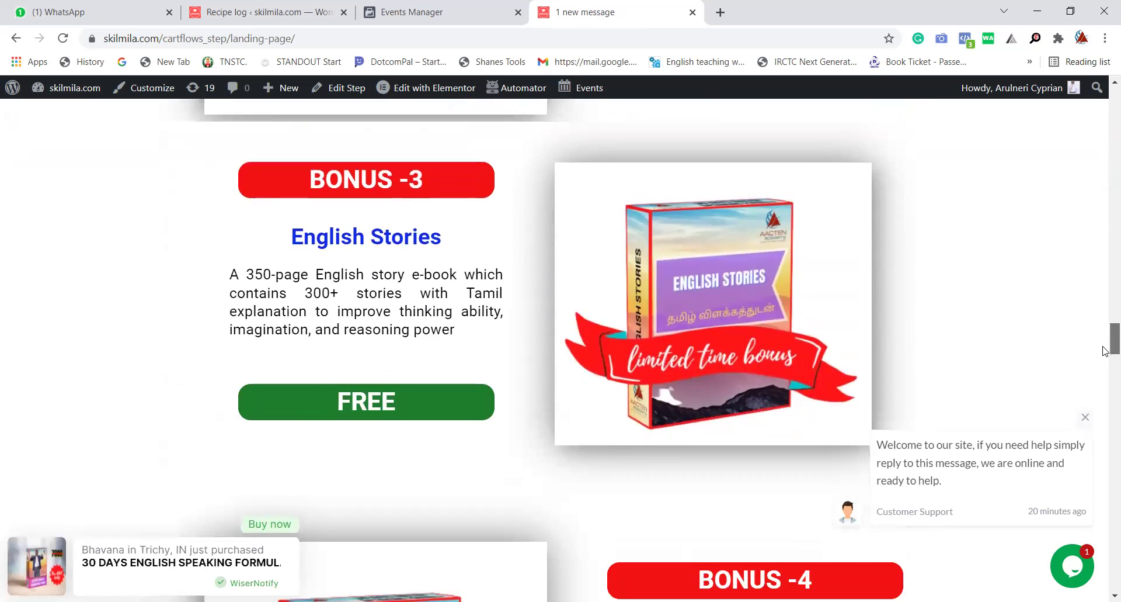
left_click_drag(1106, 371, 616, 216)
scroll(616, 216, "down", 1)
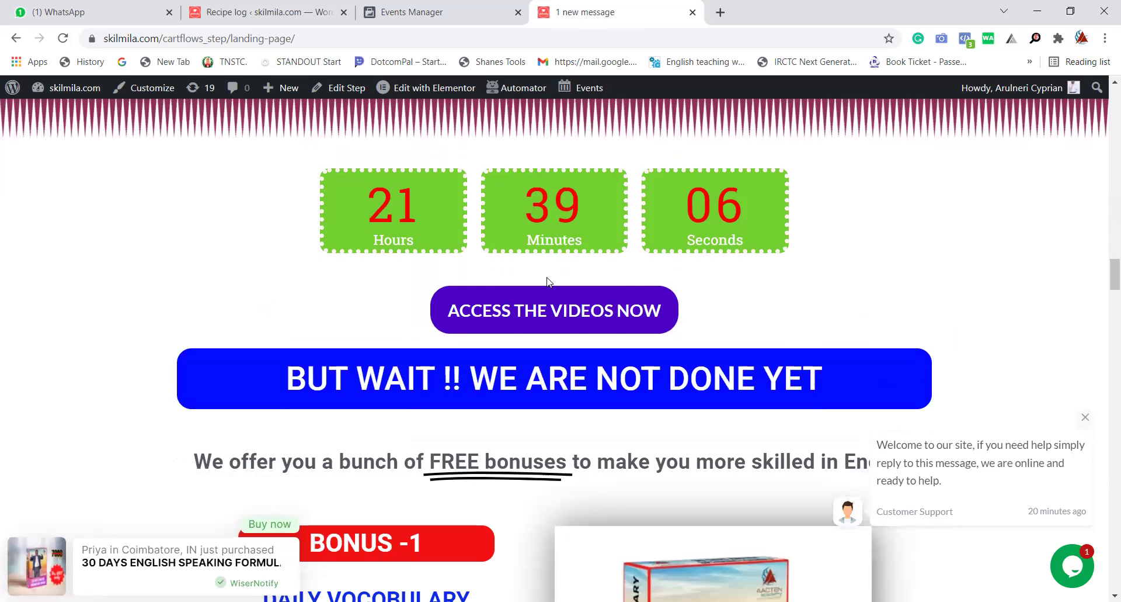
Review the ₹697.00 course checkout from ACCESS THE VIDEOS NOW, then return to the landing page.
left_click(547, 319)
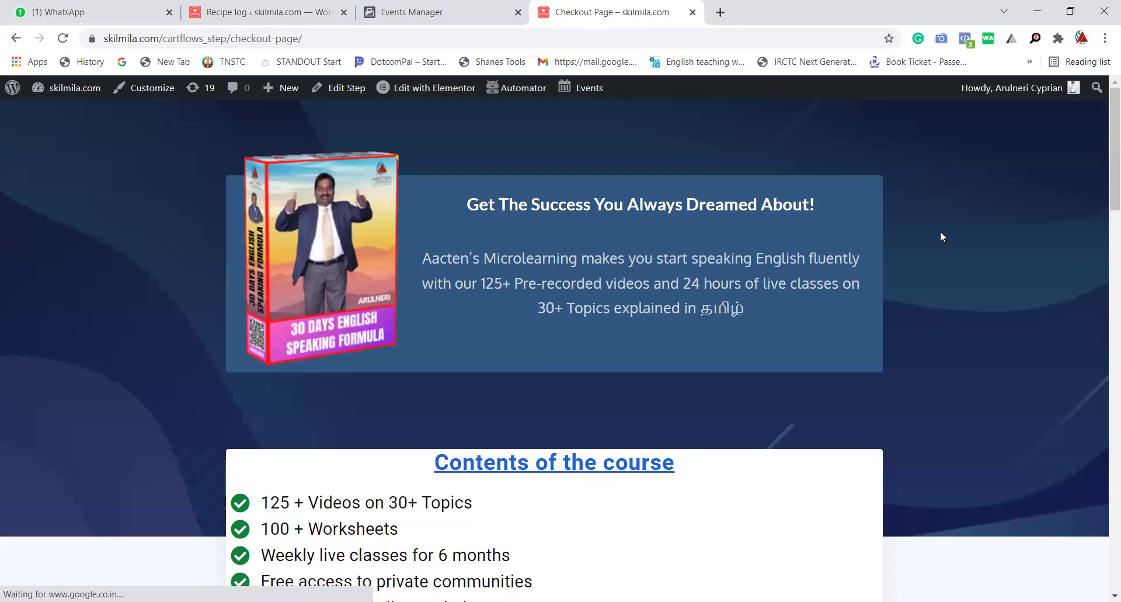
left_click_drag(1103, 184, 1104, 222)
scroll(718, 117, "up", 10)
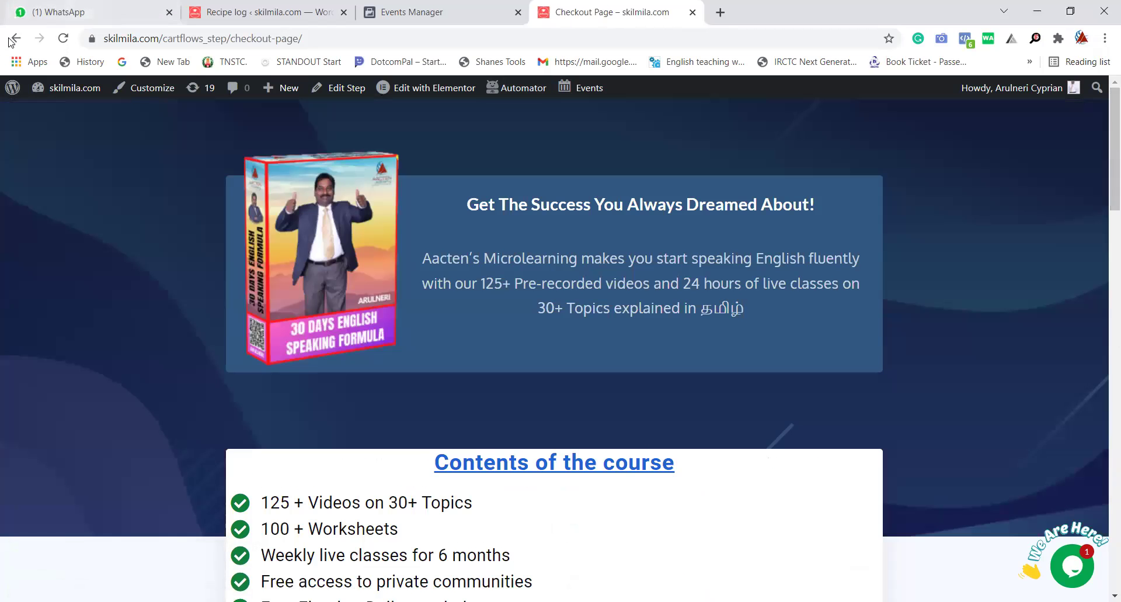
left_click(15, 39)
left_click(16, 39)
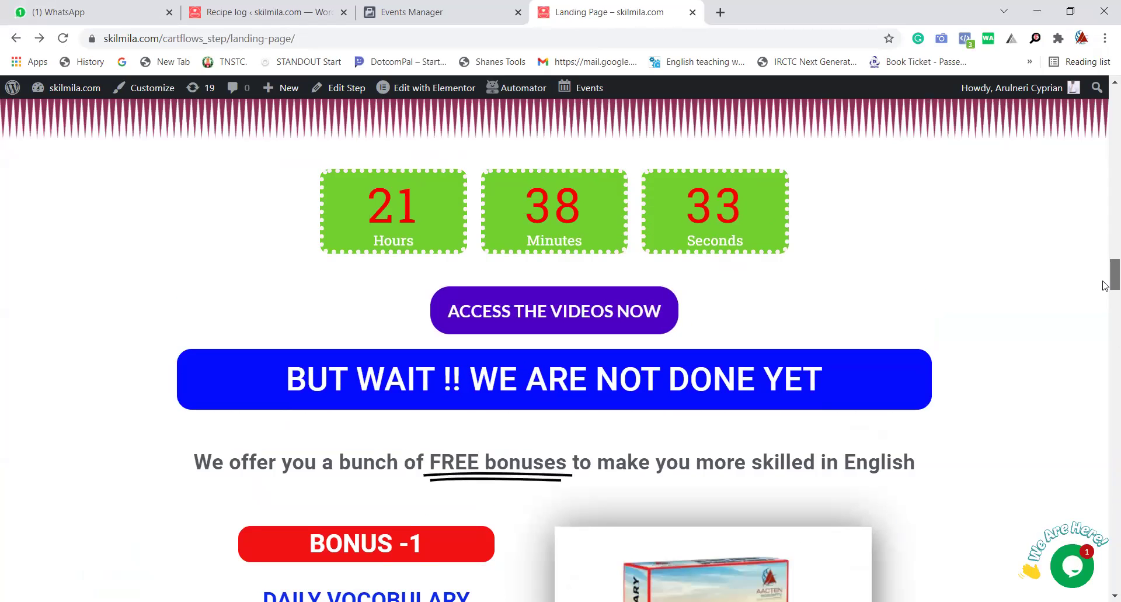
Scroll down to IN THIS BUNDLE YOU WILL GET, then back up to OFFER - 1 and OFFER - 2.
scroll(1103, 283, "down", 3)
scroll(1106, 279, "up", 4)
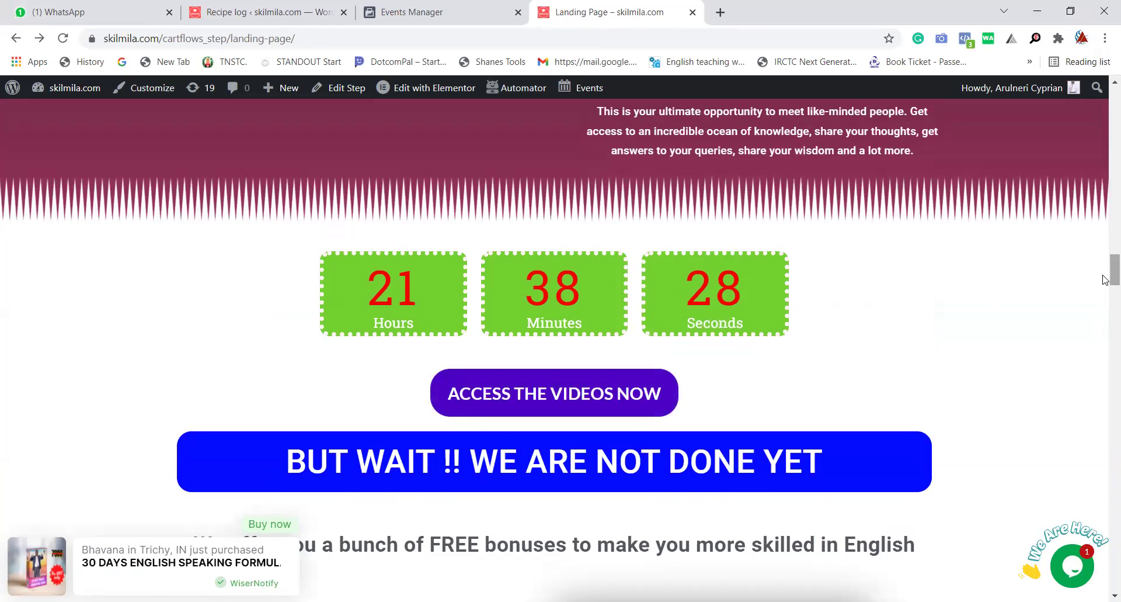
scroll(1105, 316, "down", 6)
scroll(1105, 357, "down", 20)
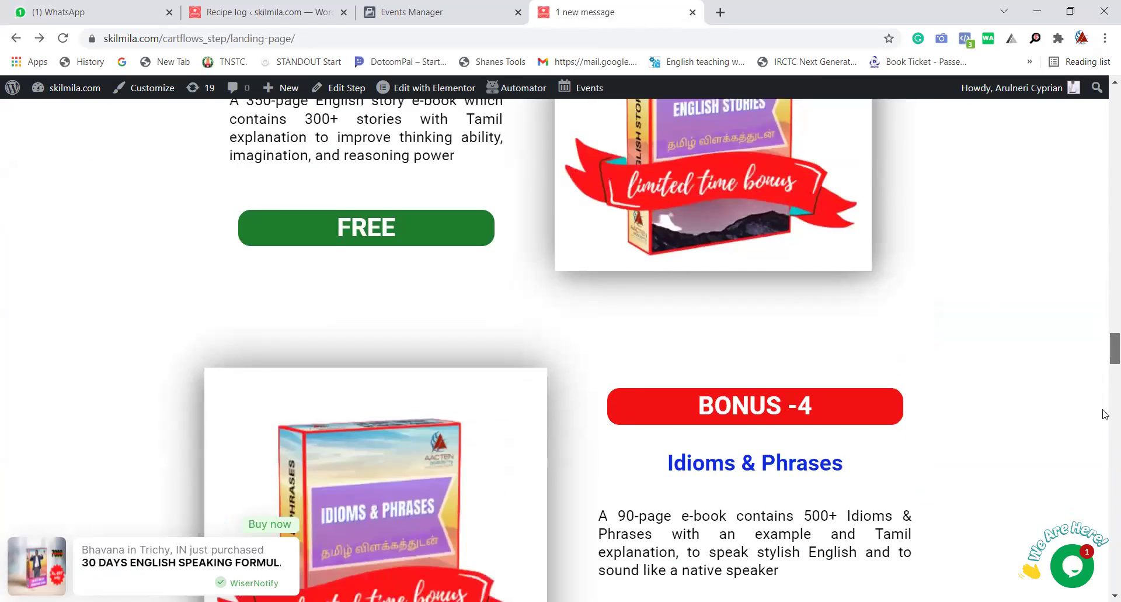
scroll(1100, 443, "down", 16)
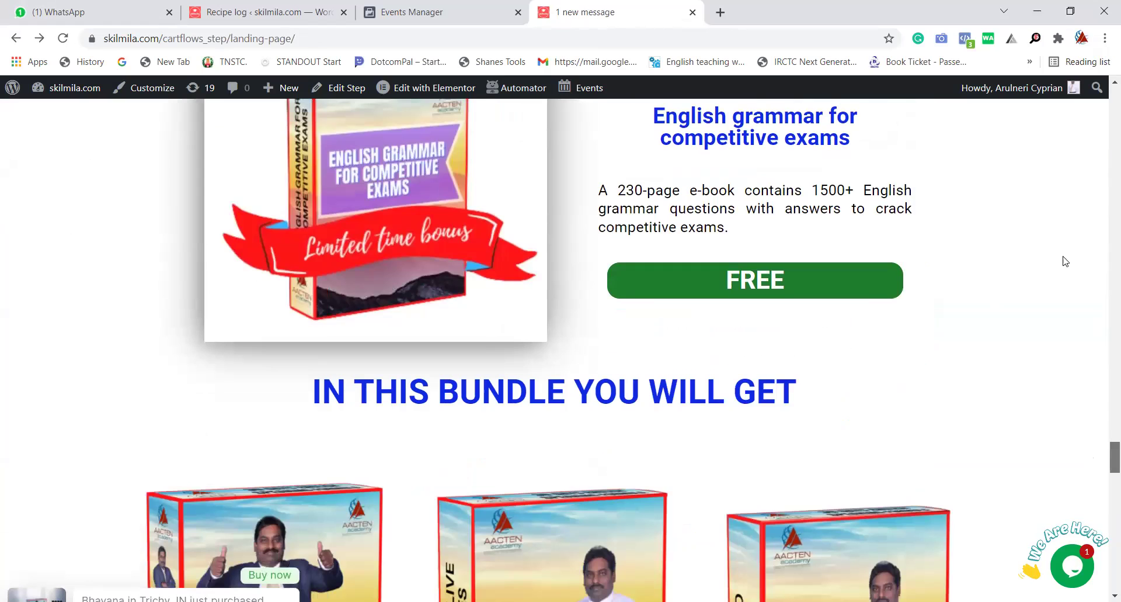
scroll(1065, 261, "up", 20)
scroll(1104, 380, "up", 15)
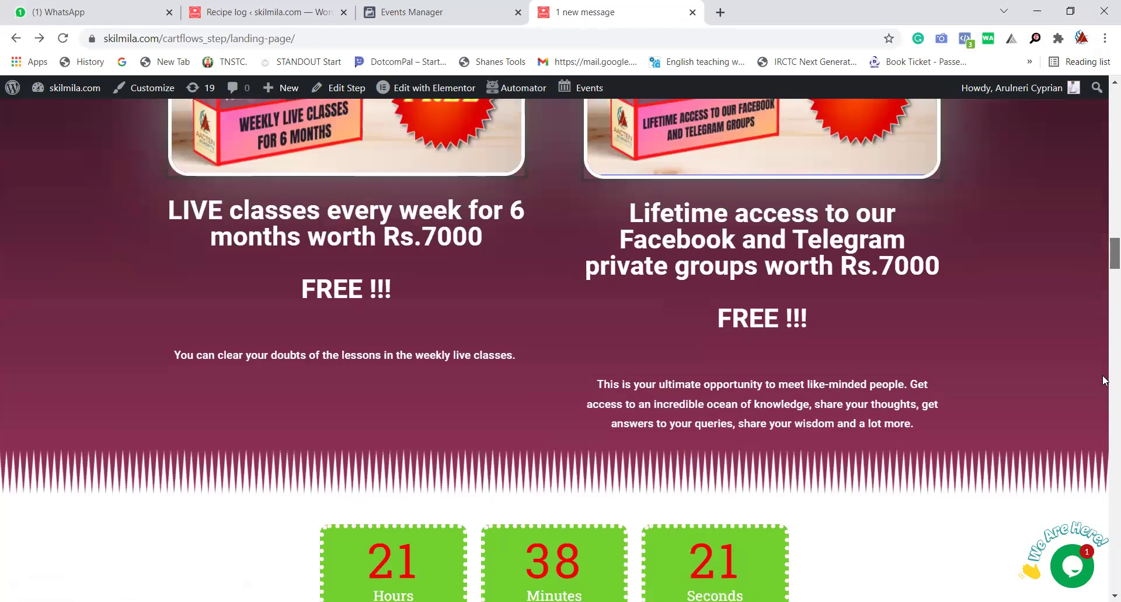
scroll(1067, 504, "up", 4)
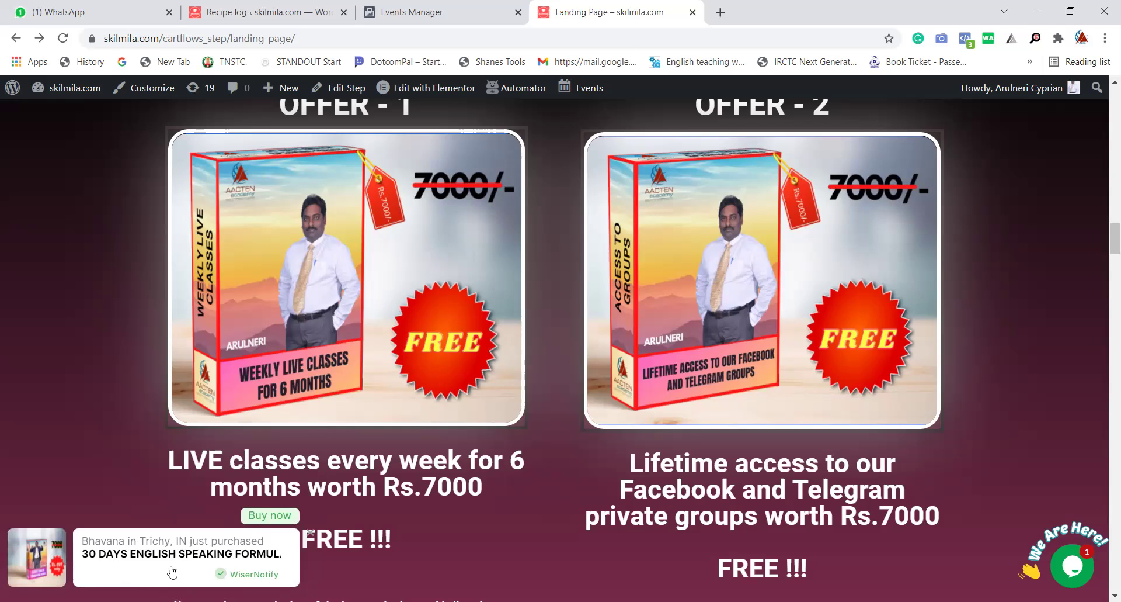
Open checkout in a new tab from the WiserNotify Buy now popup, then check WhatsApp Web and the recipe log.
left_click(266, 517)
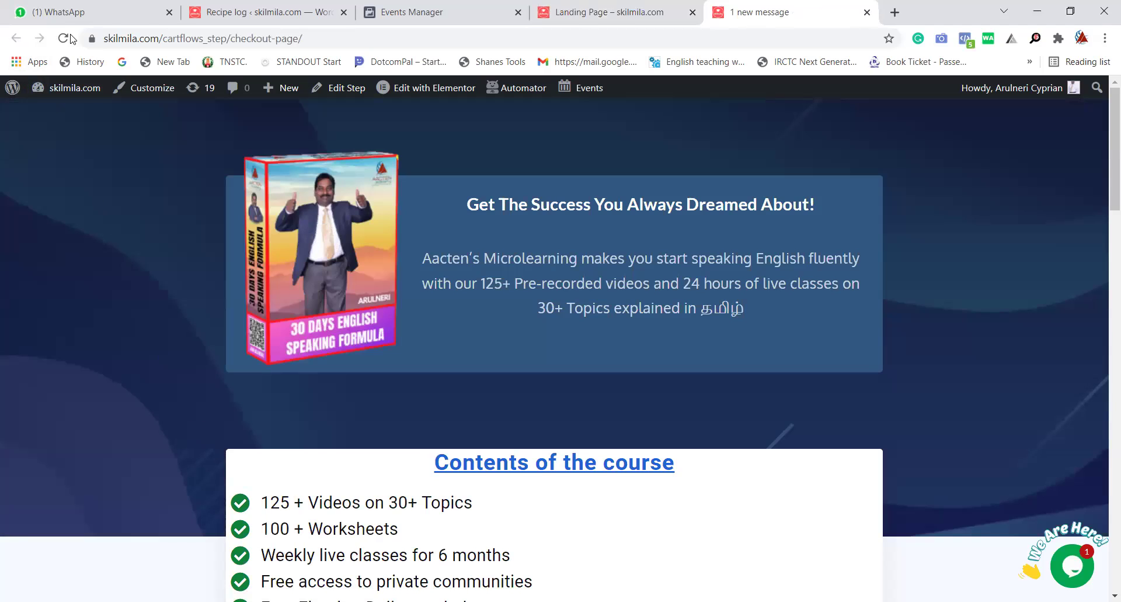
left_click(125, 12)
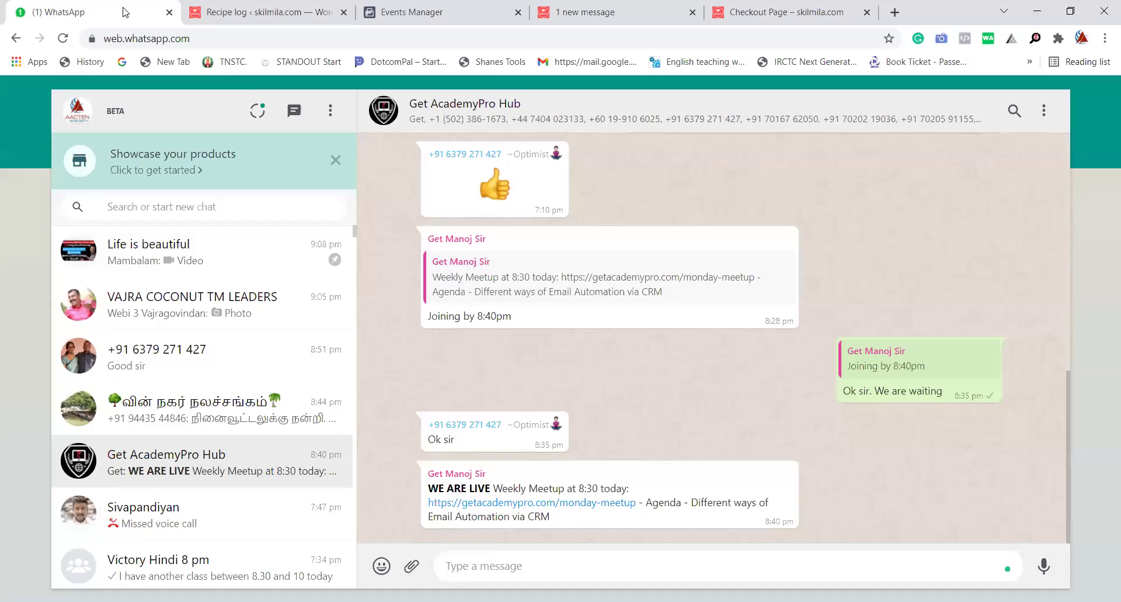
left_click(205, 7)
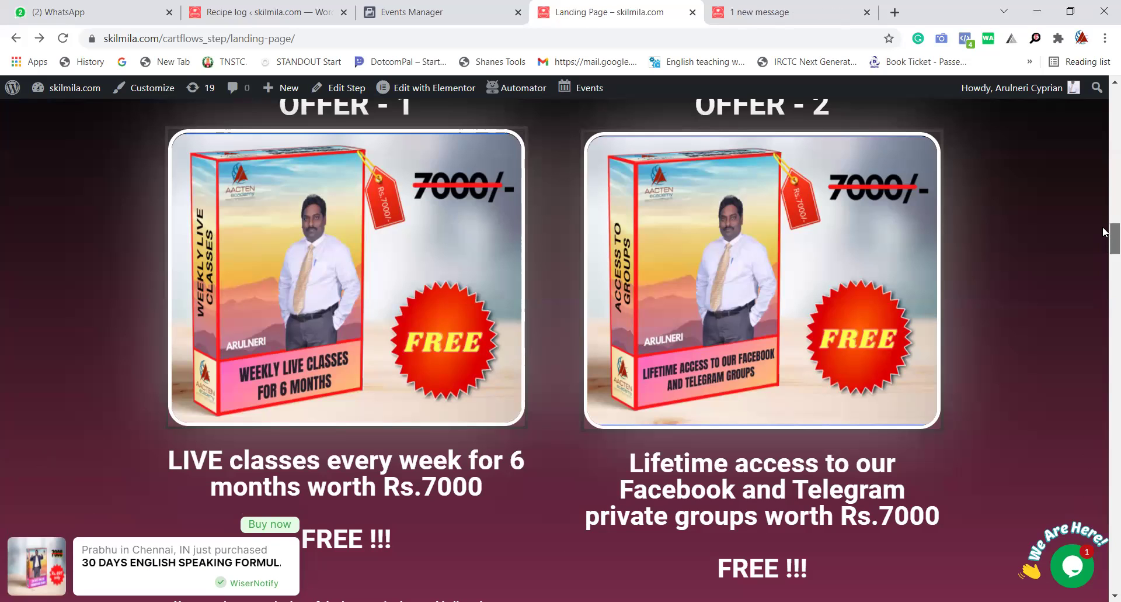
scroll(1104, 224, "up", 1)
scroll(1104, 192, "up", 1)
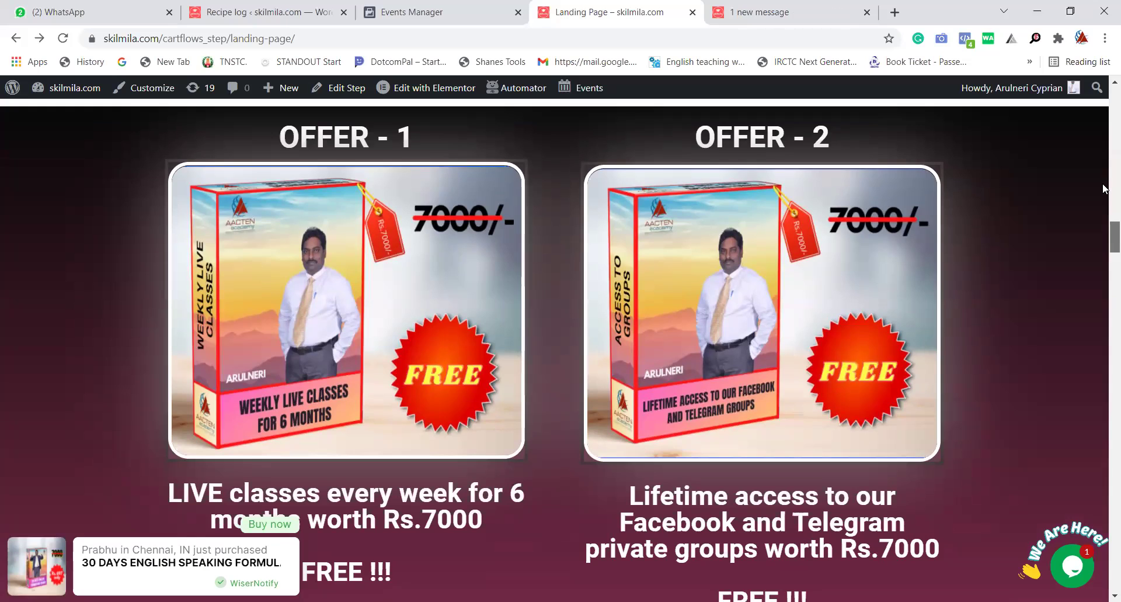
scroll(1104, 169, "up", 5)
scroll(1105, 144, "up", 6)
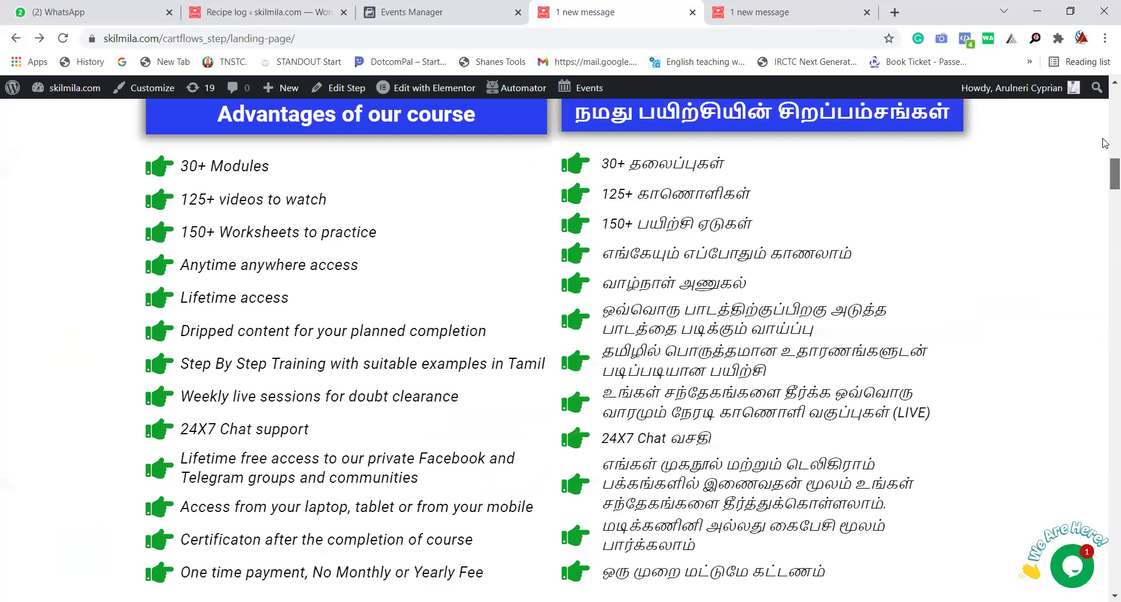
scroll(1105, 143, "up", 8)
scroll(1105, 143, "up", 3)
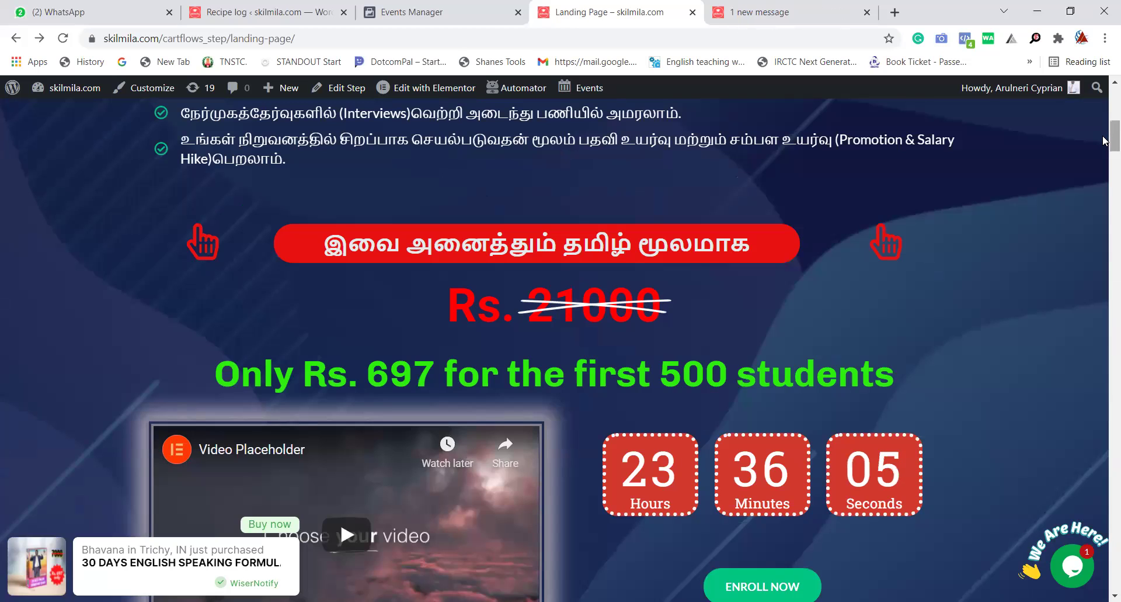
scroll(1105, 140, "up", 3)
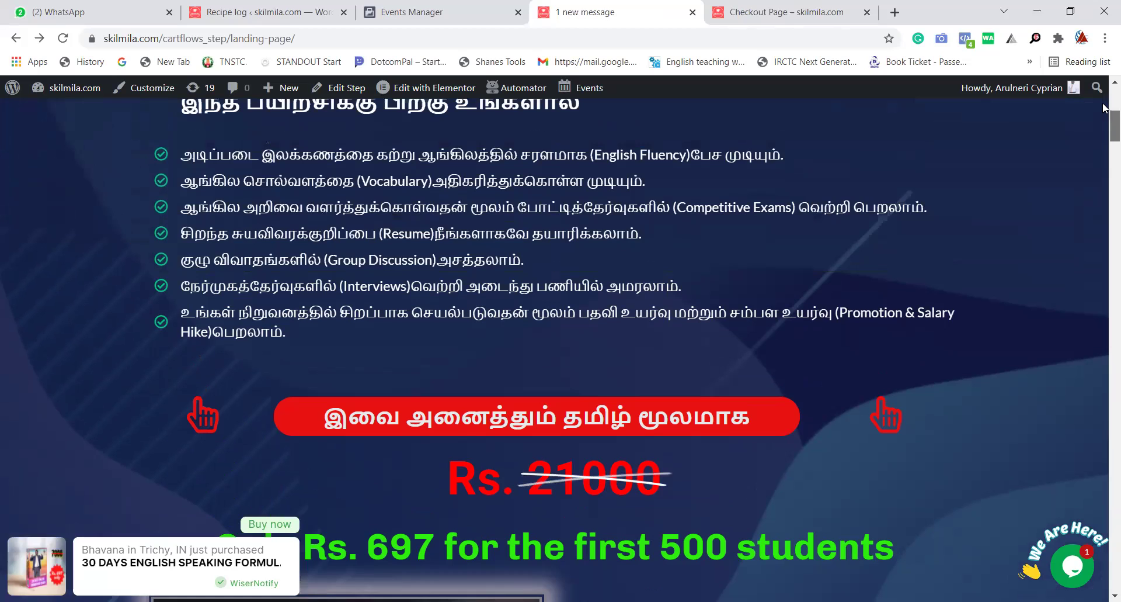
scroll(1104, 102, "up", 1)
scroll(1104, 123, "up", 1)
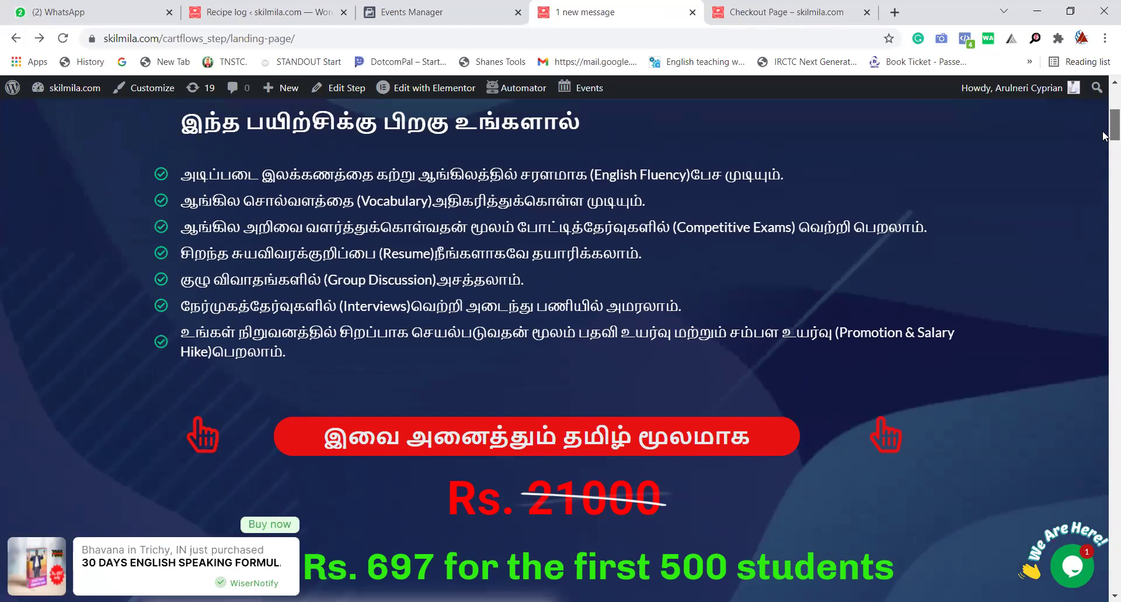
scroll(1105, 146, "up", 1)
scroll(1104, 153, "down", 8)
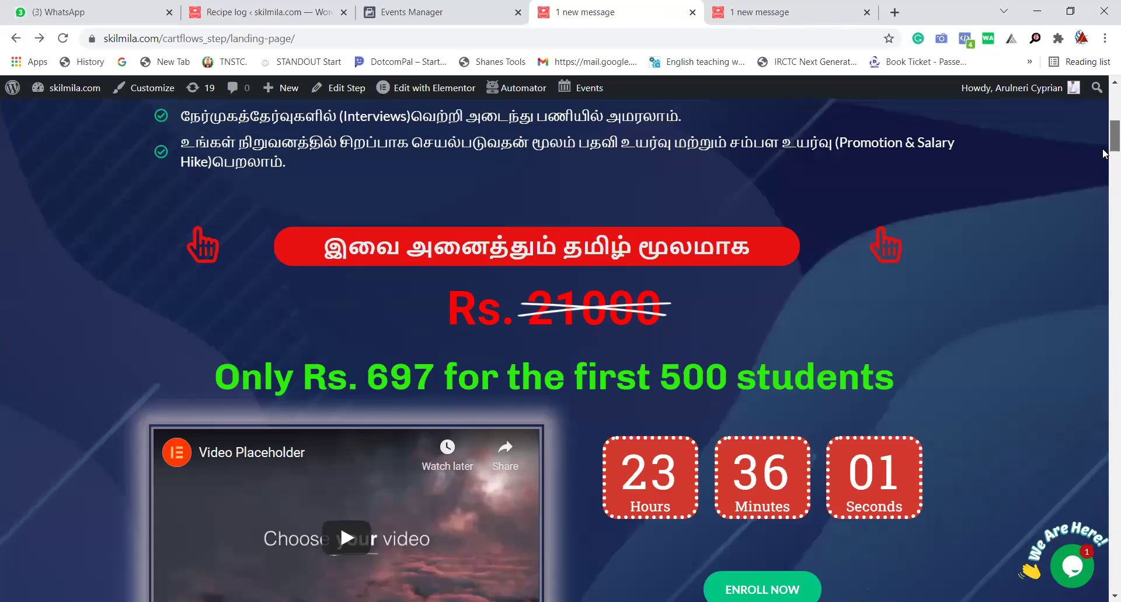
scroll(1104, 150, "up", 1)
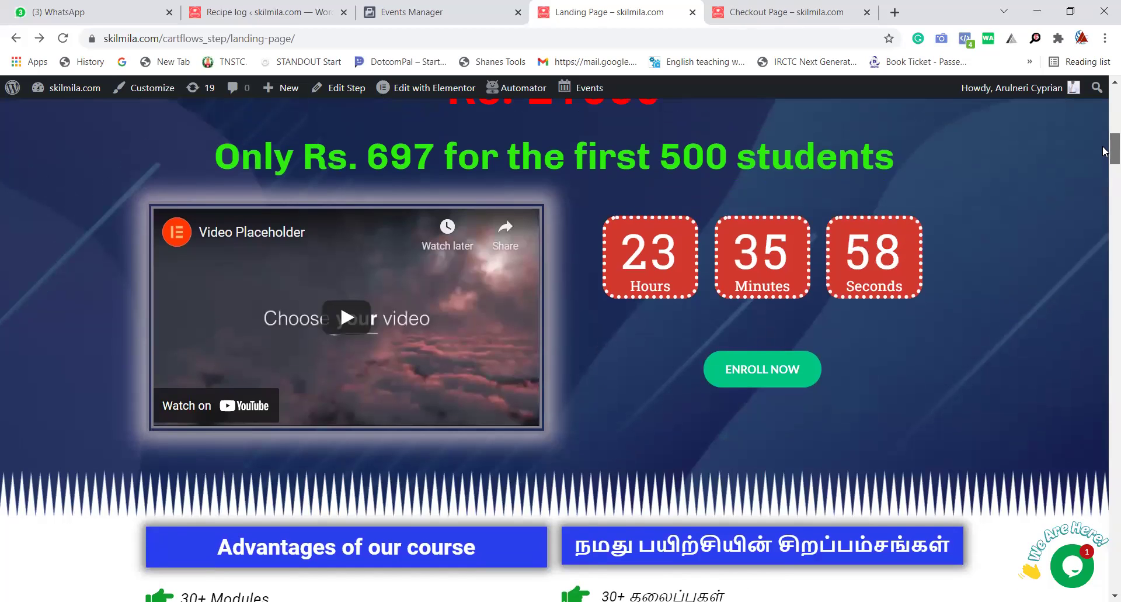
scroll(1103, 158, "up", 1)
scroll(1103, 177, "down", 1)
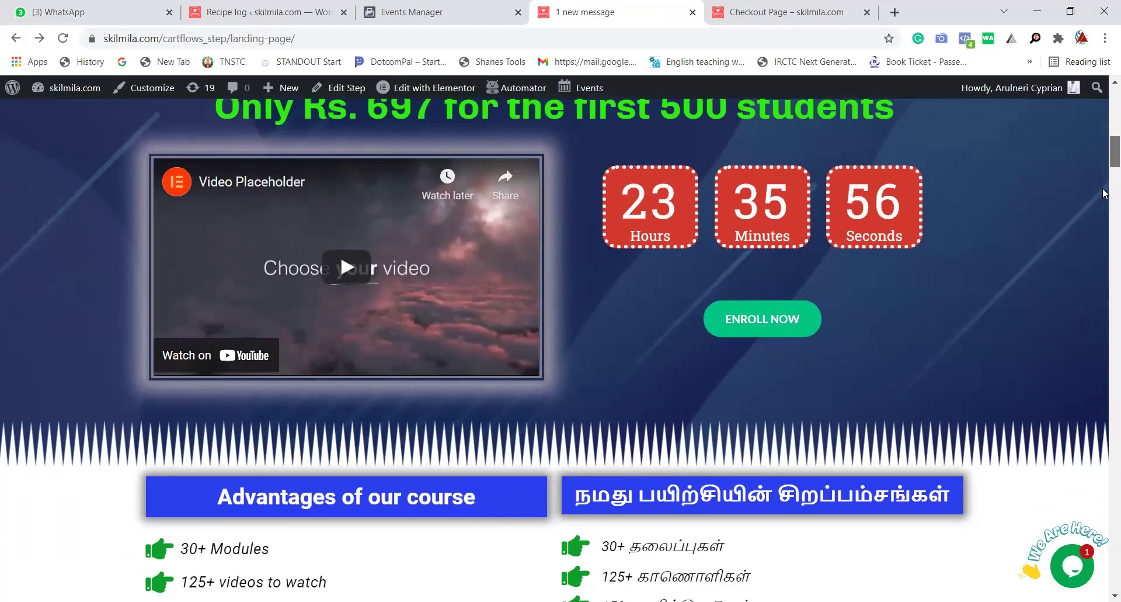
scroll(1103, 193, "down", 2)
scroll(1102, 207, "down", 2)
scroll(1101, 210, "down", 10)
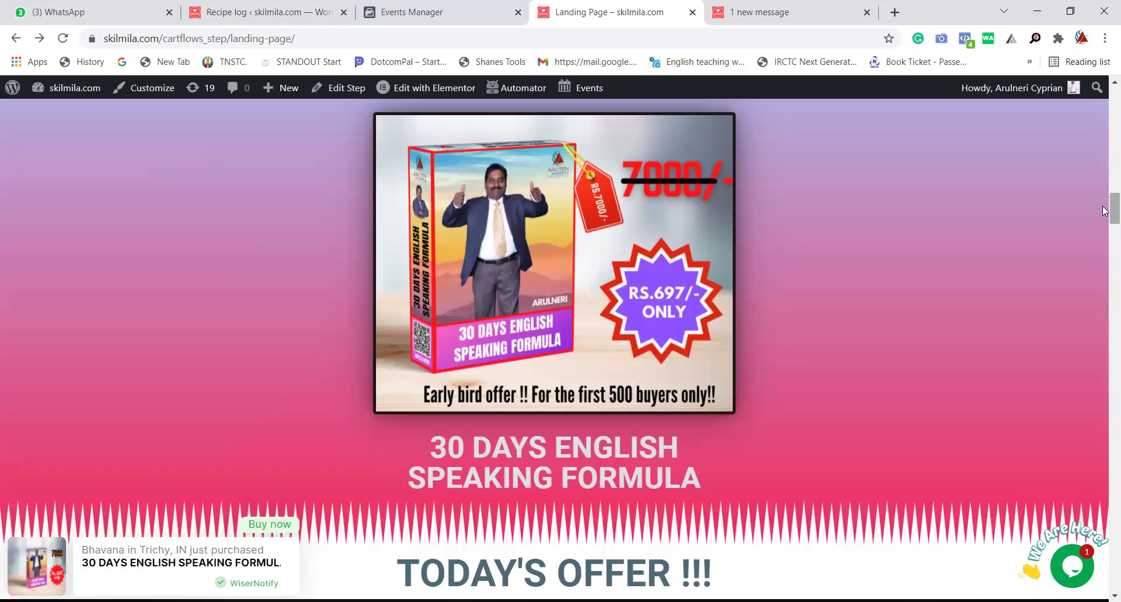
scroll(1104, 213, "down", 5)
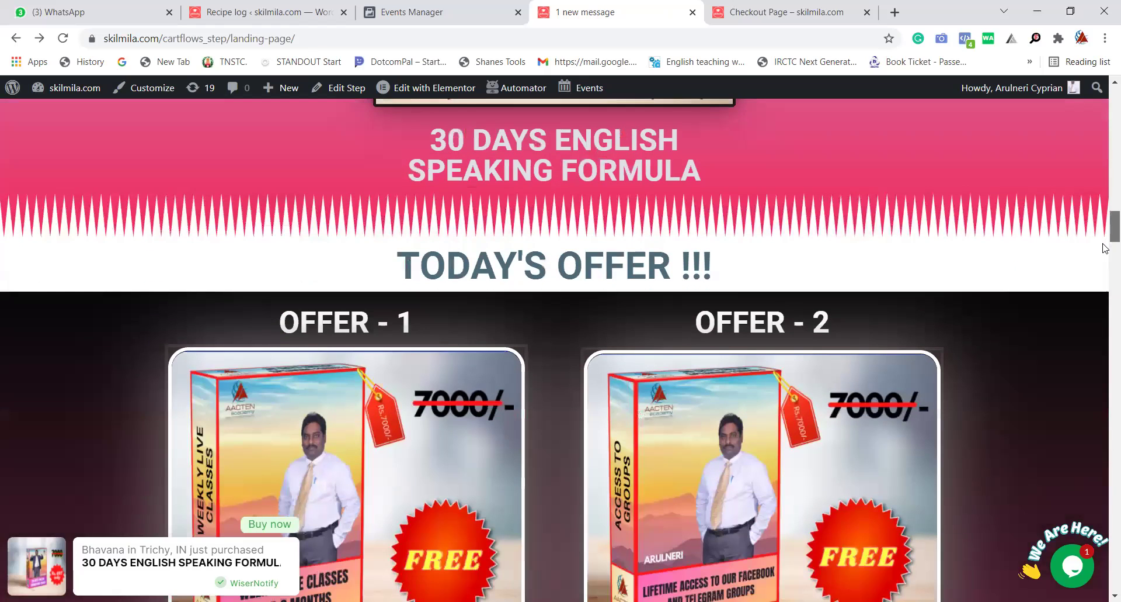
scroll(1105, 248, "down", 5)
scroll(1104, 245, "up", 1)
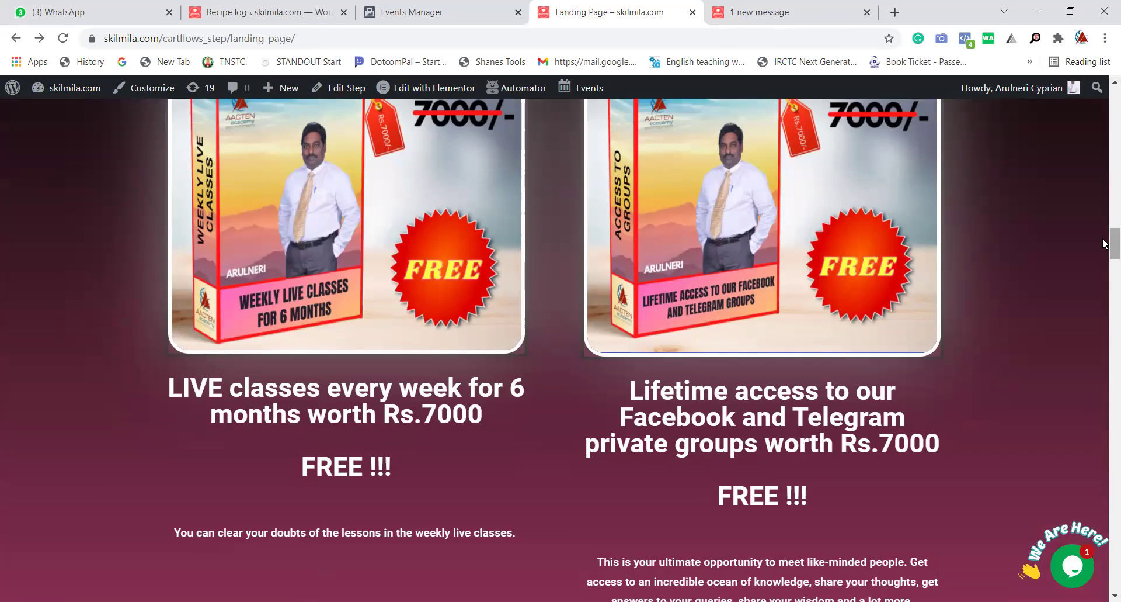
scroll(1104, 272, "down", 15)
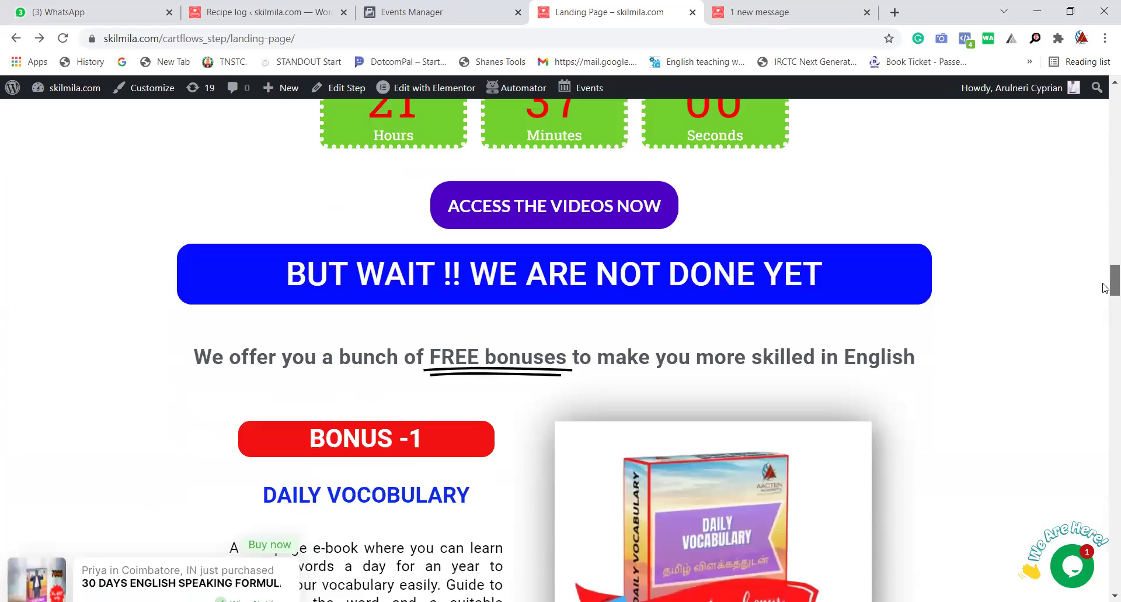
scroll(1106, 298, "down", 6)
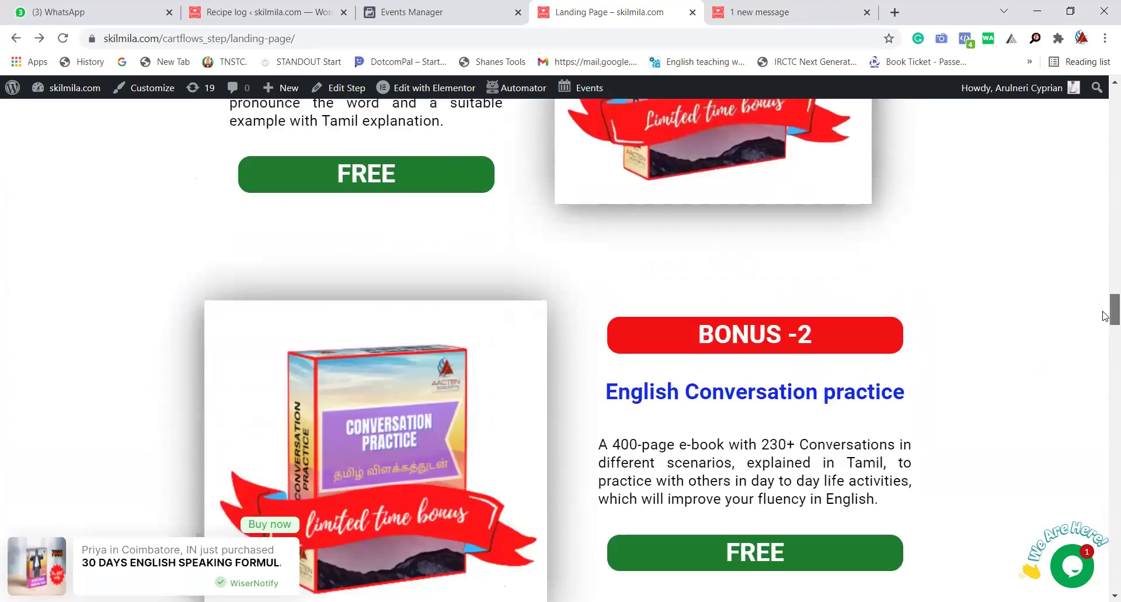
scroll(1105, 367, "down", 20)
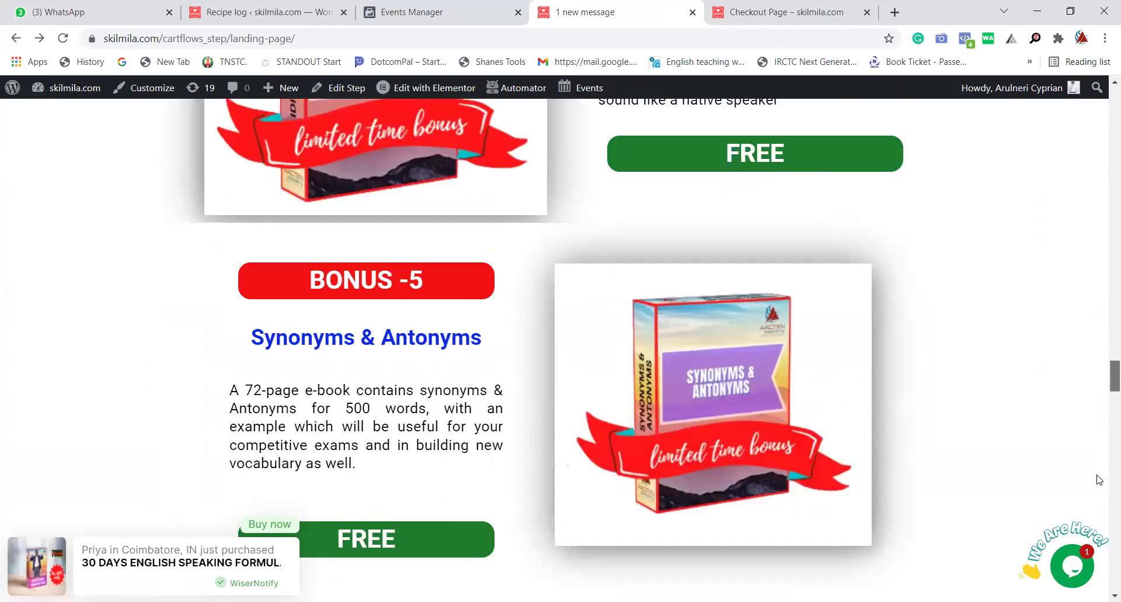
scroll(1097, 478, "up", 10)
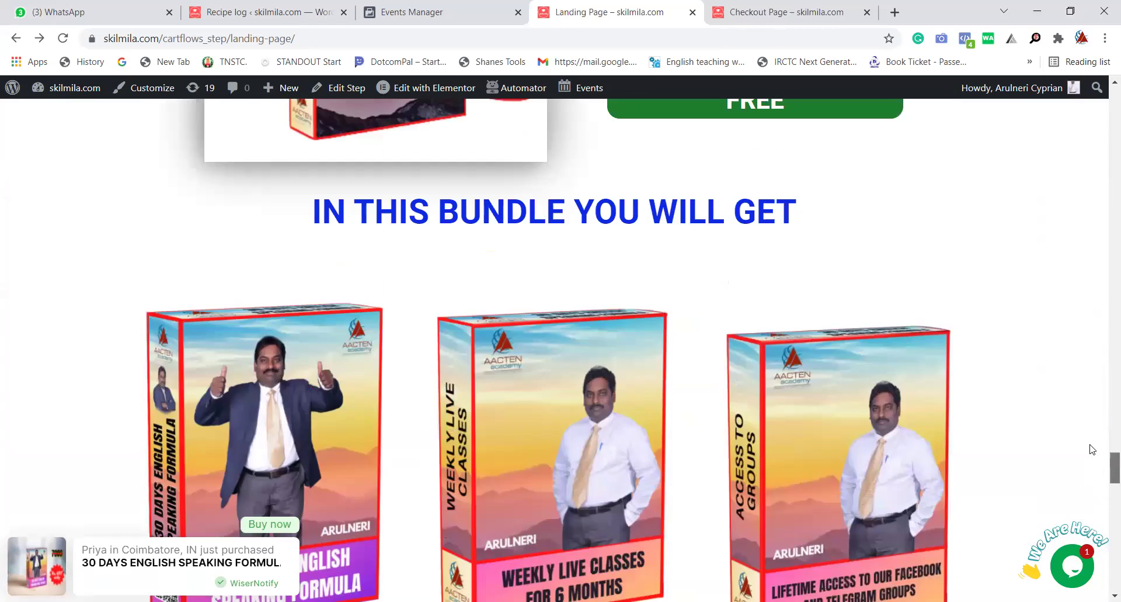
scroll(1090, 369, "up", 15)
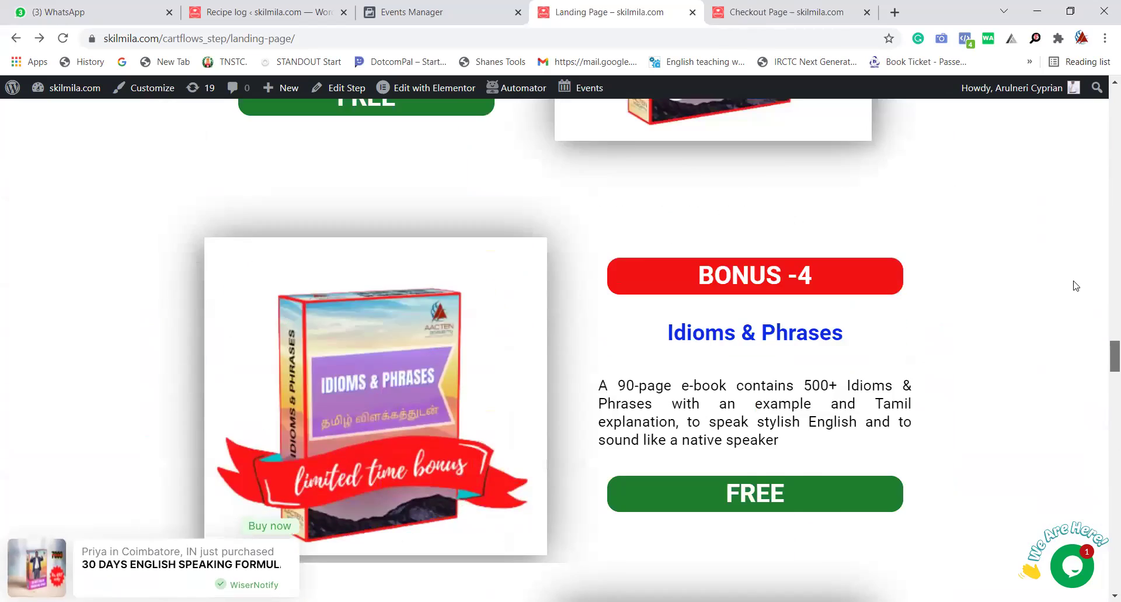
scroll(1065, 237, "up", 8)
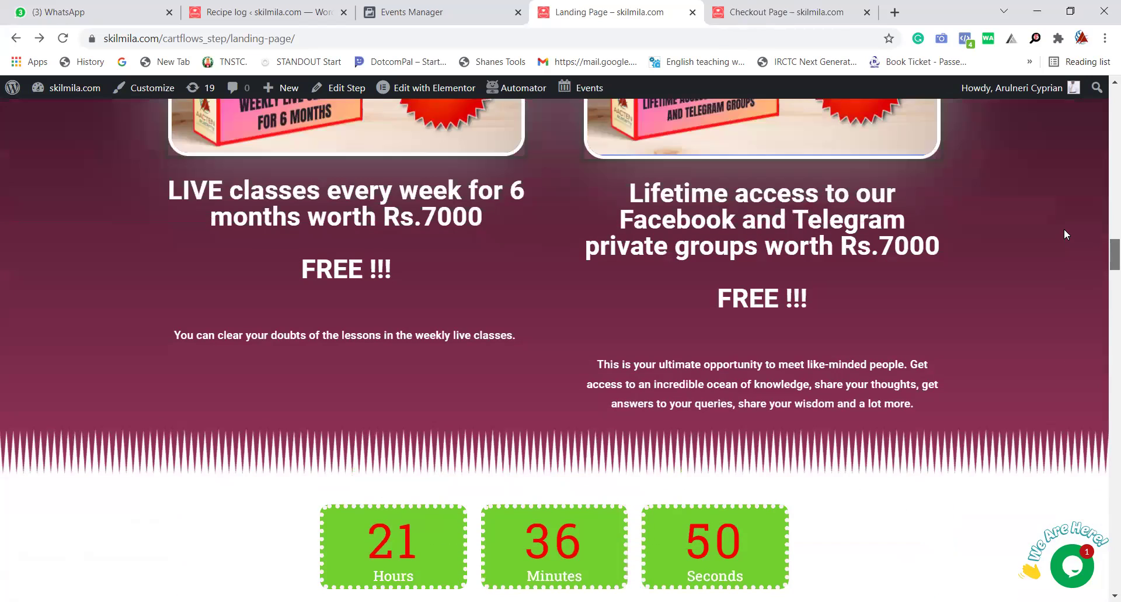
scroll(1063, 240, "up", 2)
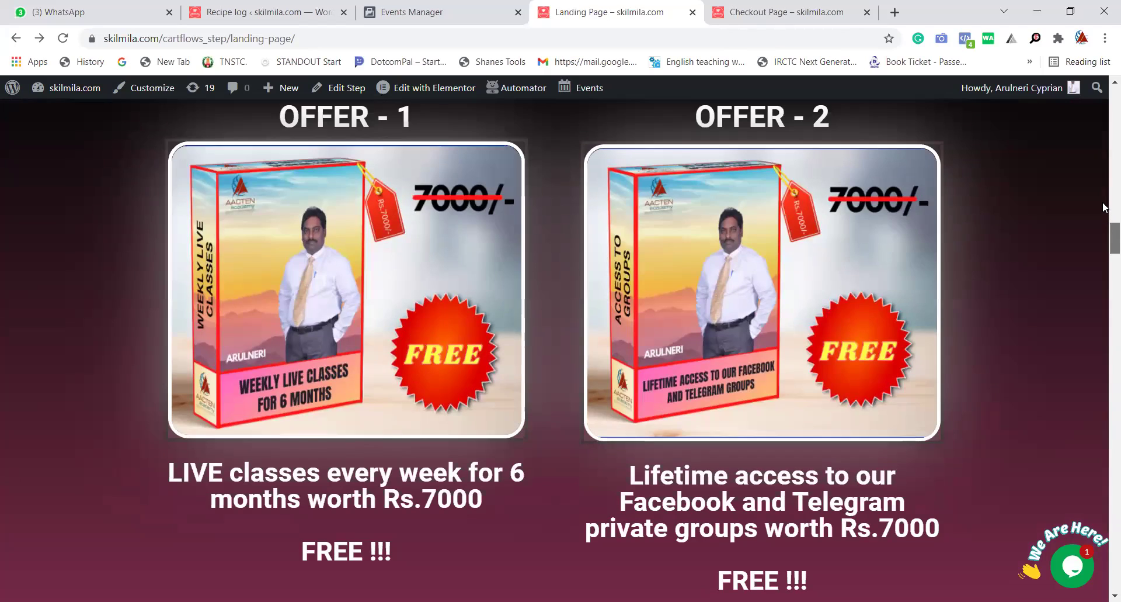
scroll(1104, 210, "up", 7)
scroll(1103, 181, "up", 12)
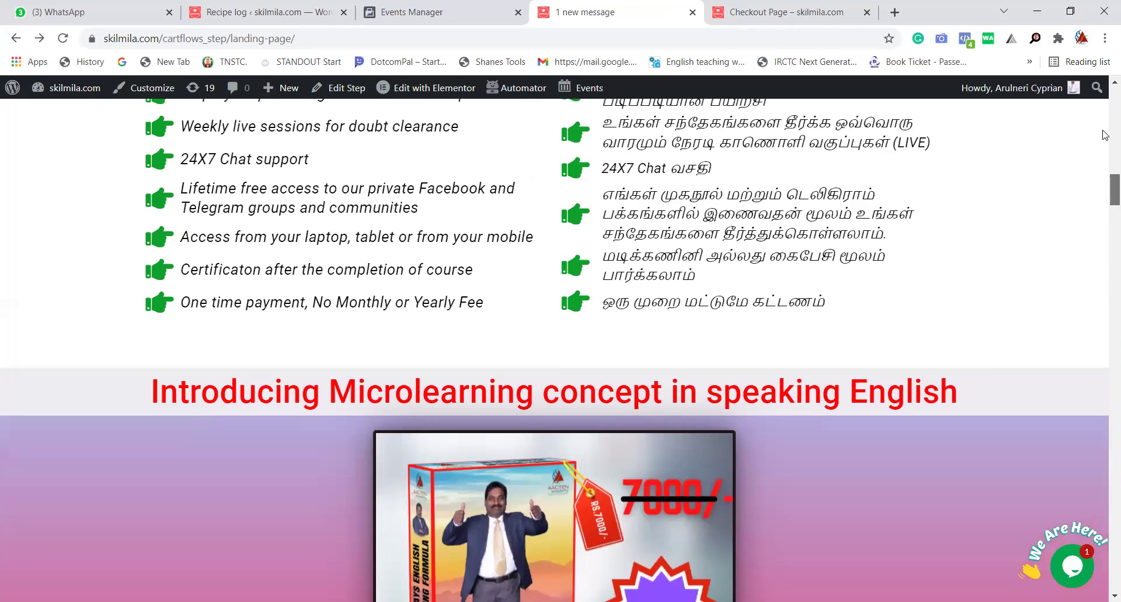
scroll(1106, 133, "up", 10)
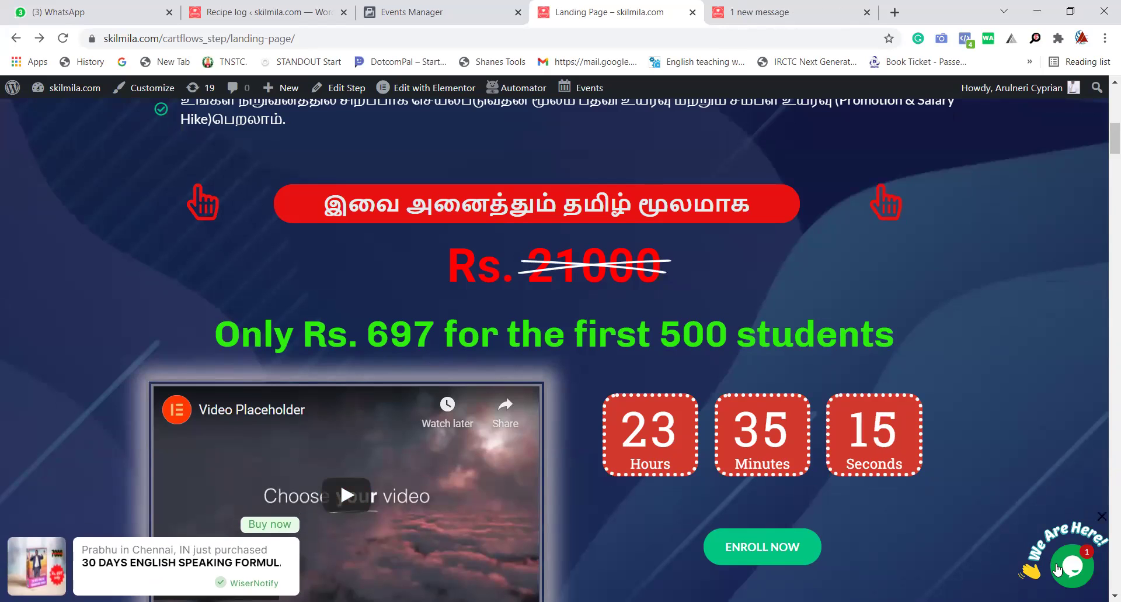
Open the Tawk.to 'We Are Here!' chat form asking for name, phone and email.
left_click(1084, 564)
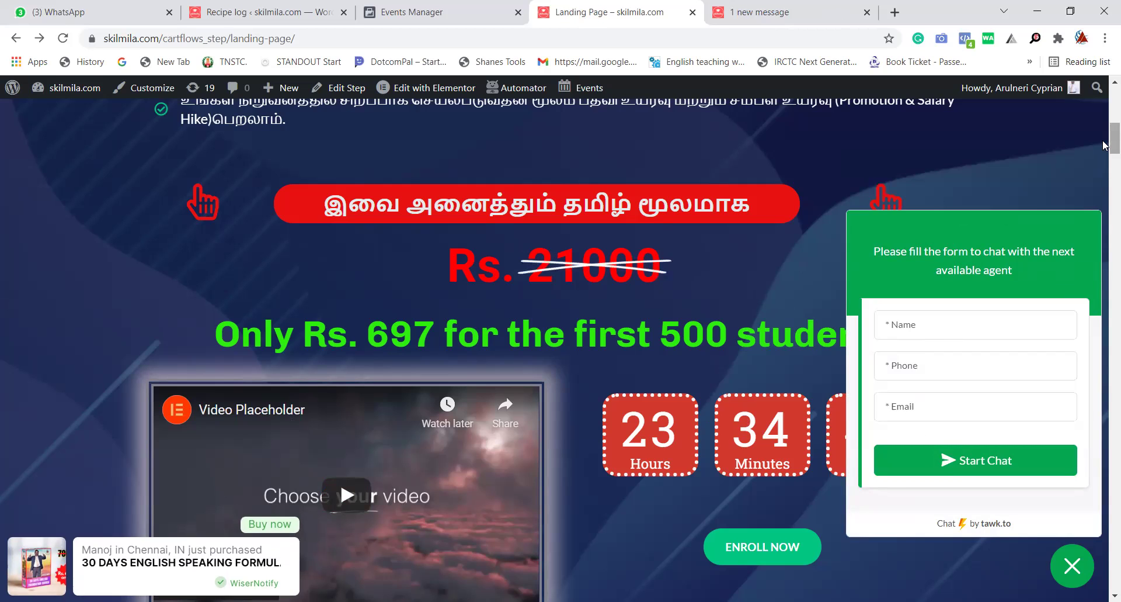
left_click_drag(1104, 145, 1104, 248)
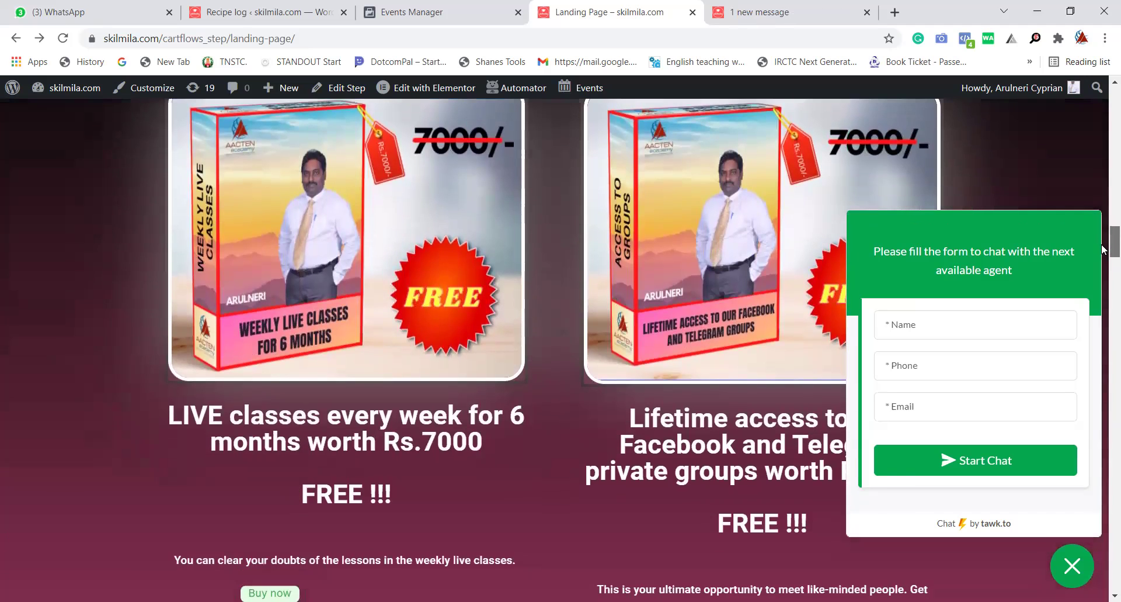
scroll(832, 214, "down", 1)
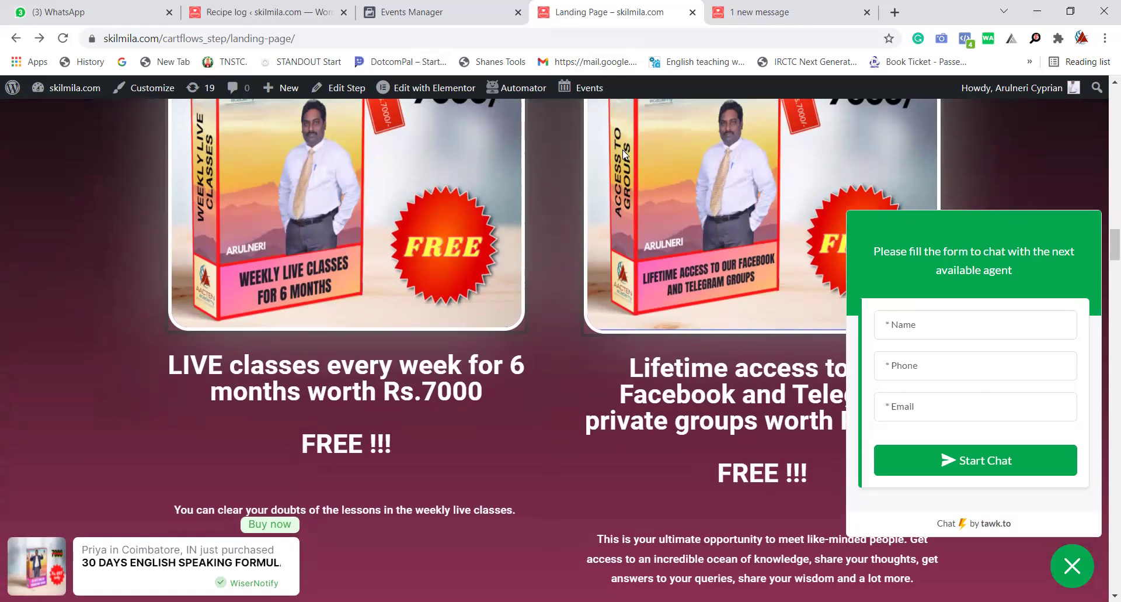
Close the chat form and scroll up to the OFFER - 1 and OFFER - 2 FREE boxes.
left_click(1073, 566)
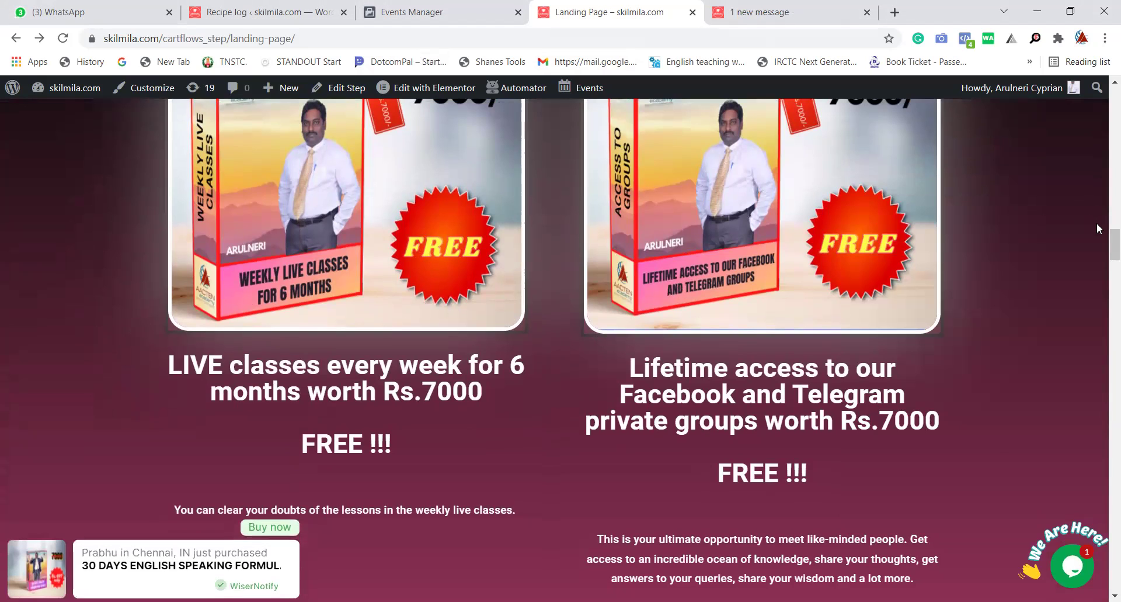
scroll(1104, 267, "down", 13)
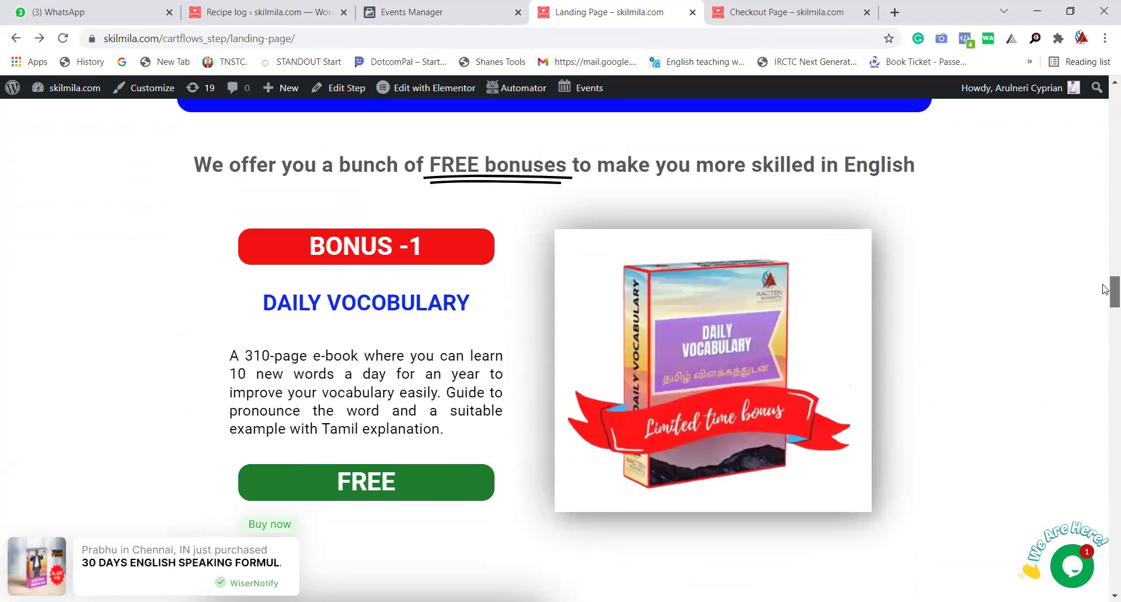
scroll(1103, 289, "up", 1)
scroll(1103, 288, "down", 2)
mouse_move(140, 570)
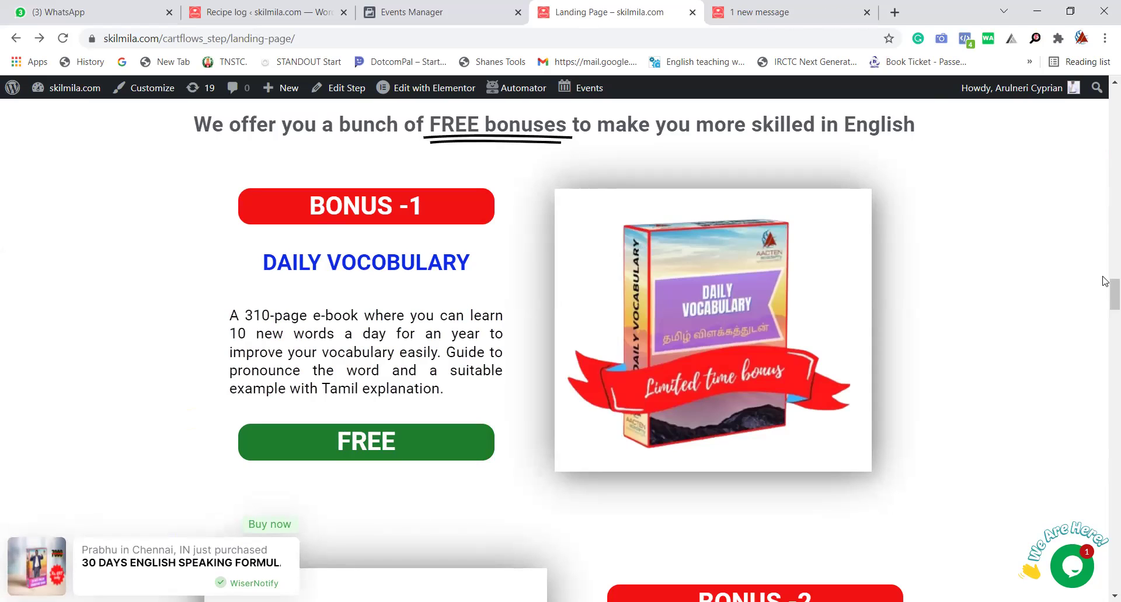
scroll(1106, 274, "up", 10)
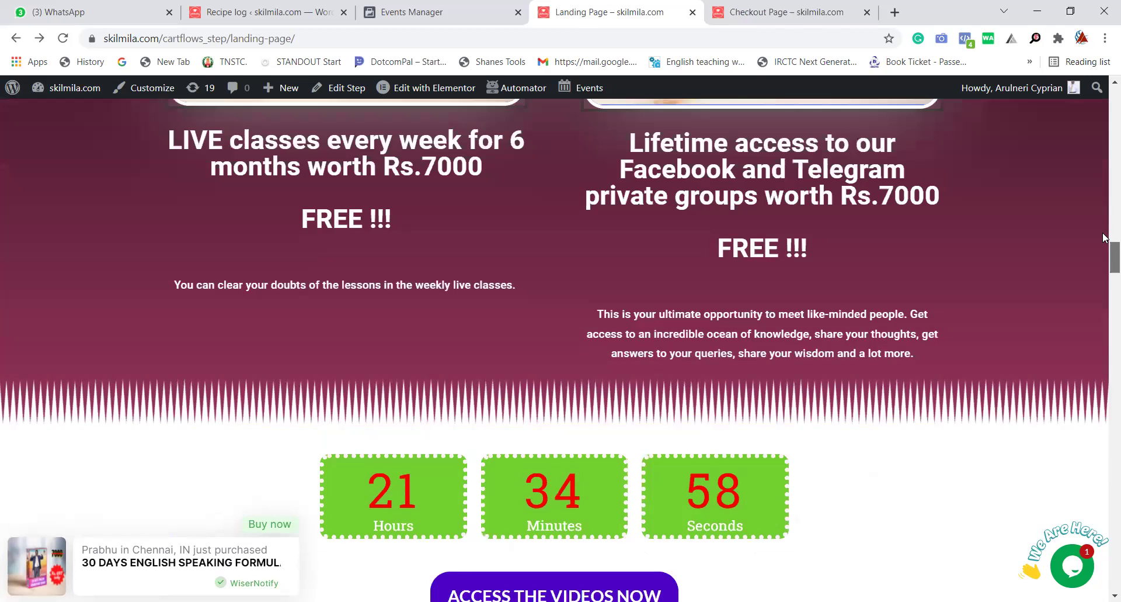
scroll(1104, 237, "up", 5)
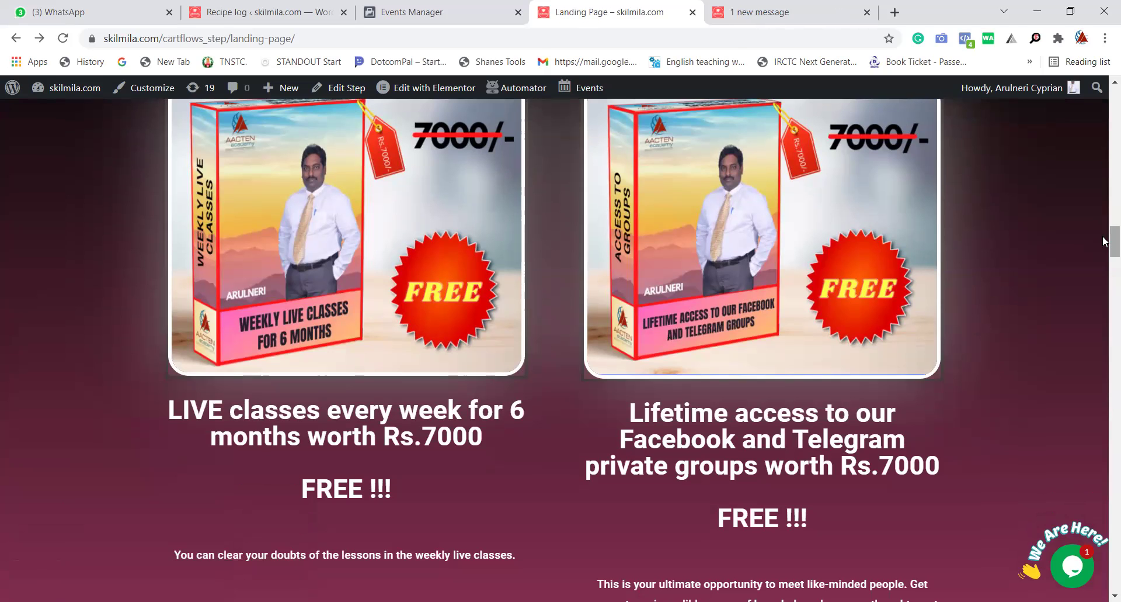
scroll(1103, 240, "up", 1)
scroll(1104, 236, "up", 2)
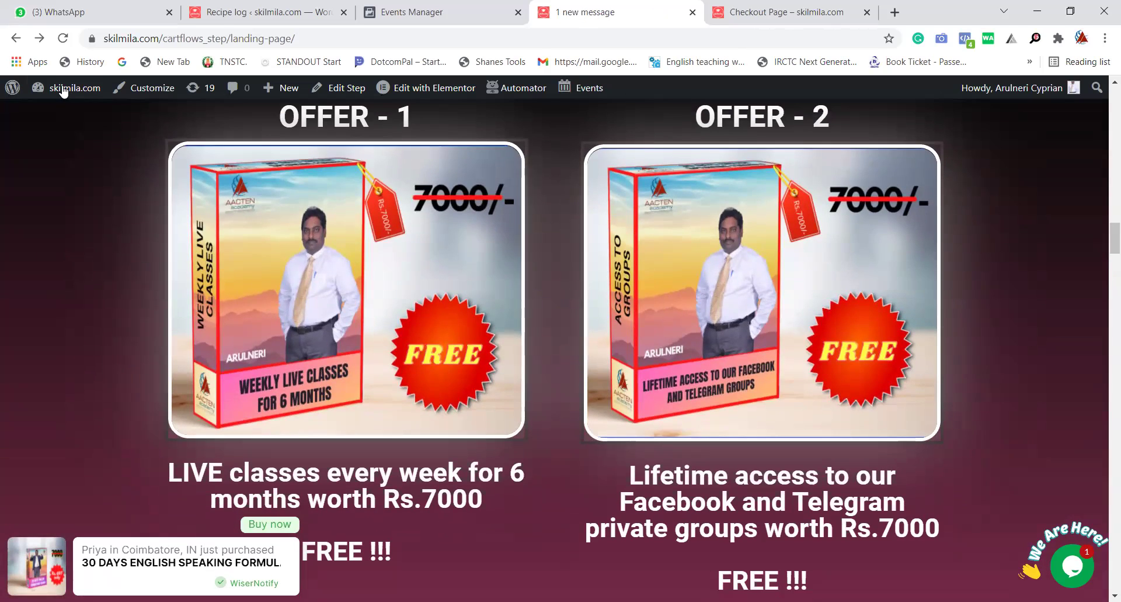
mouse_move(63, 90)
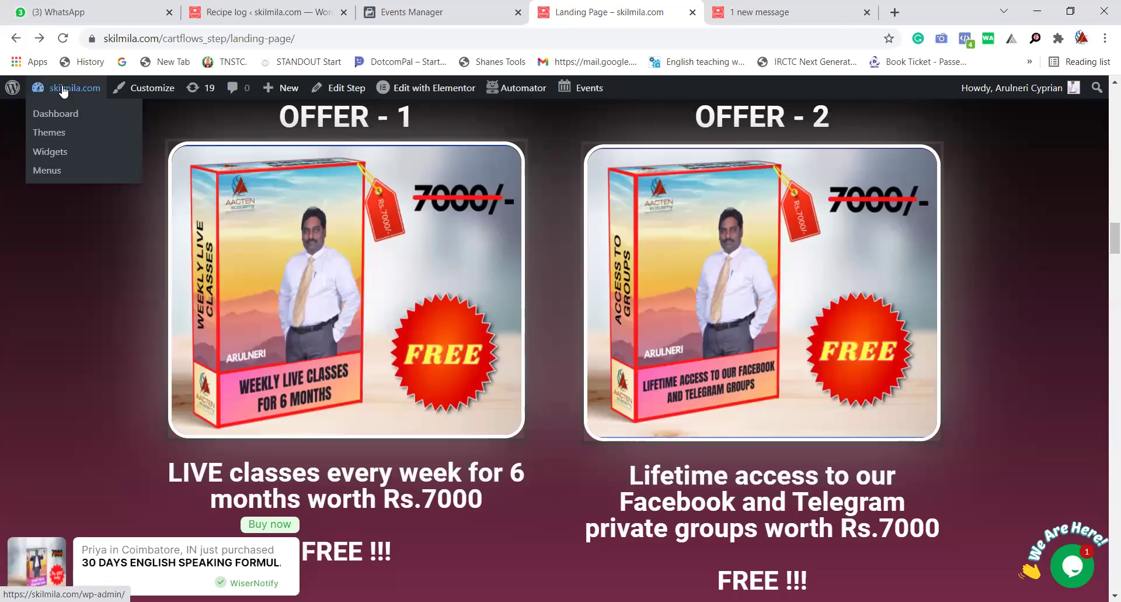
Go to the WordPress Dashboard and open the Wiser plugin settings from the sidebar.
left_click(53, 113)
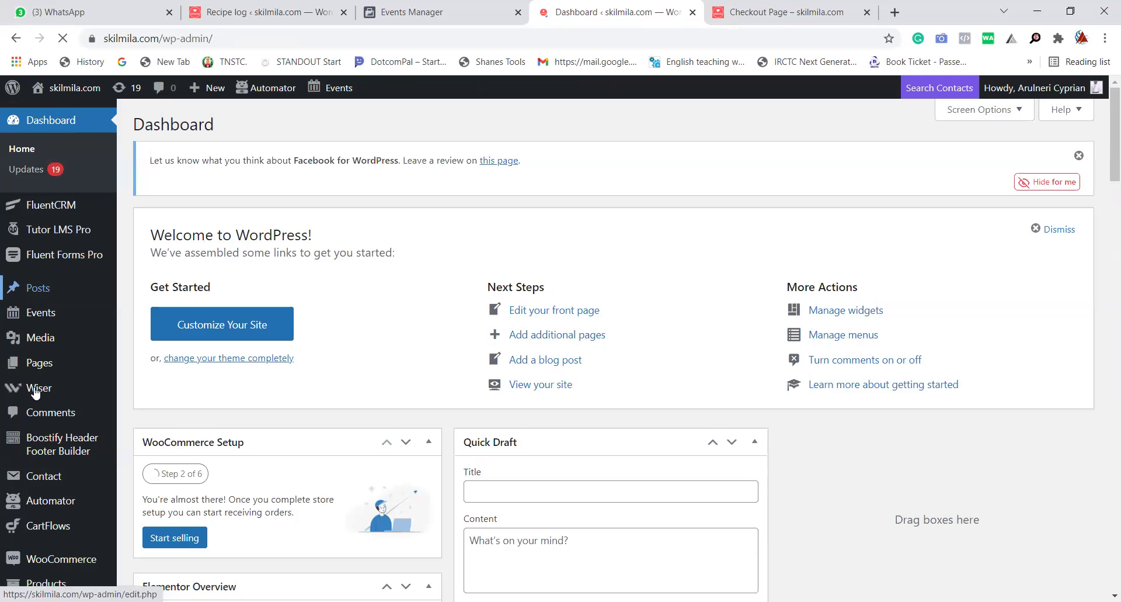
left_click(35, 392)
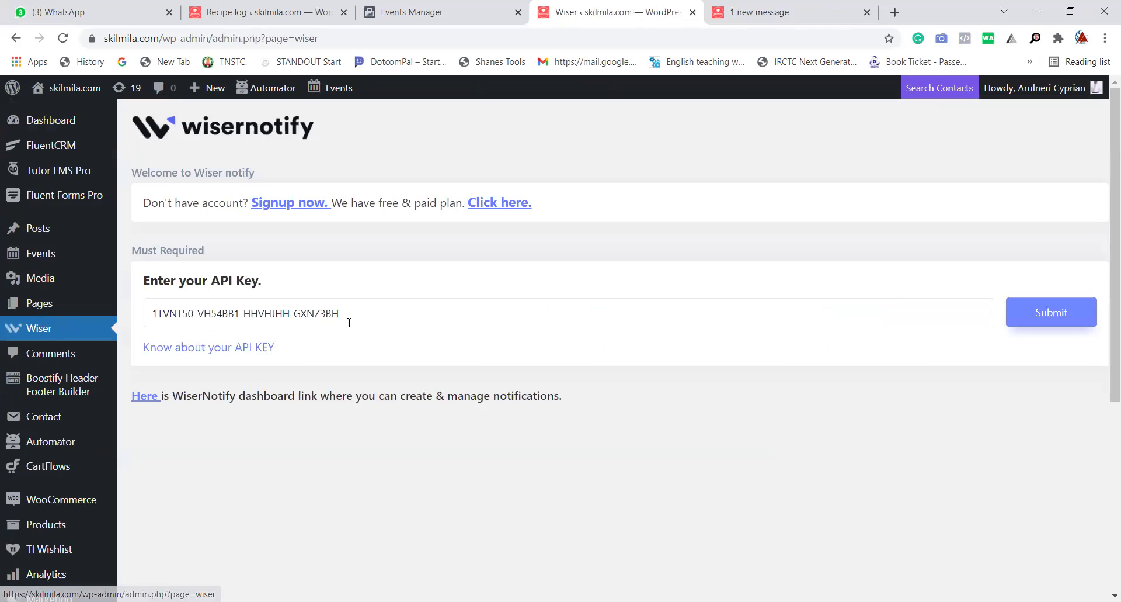
Log in to WiserNotify and check the Purchased notification: 4 visitors, 19 impressions, 5.26% CTR.
left_click(140, 399)
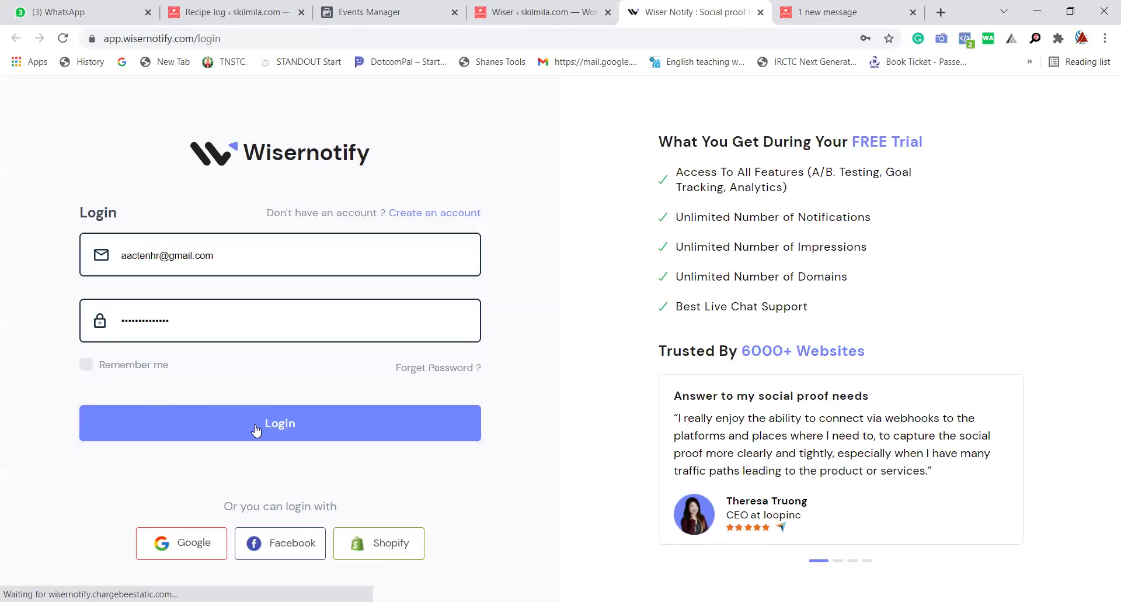
left_click(255, 429)
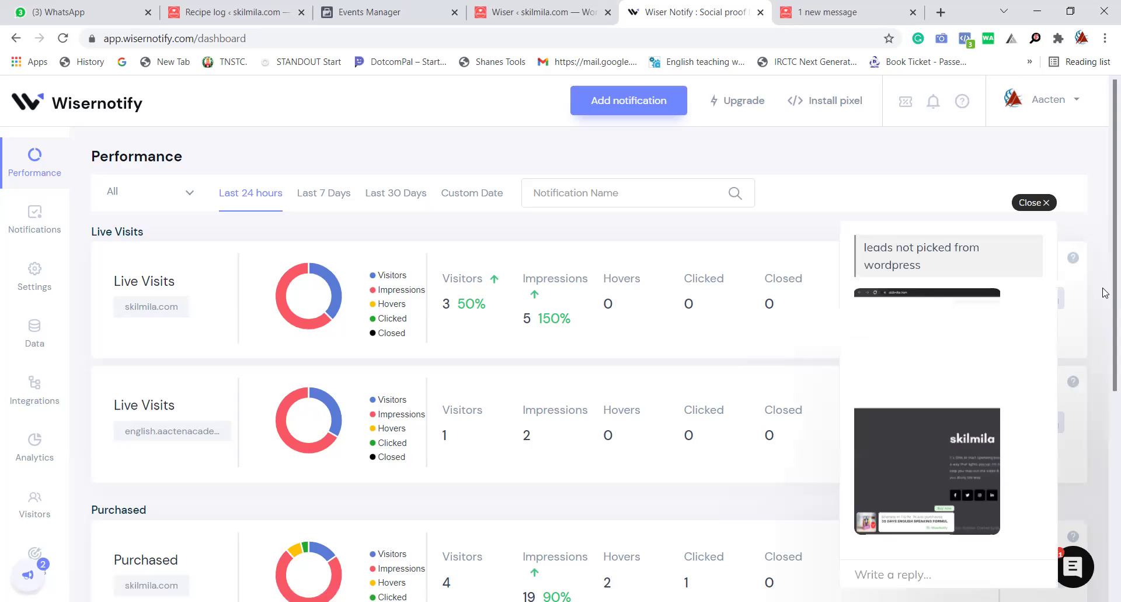
scroll(1104, 293, "down", 2)
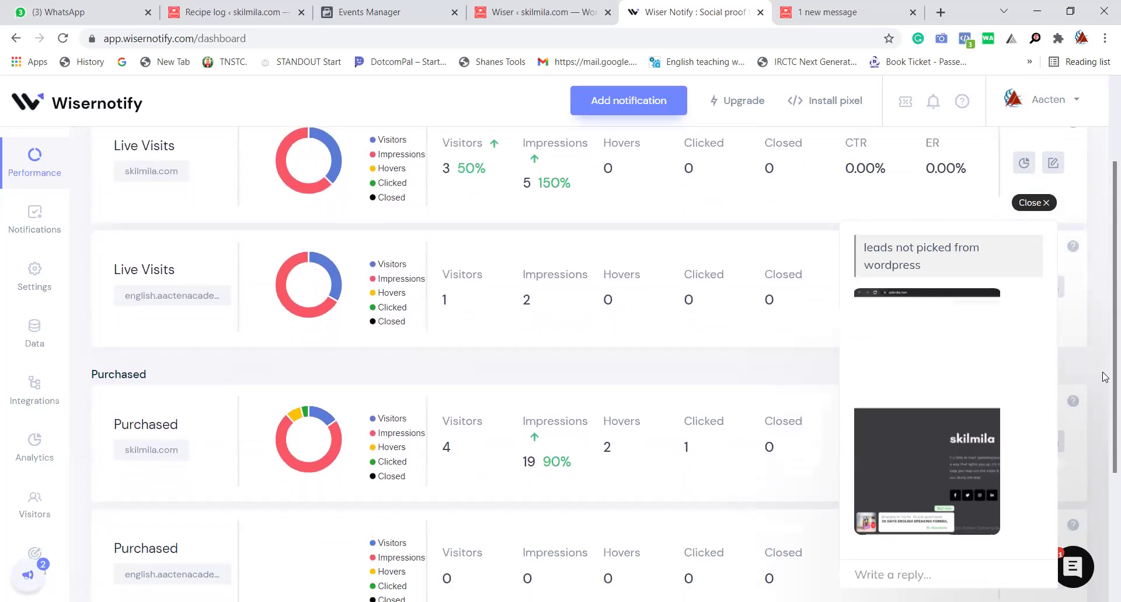
left_click(1046, 203)
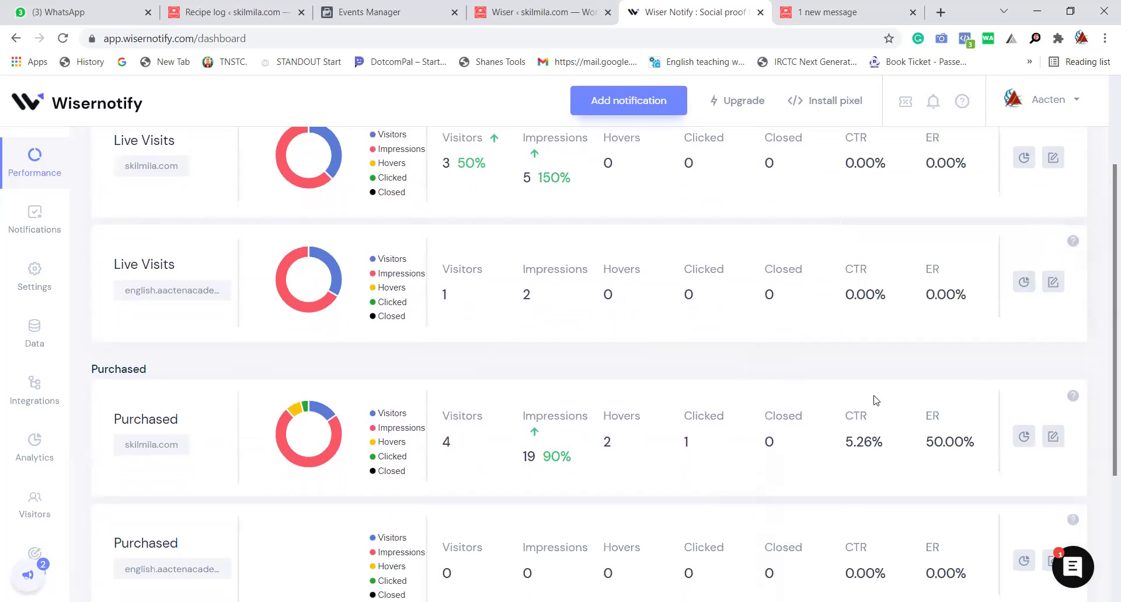
Open the skilmila.com Purchased notification and step through its display and data-source settings.
left_click(1053, 438)
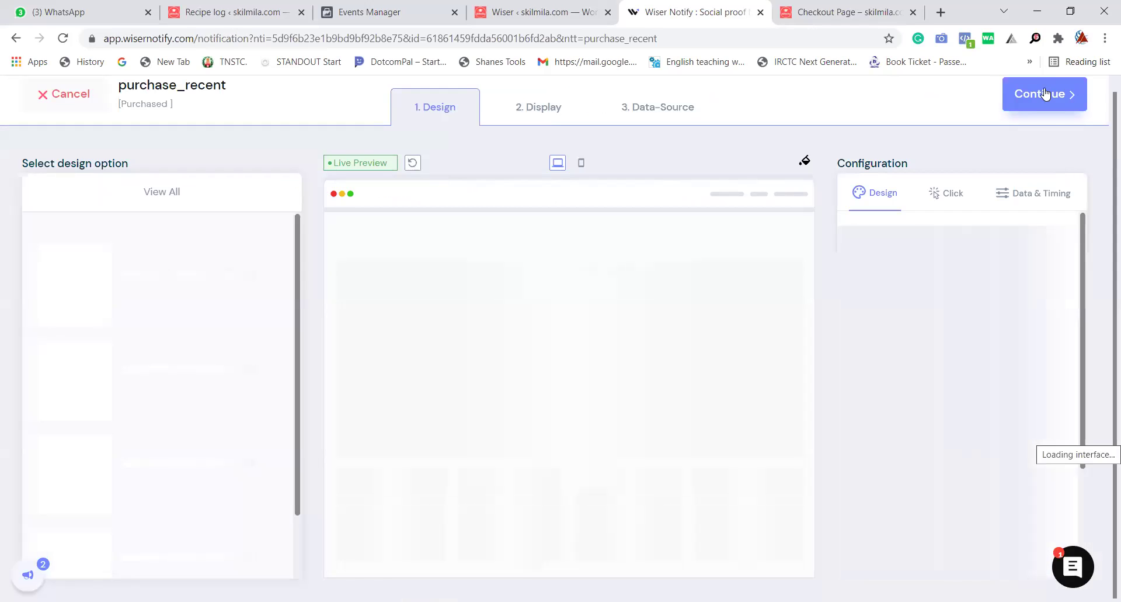
left_click(1043, 108)
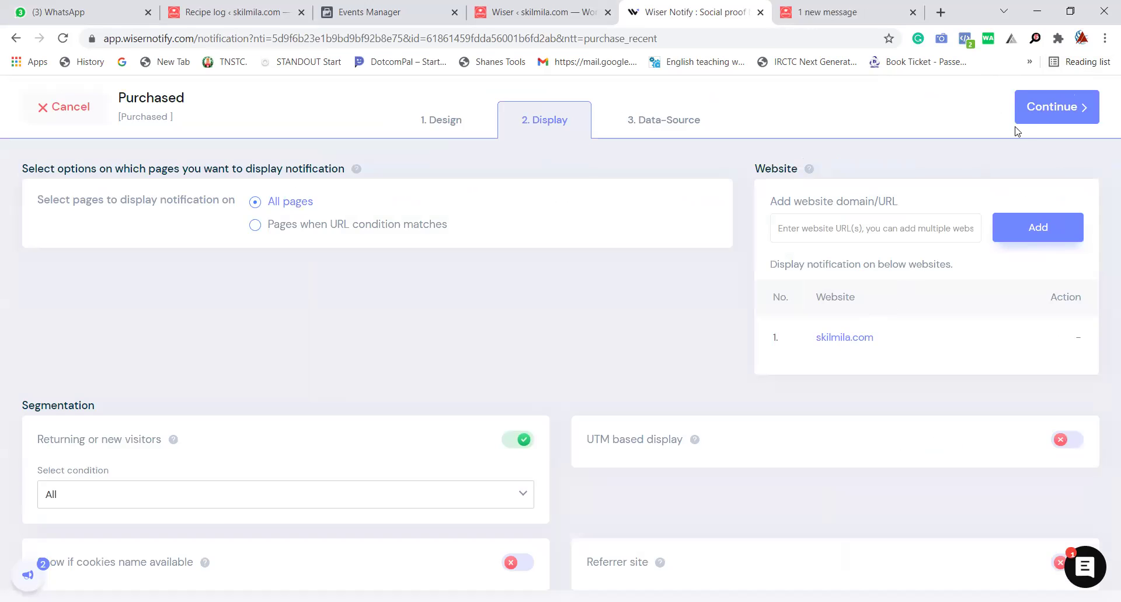
left_click(1044, 108)
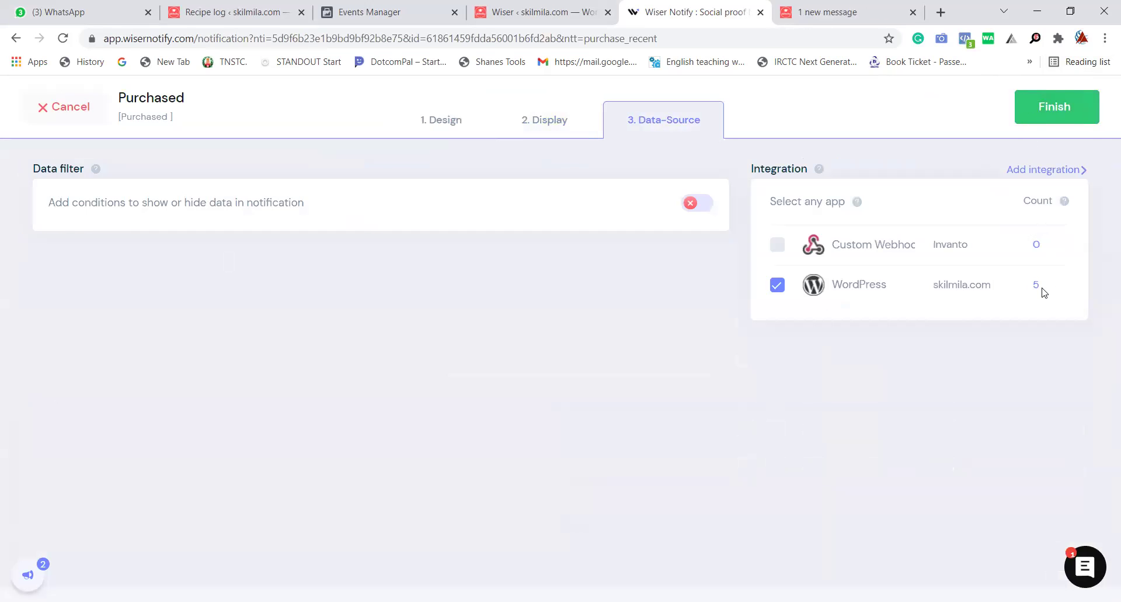
Review the 5 captured WordPress purchases, then return to the WordPress admin tab.
left_click(1037, 286)
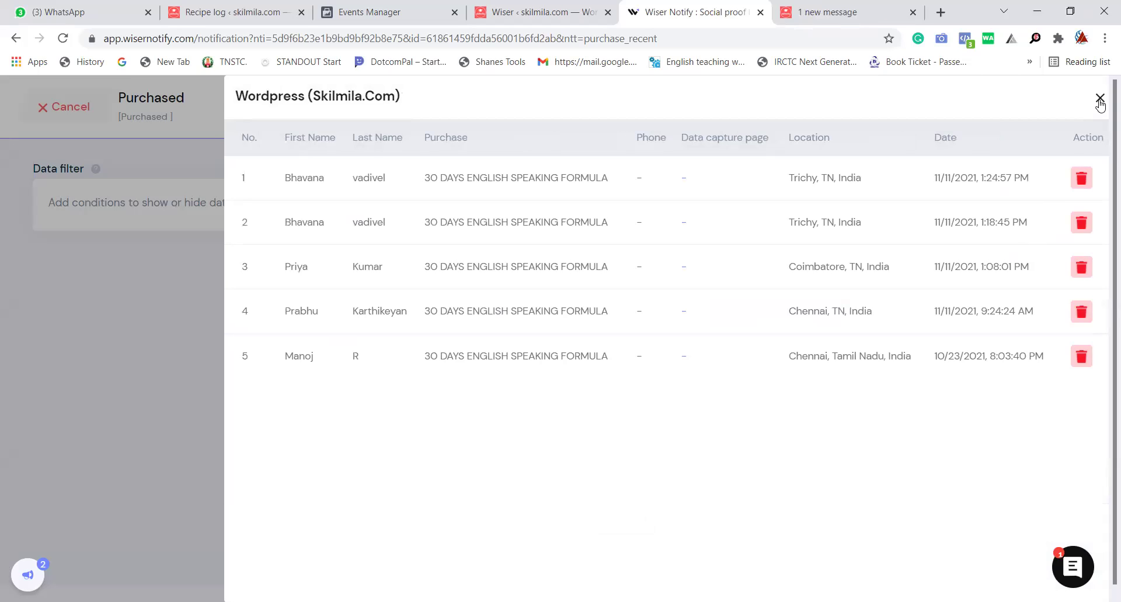
left_click(1100, 101)
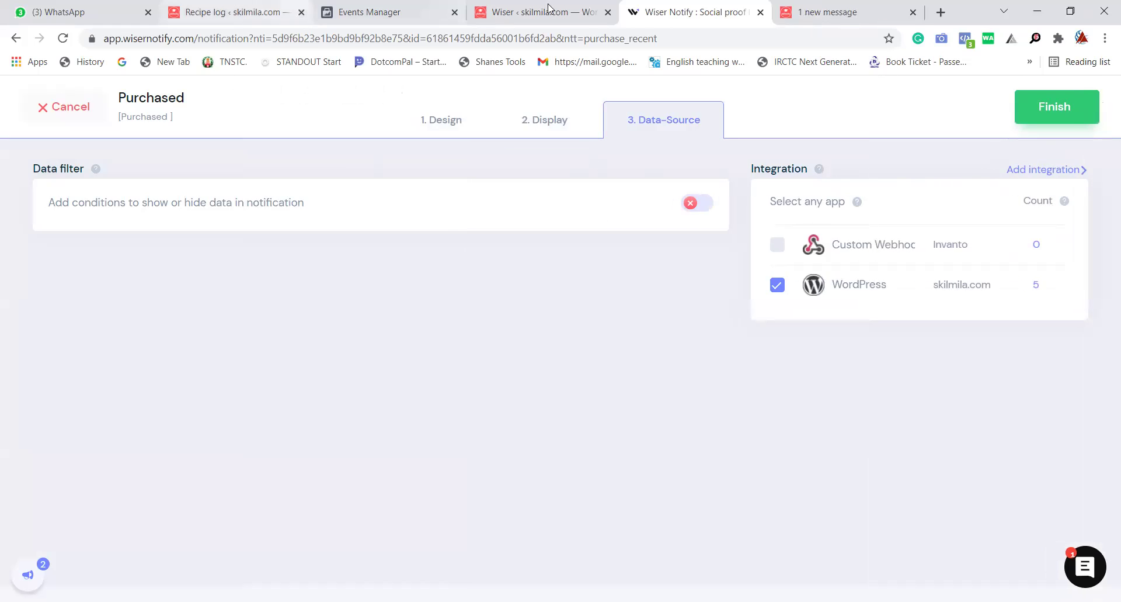
left_click(582, 6)
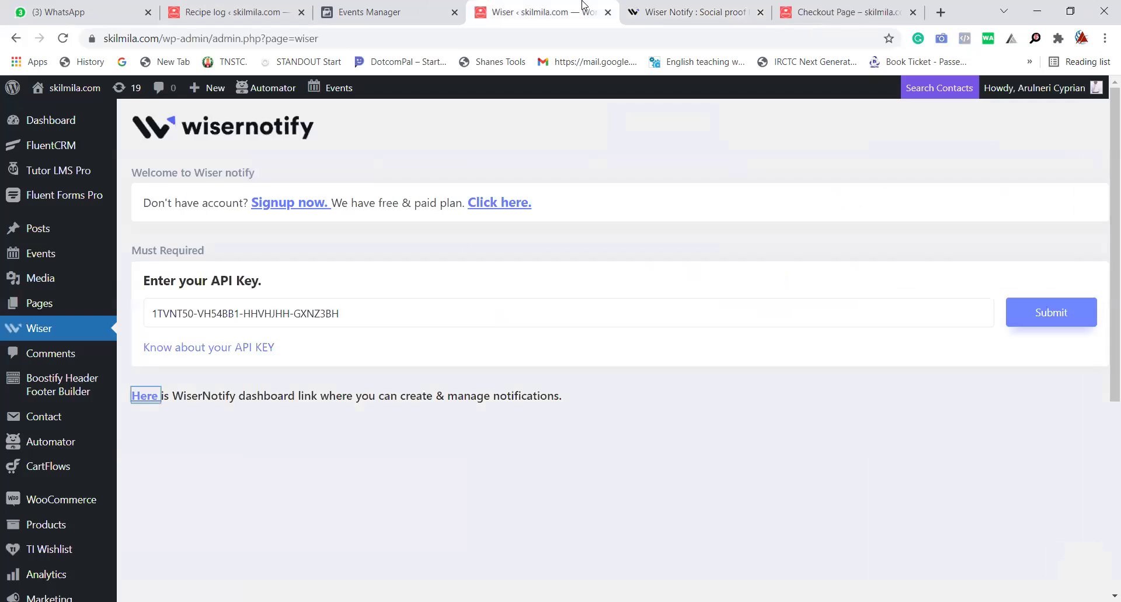
left_click(403, 7)
Check the checkout page's recent-purchase popup and its WiserNotify verification page, then close it.
left_click(695, 11)
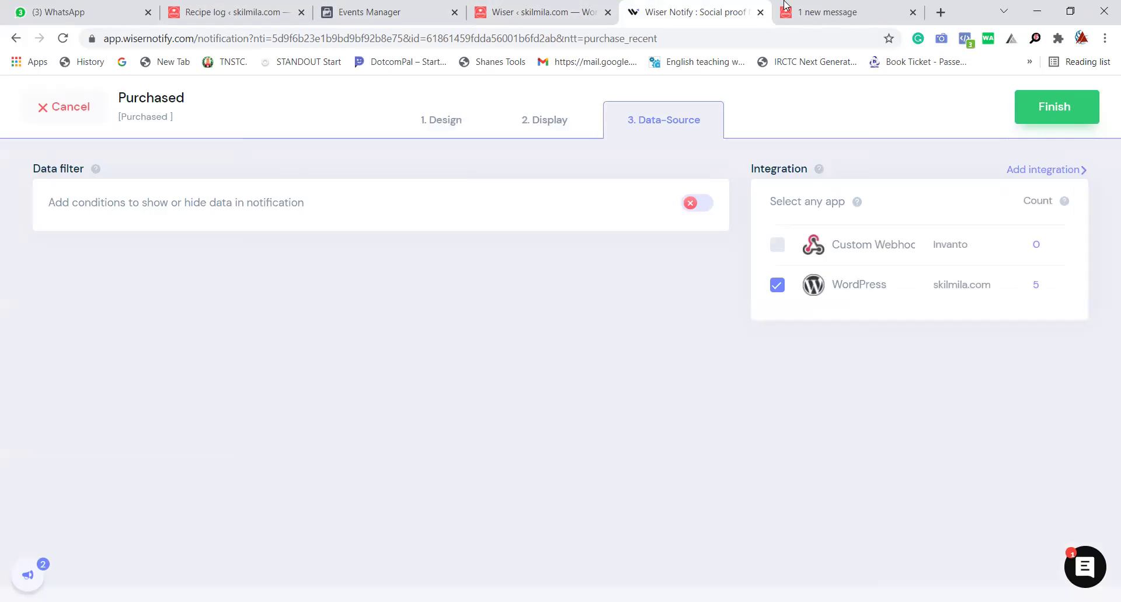
left_click(824, 7)
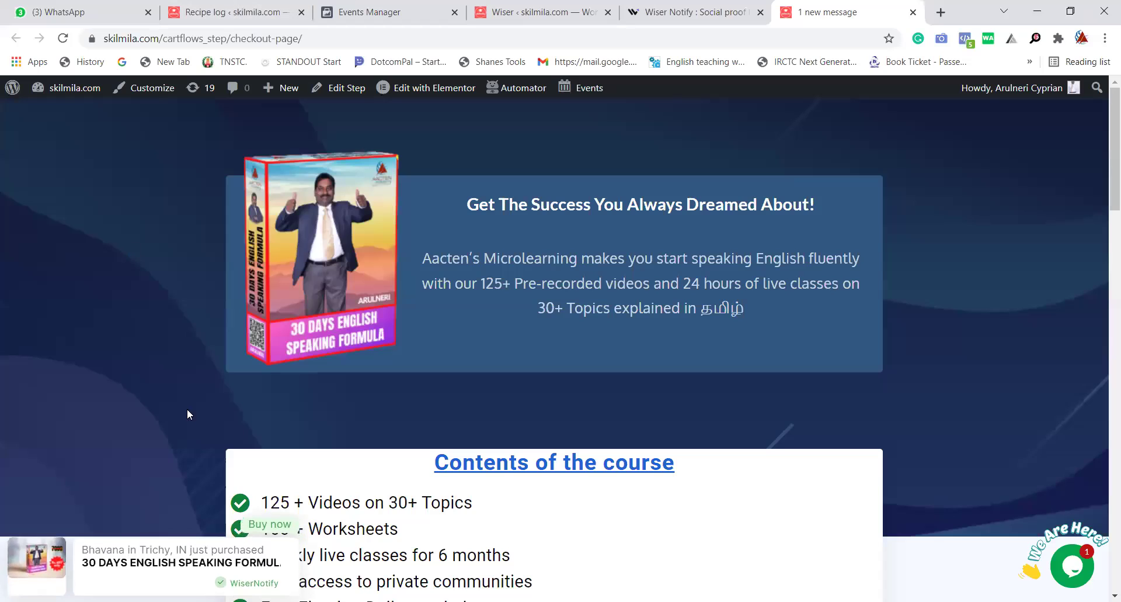
left_click(263, 556)
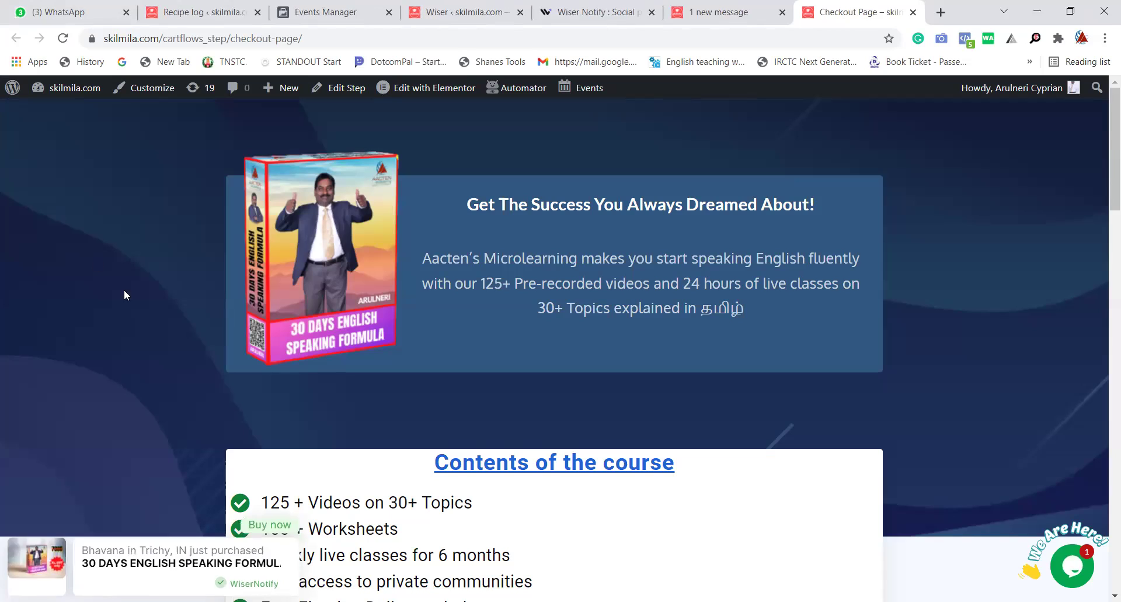
left_click(259, 578)
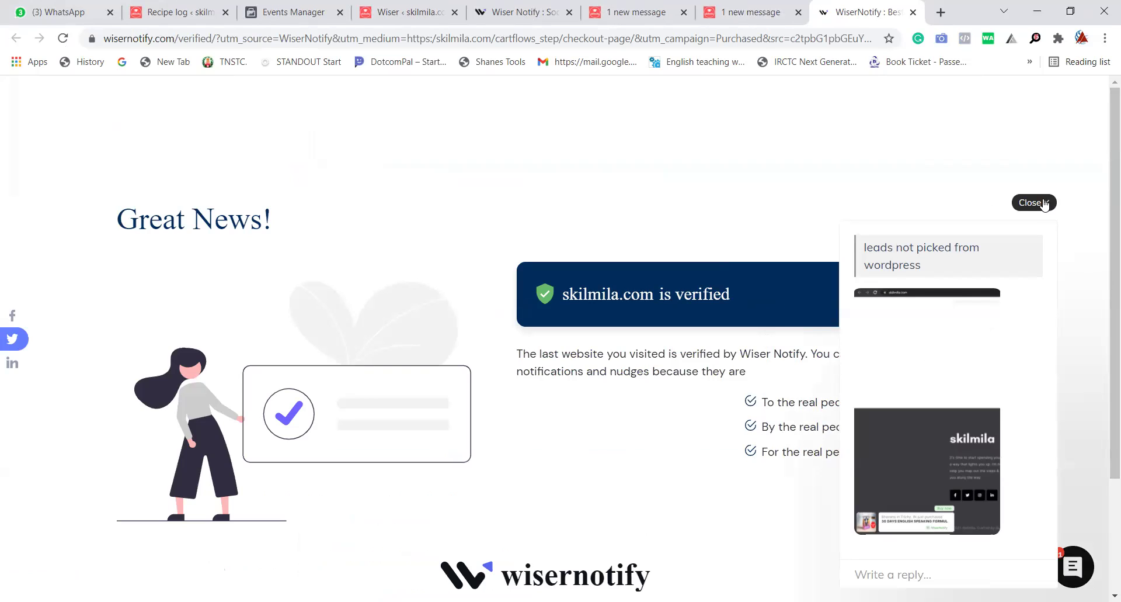
left_click(1044, 202)
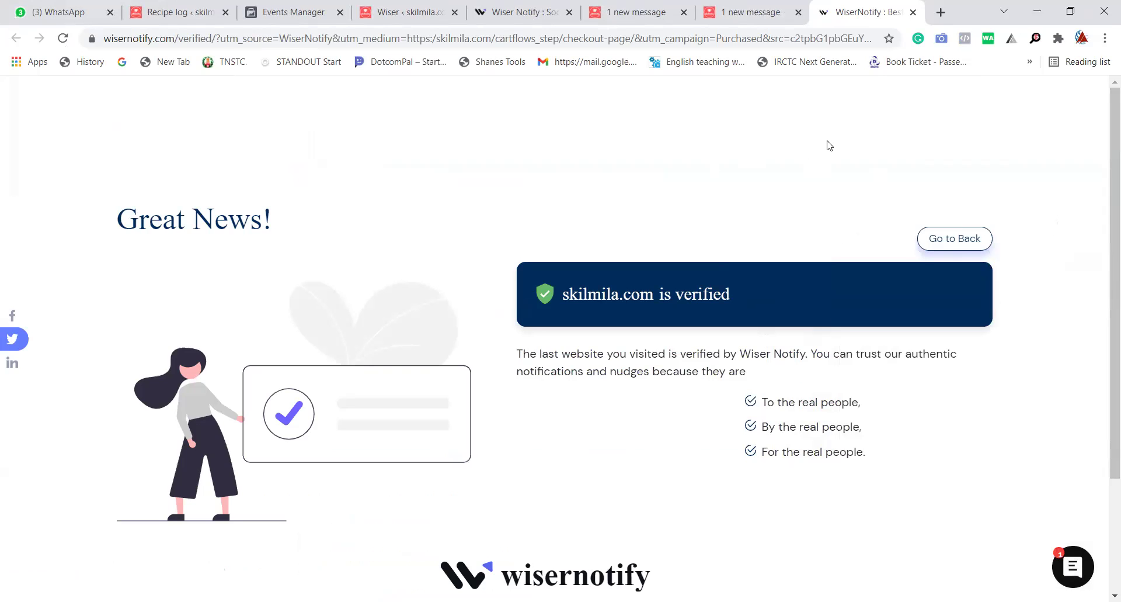
left_click(913, 13)
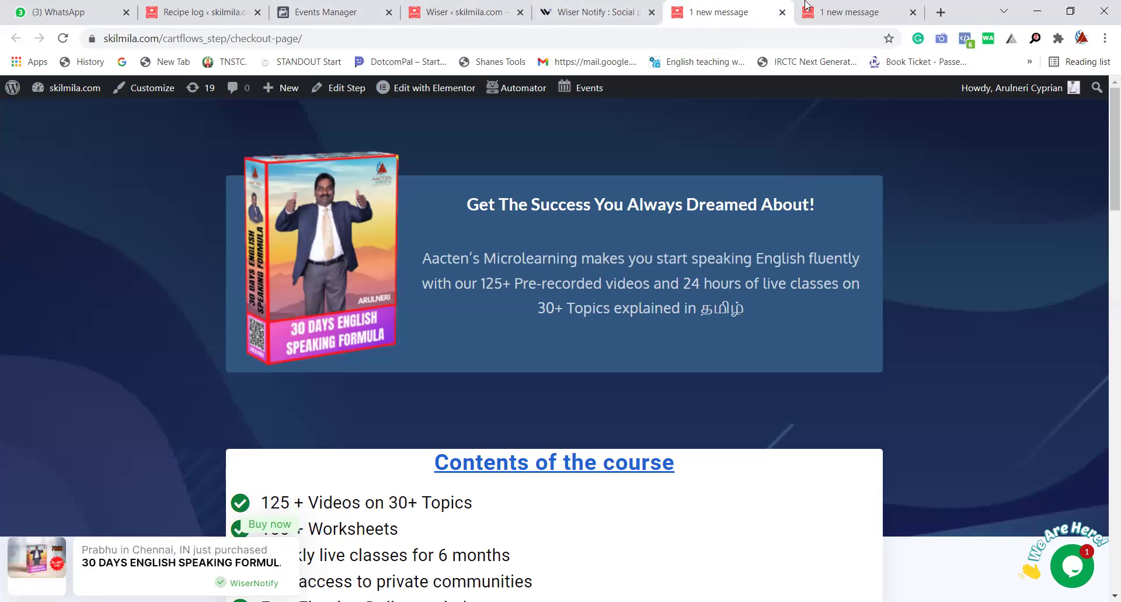
Close the WiserNotify settings and duplicate checkout tabs, returning to WordPress WiserNotify settings.
left_click(844, 11)
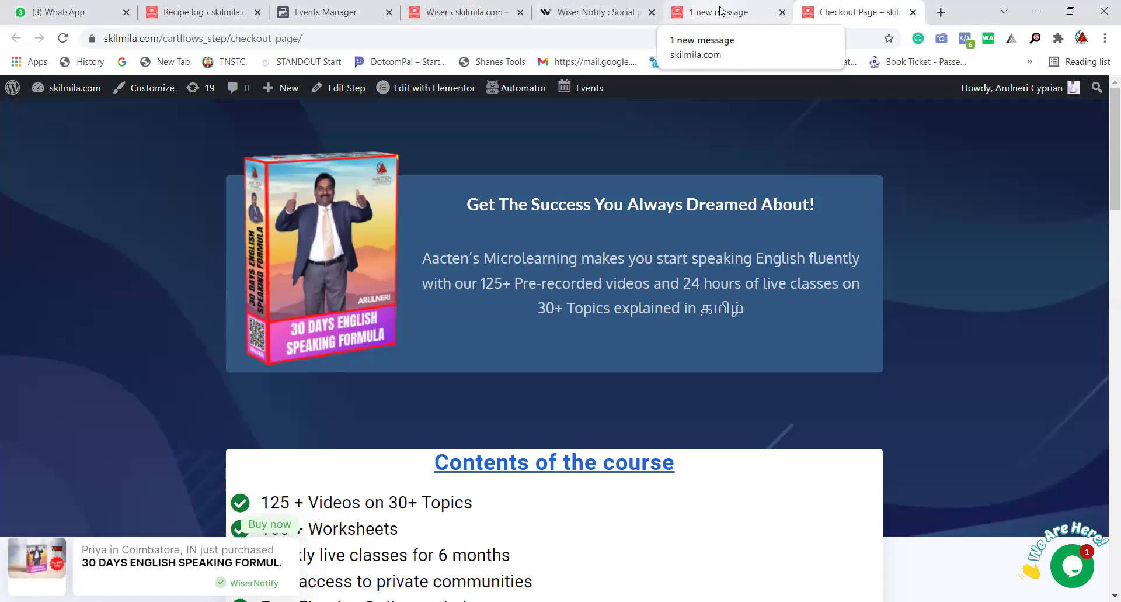
left_click(721, 10)
left_click(841, 14)
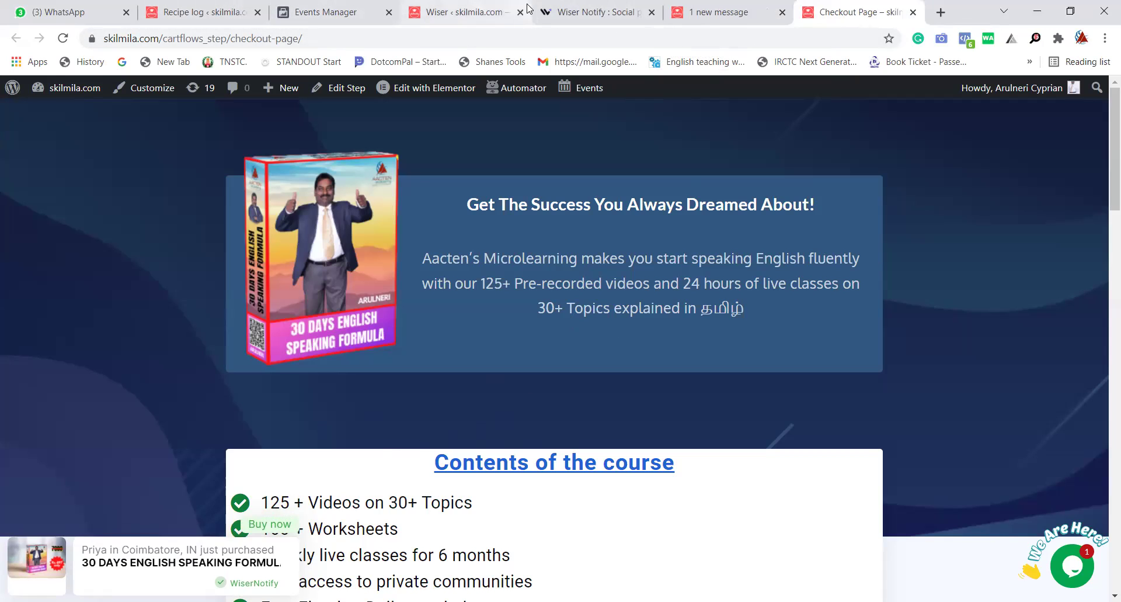
left_click(566, 13)
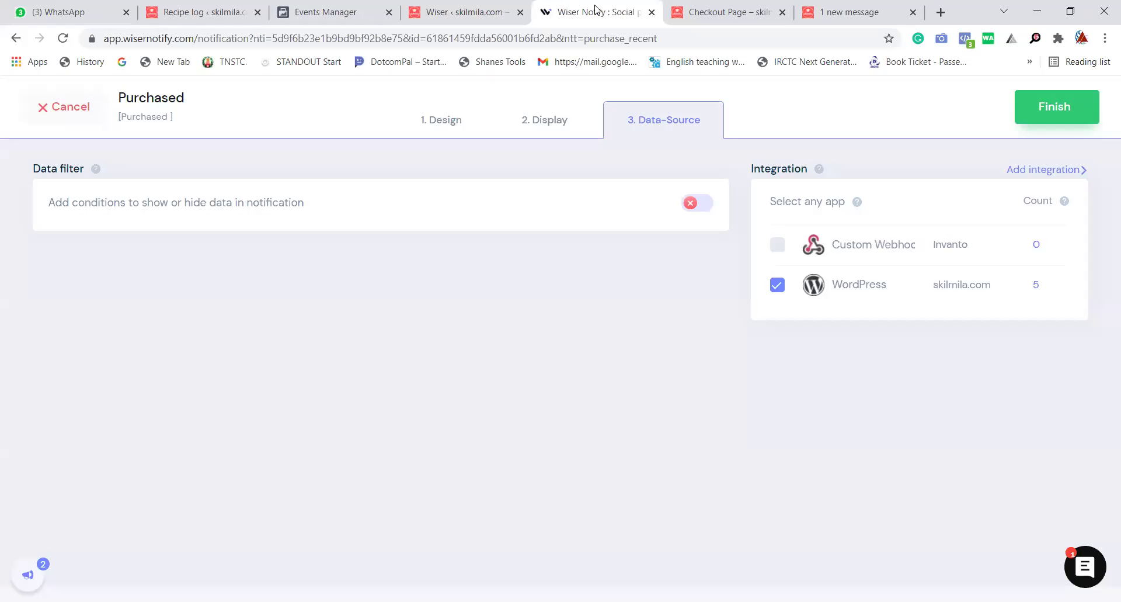
left_click(653, 13)
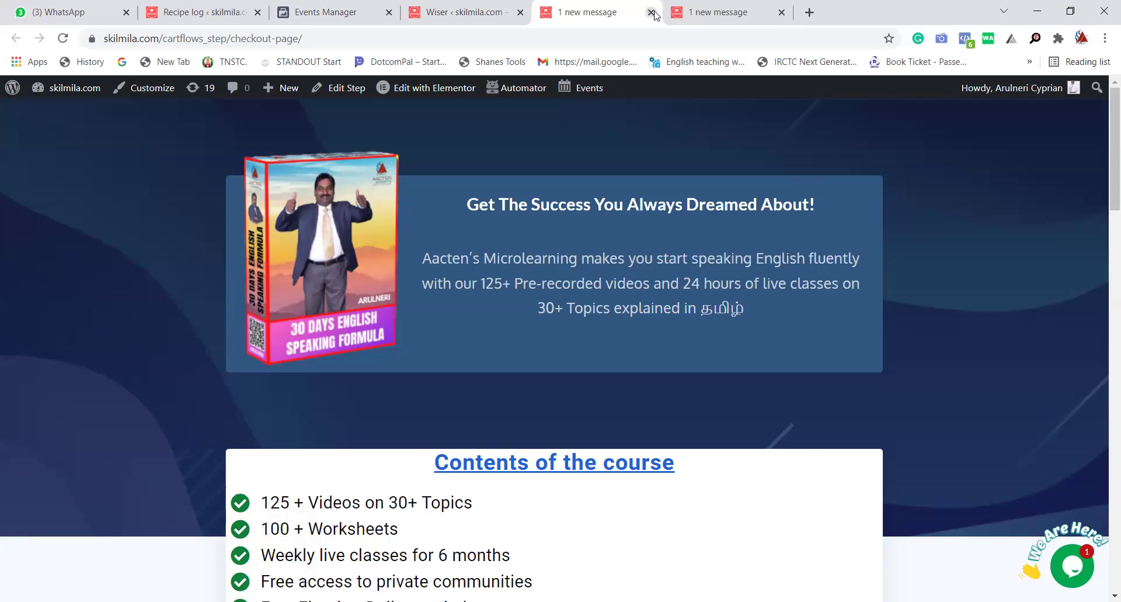
left_click(710, 13)
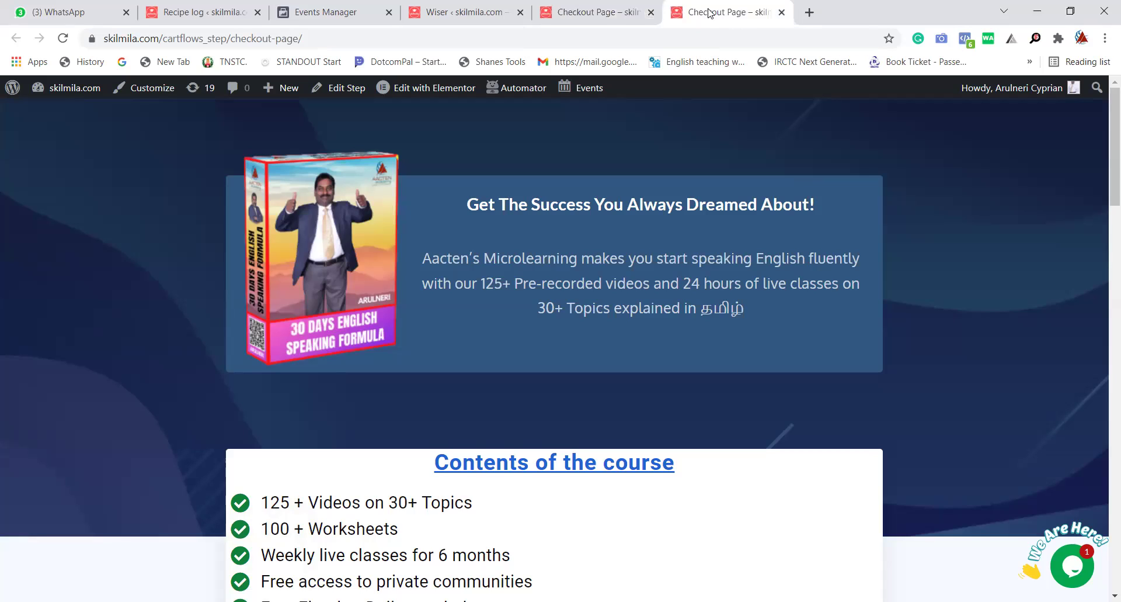
left_click(782, 13)
left_click(556, 15)
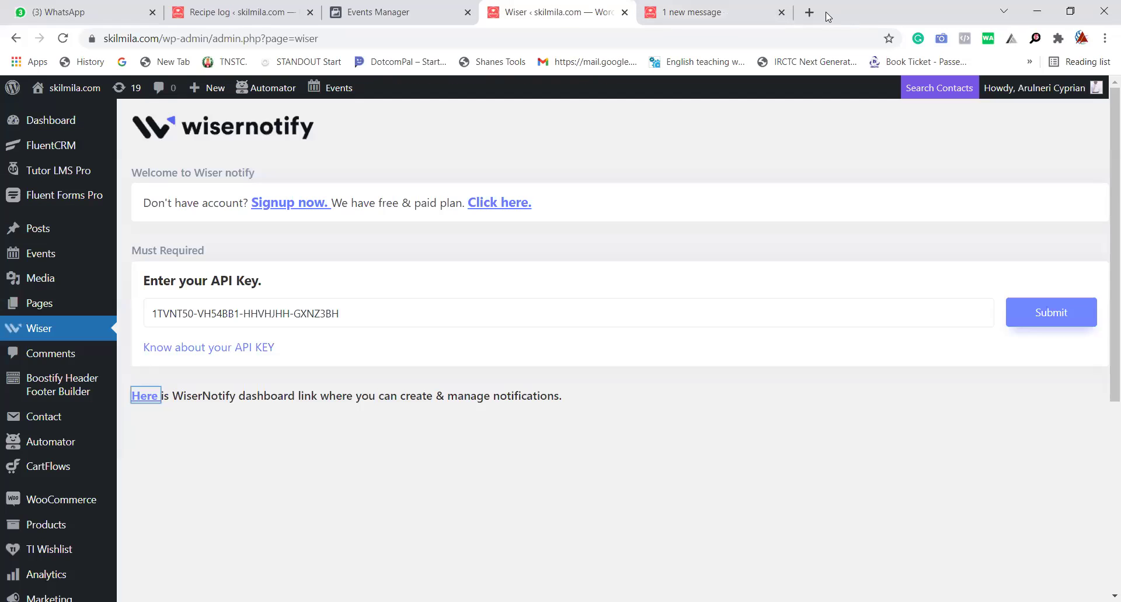
left_click(809, 12)
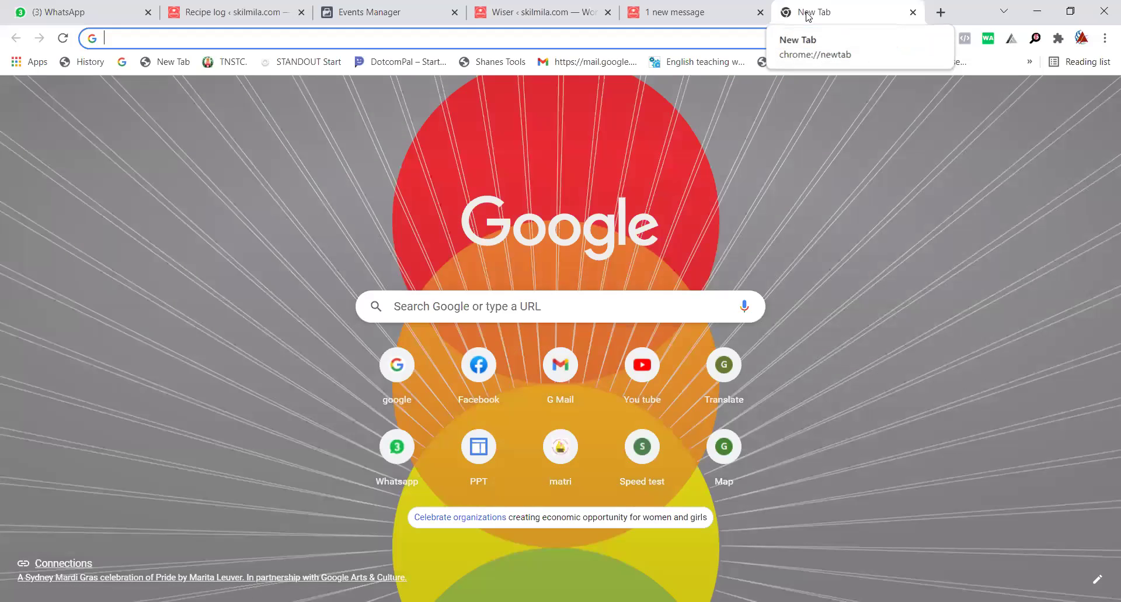
type("www.skilmila.com")
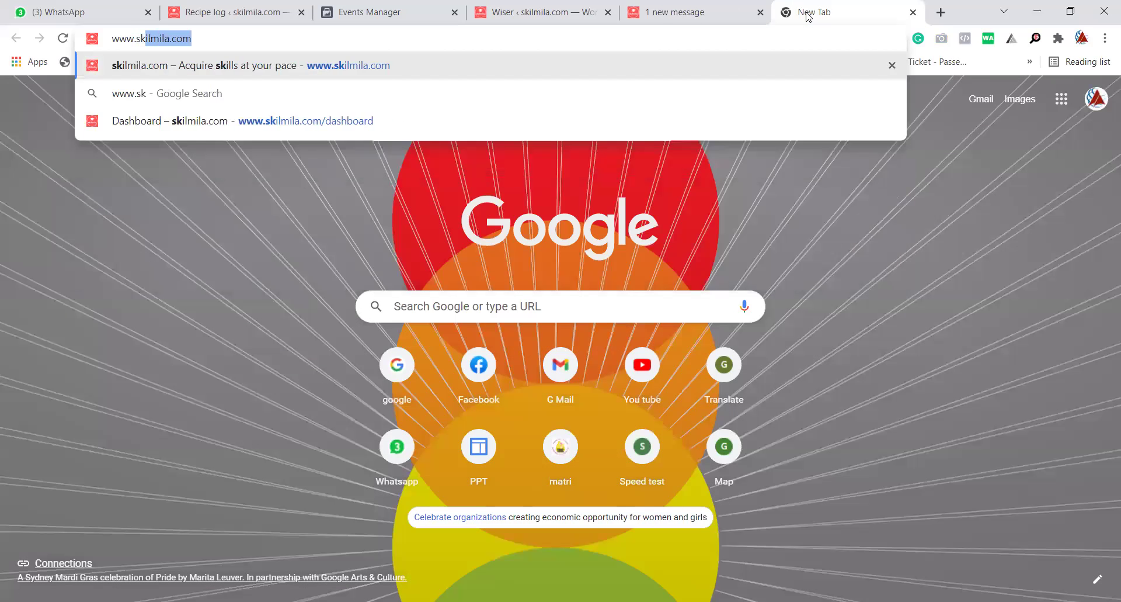
key("Return")
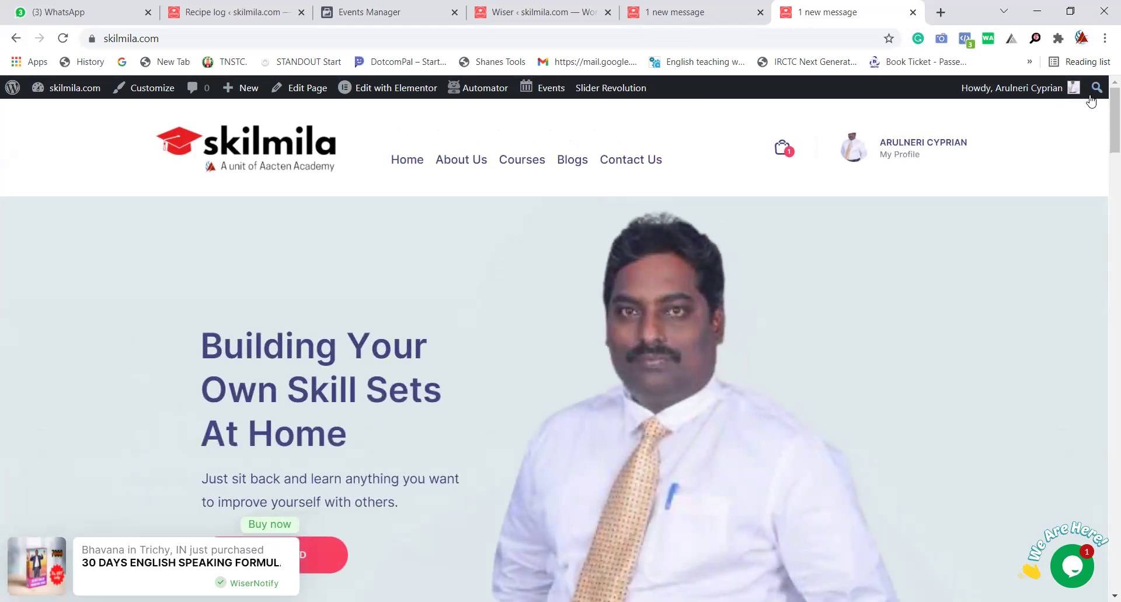
Scroll down the skilmila home page to the latest course and back up.
scroll(1105, 174, "down", 4)
scroll(1105, 174, "down", 20)
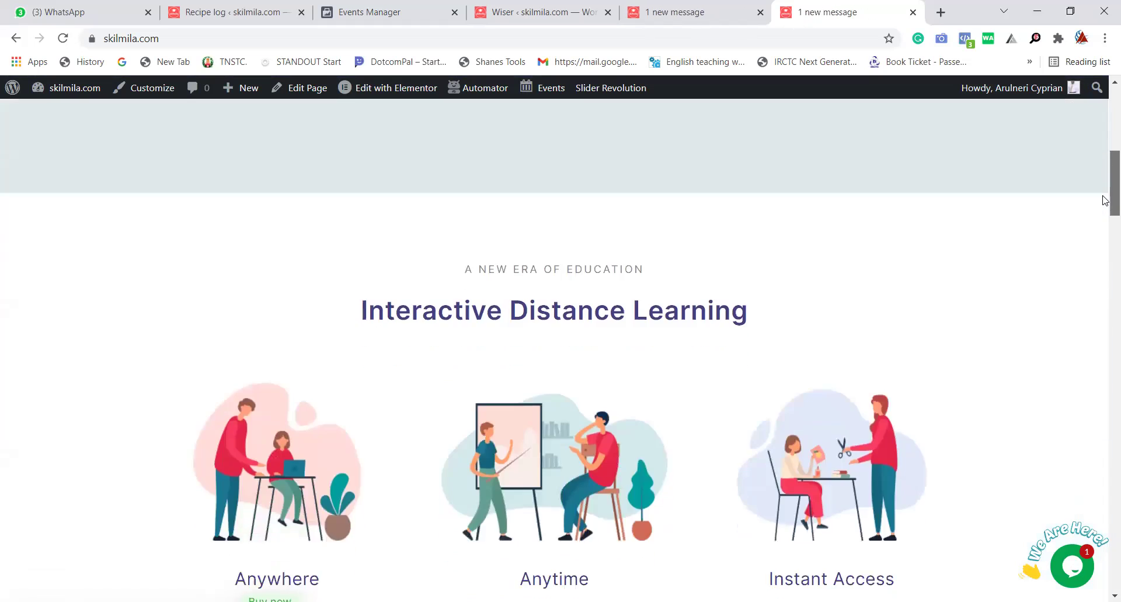
scroll(1099, 318, "down", 4)
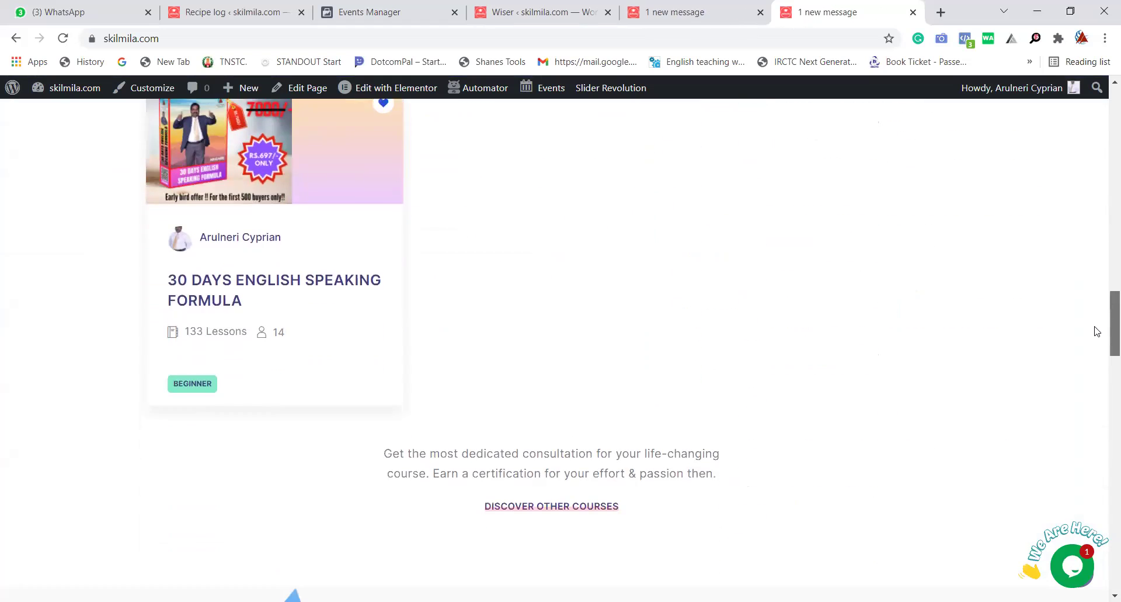
scroll(1103, 292, "up", 11)
scroll(1105, 171, "up", 17)
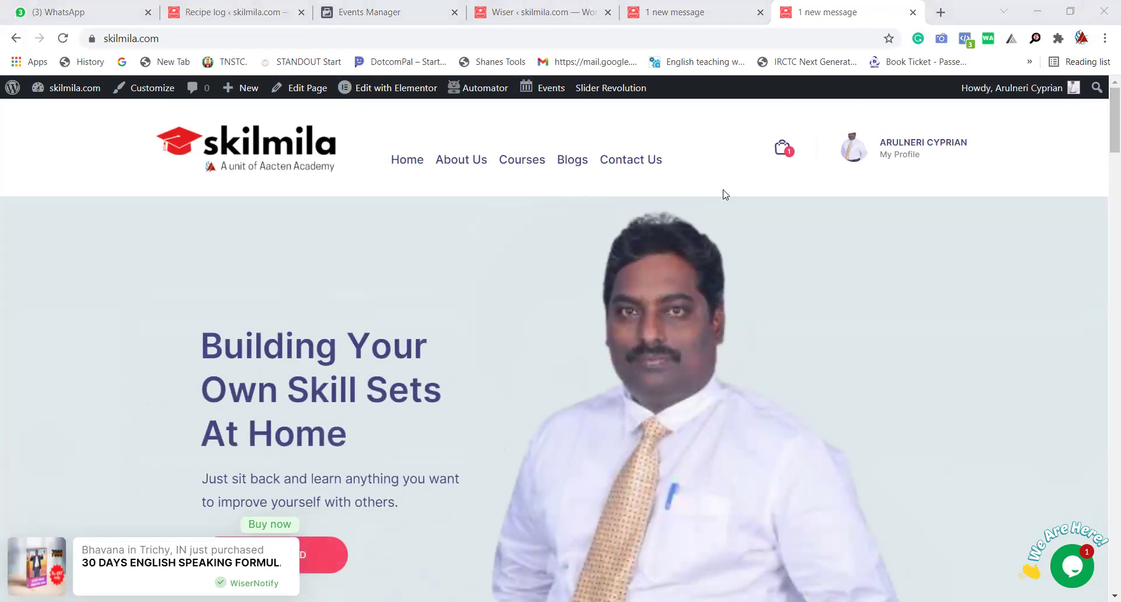
key("ctrl+l")
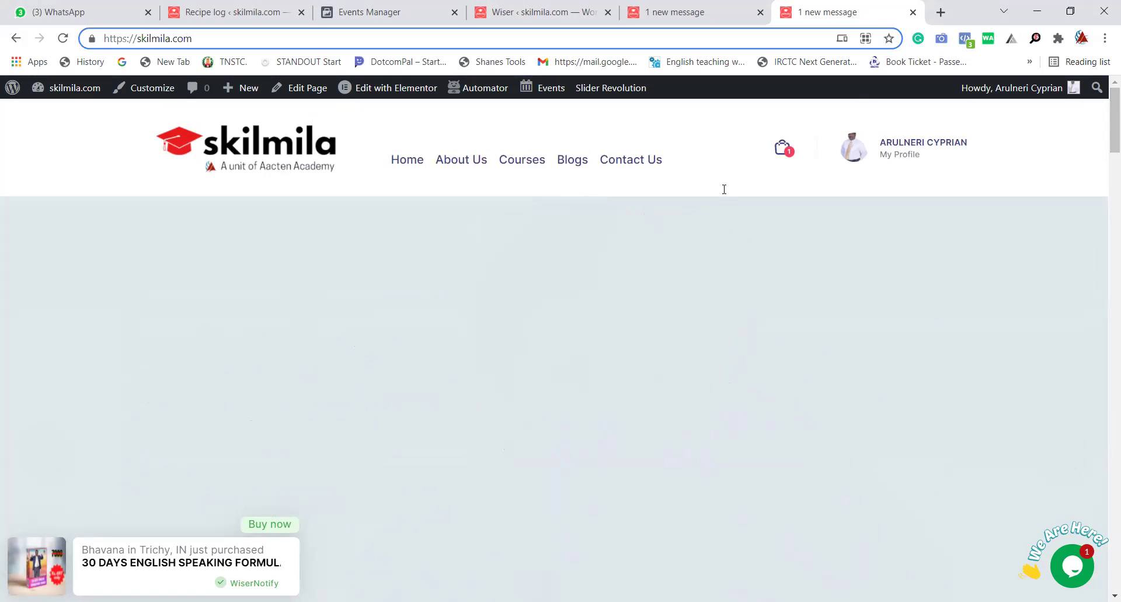
Go to skilmila.com/dashboard and scroll down to Enrolled Courses.
type("/d")
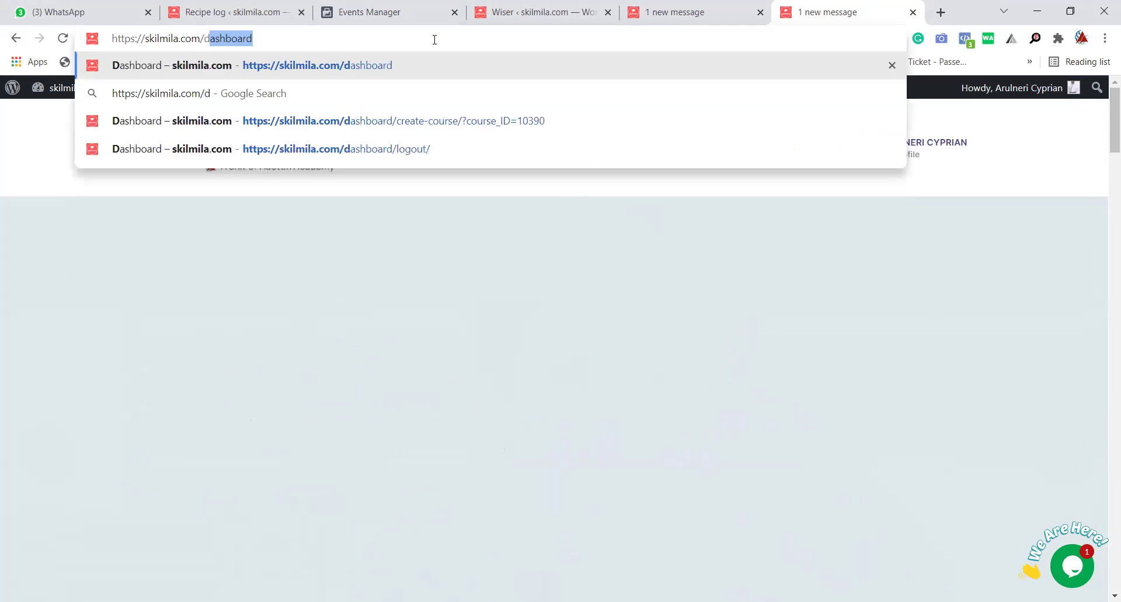
key("Return")
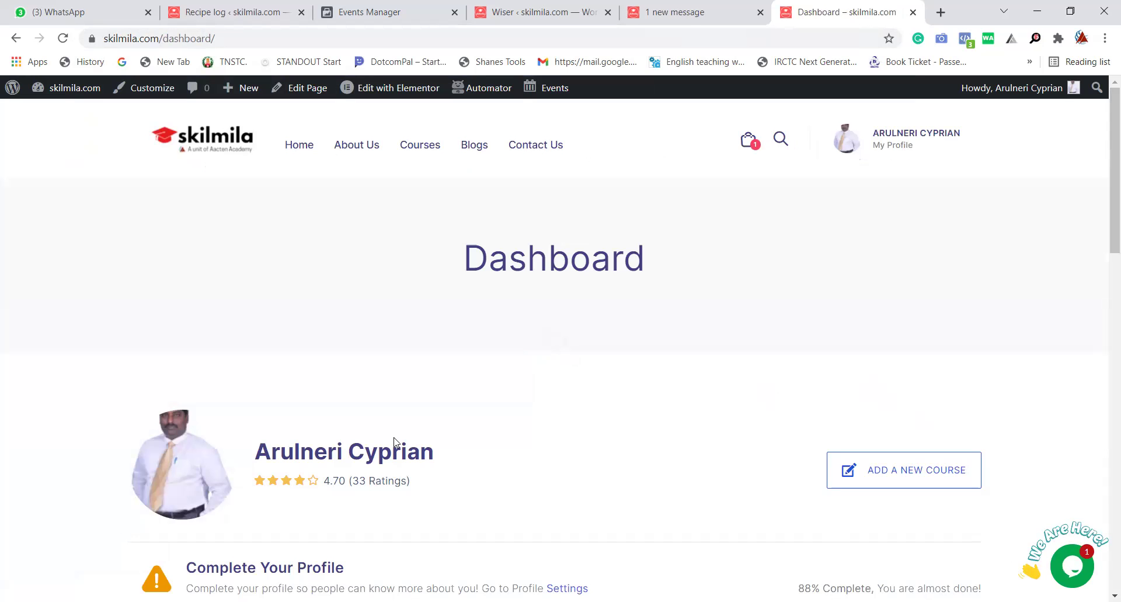
scroll(545, 380, "down", 7)
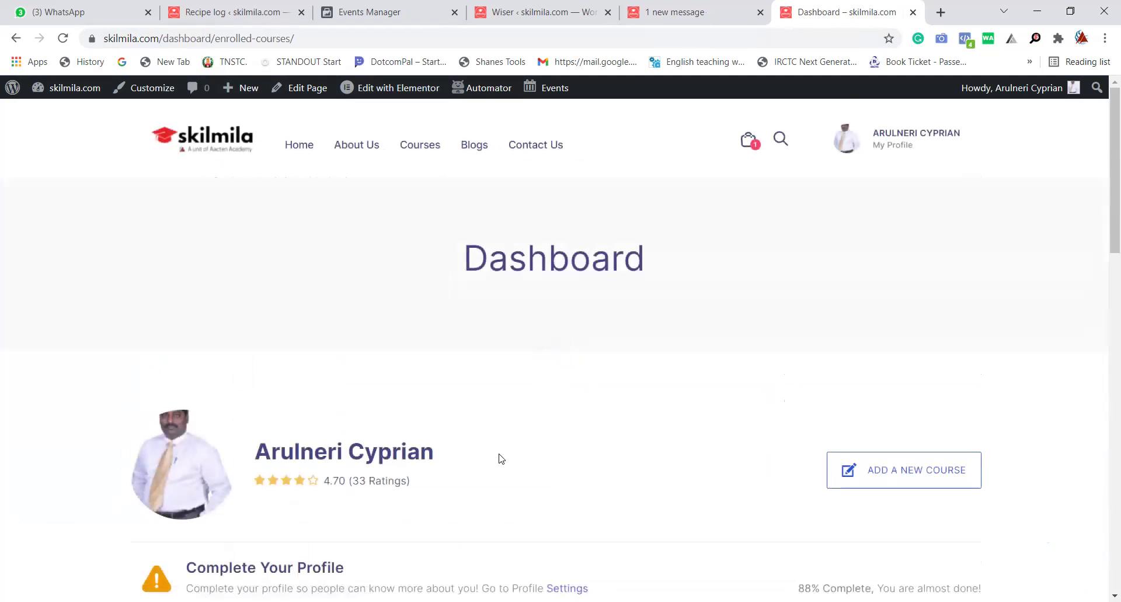
scroll(500, 459, "down", 6)
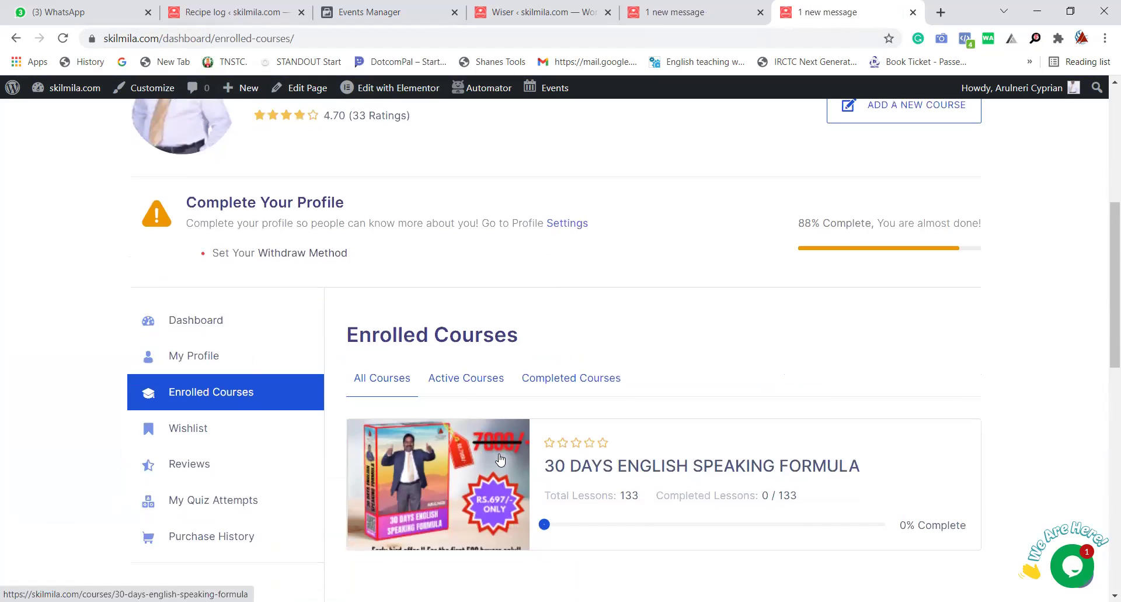
Open the 30 DAYS ENGLISH SPEAKING FORMULA course and start it.
left_click(608, 473)
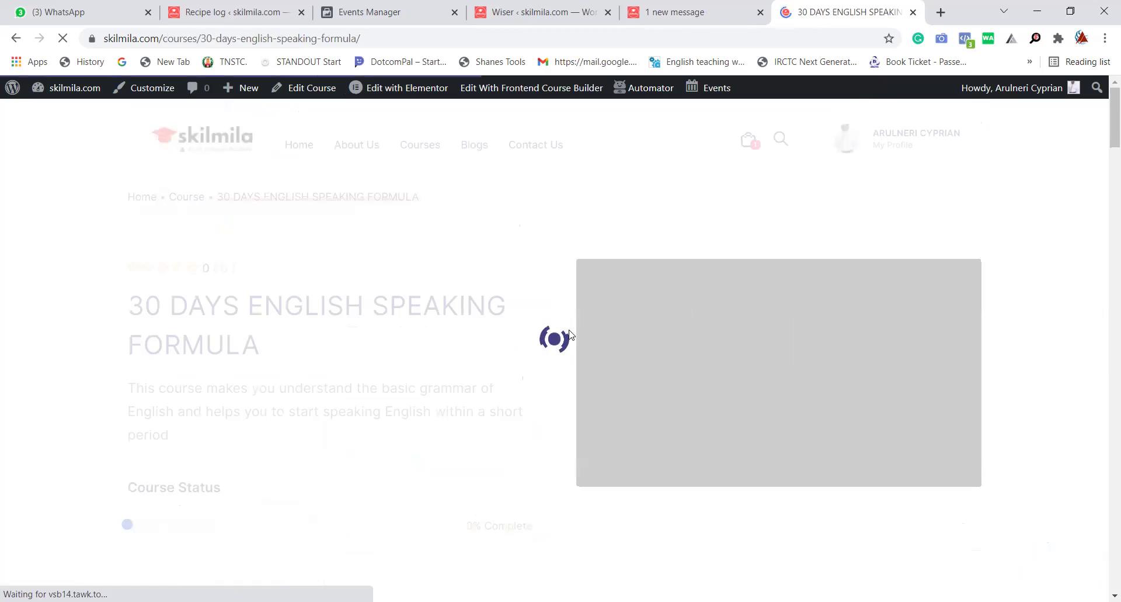
scroll(569, 334, "down", 5)
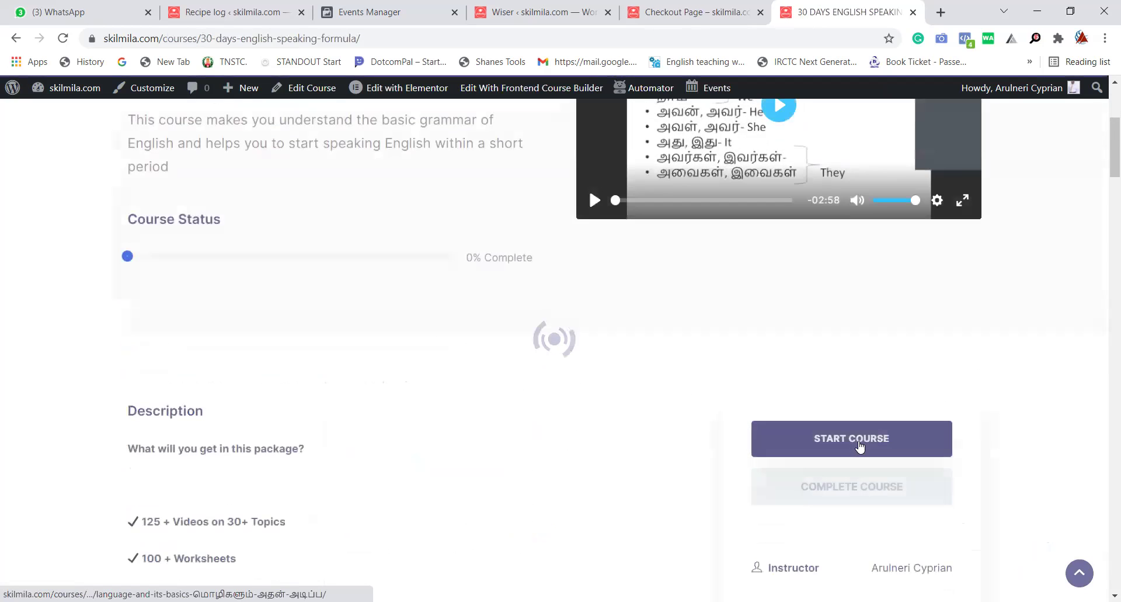
left_click(862, 441)
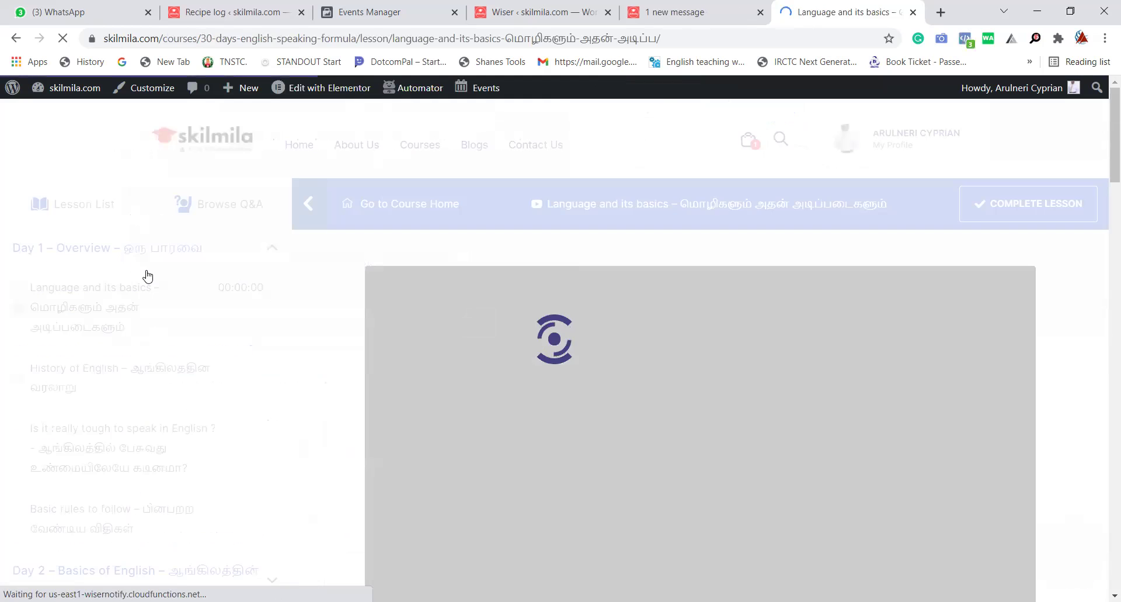
Scroll the lesson sidebar through Day 1 to Day 30 and back.
scroll(241, 441, "down", 5)
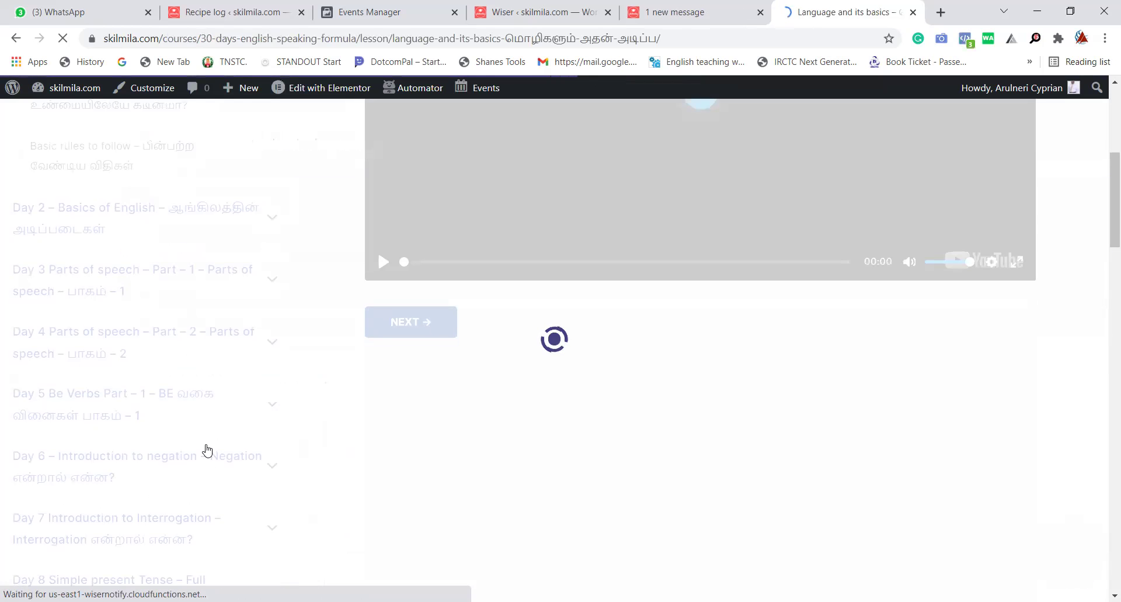
scroll(213, 426, "down", 4)
scroll(201, 452, "down", 20)
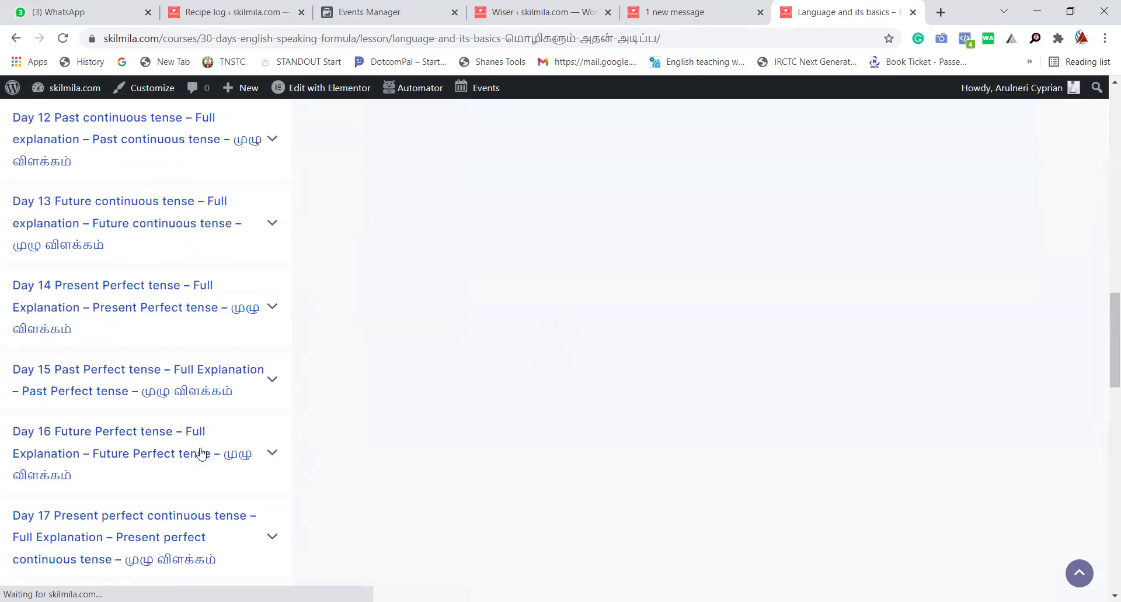
scroll(170, 428, "up", 5)
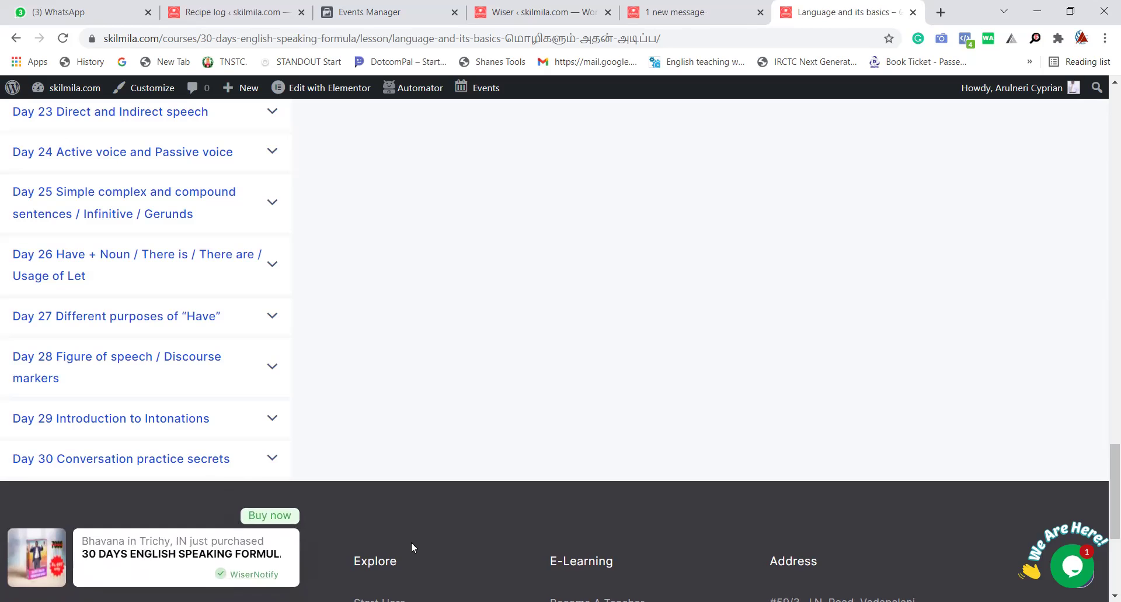
scroll(408, 497, "up", 5)
scroll(412, 497, "up", 20)
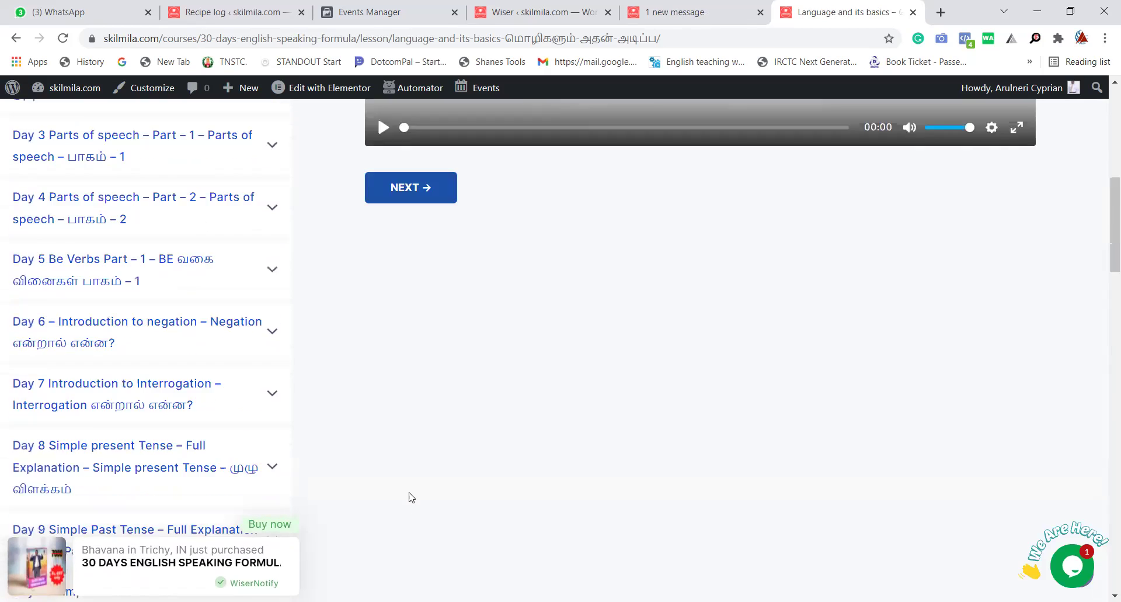
scroll(455, 477, "down", 2)
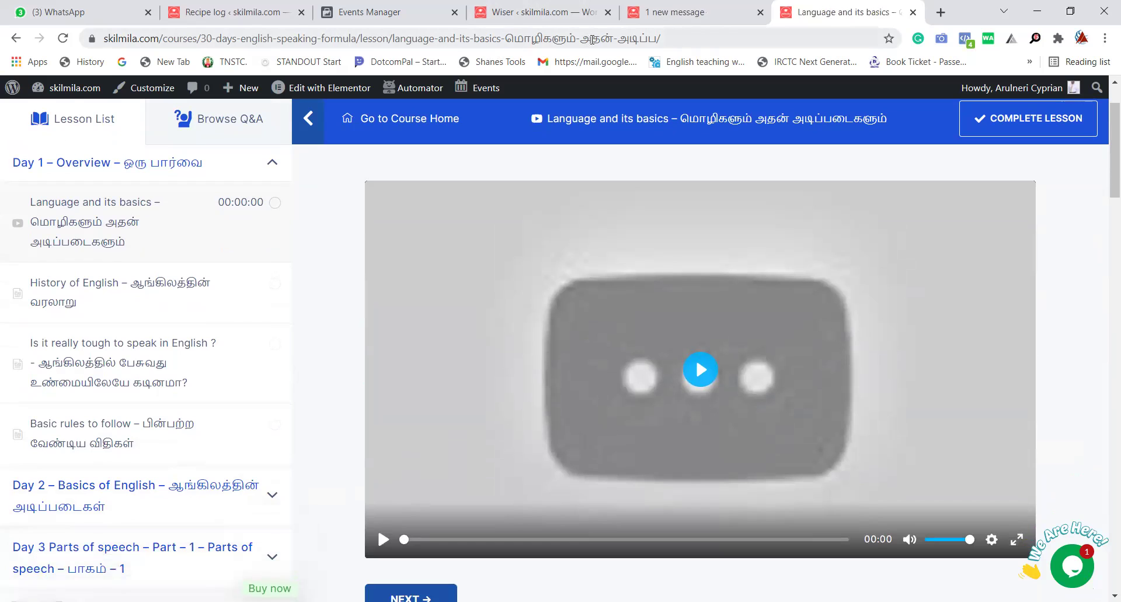
Reopen the Language and its basics lesson, skim it, then go back to the course home.
left_click_drag(203, 37, 69, 36)
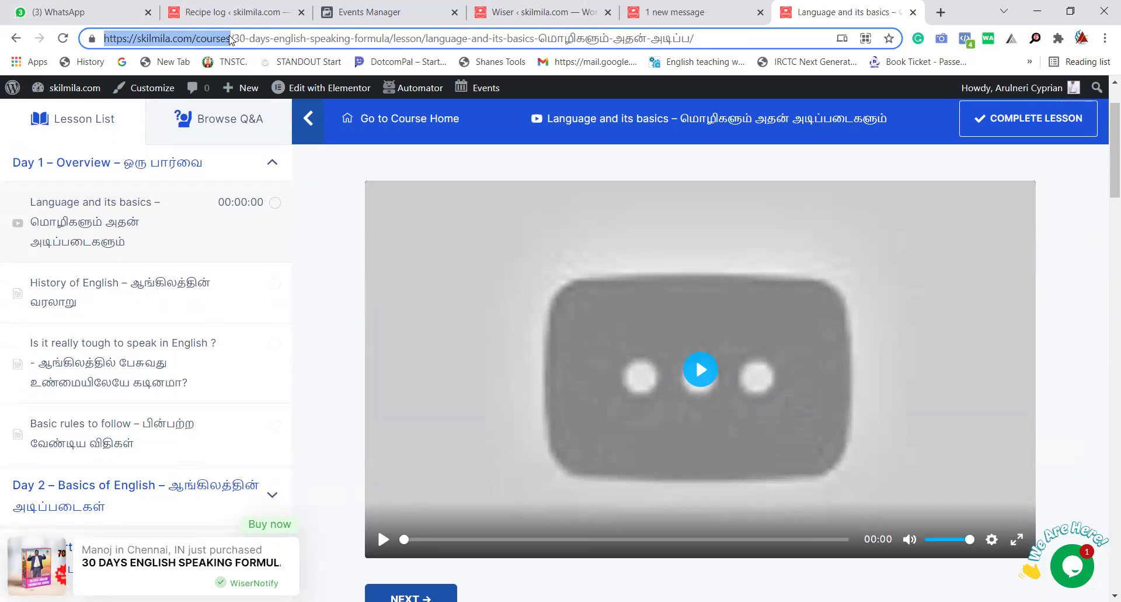
mouse_move(295, 83)
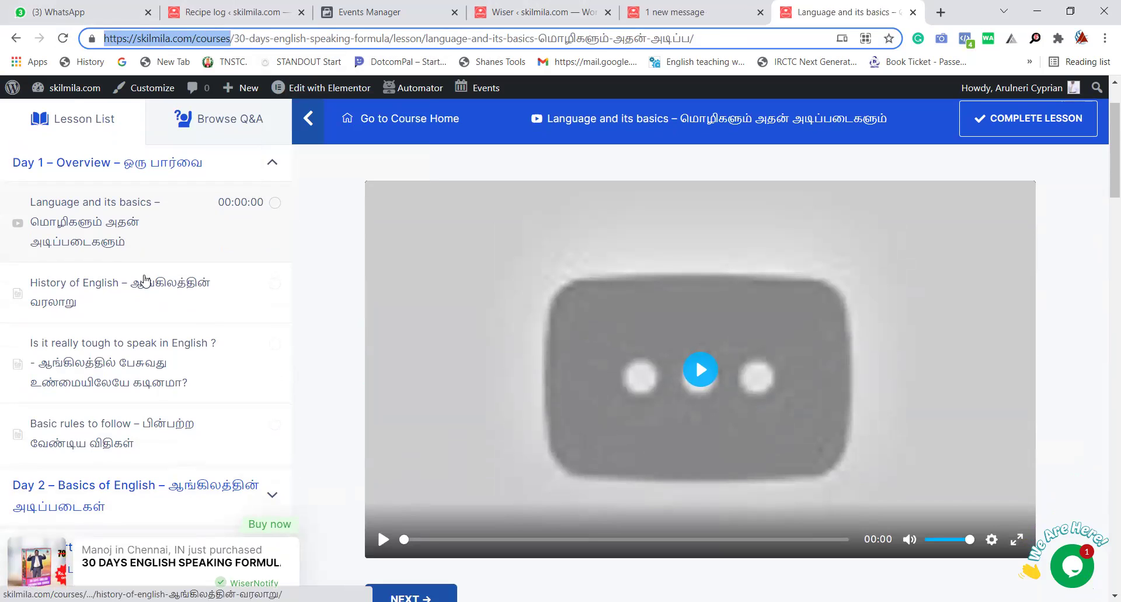
left_click(88, 231)
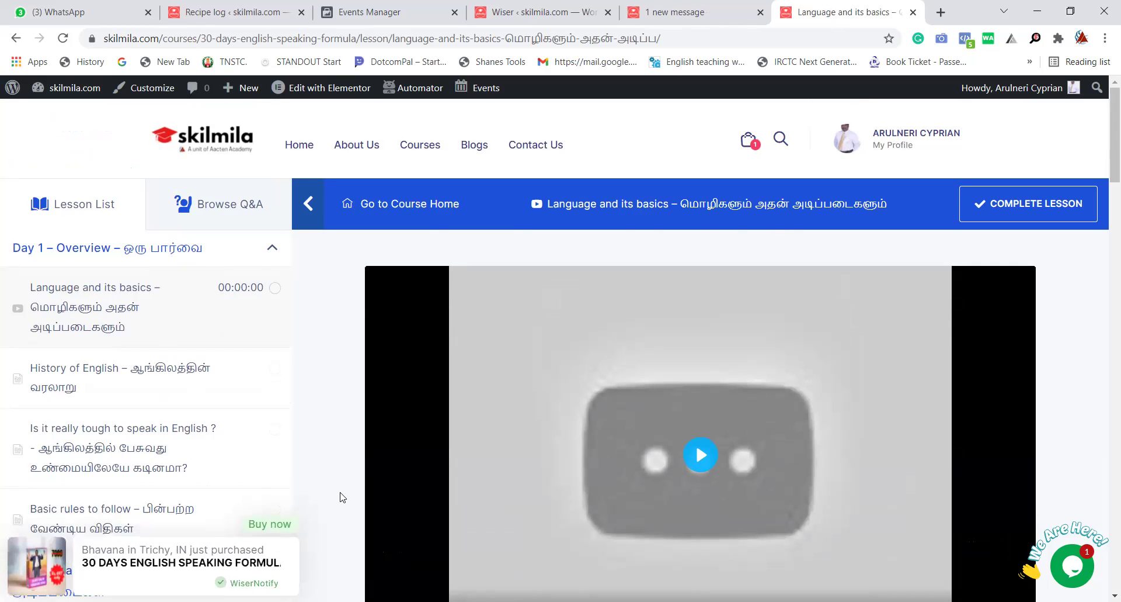
scroll(363, 398, "down", 4)
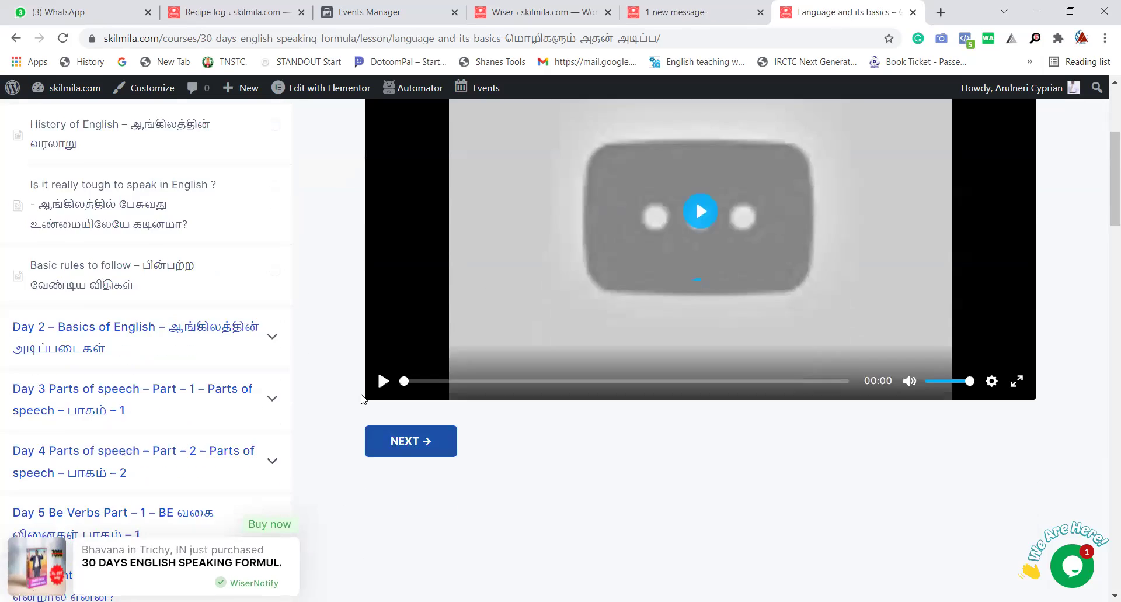
scroll(361, 398, "down", 7)
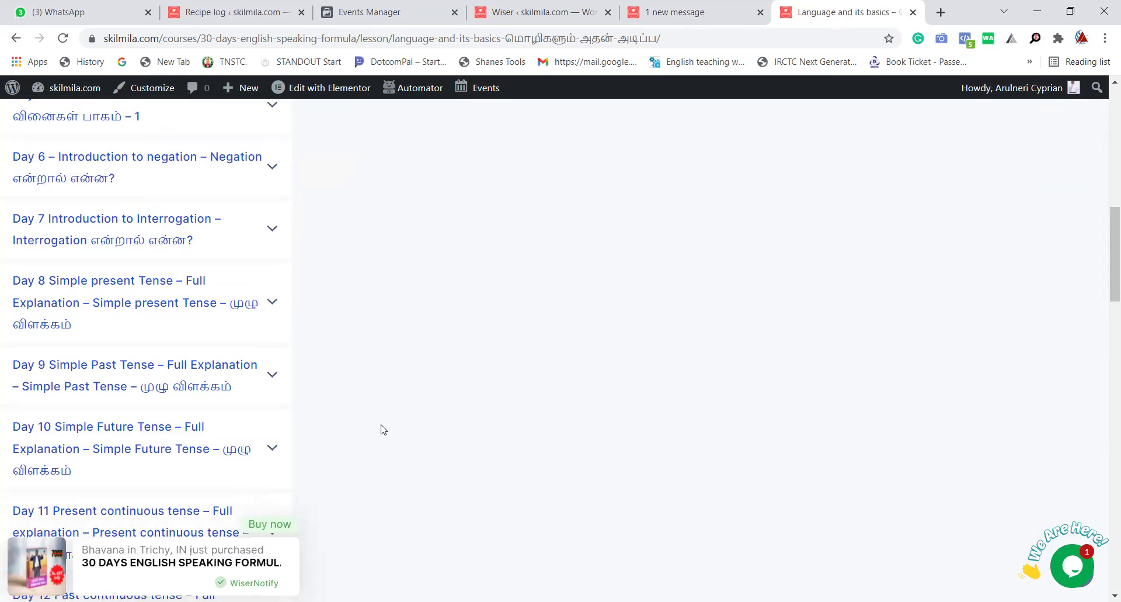
scroll(382, 430, "up", 10)
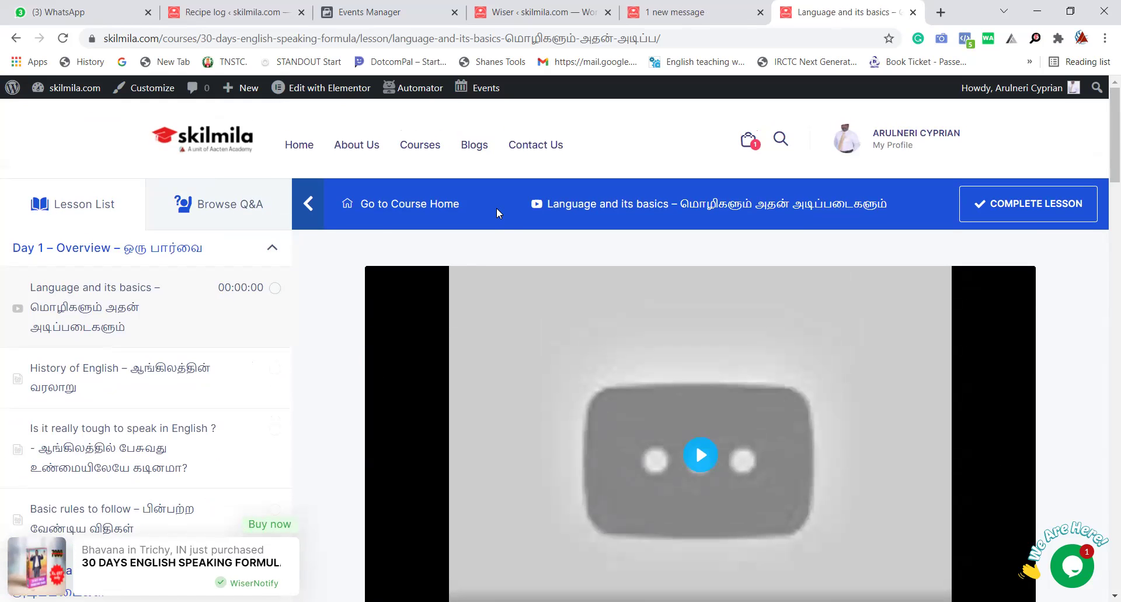
left_click(381, 202)
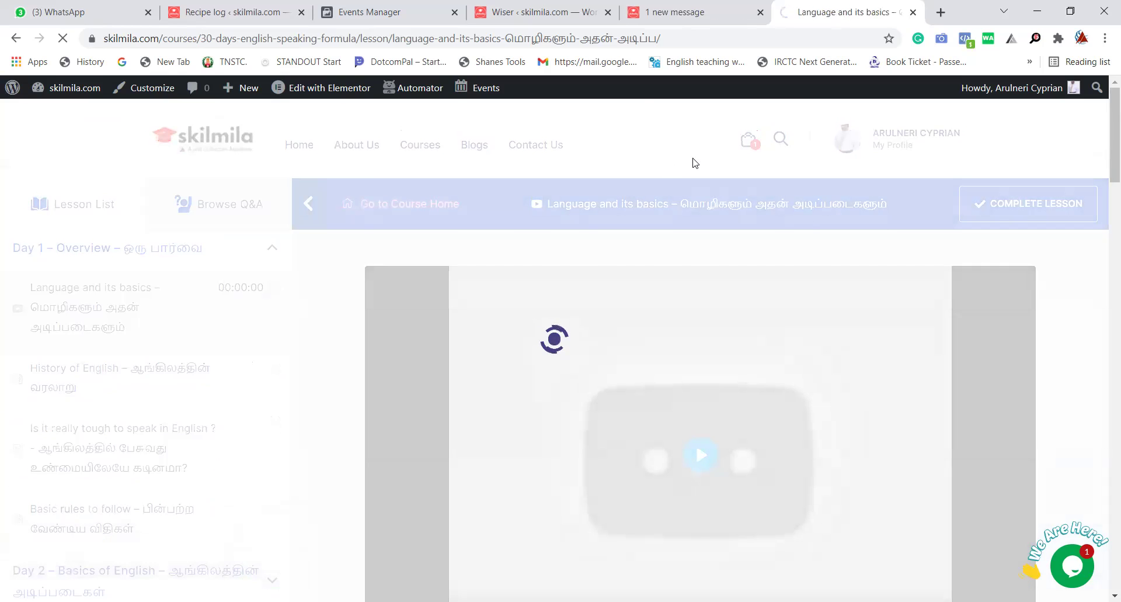